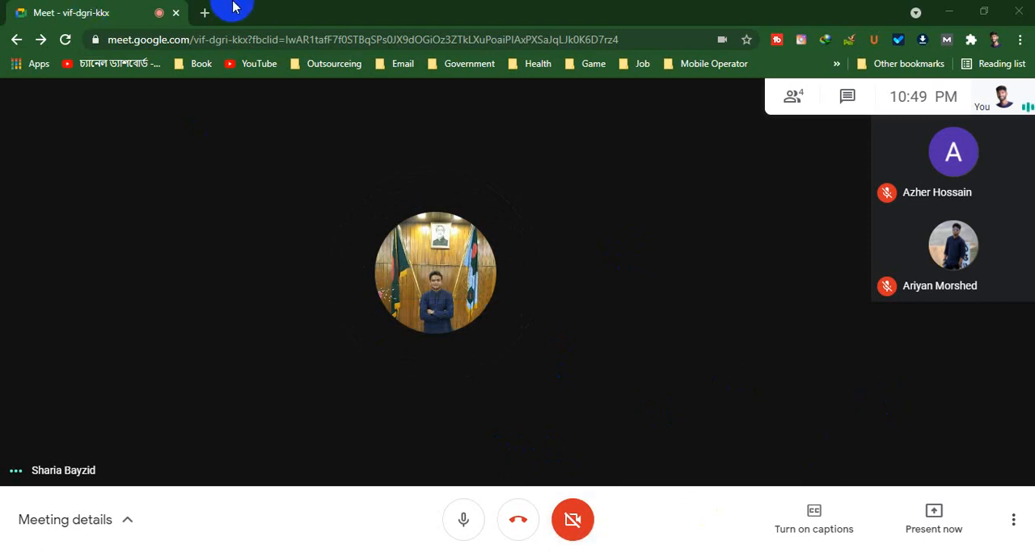
# Open wordpress.com in a new browser tab and dismiss the desktop notification
pyautogui.click(204, 13)
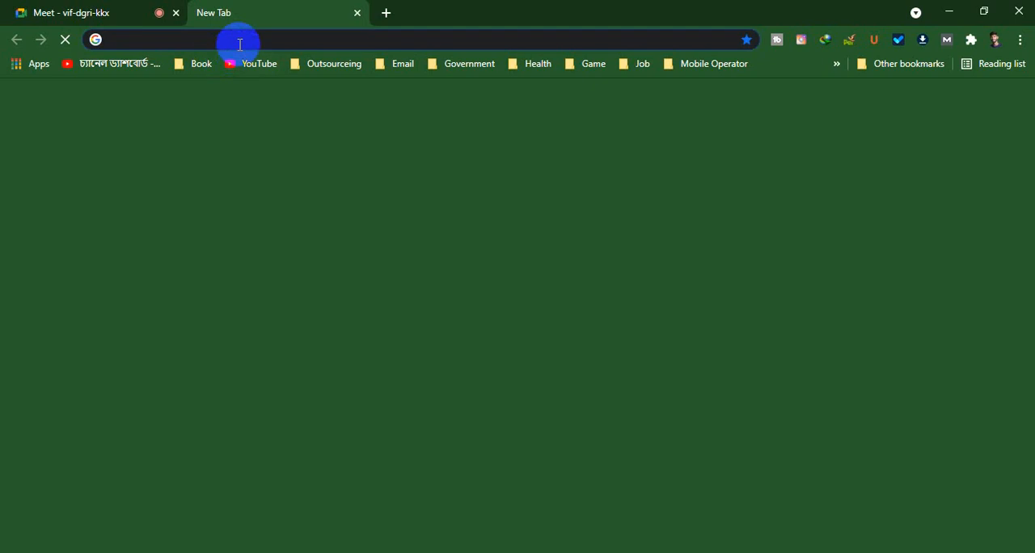
pyautogui.click(239, 43)
pyautogui.write('word')
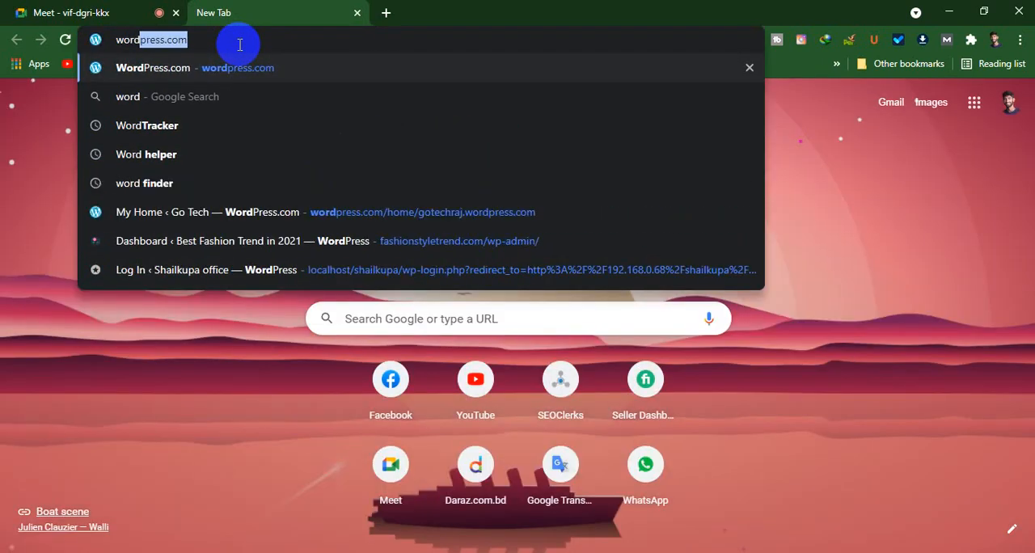
pyautogui.press('Right')
pyautogui.press('Return')
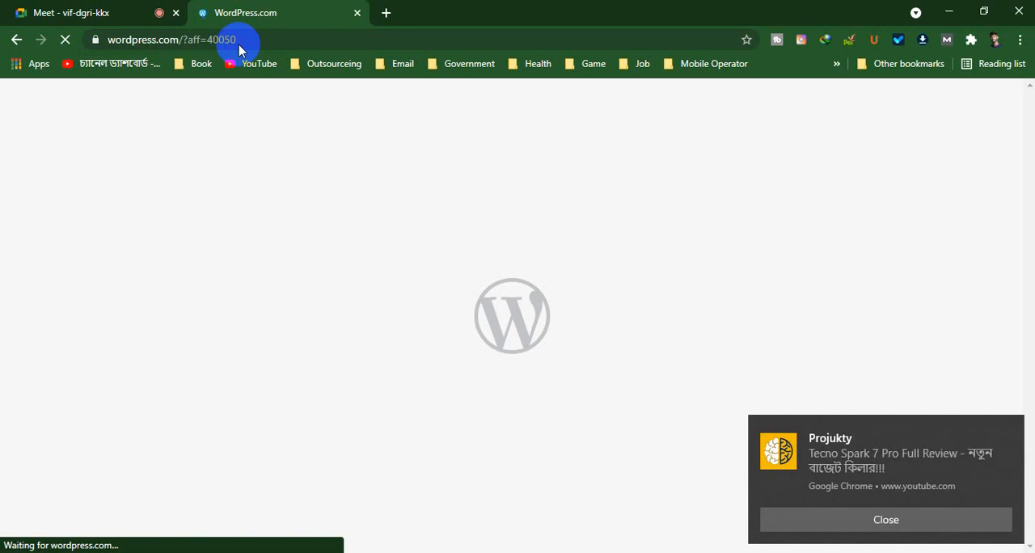
pyautogui.click(1010, 428)
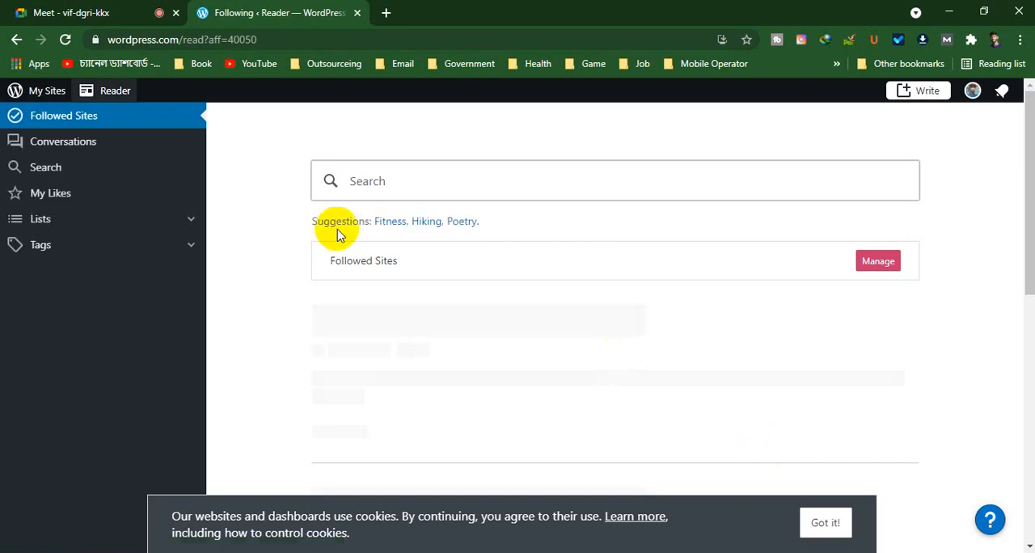
# Try to load My Sites, dismissing the Reader error notice, and reopen the root wordpress.com address
pyautogui.click(39, 92)
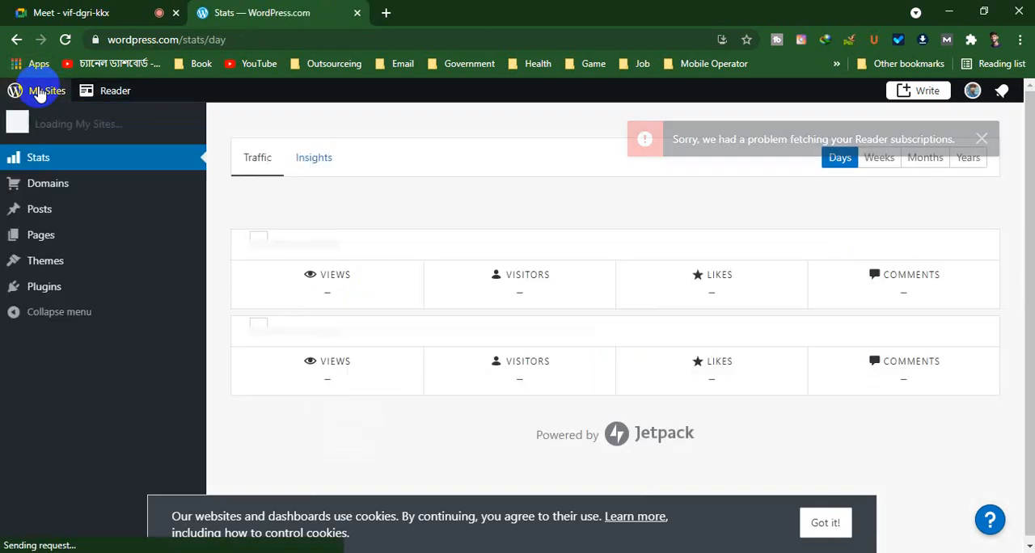
pyautogui.click(981, 140)
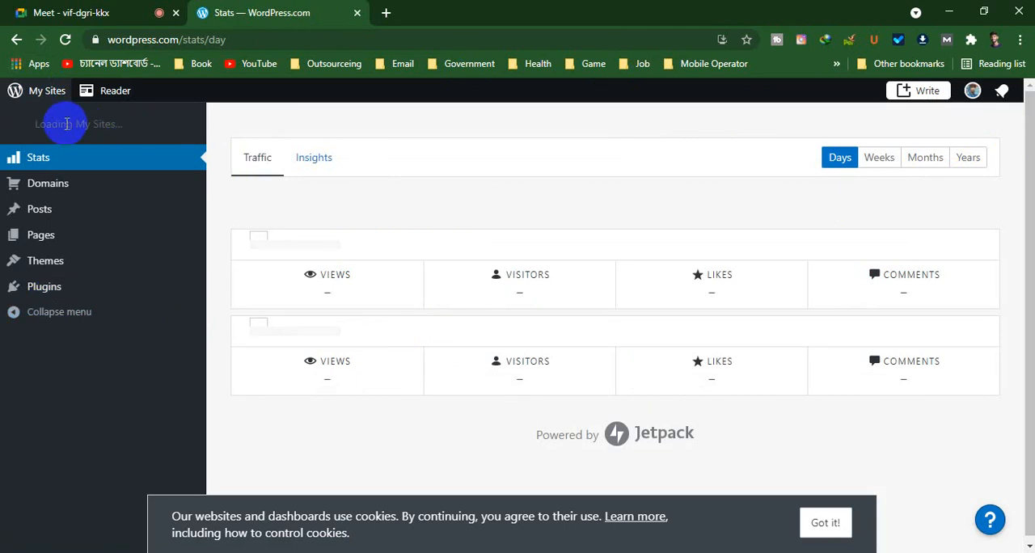
pyautogui.moveTo(228, 40); pyautogui.dragTo(184, 47)
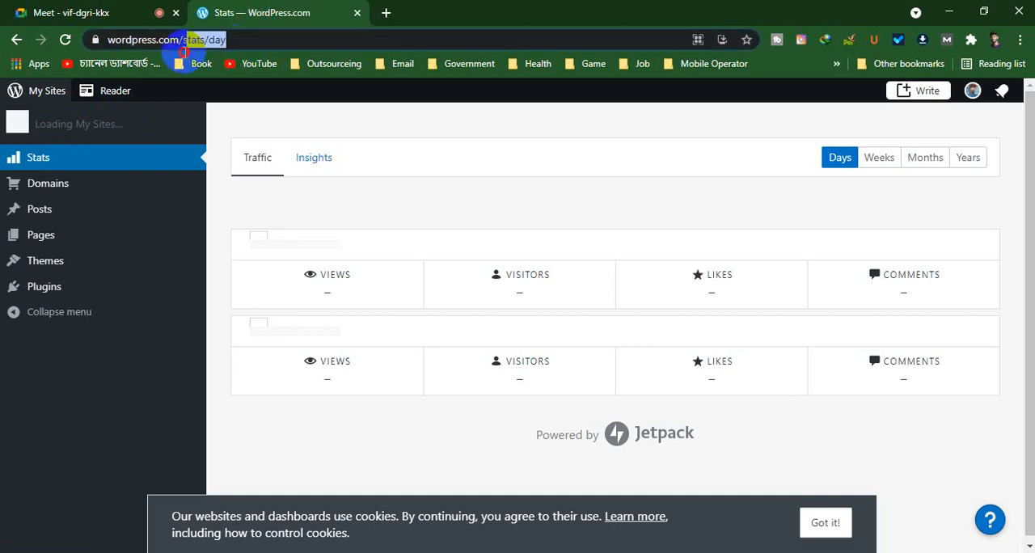
pyautogui.press('BackSpace')
pyautogui.press('Return')
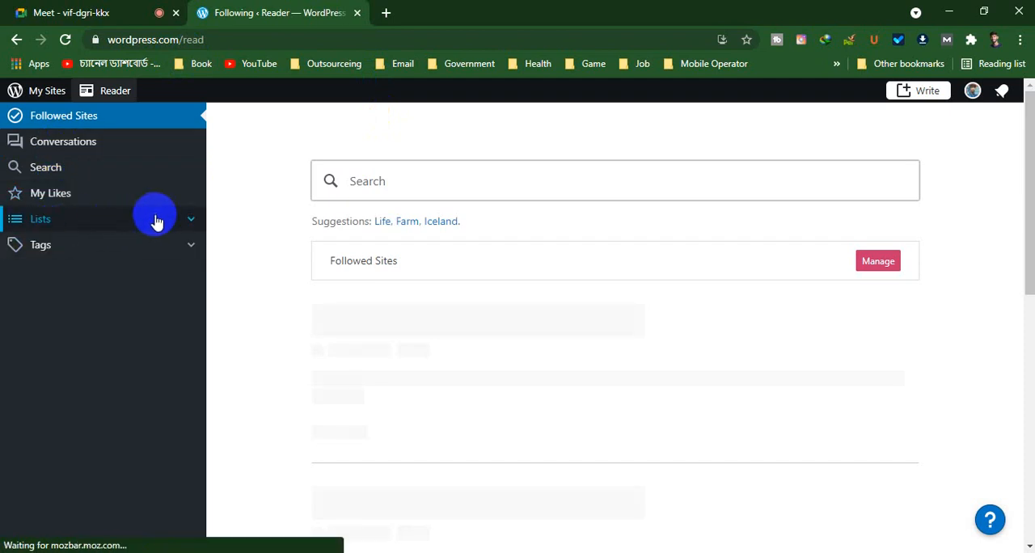
pyautogui.scroll(-5, 734, 497)
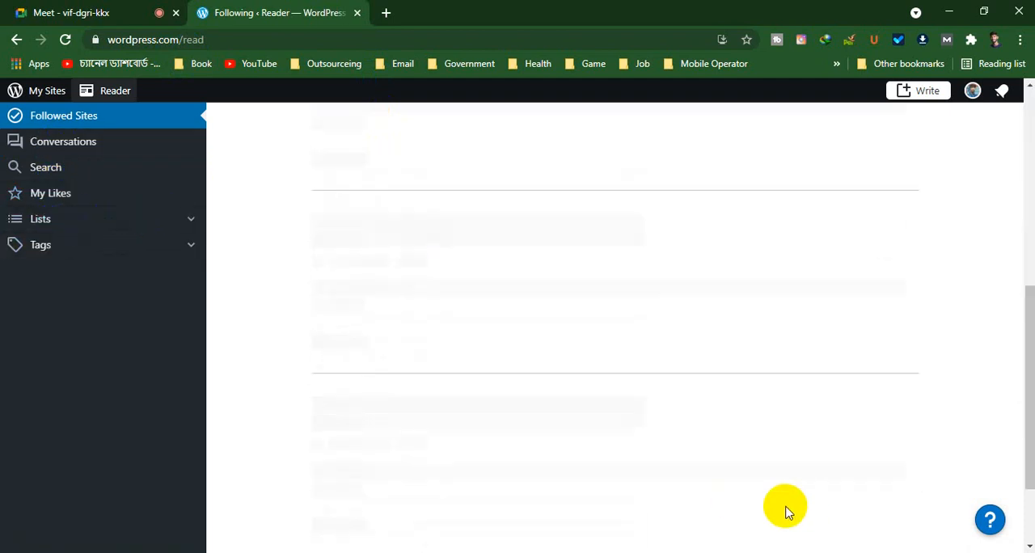
pyautogui.scroll(5, 714, 502)
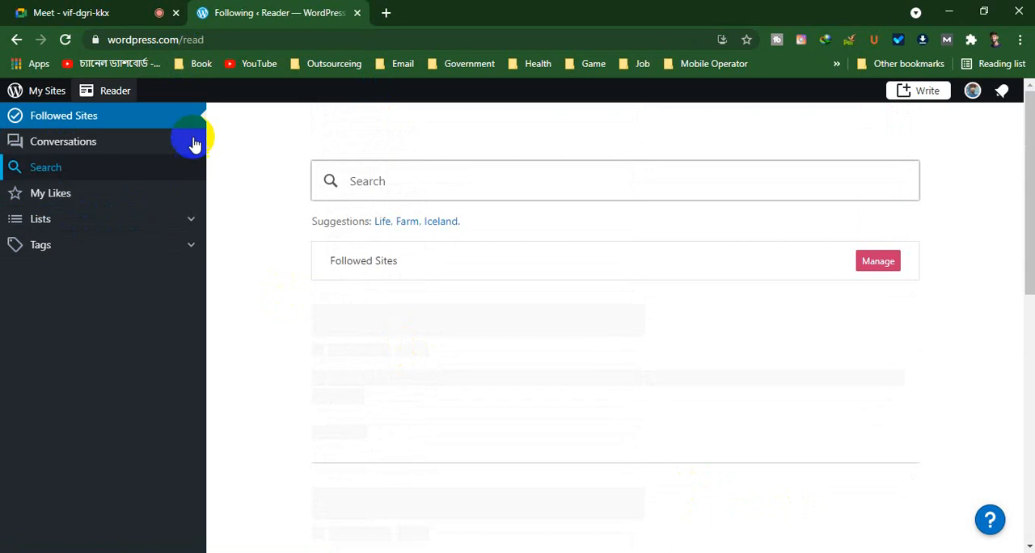
# Go to the Go Tech site's admin dashboard at gotechraj.wordpress.com/wp-admin/
pyautogui.click(200, 42)
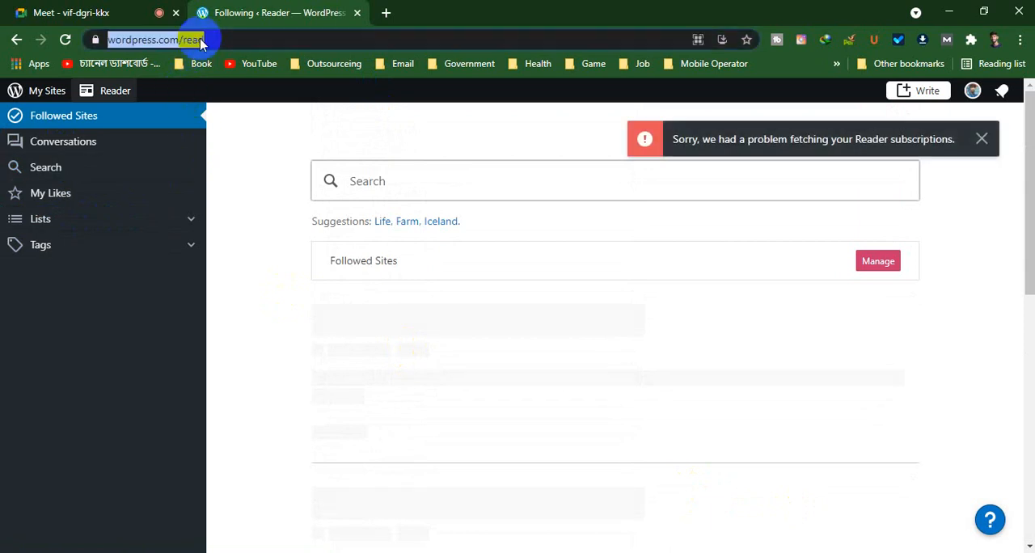
pyautogui.press('BackSpace')
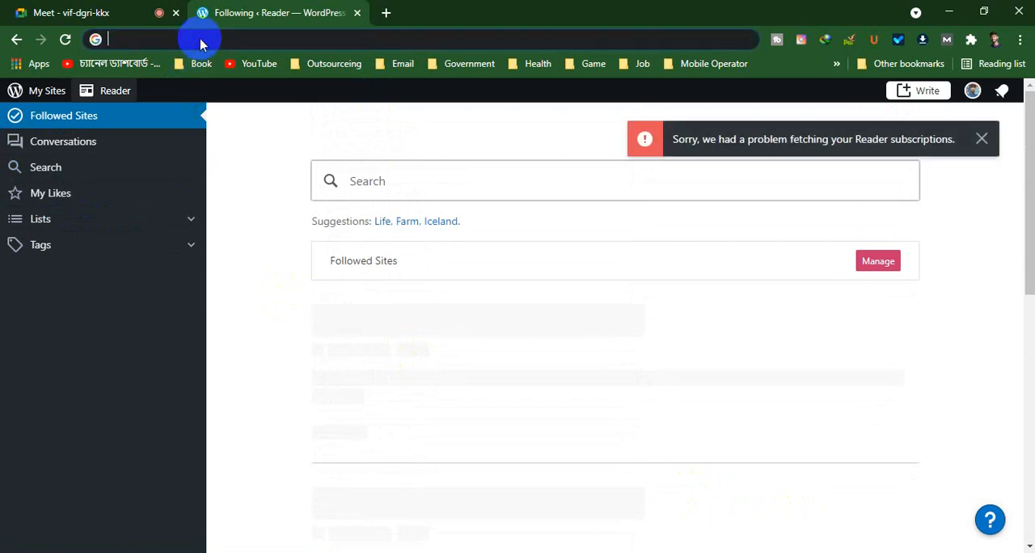
pyautogui.write('go')
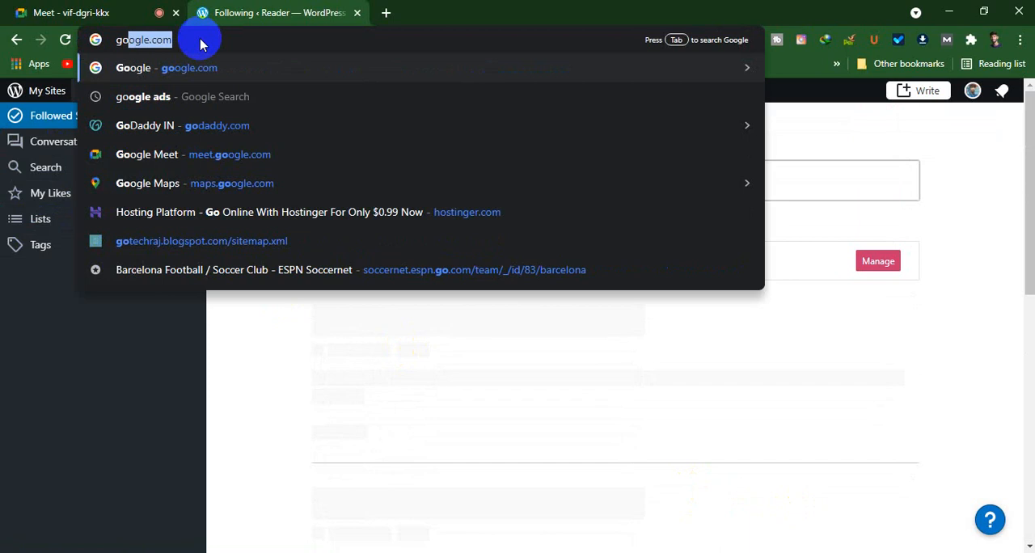
pyautogui.write('te')
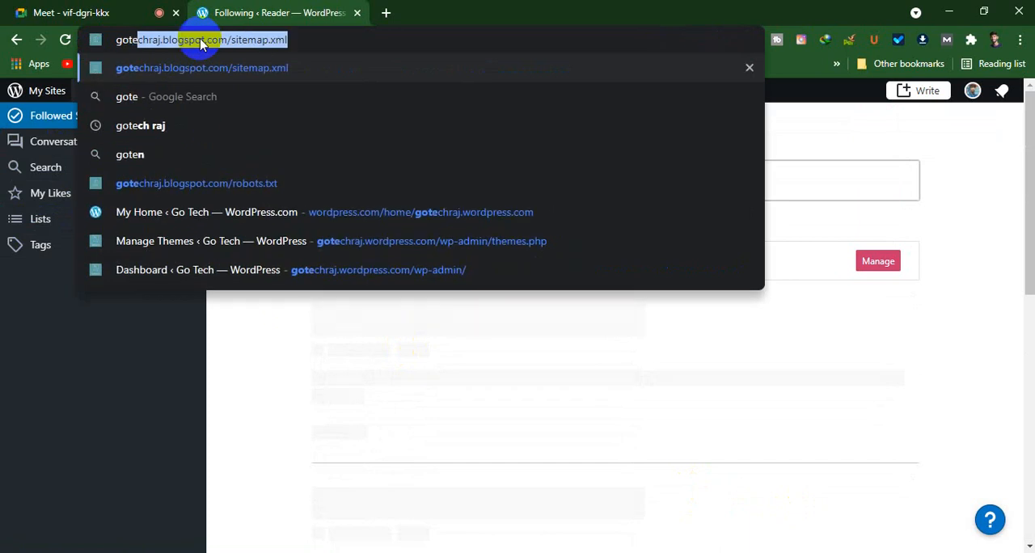
pyautogui.press('End')
pyautogui.press('BackSpace')
pyautogui.press('BackSpace')
pyautogui.press('BackSpace')
pyautogui.press('BackSpace')
pyautogui.press('BackSpace')
pyautogui.press('BackSpace')
pyautogui.press('BackSpace')
pyautogui.press('BackSpace')
pyautogui.press('BackSpace')
pyautogui.press('BackSpace')
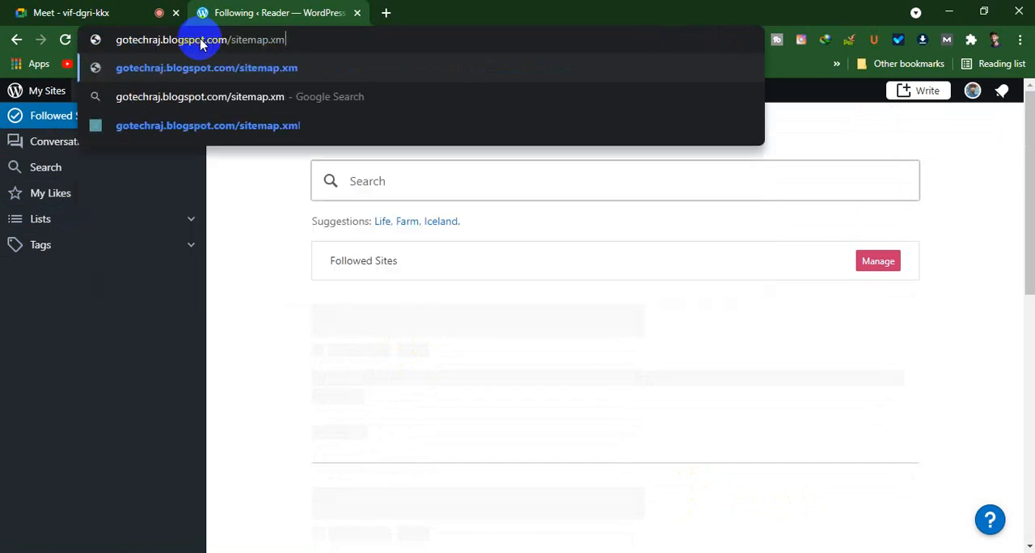
pyautogui.press('BackSpace')
pyautogui.press('BackSpace')
pyautogui.press('BackSpace')
pyautogui.press('BackSpace')
pyautogui.press('BackSpace')
pyautogui.press('BackSpace')
pyautogui.press('BackSpace')
pyautogui.press('BackSpace')
pyautogui.press('BackSpace')
pyautogui.press('BackSpace')
pyautogui.press('BackSpace')
pyautogui.press('BackSpace')
pyautogui.press('BackSpace')
pyautogui.press('BackSpace')
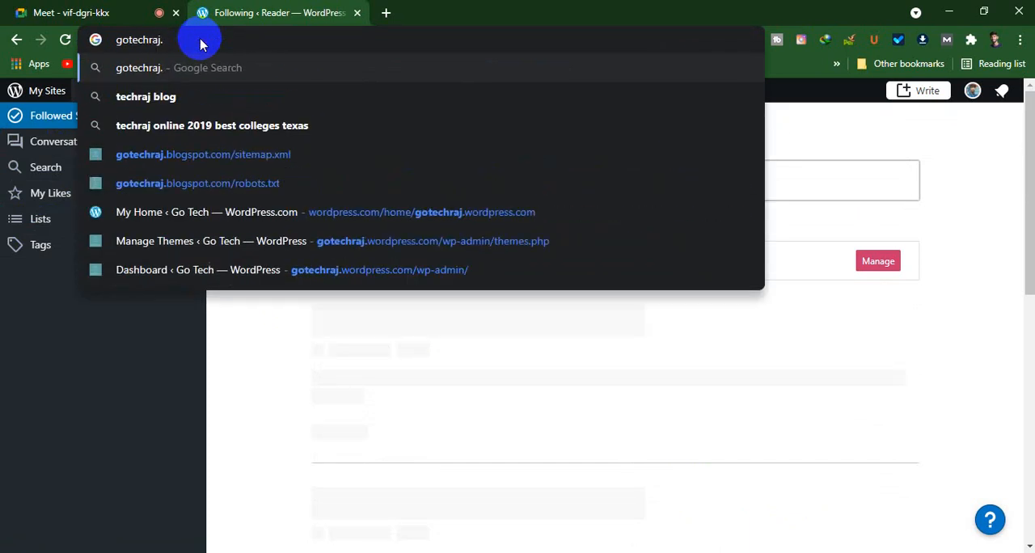
pyautogui.write('w')
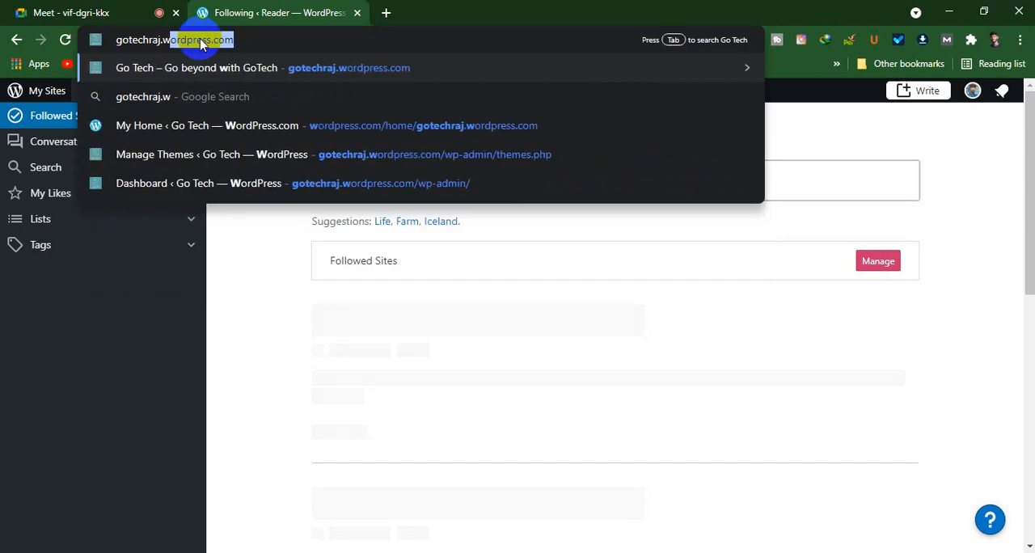
pyautogui.press('End')
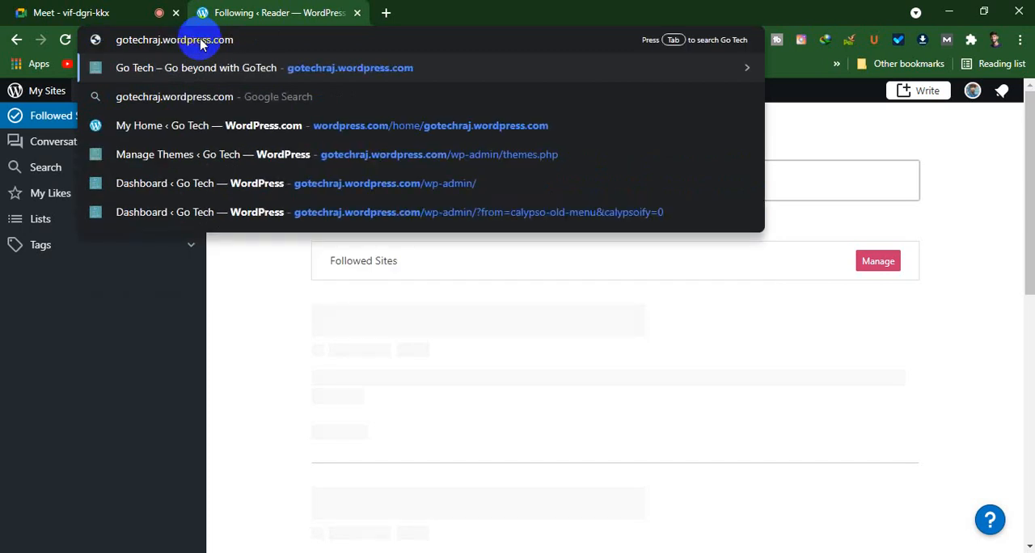
pyautogui.write('/')
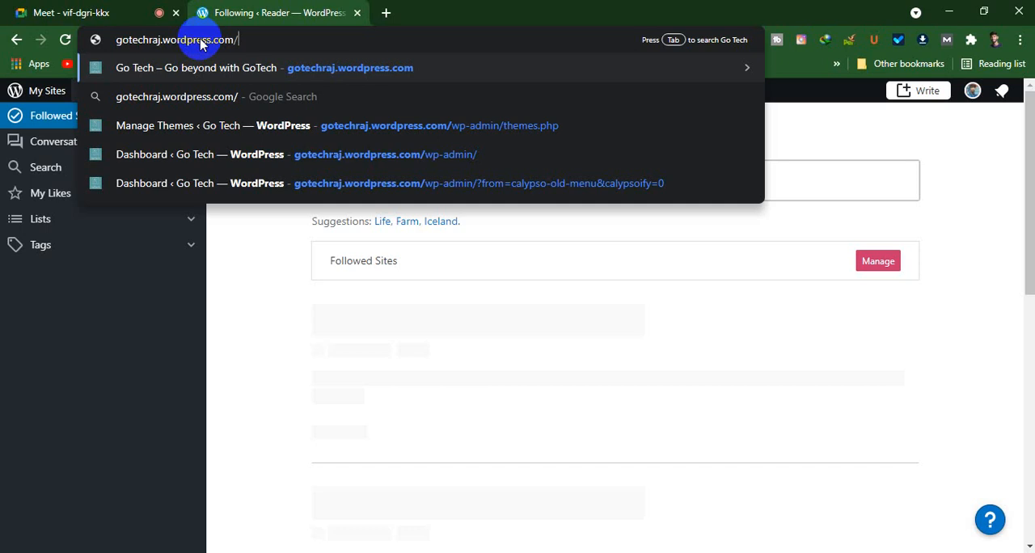
pyautogui.click(263, 160)
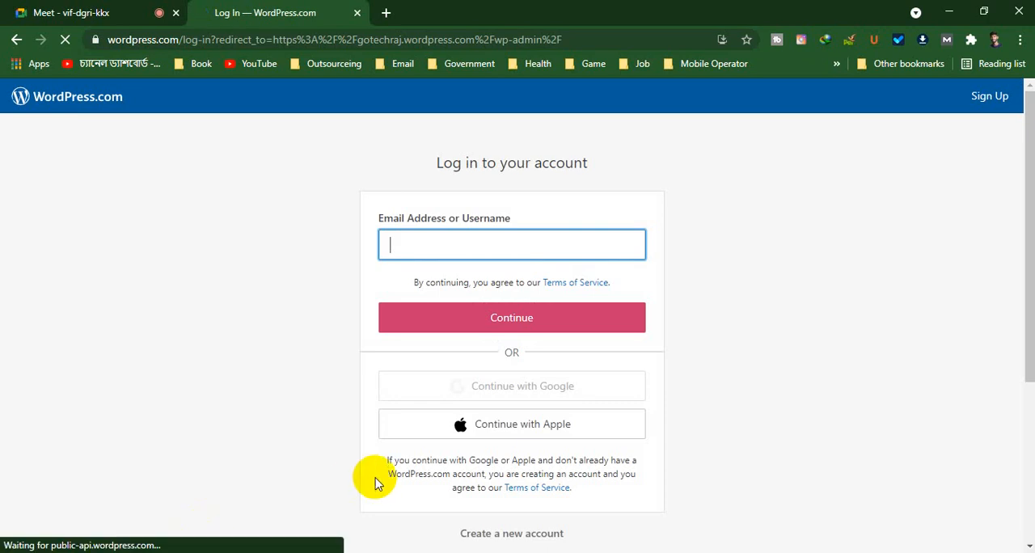
# Log in to WordPress.com with the site owner's Google account
pyautogui.click(444, 250)
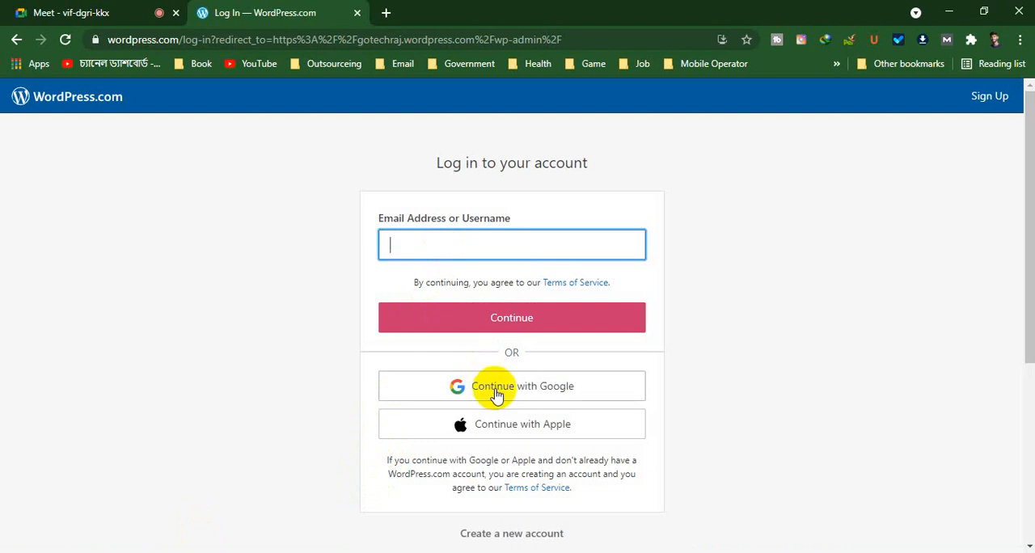
pyautogui.click(496, 394)
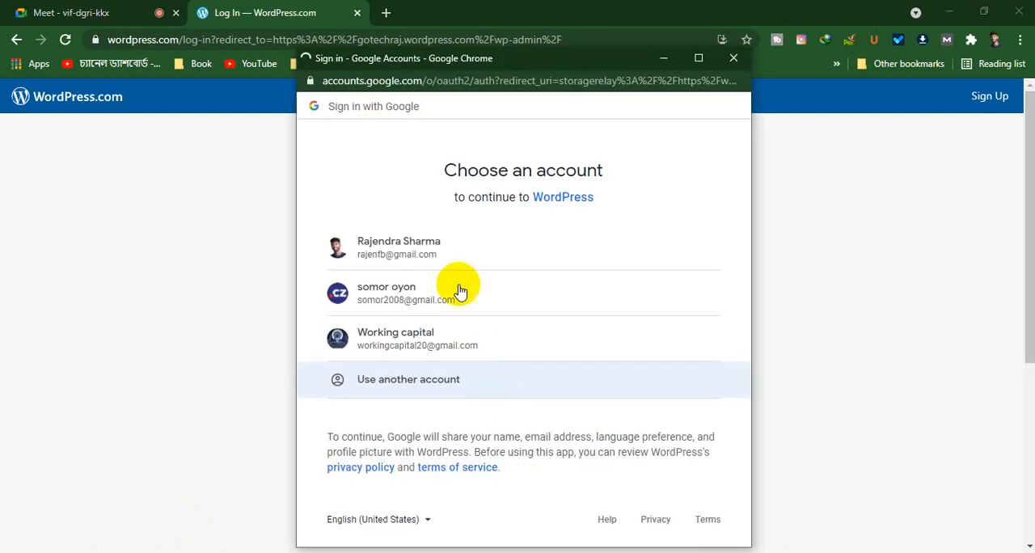
pyautogui.click(416, 252)
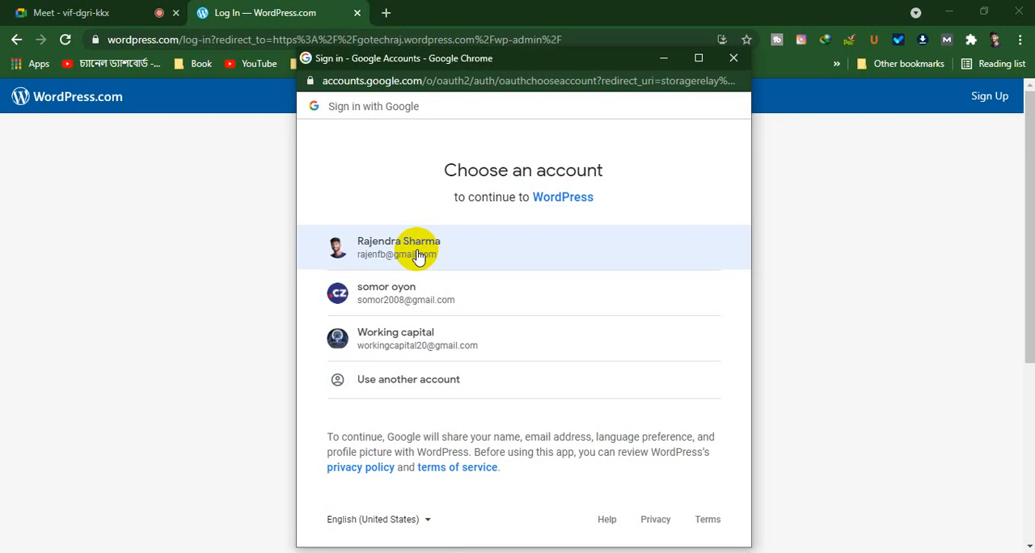
pyautogui.click(384, 252)
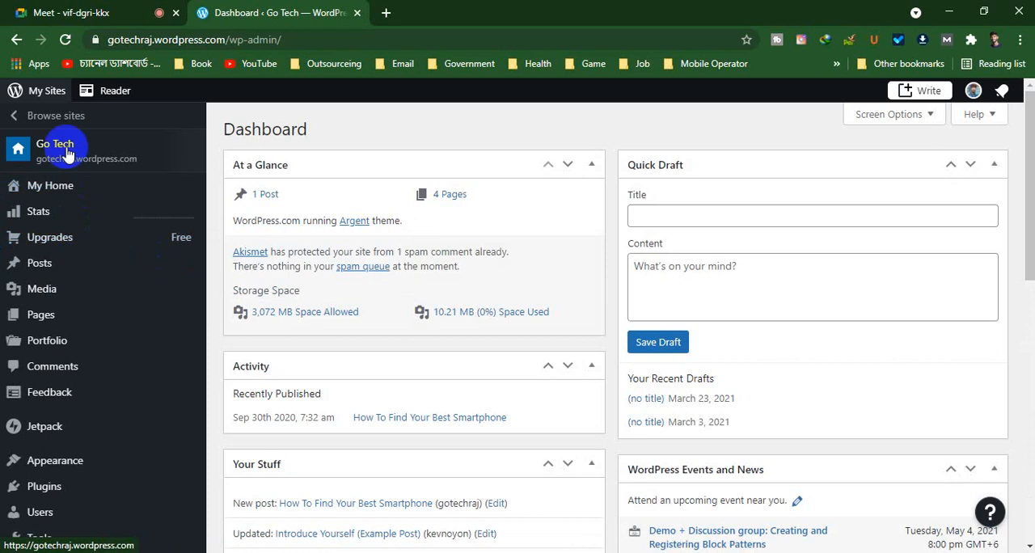
# Look through the Go Tech dashboard's sidebar sections and overview widgets
pyautogui.scroll(-1, 118, 364)
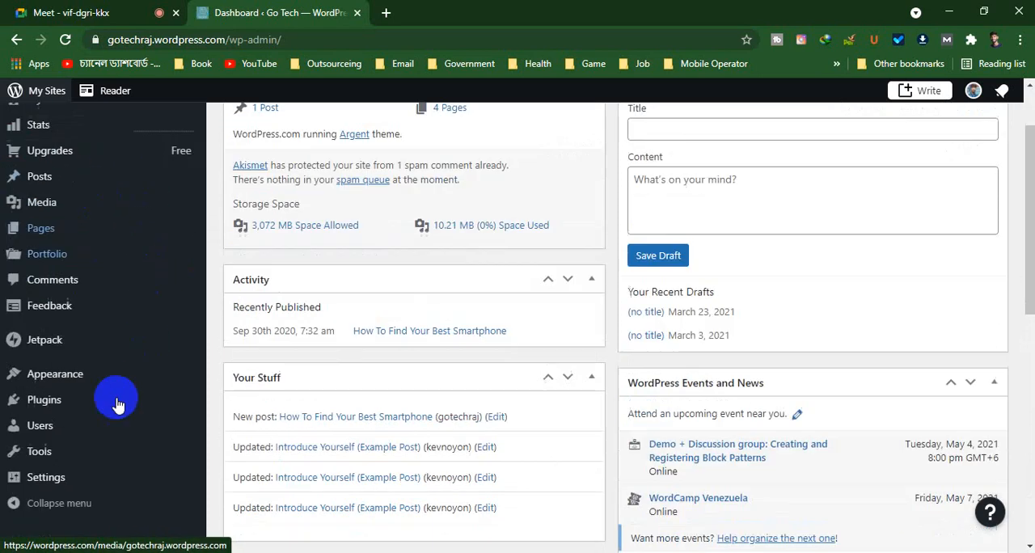
pyautogui.scroll(-6, 117, 400)
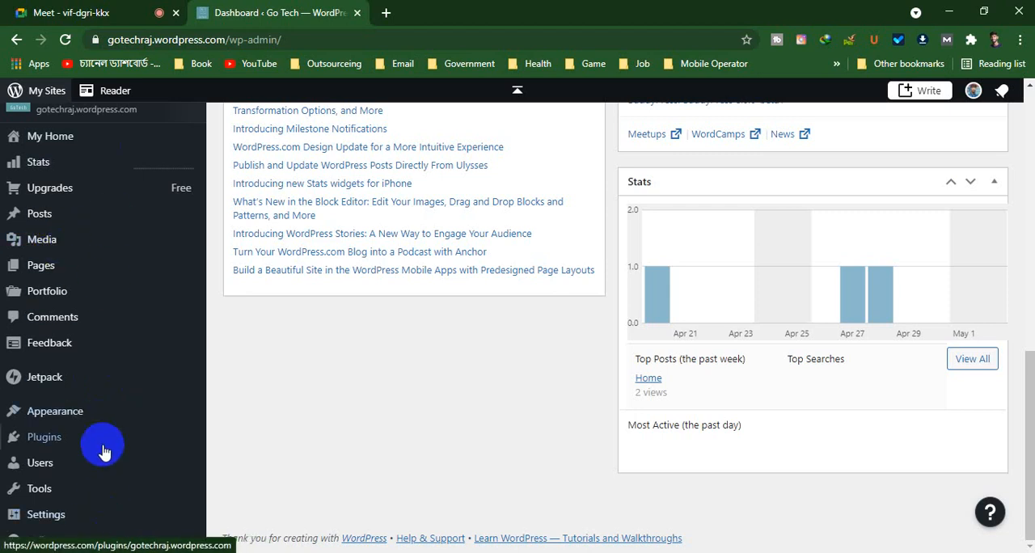
pyautogui.scroll(5, 107, 413)
pyautogui.scroll(3, 108, 413)
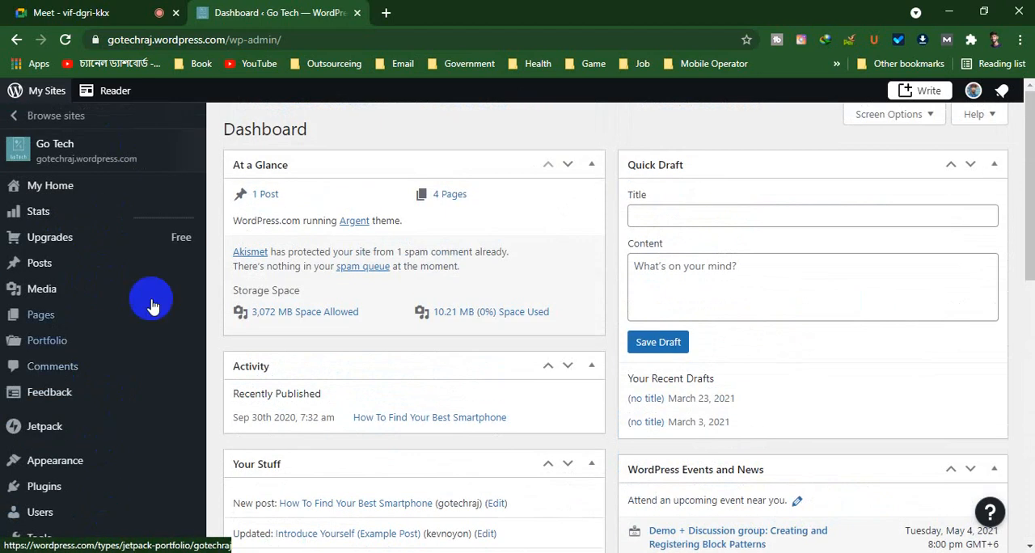
pyautogui.scroll(-10, 108, 167)
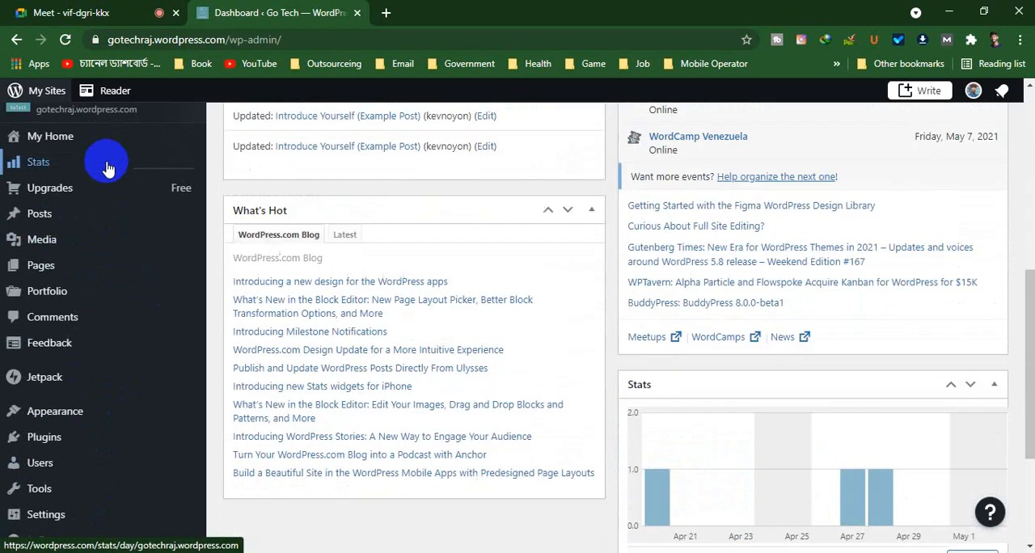
# View the public Go Tech site down to its footer and return to the dashboard
pyautogui.scroll(10, 108, 167)
pyautogui.click(109, 165)
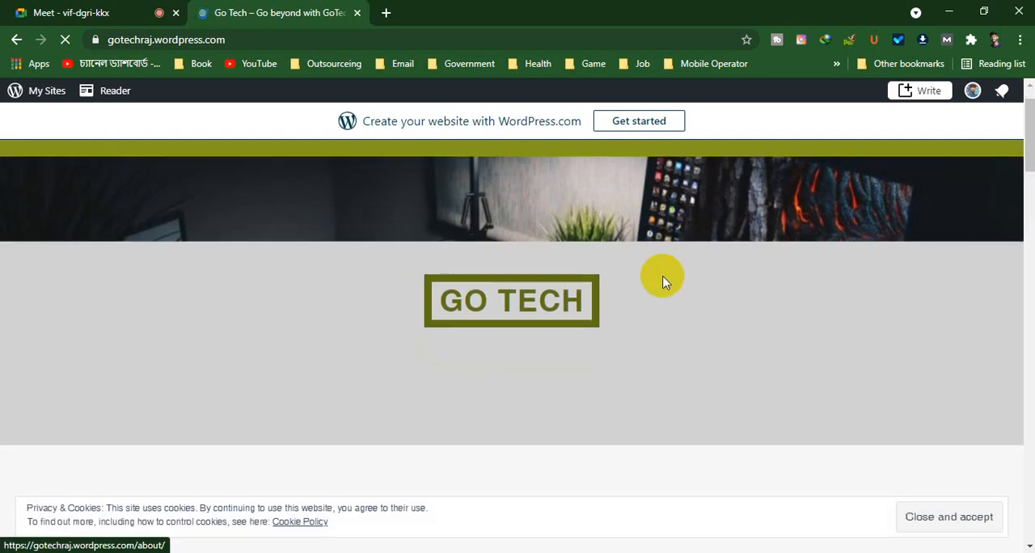
pyautogui.scroll(-15, 654, 287)
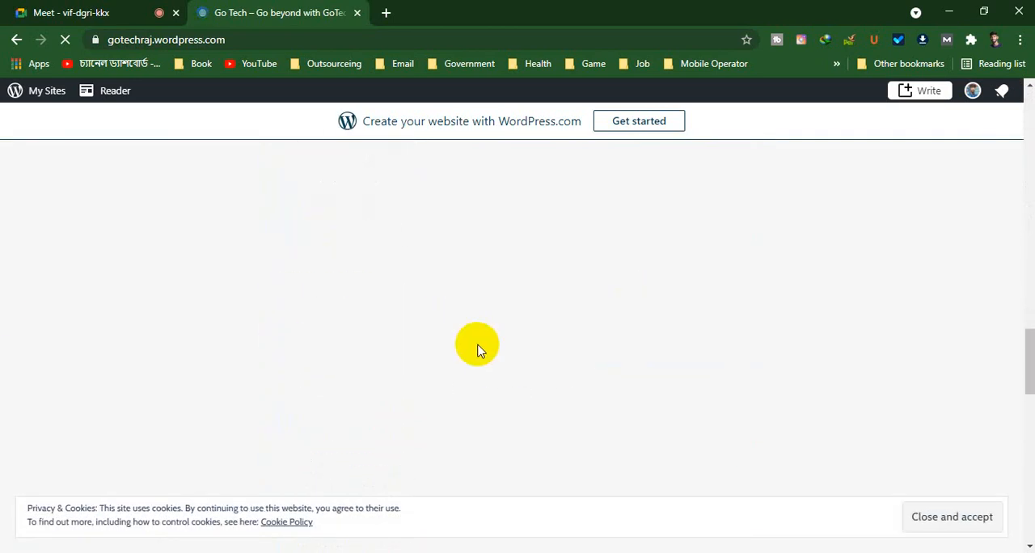
pyautogui.scroll(-5, 477, 347)
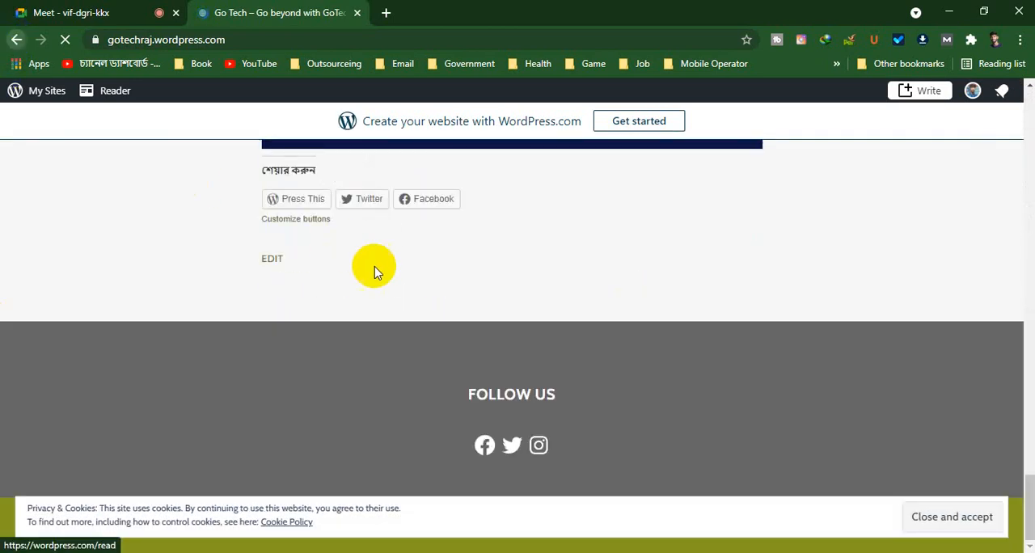
pyautogui.hotkey('alt', 'Left')
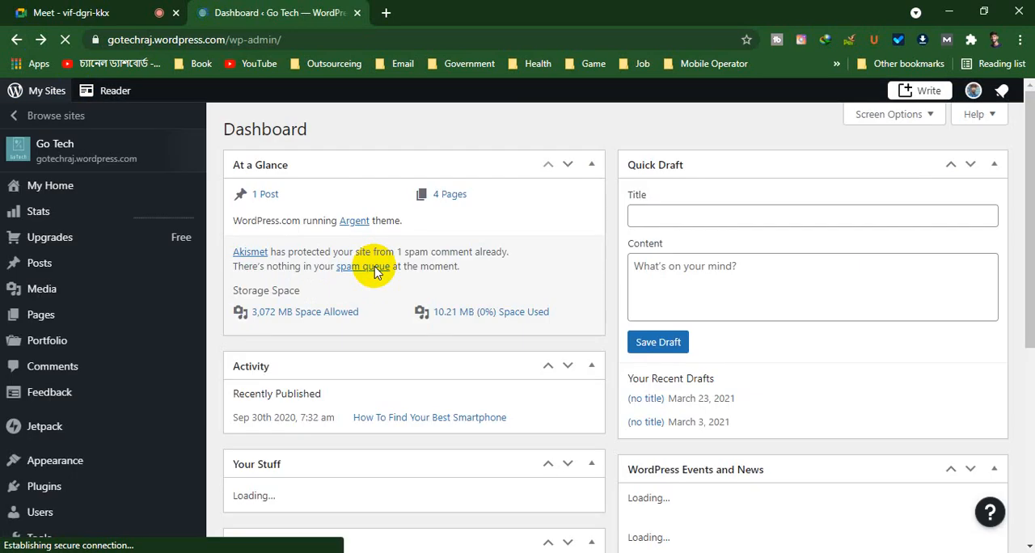
# Open the general site settings of the Go Tech site
pyautogui.scroll(-2, 56, 266)
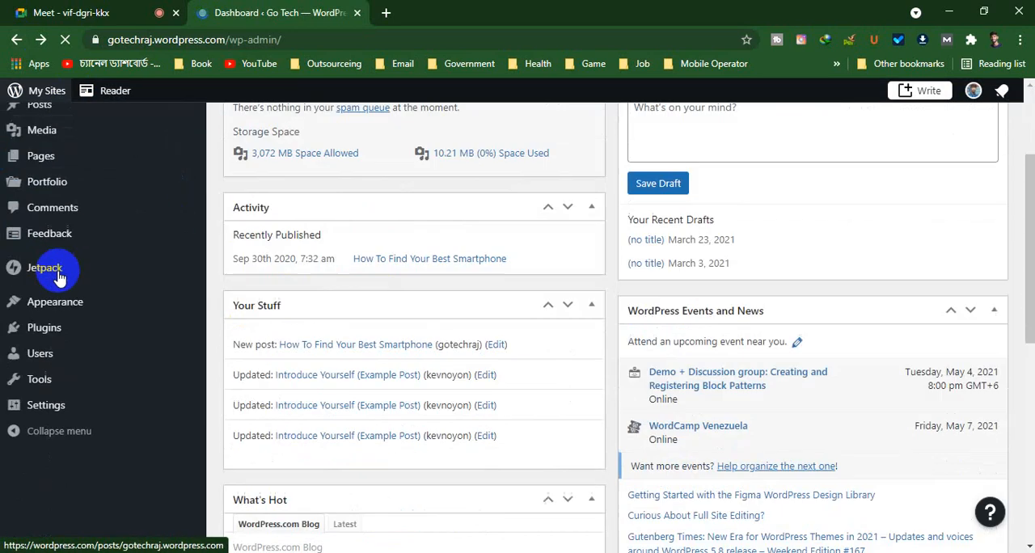
pyautogui.scroll(-2, 60, 270)
pyautogui.scroll(-3, 63, 268)
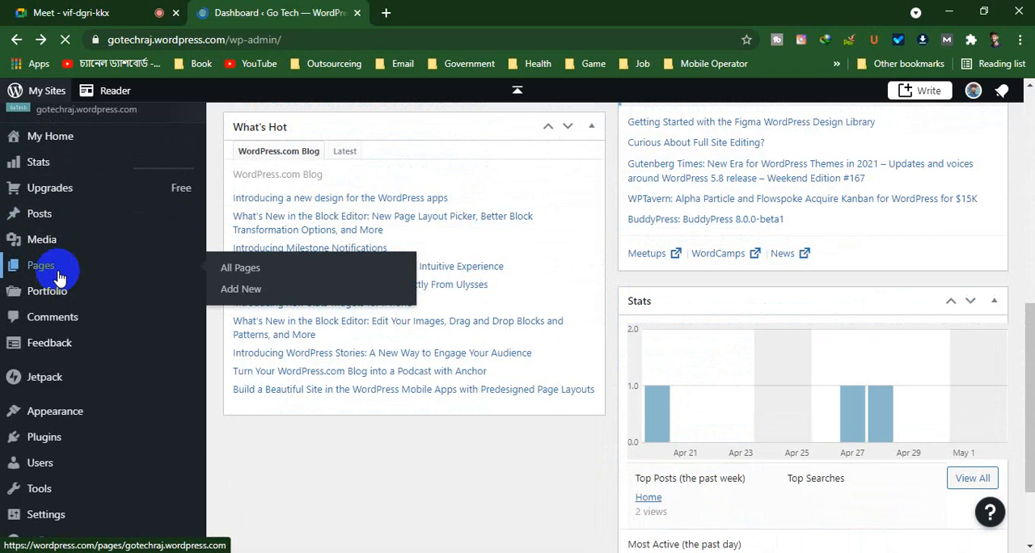
pyautogui.click(24, 511)
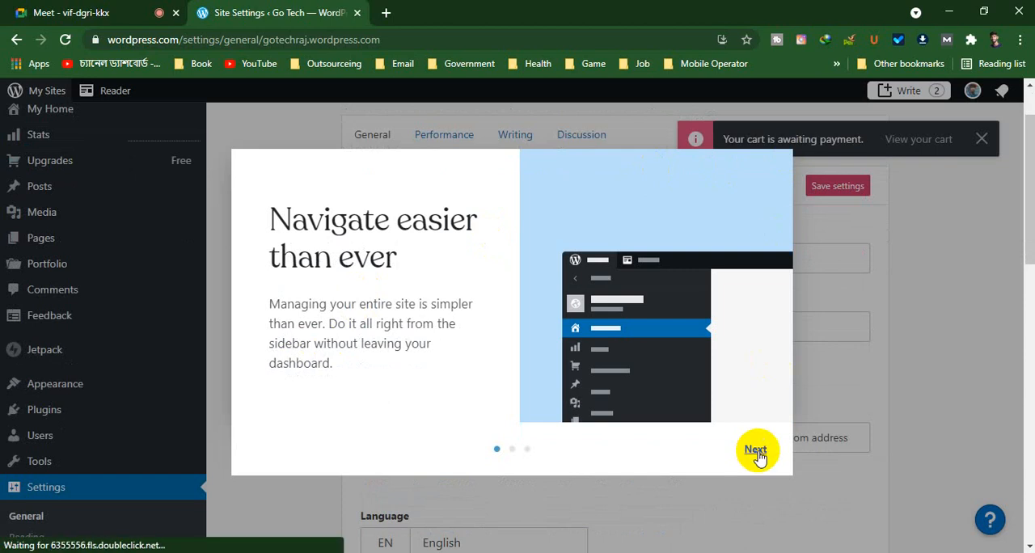
# Go through the introductory tour slides to the end and dismiss the notice about the cart awaiting payment
pyautogui.click(757, 455)
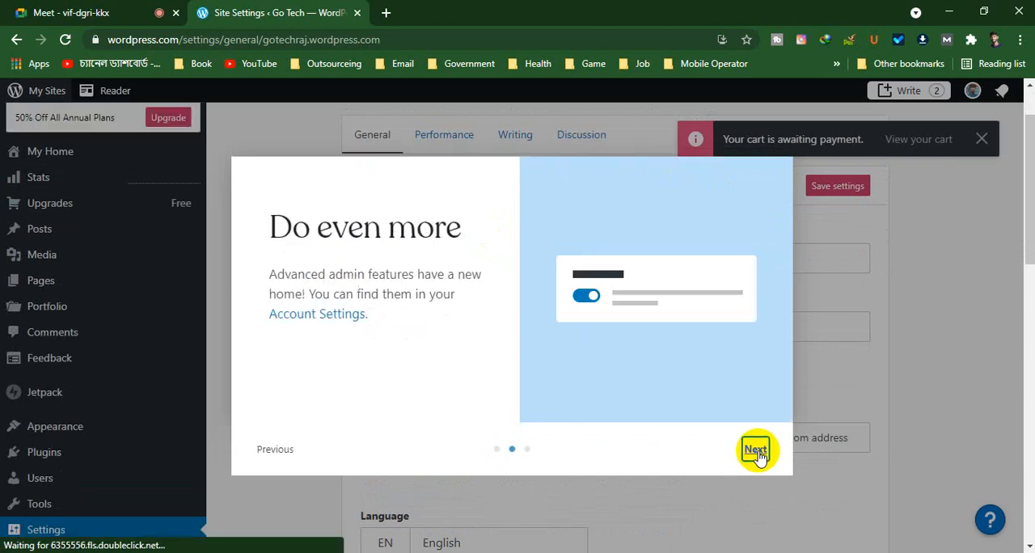
pyautogui.click(757, 451)
pyautogui.click(756, 452)
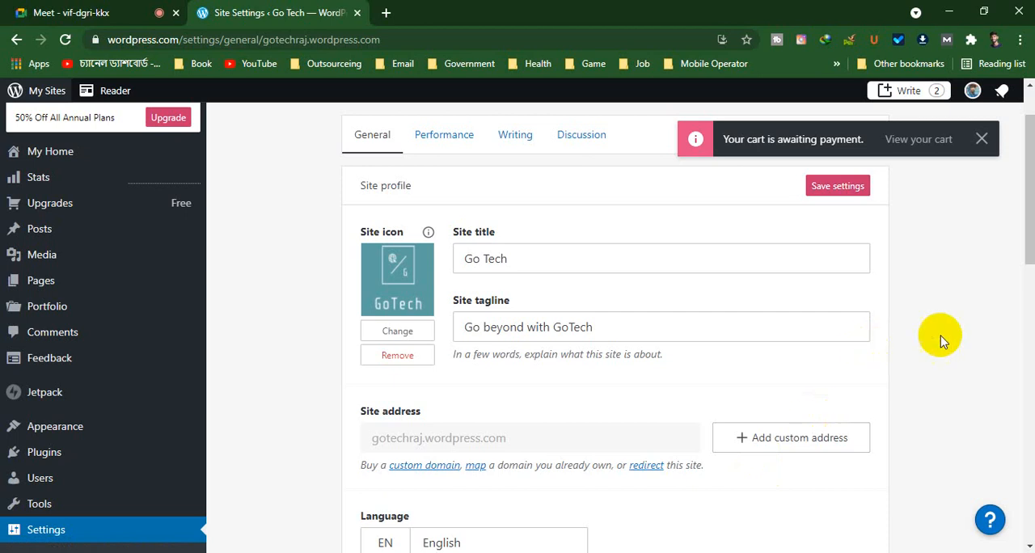
pyautogui.click(981, 139)
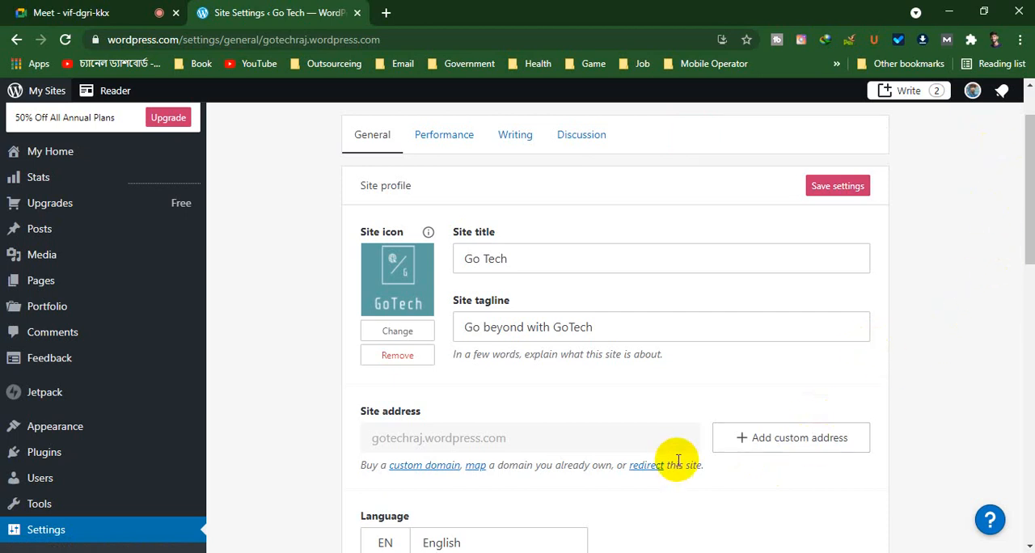
# Switch to the Google Meet call, present the Chrome window to everyone, and dismiss the sharing notices
pyautogui.click(83, 12)
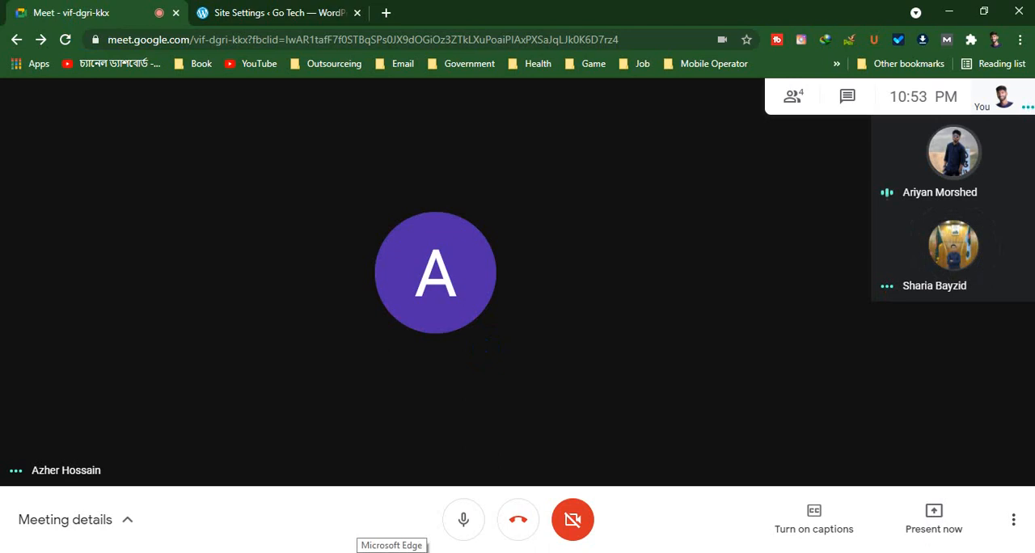
pyautogui.click(932, 506)
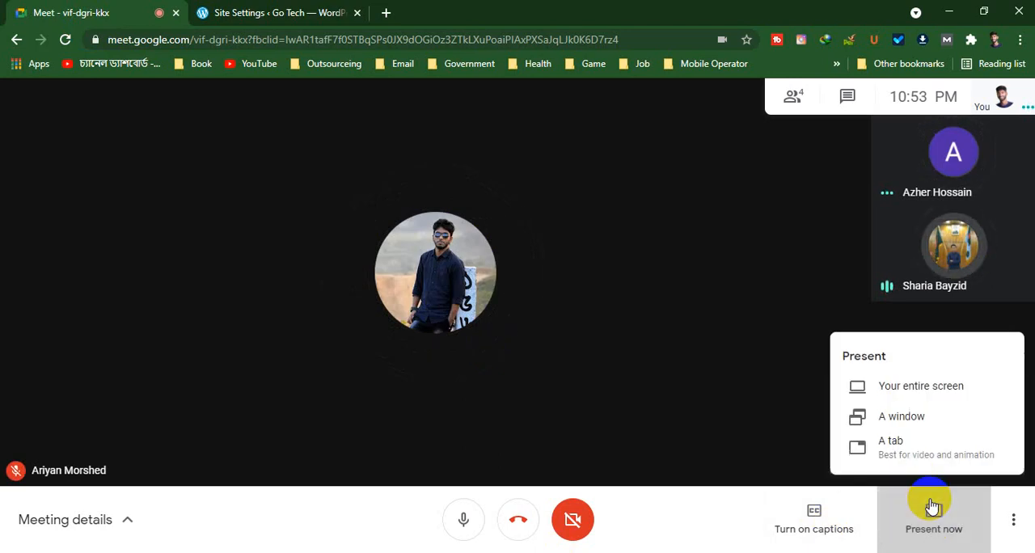
pyautogui.click(921, 419)
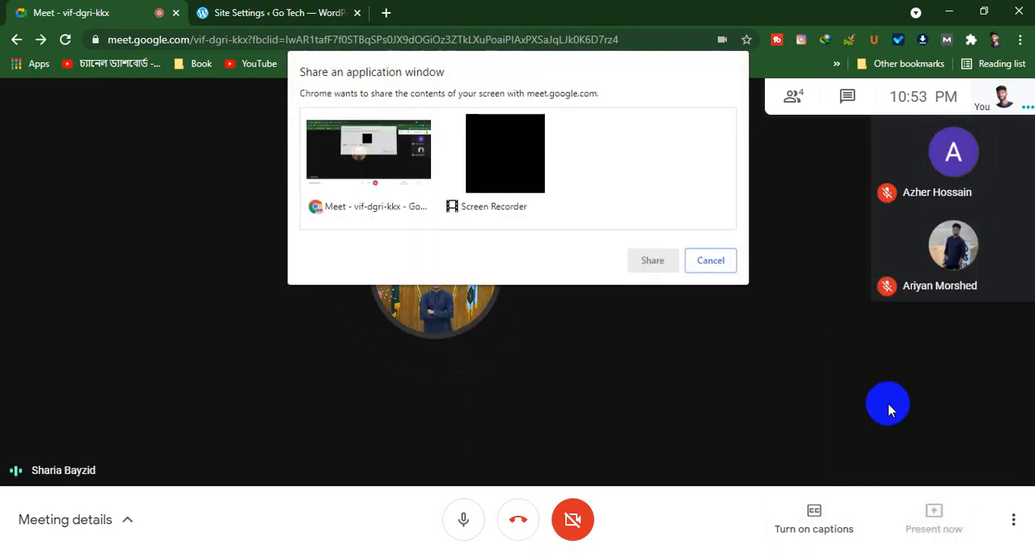
pyautogui.click(368, 147)
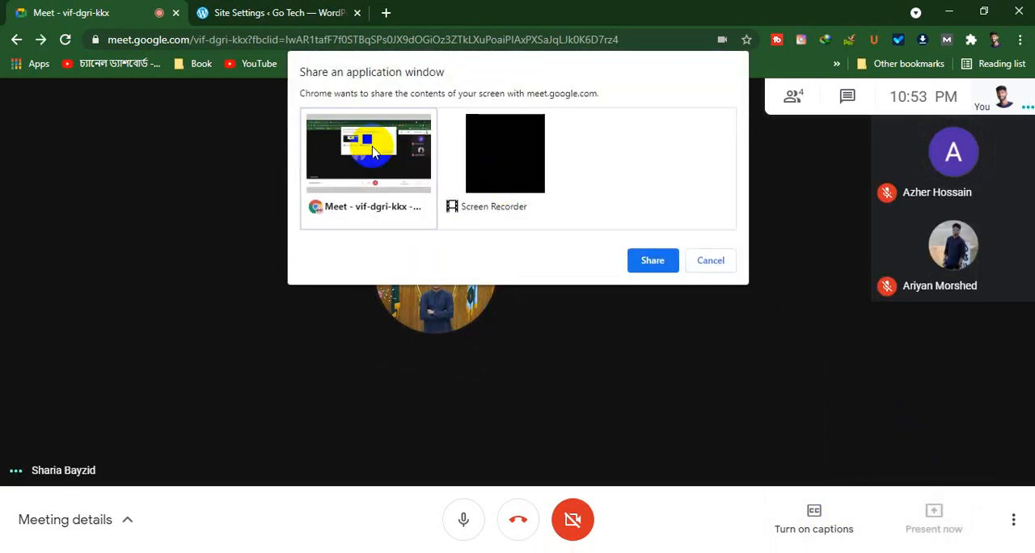
pyautogui.click(652, 260)
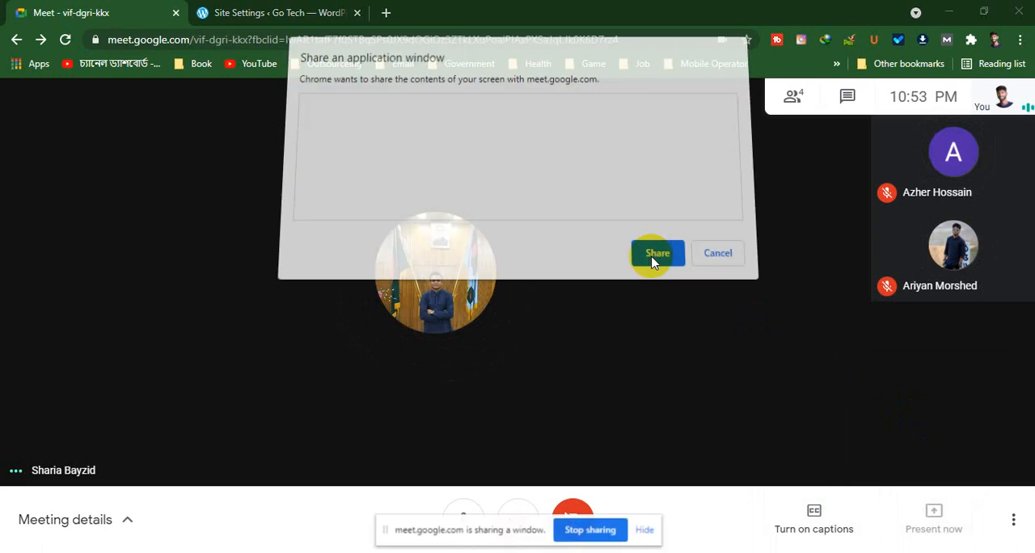
pyautogui.click(647, 530)
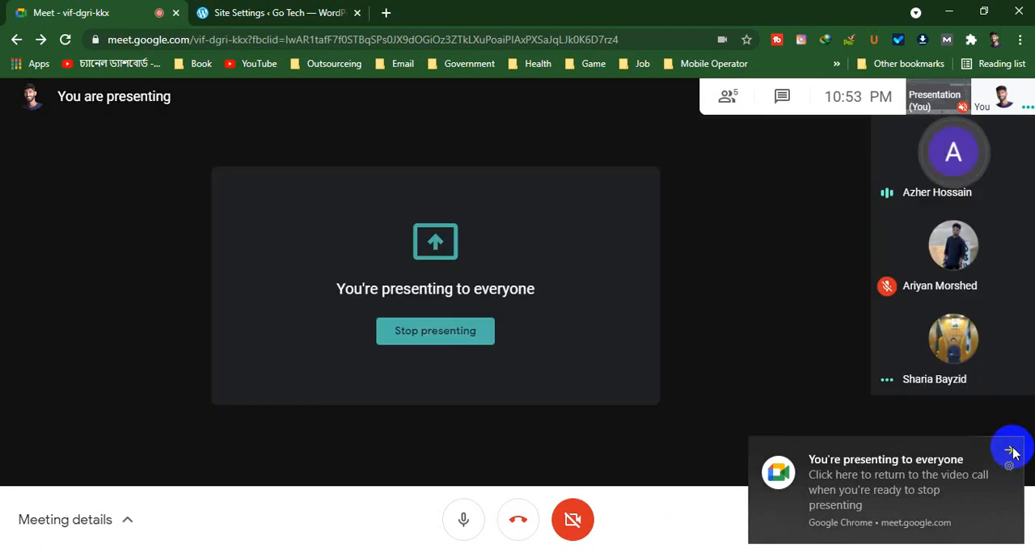
pyautogui.click(1009, 450)
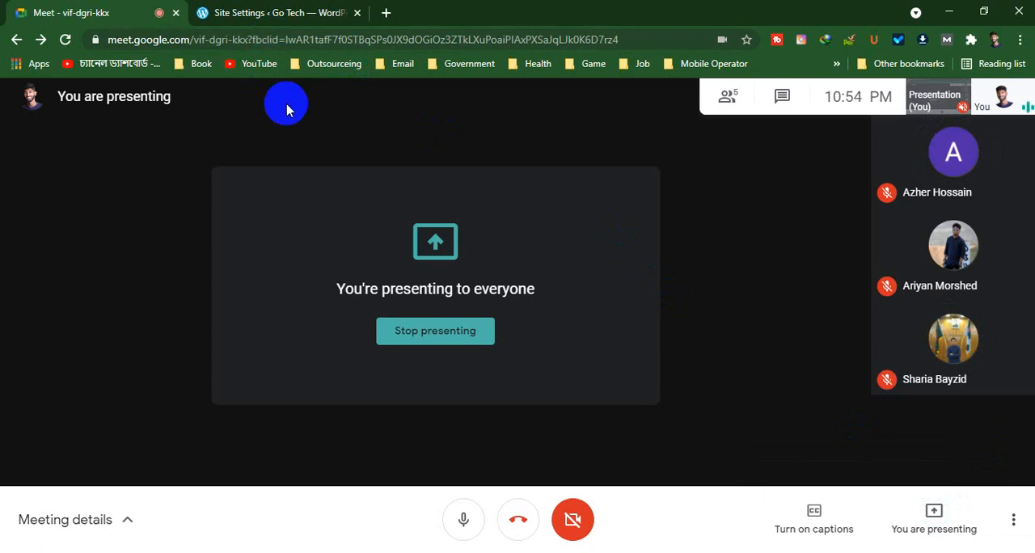
# Return to the Go Tech settings and review the general page down to Site tools, highlighting the site's address in the page URL
pyautogui.click(280, 12)
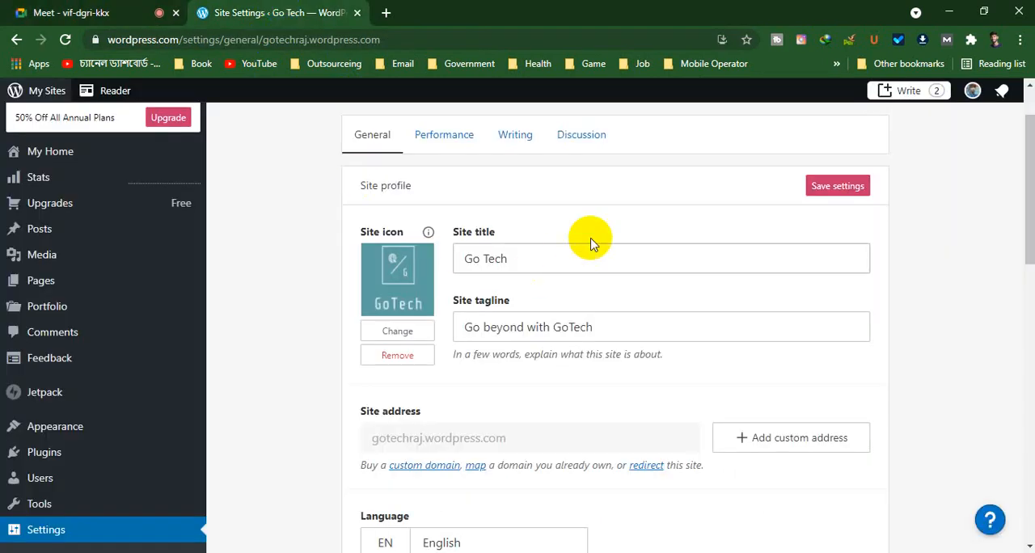
pyautogui.scroll(1, 148, 279)
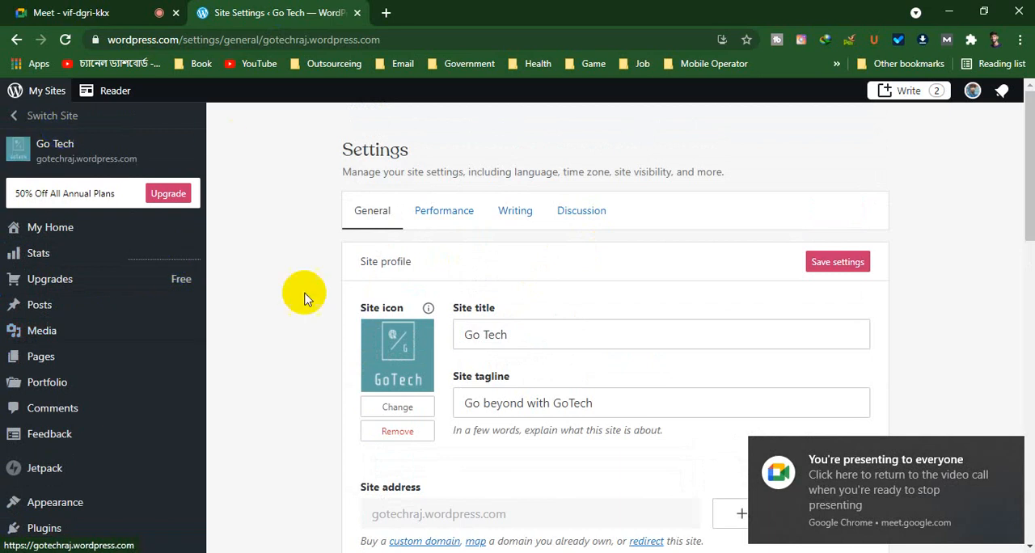
pyautogui.scroll(-5, 37, 332)
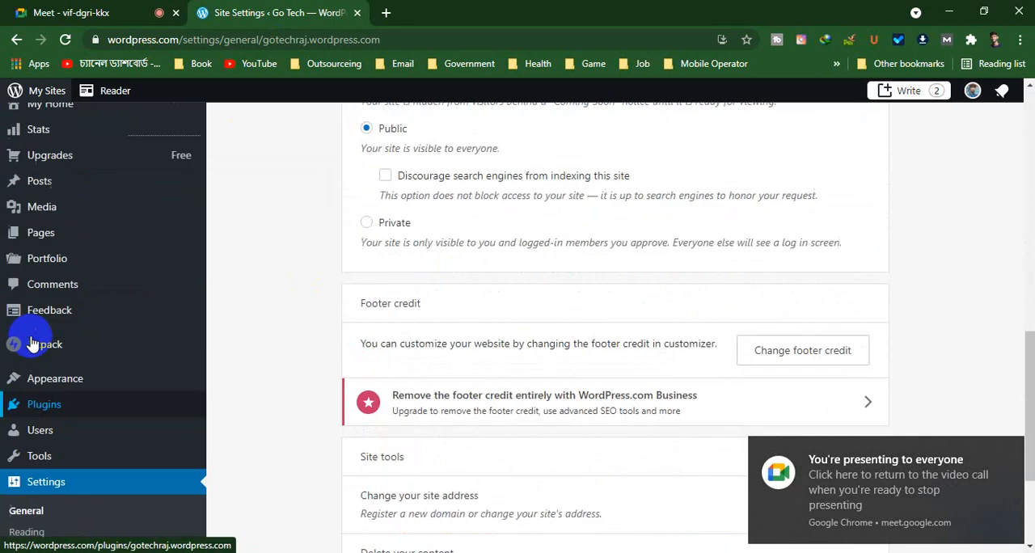
pyautogui.scroll(4, 32, 342)
pyautogui.scroll(2, 32, 342)
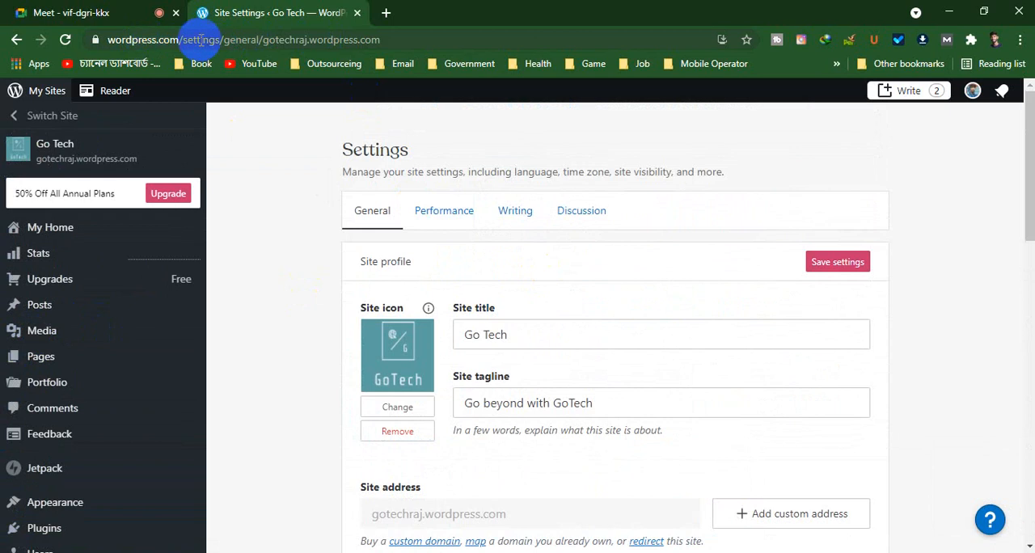
pyautogui.moveTo(408, 40); pyautogui.dragTo(267, 41)
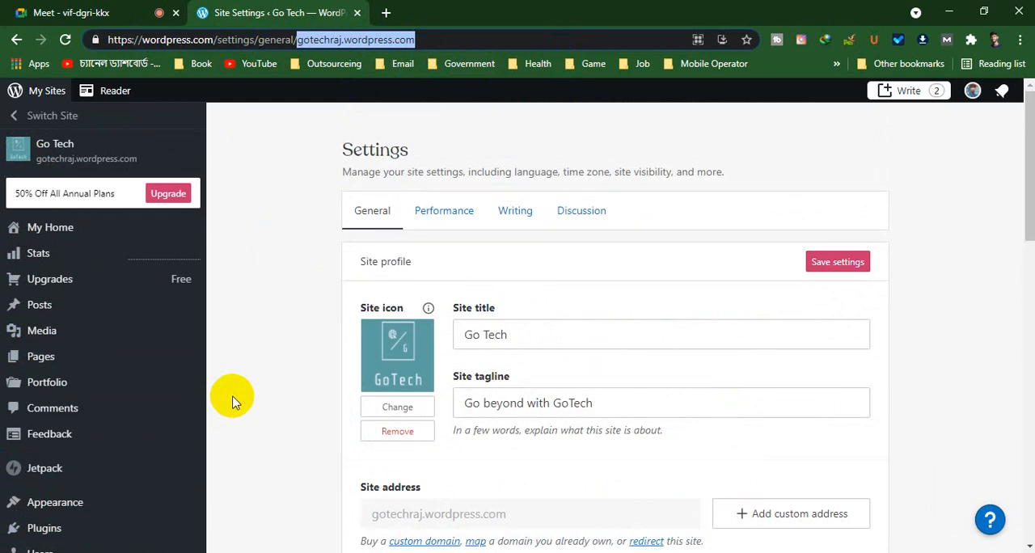
pyautogui.scroll(-10, 56, 299)
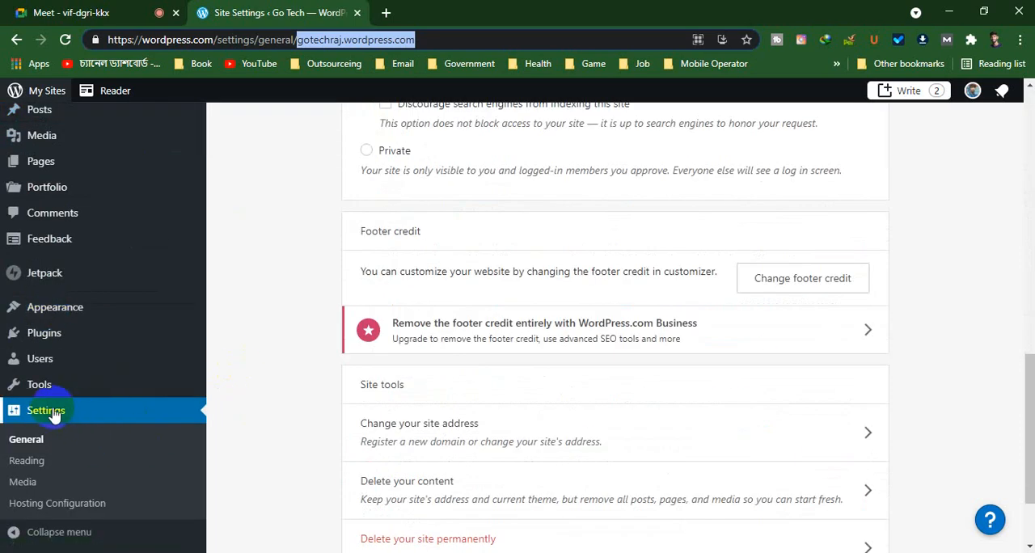
pyautogui.scroll(-2, 16, 412)
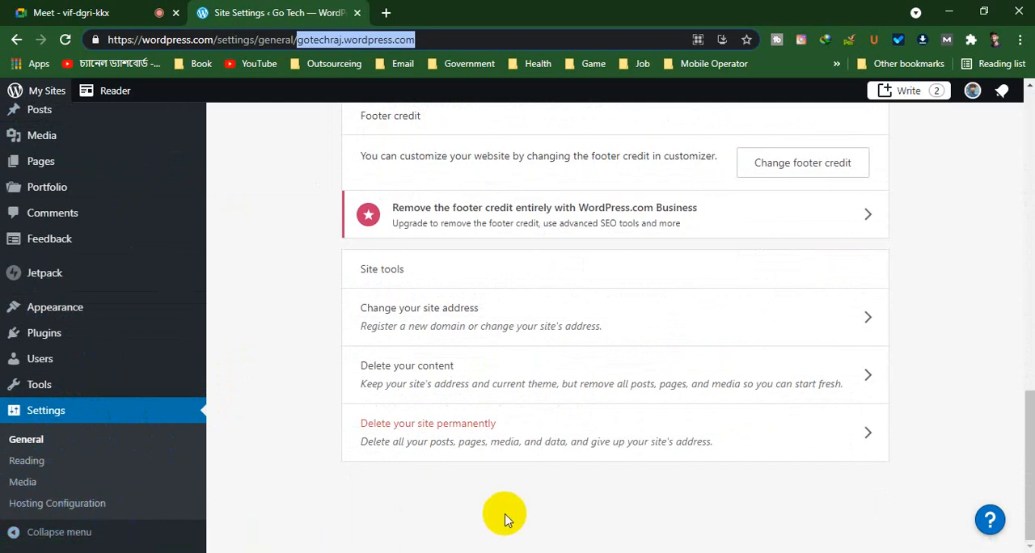
pyautogui.scroll(5, 503, 518)
pyautogui.scroll(3, 504, 516)
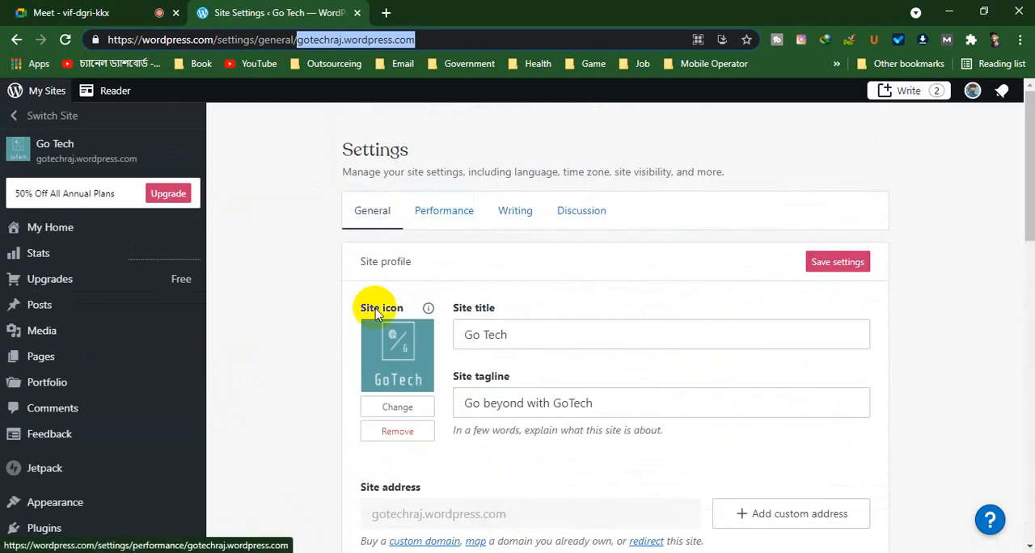
# Highlight the site title in the settings and compare it with the header title on the public site in a new tab
pyautogui.click(529, 331)
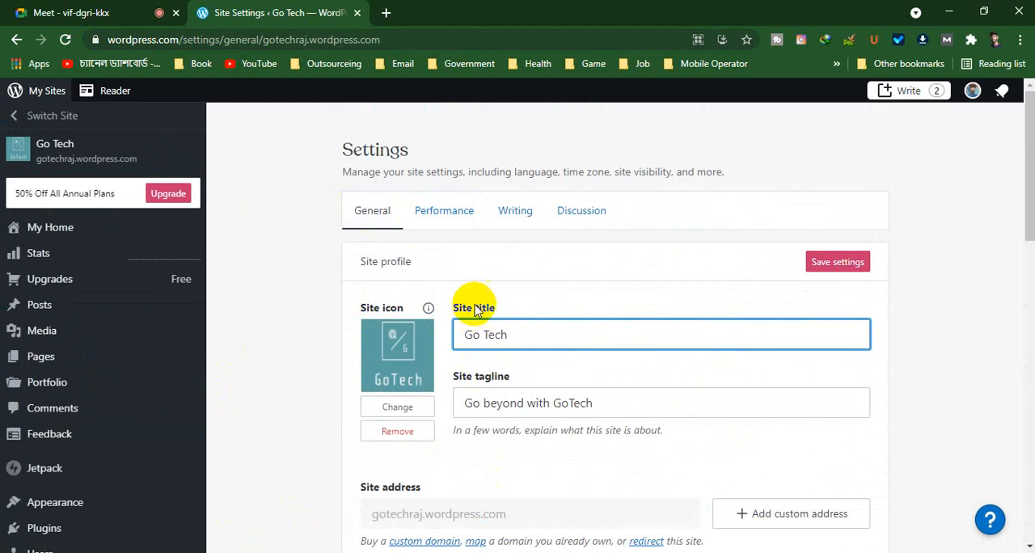
pyautogui.moveTo(460, 332); pyautogui.dragTo(596, 332)
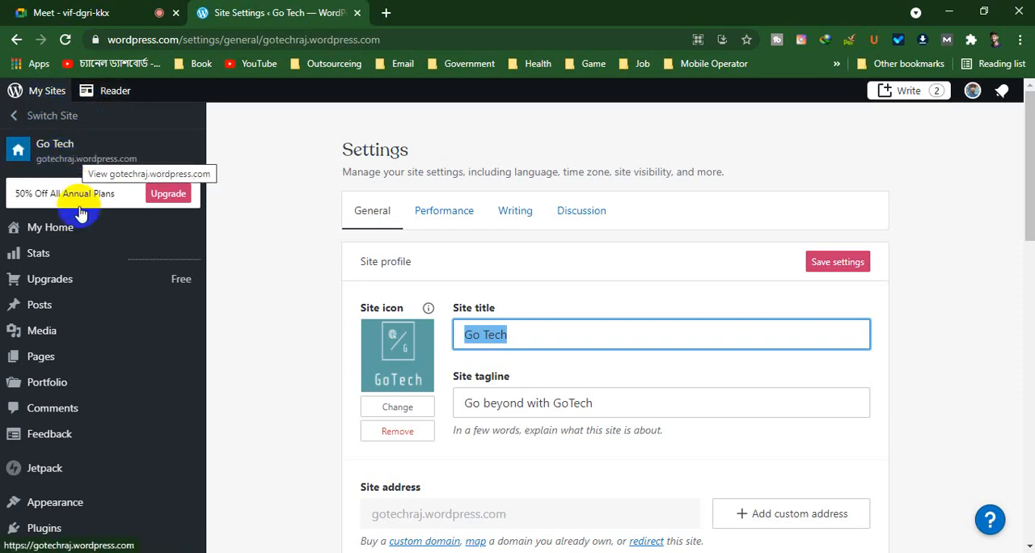
pyautogui.moveTo(143, 297)
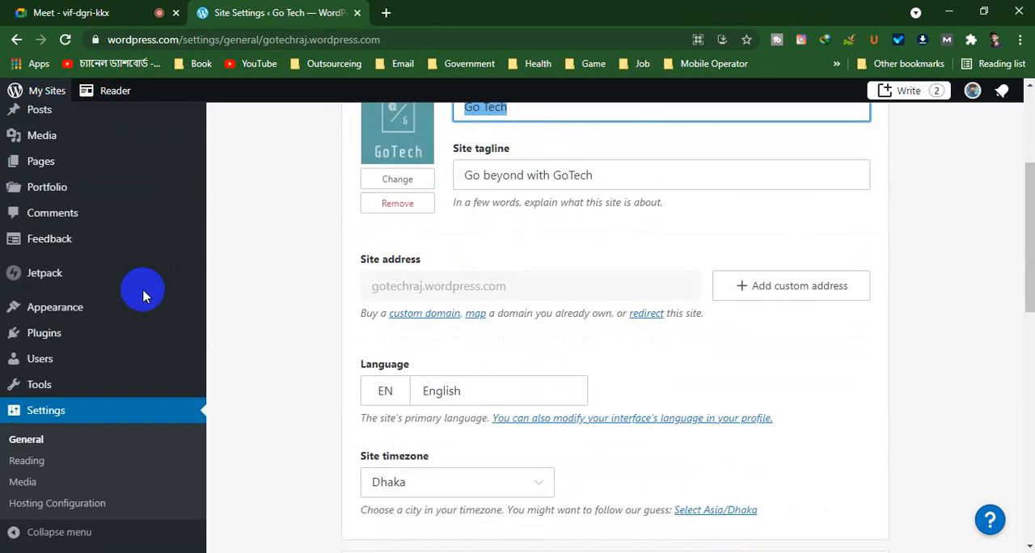
pyautogui.scroll(-5, 143, 291)
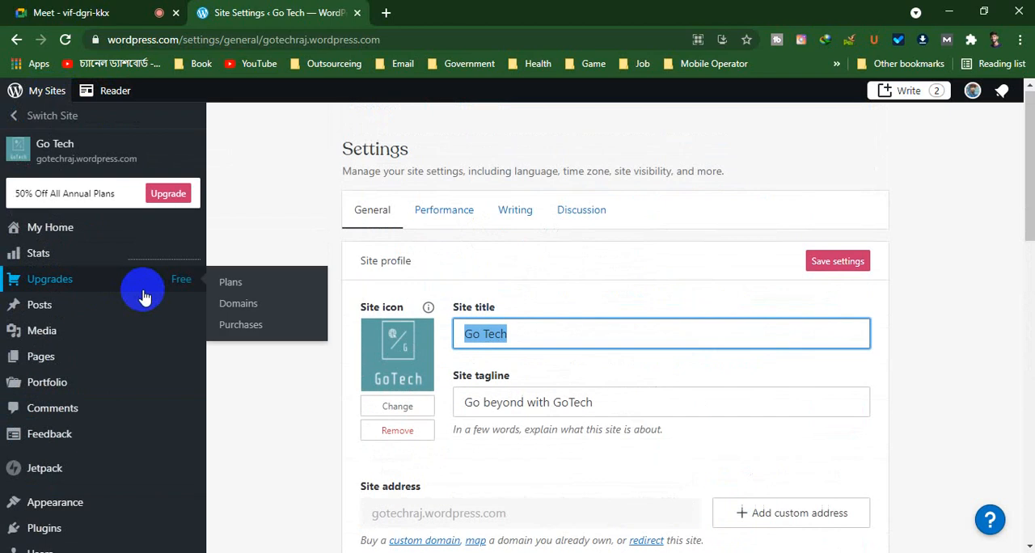
pyautogui.rightClick(66, 156)
pyautogui.press('Escape')
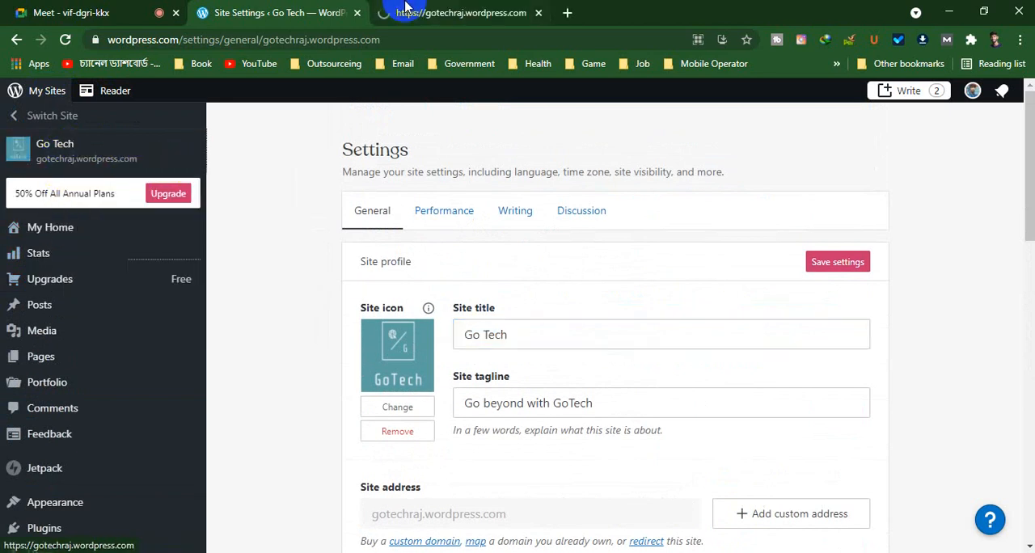
pyautogui.click(444, 12)
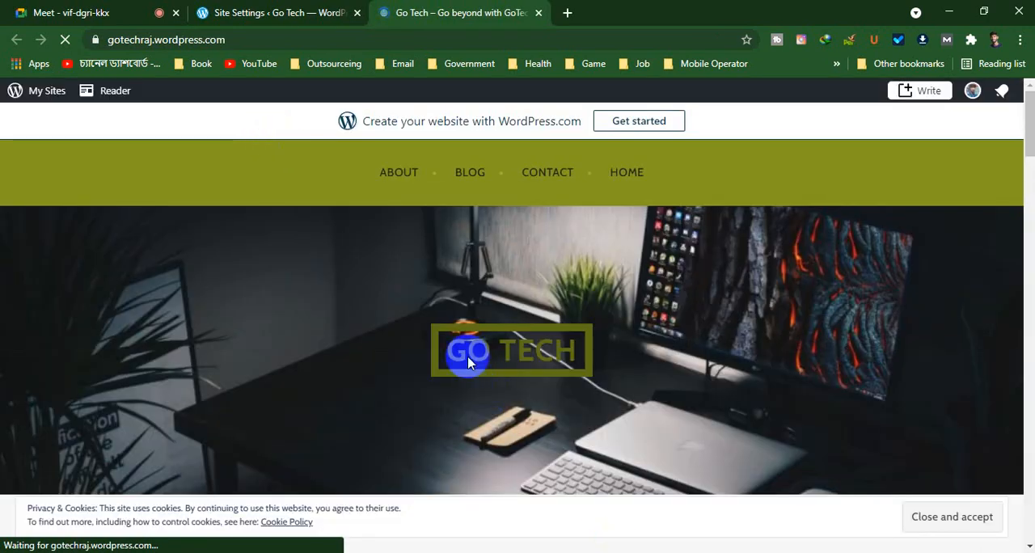
pyautogui.click(429, 354)
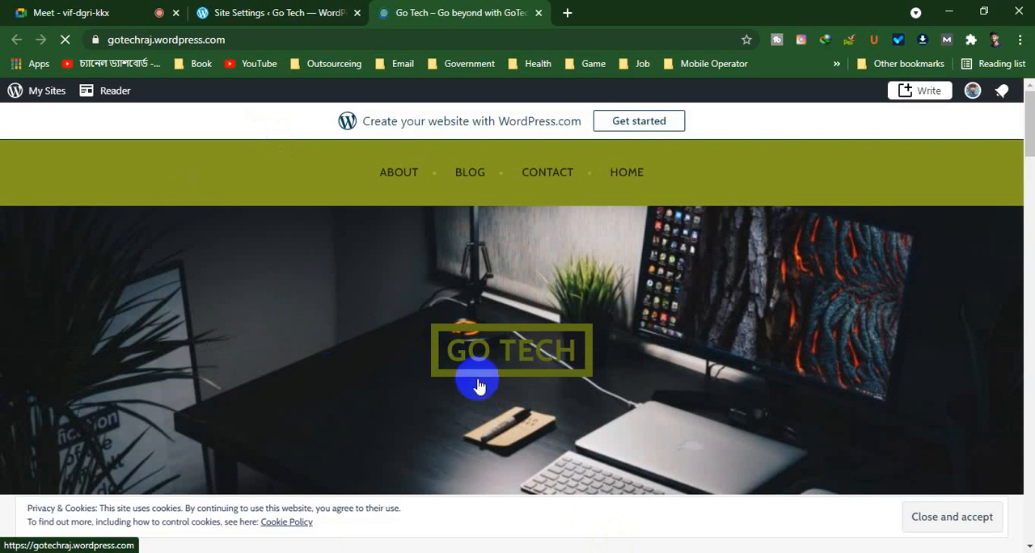
pyautogui.click(575, 343)
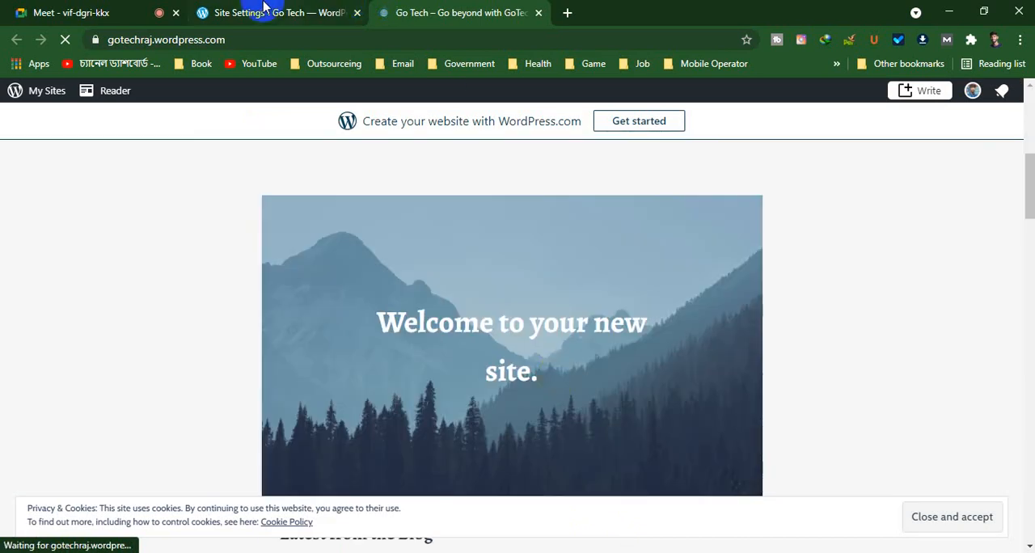
# Highlight the site title and tagline in the settings, look through the public site's home page, and return to the settings
pyautogui.click(264, 6)
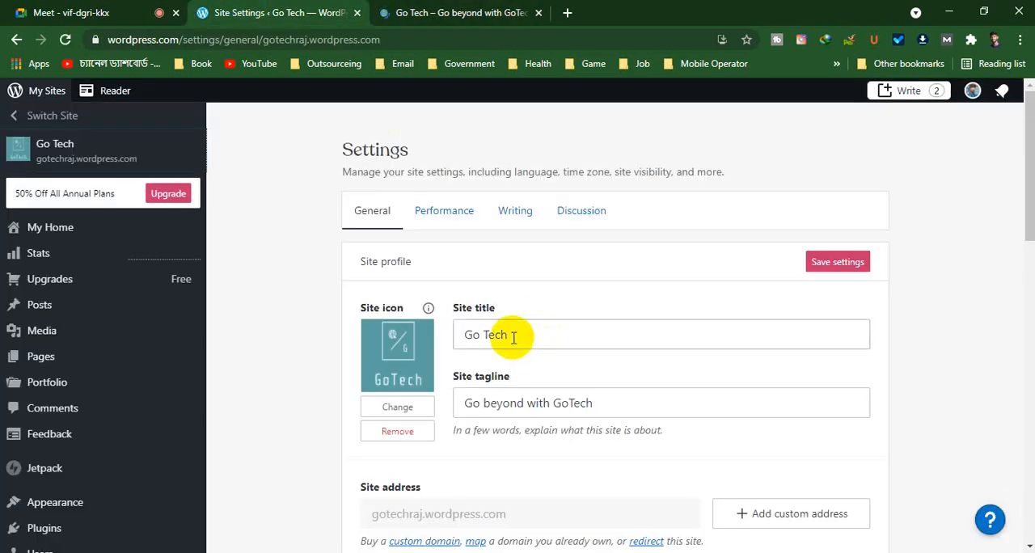
pyautogui.moveTo(511, 333); pyautogui.dragTo(457, 331)
pyautogui.scroll(-2, 604, 388)
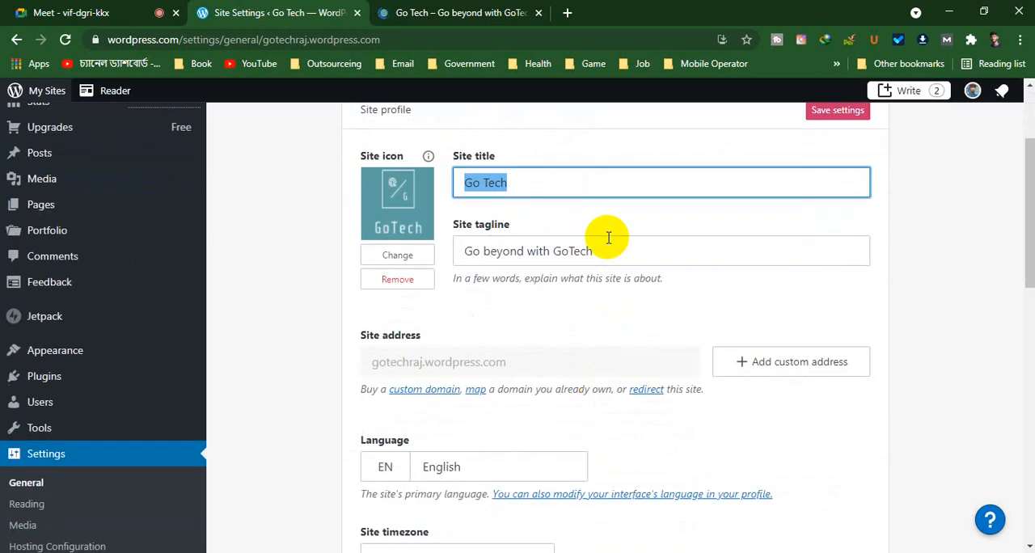
pyautogui.moveTo(617, 253); pyautogui.dragTo(442, 247)
pyautogui.click(439, 12)
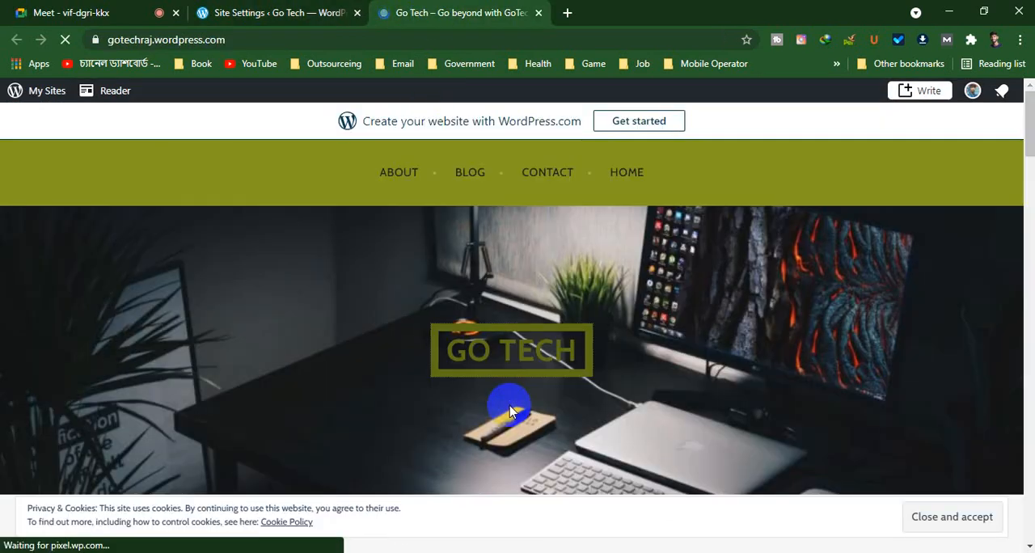
pyautogui.scroll(-2, 509, 412)
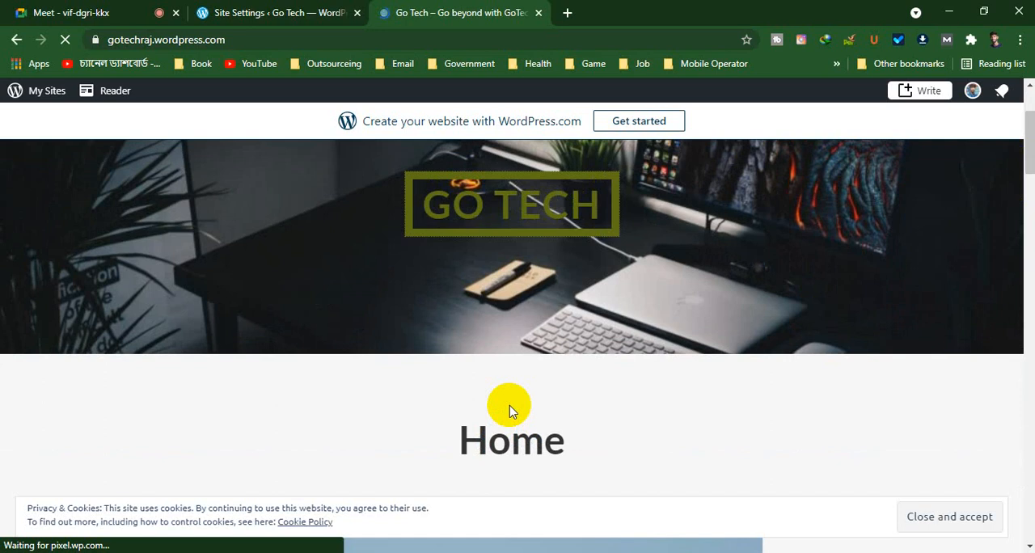
pyautogui.scroll(-10, 509, 413)
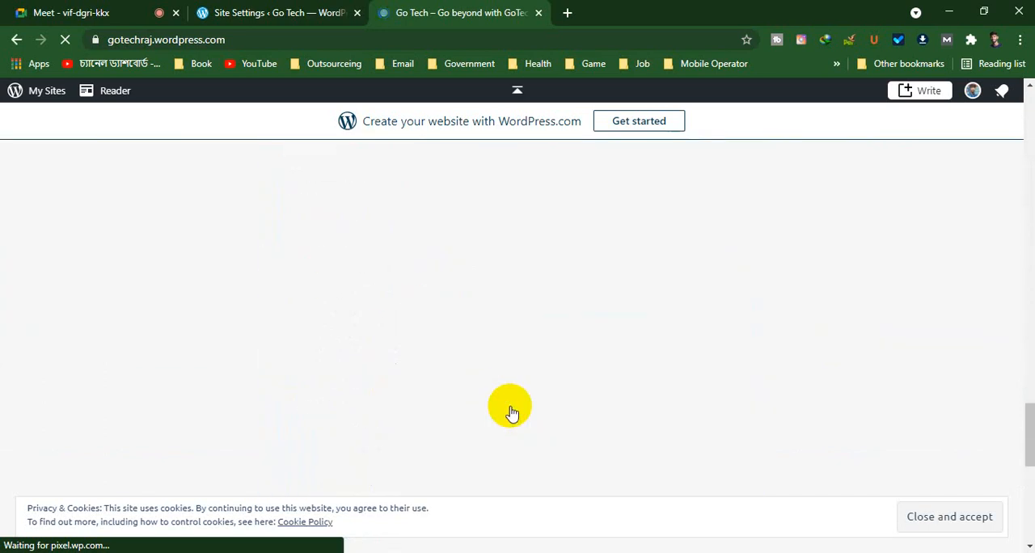
pyautogui.scroll(12, 511, 410)
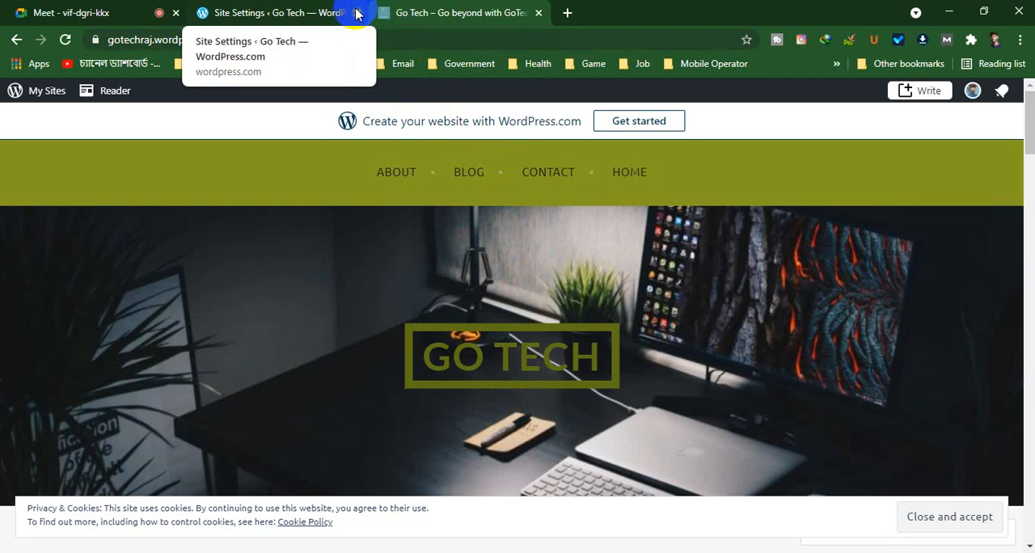
pyautogui.click(272, 12)
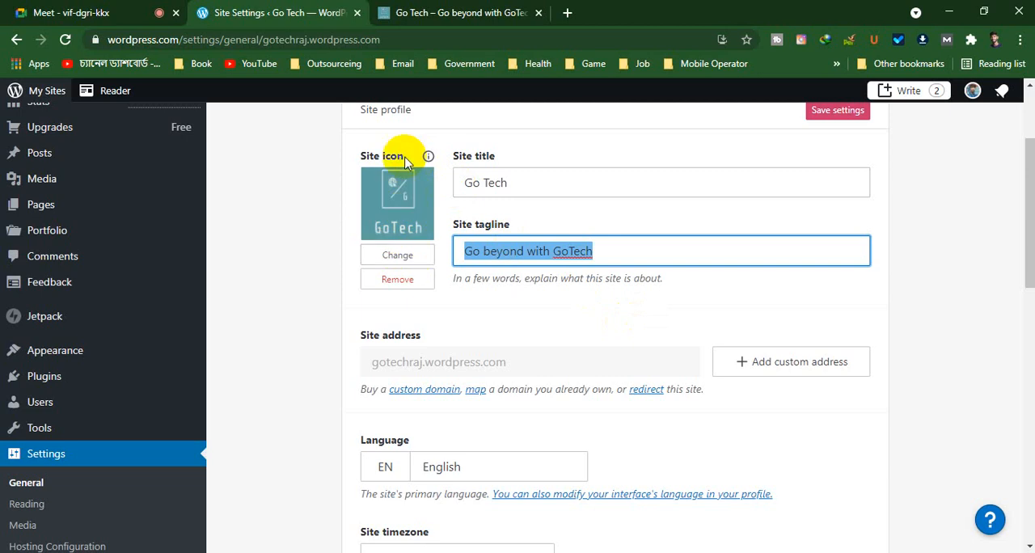
# Choose English as the site's primary language and apply the change
pyautogui.scroll(-2, 485, 259)
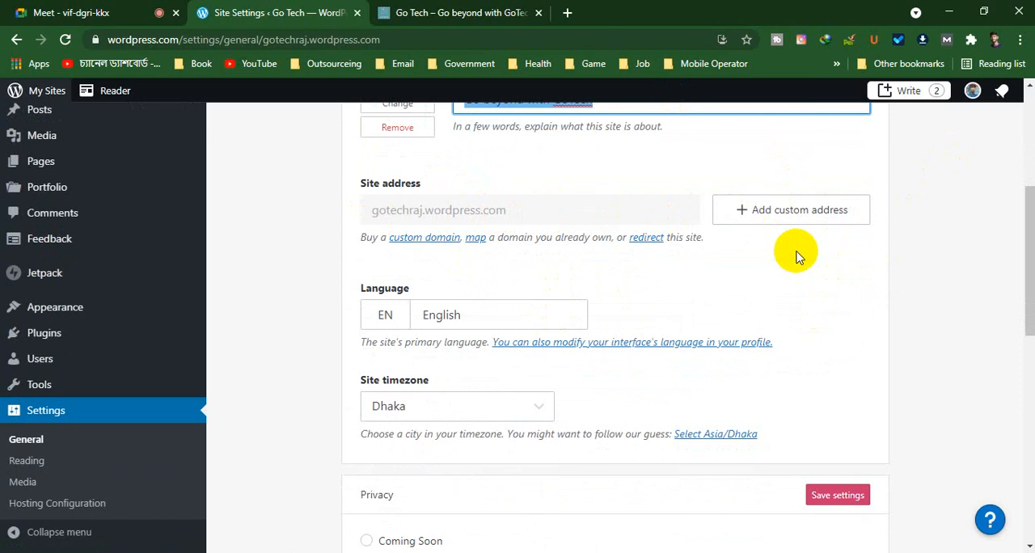
pyautogui.click(495, 323)
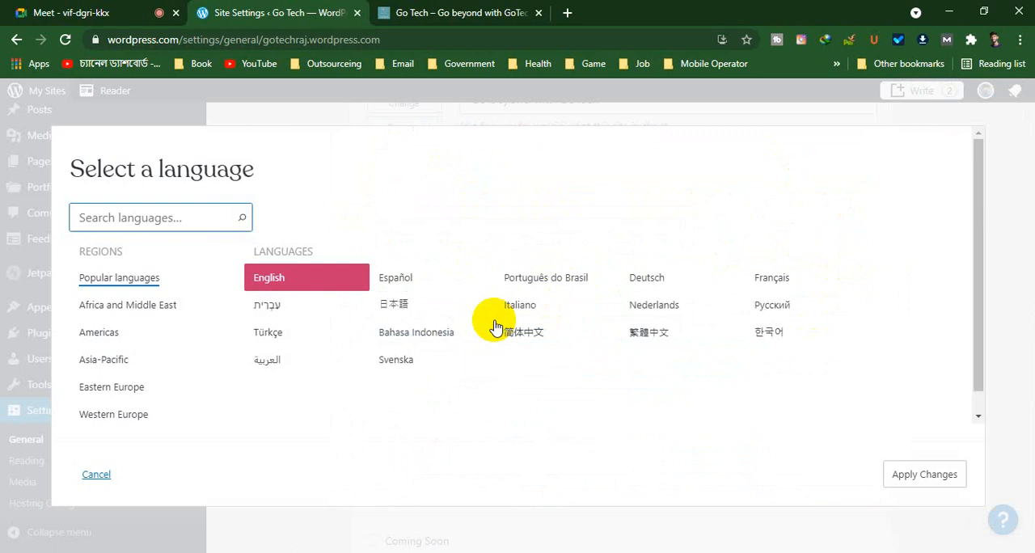
pyautogui.click(278, 282)
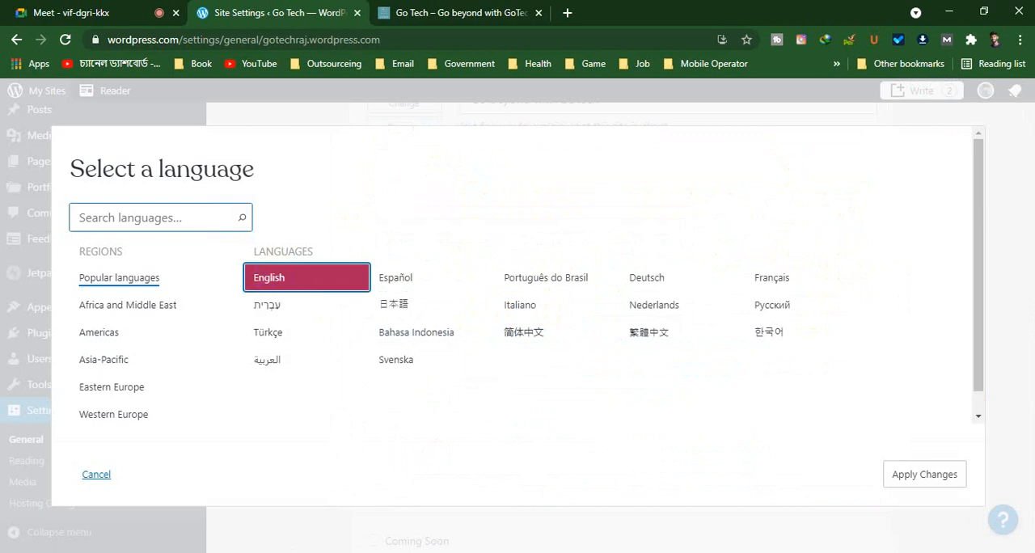
pyautogui.click(924, 474)
# Browse the site timezone choices down to the manual offsets and set the timezone to UTC+6
pyautogui.scroll(-3, 573, 296)
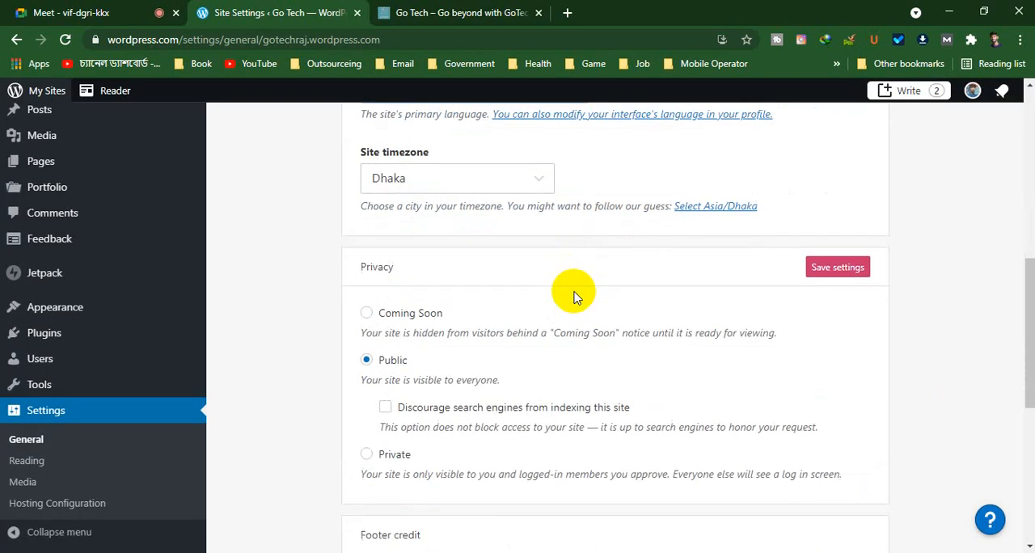
pyautogui.click(485, 179)
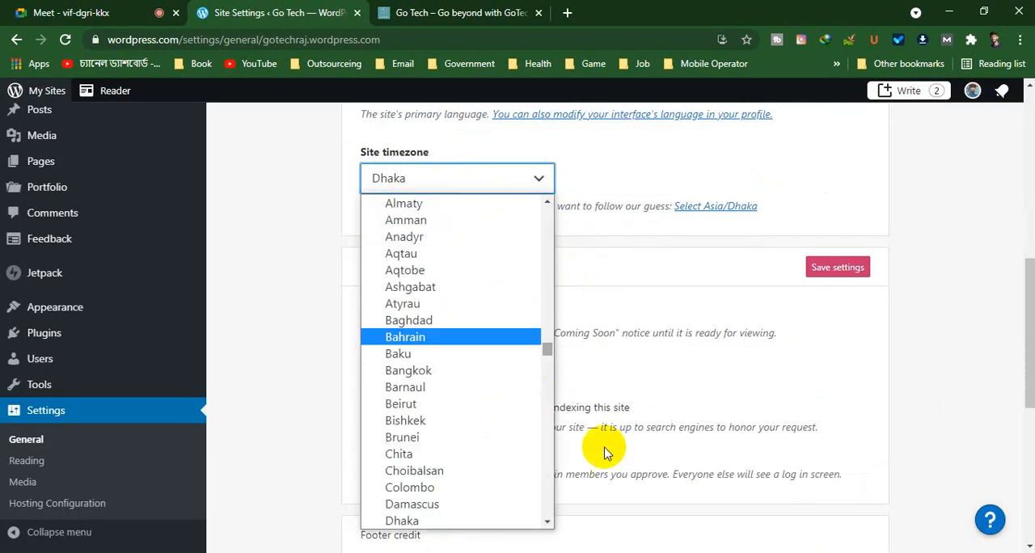
pyautogui.scroll(-20, 423, 478)
pyautogui.scroll(4, 424, 484)
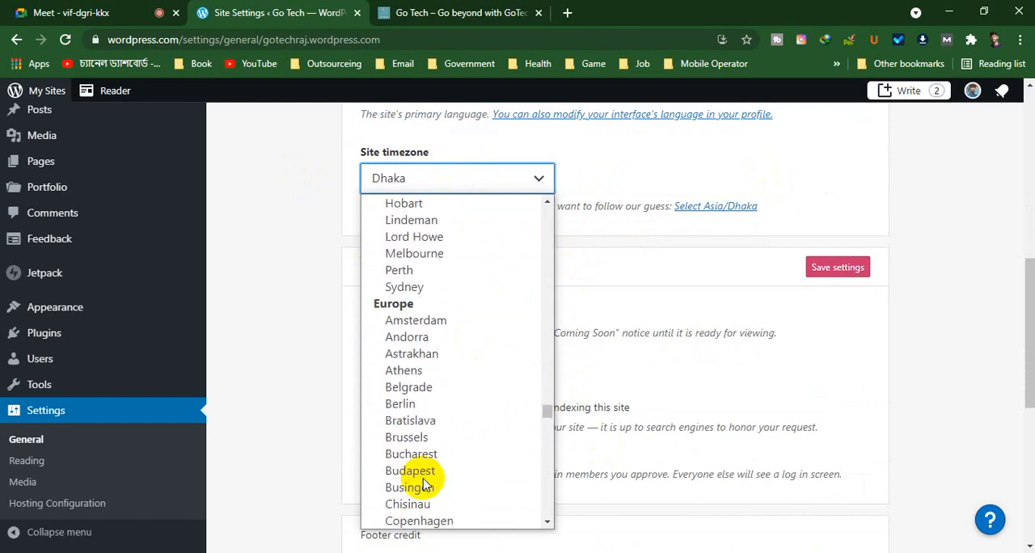
pyautogui.scroll(20, 425, 484)
pyautogui.scroll(-20, 426, 484)
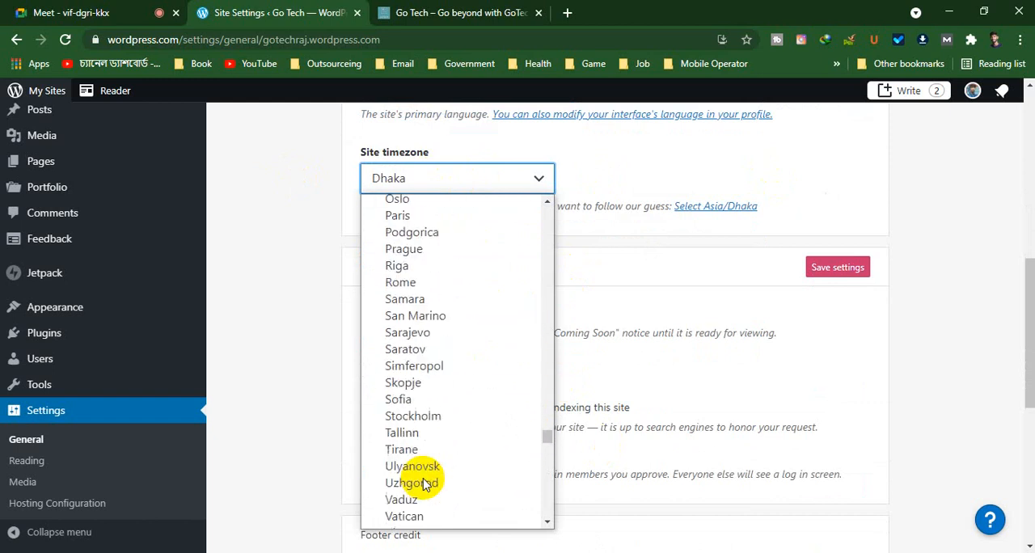
pyautogui.scroll(-20, 422, 483)
pyautogui.scroll(12, 423, 482)
pyautogui.scroll(-5, 423, 483)
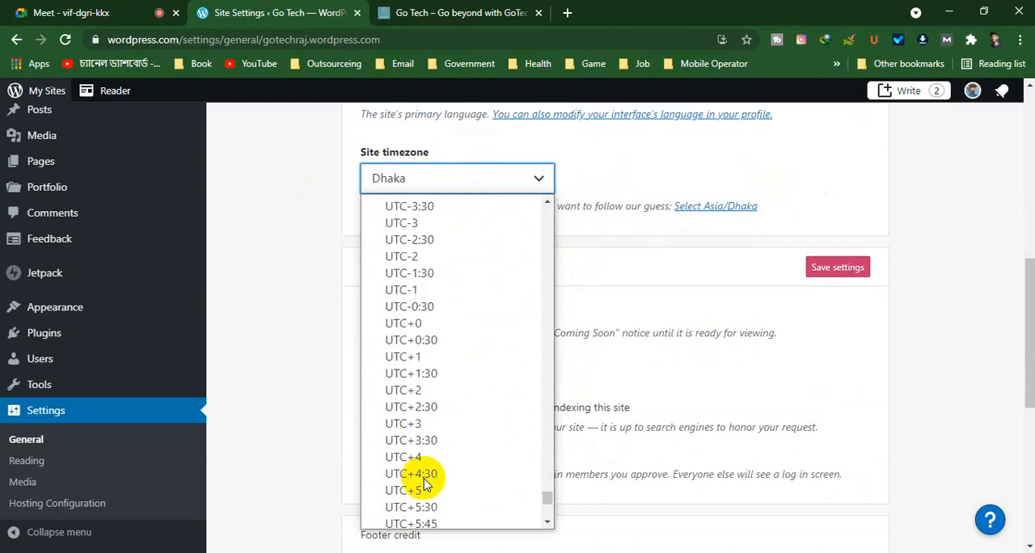
pyautogui.scroll(-5, 518, 467)
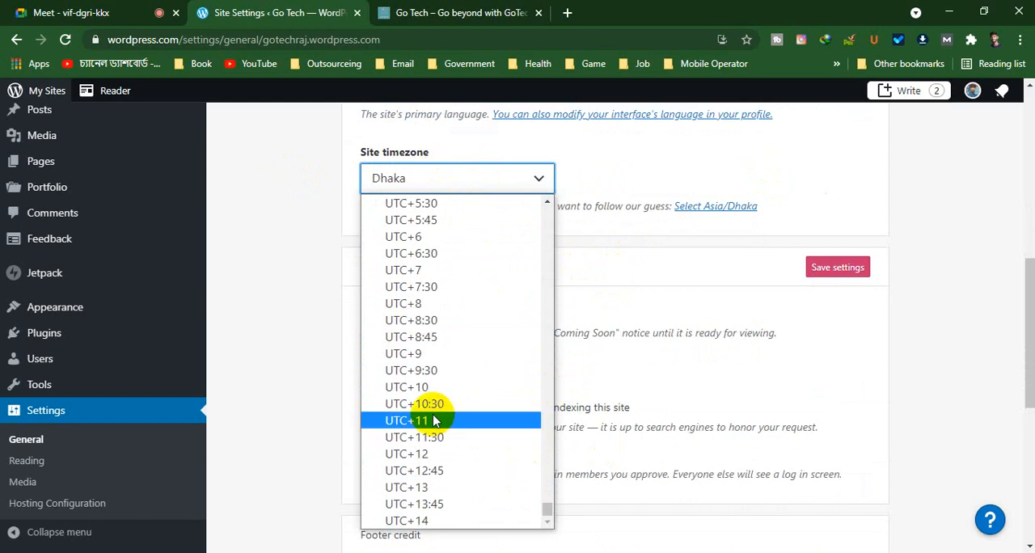
pyautogui.scroll(5, 441, 428)
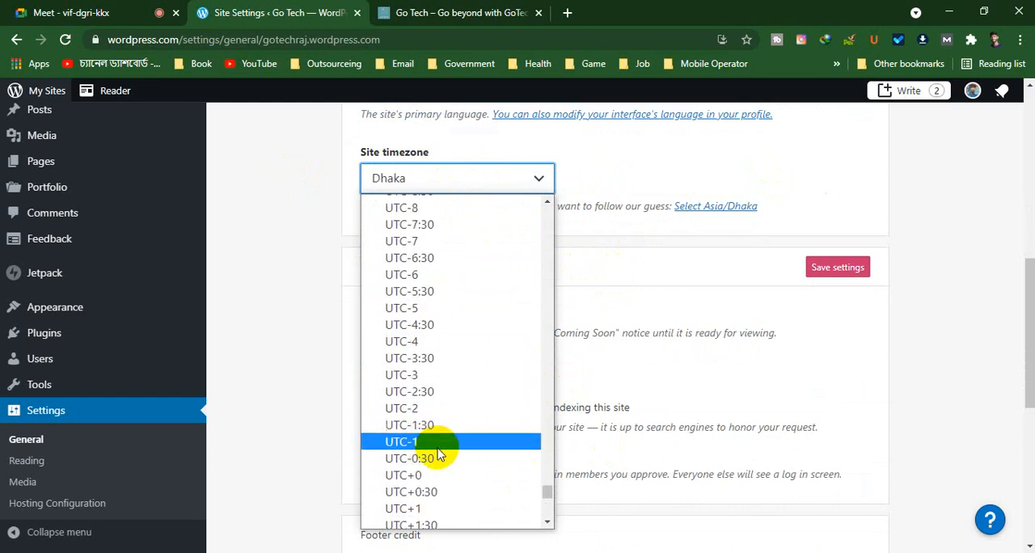
pyautogui.scroll(2, 411, 370)
pyautogui.scroll(-8, 406, 374)
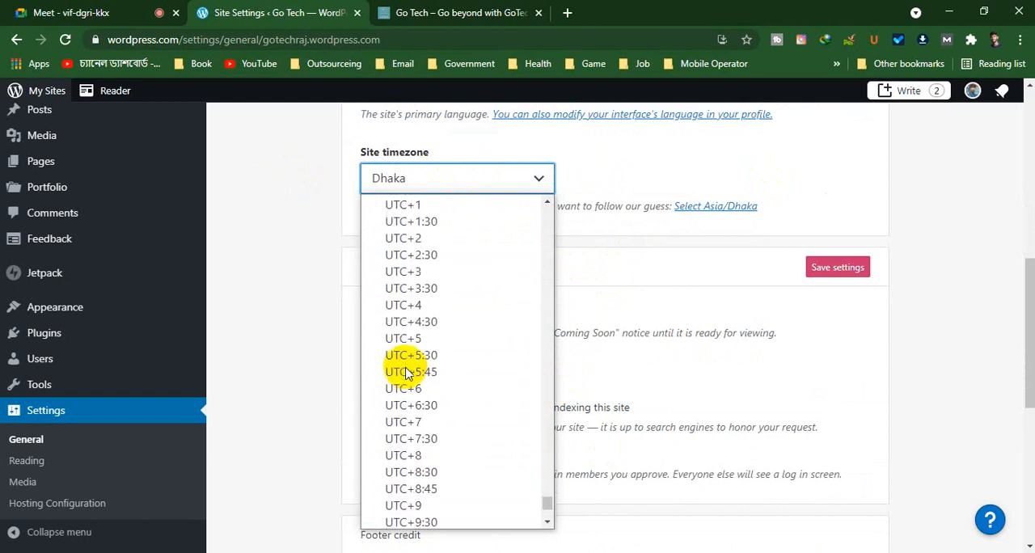
pyautogui.click(429, 387)
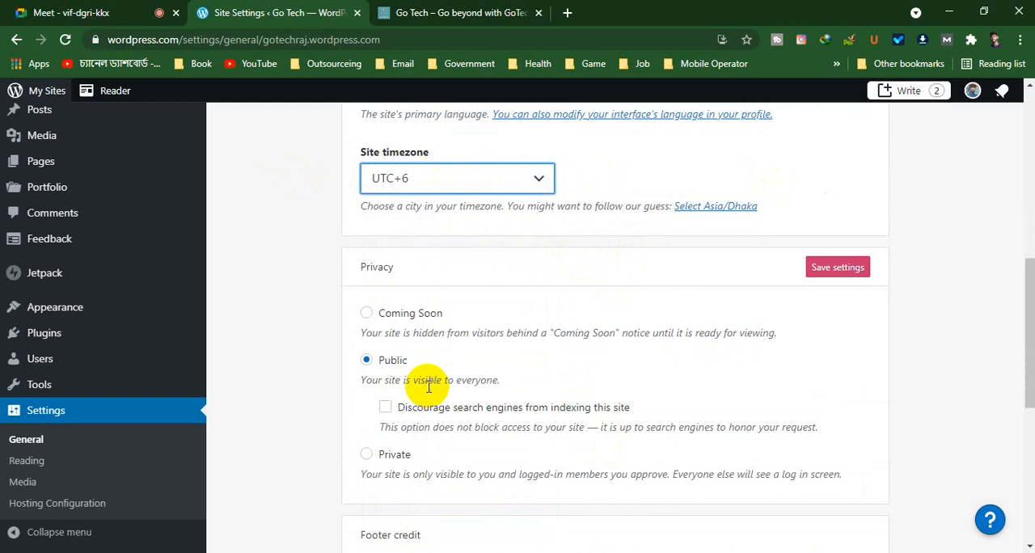
# Look through the timezone regions again and set the site timezone to Dhaka
pyautogui.click(494, 181)
pyautogui.scroll(10, 487, 433)
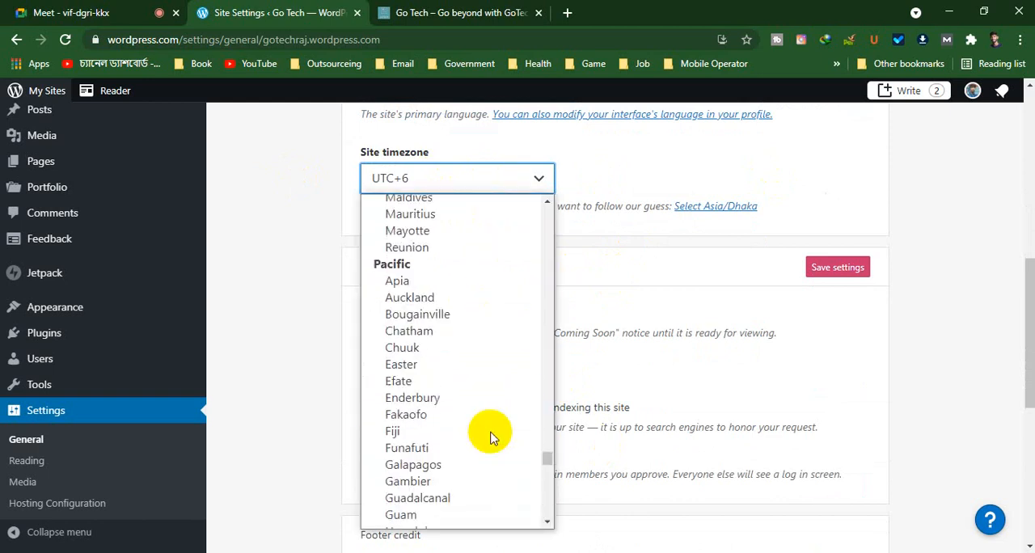
pyautogui.scroll(15, 489, 436)
pyautogui.scroll(-13, 489, 437)
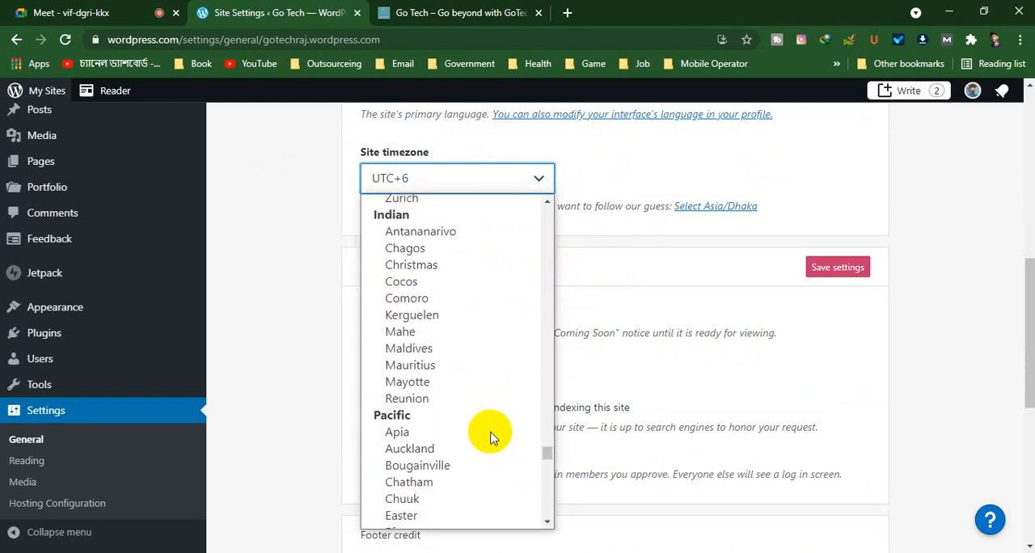
pyautogui.scroll(-4, 489, 436)
pyautogui.scroll(6, 489, 436)
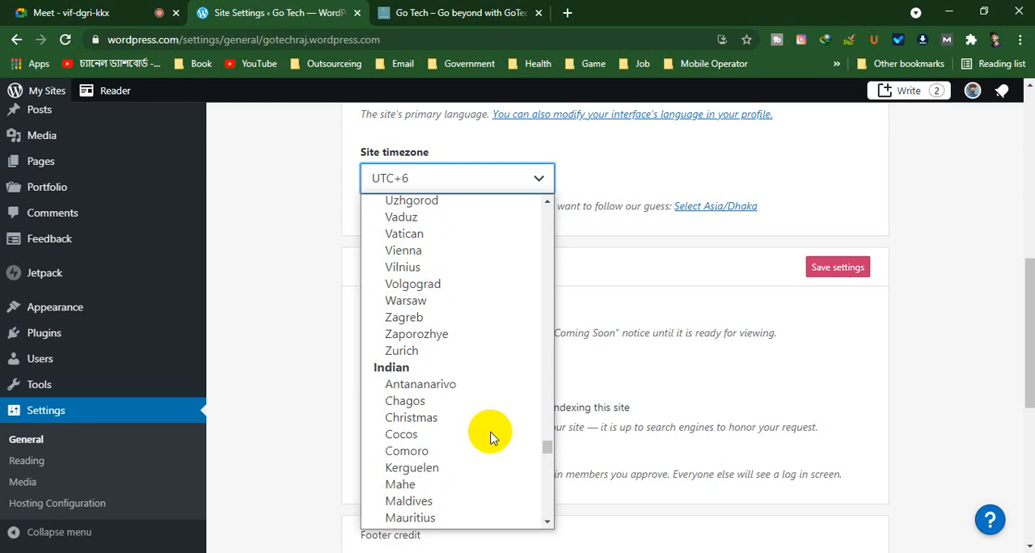
pyautogui.scroll(-3, 489, 436)
pyautogui.scroll(-6, 489, 437)
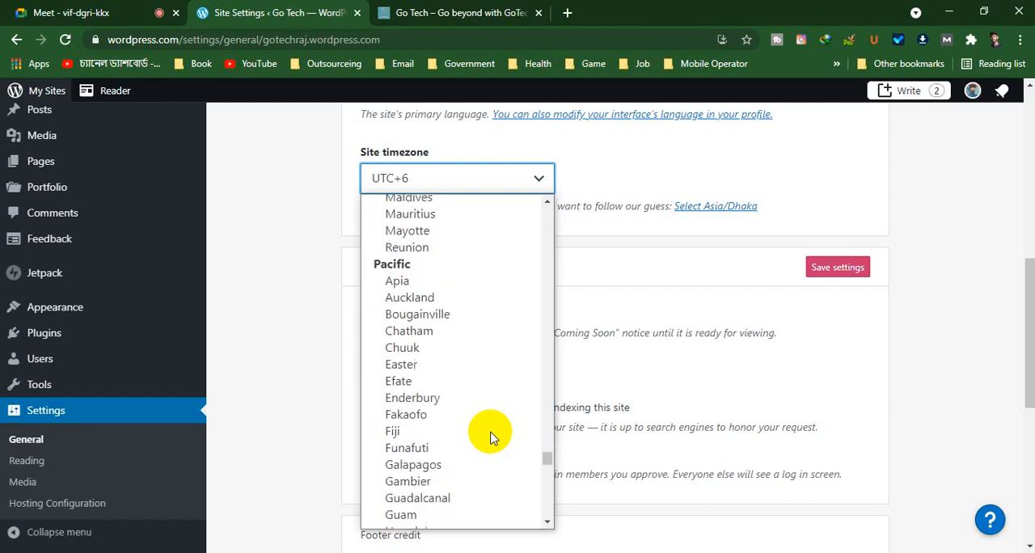
pyautogui.scroll(4, 489, 436)
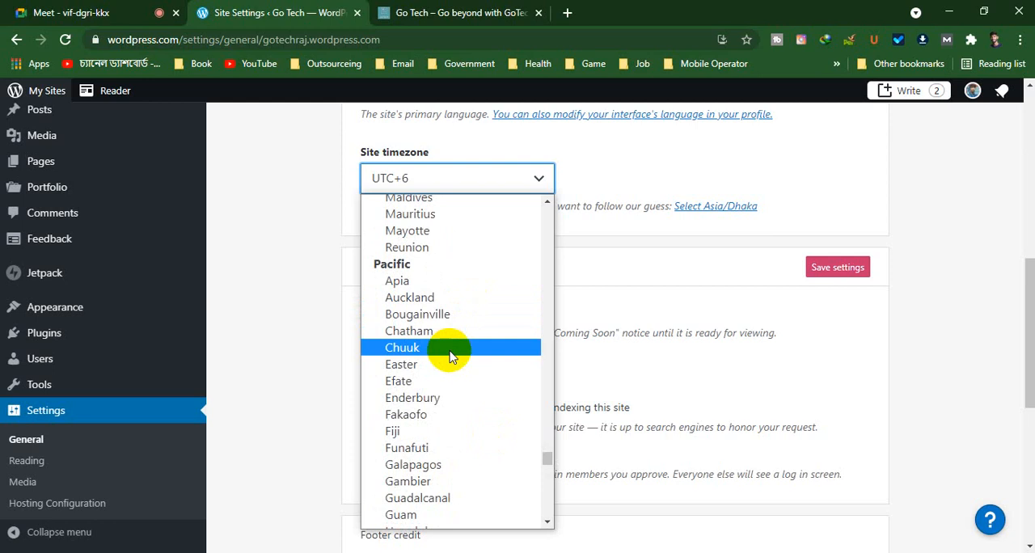
pyautogui.scroll(-10, 446, 369)
pyautogui.scroll(6, 447, 418)
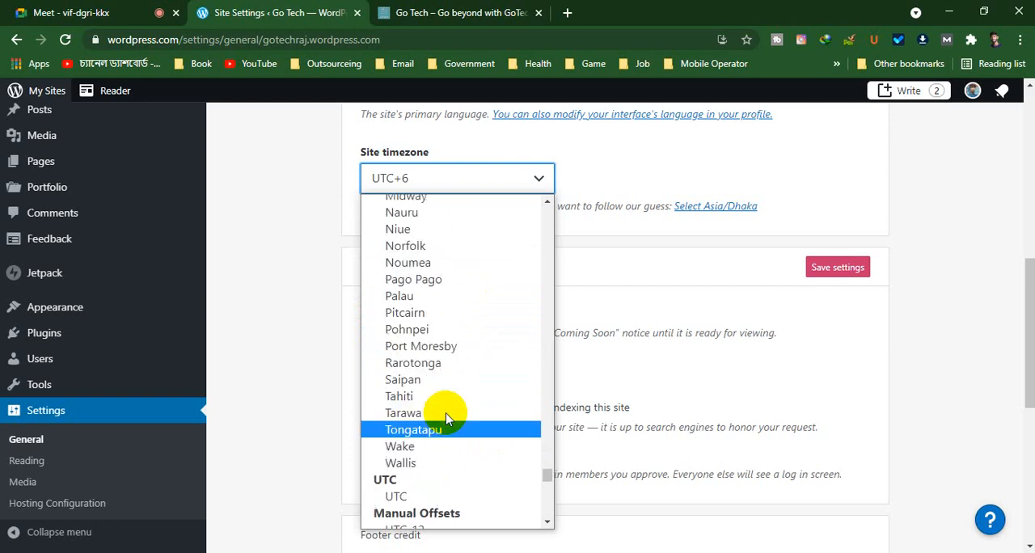
pyautogui.scroll(20, 445, 418)
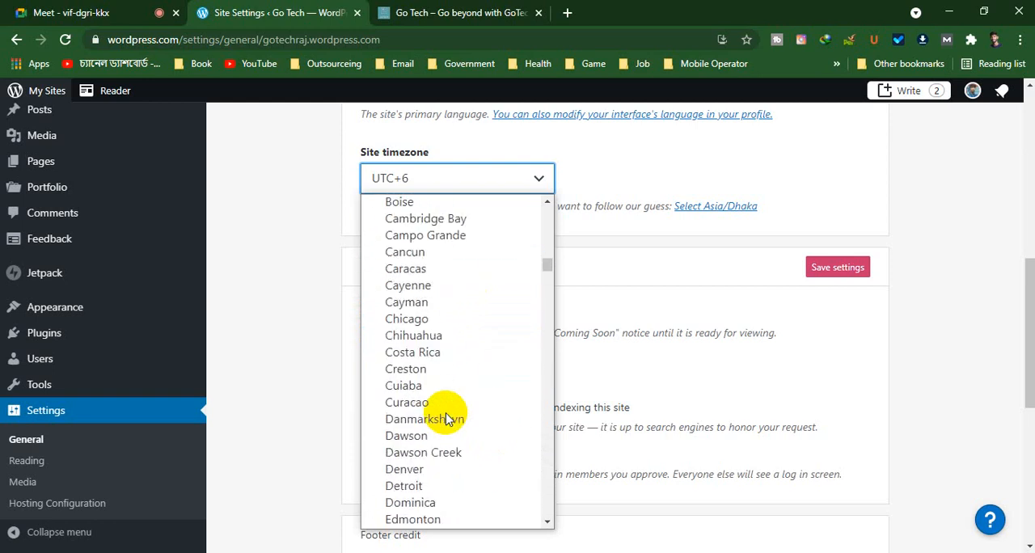
pyautogui.press('d')
pyautogui.press('d')
pyautogui.press('d')
pyautogui.press('d')
pyautogui.press('d')
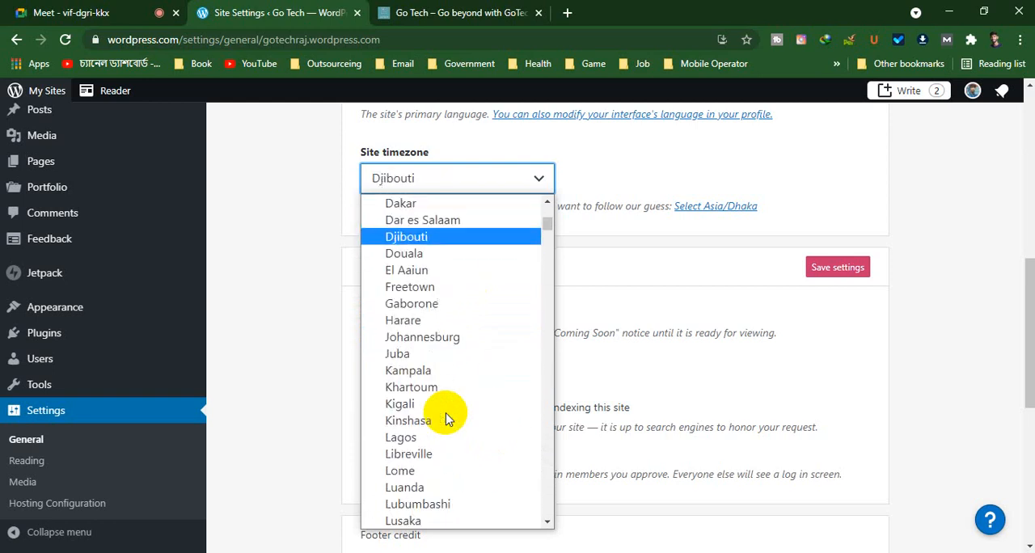
pyautogui.press('d')
pyautogui.press('d')
pyautogui.press('d')
pyautogui.press('d')
pyautogui.press('d')
pyautogui.press('d')
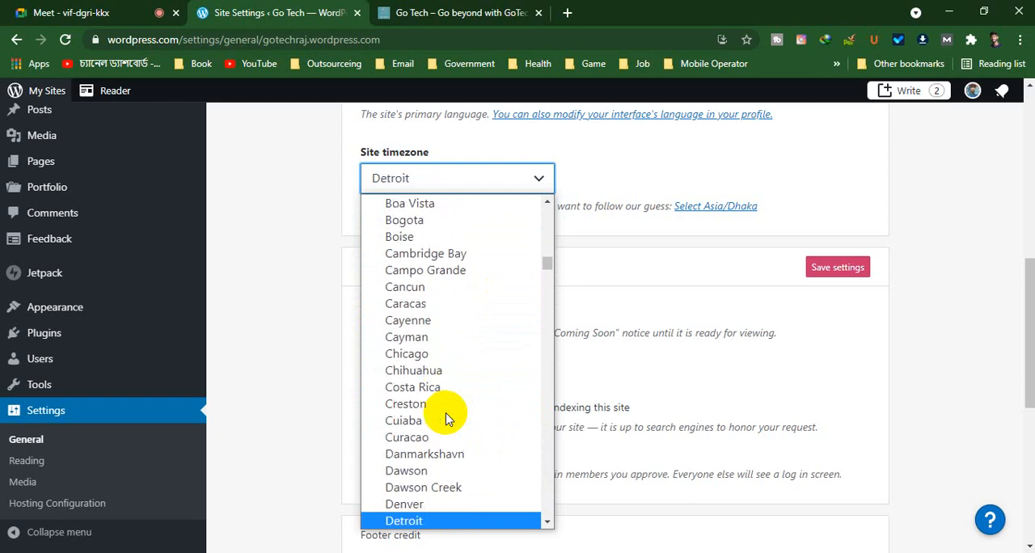
pyautogui.press('d')
pyautogui.press('d')
pyautogui.press('d')
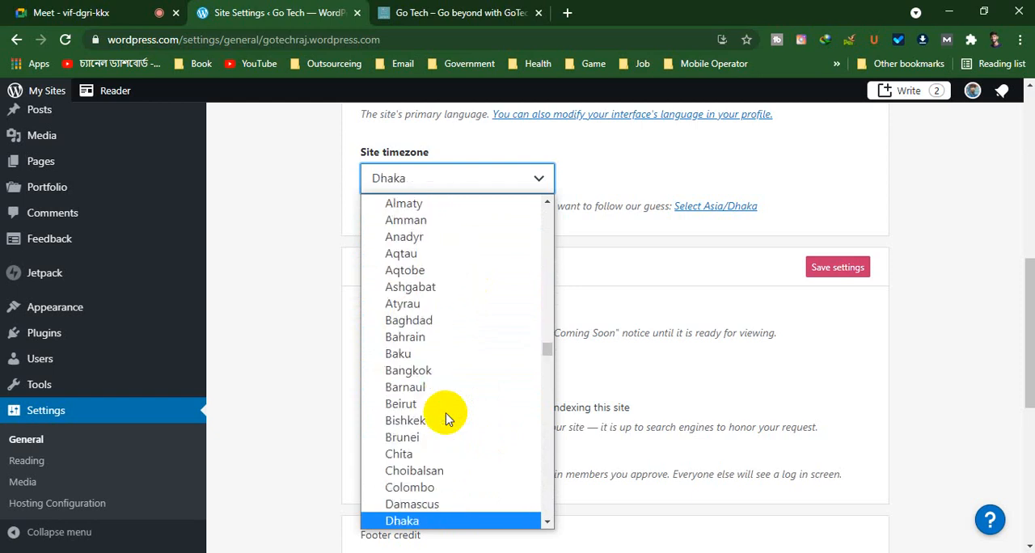
pyautogui.press('Return')
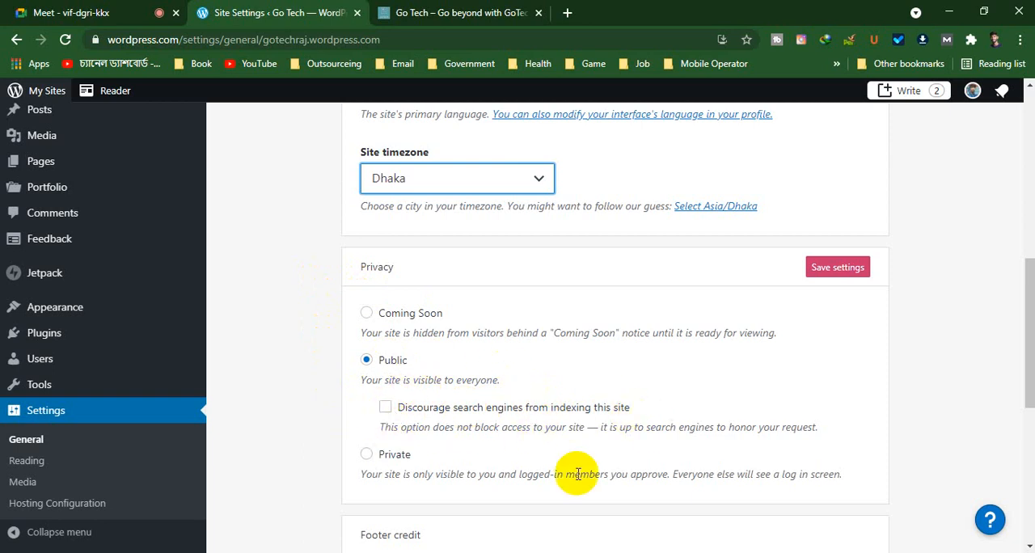
# Review the privacy options, the footer credit section and the site tools on the general settings page
pyautogui.scroll(-1, 363, 385)
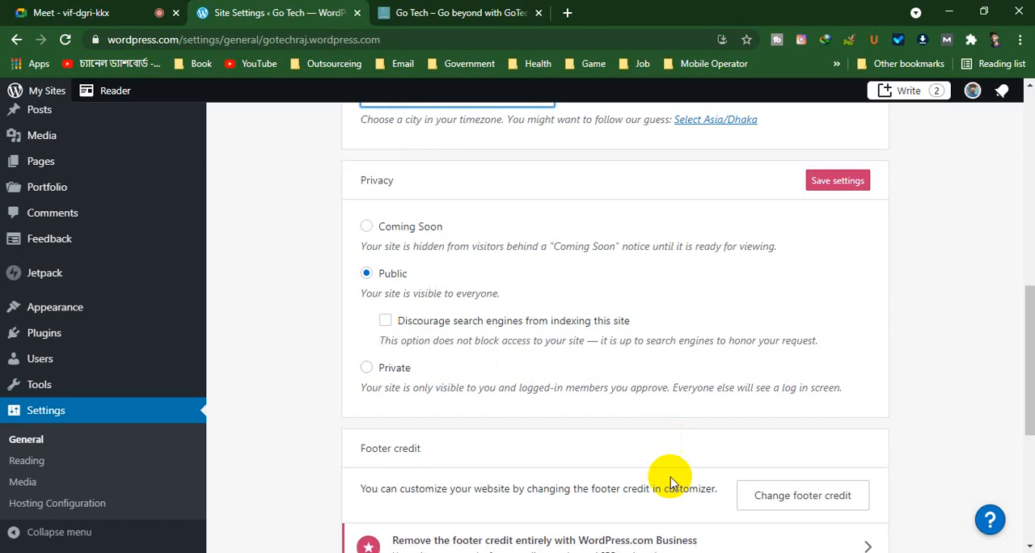
pyautogui.scroll(-3, 667, 476)
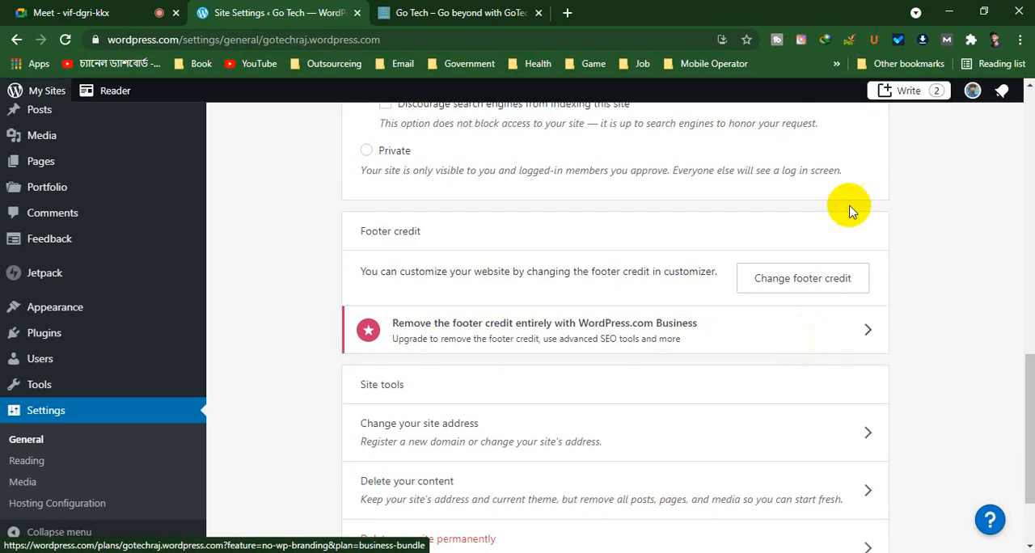
pyautogui.scroll(-2, 533, 379)
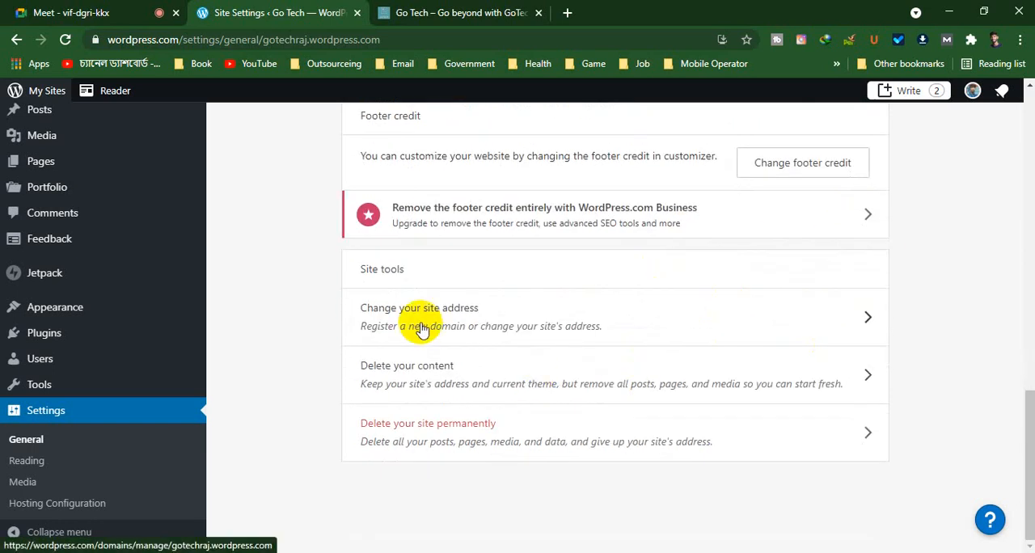
pyautogui.scroll(5, 539, 348)
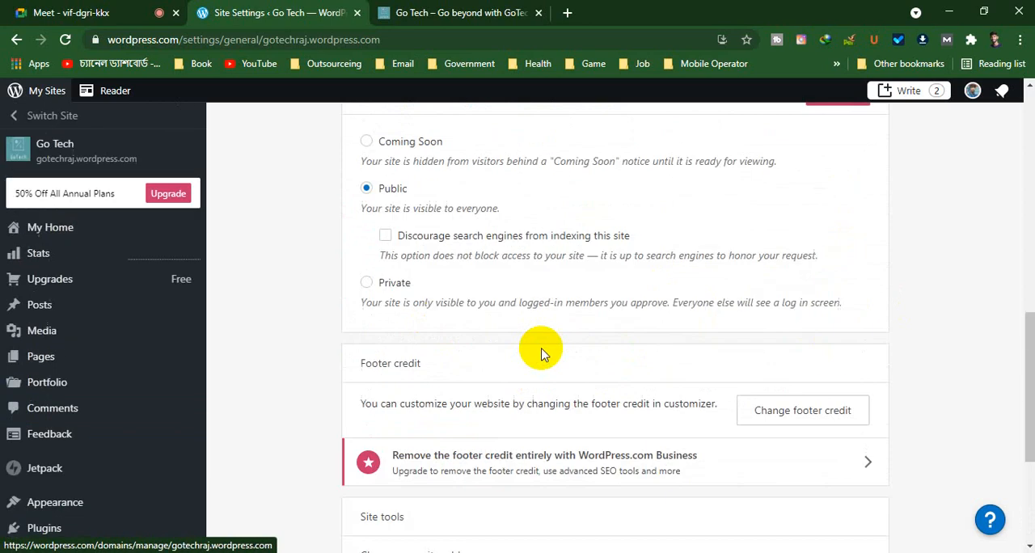
# Try the Coming Soon privacy option, view the public Go Tech site, and return to the settings
pyautogui.click(378, 228)
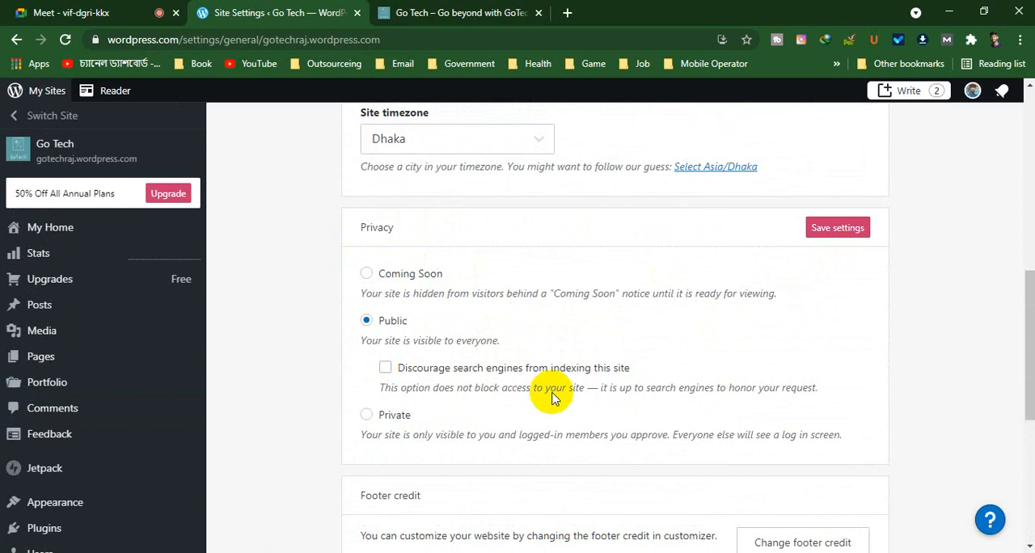
pyautogui.click(367, 276)
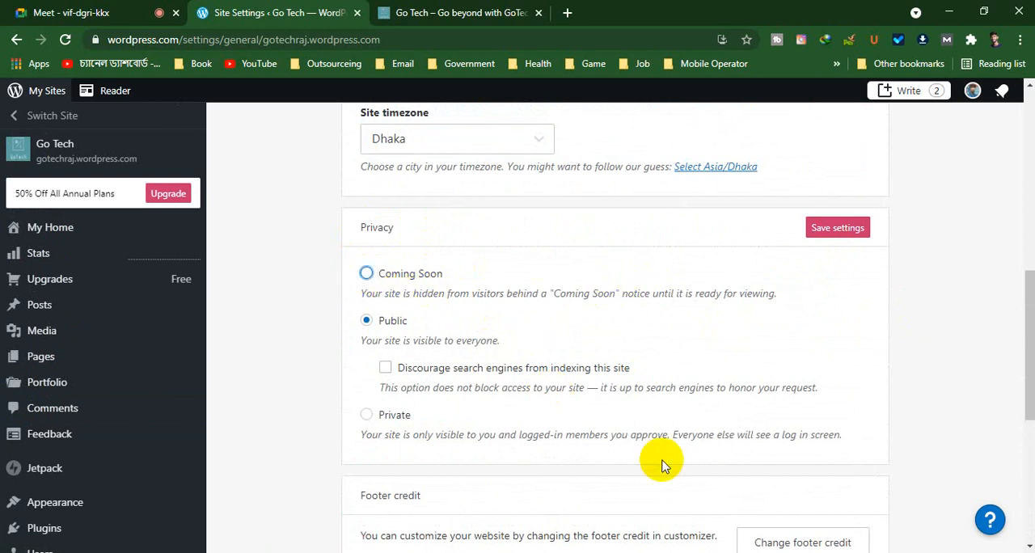
pyautogui.click(497, 11)
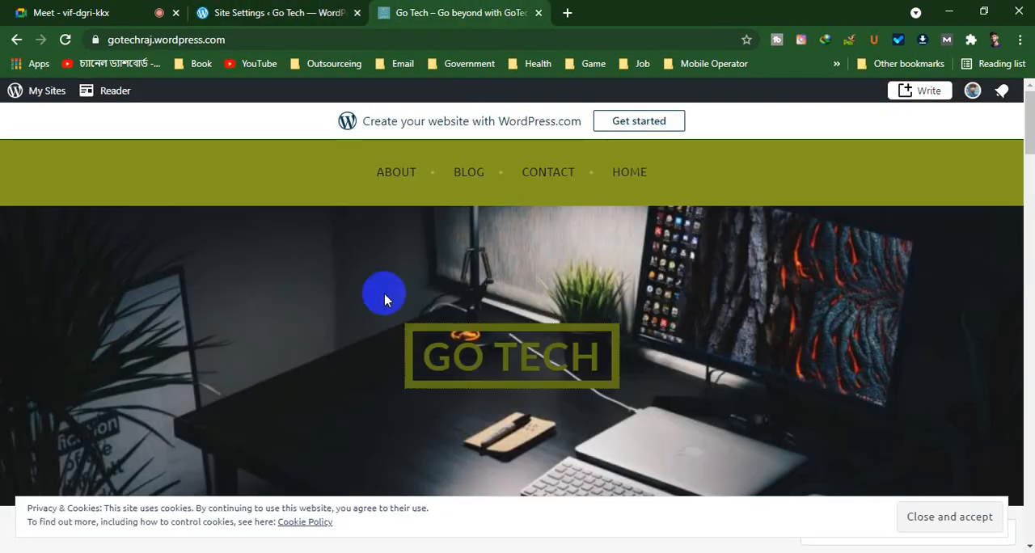
pyautogui.click(291, 12)
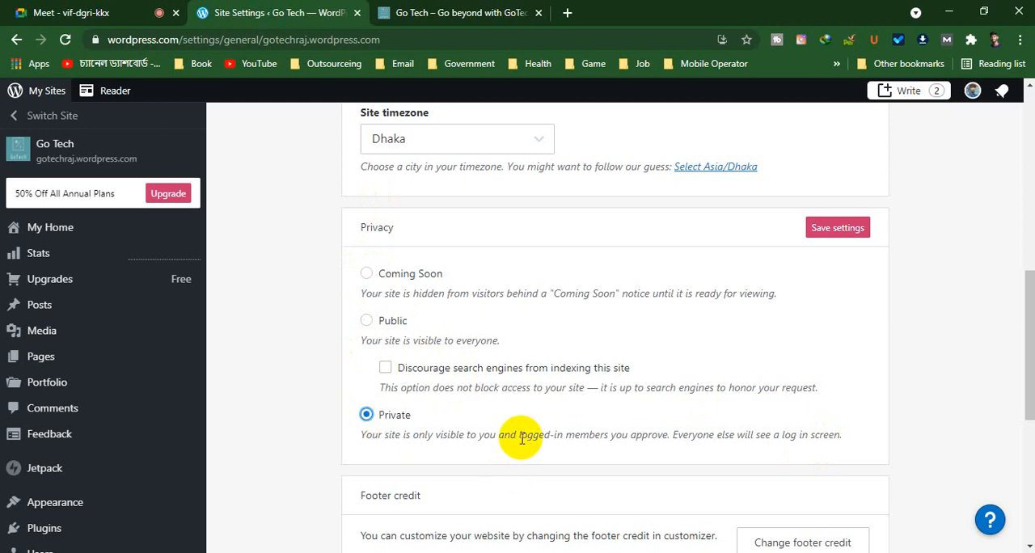
# Highlight the note about logged-in members under the Private option and set the site's privacy to Public
pyautogui.moveTo(522, 437)
pyautogui.mouseDown()
pyautogui.moveTo(792, 461)
pyautogui.moveTo(521, 438)
pyautogui.mouseUp()
pyautogui.click(672, 437)
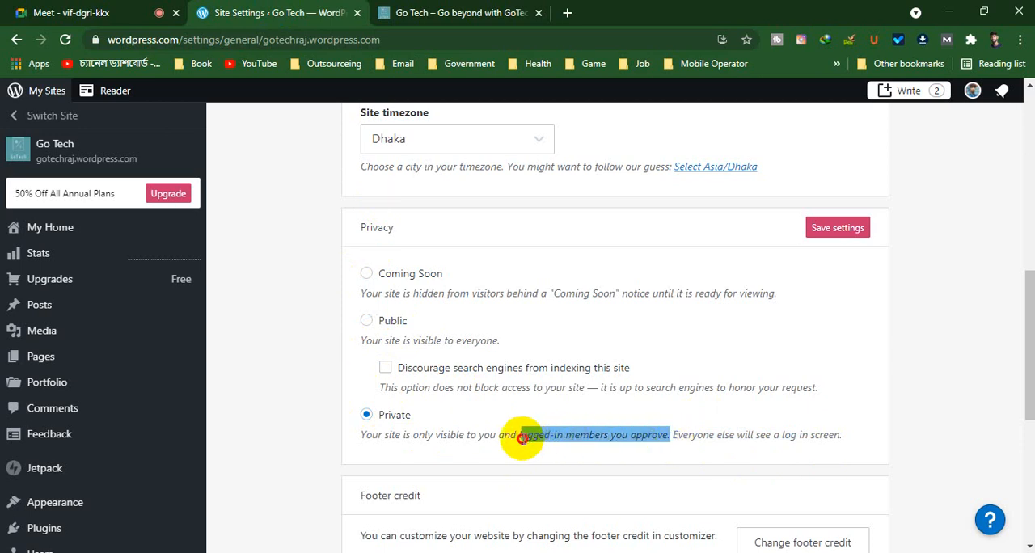
pyautogui.click(369, 322)
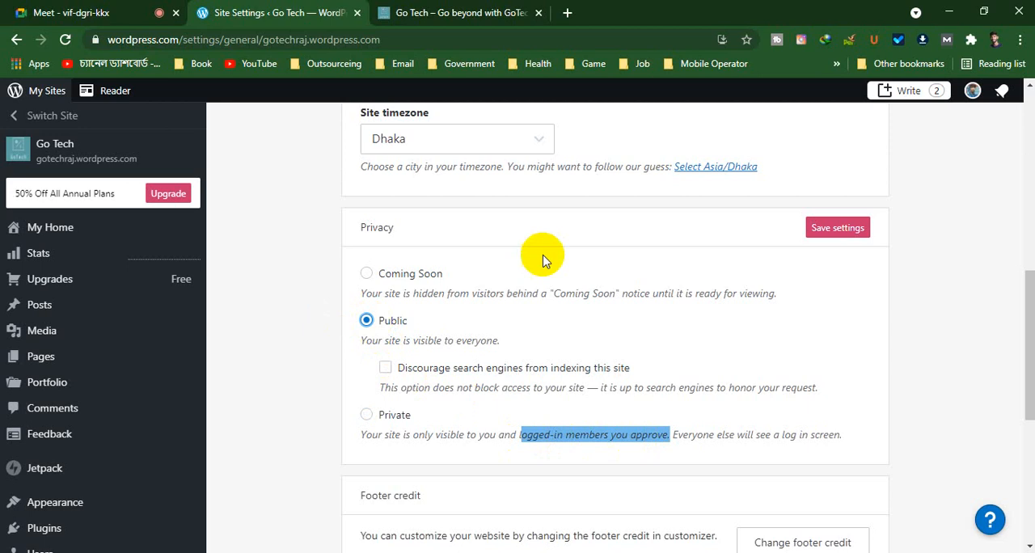
# Review the footer credit and the options for changing the address, deleting content and deleting the site
pyautogui.scroll(-3, 700, 417)
pyautogui.scroll(-2, 703, 423)
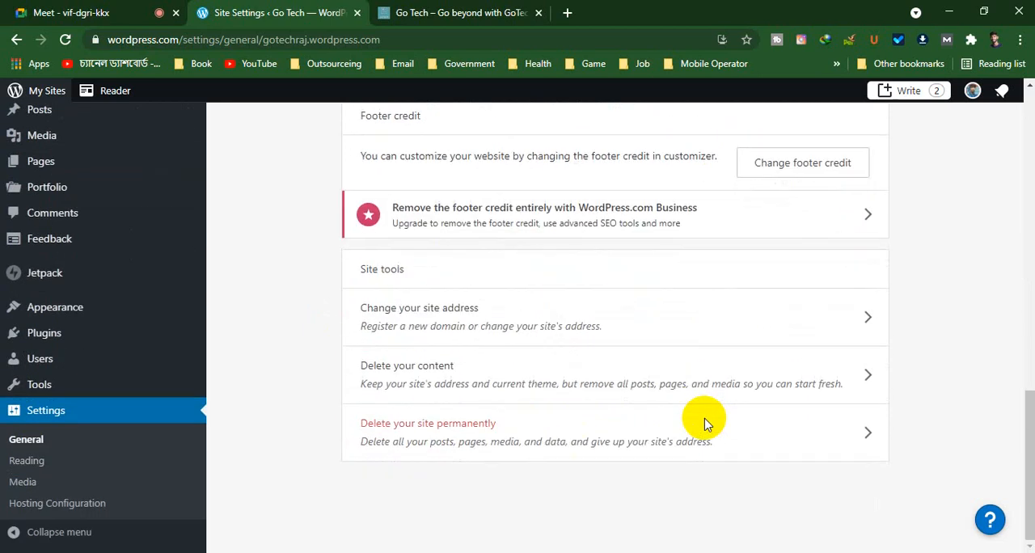
pyautogui.scroll(2, 705, 423)
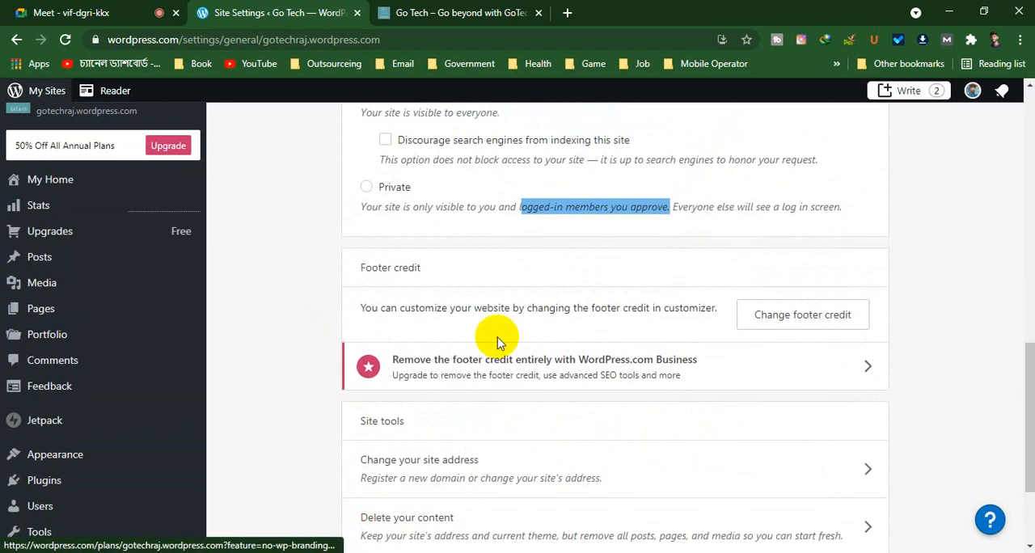
# Examine the footer credit on the public Go Tech site, dismissing the cookie notice, and return to the site settings
pyautogui.click(485, 15)
pyautogui.scroll(-5, 493, 199)
pyautogui.scroll(-5, 573, 370)
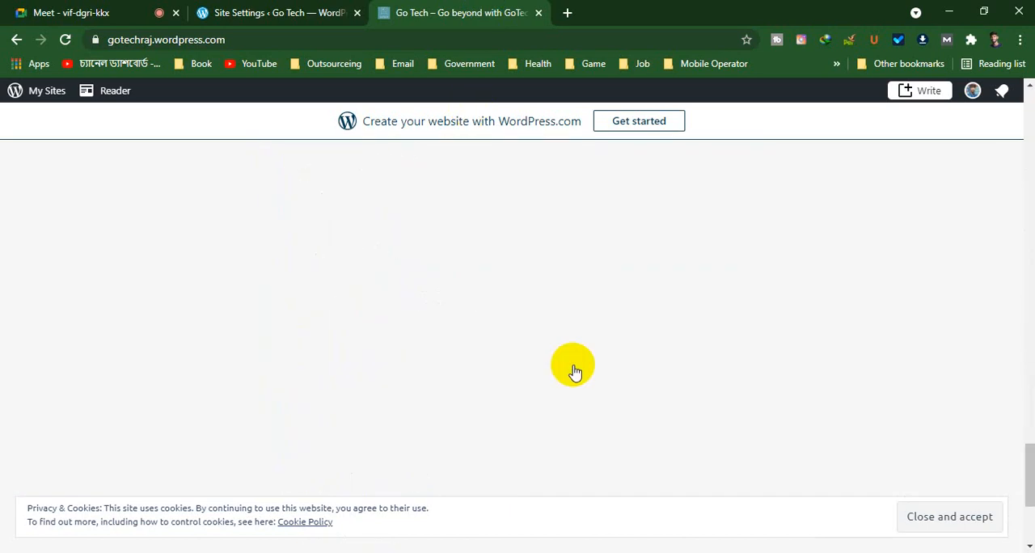
pyautogui.click(951, 519)
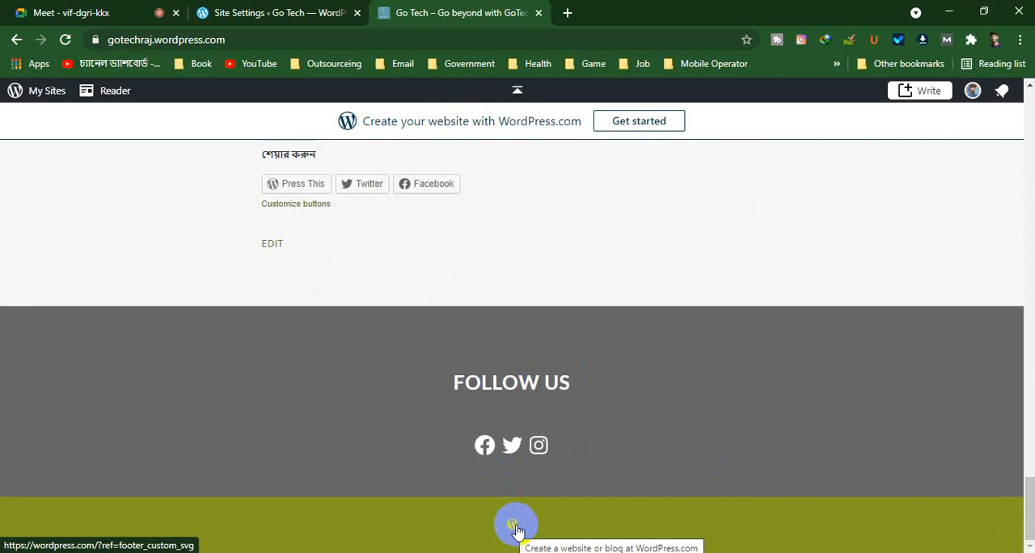
pyautogui.click(333, 16)
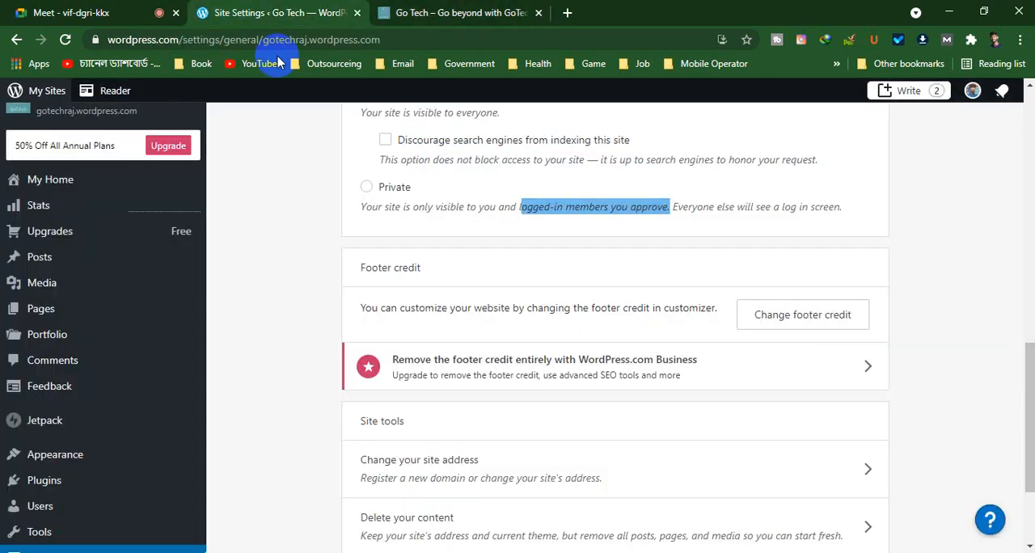
# Highlight the Site tools heading and review the options for changing the address, deleting content and deleting the site
pyautogui.scroll(-1, 590, 412)
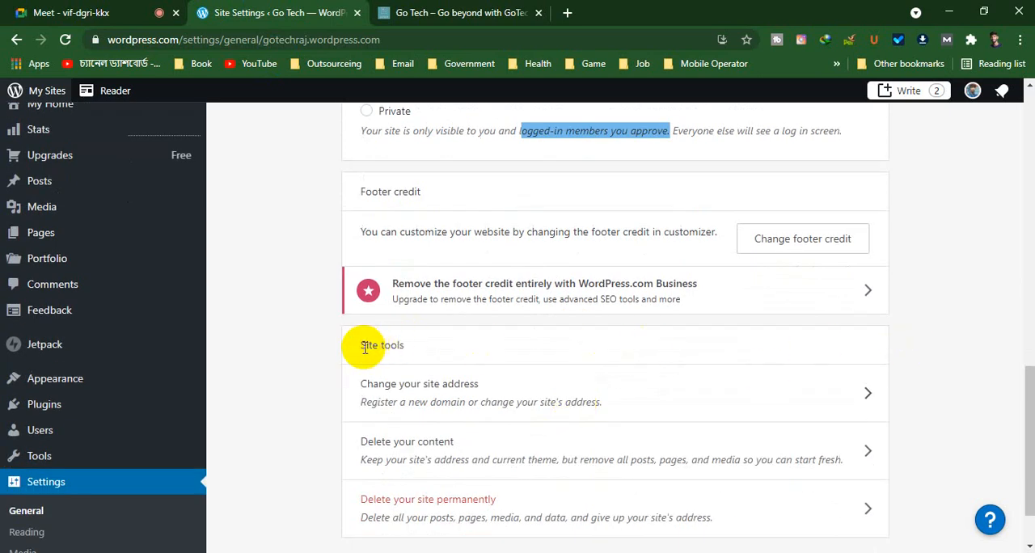
pyautogui.moveTo(358, 346); pyautogui.dragTo(419, 341)
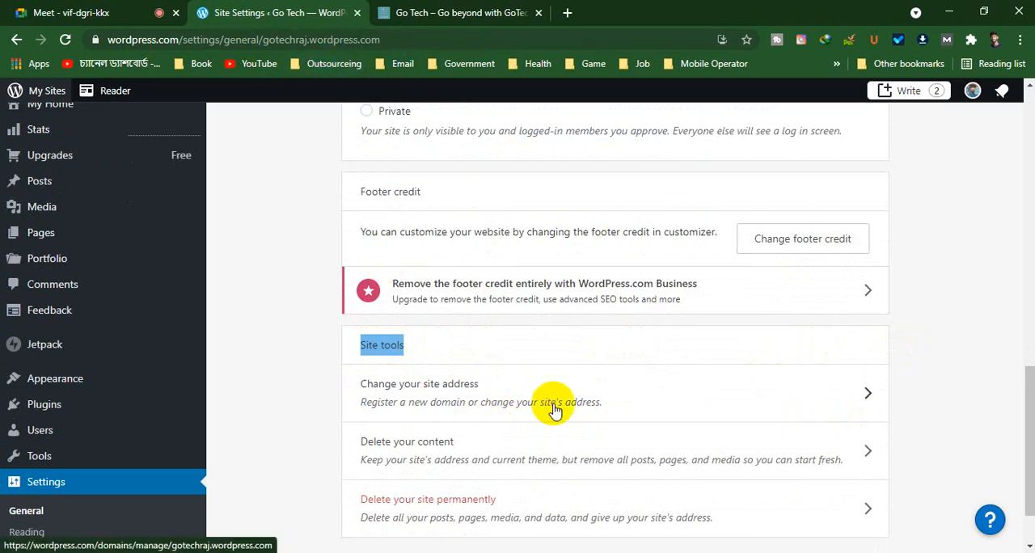
pyautogui.scroll(-1, 615, 408)
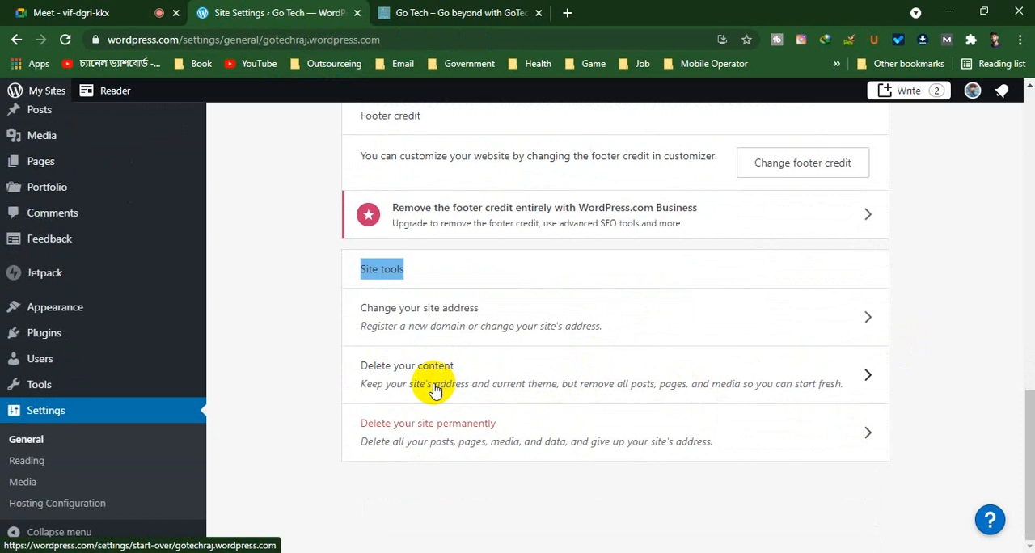
pyautogui.scroll(2, 486, 308)
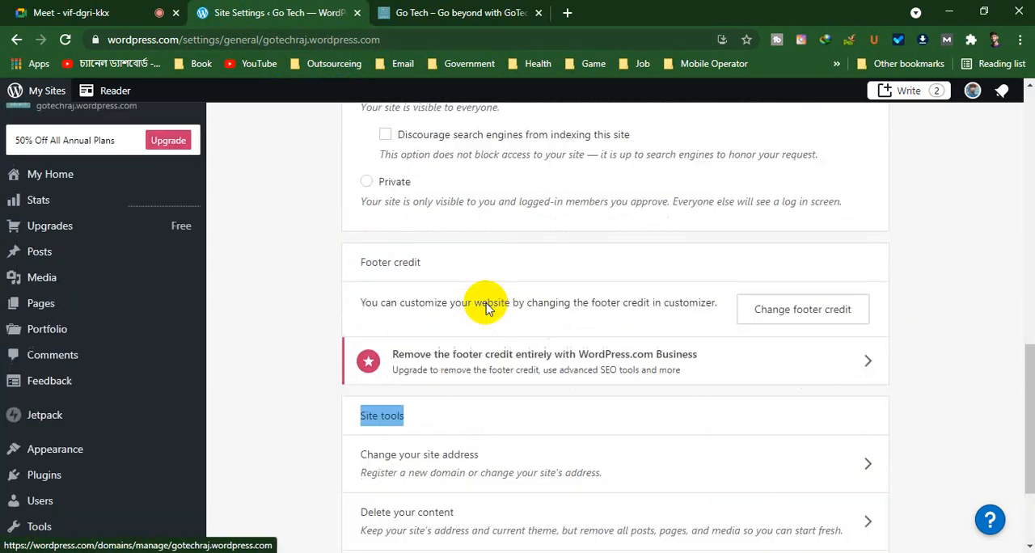
pyautogui.scroll(10, 486, 308)
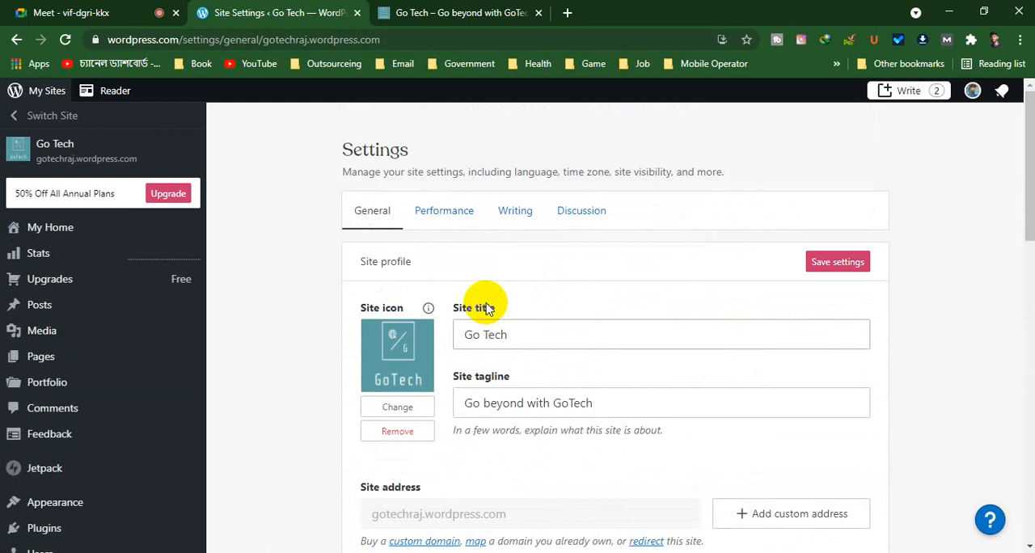
# Open the Performance settings, leaving the general settings without saving, and highlight the Jetpack Site Accelerator heading
pyautogui.click(469, 216)
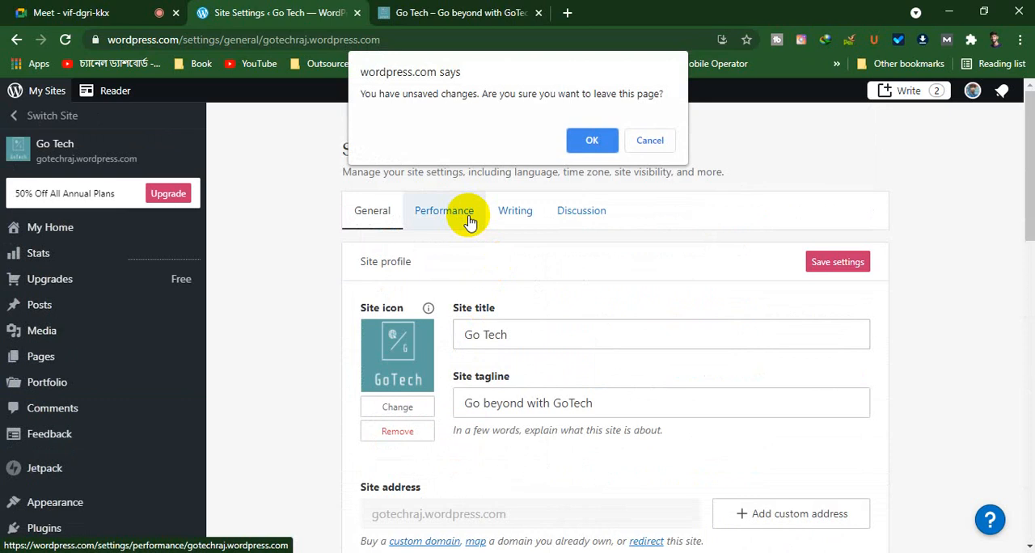
pyautogui.click(592, 141)
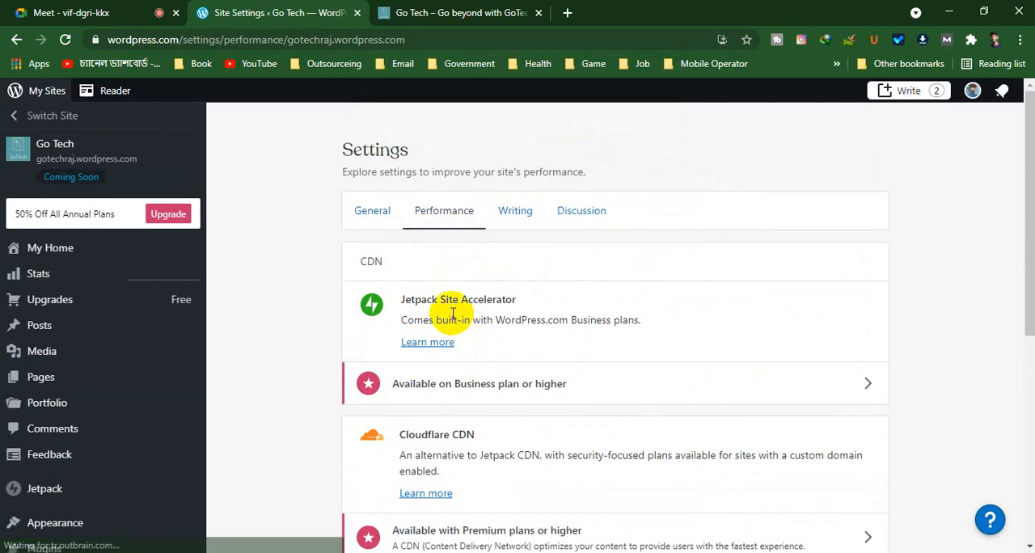
pyautogui.moveTo(402, 299); pyautogui.dragTo(536, 304)
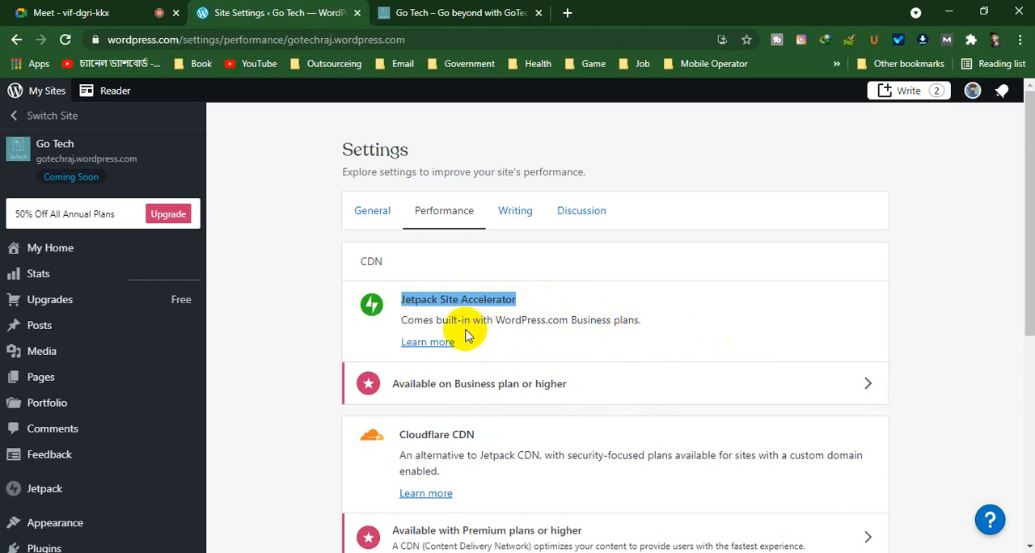
# Review the Cloudflare CDN, Jetpack Search and AMP sections, highlighting the note about security-focused plans for custom domains
pyautogui.scroll(-4, 464, 335)
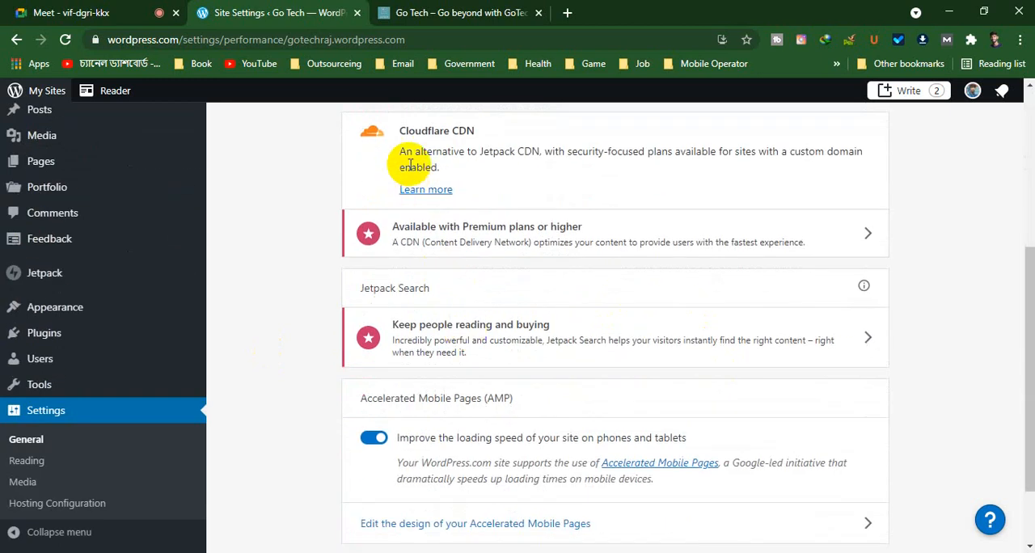
pyautogui.scroll(1, 453, 154)
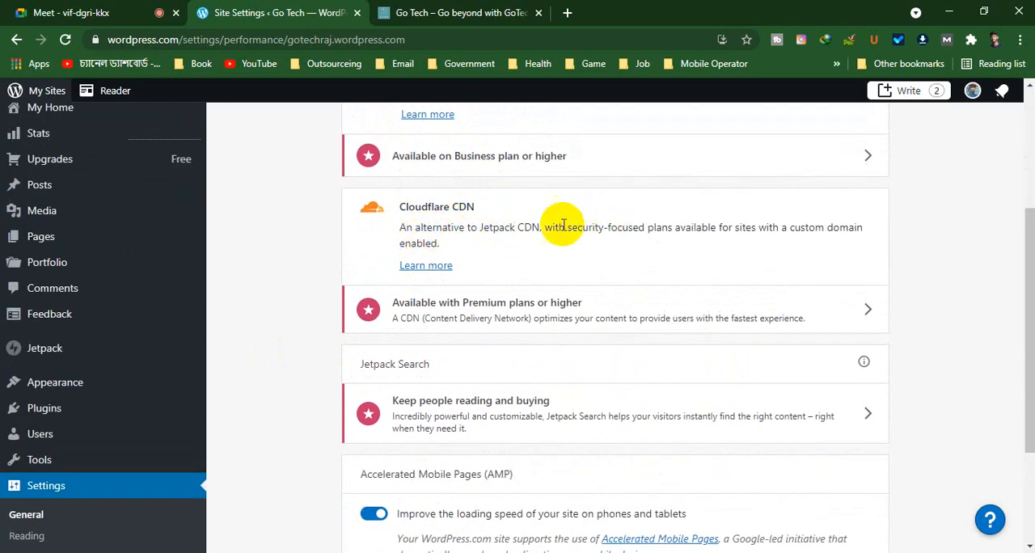
pyautogui.moveTo(558, 227); pyautogui.dragTo(837, 240)
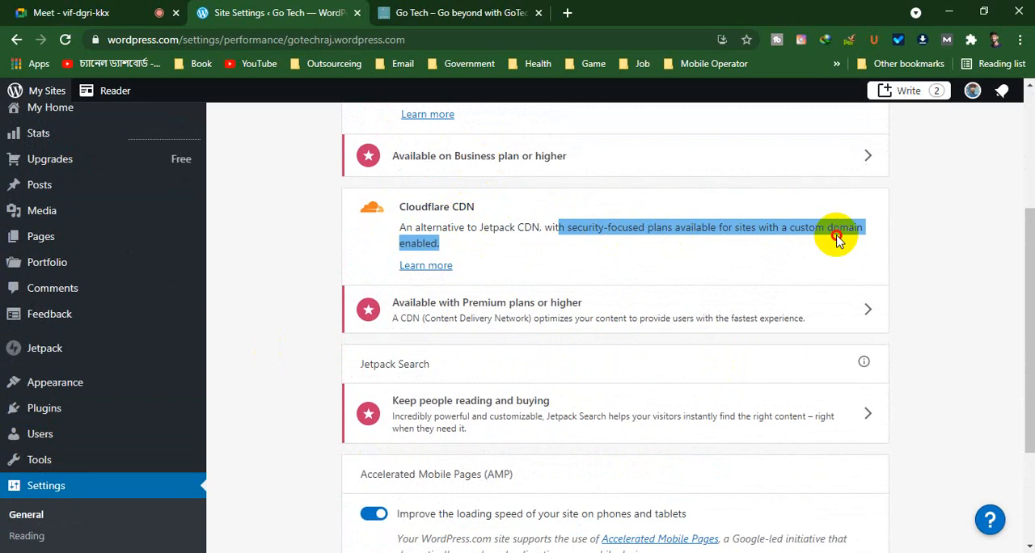
pyautogui.click(485, 250)
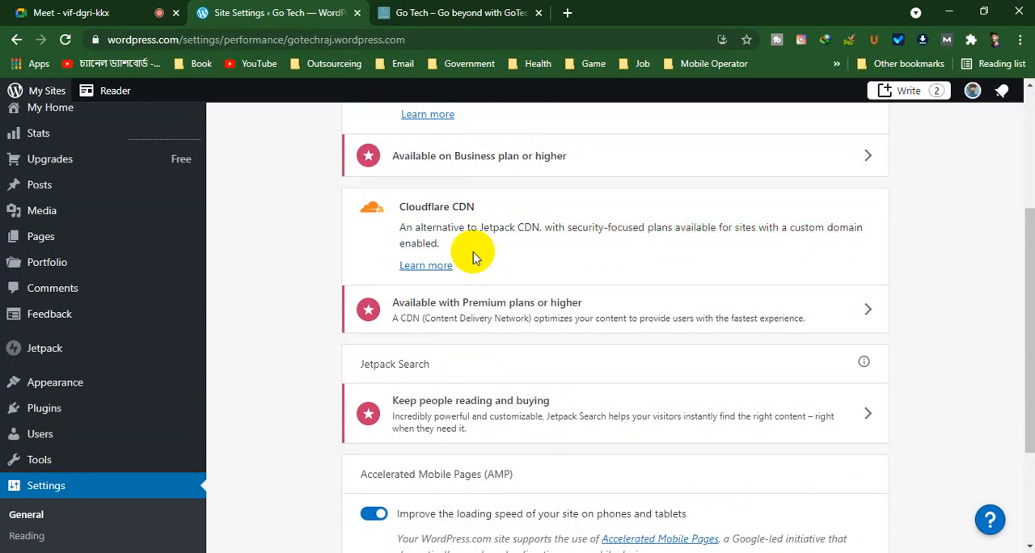
pyautogui.scroll(-2, 475, 256)
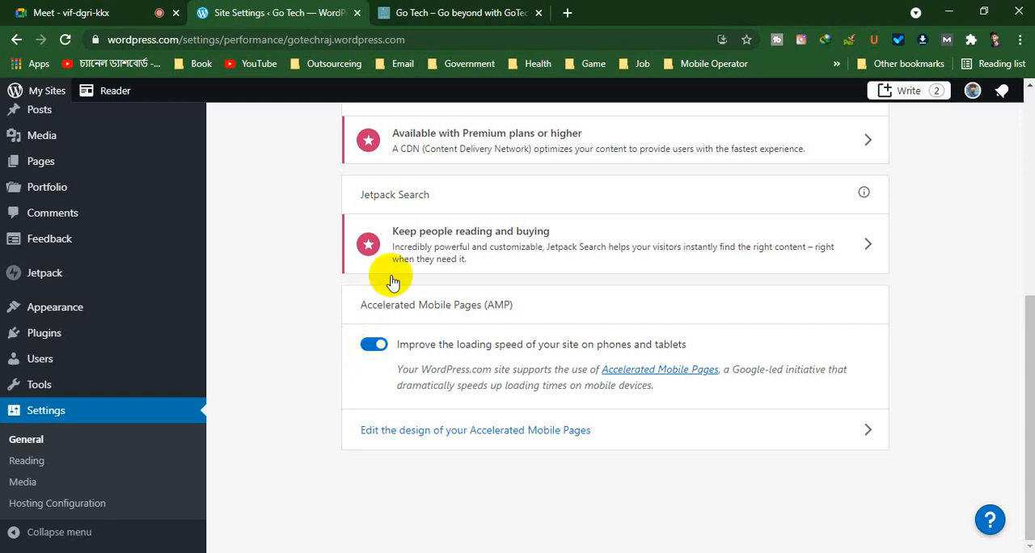
# Open the design editor for Accelerated Mobile Pages and look through the Go Tech homepage preview
pyautogui.click(398, 435)
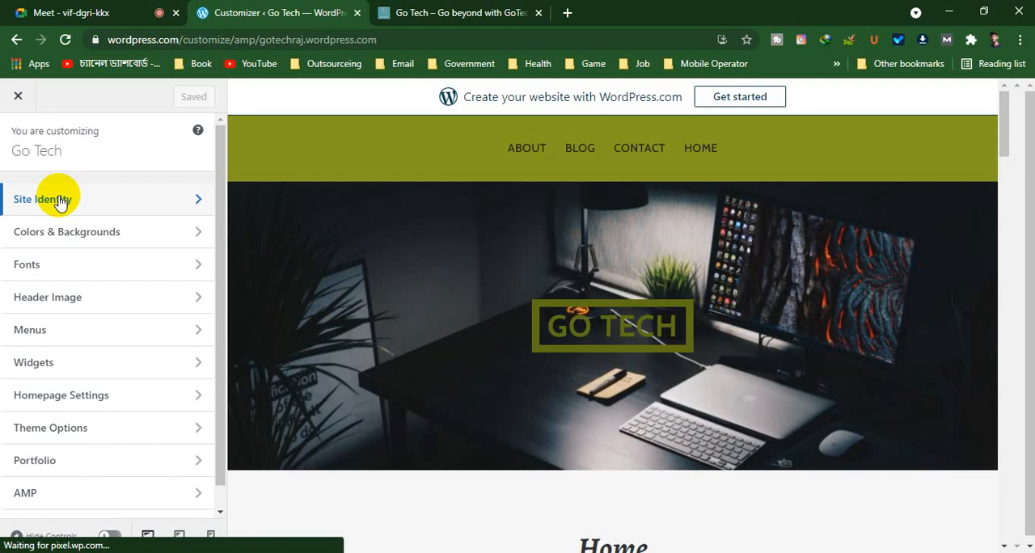
pyautogui.click(776, 330)
pyautogui.scroll(-6, 533, 372)
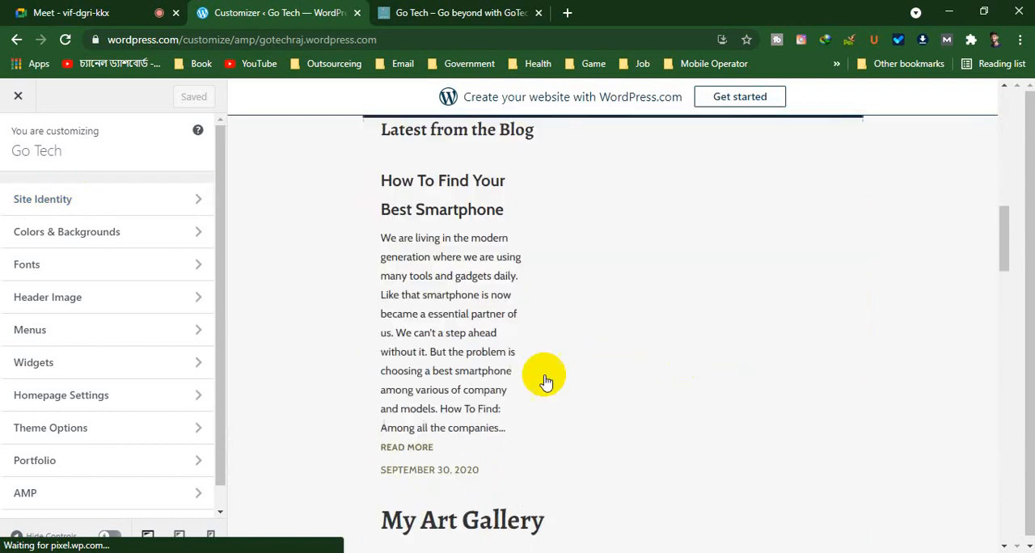
pyautogui.scroll(-20, 522, 390)
pyautogui.scroll(20, 522, 390)
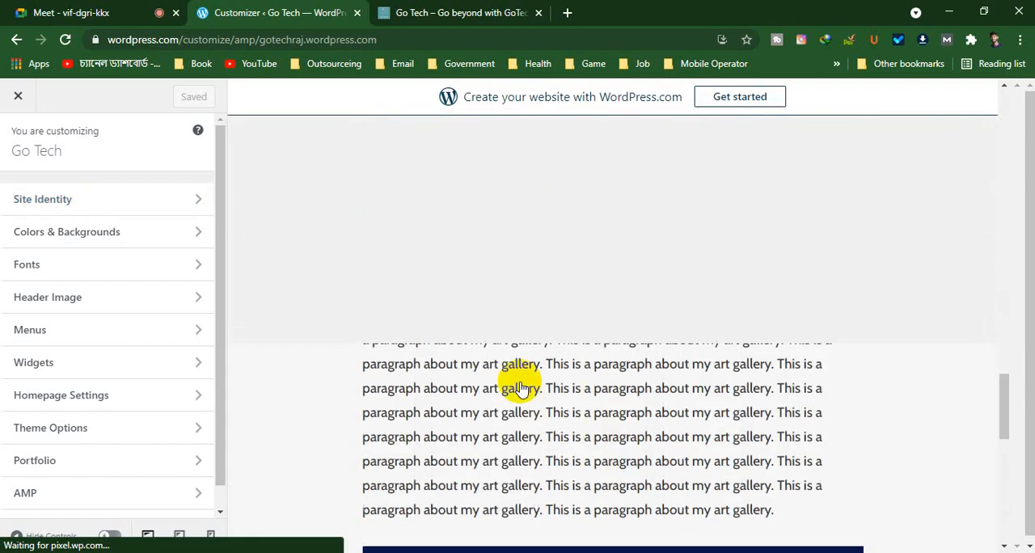
pyautogui.scroll(10, 521, 390)
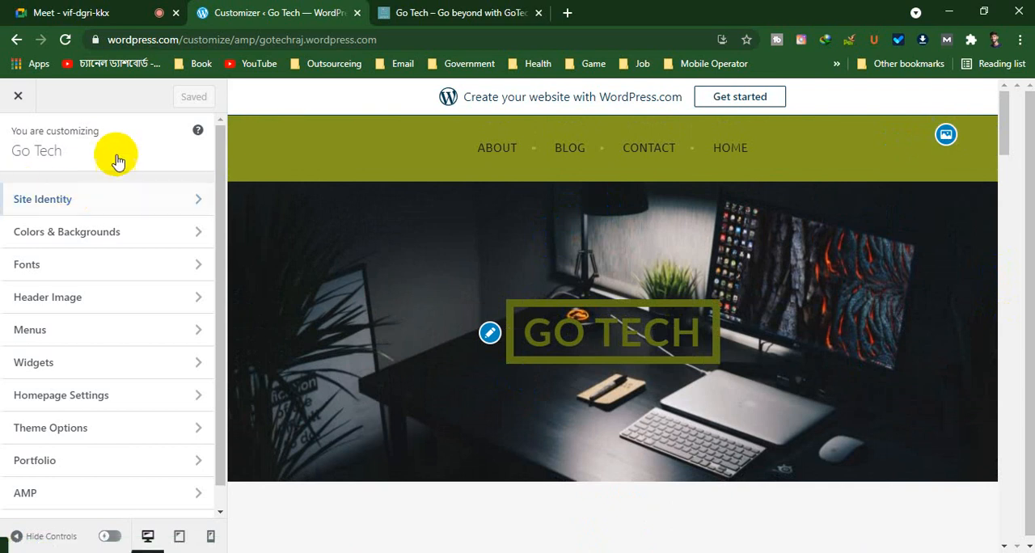
# Review the AMP design options for header colors and color scheme, and return to the main customizer list
pyautogui.click(112, 208)
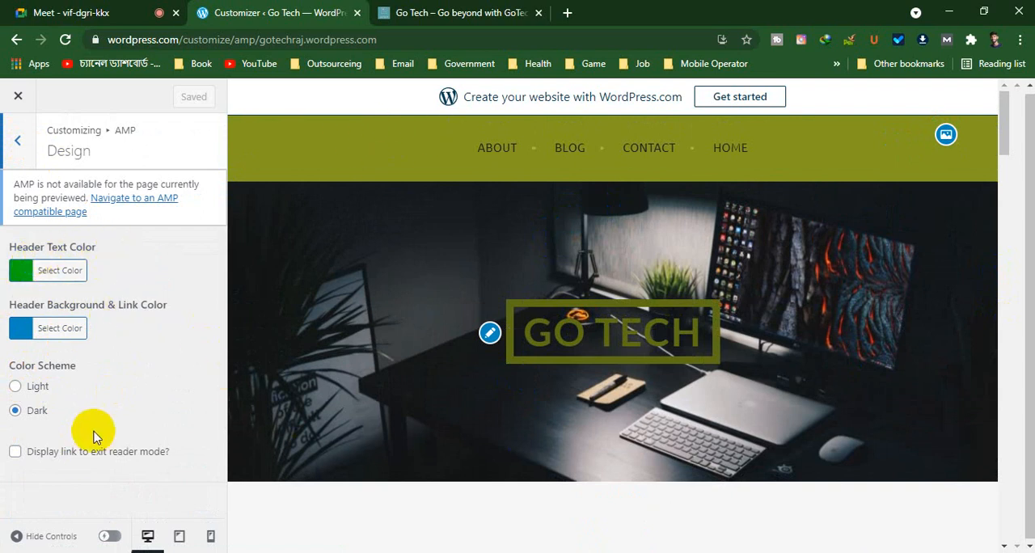
pyautogui.scroll(-1, 689, 433)
pyautogui.scroll(-5, 689, 428)
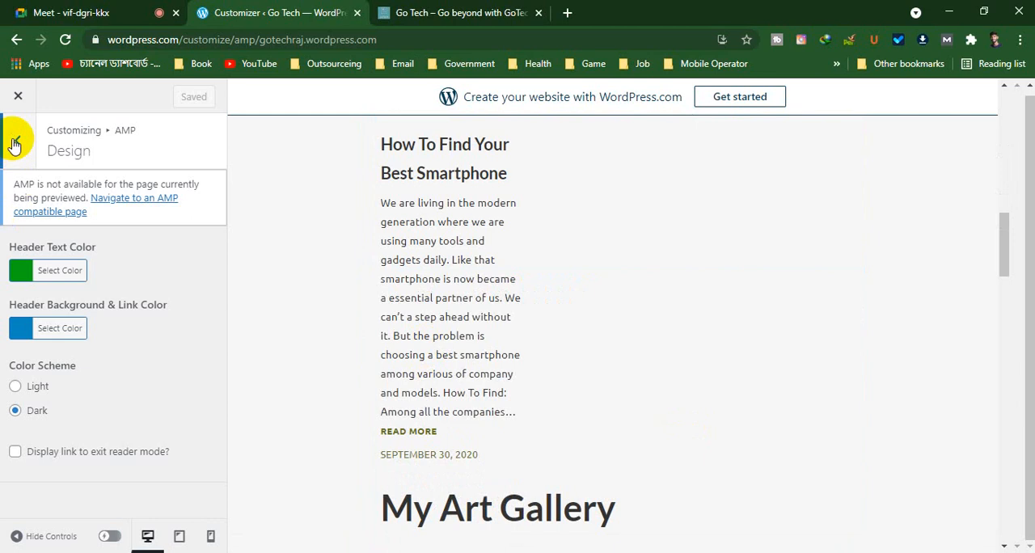
pyautogui.click(17, 140)
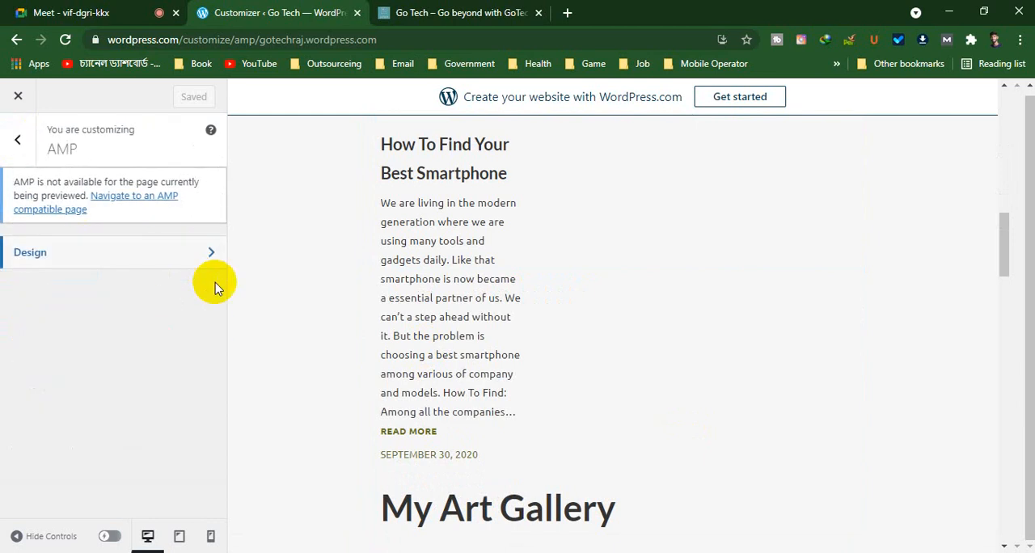
pyautogui.click(17, 138)
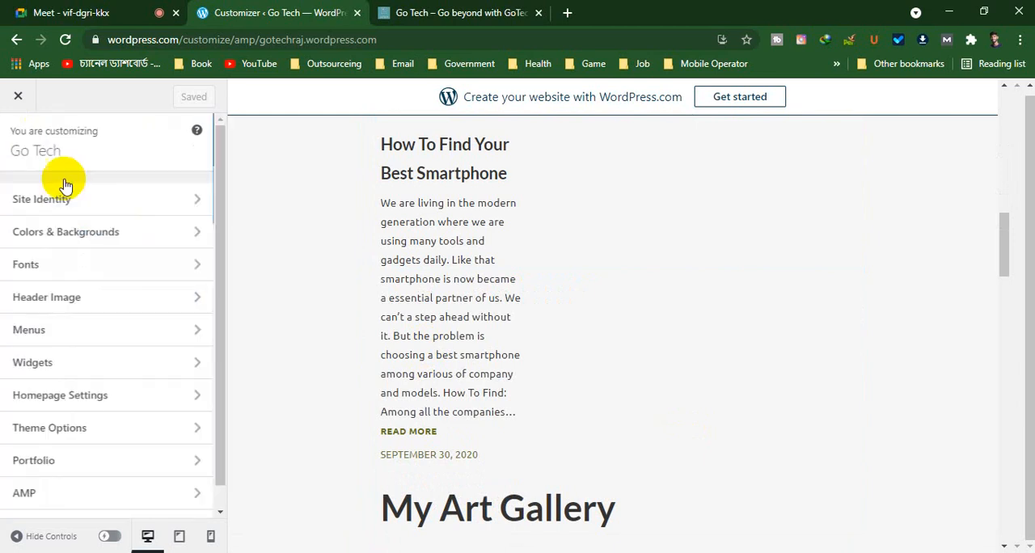
# Review the Site Identity options, including title, tagline, site icon and footer credit, and return to the customizer list
pyautogui.click(138, 202)
pyautogui.scroll(-1, 159, 250)
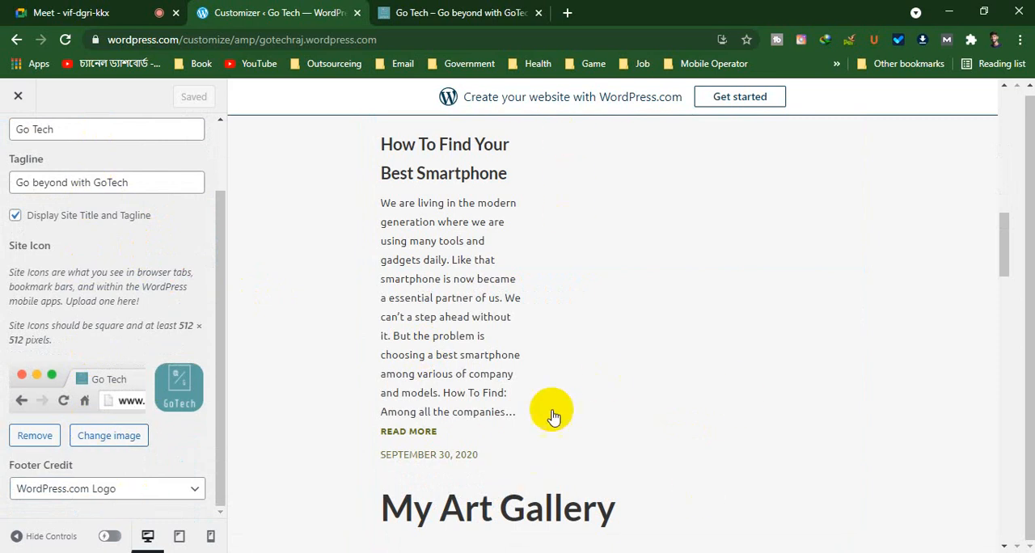
pyautogui.scroll(1, 129, 409)
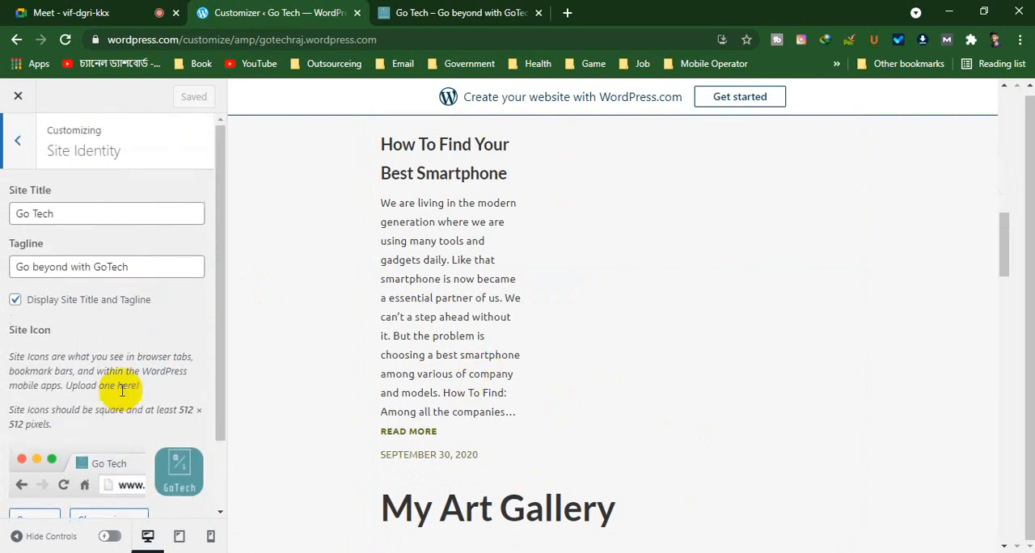
pyautogui.click(24, 140)
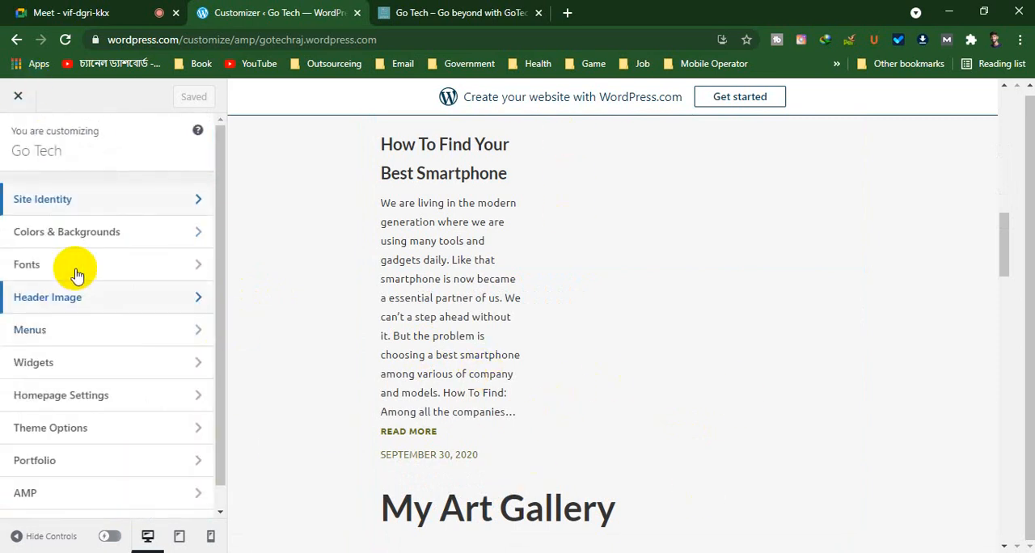
# Review the background colors and patterns under Colors & Backgrounds, and return to the customizer list
pyautogui.click(87, 238)
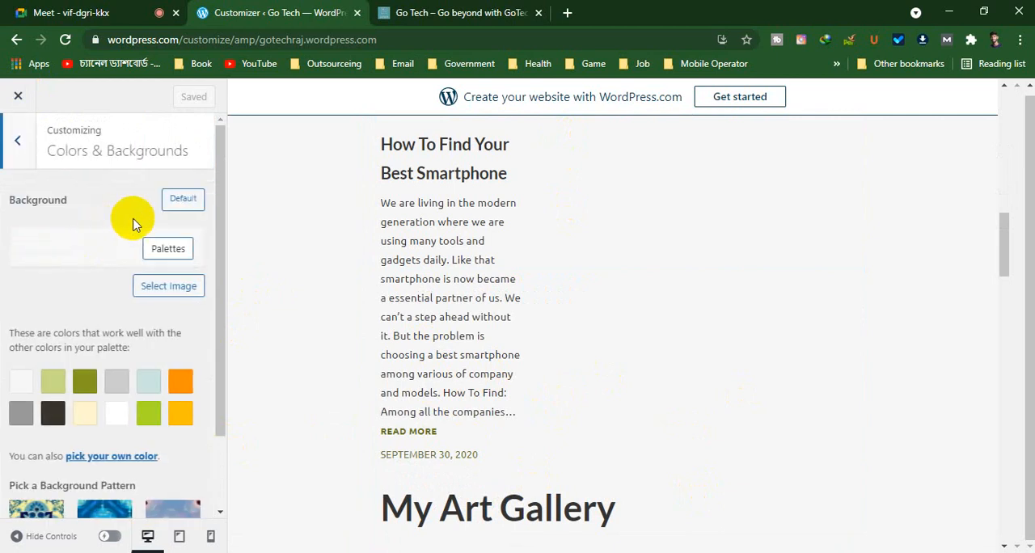
pyautogui.scroll(-1, 134, 235)
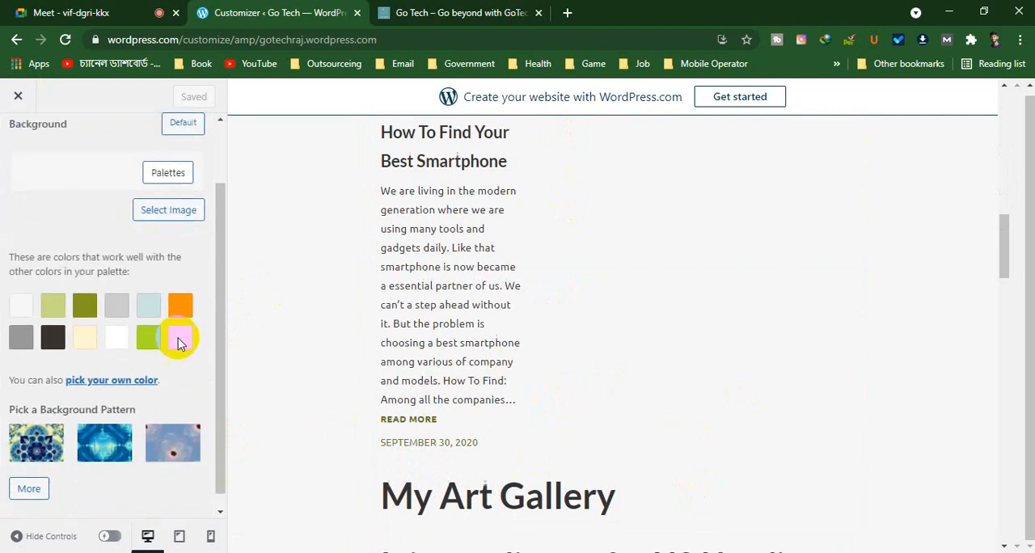
pyautogui.scroll(-1, 100, 456)
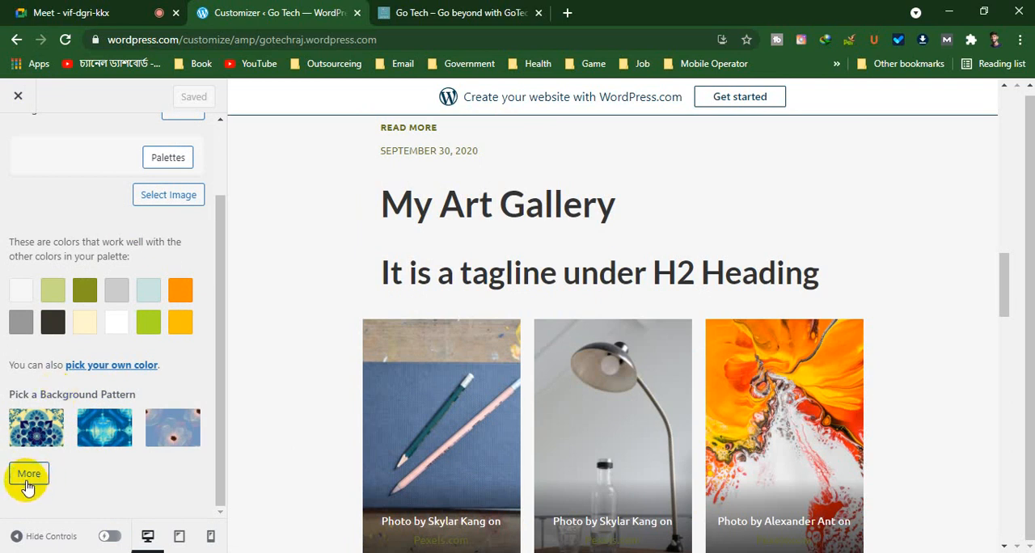
pyautogui.scroll(1, 150, 315)
pyautogui.click(29, 143)
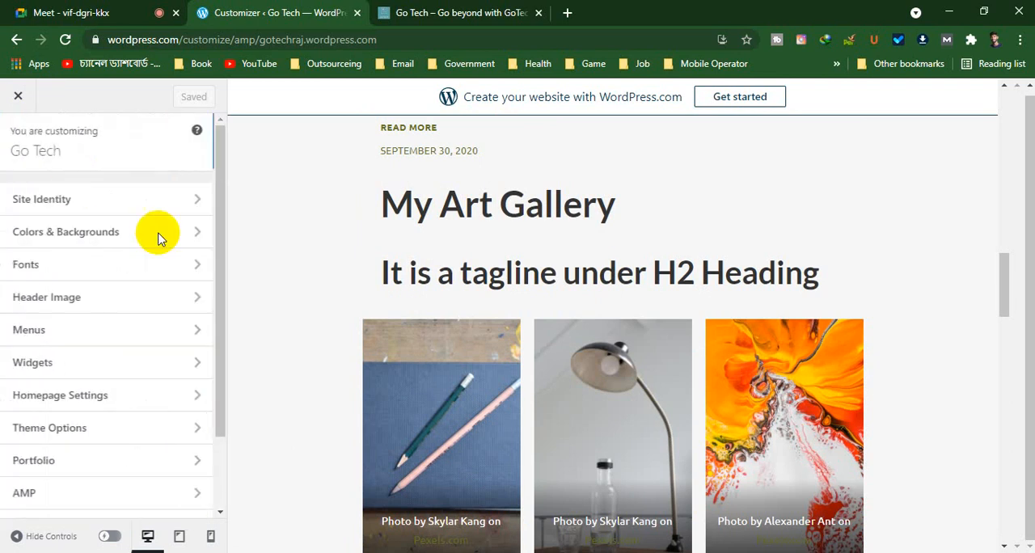
# Review the heading and base font settings against the page preview, and return to the customizer list
pyautogui.click(108, 275)
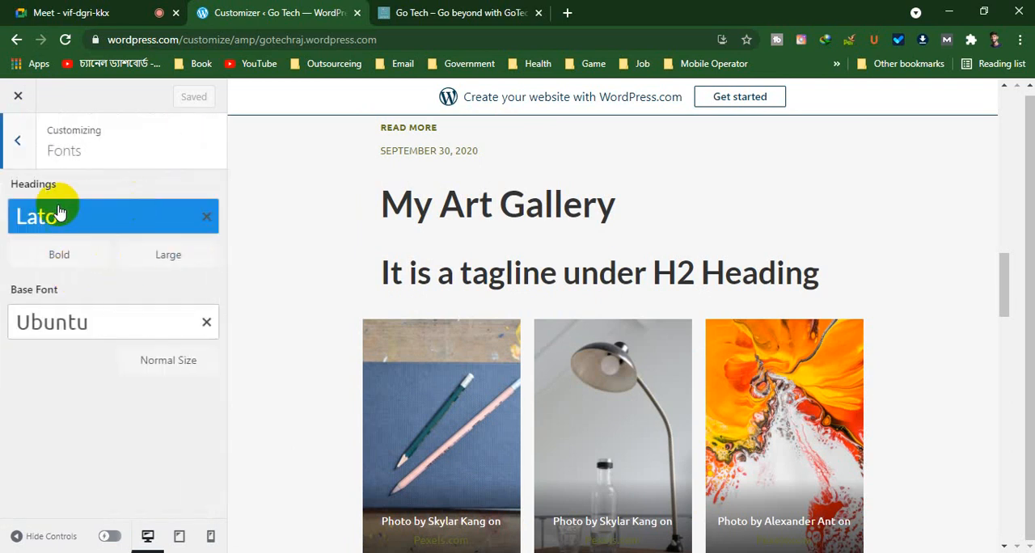
pyautogui.scroll(-8, 620, 324)
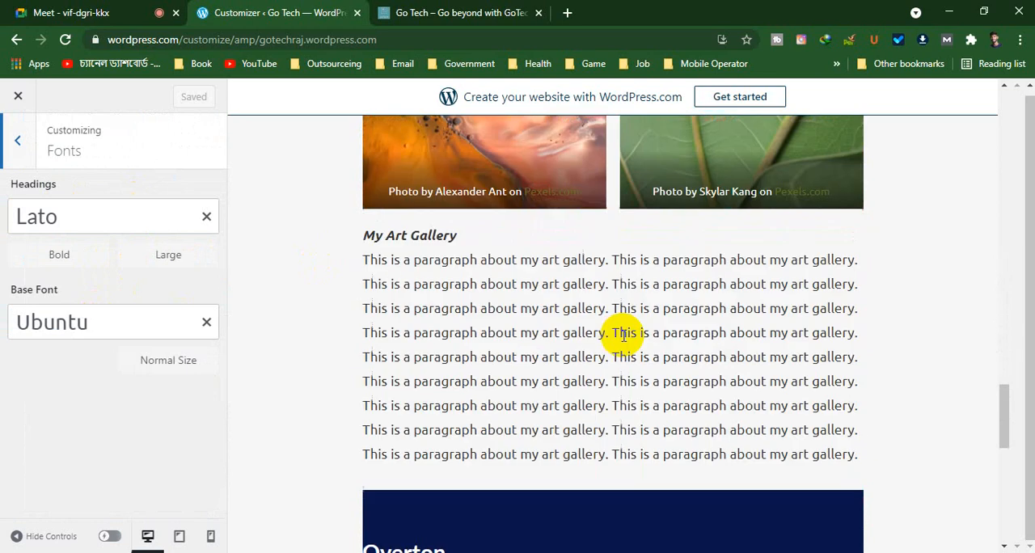
pyautogui.click(14, 129)
# Review the Header Image options, covering the current, previously uploaded and suggested headers, against the top of the page preview
pyautogui.scroll(-2, 76, 266)
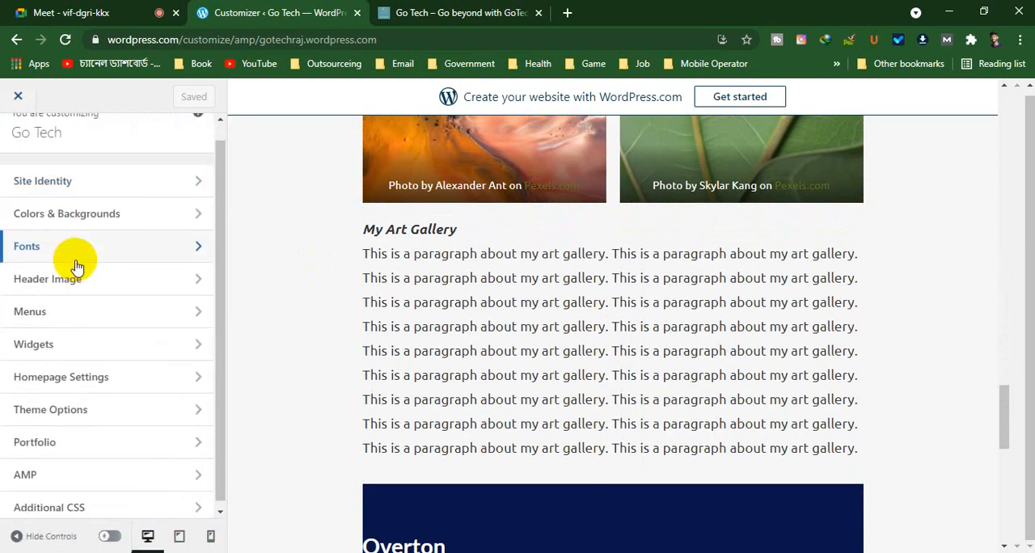
pyautogui.click(61, 285)
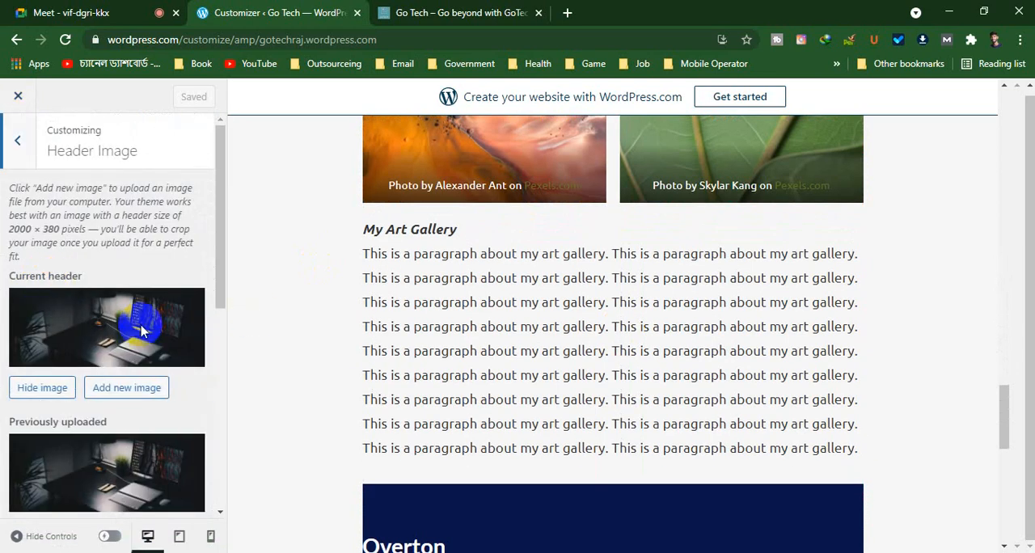
pyautogui.scroll(-5, 141, 325)
pyautogui.scroll(5, 662, 396)
pyautogui.scroll(10, 662, 397)
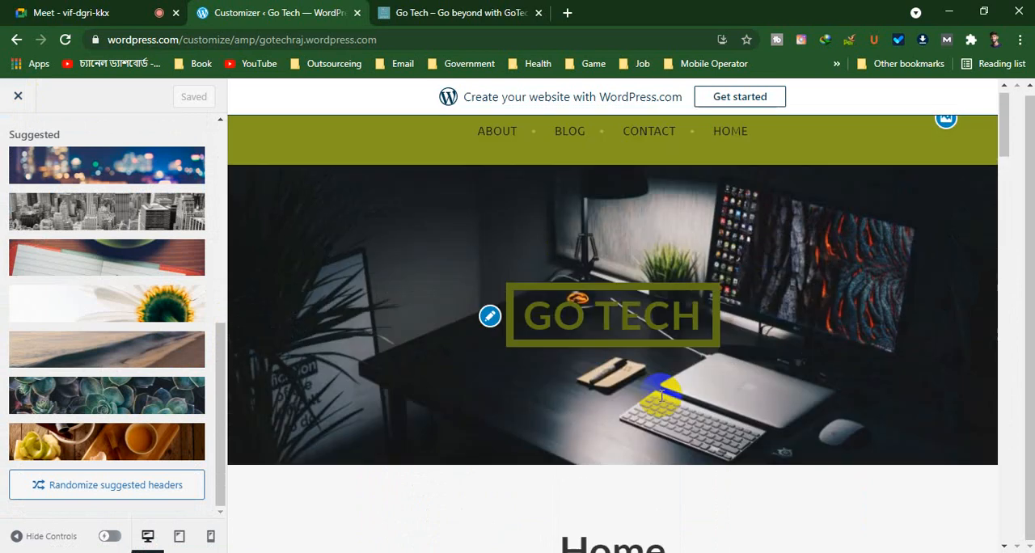
pyautogui.scroll(1, 53, 295)
pyautogui.scroll(4, 51, 287)
pyautogui.scroll(-5, 50, 283)
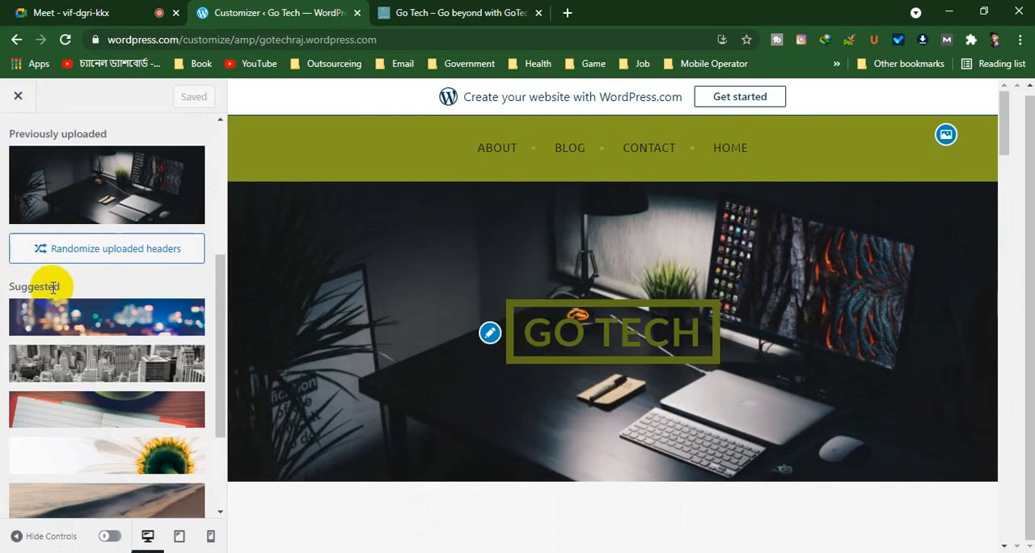
# Try the suggested blurred city lights image as the header, and switch back to the previously uploaded desk image
pyautogui.click(113, 170)
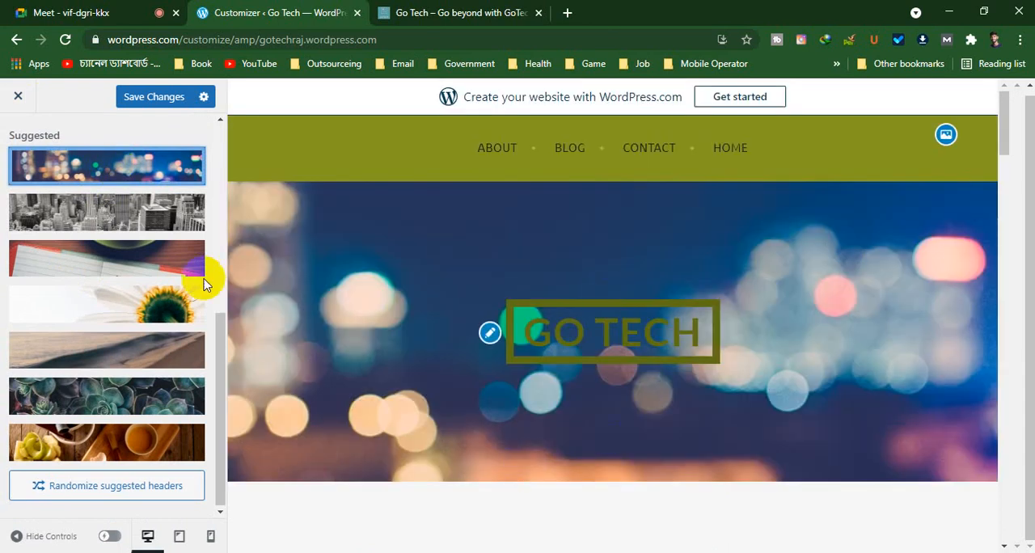
pyautogui.scroll(5, 58, 301)
pyautogui.click(86, 418)
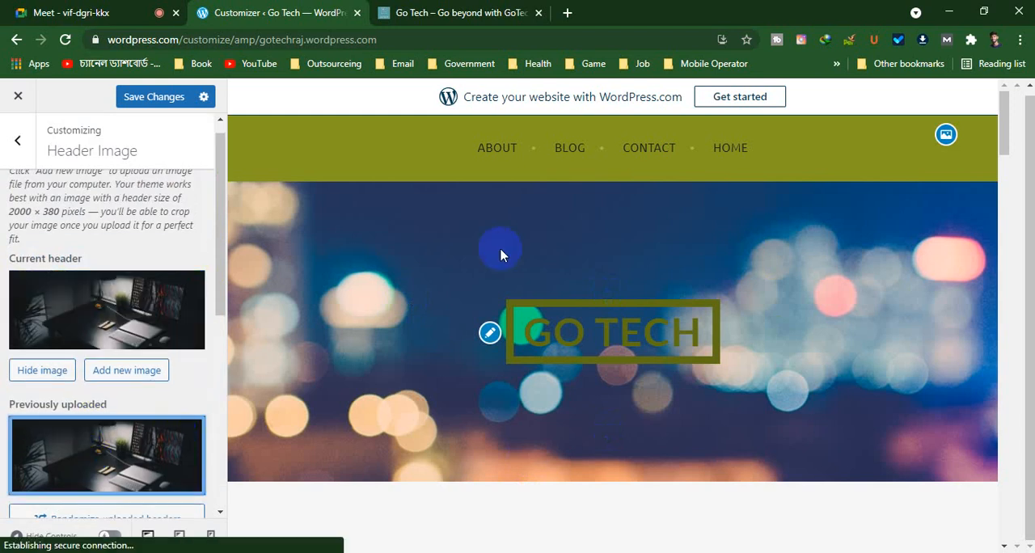
pyautogui.scroll(-2, 351, 323)
pyautogui.scroll(-3, 138, 369)
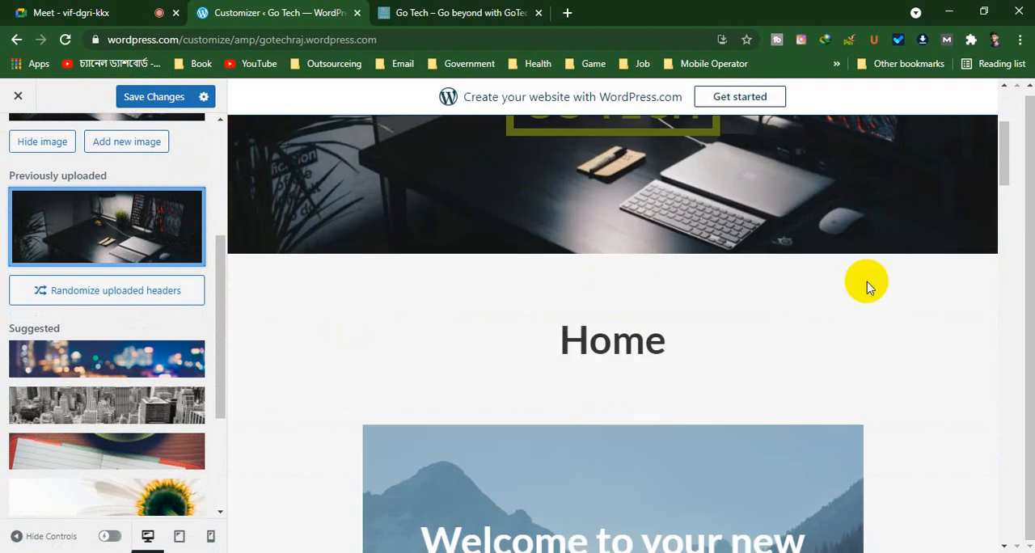
pyautogui.scroll(-3, 94, 322)
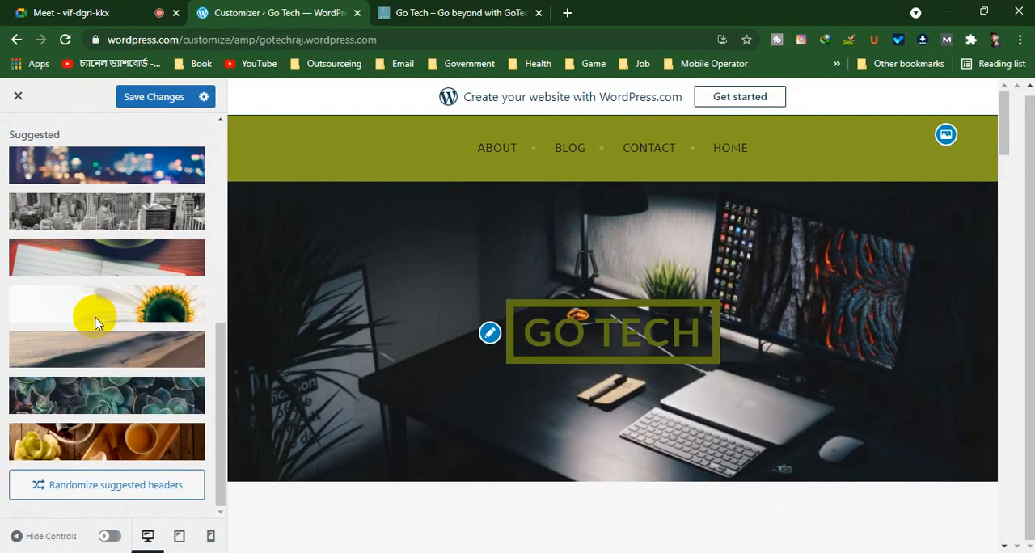
# Try the suggested open notebook image as the header, and restore the previously uploaded desk image
pyautogui.click(120, 253)
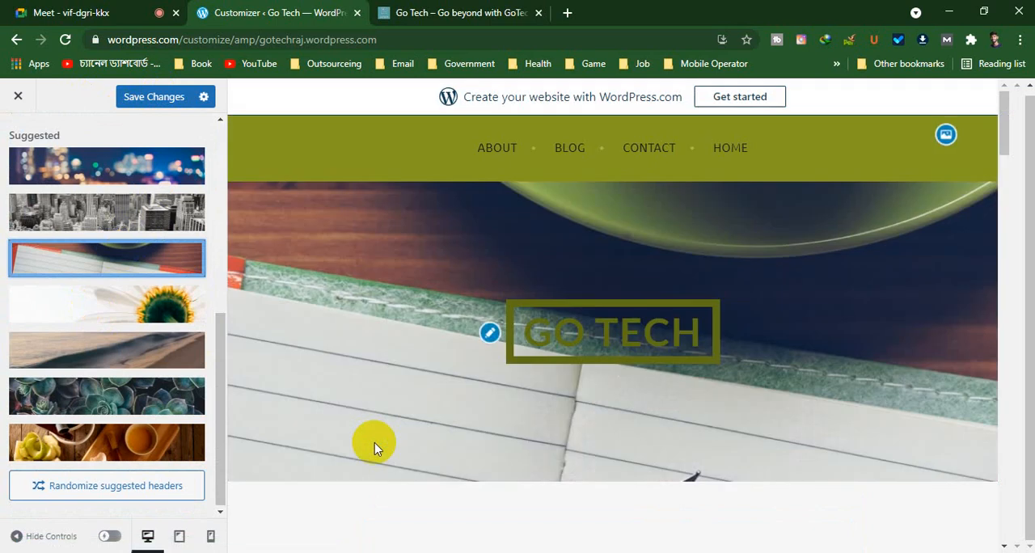
pyautogui.scroll(3, 61, 190)
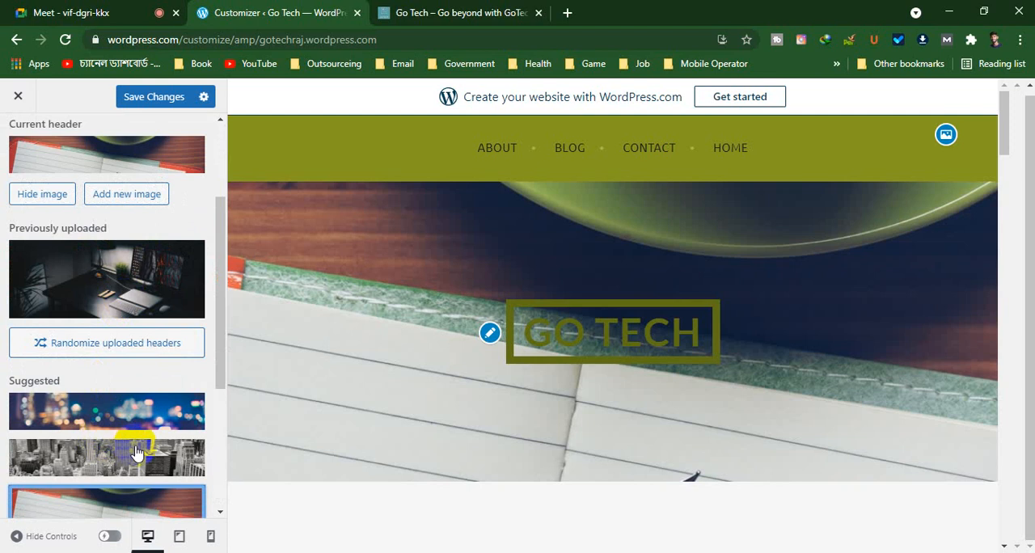
pyautogui.scroll(-2, 113, 356)
pyautogui.click(101, 188)
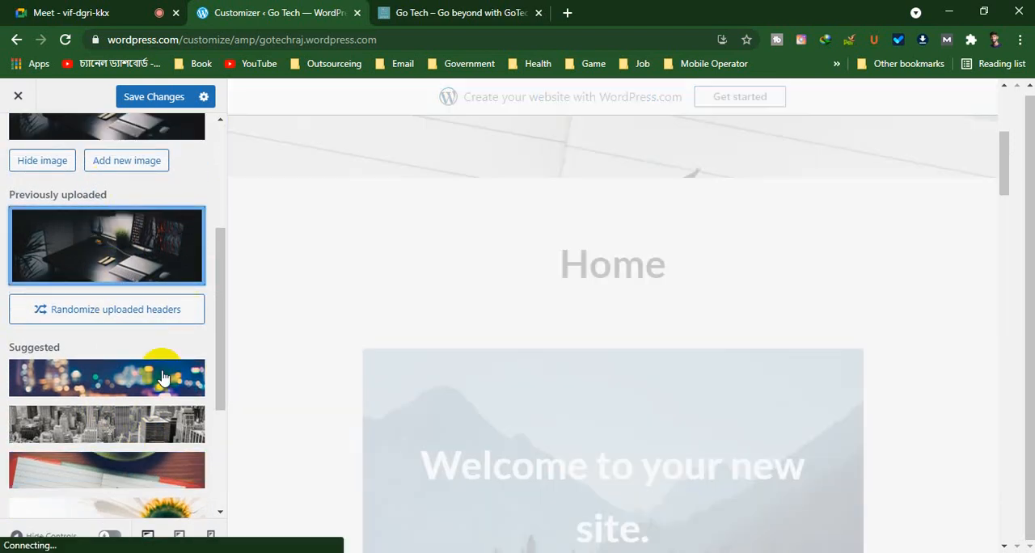
pyautogui.scroll(-5, 162, 376)
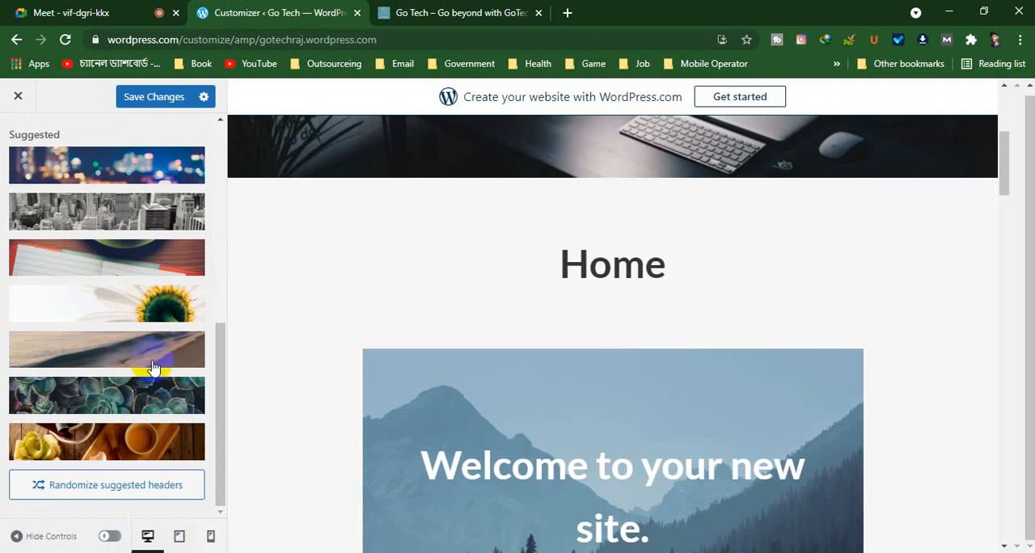
# Check whether the AMP preview is available, and examine the home page in the mobile-size preview from header to contact block
pyautogui.click(112, 537)
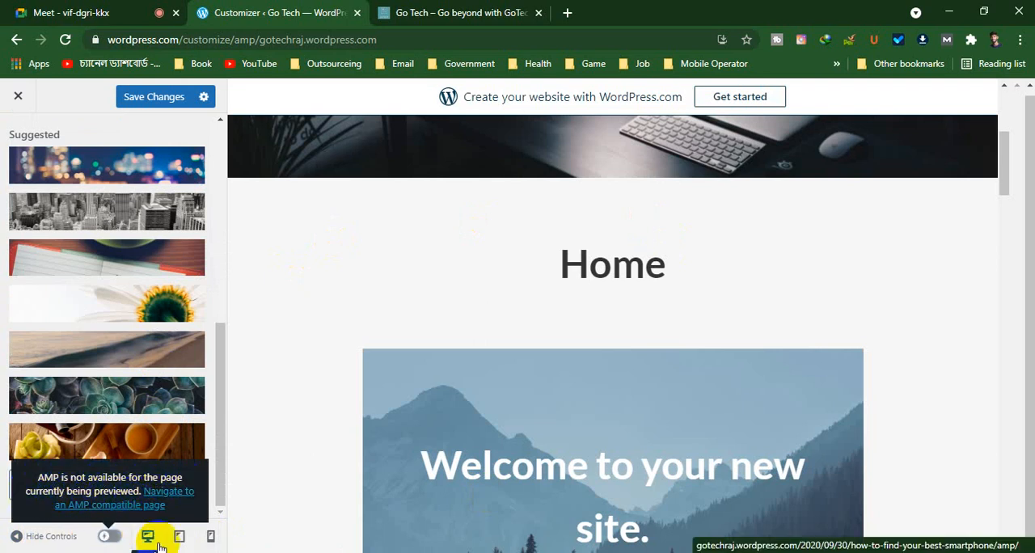
pyautogui.click(205, 535)
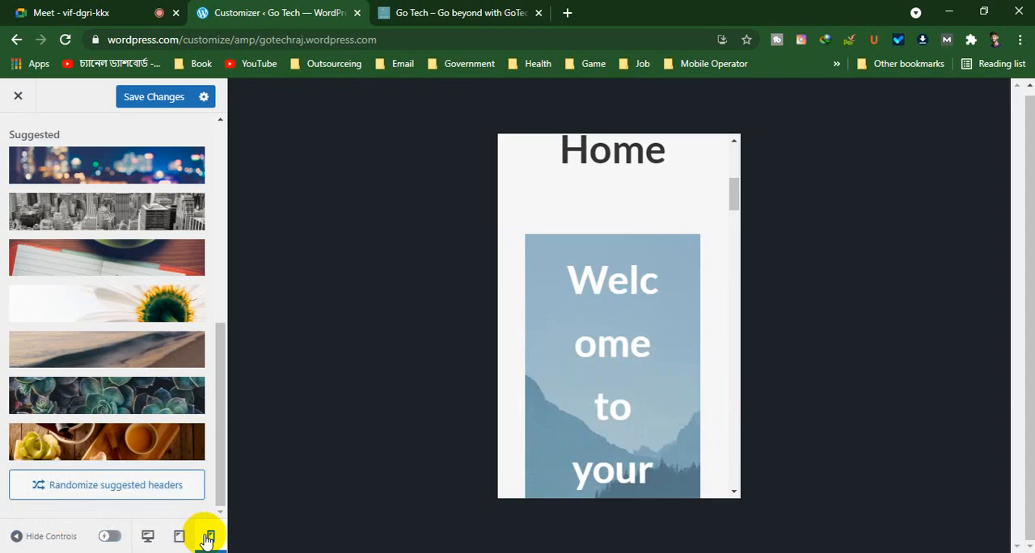
pyautogui.click(607, 246)
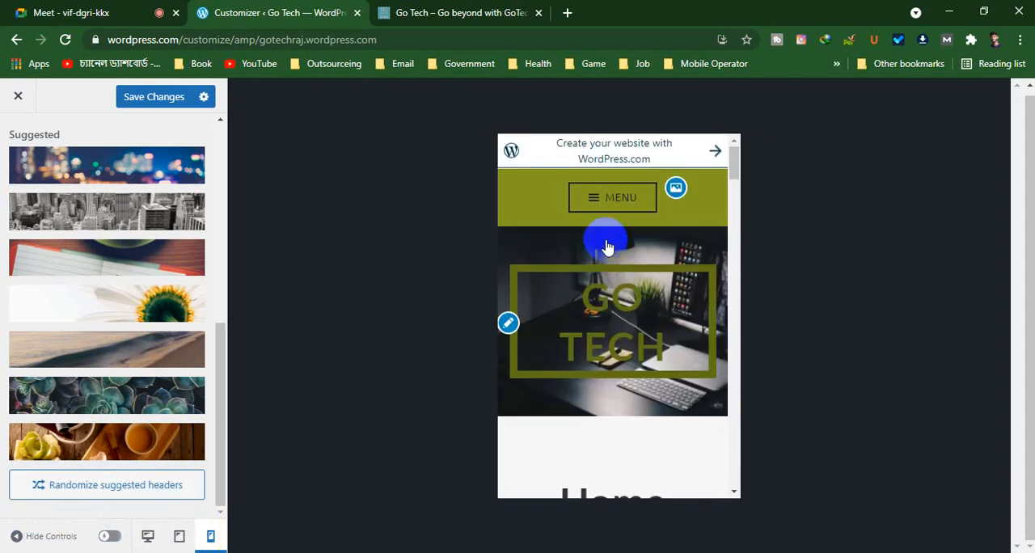
pyautogui.scroll(-1, 638, 188)
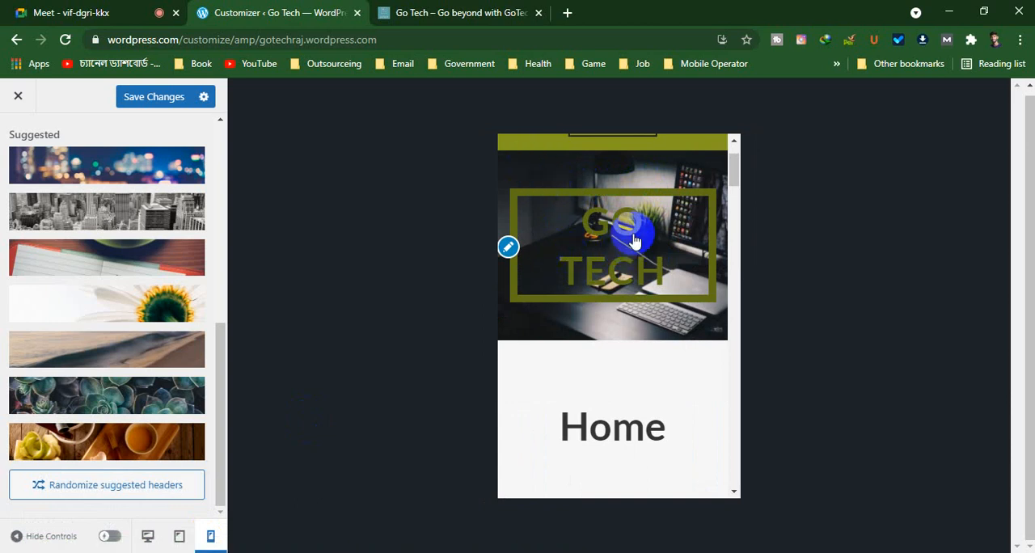
pyautogui.scroll(-3, 663, 254)
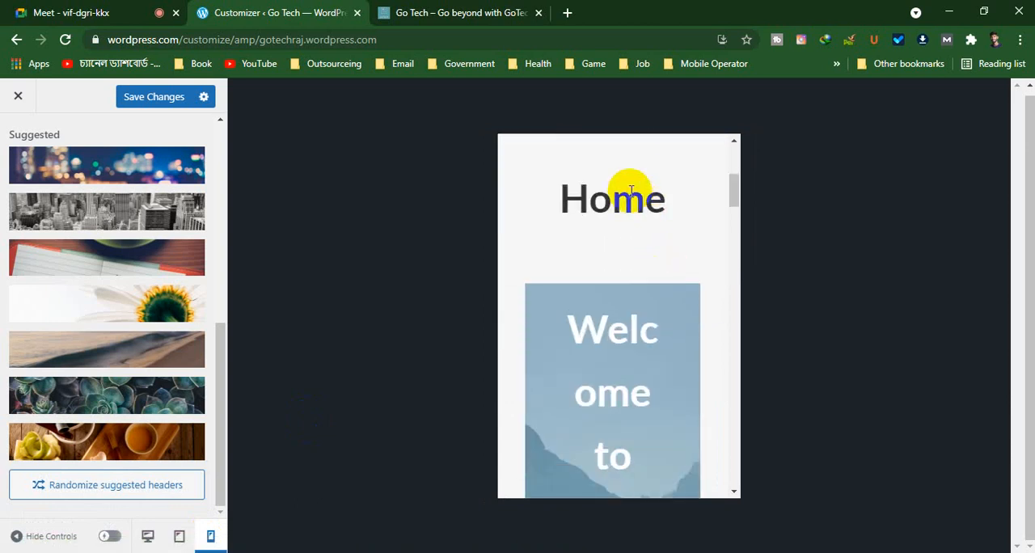
pyautogui.scroll(-3, 671, 235)
pyautogui.scroll(-6, 671, 261)
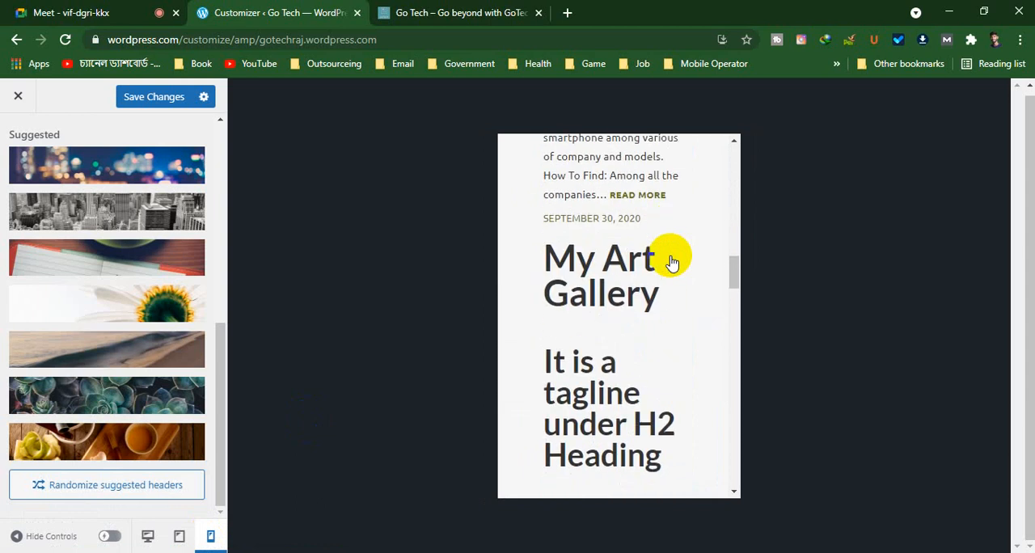
pyautogui.scroll(-10, 671, 261)
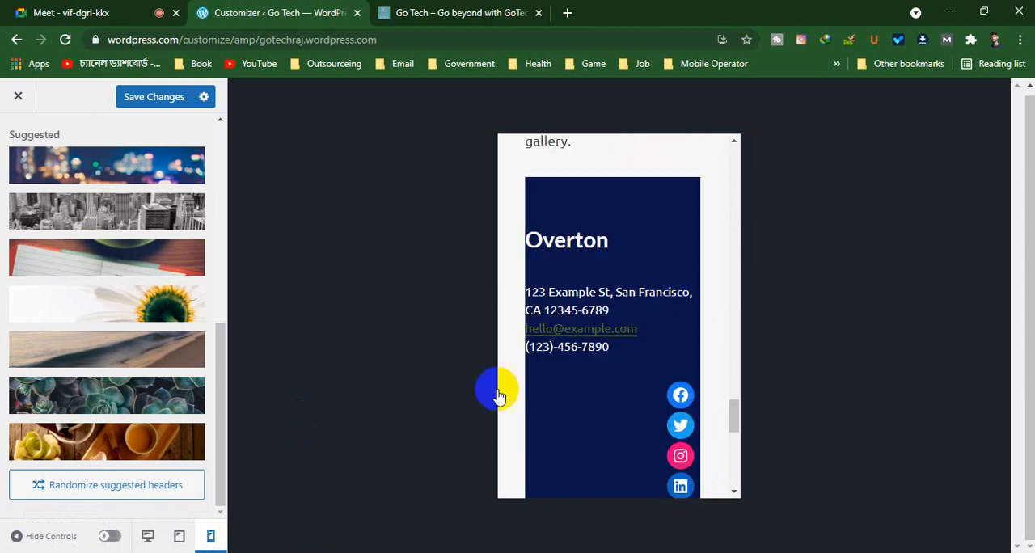
# Examine the home page in the tablet and desktop previews, and return from Header Image to the customizer list
pyautogui.click(180, 536)
pyautogui.scroll(-5, 566, 243)
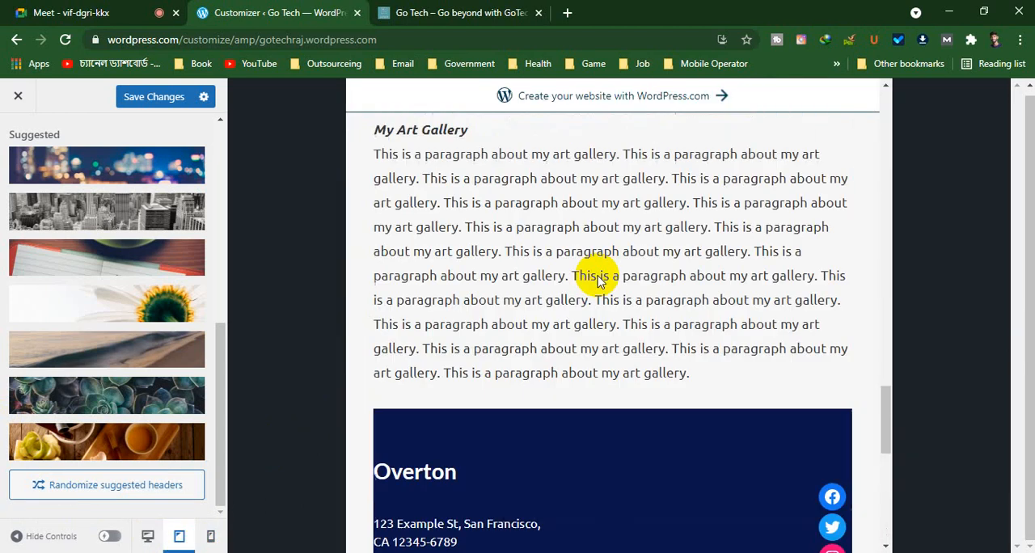
pyautogui.scroll(15, 598, 279)
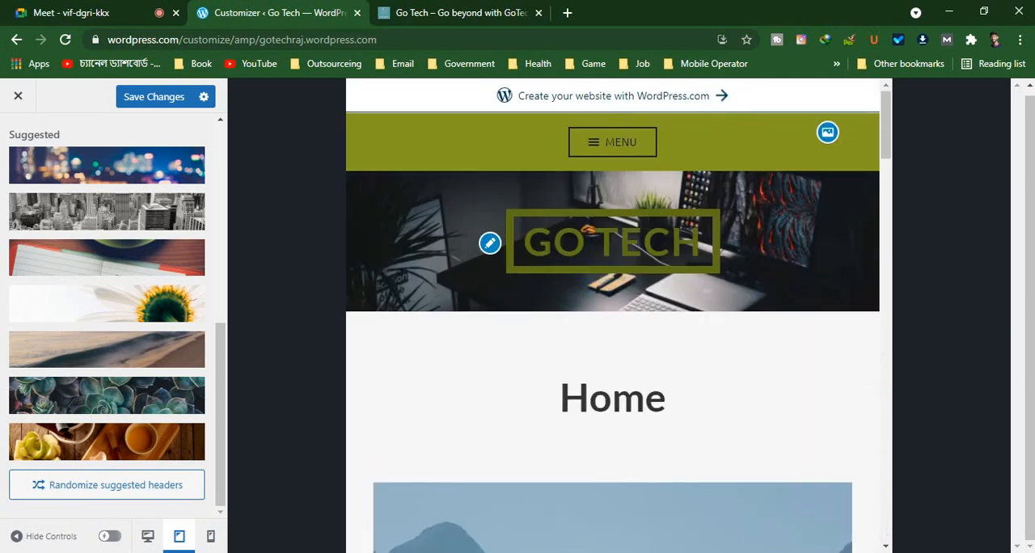
pyautogui.click(146, 536)
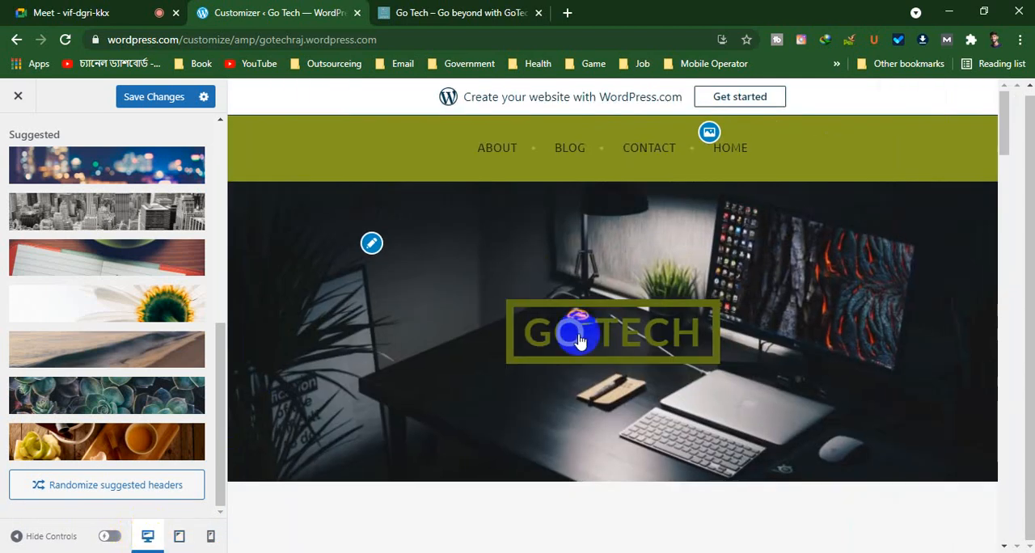
pyautogui.scroll(-10, 612, 316)
pyautogui.scroll(-12, 612, 314)
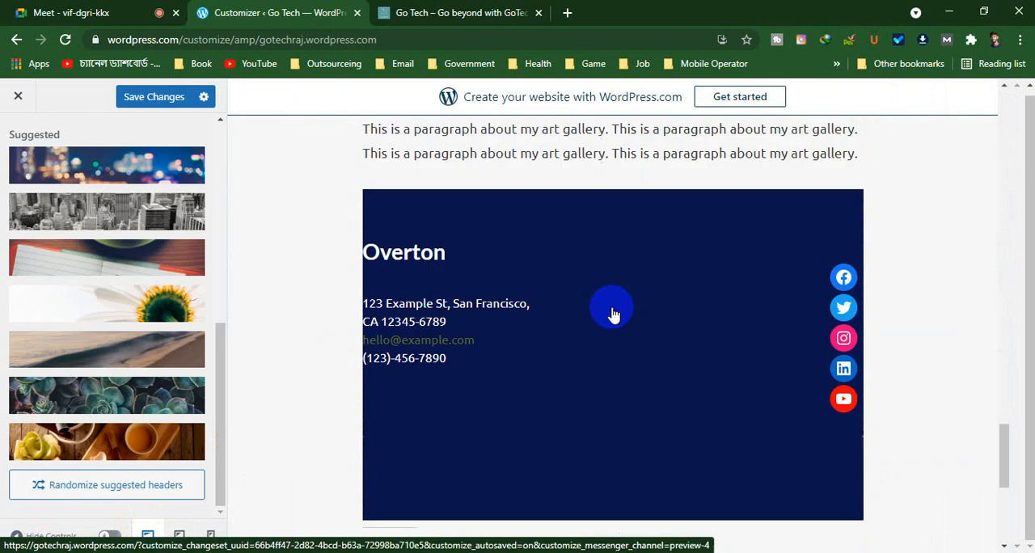
pyautogui.scroll(10, 35, 218)
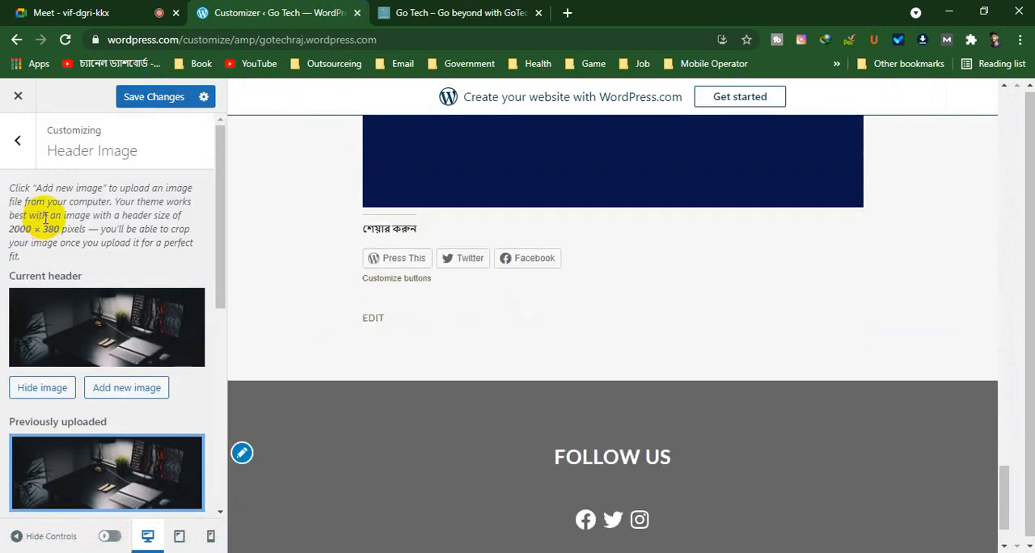
pyautogui.click(14, 141)
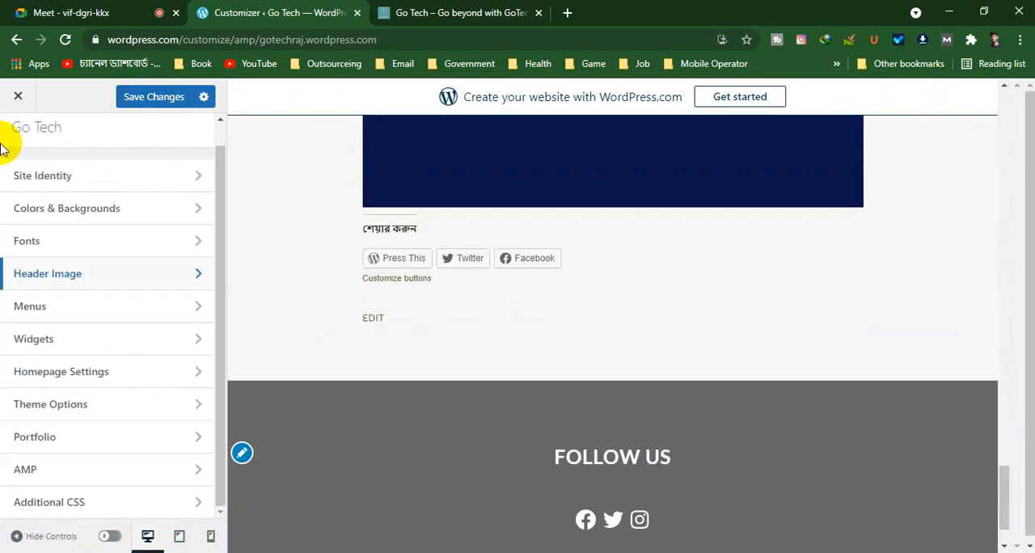
# Review the Menus section and its new menu form without creating a menu, and return to the customizer list
pyautogui.click(105, 312)
pyautogui.scroll(10, 619, 377)
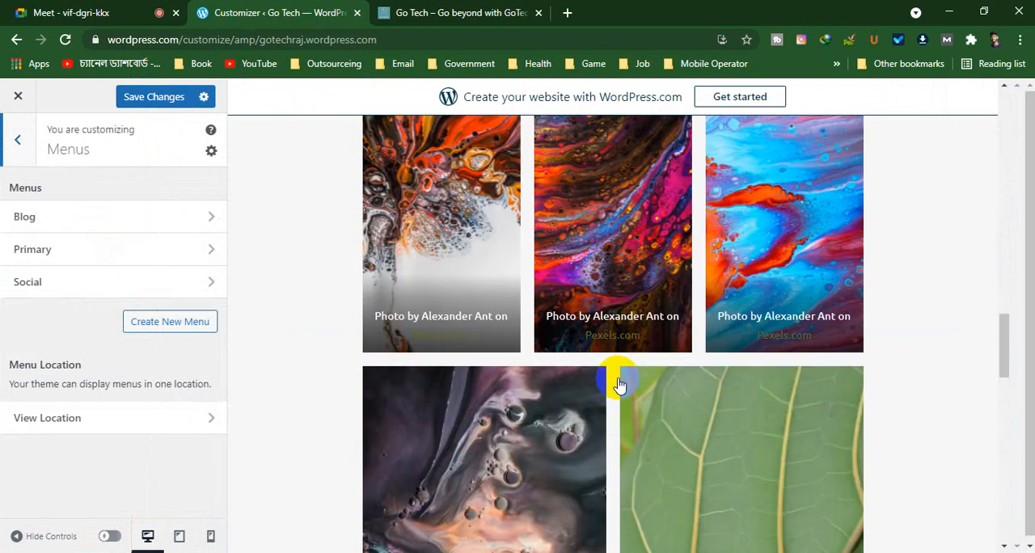
pyautogui.scroll(5, 619, 383)
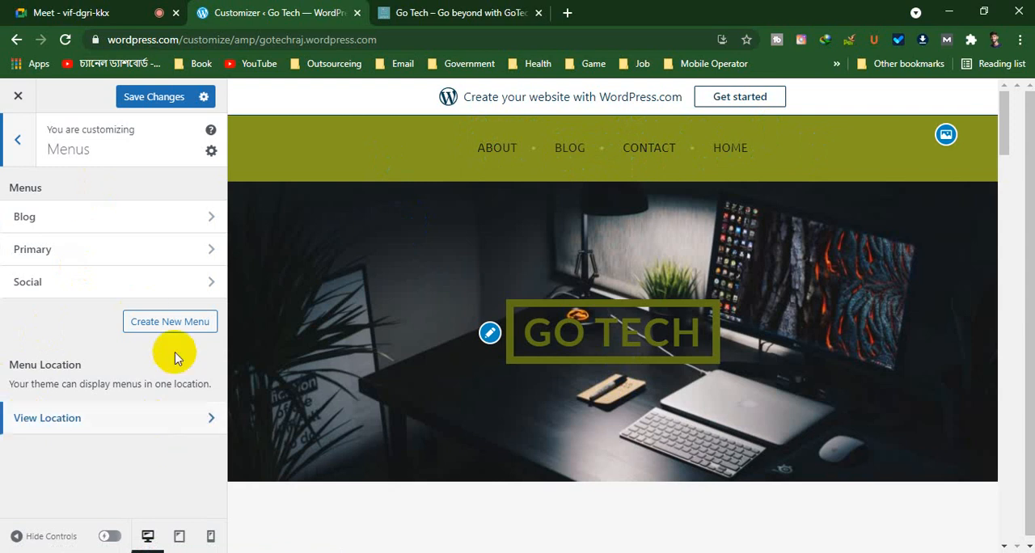
pyautogui.click(158, 322)
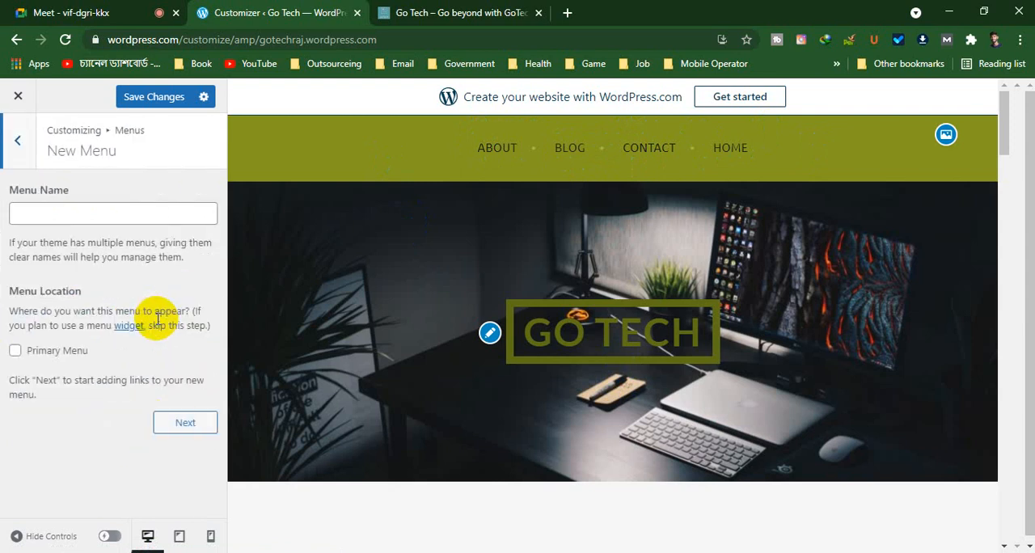
pyautogui.click(21, 142)
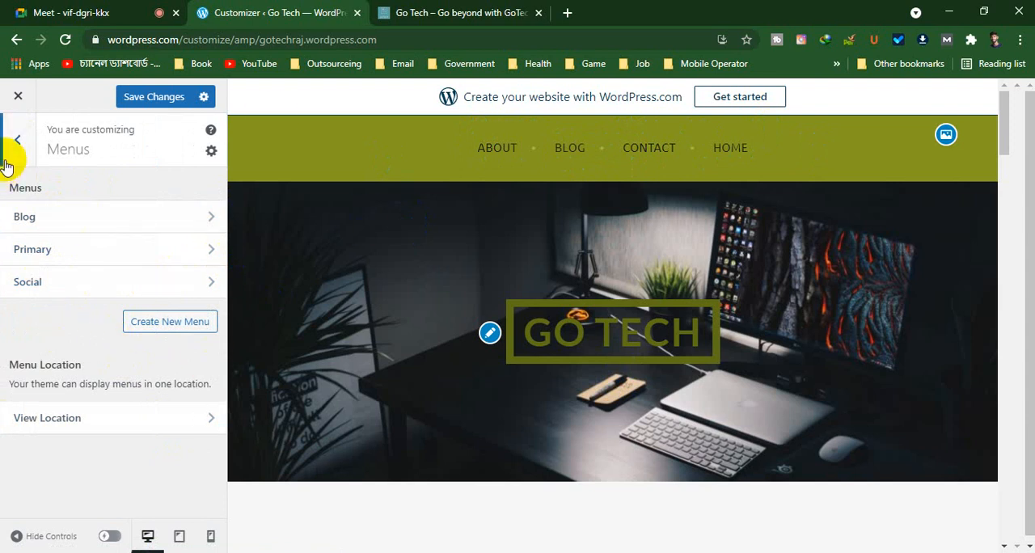
pyautogui.click(14, 138)
# Open the Widgets section and examine the page preview down to the footer where the footer widgets are placed
pyautogui.click(107, 343)
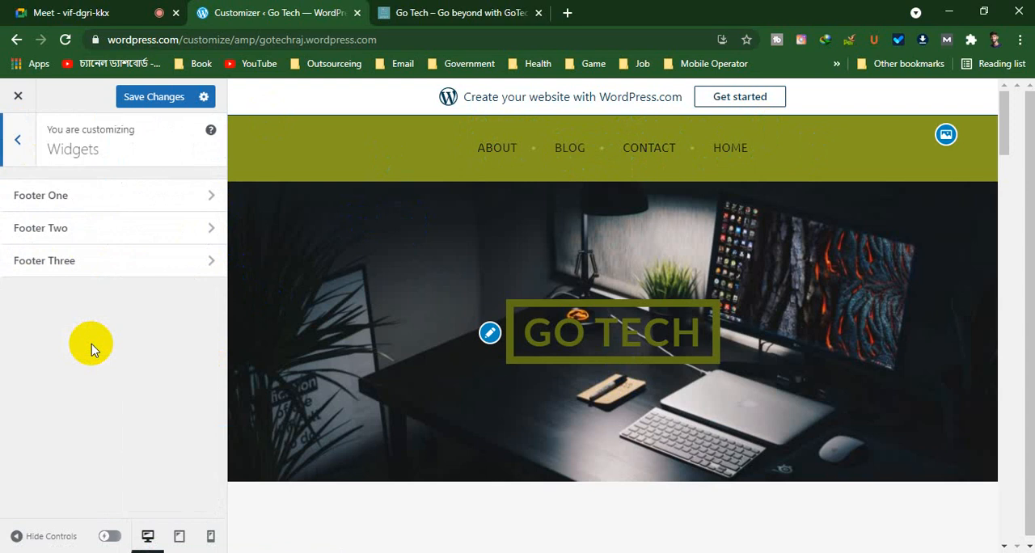
pyautogui.scroll(-5, 703, 370)
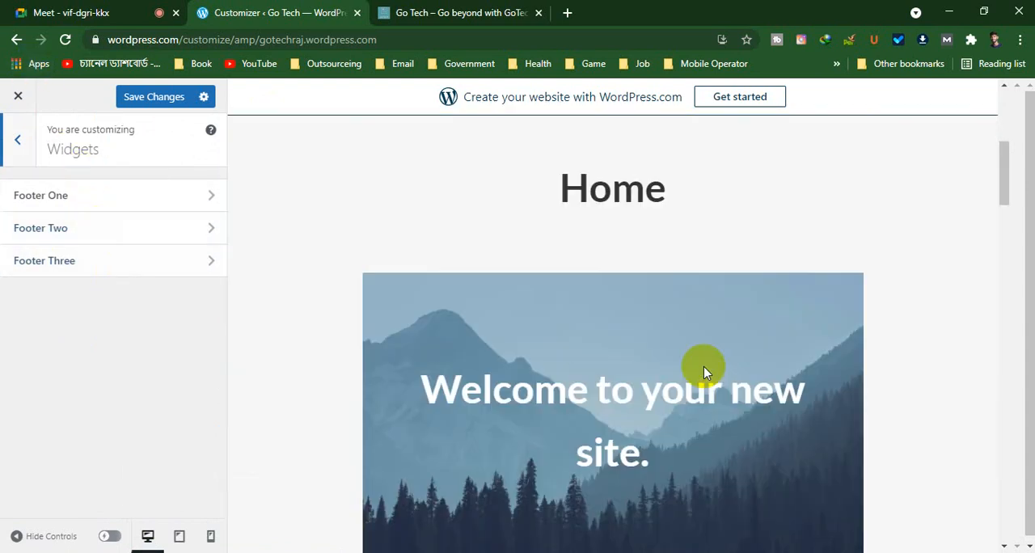
pyautogui.scroll(-20, 703, 371)
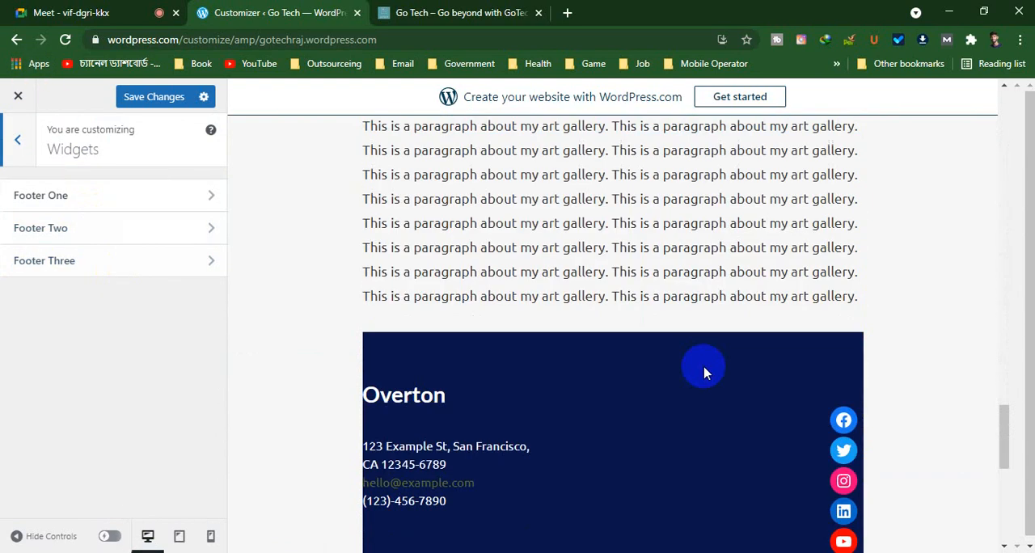
pyautogui.scroll(-5, 704, 372)
pyautogui.scroll(4, 702, 369)
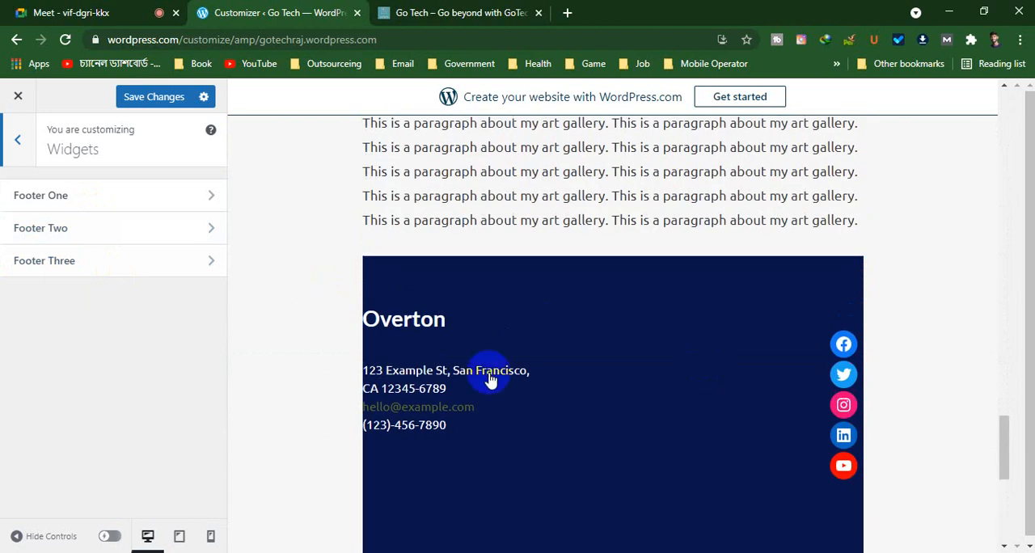
pyautogui.scroll(-5, 518, 396)
pyautogui.scroll(3, 503, 363)
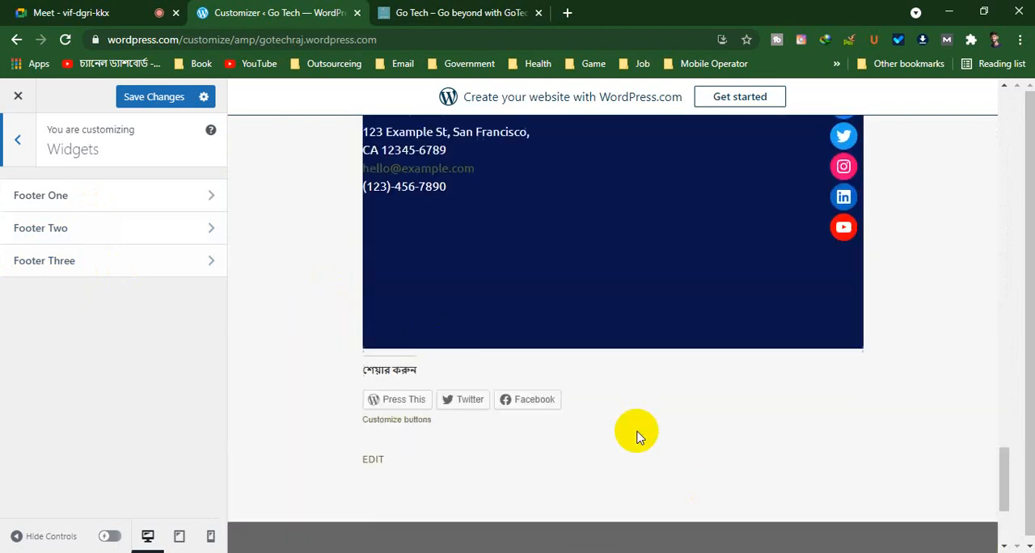
pyautogui.scroll(-3, 636, 437)
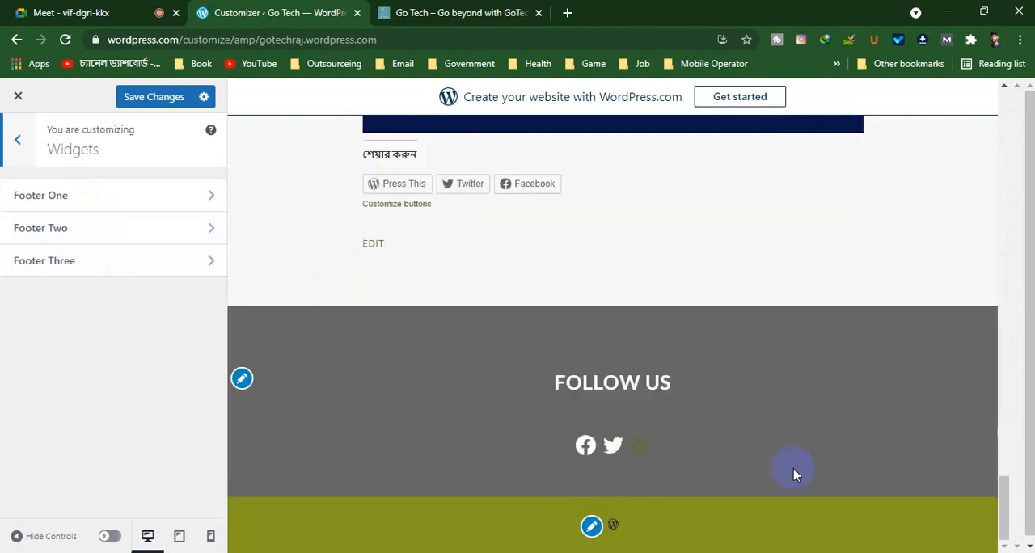
# Open the Footer One widget area and bring up the list of widgets that can be added
pyautogui.click(201, 198)
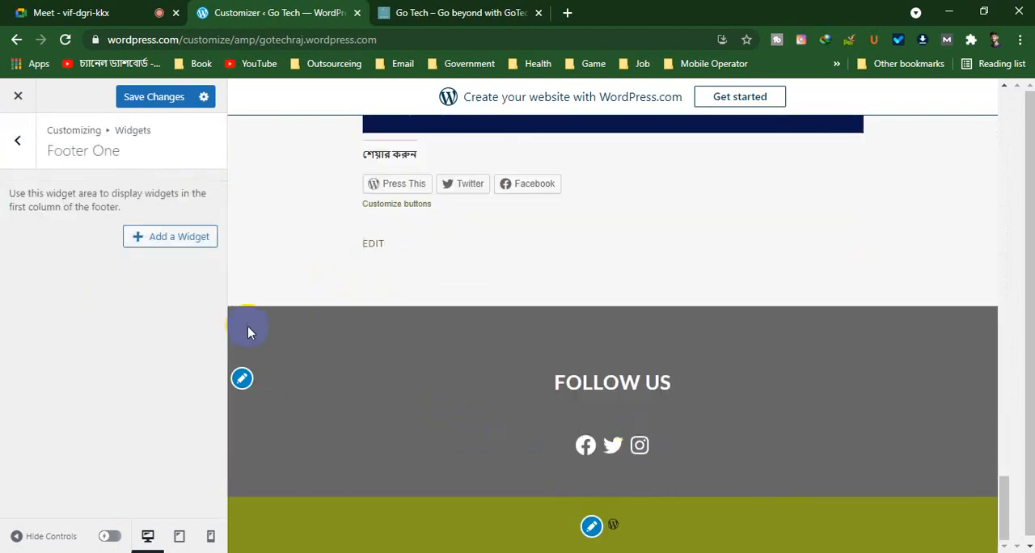
pyautogui.click(161, 242)
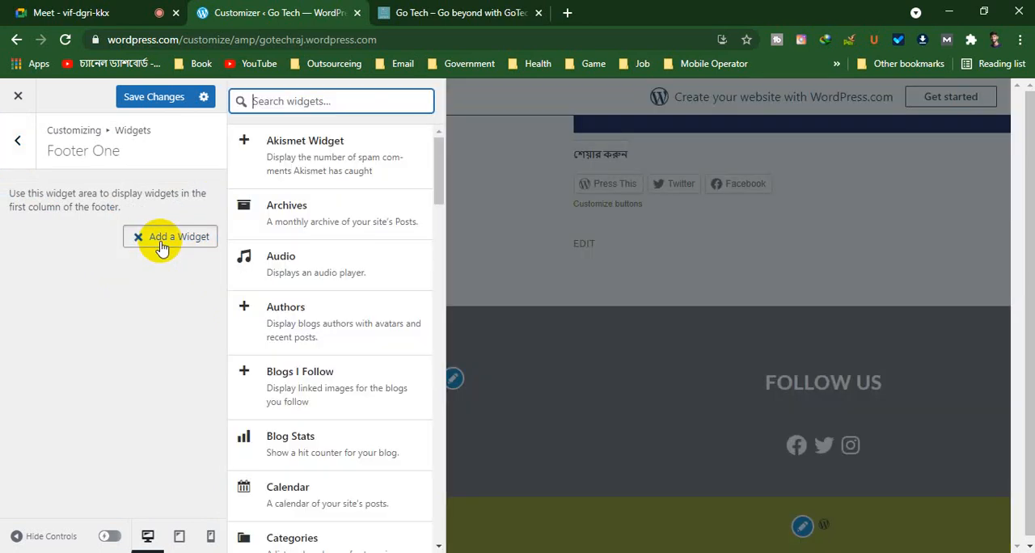
pyautogui.click(149, 285)
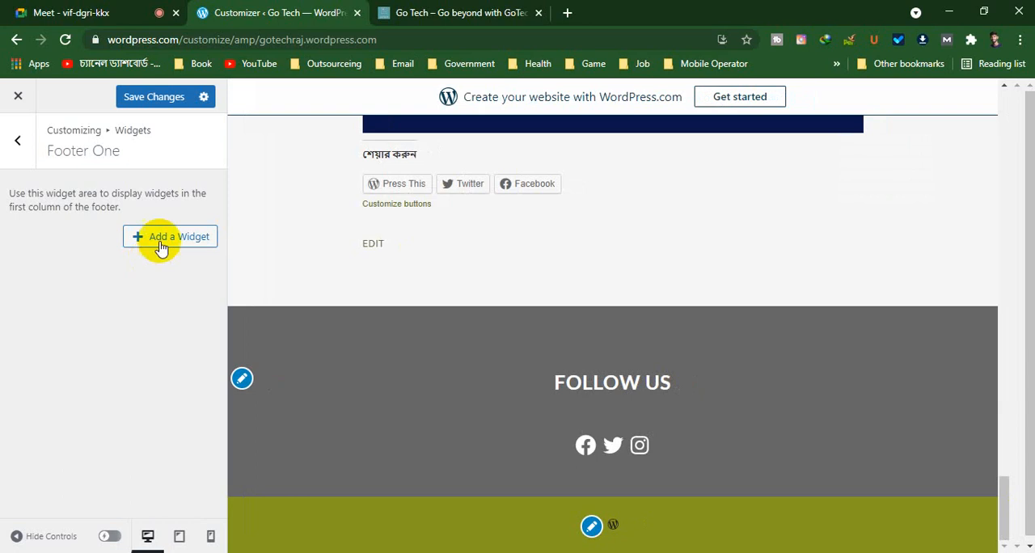
pyautogui.click(164, 241)
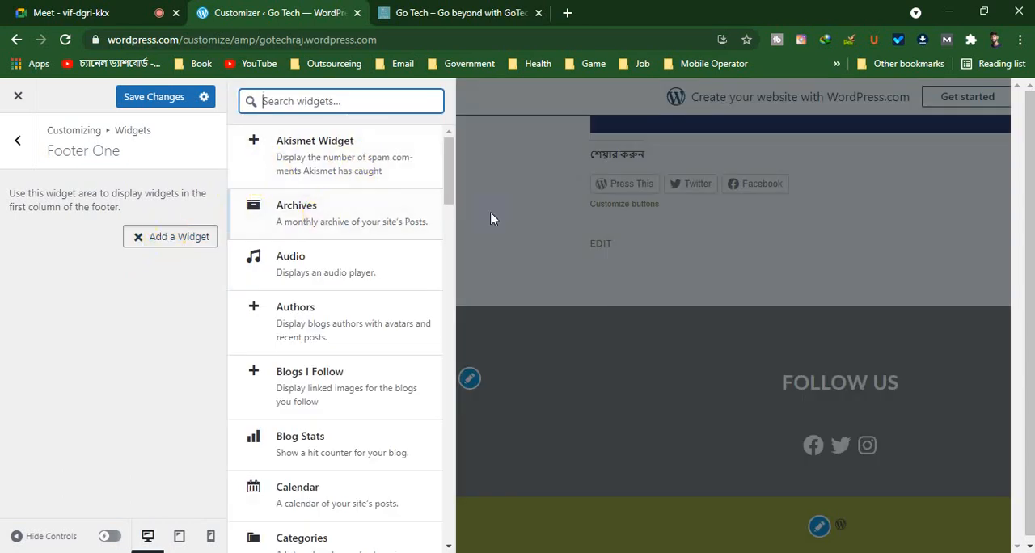
# Examine the available widgets from Akismet Widget to Video, and return to the customizer list without adding any
pyautogui.scroll(-1, 342, 277)
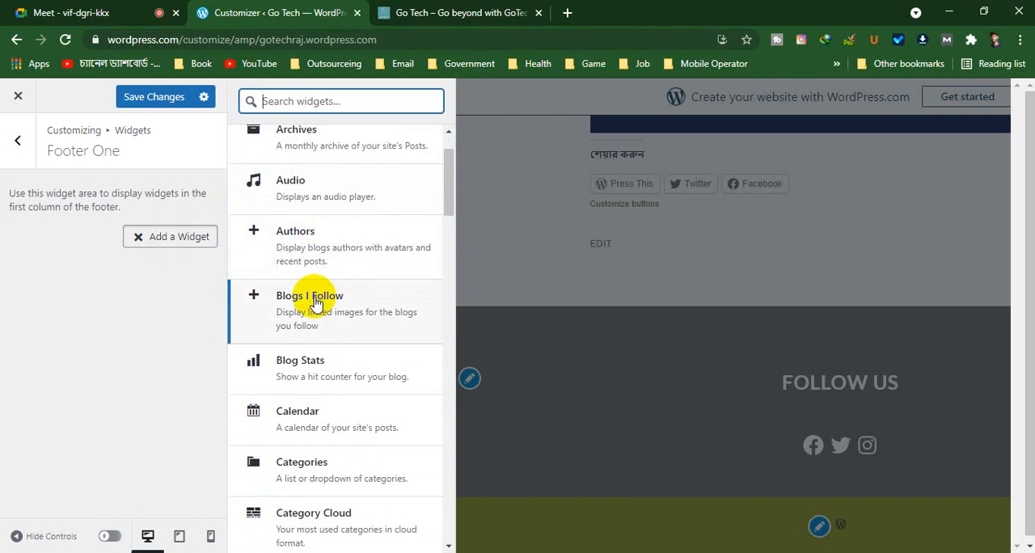
pyautogui.scroll(-1, 315, 303)
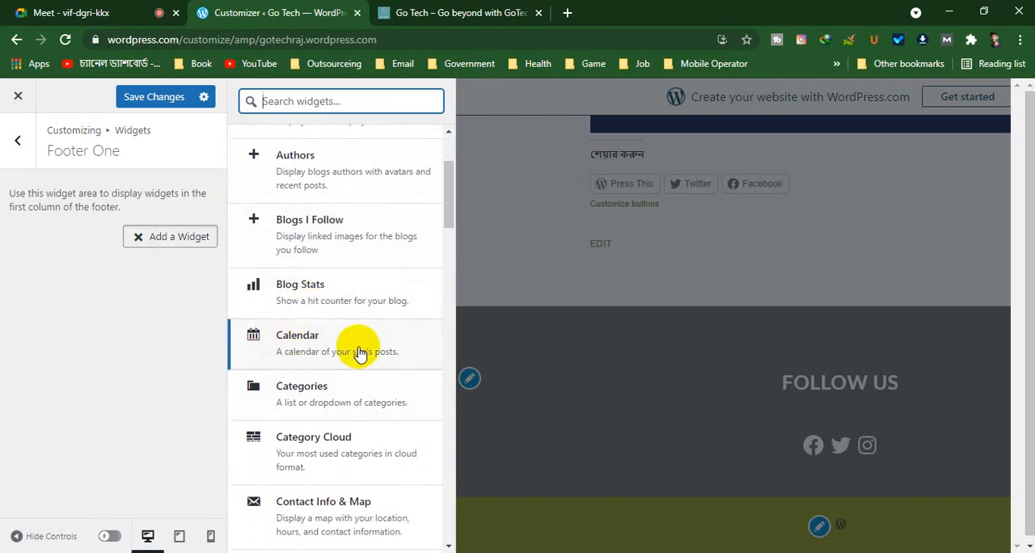
pyautogui.scroll(-2, 324, 356)
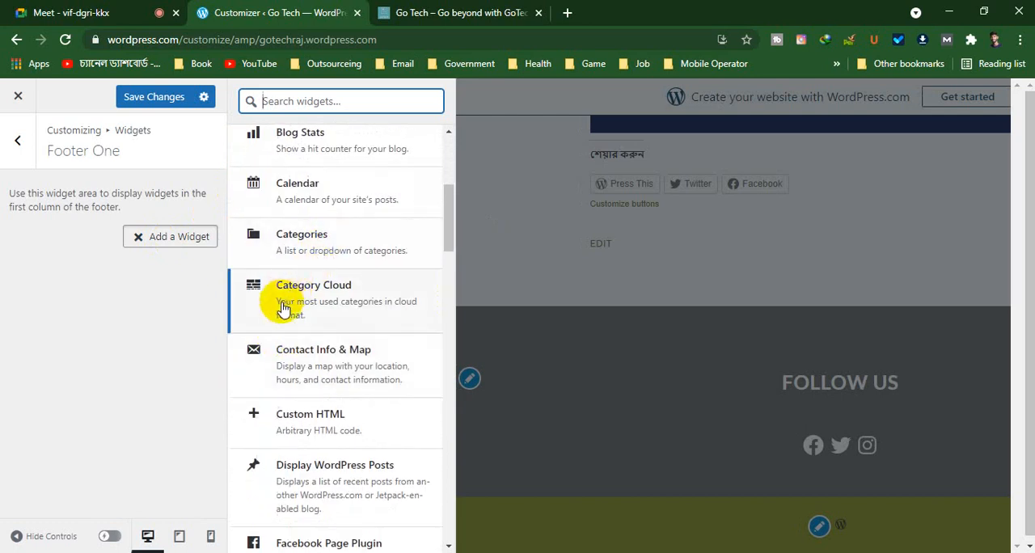
pyautogui.scroll(-2, 296, 353)
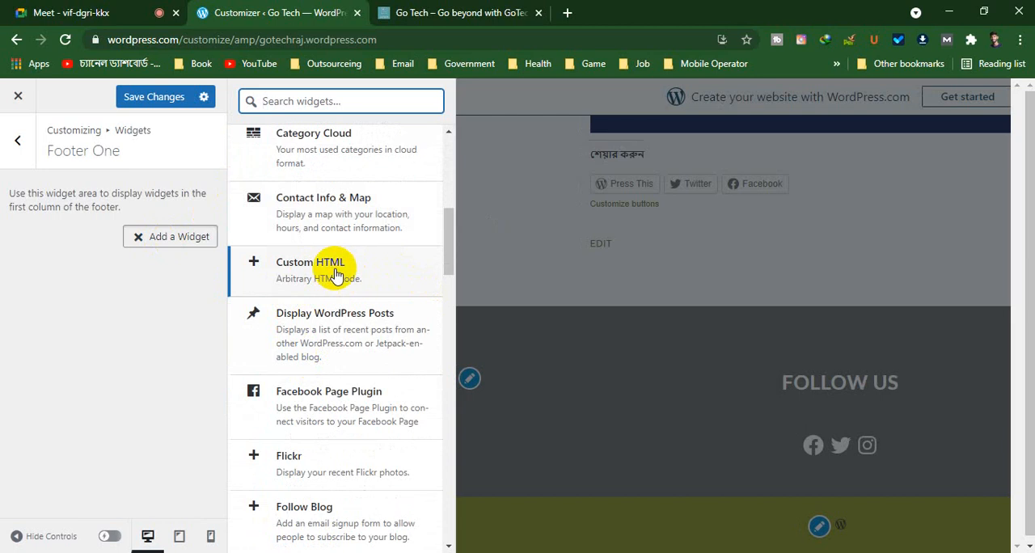
pyautogui.scroll(-1, 335, 275)
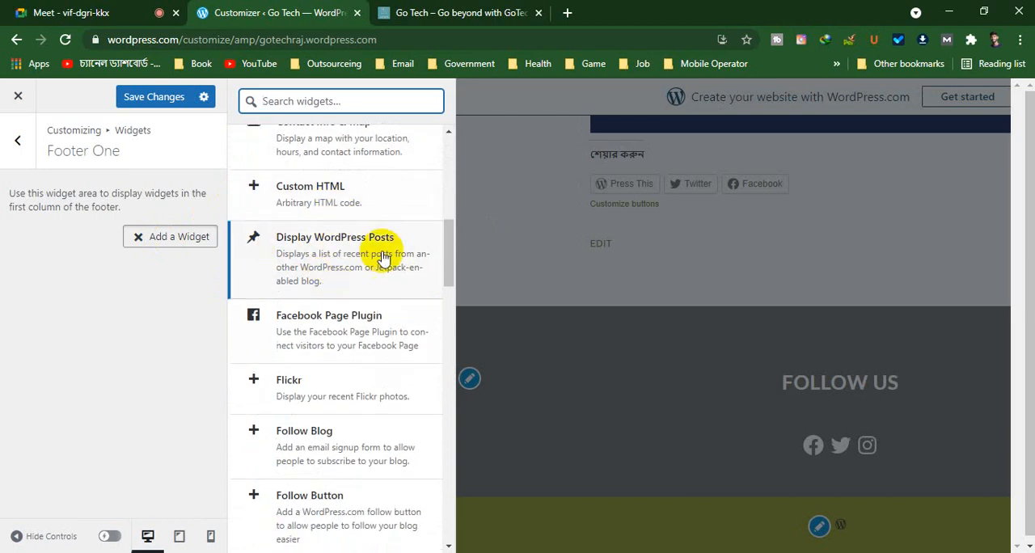
pyautogui.scroll(-1, 340, 277)
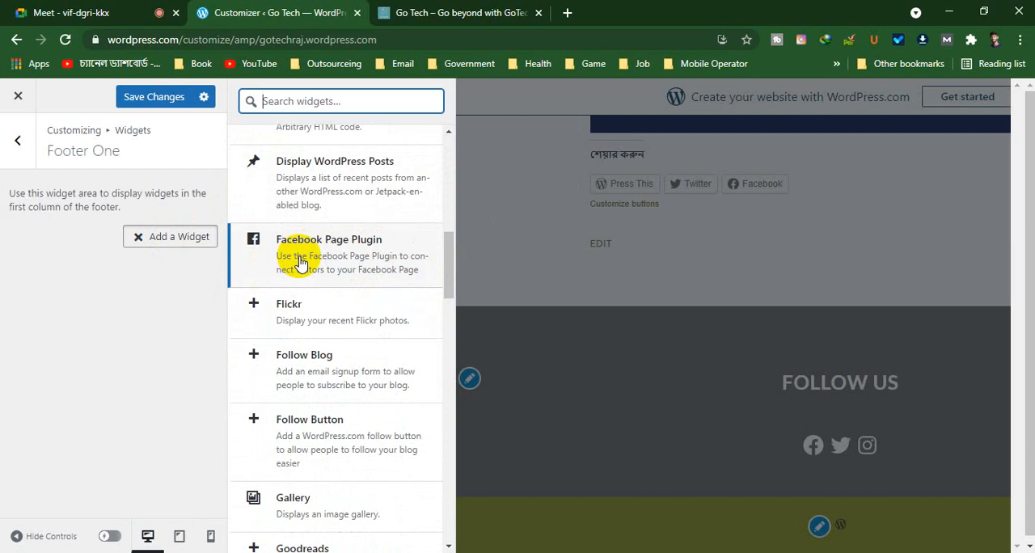
pyautogui.scroll(-1, 299, 263)
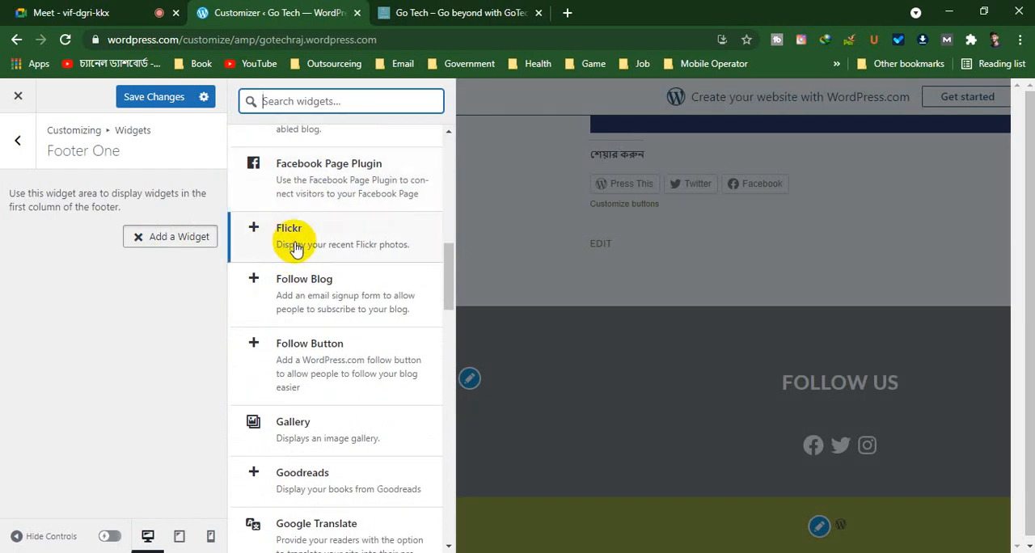
pyautogui.scroll(-1, 303, 283)
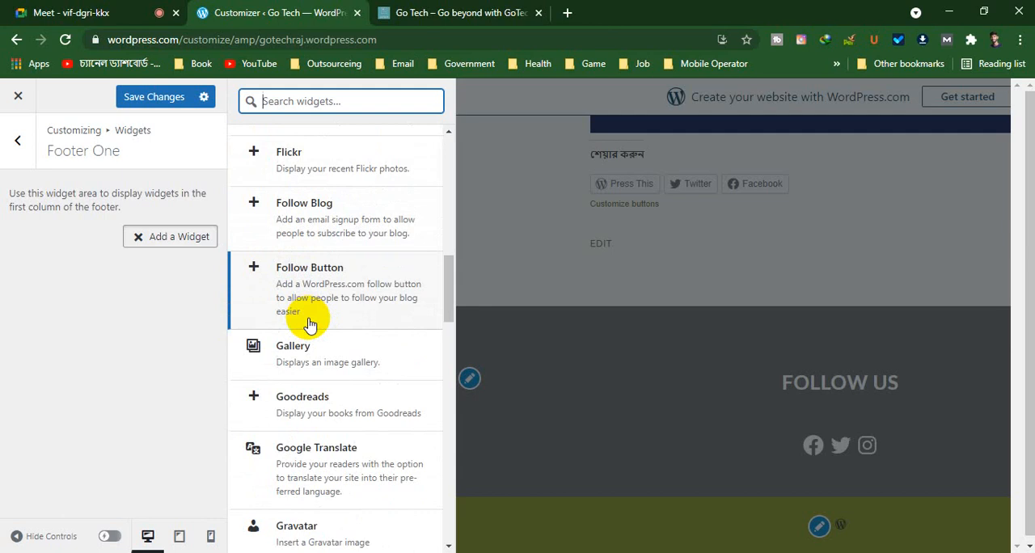
pyautogui.scroll(-1, 308, 323)
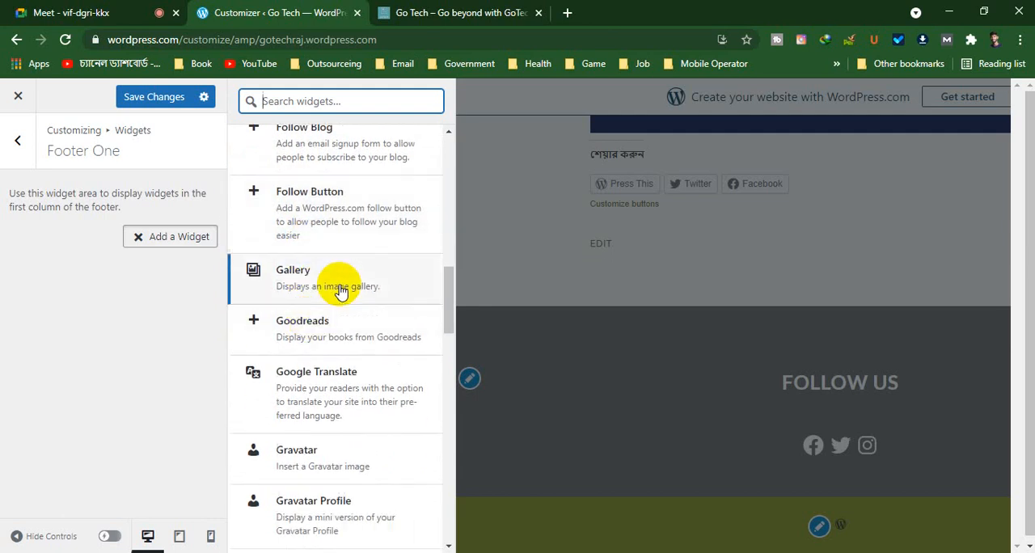
pyautogui.scroll(-1, 334, 338)
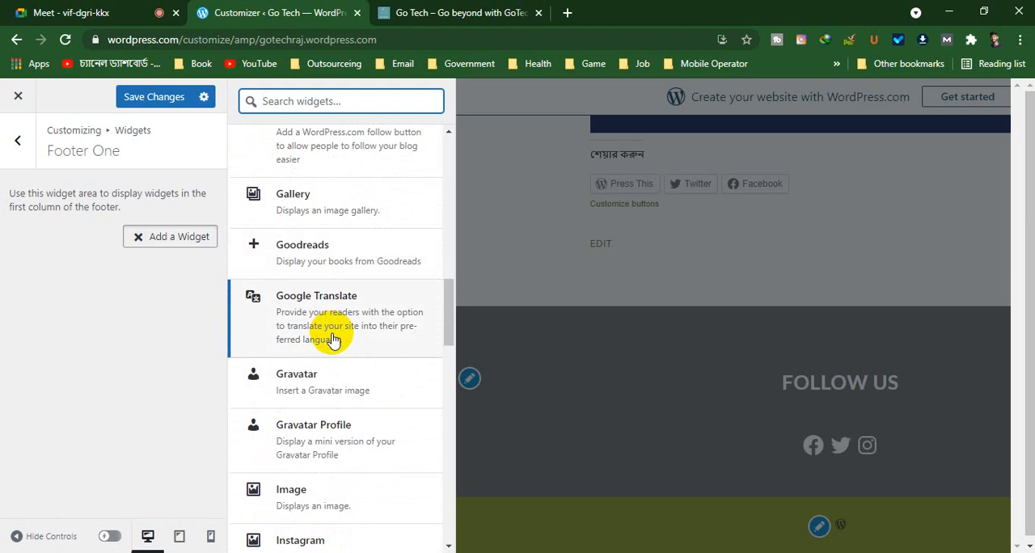
pyautogui.scroll(-1, 323, 323)
pyautogui.scroll(-2, 313, 340)
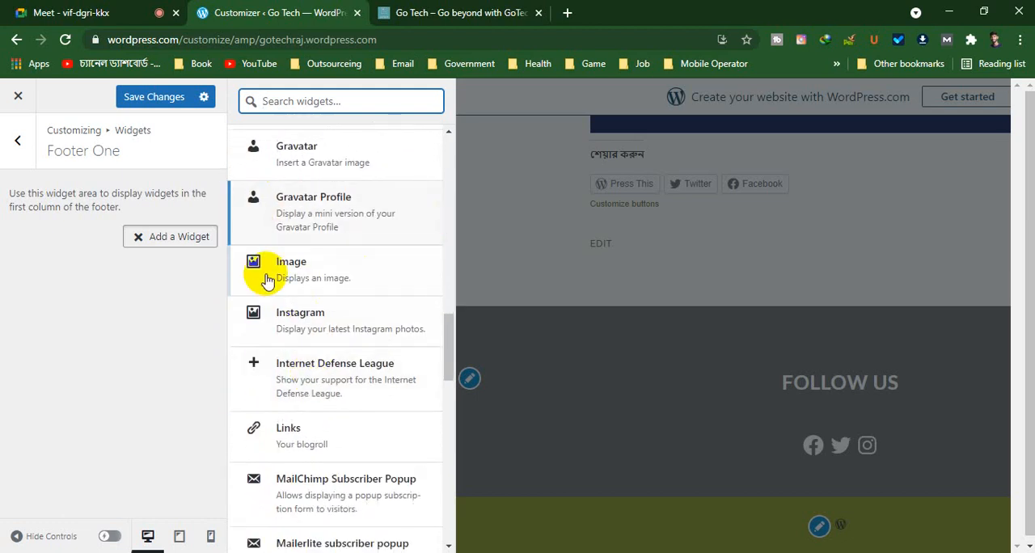
pyautogui.scroll(-12, 380, 250)
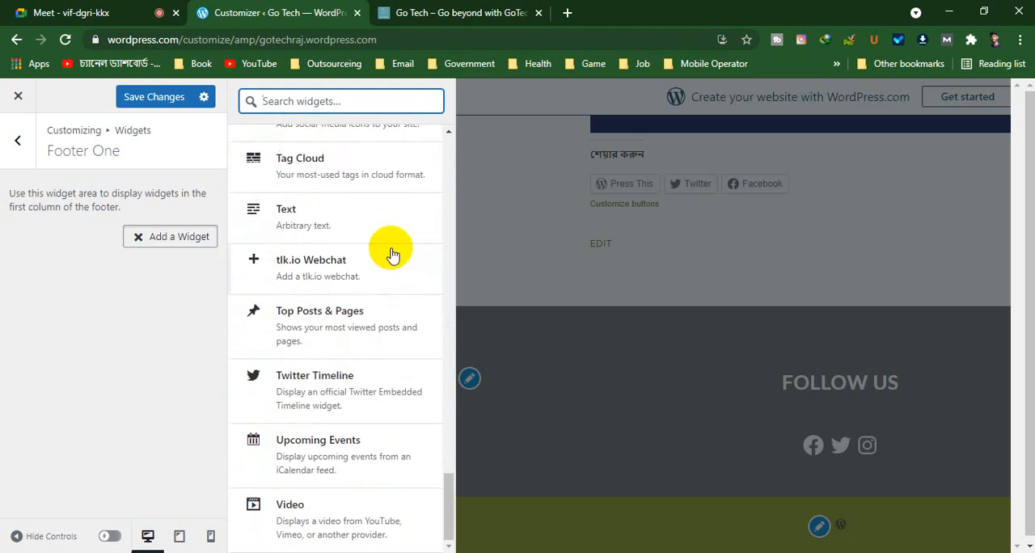
pyautogui.scroll(15, 353, 424)
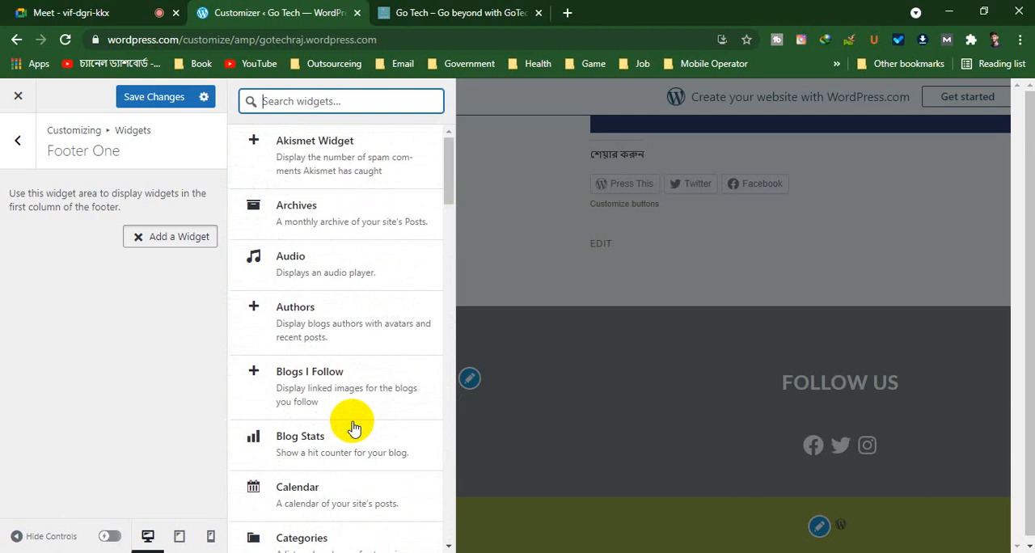
pyautogui.click(22, 144)
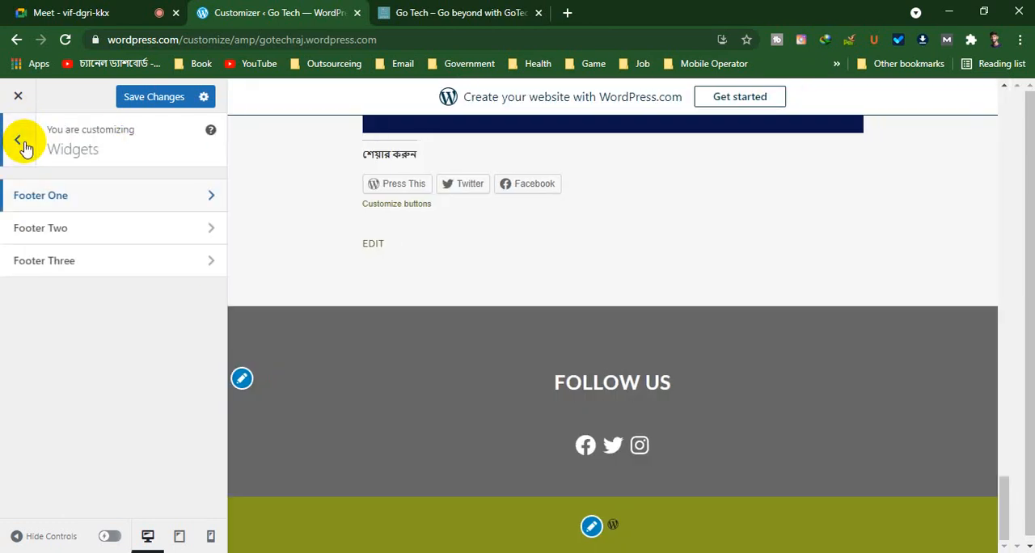
pyautogui.click(20, 142)
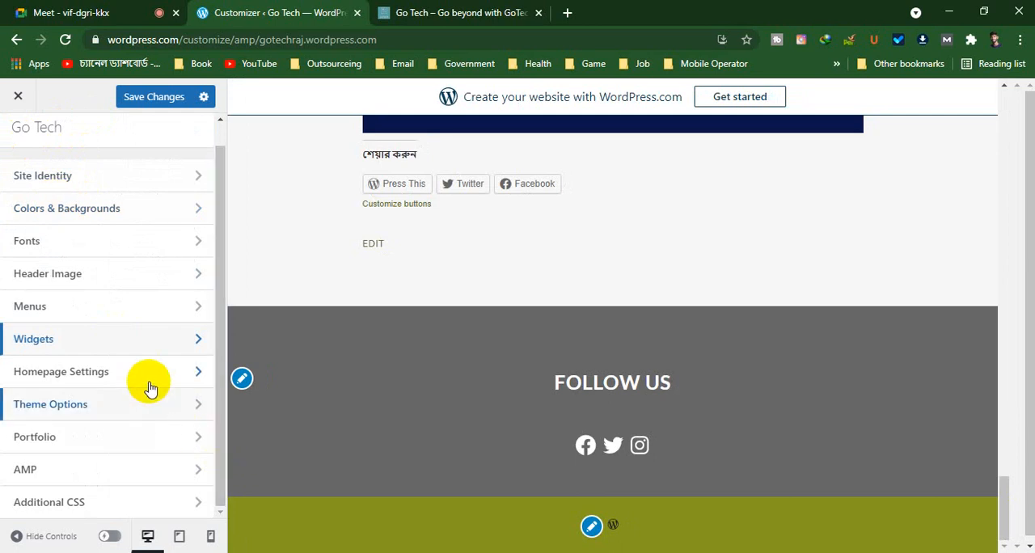
# Open Homepage Settings and examine the welcome banner and latest blog section in the home page preview
pyautogui.click(201, 378)
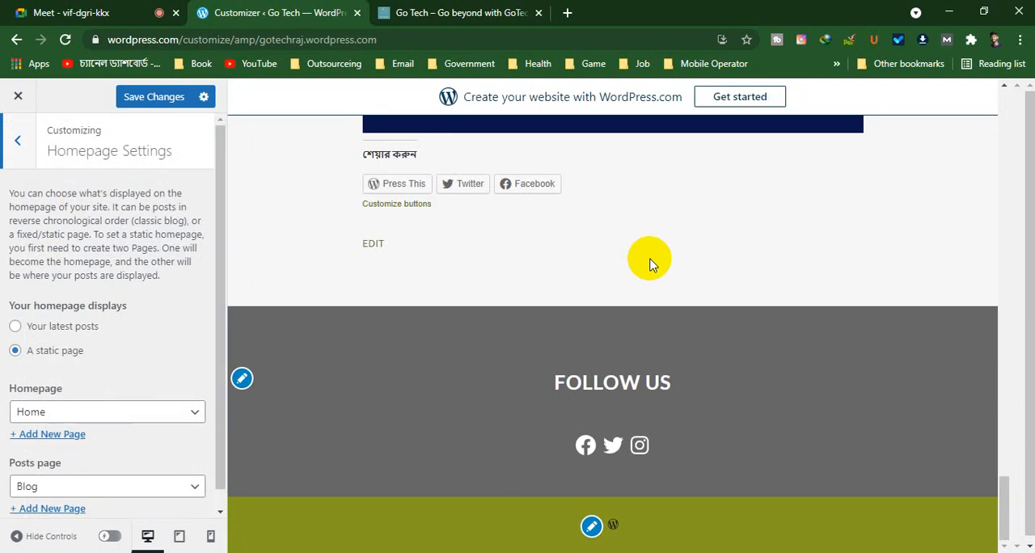
pyautogui.scroll(20, 651, 264)
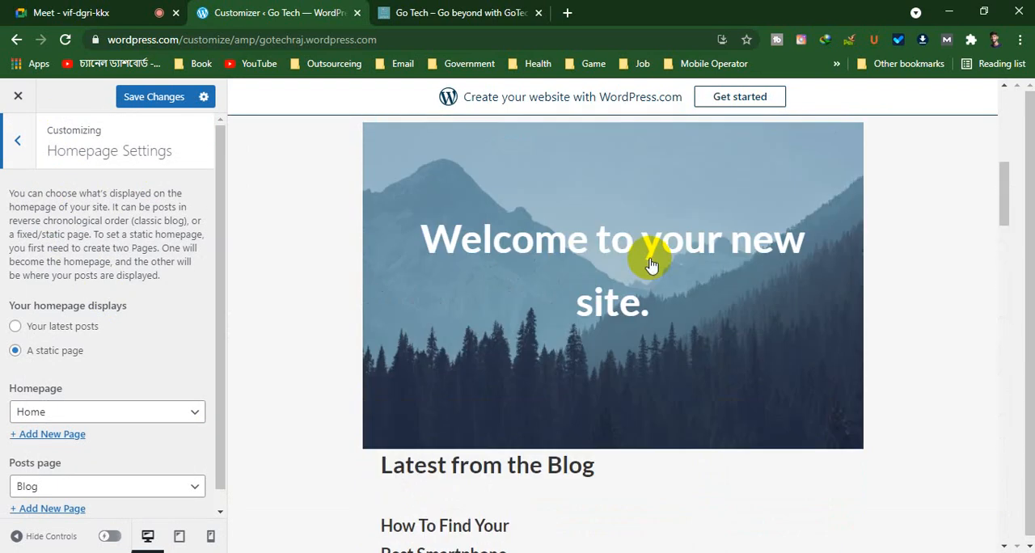
pyautogui.scroll(-4, 630, 384)
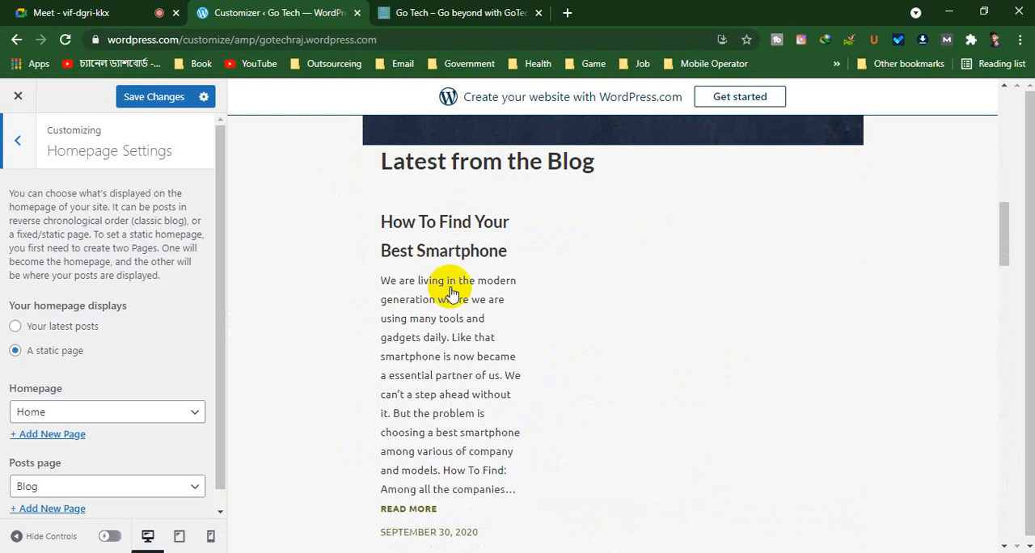
pyautogui.scroll(3, 450, 291)
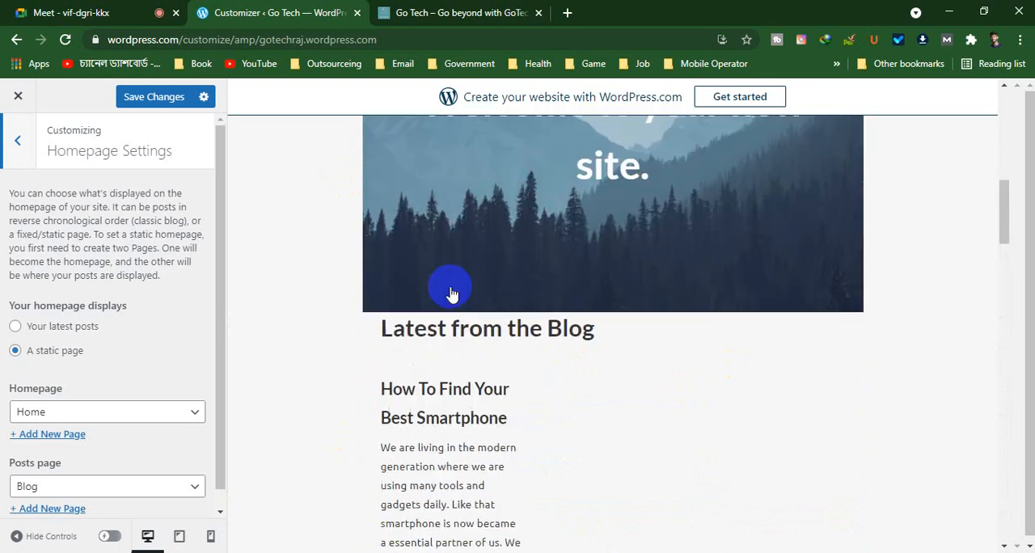
pyautogui.scroll(-1, 455, 339)
pyautogui.scroll(-3, 455, 340)
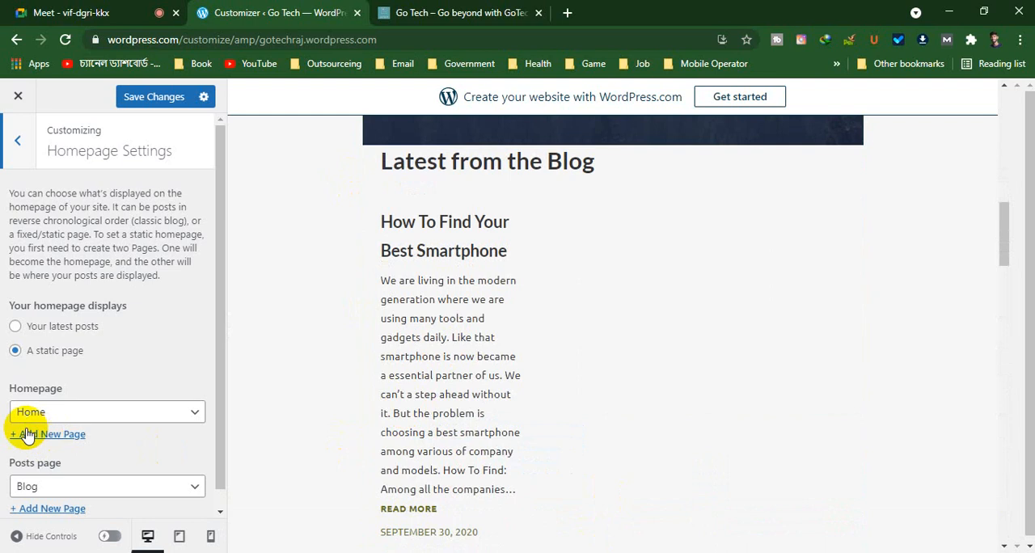
# Review the page choices for the Homepage and Posts page settings, leaving both selections as they are
pyautogui.scroll(-1, 76, 427)
pyautogui.click(140, 392)
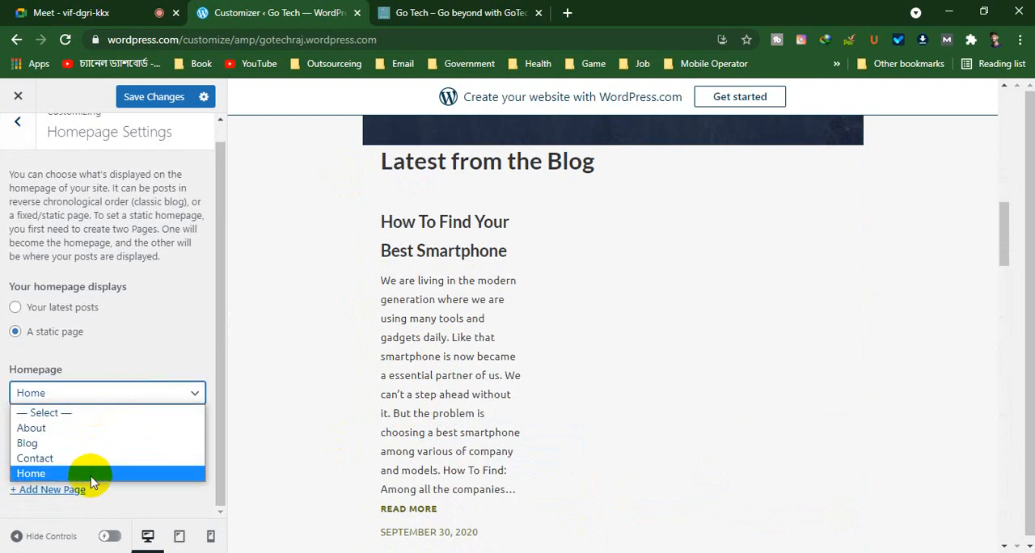
pyautogui.click(146, 354)
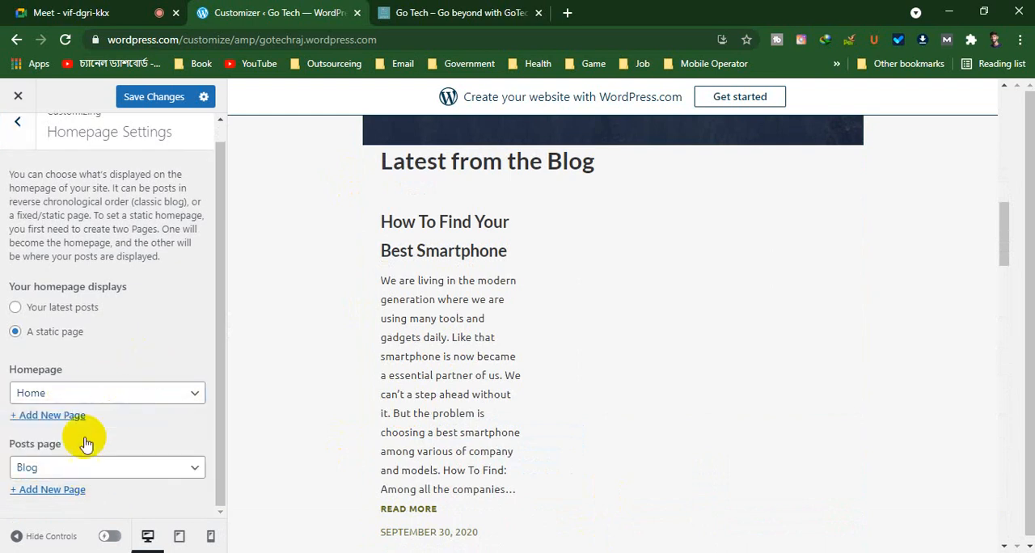
pyautogui.click(51, 473)
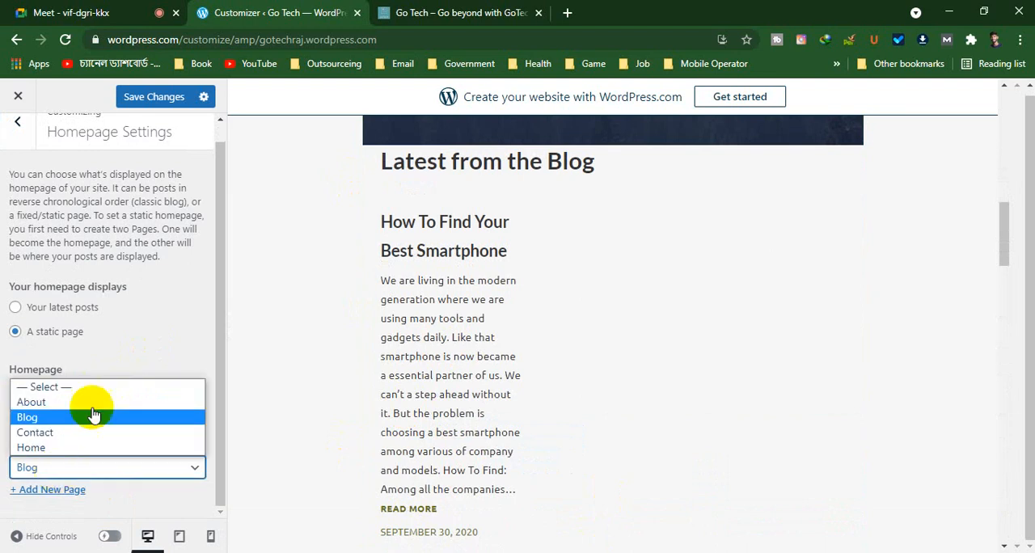
pyautogui.click(121, 286)
pyautogui.click(98, 468)
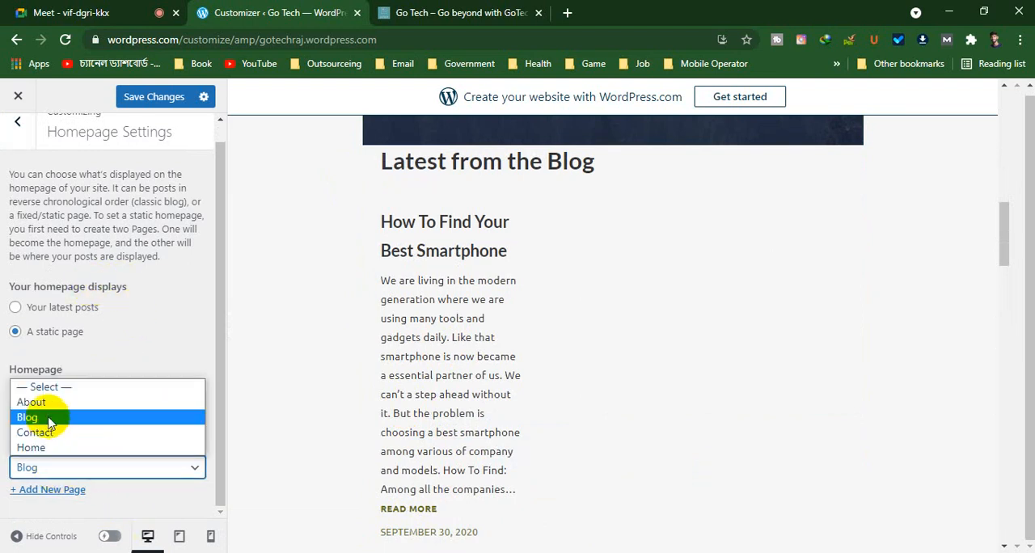
pyautogui.click(145, 327)
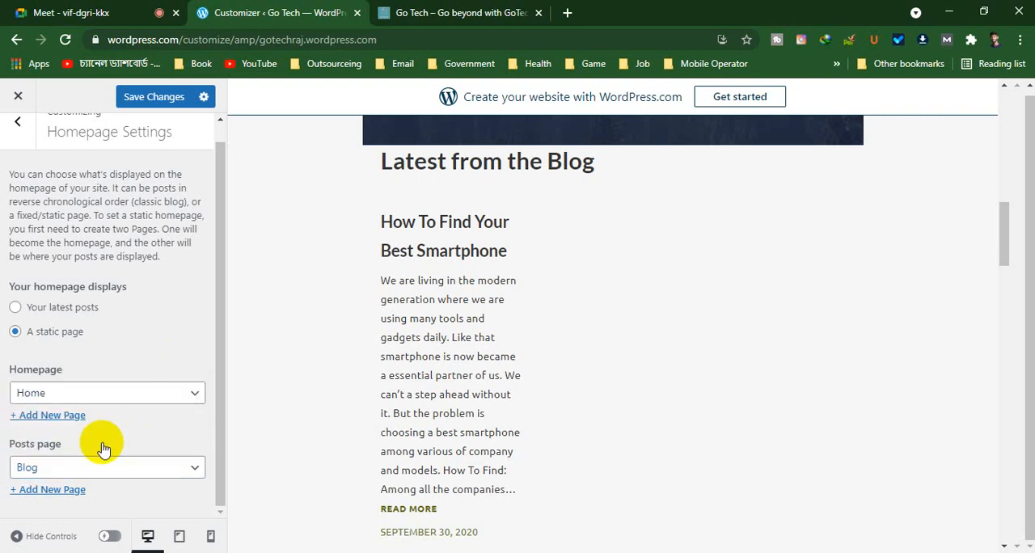
# Add a new page named acd as the static homepage, and check its title in the page preview
pyautogui.click(66, 415)
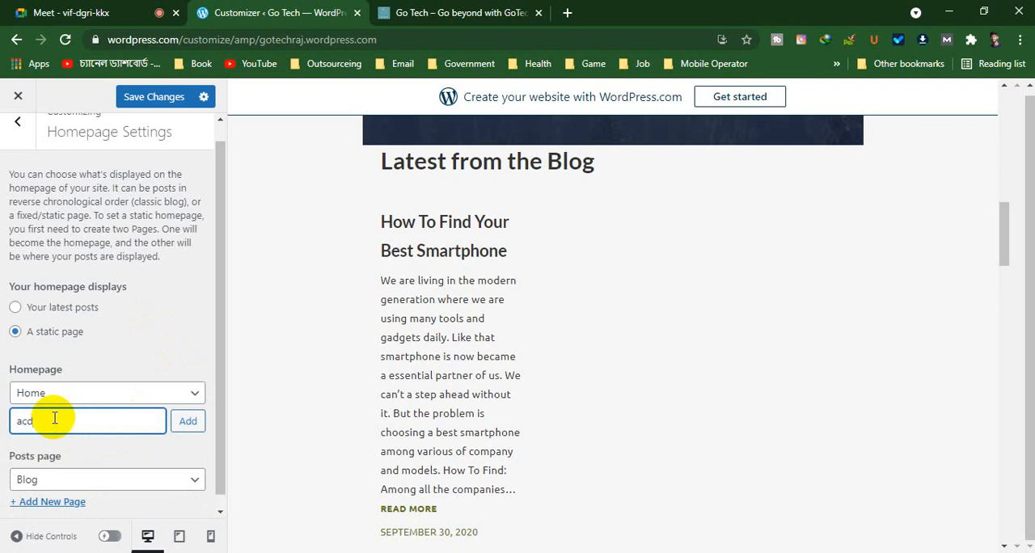
pyautogui.click(191, 429)
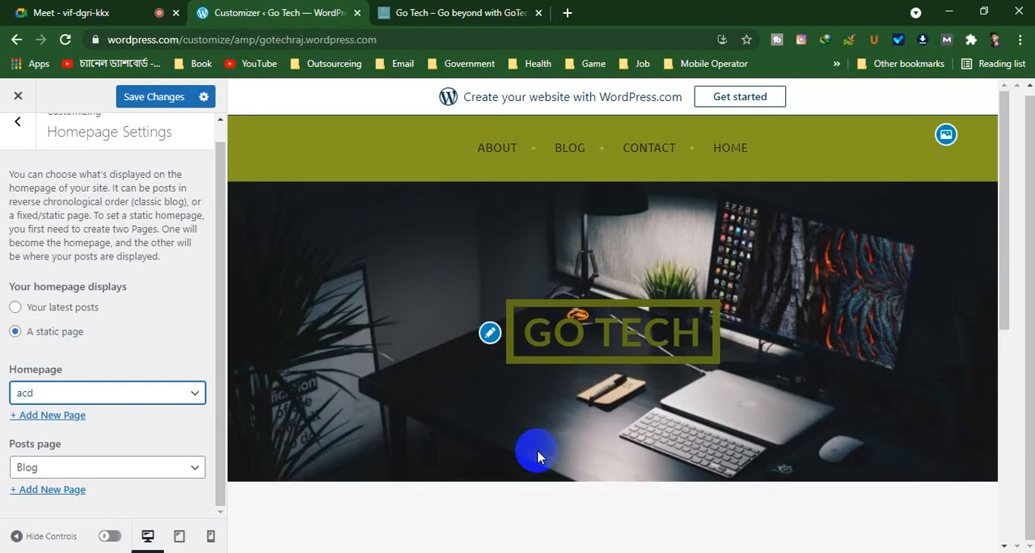
pyautogui.scroll(-5, 674, 321)
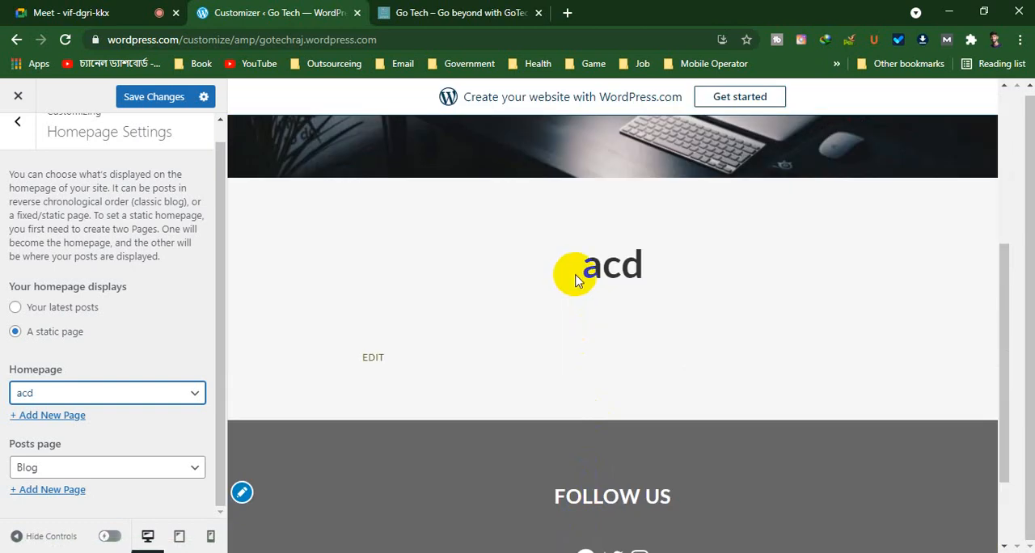
pyautogui.click(683, 257)
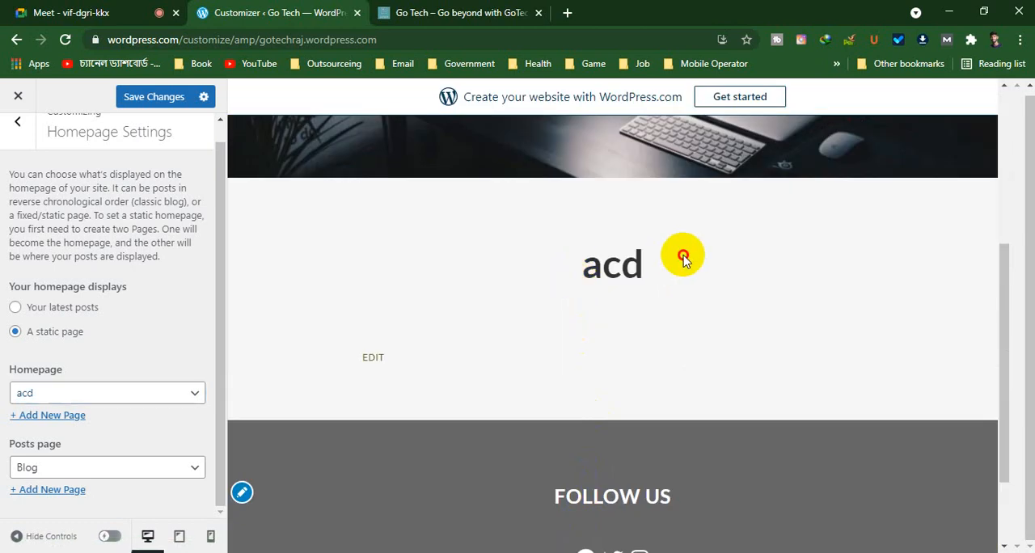
pyautogui.moveTo(683, 257); pyautogui.dragTo(548, 267)
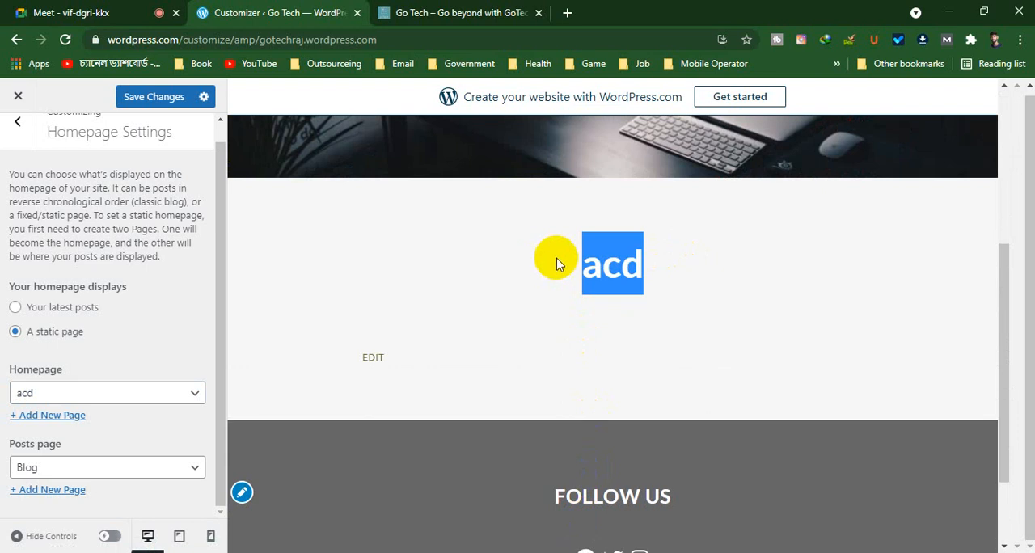
# Set the static homepage to the Home page and check its title in the page preview
pyautogui.click(185, 396)
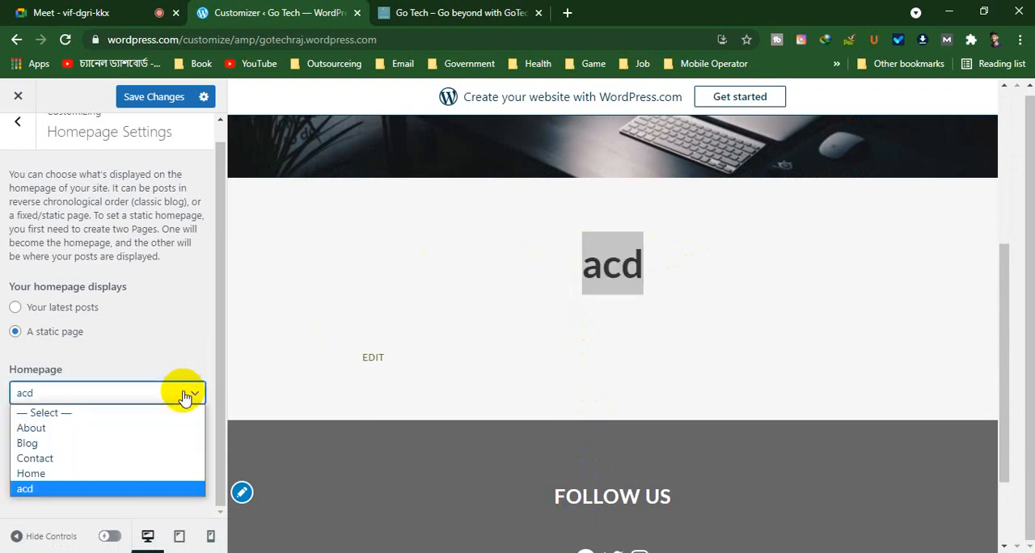
pyautogui.click(40, 473)
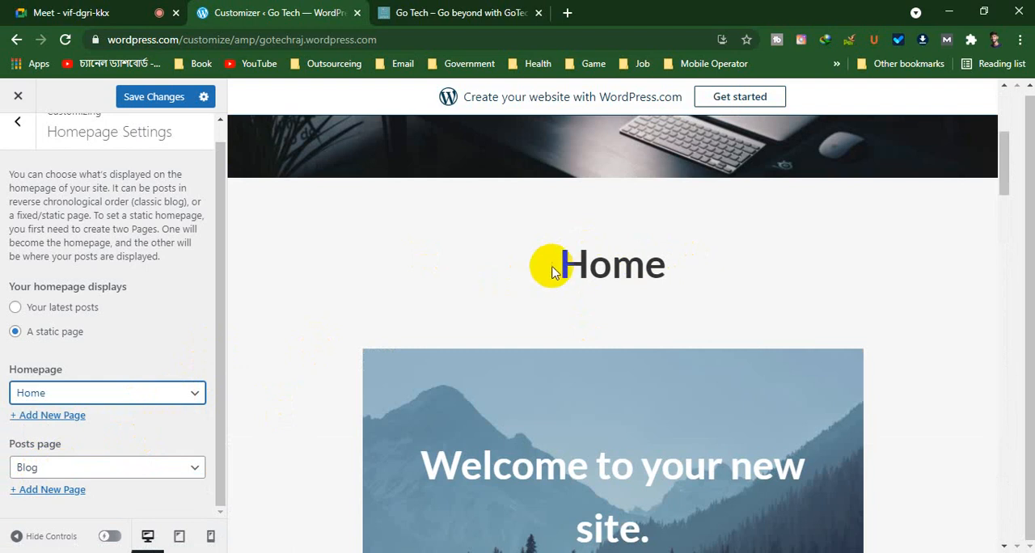
pyautogui.moveTo(560, 265); pyautogui.dragTo(789, 260)
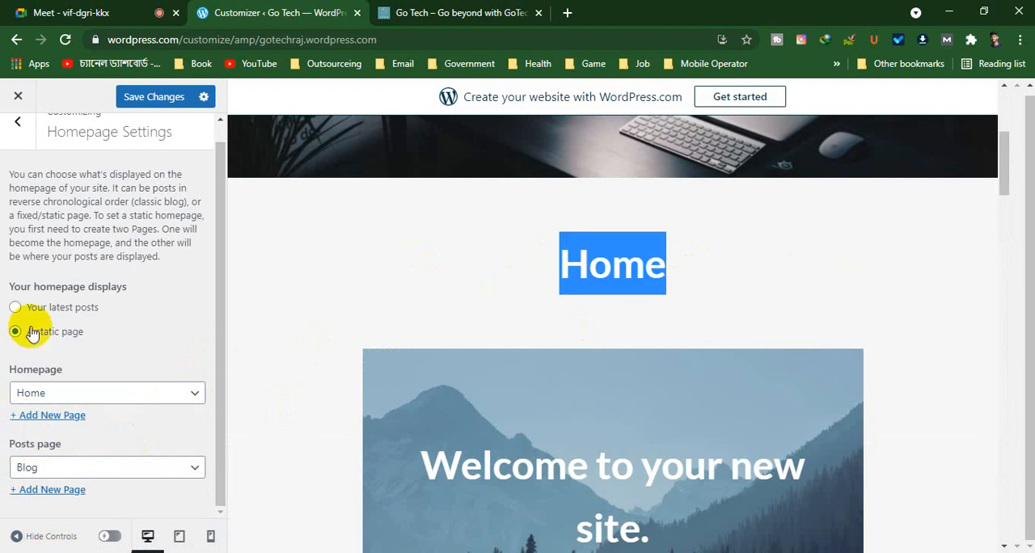
# Keep Blog as the Posts page and examine the latest blog section and gallery in the home page preview
pyautogui.click(111, 469)
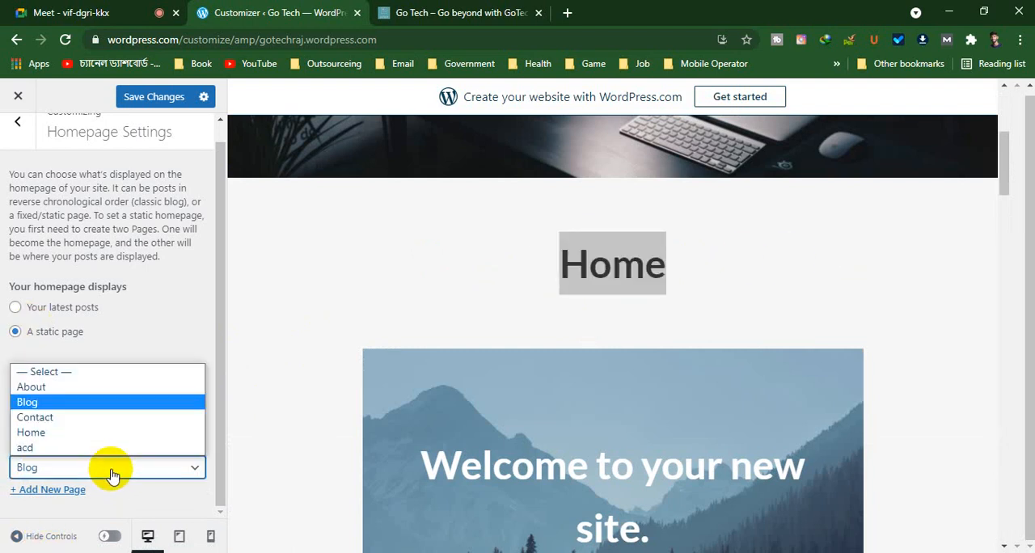
pyautogui.click(99, 404)
pyautogui.scroll(-7, 526, 372)
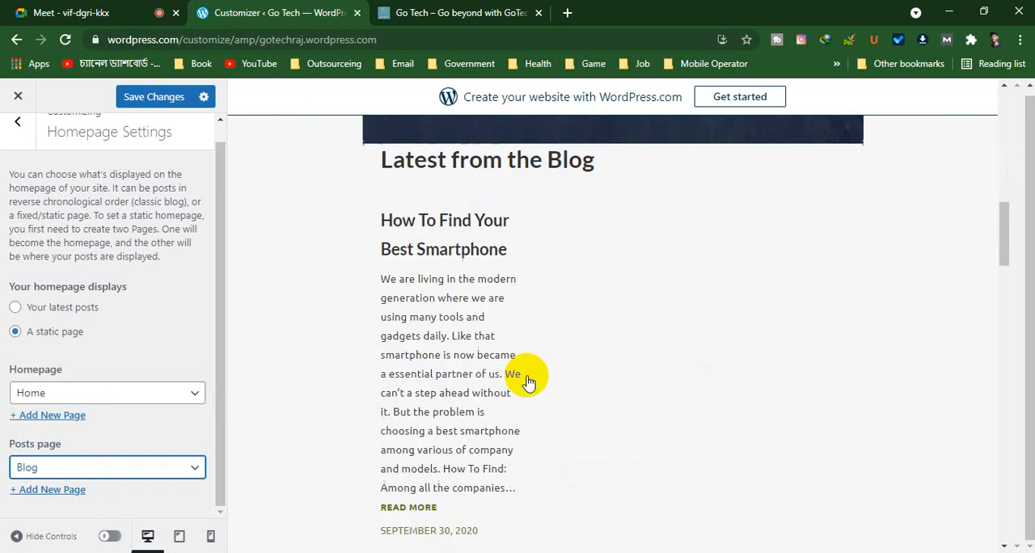
pyautogui.scroll(-10, 381, 407)
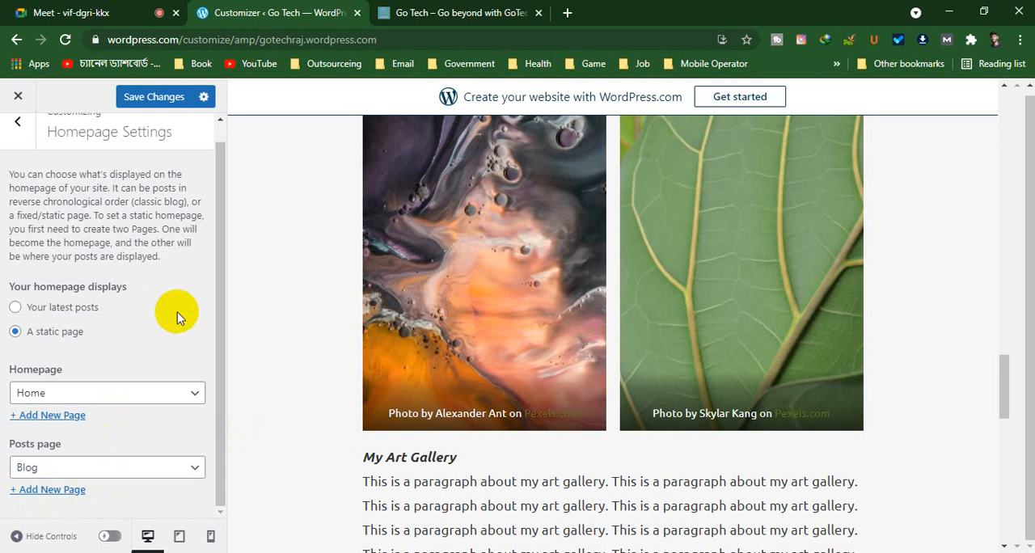
pyautogui.scroll(1, 161, 299)
# Open Theme Options and review the portfolio section title and project count choices, keeping 9 projects
pyautogui.click(21, 142)
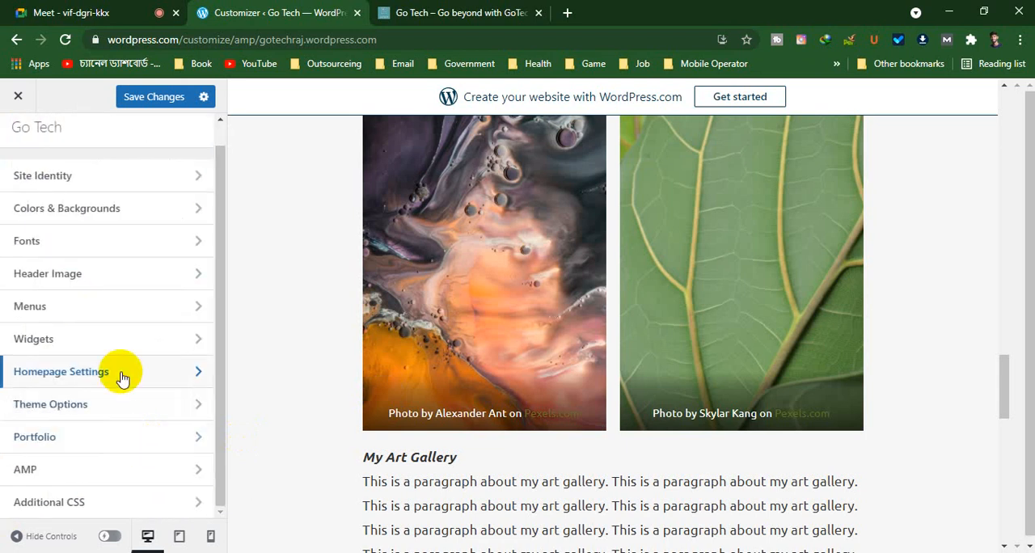
pyautogui.click(94, 408)
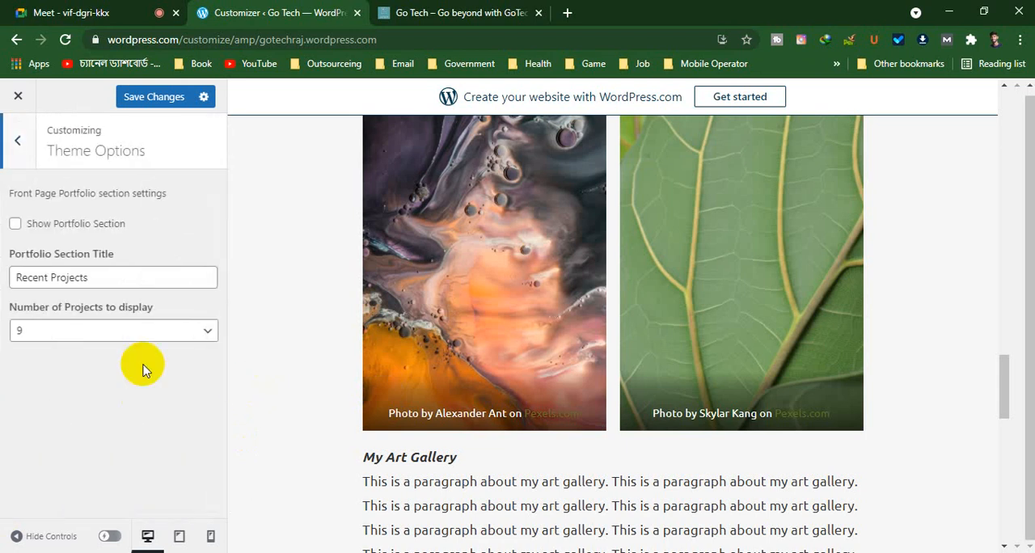
pyautogui.click(108, 329)
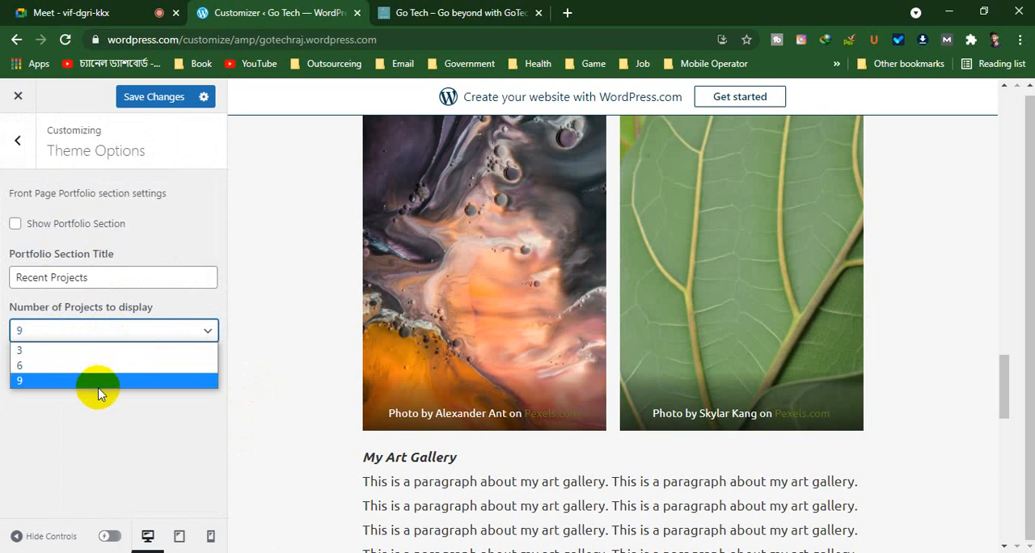
pyautogui.click(52, 381)
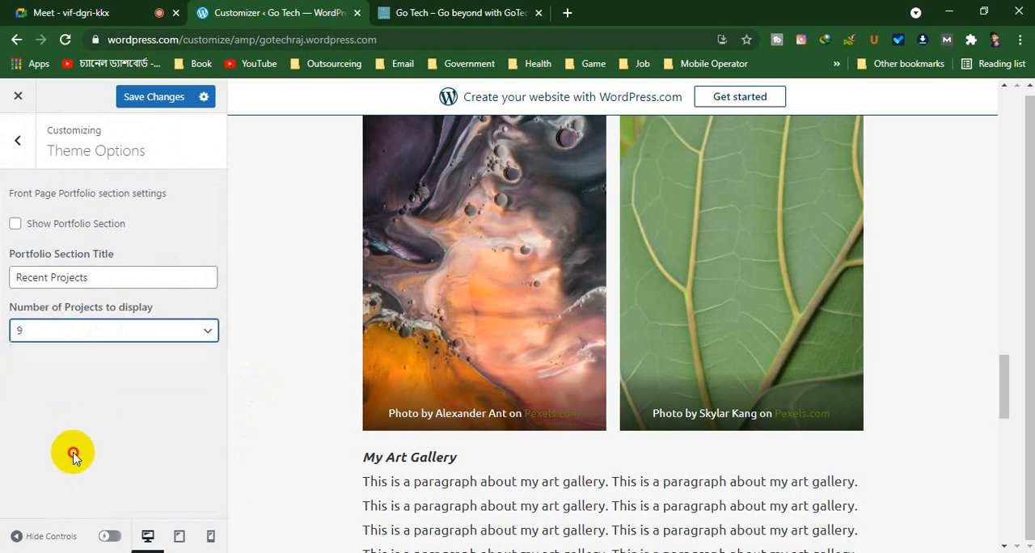
pyautogui.click(109, 270)
pyautogui.click(108, 409)
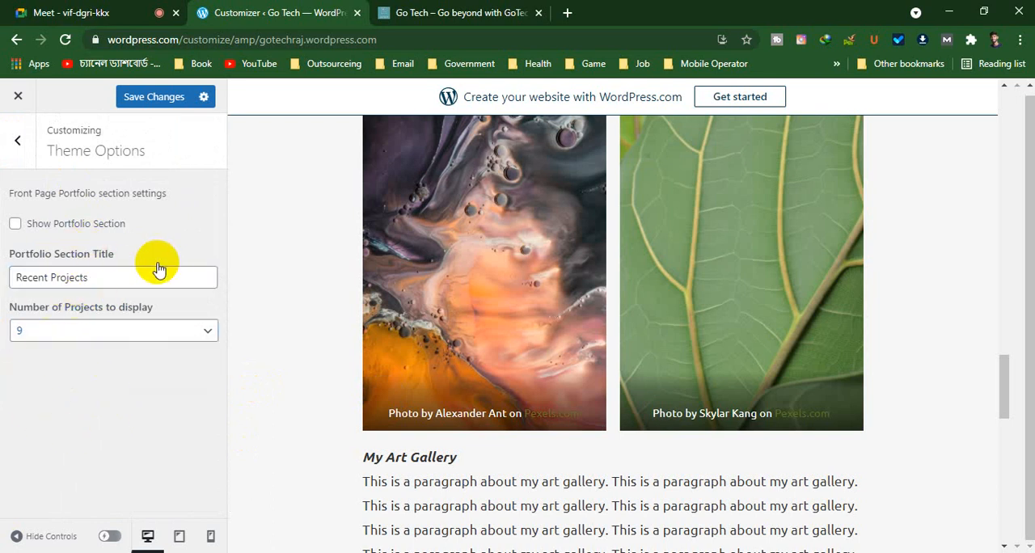
# Examine the image gallery, its My Art Gallery text and the Overton contact section in the home page preview
pyautogui.scroll(-6, 572, 328)
pyautogui.scroll(2, 574, 329)
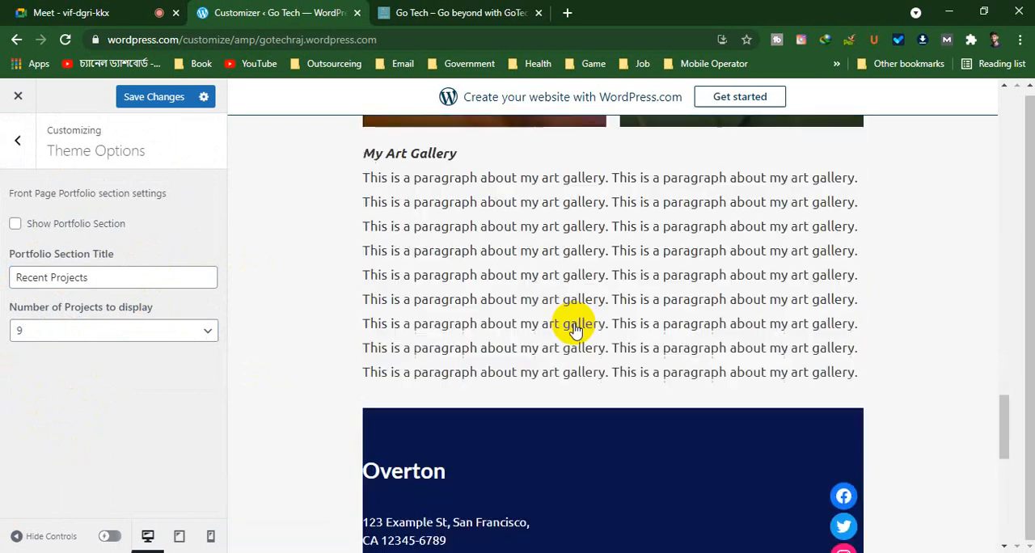
pyautogui.scroll(5, 574, 327)
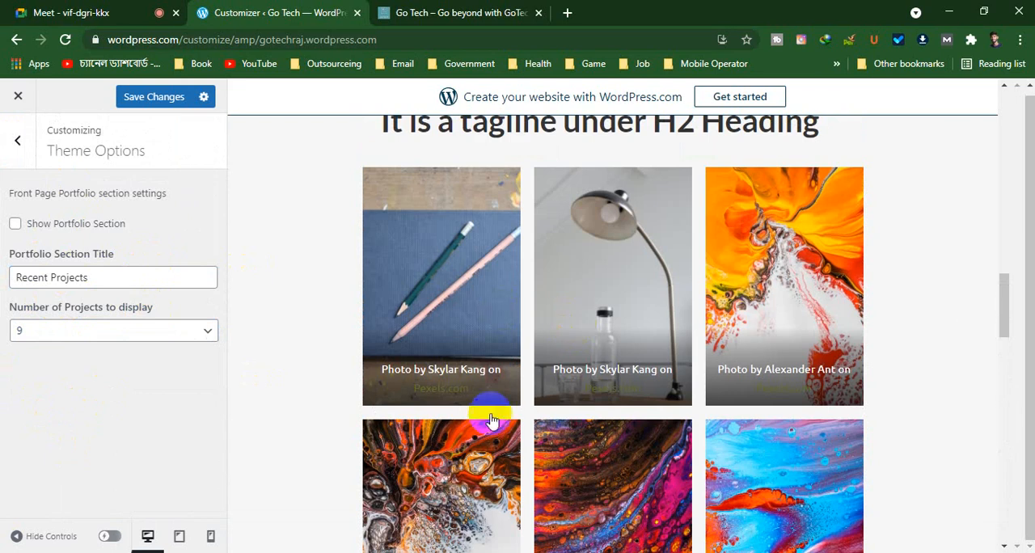
pyautogui.scroll(-2, 485, 409)
pyautogui.scroll(-5, 571, 415)
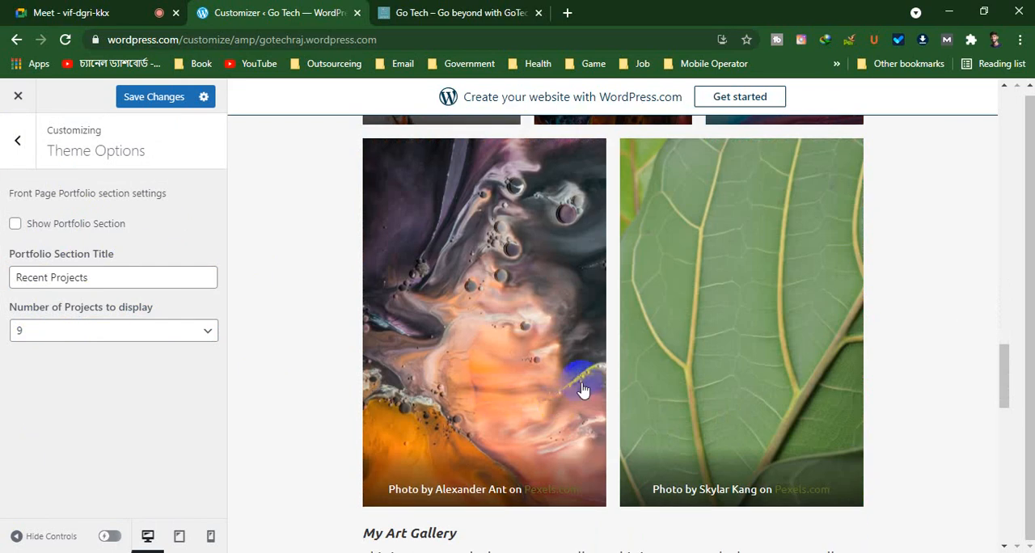
pyautogui.scroll(-5, 668, 369)
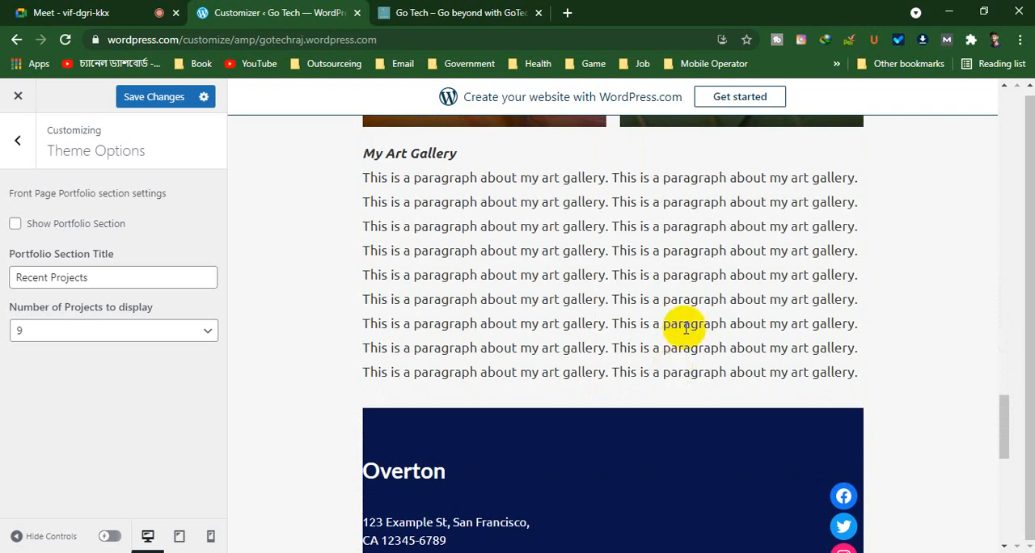
pyautogui.scroll(5, 307, 282)
pyautogui.scroll(2, 720, 348)
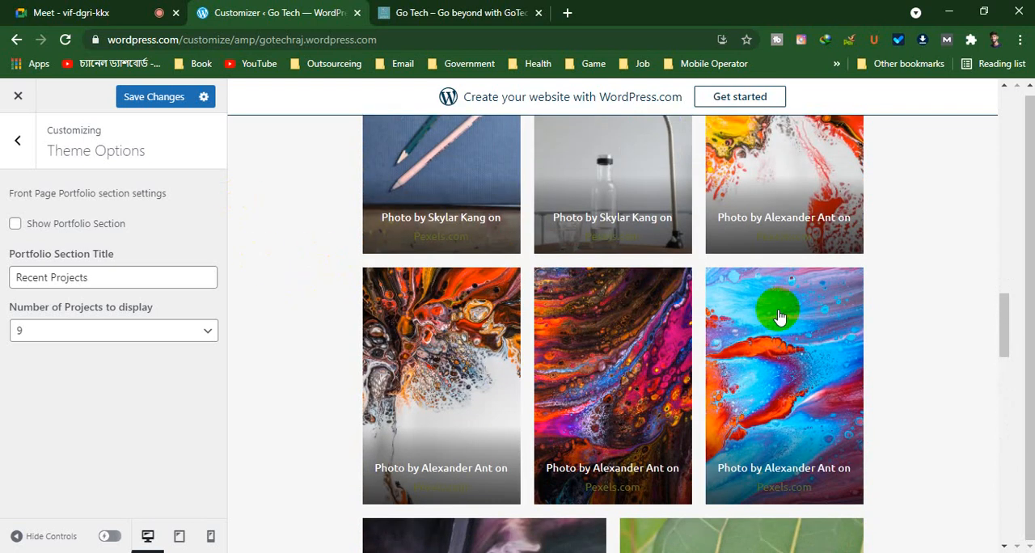
pyautogui.scroll(4, 296, 282)
pyautogui.scroll(-7, 796, 376)
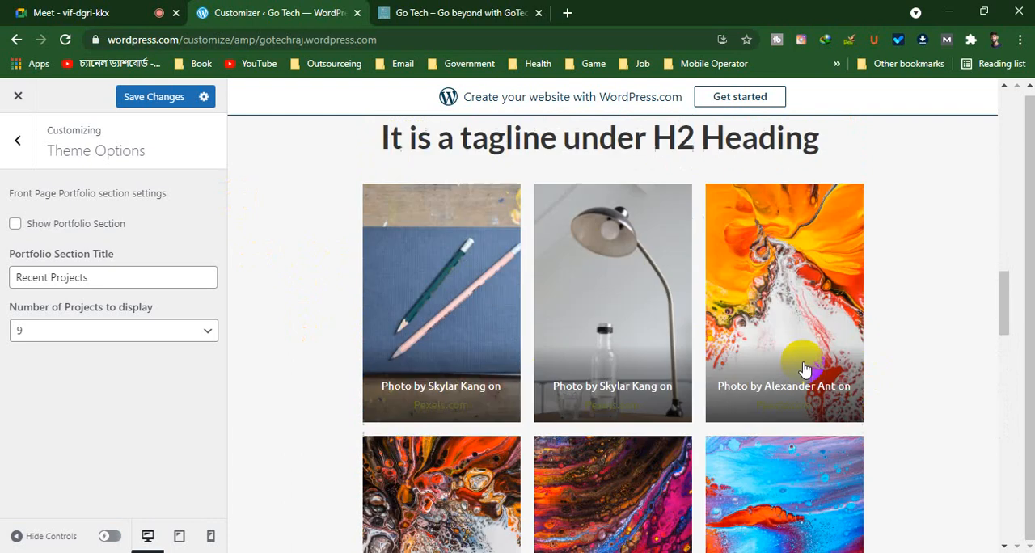
pyautogui.scroll(-7, 820, 358)
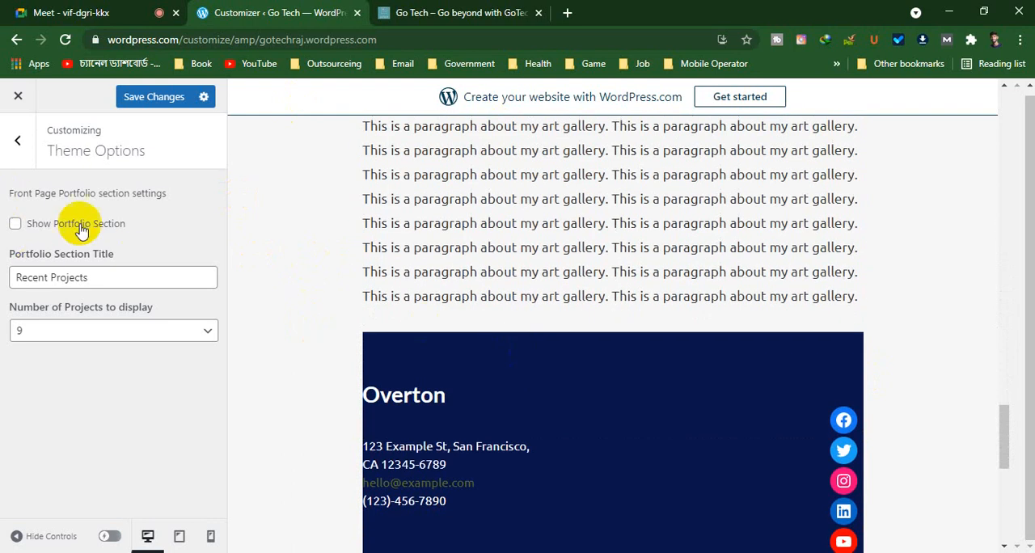
# Try 6 and 3 as the number of portfolio projects to display, and set it back to 9
pyautogui.click(180, 334)
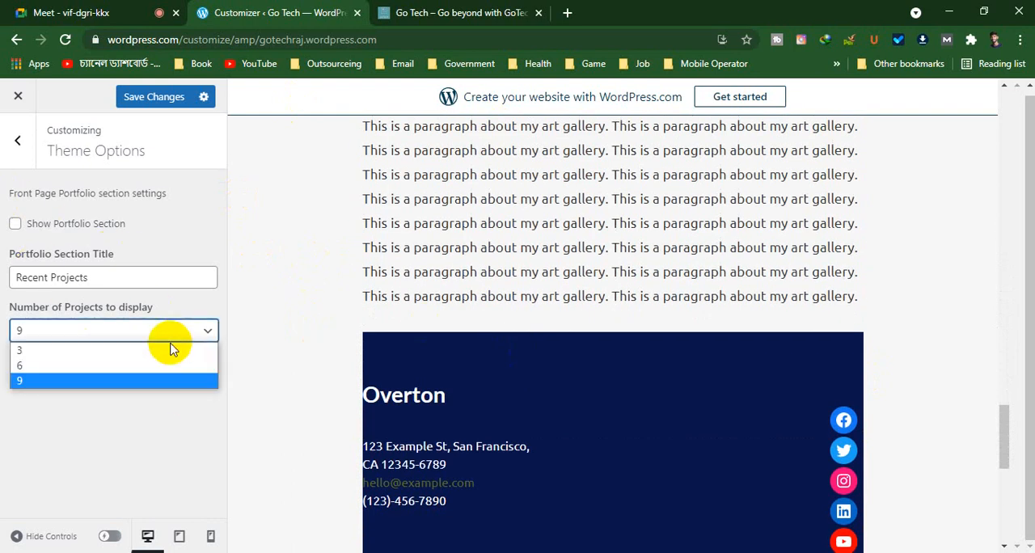
pyautogui.click(115, 365)
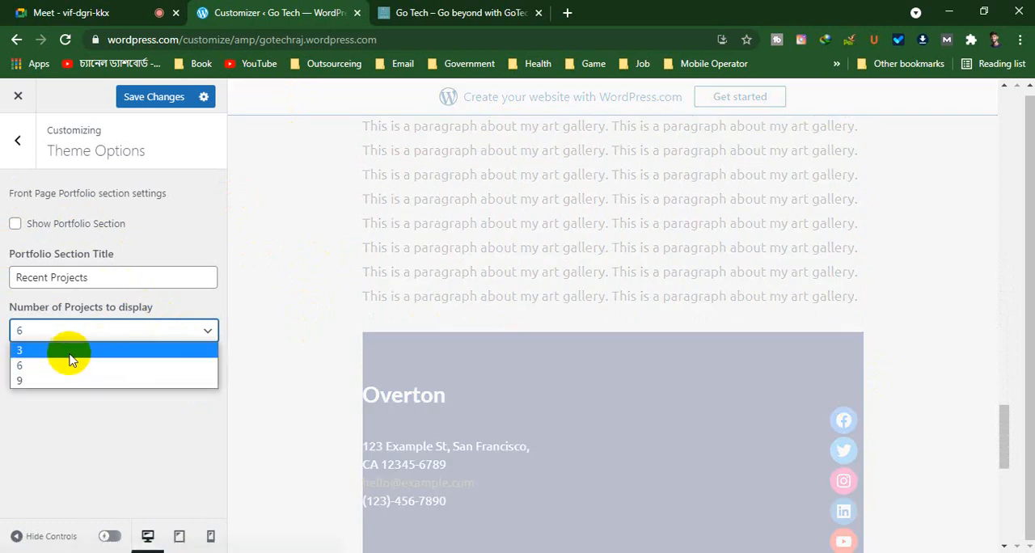
pyautogui.click(70, 352)
pyautogui.click(84, 334)
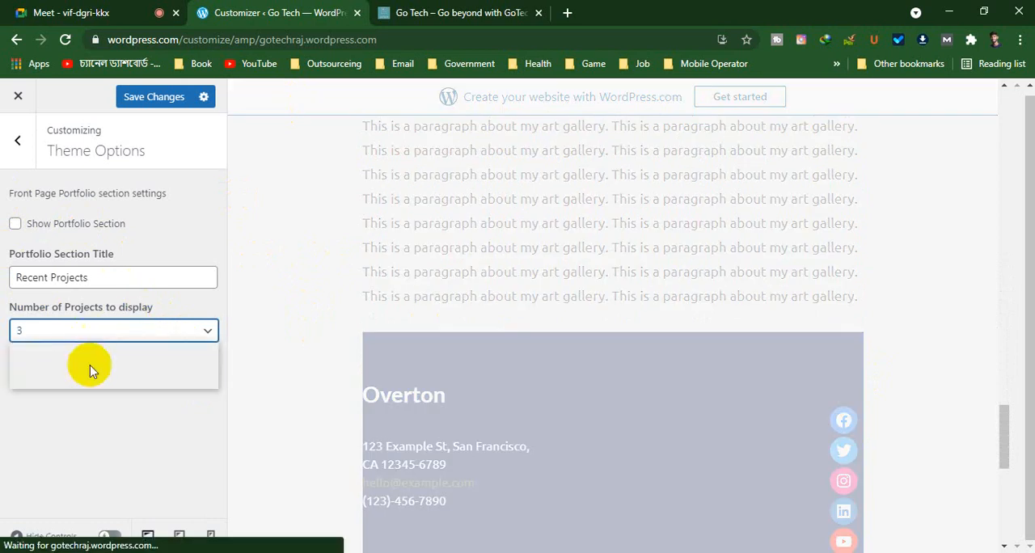
pyautogui.click(22, 379)
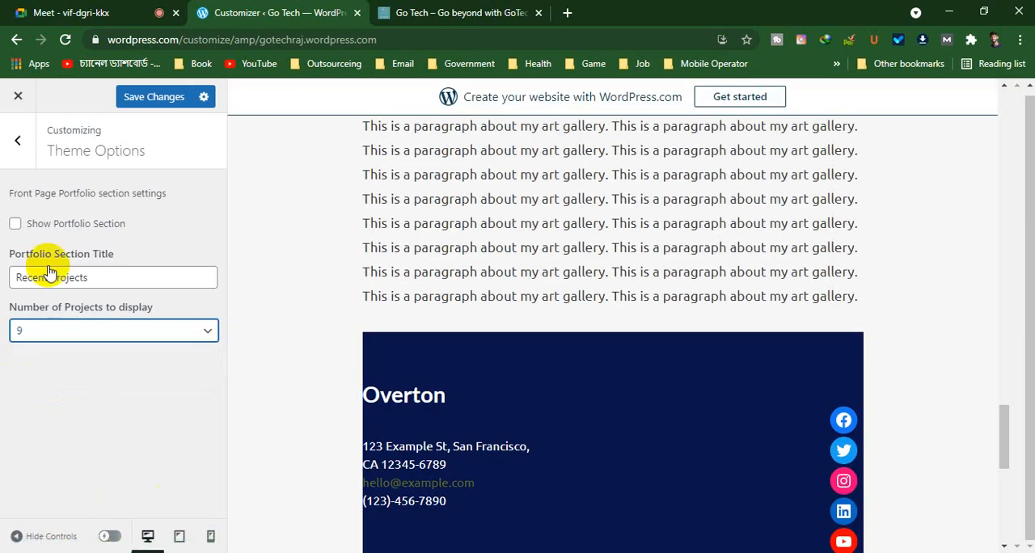
# Turn on the front page portfolio section and check the home page preview from header to footer
pyautogui.click(16, 226)
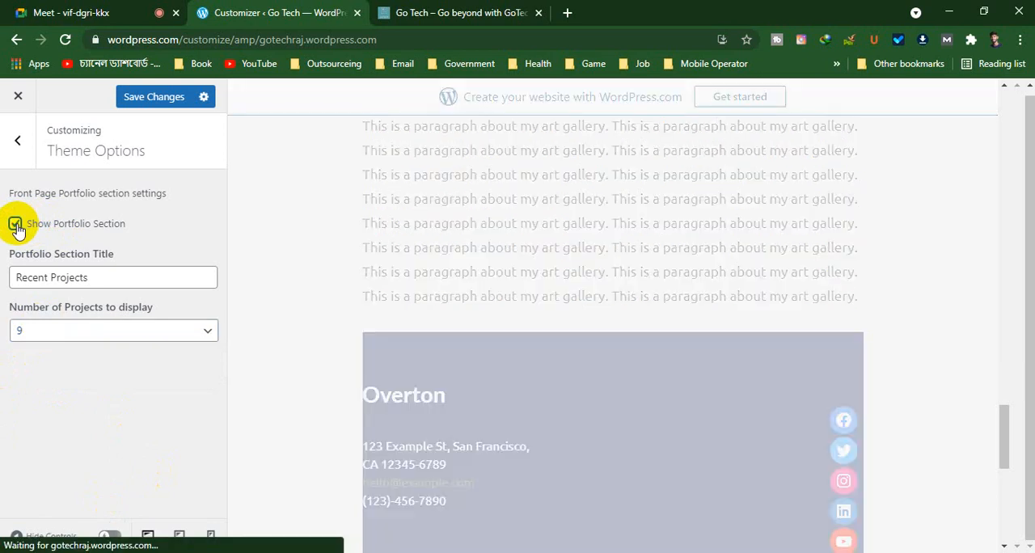
pyautogui.scroll(10, 682, 455)
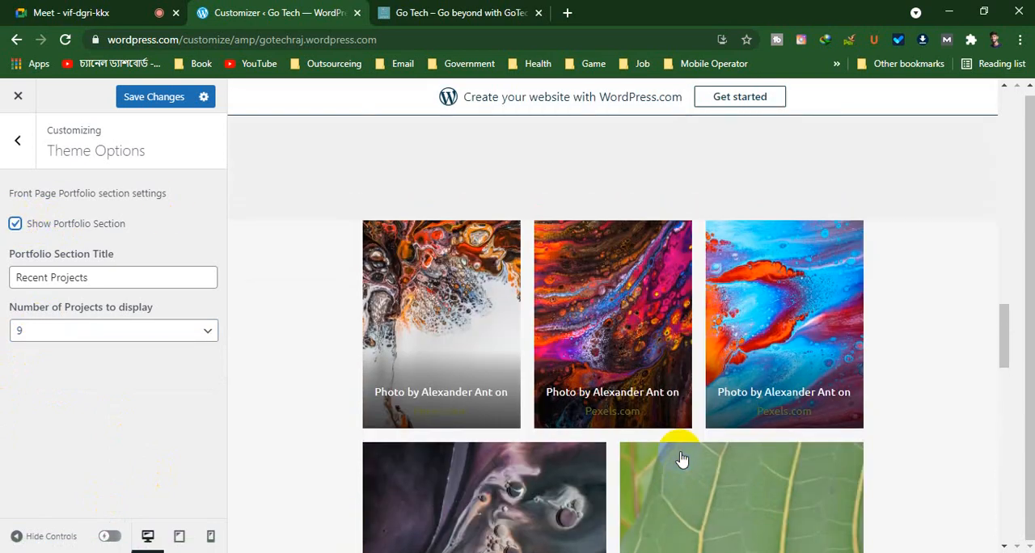
pyautogui.scroll(15, 682, 458)
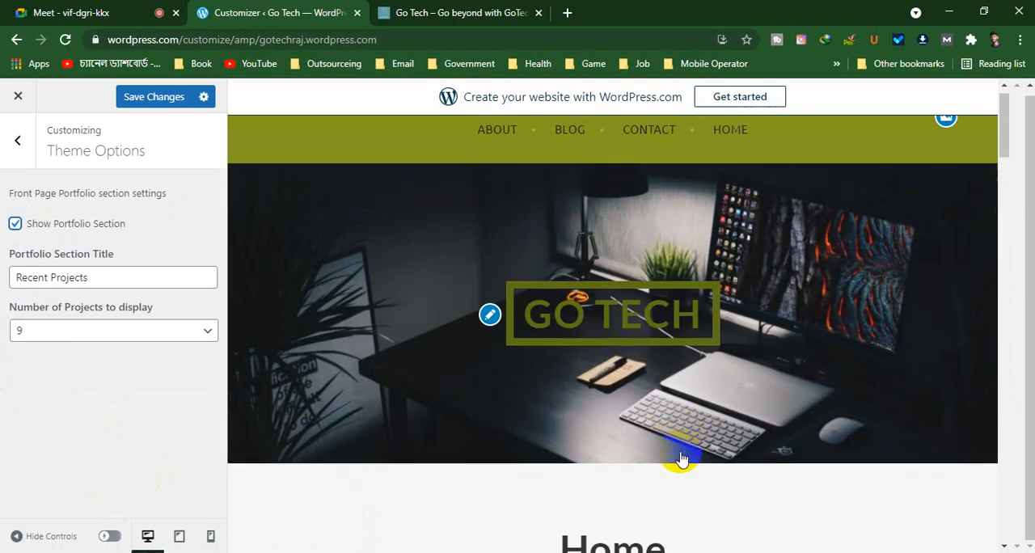
pyautogui.scroll(-20, 681, 458)
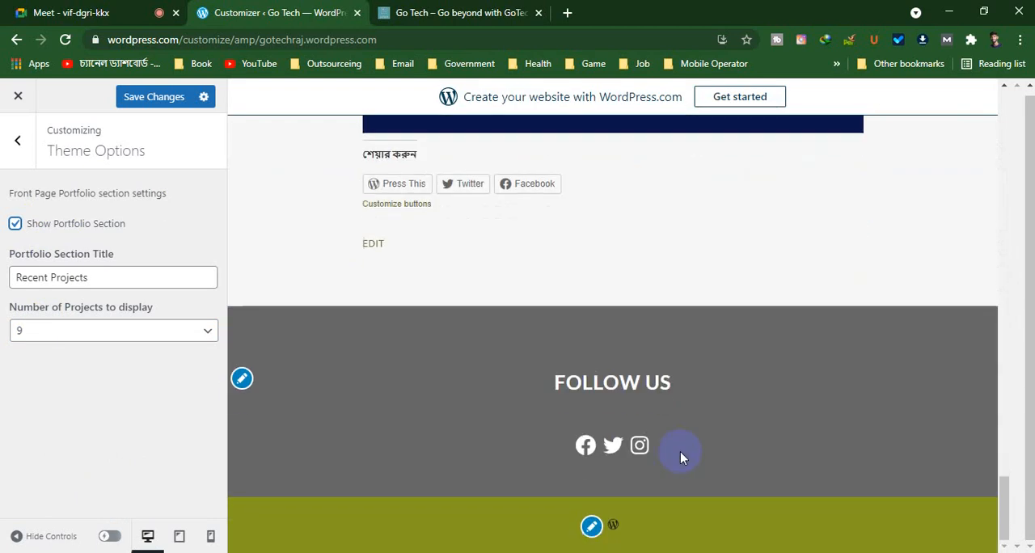
pyautogui.scroll(5, 680, 451)
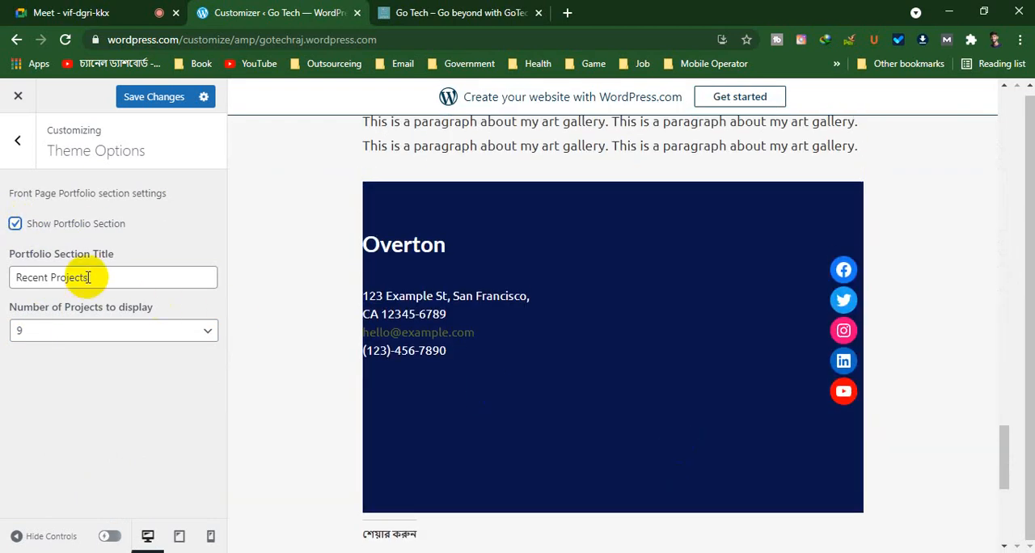
# Highlight the portfolio section title Recent Projects and look for that section throughout the home page preview
pyautogui.moveTo(89, 277); pyautogui.dragTo(9, 270)
pyautogui.scroll(4, 638, 351)
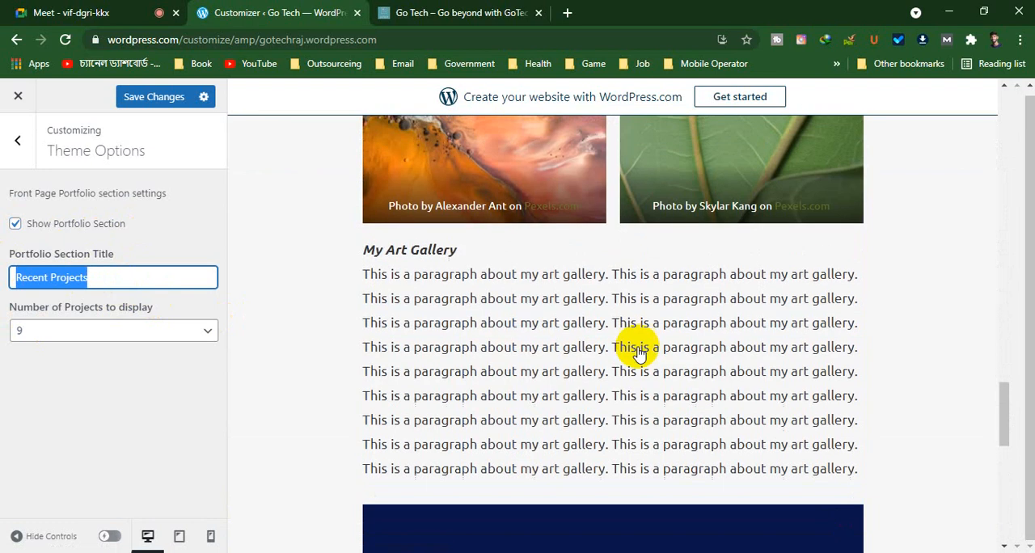
pyautogui.scroll(10, 638, 350)
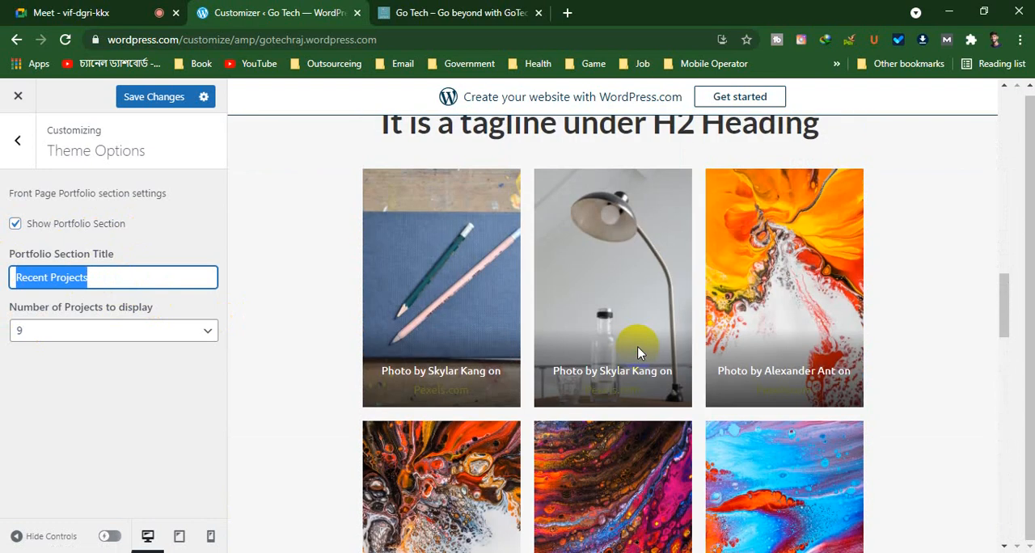
pyautogui.scroll(10, 637, 350)
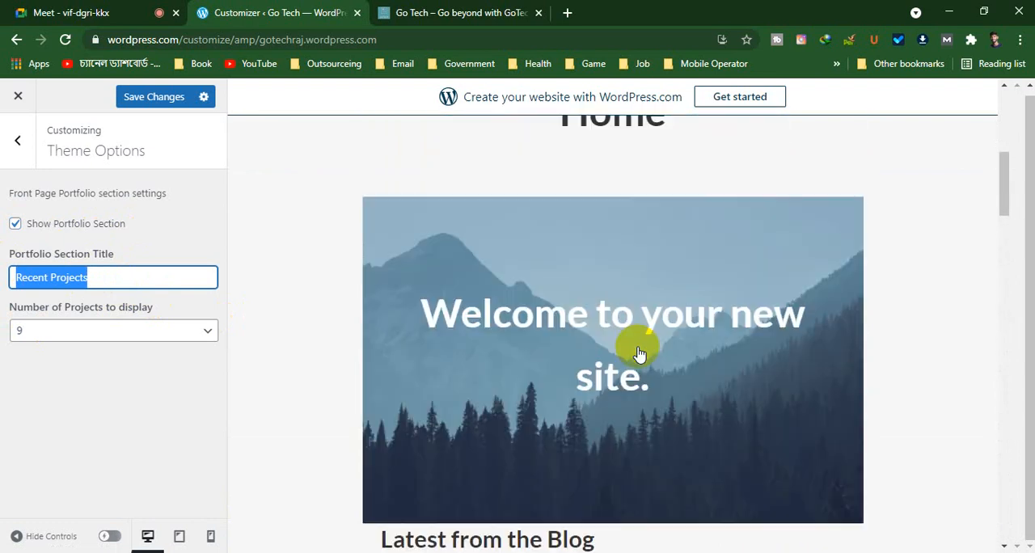
pyautogui.scroll(4, 638, 351)
pyautogui.scroll(-12, 638, 351)
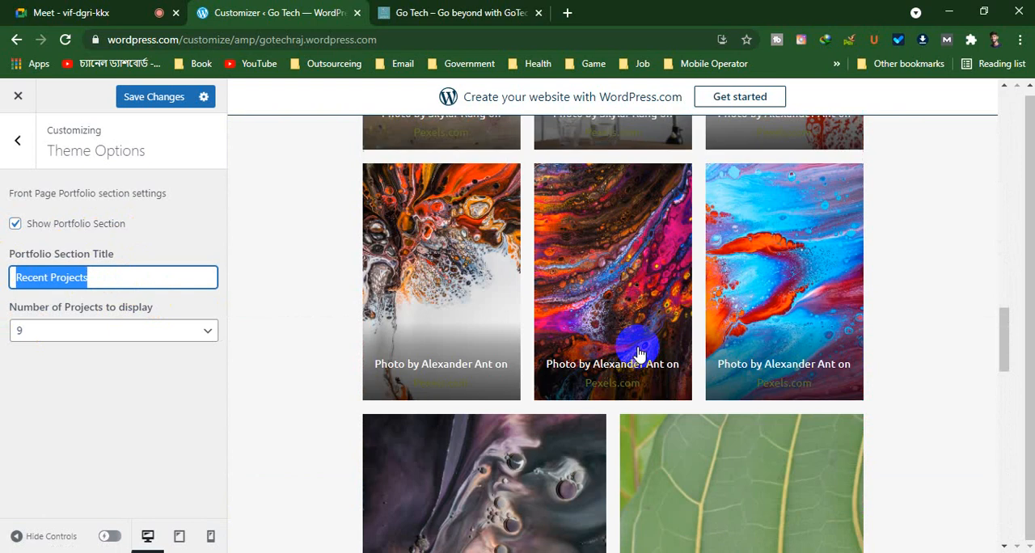
pyautogui.scroll(-15, 638, 351)
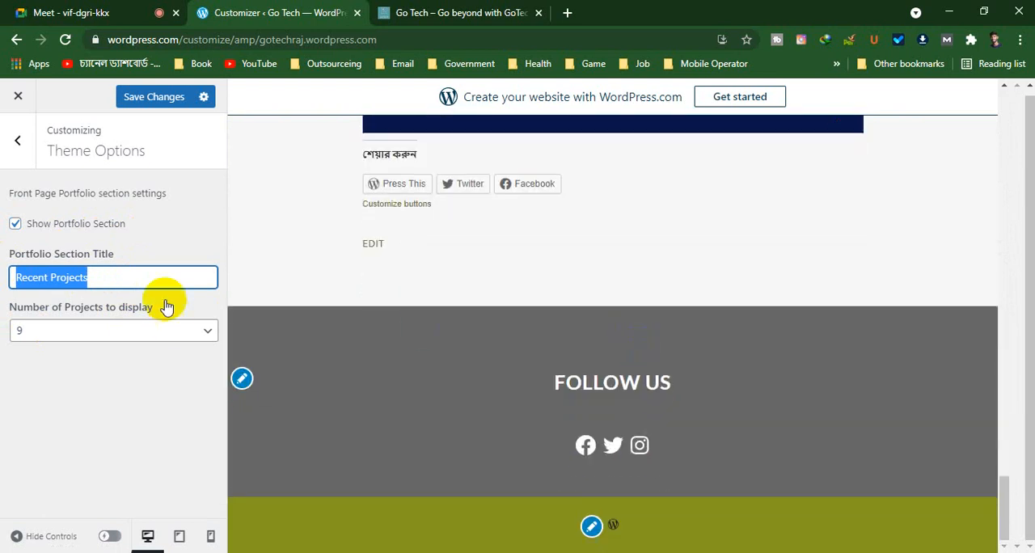
# Set the black-and-white portrait photo from the media library as the Portfolio Archive Featured Image in the Portfolio settings
pyautogui.click(22, 144)
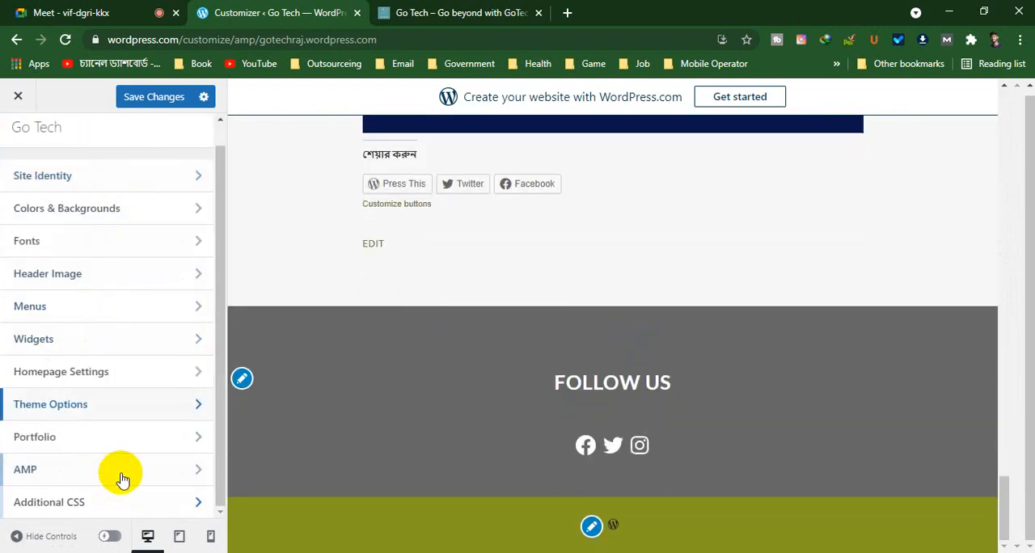
pyautogui.click(123, 437)
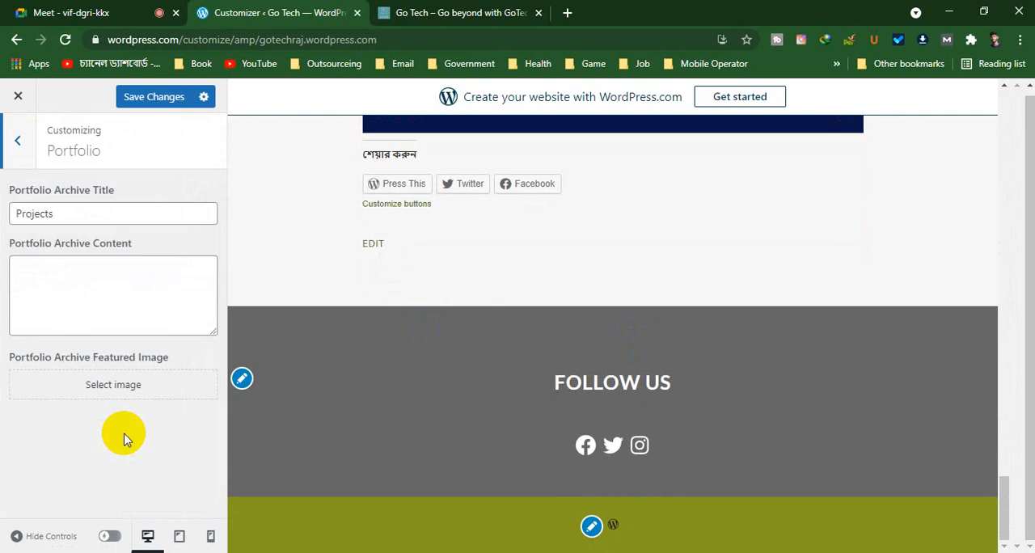
pyautogui.click(87, 286)
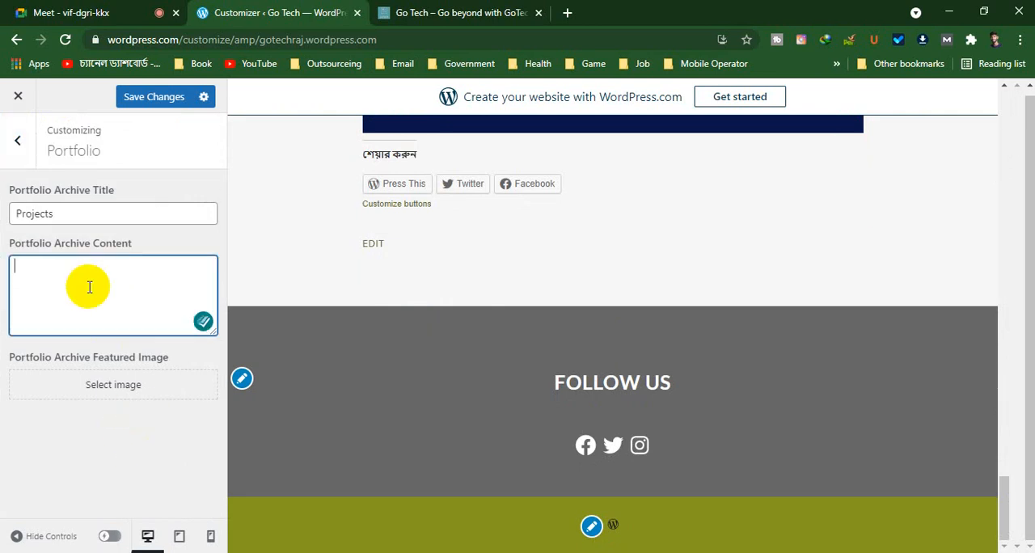
pyautogui.click(112, 384)
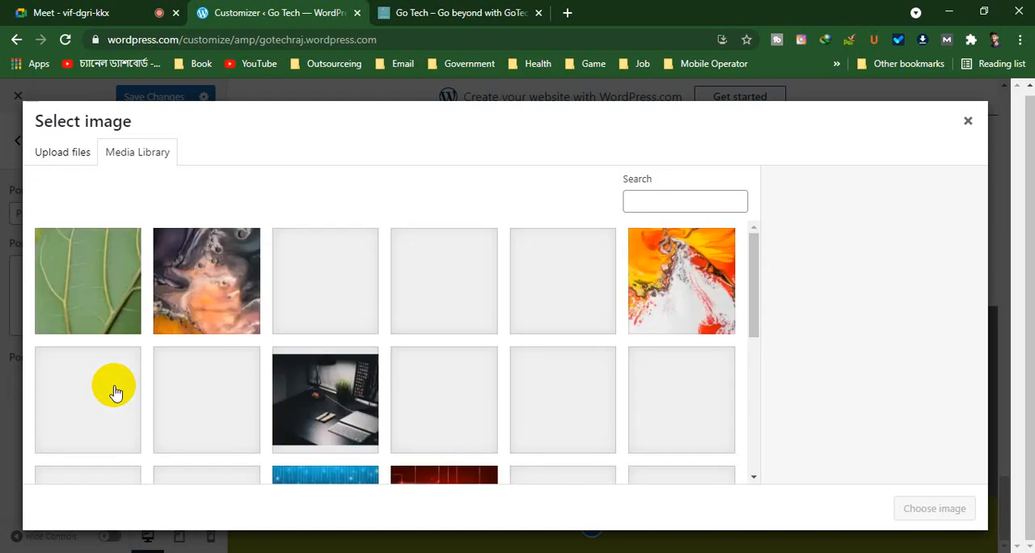
pyautogui.scroll(-5, 538, 415)
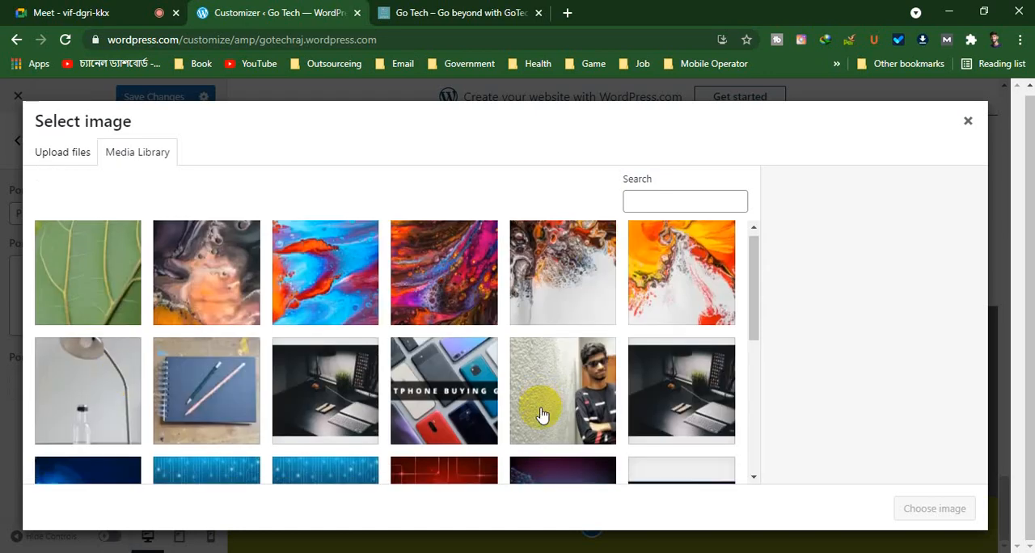
pyautogui.click(668, 301)
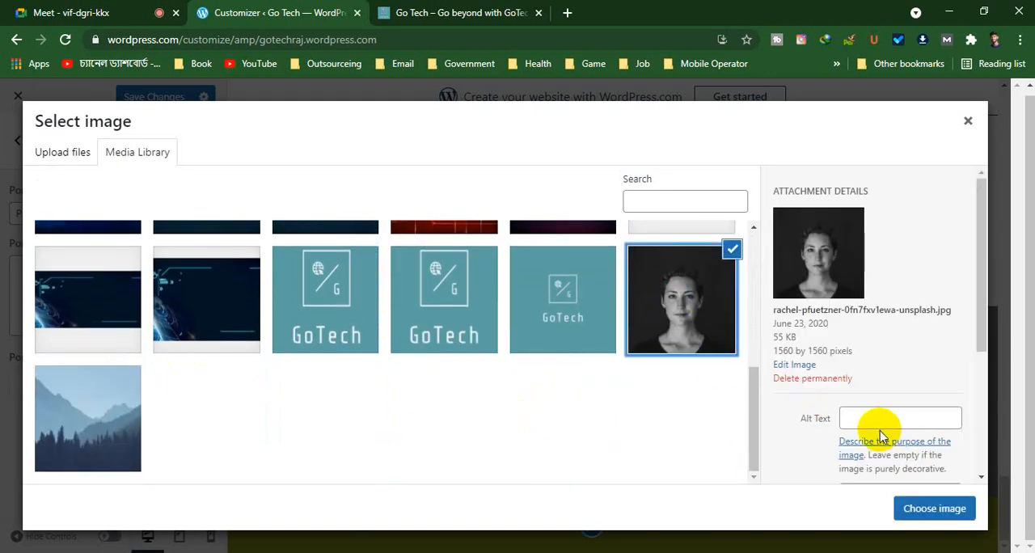
pyautogui.click(922, 508)
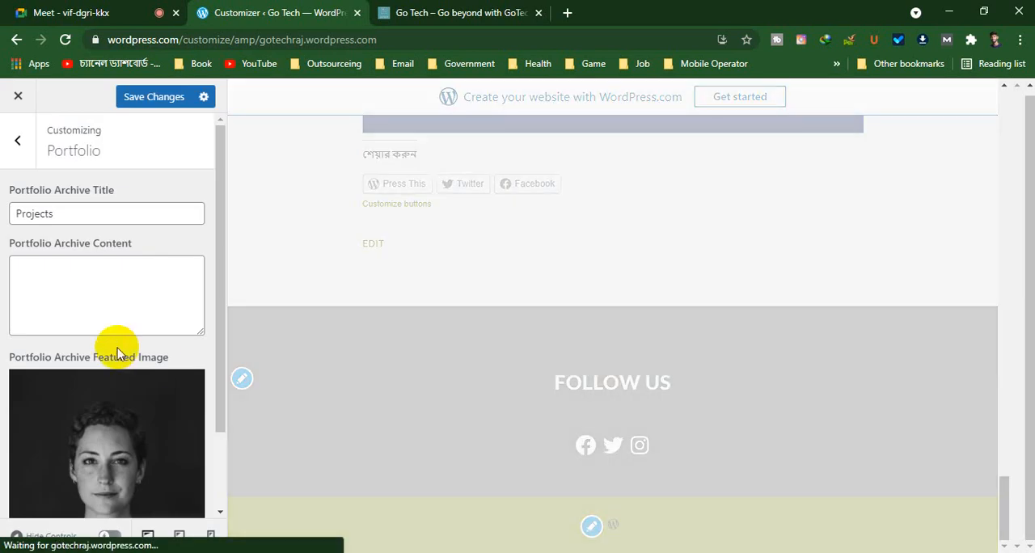
# Enter "Archive content" as the Portfolio Archive Content and look over the Portfolio settings
pyautogui.click(102, 293)
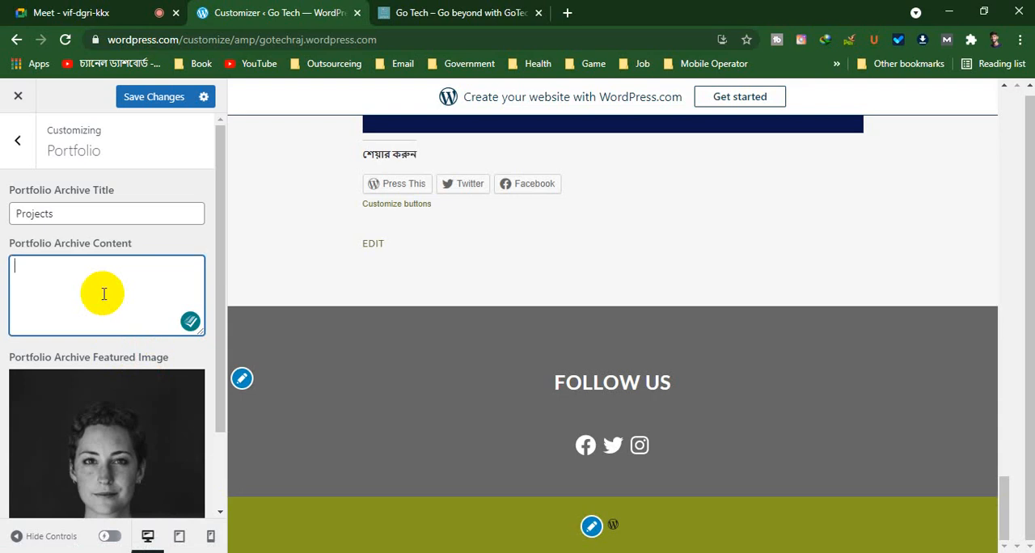
pyautogui.write('Arc')
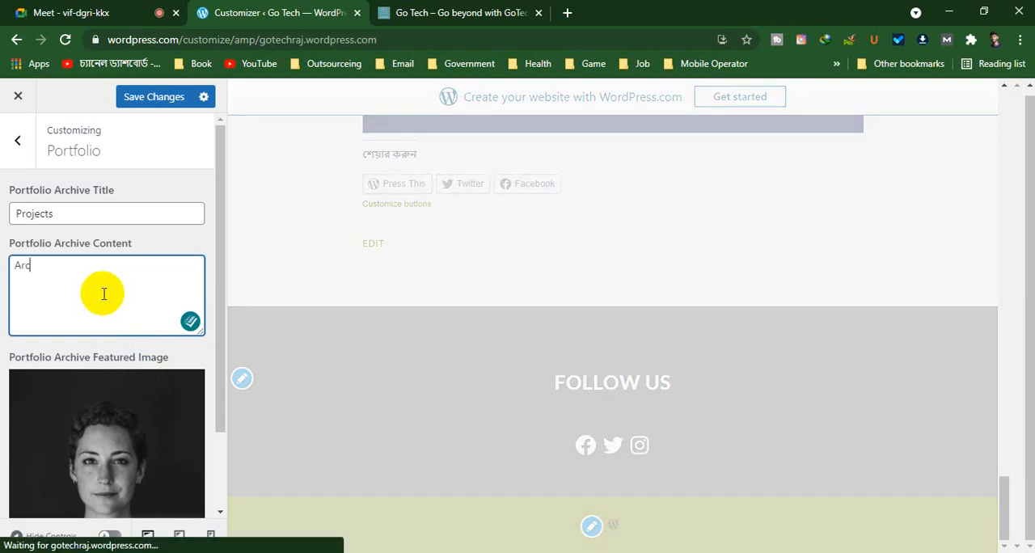
pyautogui.write('hib')
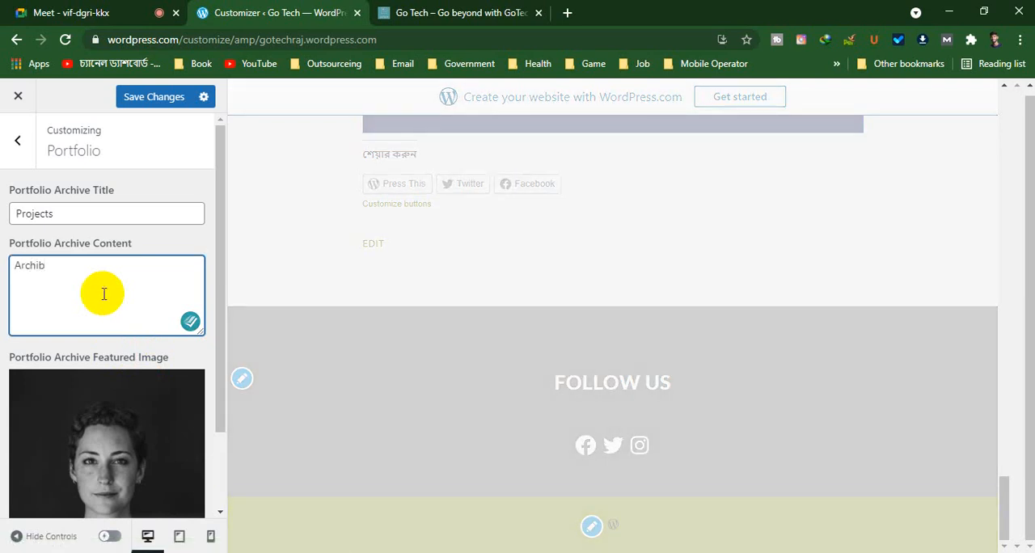
pyautogui.press('BackSpace')
pyautogui.write('ve')
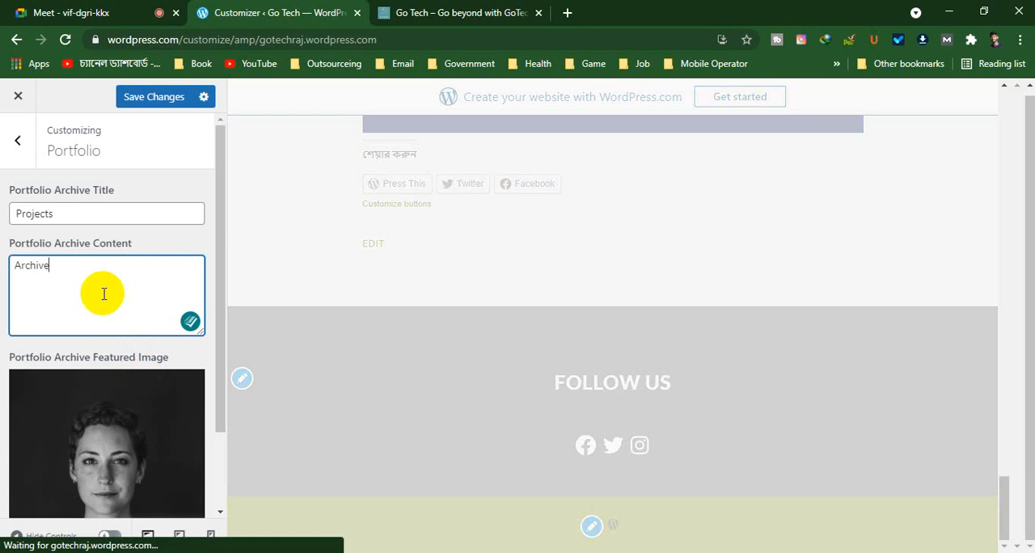
pyautogui.write(' content')
pyautogui.scroll(-2, 109, 293)
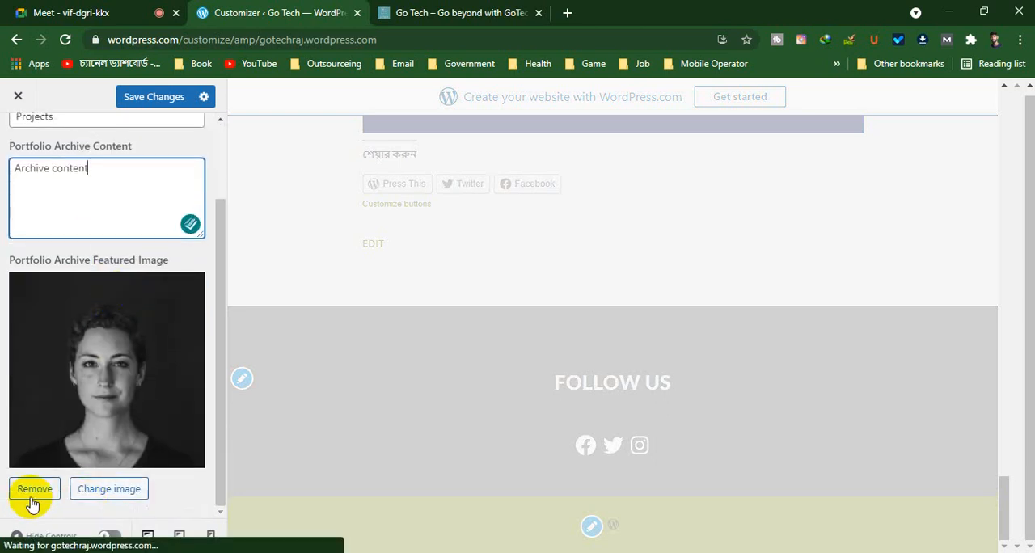
pyautogui.scroll(2, 139, 358)
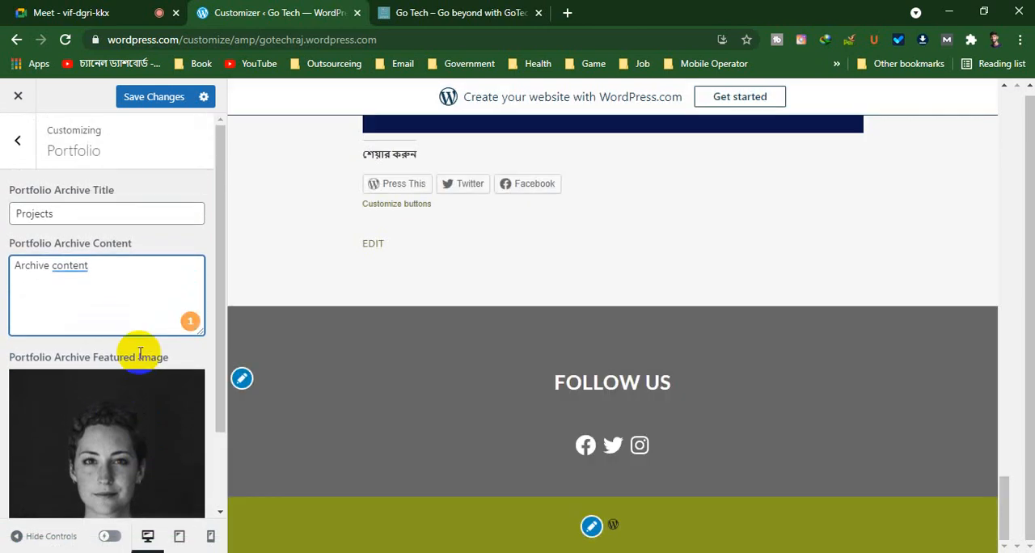
# Save the portfolio changes and check the home page preview down to the Follow Us footer
pyautogui.scroll(10, 518, 350)
pyautogui.scroll(10, 517, 349)
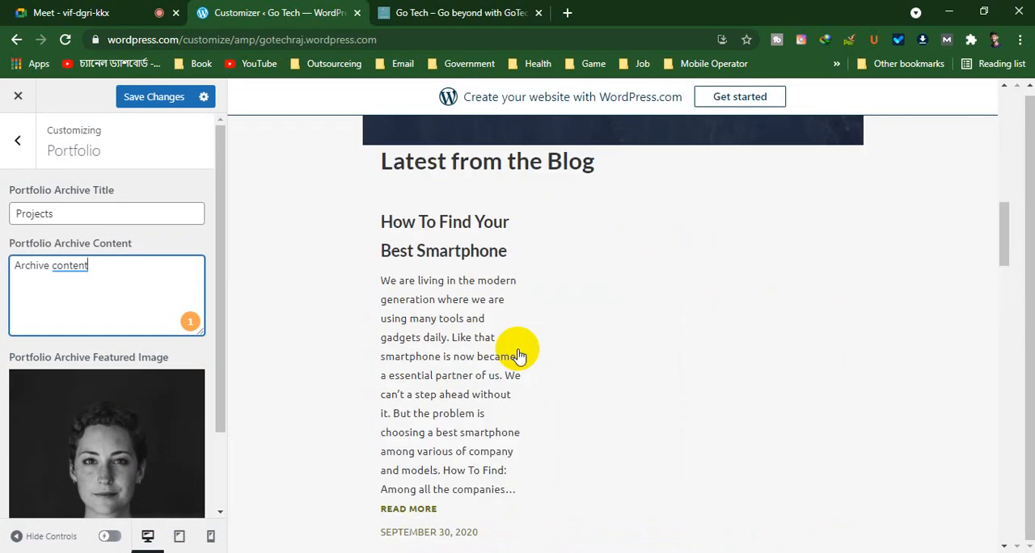
pyautogui.click(154, 98)
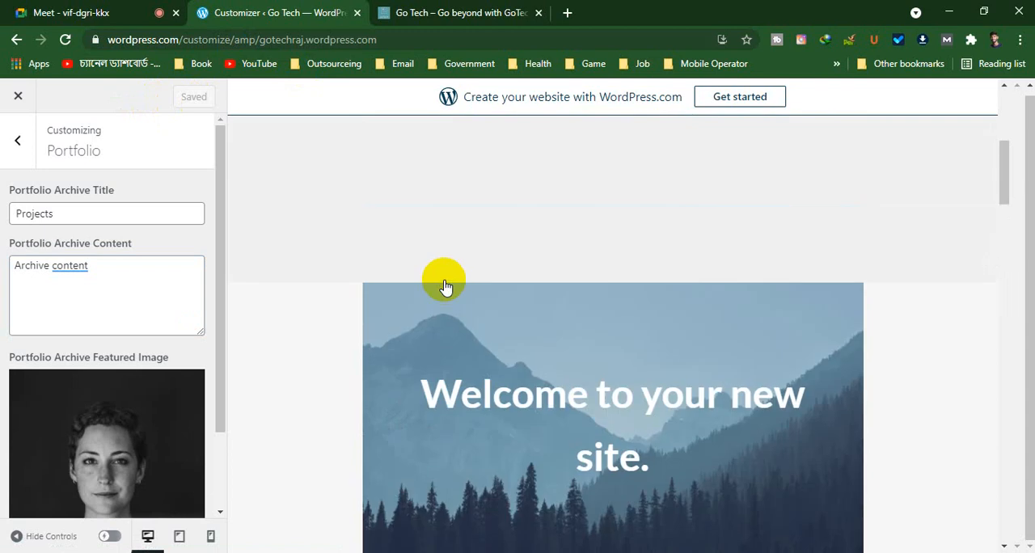
pyautogui.scroll(-15, 380, 282)
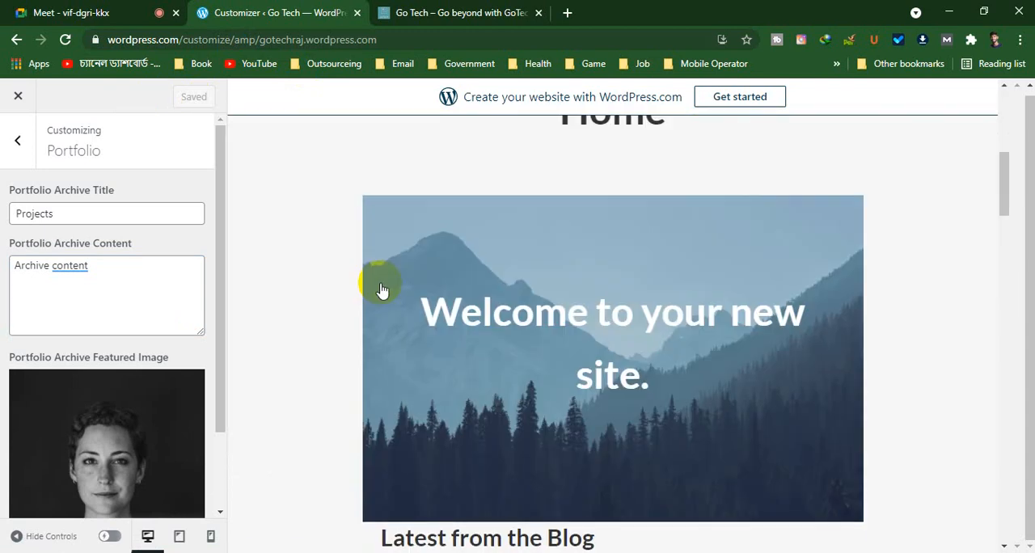
pyautogui.scroll(-5, 383, 289)
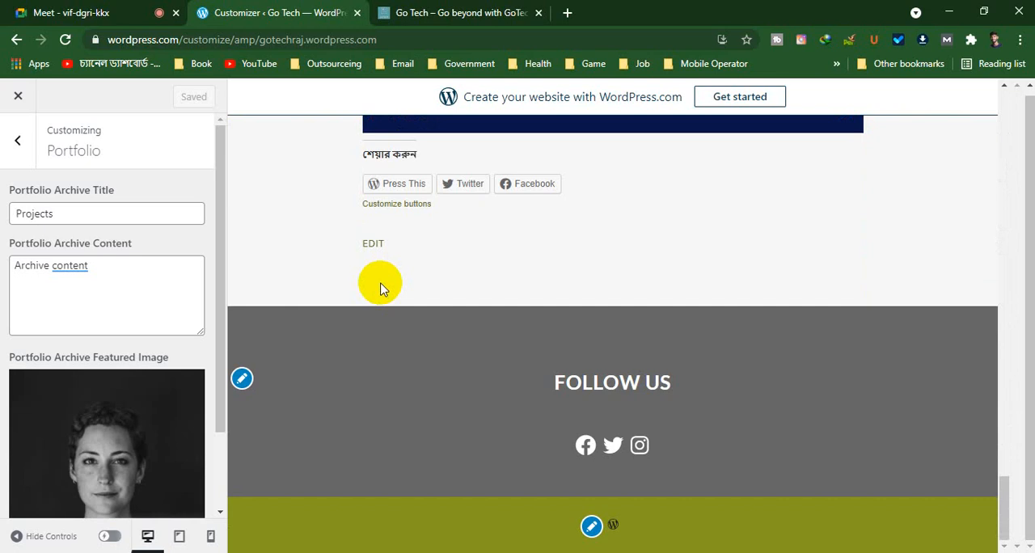
# Look at the AMP settings and return to the main list of customizer sections
pyautogui.click(18, 139)
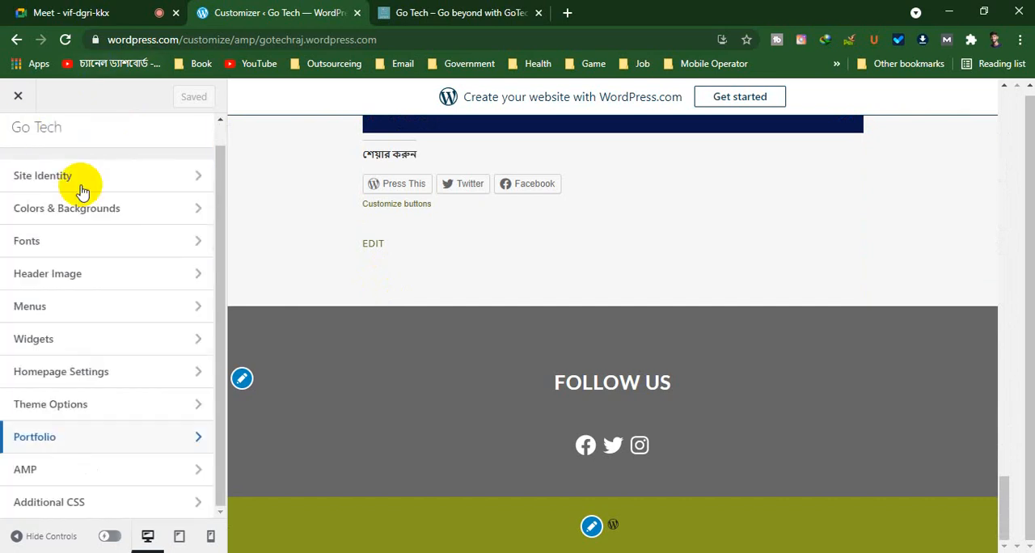
pyautogui.click(111, 470)
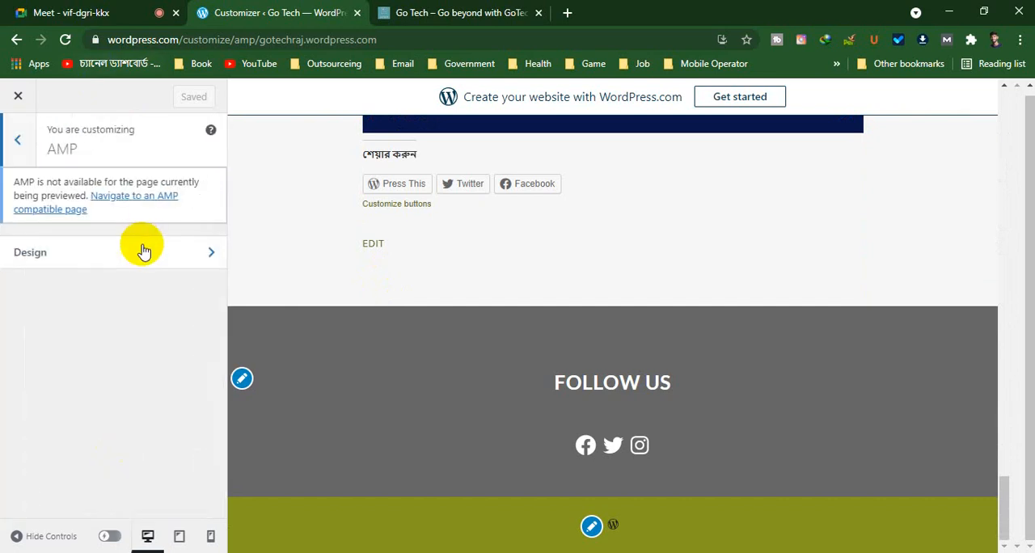
pyautogui.click(17, 136)
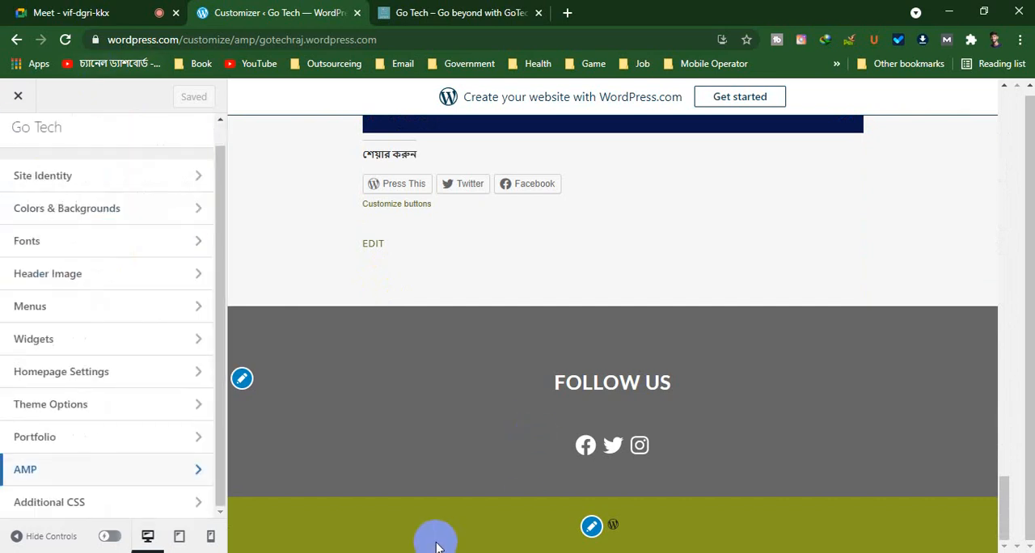
# View the Additional CSS section and the home page header preview, and close the customizer
pyautogui.click(127, 496)
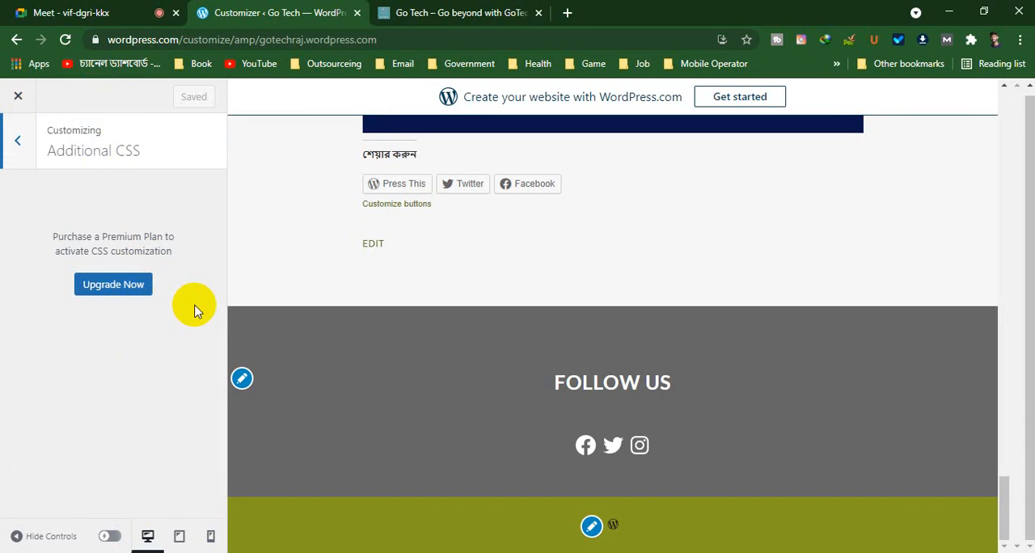
pyautogui.scroll(20, 526, 384)
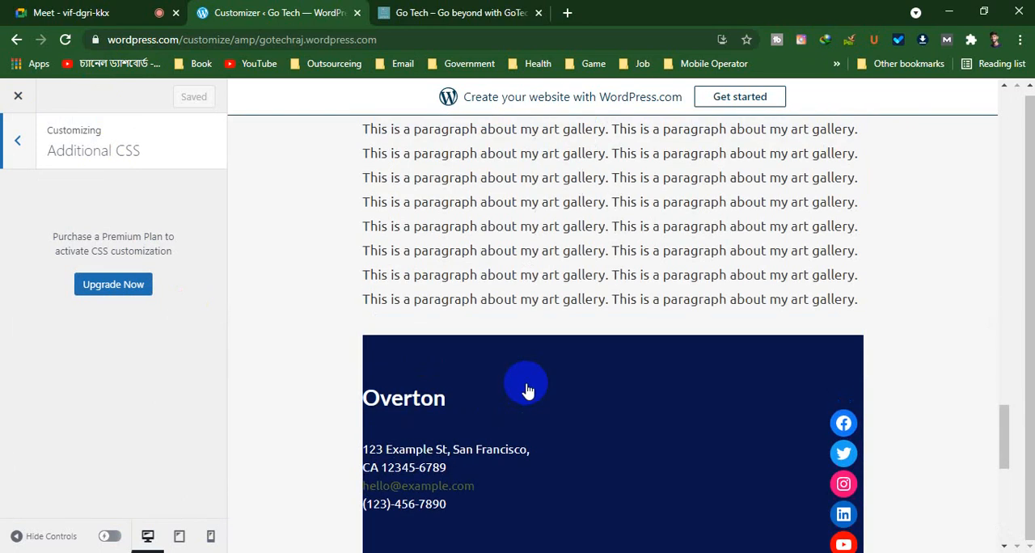
pyautogui.scroll(1, 526, 386)
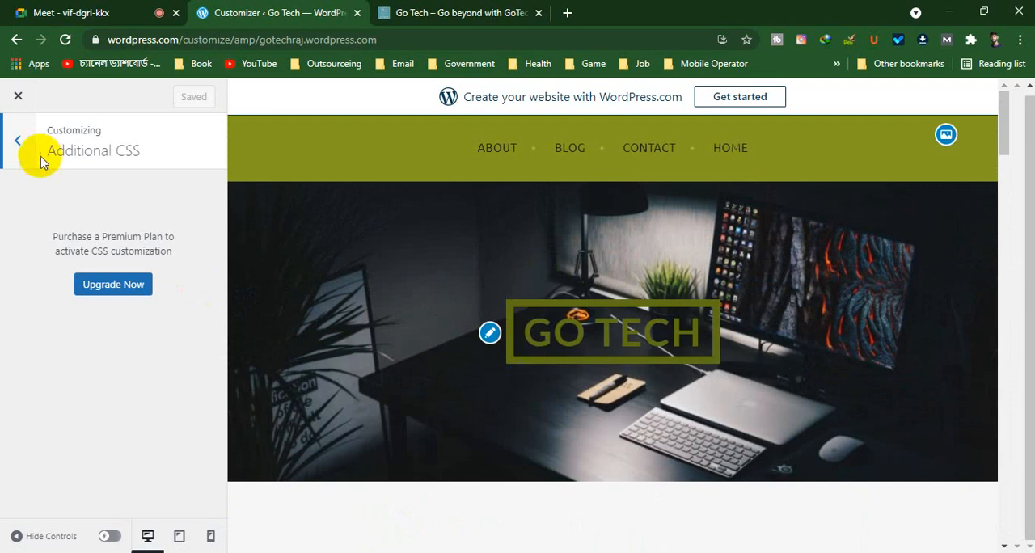
pyautogui.click(16, 146)
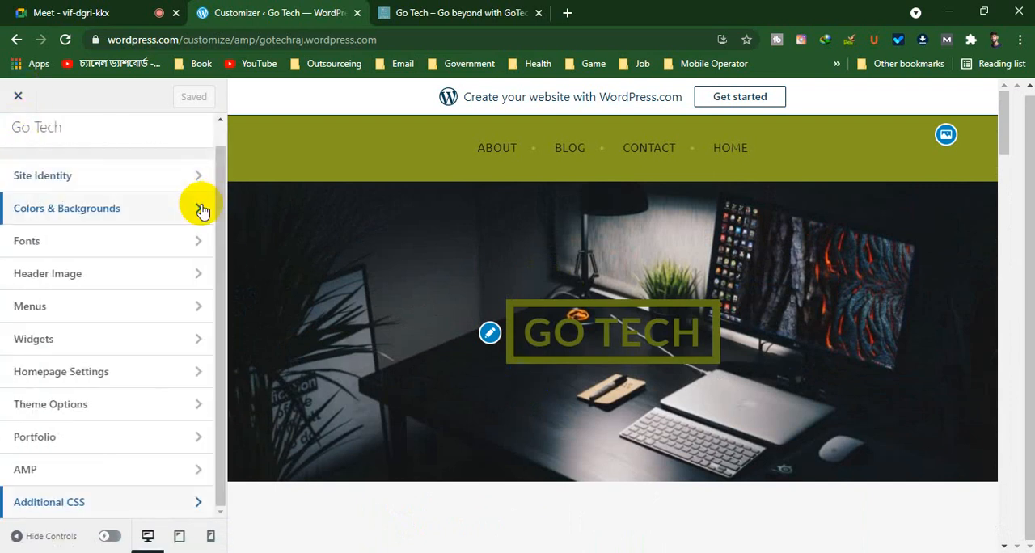
pyautogui.click(17, 96)
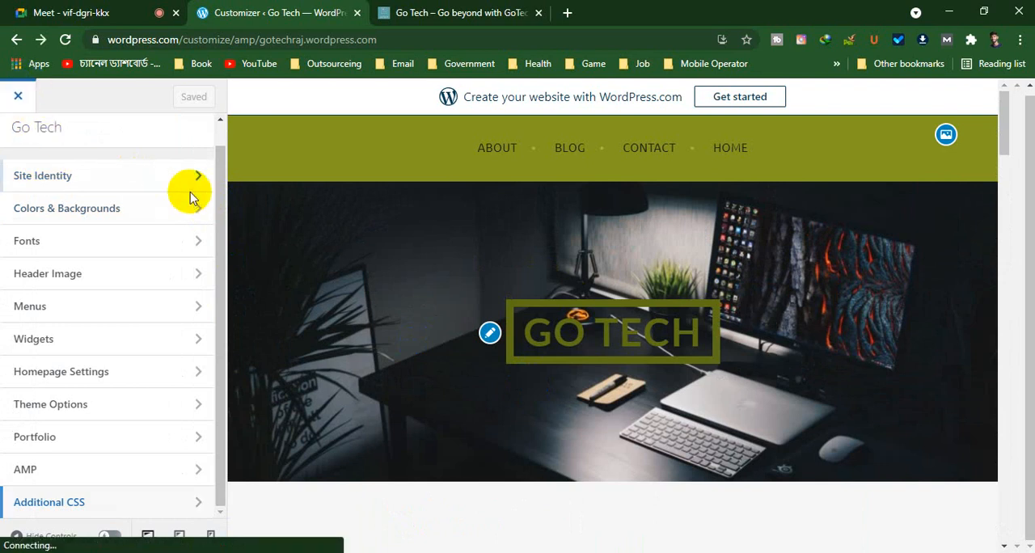
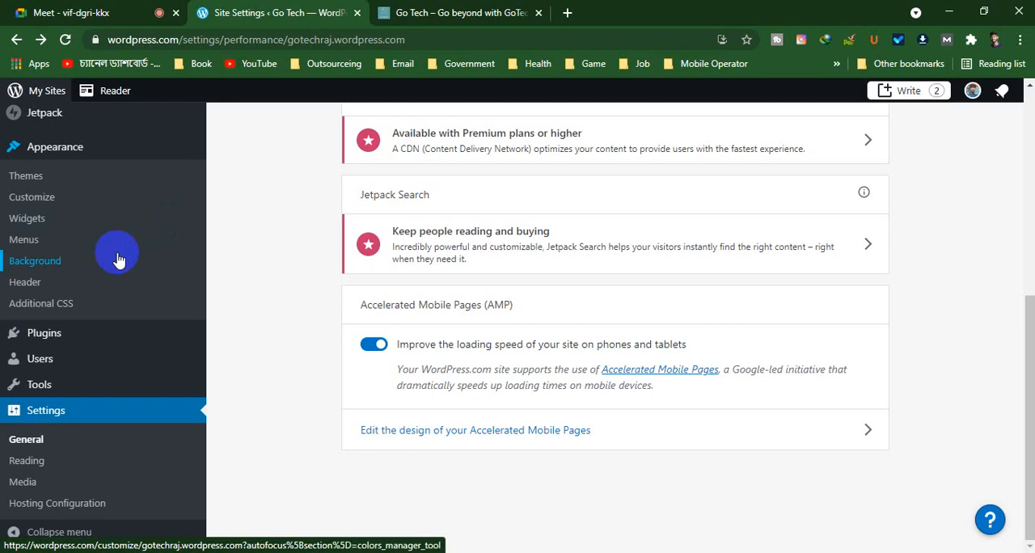
# Open the Marketing and Integrations page of the site's tools and look over its marketing tool cards
pyautogui.click(39, 420)
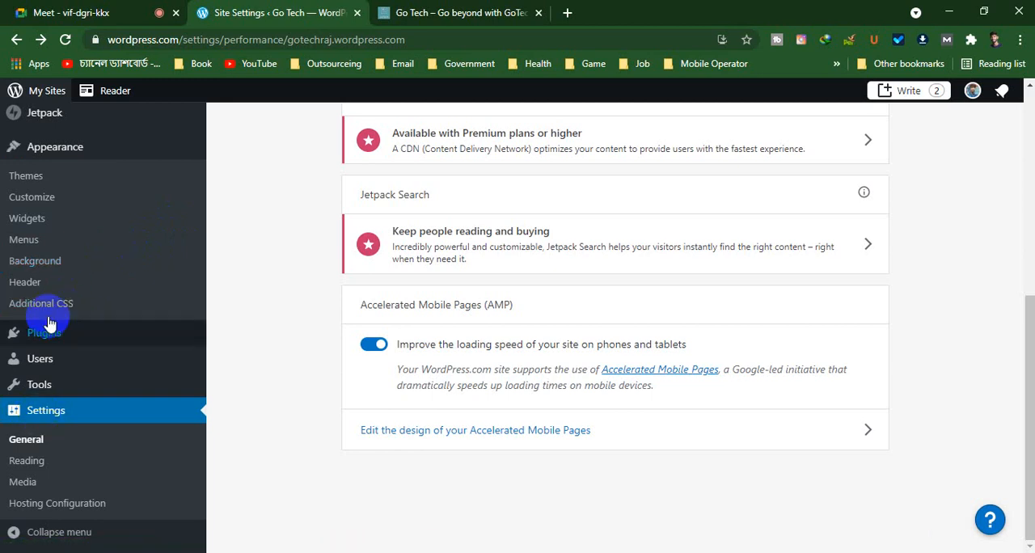
pyautogui.click(43, 385)
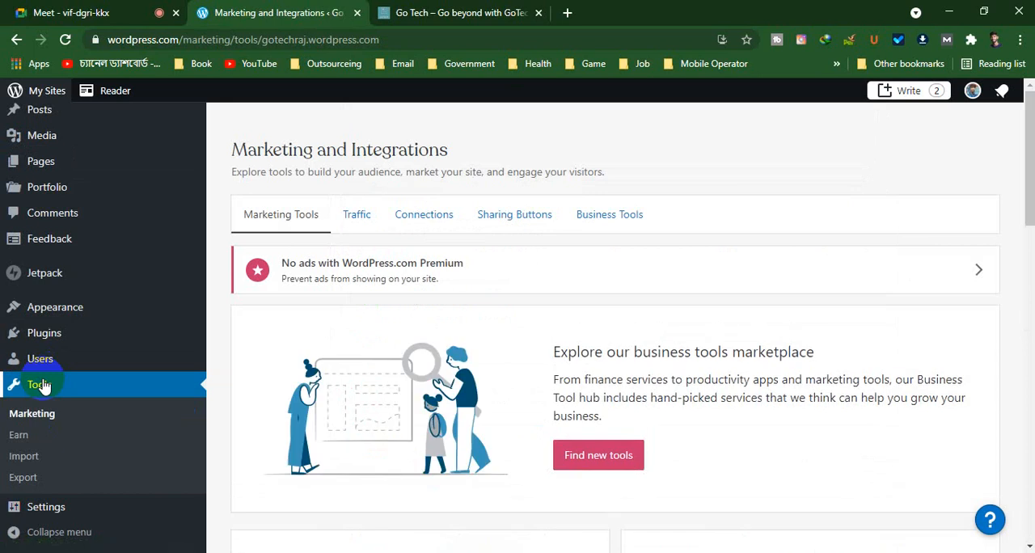
pyautogui.scroll(-3, 722, 275)
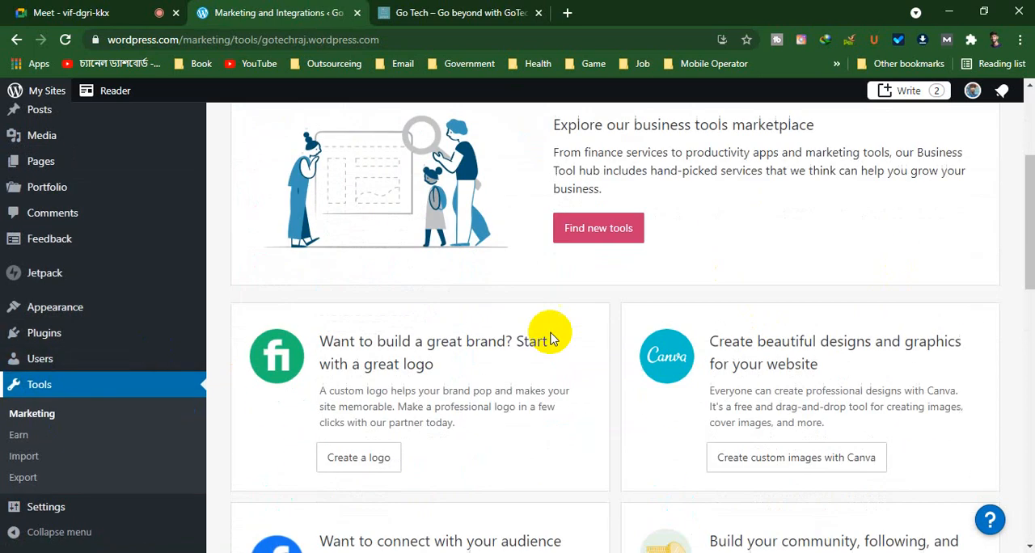
pyautogui.scroll(-2, 474, 323)
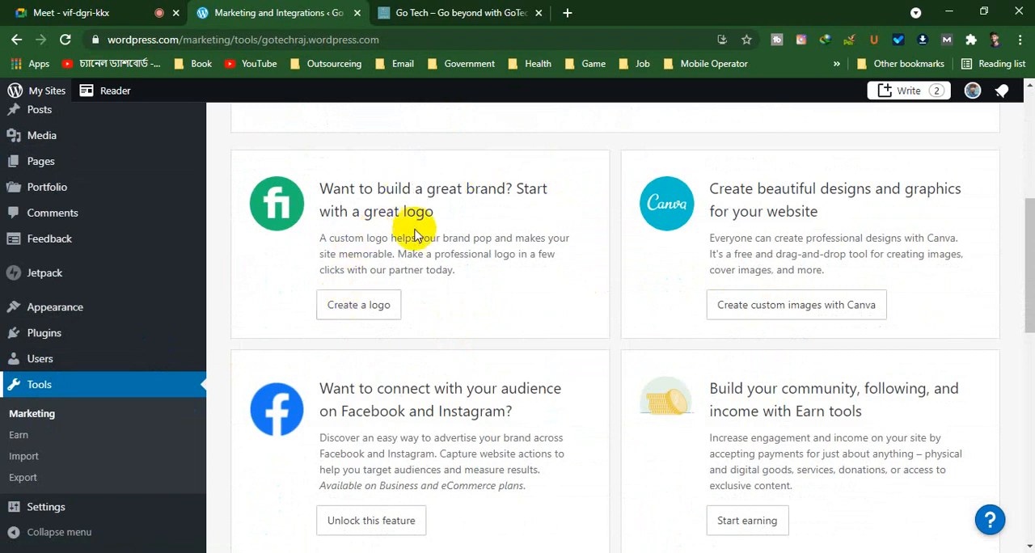
# View the Fiverr logo maker page for creating a logo in a separate tab, and return to the Marketing and Integrations page
pyautogui.rightClick(345, 312)
pyautogui.click(434, 317)
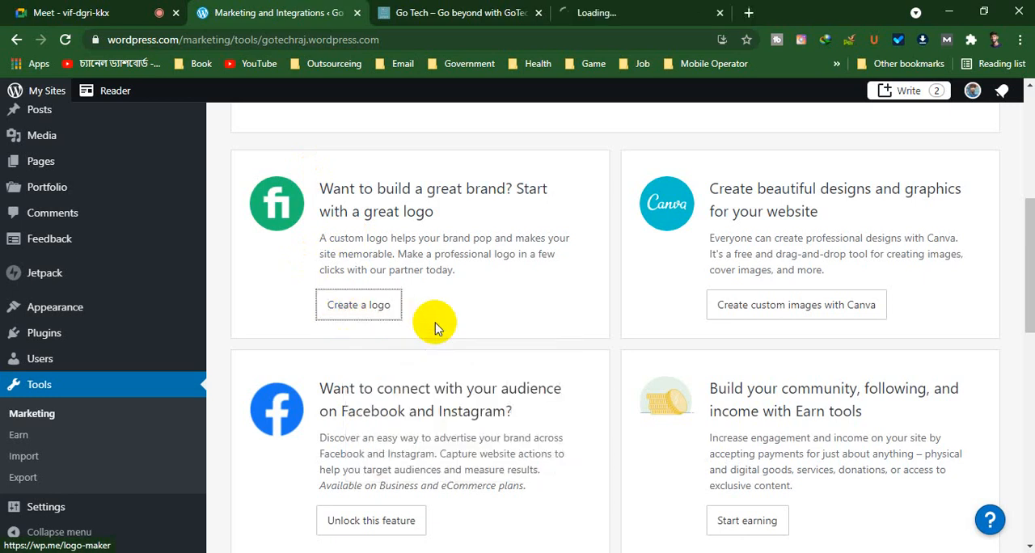
pyautogui.click(617, 20)
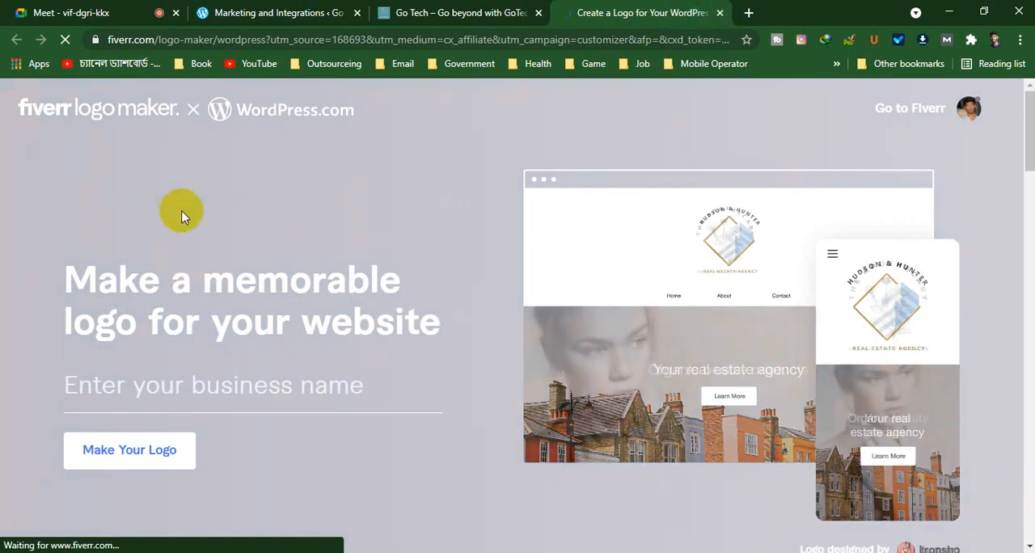
pyautogui.scroll(-10, 526, 377)
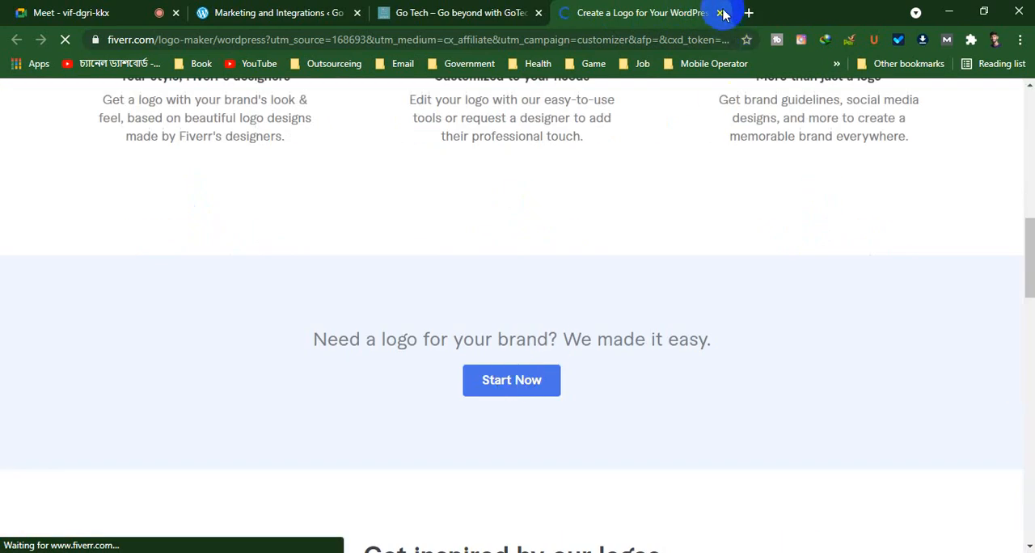
pyautogui.click(720, 16)
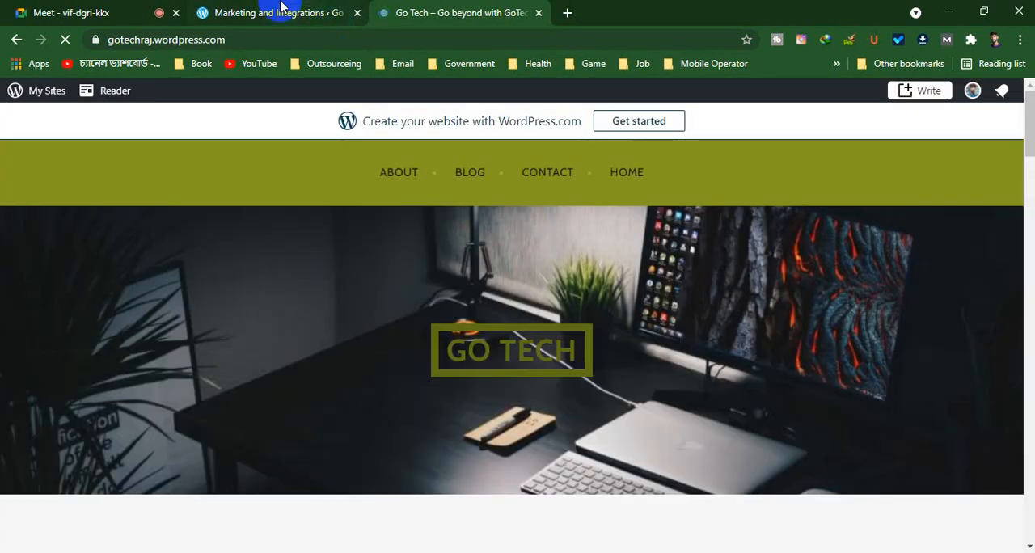
pyautogui.click(278, 8)
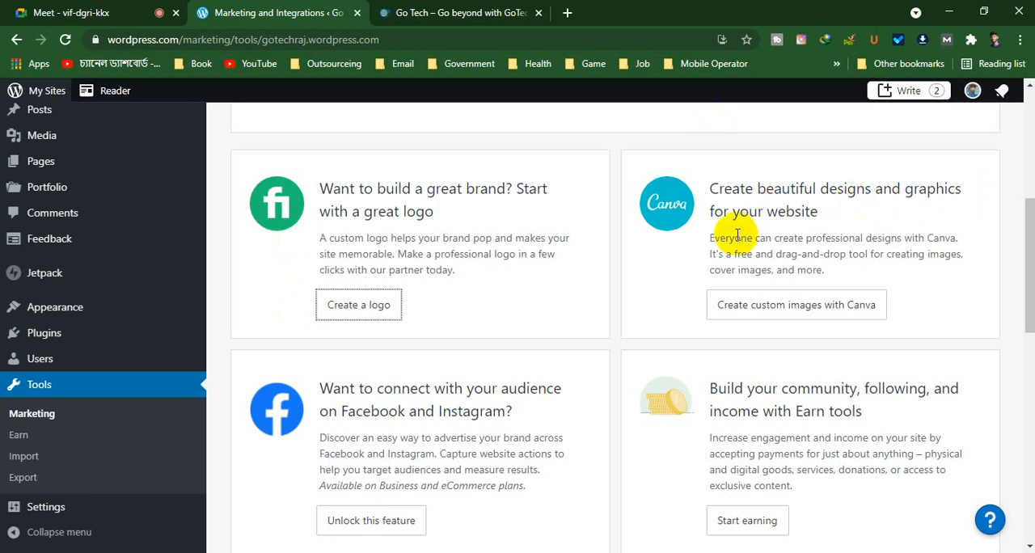
# Look over the remaining marketing tools, from Facebook and Earn tools down to the Ultimate Traffic Guide
pyautogui.scroll(-2, 700, 212)
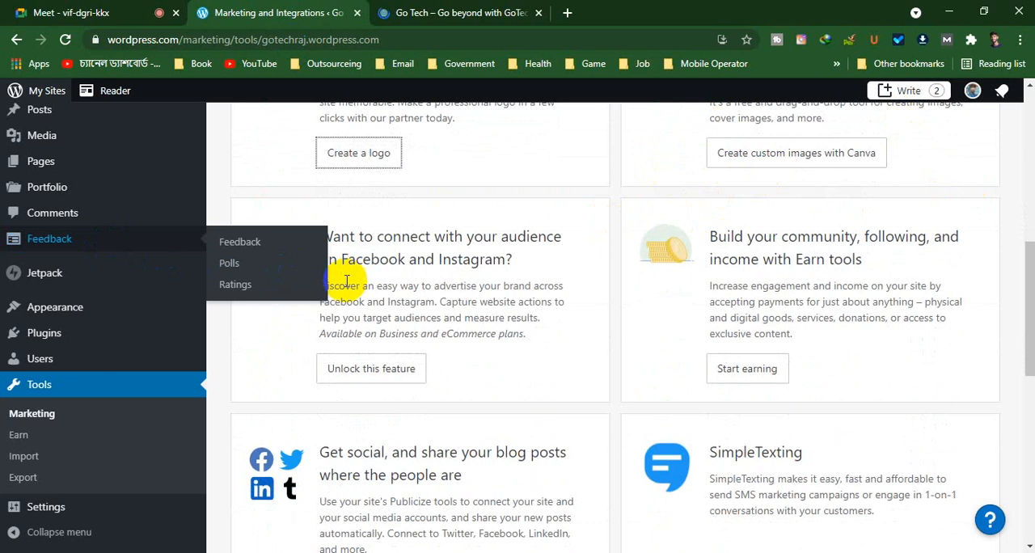
pyautogui.scroll(-1, 388, 348)
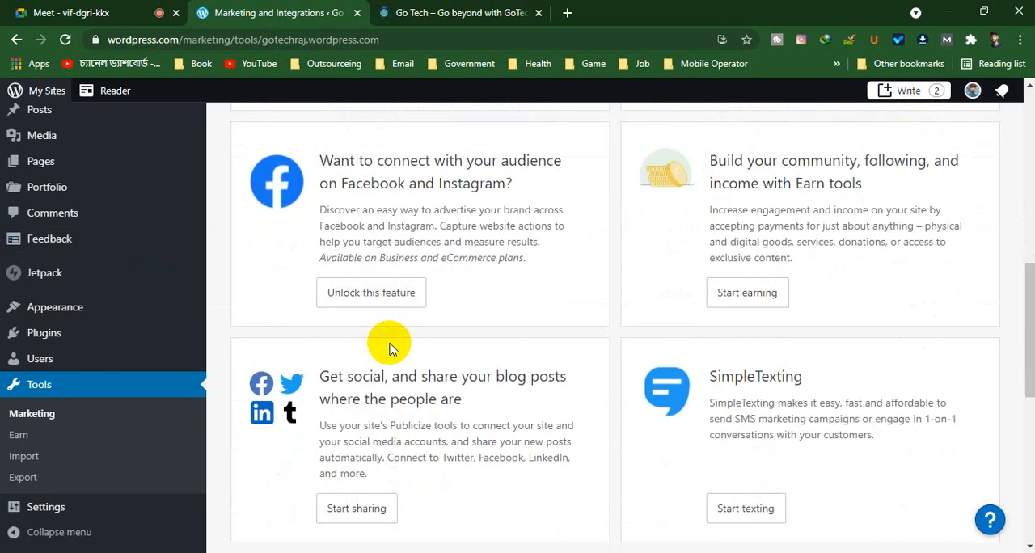
pyautogui.scroll(-6, 388, 347)
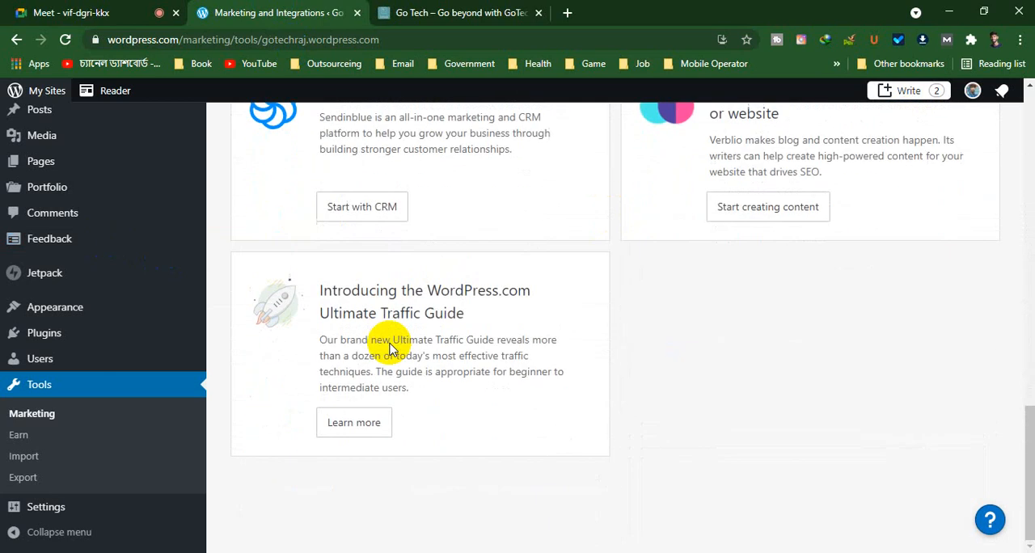
pyautogui.scroll(15, 390, 347)
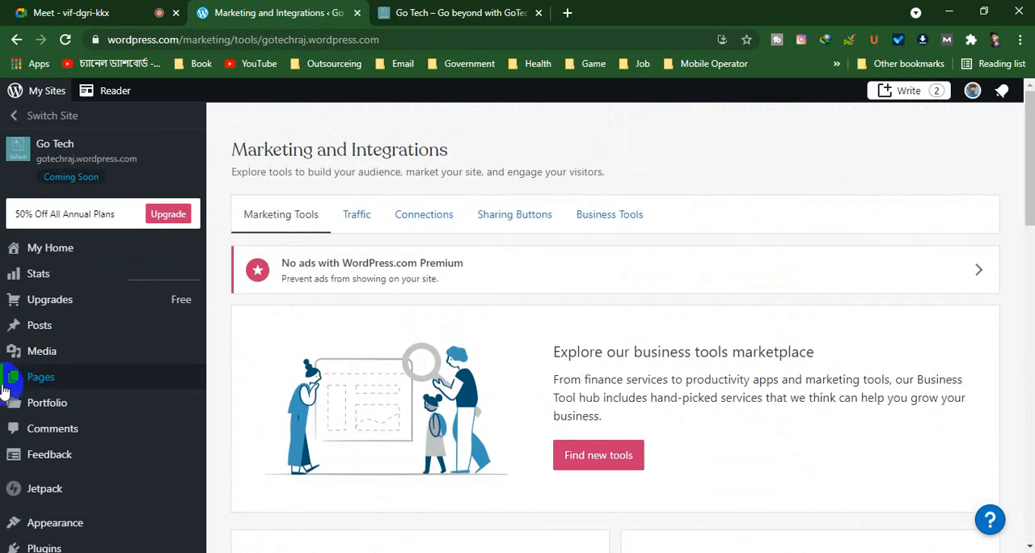
pyautogui.scroll(-5, 172, 365)
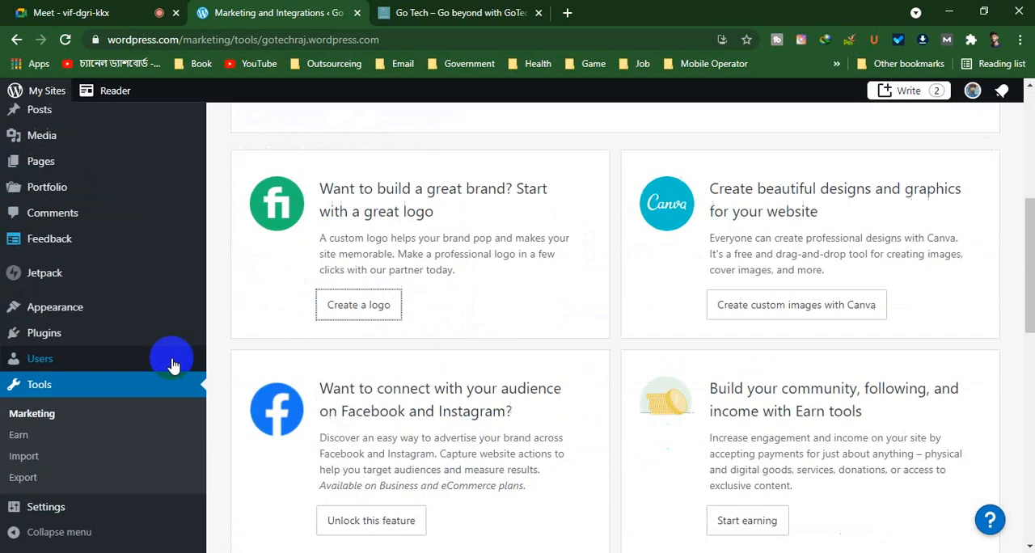
# Open the Invite People form from the site's user list and view its username field and role options
pyautogui.click(76, 355)
pyautogui.click(47, 429)
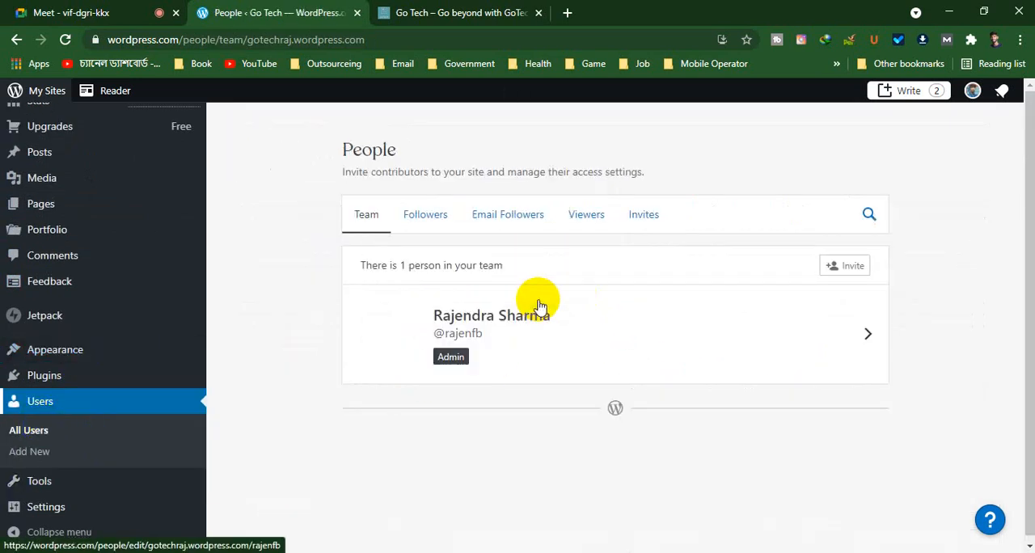
pyautogui.click(846, 271)
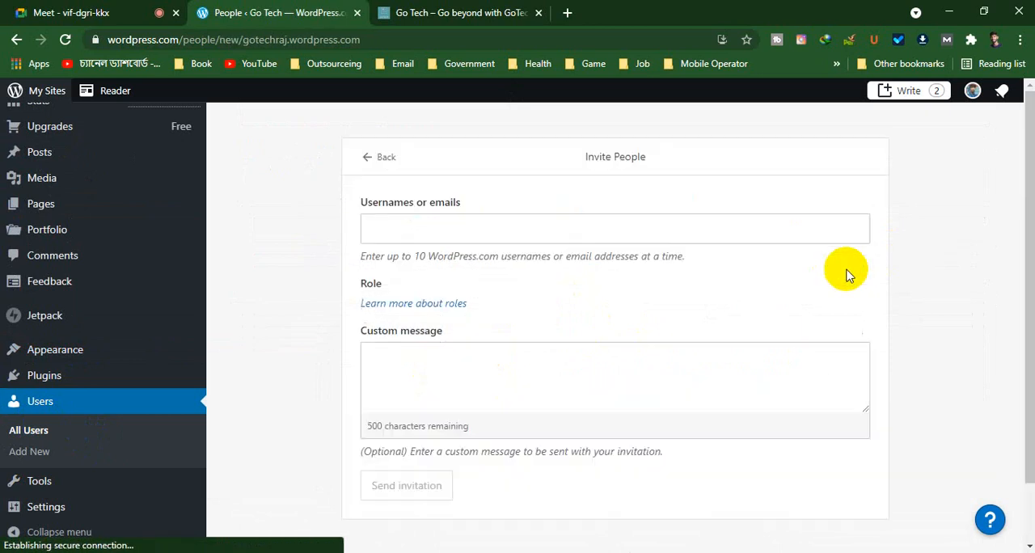
pyautogui.click(432, 222)
pyautogui.scroll(-3, 429, 226)
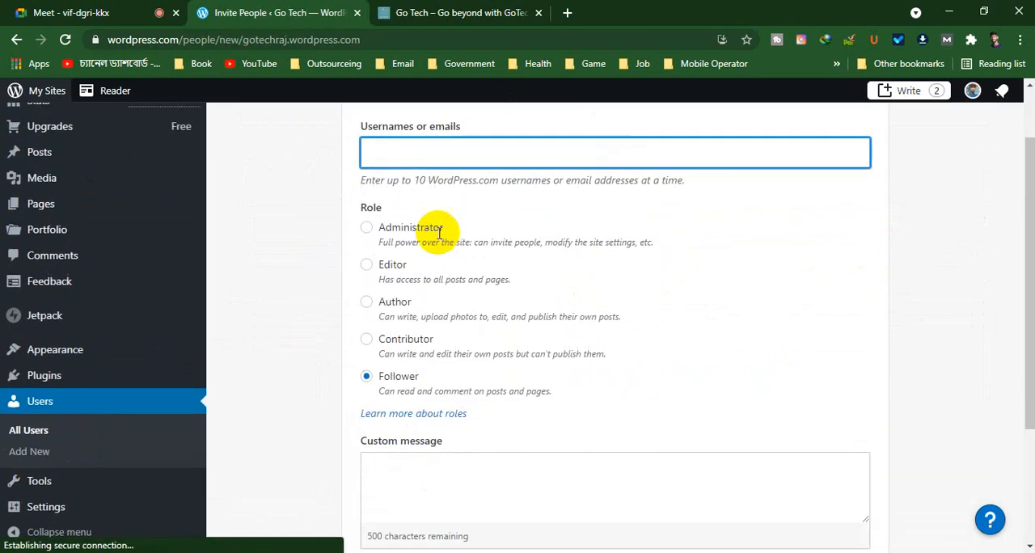
pyautogui.scroll(2, 441, 246)
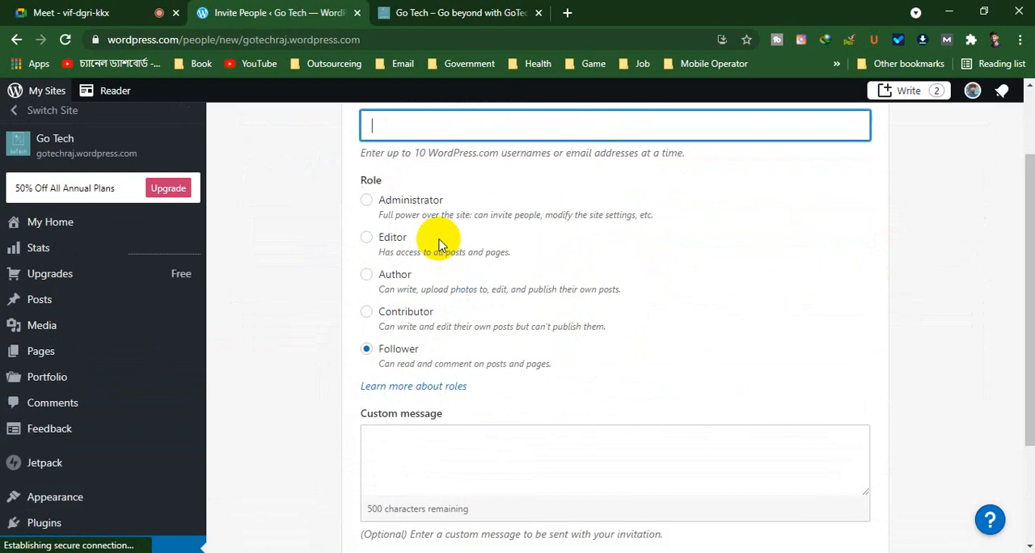
# Try the Author, Editor, Administrator and Contributor roles in the invitation form and look over its custom message field
pyautogui.click(368, 274)
pyautogui.click(368, 237)
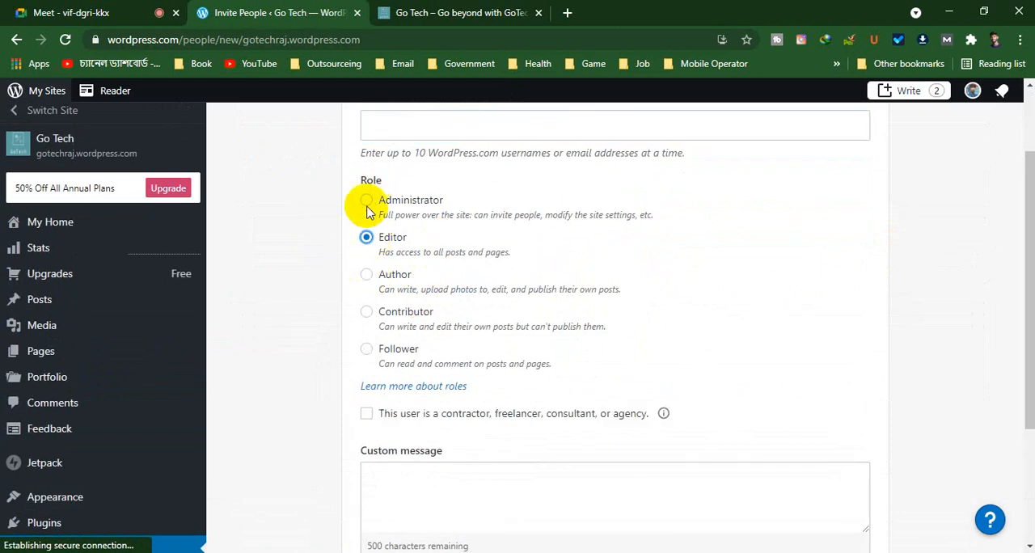
pyautogui.click(367, 201)
pyautogui.click(368, 312)
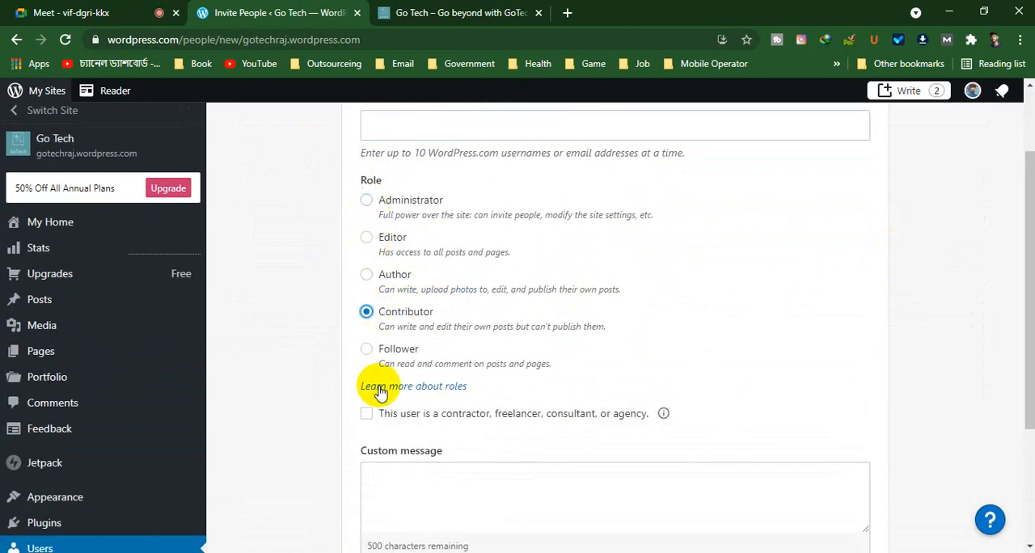
pyautogui.scroll(-2, 417, 402)
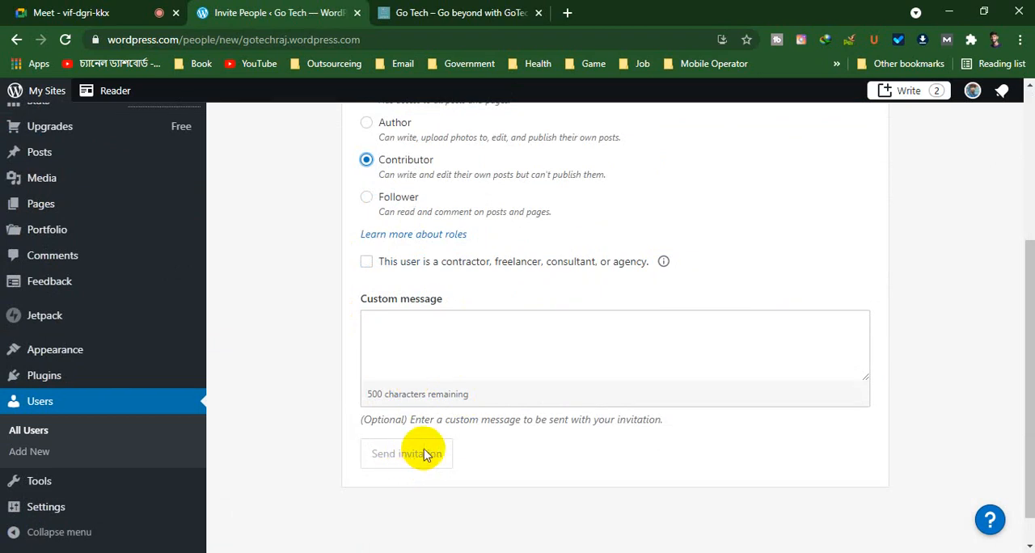
pyautogui.scroll(3, 423, 450)
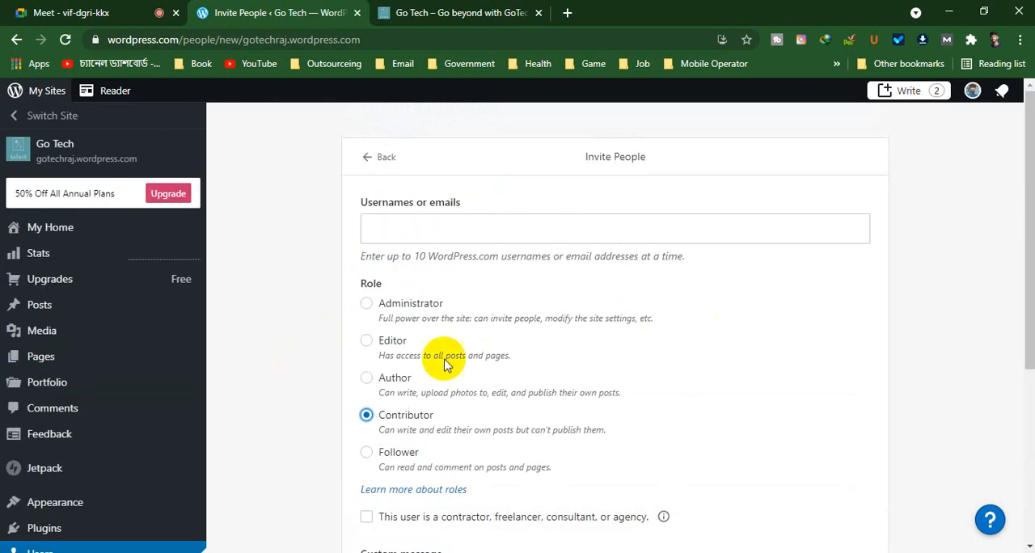
pyautogui.scroll(-3, 445, 359)
pyautogui.moveTo(154, 316)
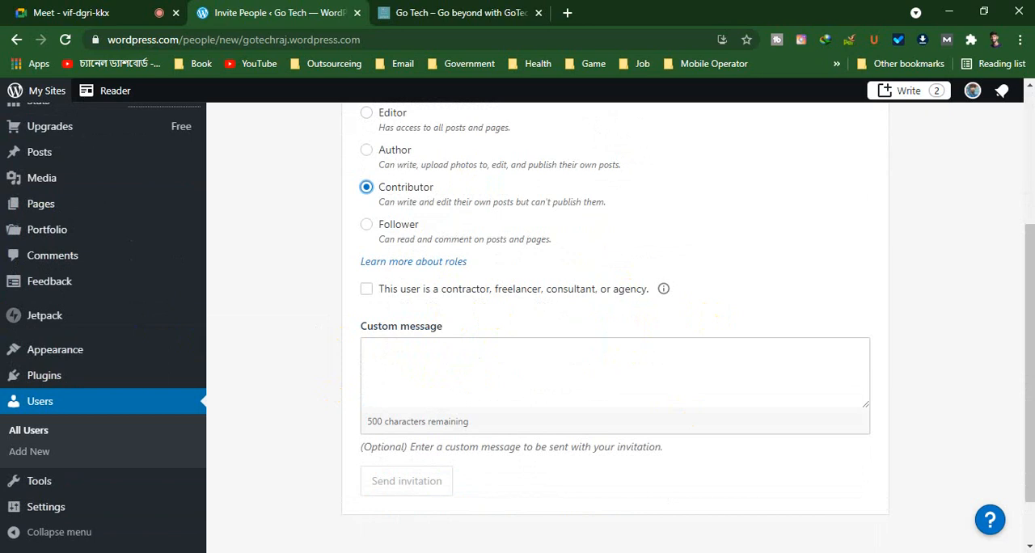
# Open the Themes page and browse the recommended themes down to the end of the list
pyautogui.click(104, 404)
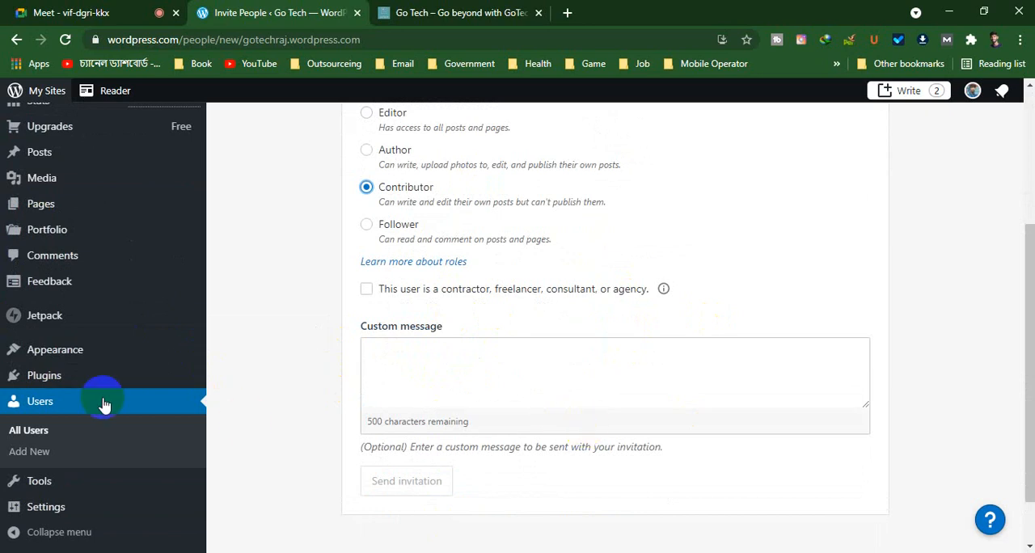
pyautogui.click(47, 379)
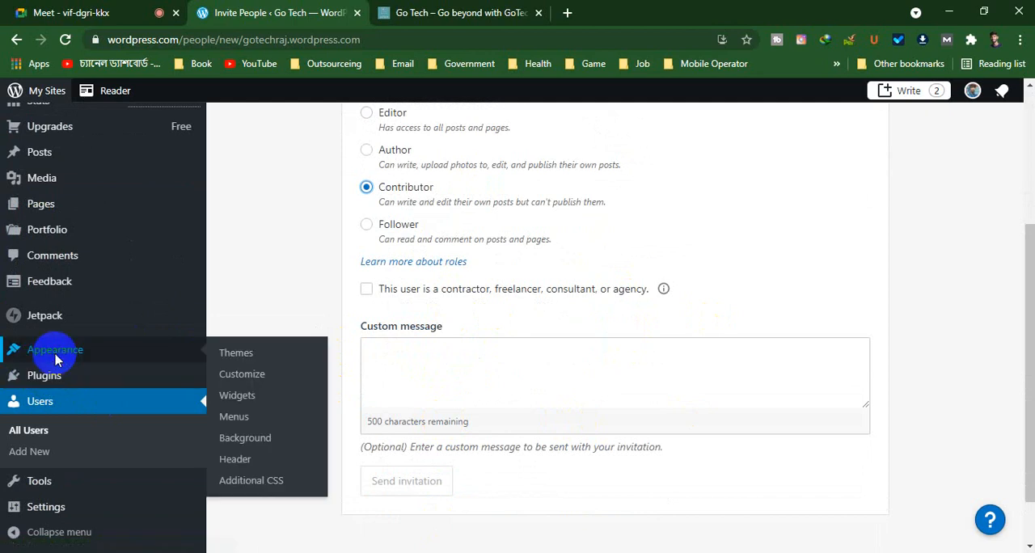
pyautogui.click(57, 354)
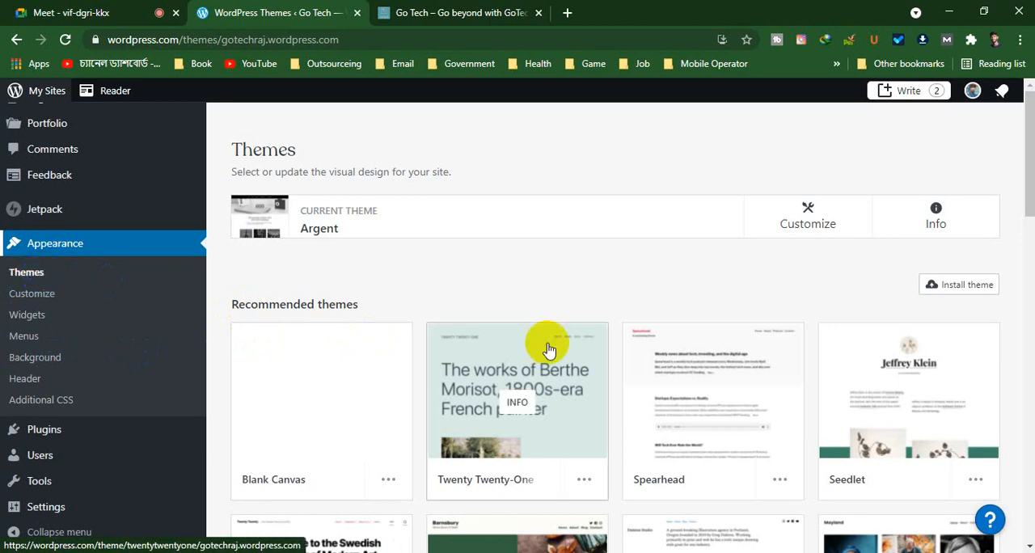
pyautogui.scroll(-2, 426, 331)
pyautogui.scroll(-3, 853, 315)
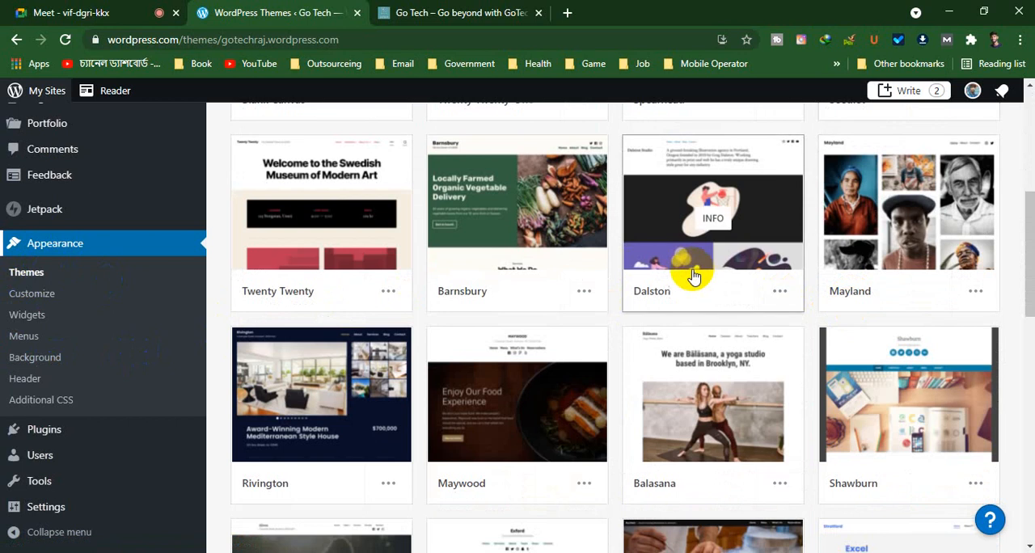
pyautogui.scroll(-7, 517, 311)
pyautogui.scroll(-3, 513, 315)
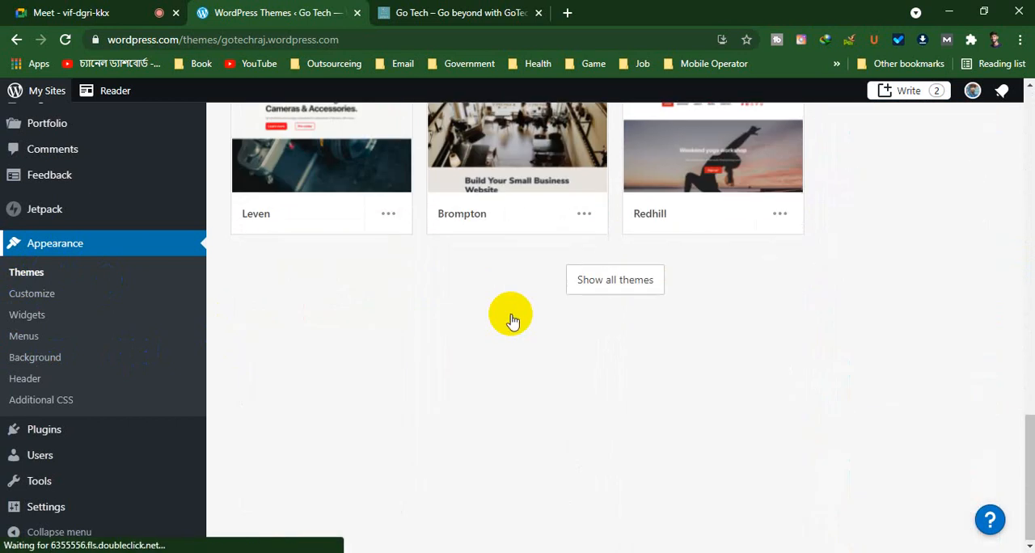
pyautogui.scroll(7, 884, 388)
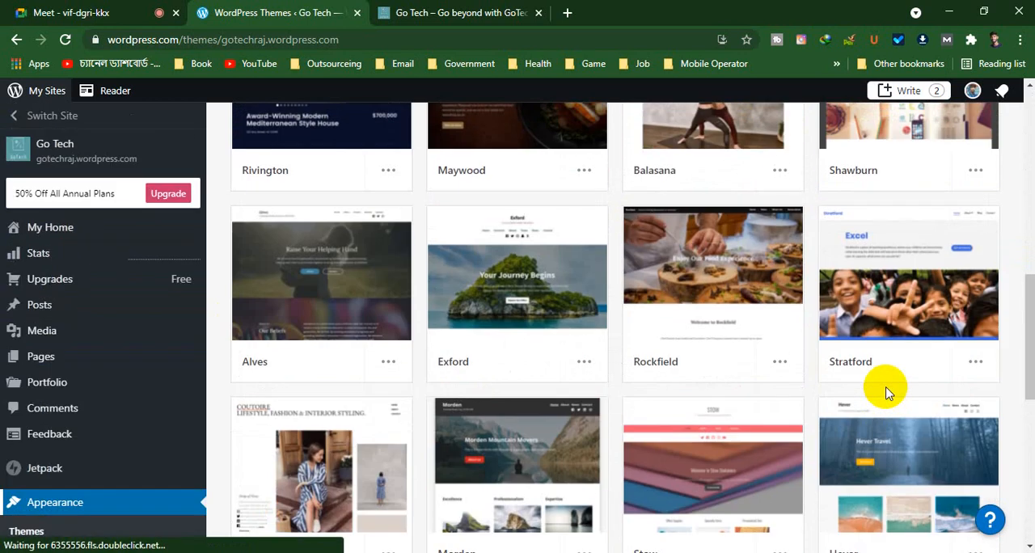
pyautogui.scroll(3, 885, 392)
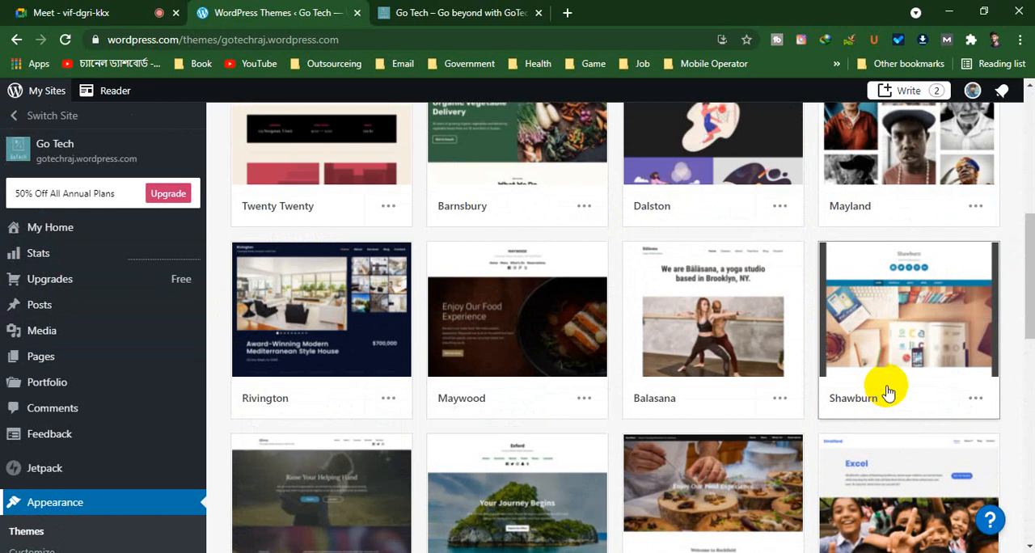
pyautogui.scroll(3, 884, 388)
# Open the Dalston theme's details and look through its preview, setup instructions and feature list
pyautogui.click(722, 349)
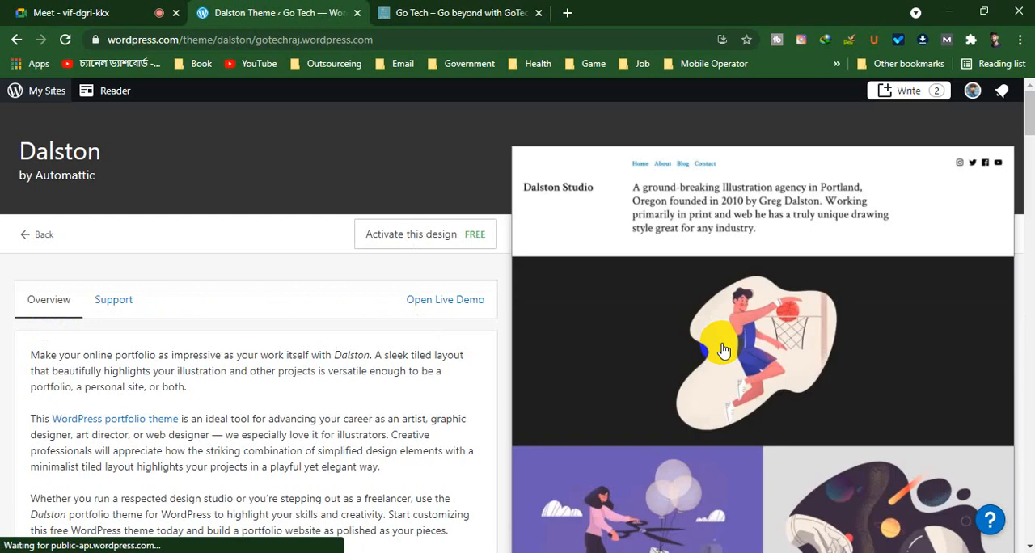
pyautogui.scroll(-15, 724, 349)
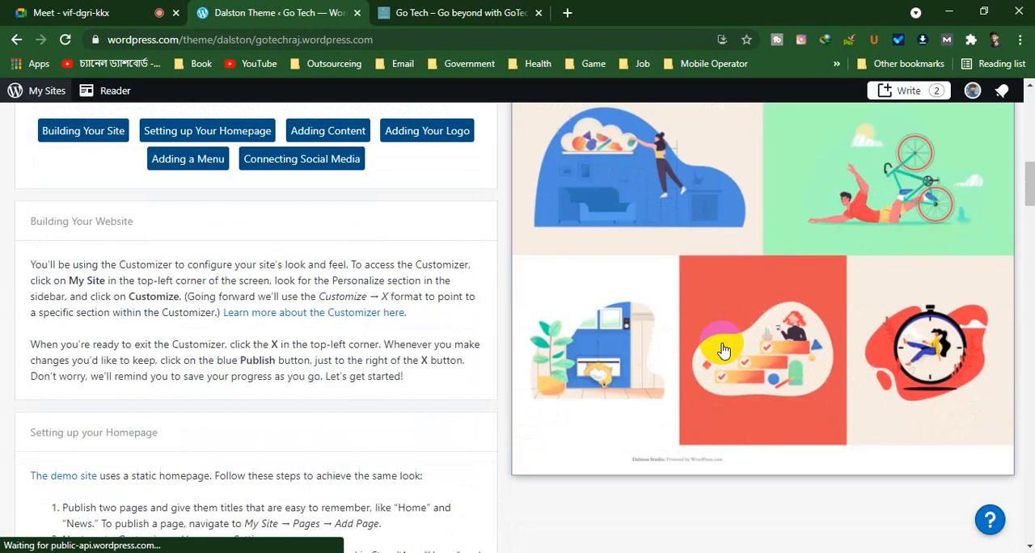
pyautogui.scroll(-20, 723, 349)
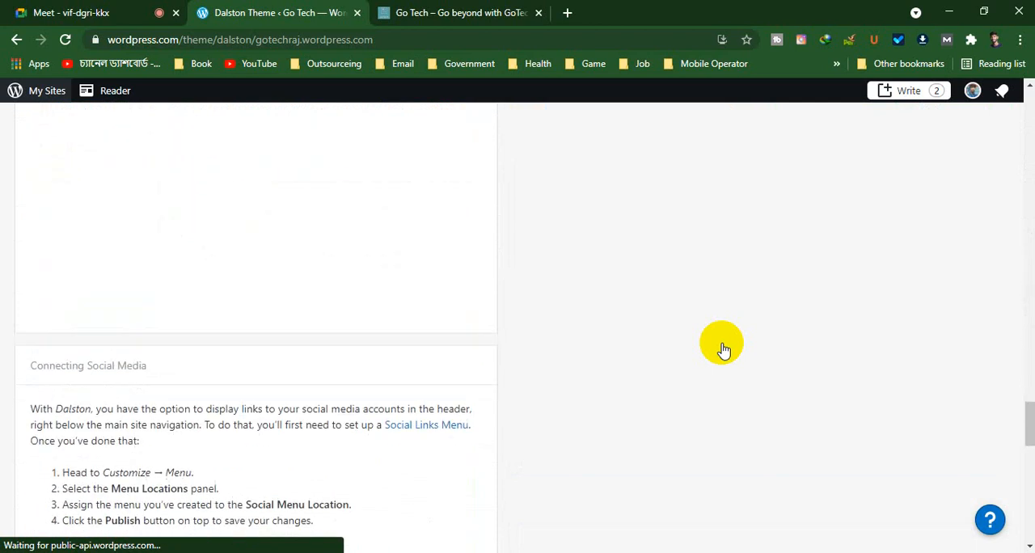
pyautogui.scroll(-5, 723, 349)
pyautogui.scroll(4, 724, 349)
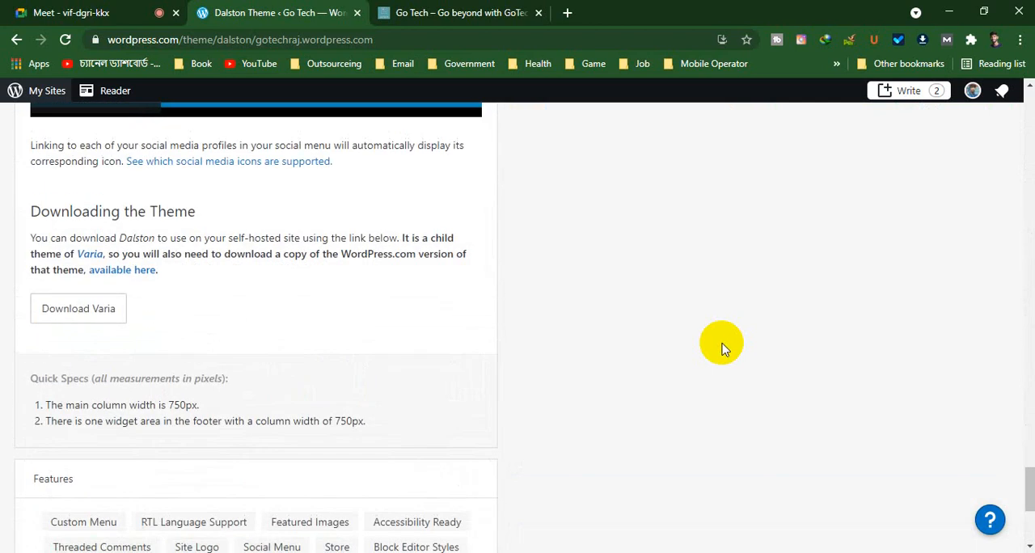
pyautogui.scroll(20, 723, 349)
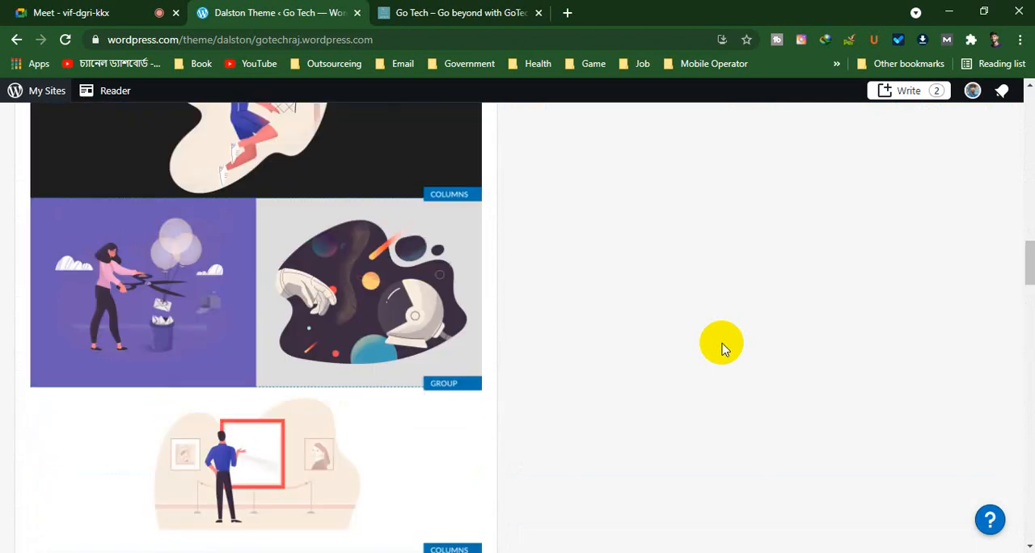
# Check the Google Meet call and the live site, return to the Dalston theme page, and dismiss the presenting notification
pyautogui.scroll(15, 723, 349)
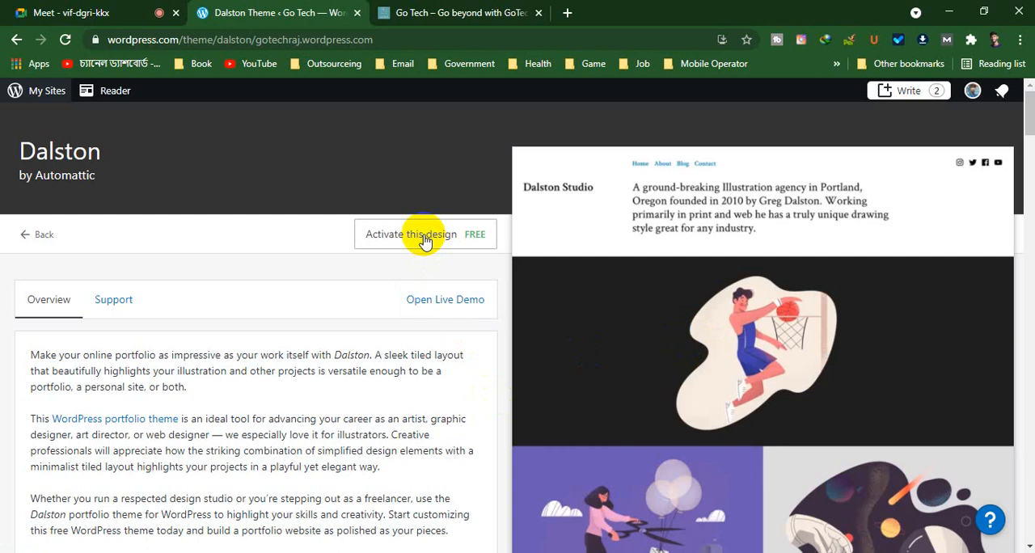
pyautogui.click(25, 12)
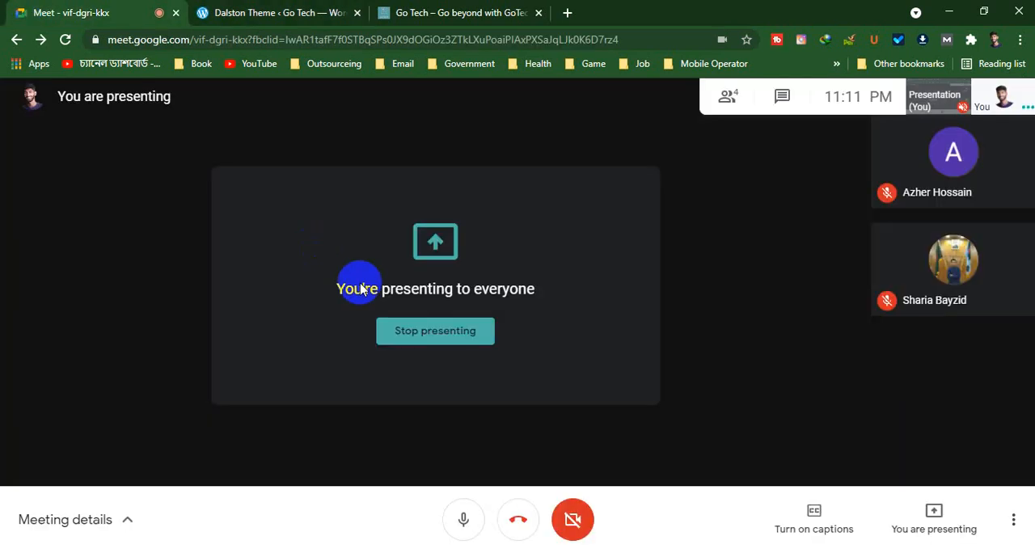
pyautogui.click(415, 9)
pyautogui.click(271, 12)
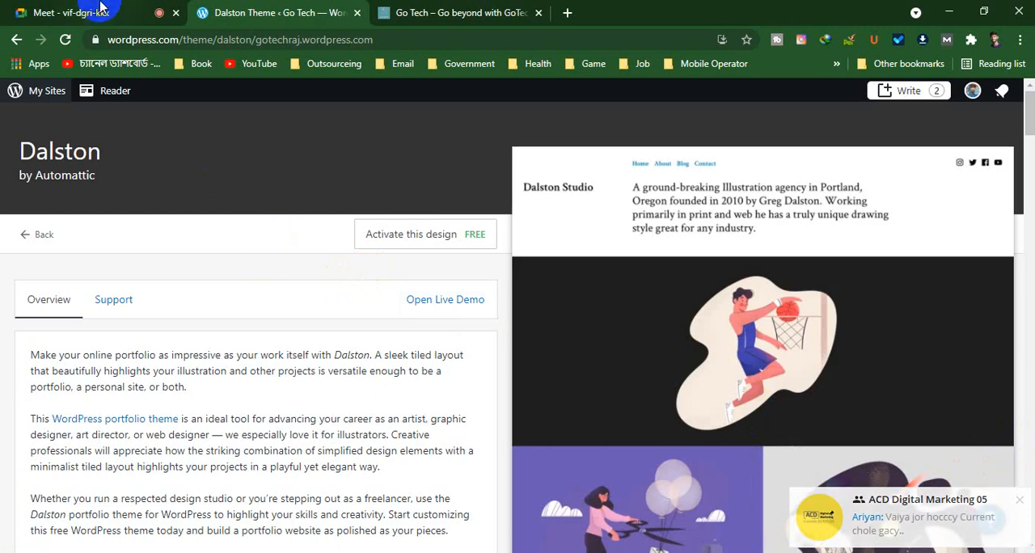
pyautogui.click(88, 12)
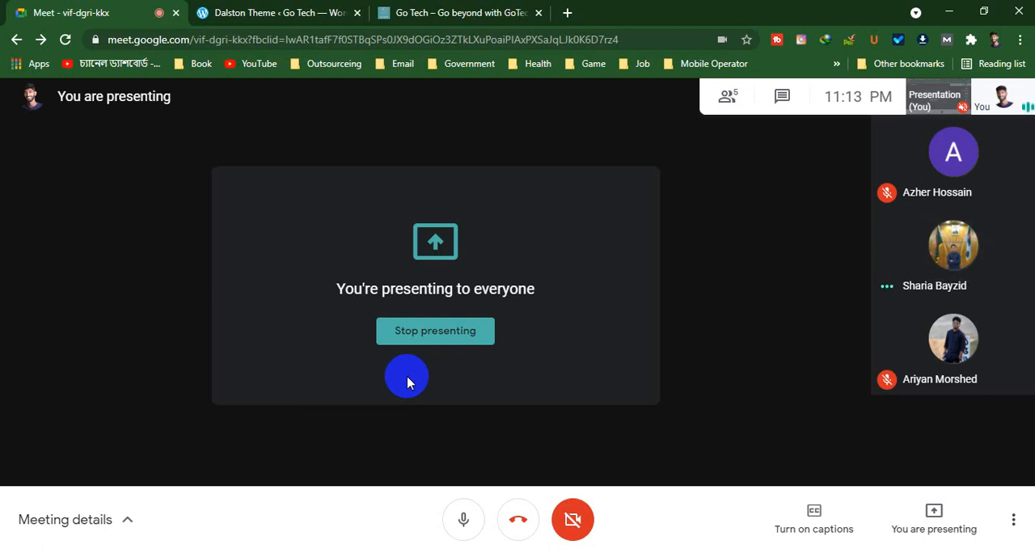
pyautogui.click(295, 12)
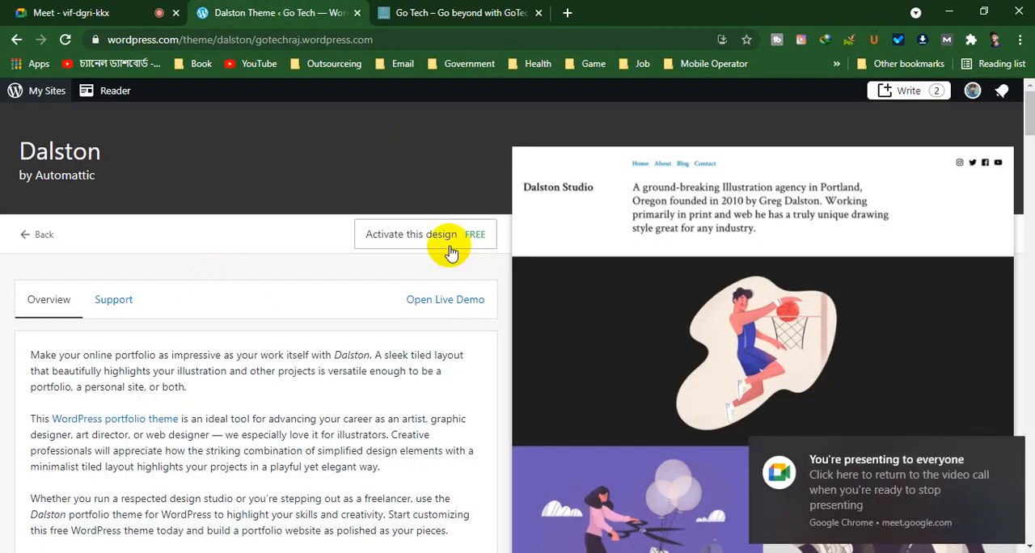
pyautogui.click(1007, 446)
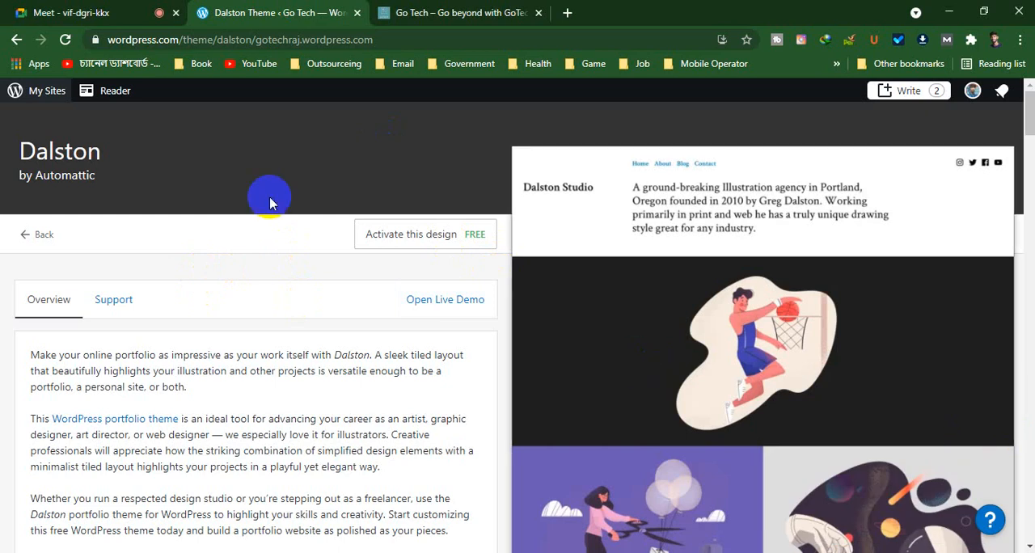
# Start activating the Dalston design and try both options for keeping or replacing the site's homepage content
pyautogui.click(394, 235)
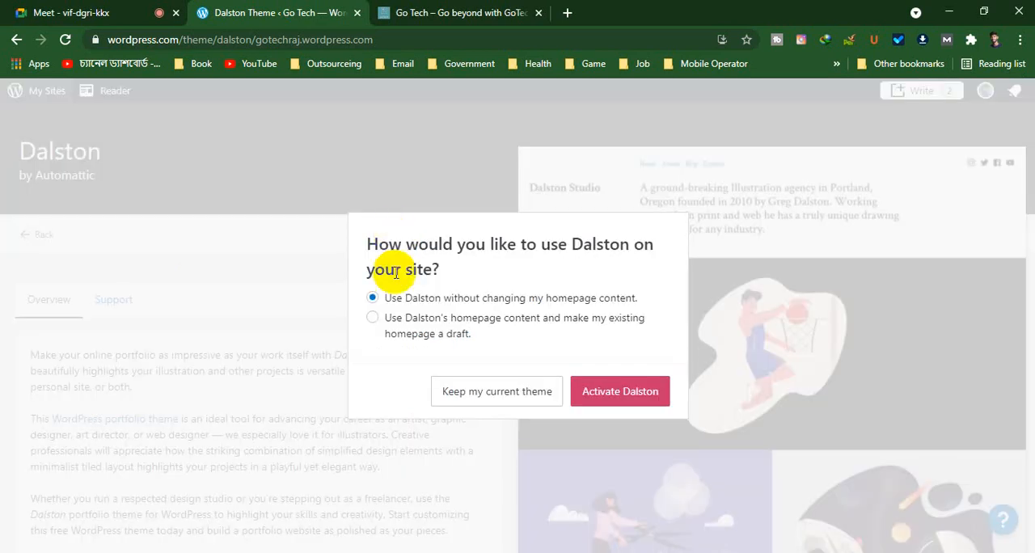
pyautogui.click(374, 316)
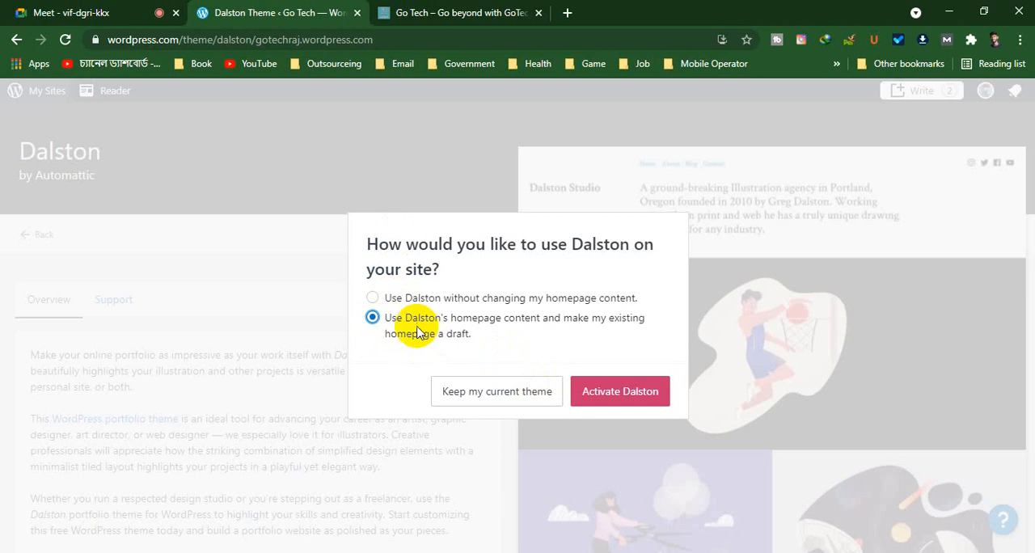
pyautogui.click(371, 297)
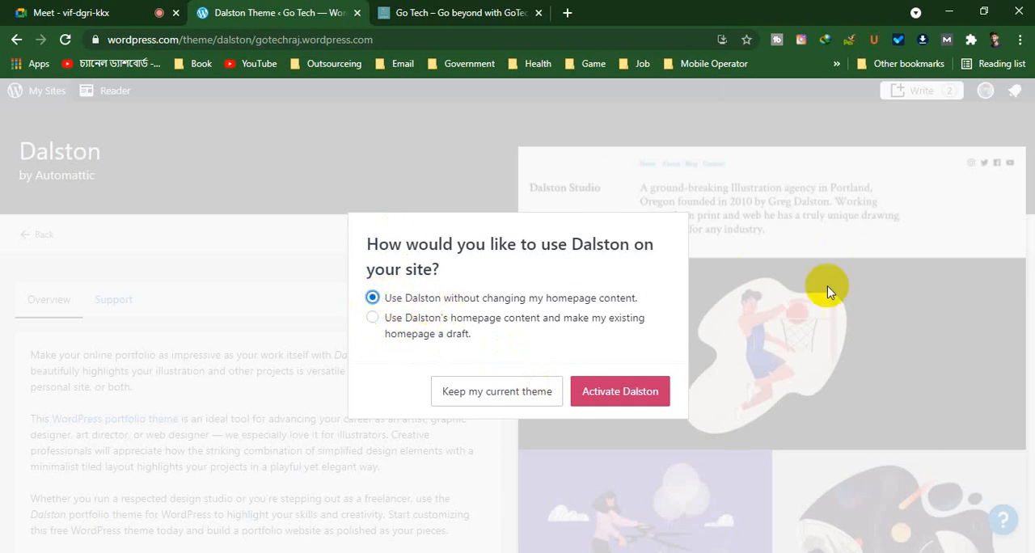
pyautogui.click(372, 317)
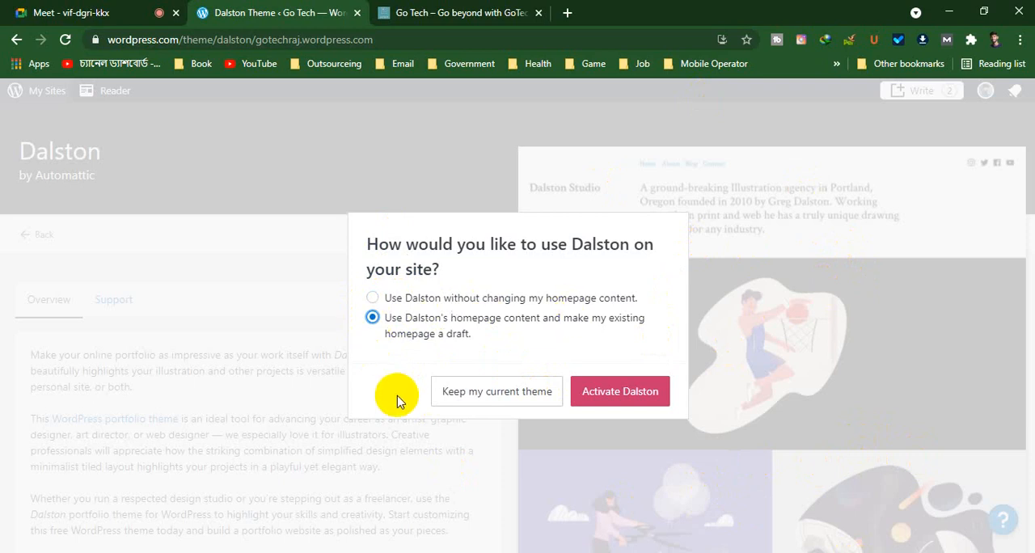
pyautogui.click(639, 402)
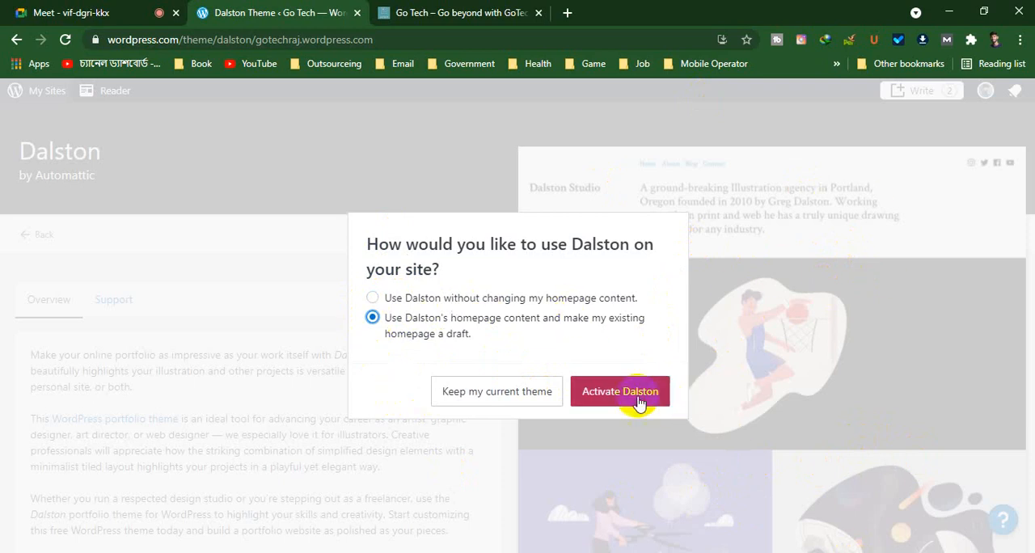
pyautogui.click(372, 298)
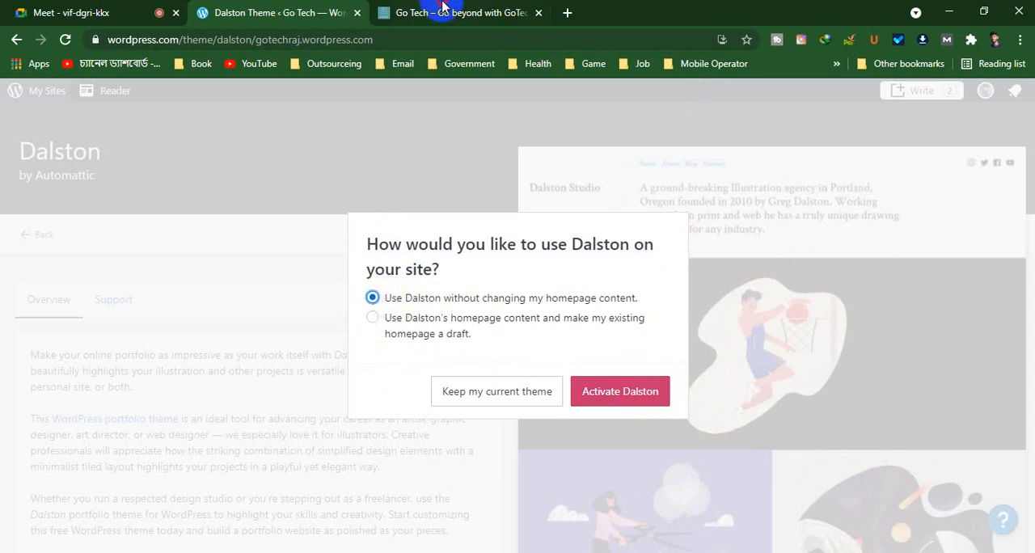
# Look through the Go Tech site's current homepage, including its blog posts, art gallery text and footer
pyautogui.click(467, 15)
pyautogui.scroll(20, 430, 299)
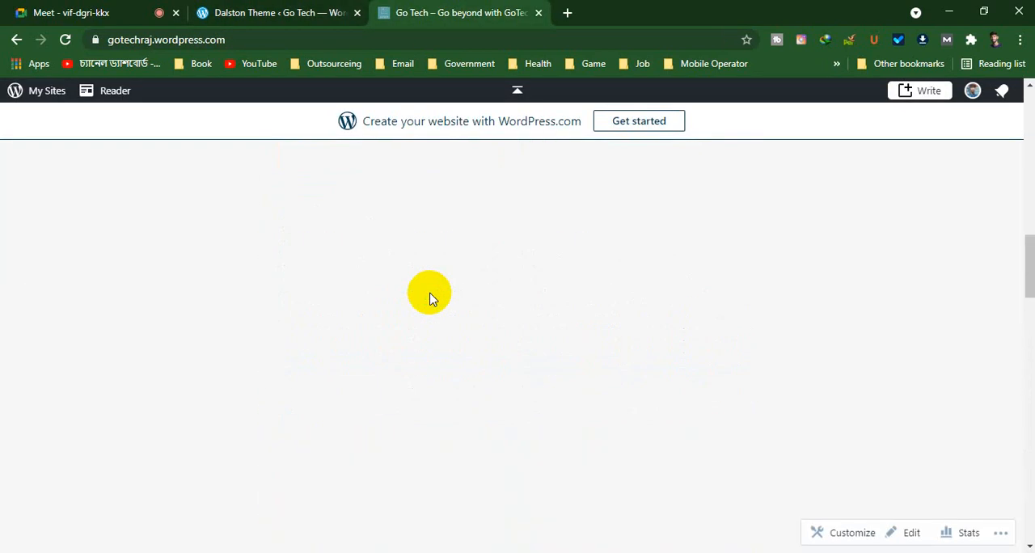
pyautogui.scroll(-20, 485, 324)
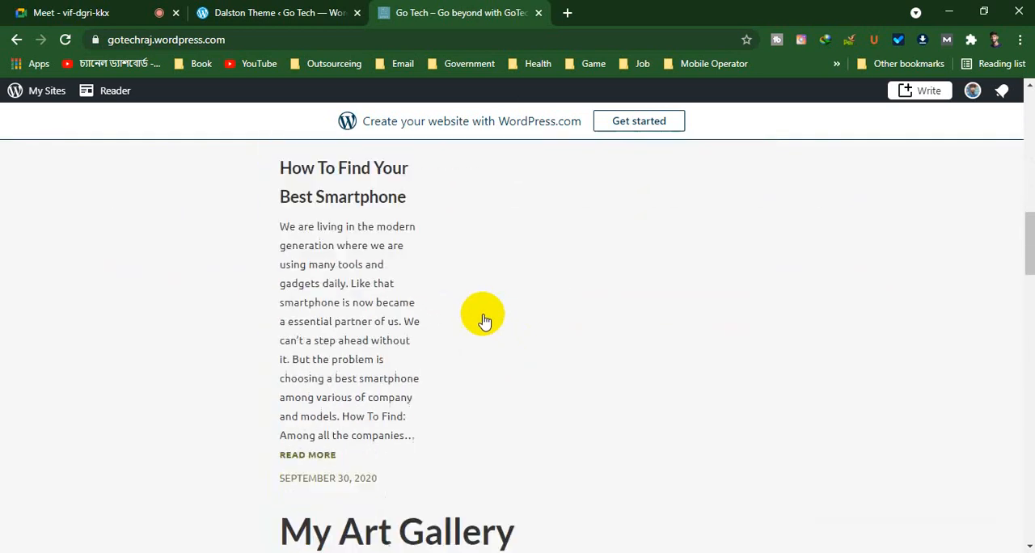
pyautogui.scroll(5, 480, 316)
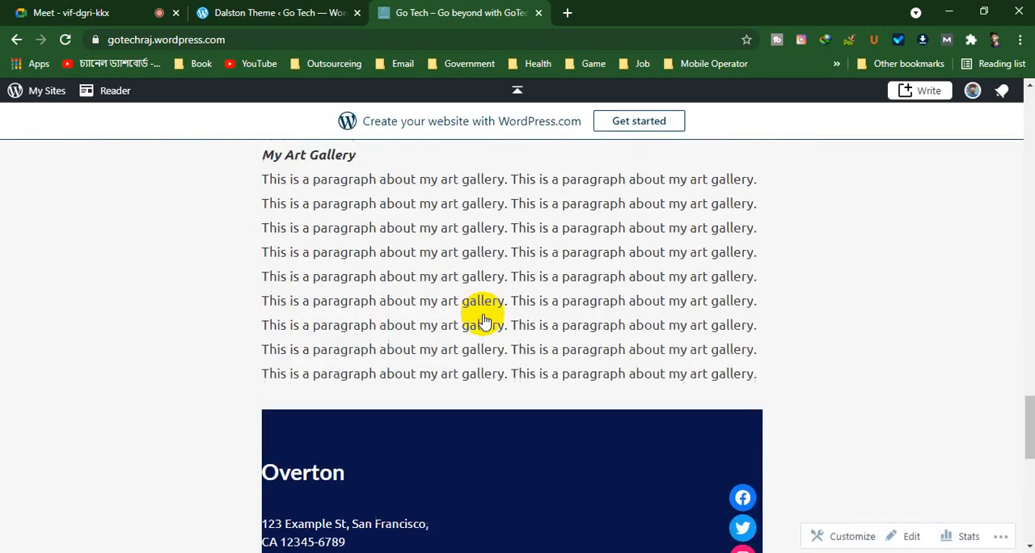
# Activate Dalston with its own homepage content, making the existing homepage a draft, after rechecking the current site
pyautogui.click(303, 13)
pyautogui.click(372, 321)
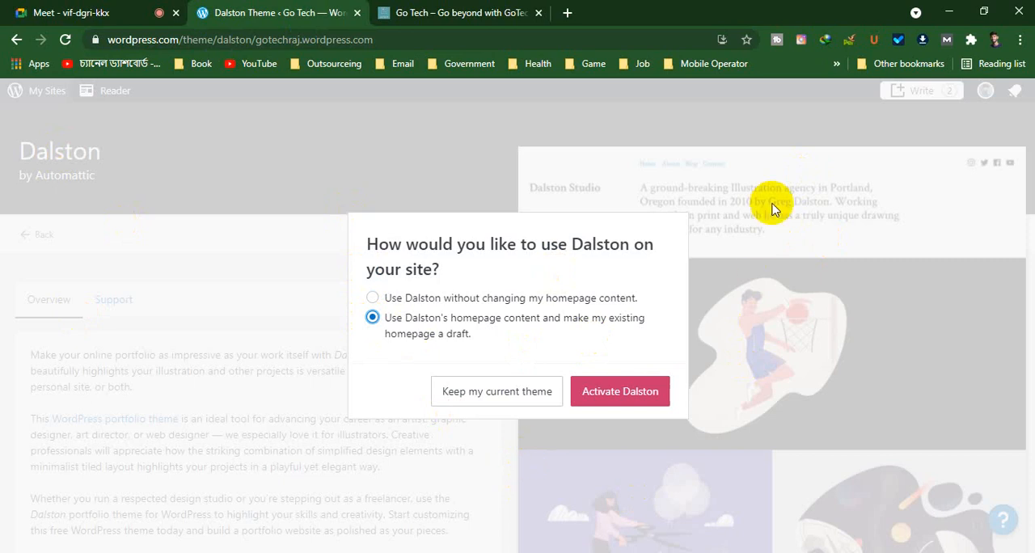
pyautogui.click(440, 13)
pyautogui.scroll(15, 526, 283)
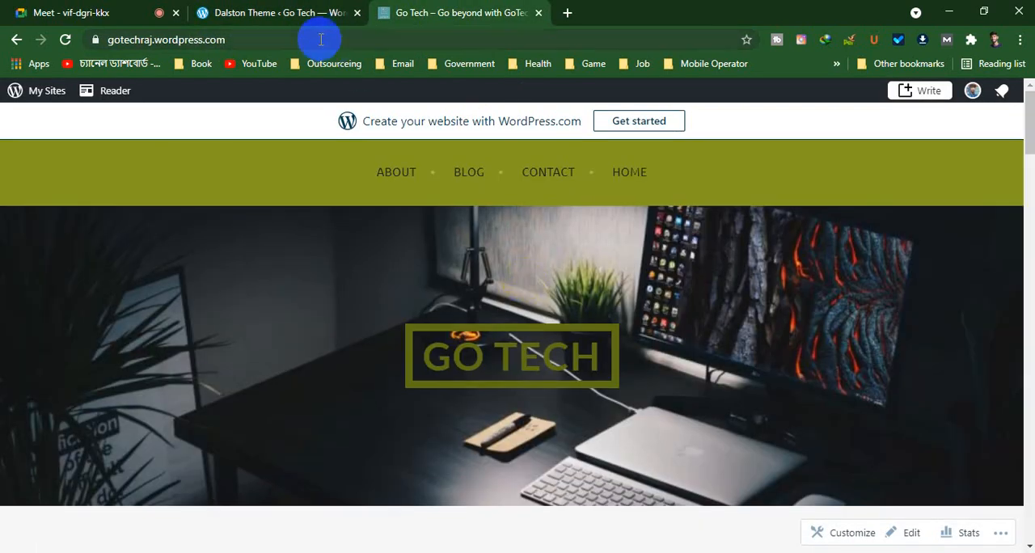
pyautogui.click(319, 13)
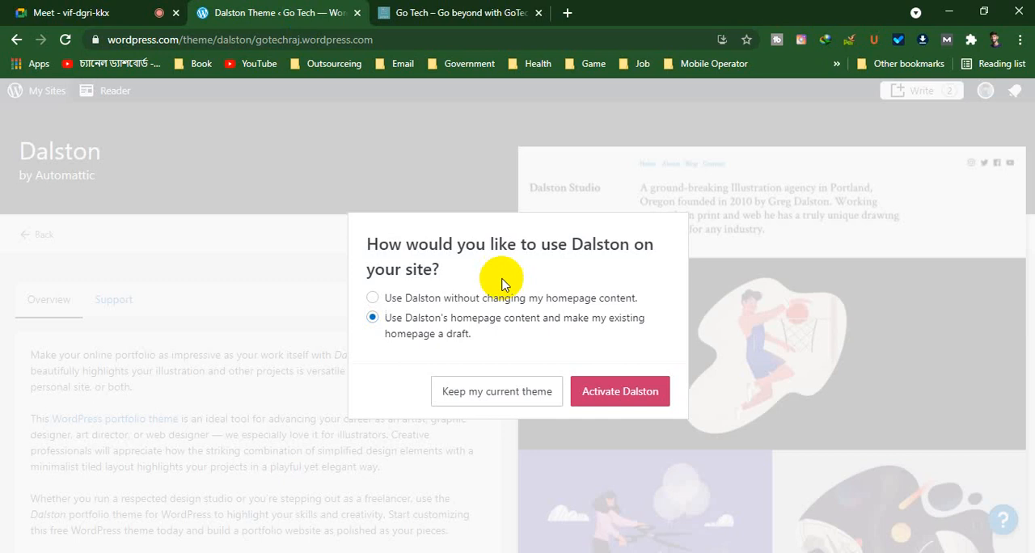
pyautogui.click(634, 387)
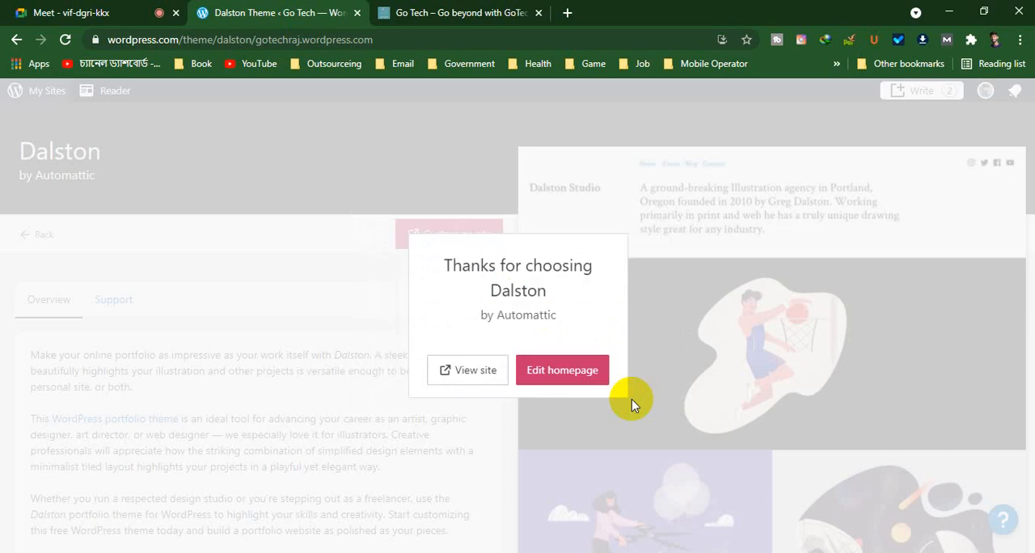
pyautogui.click(471, 373)
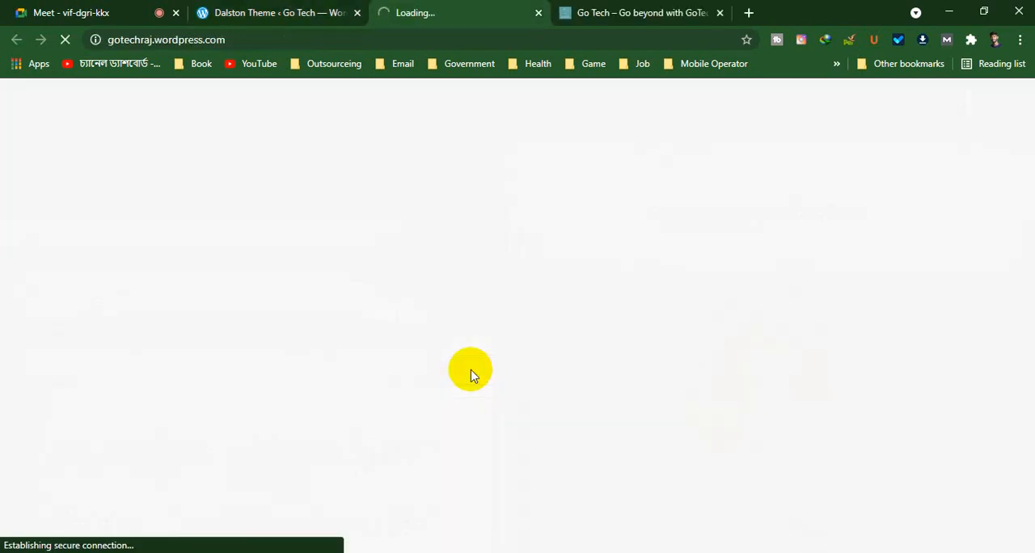
pyautogui.click(249, 45)
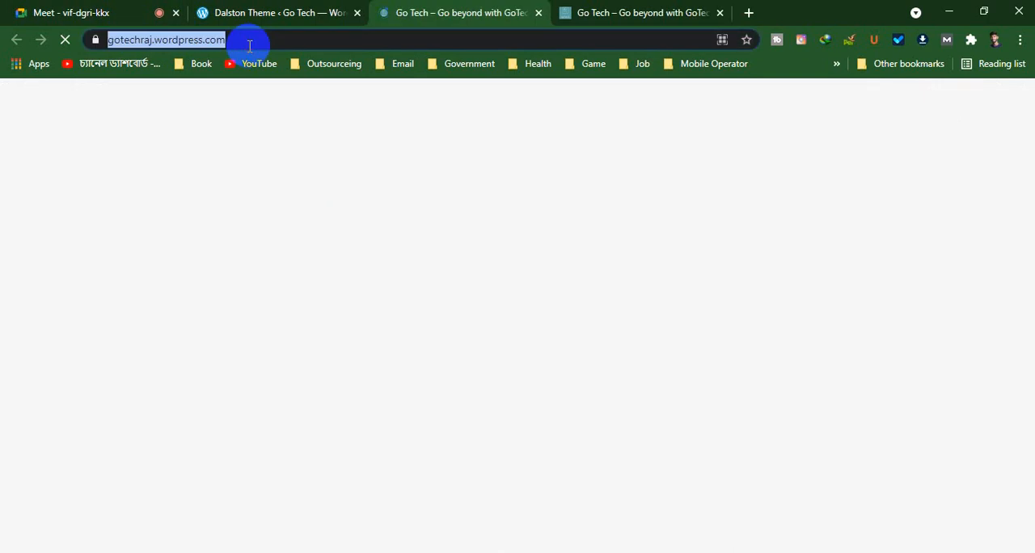
pyautogui.click(260, 39)
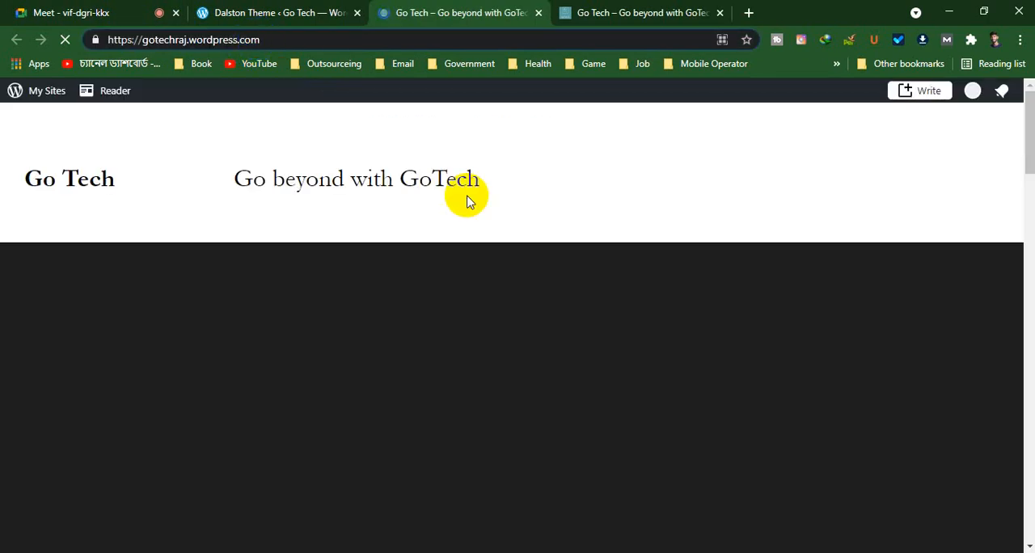
pyautogui.write('/')
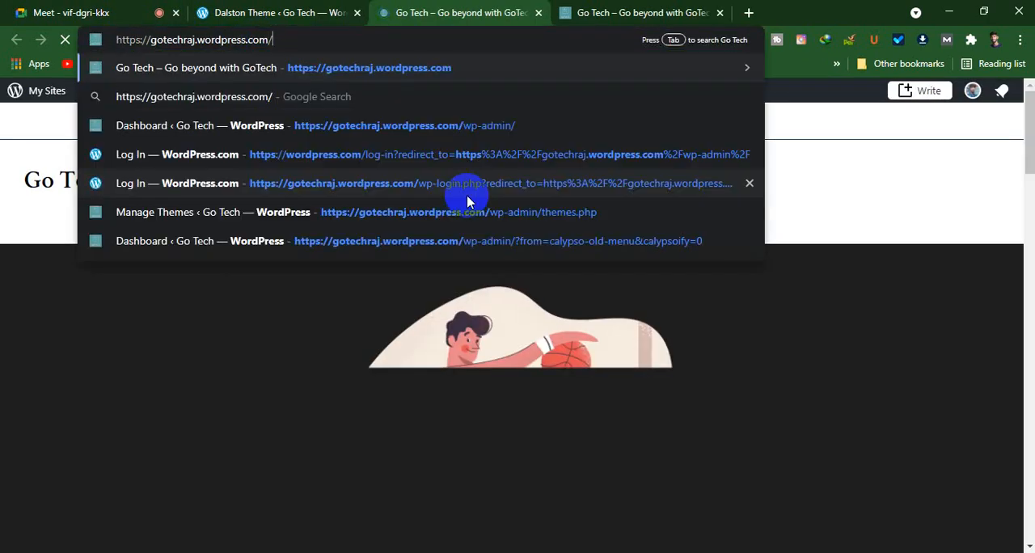
pyautogui.write('wp-')
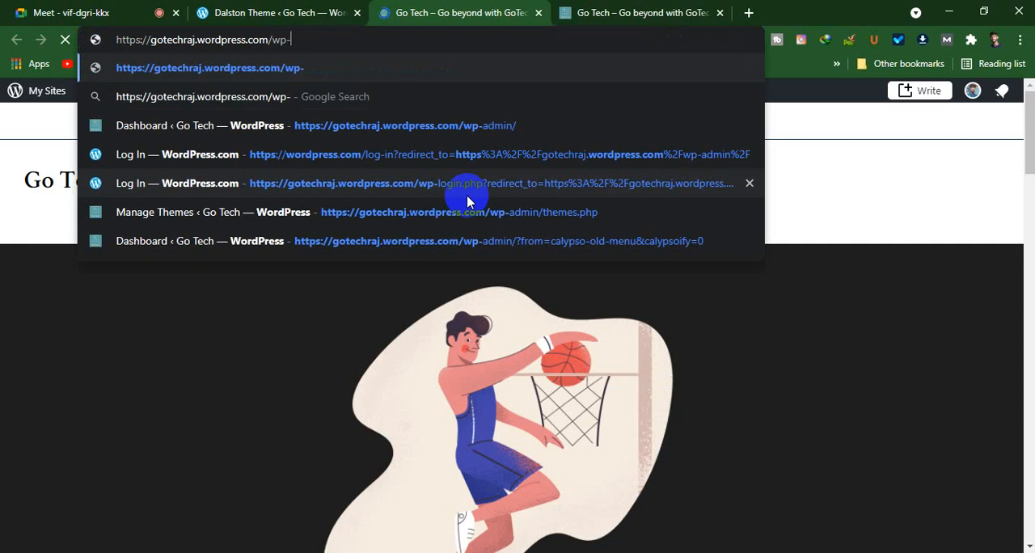
pyautogui.write('ad')
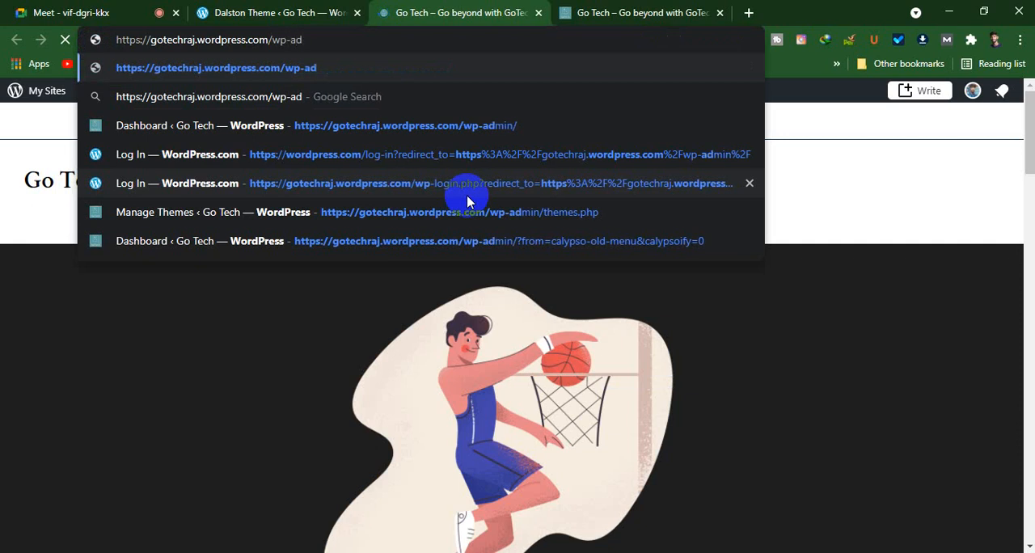
pyautogui.write('min')
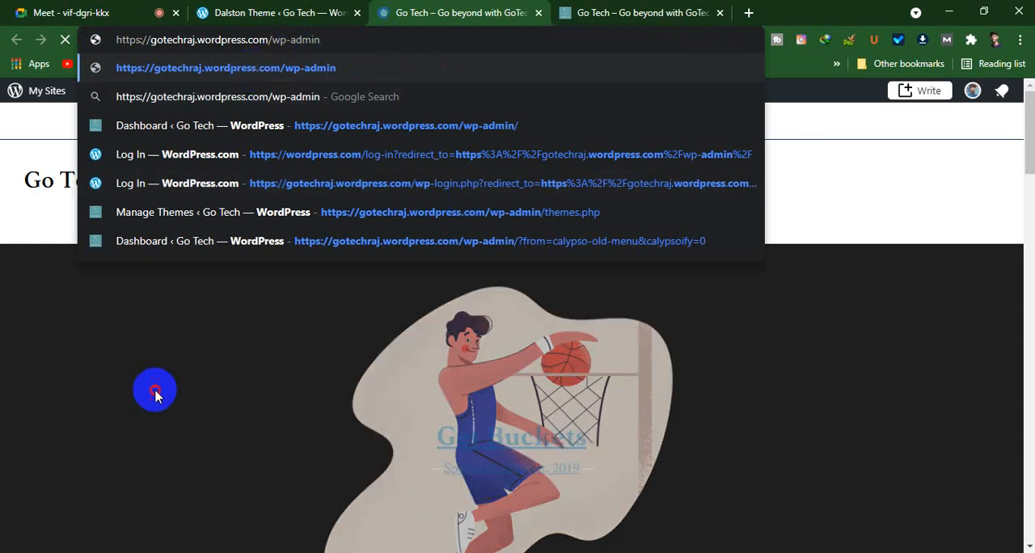
pyautogui.press('Return')
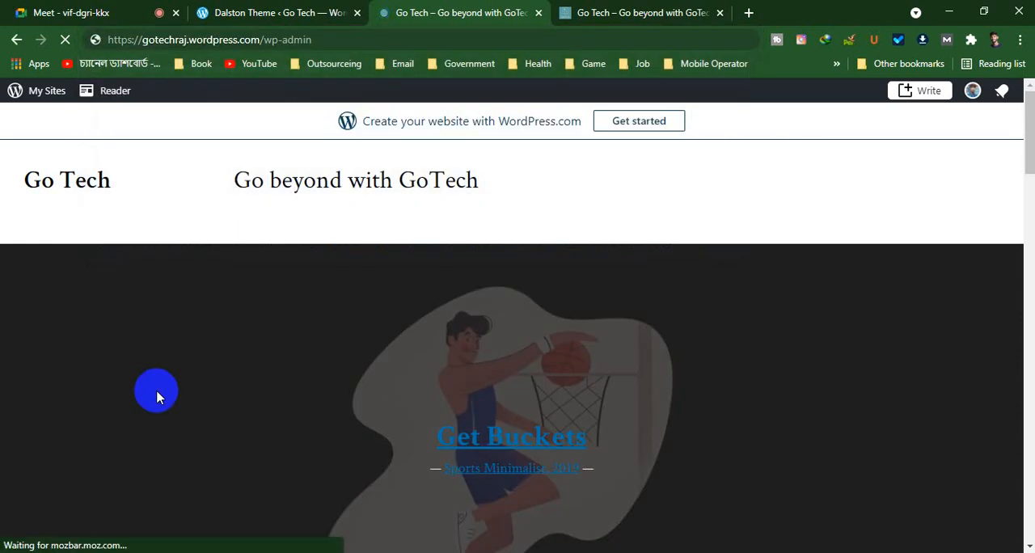
# Examine the Dalston homepage from the header to the Follow Us footer, with a brief check of the other site tab
pyautogui.scroll(-3, 554, 145)
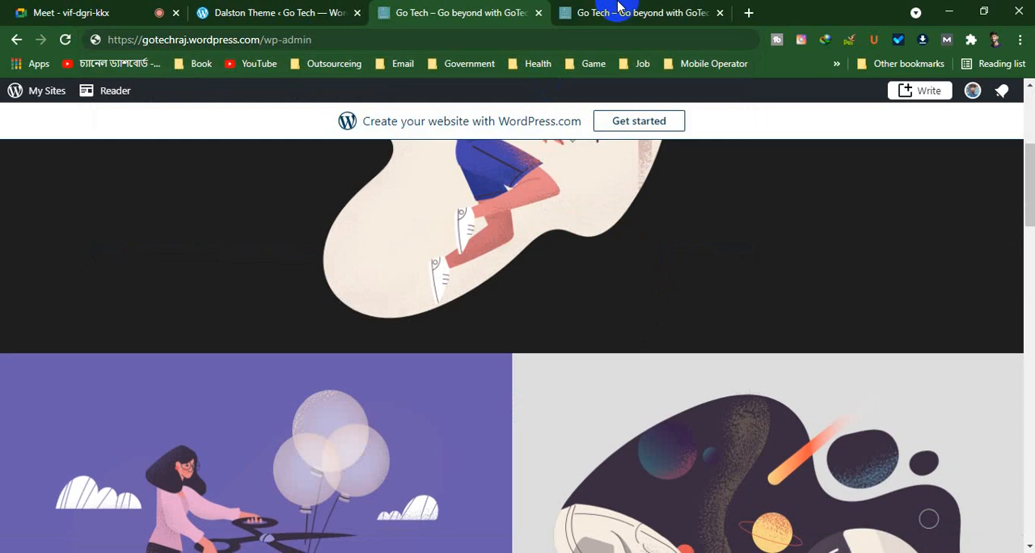
pyautogui.click(618, 7)
pyautogui.click(471, 17)
pyautogui.scroll(-3, 526, 266)
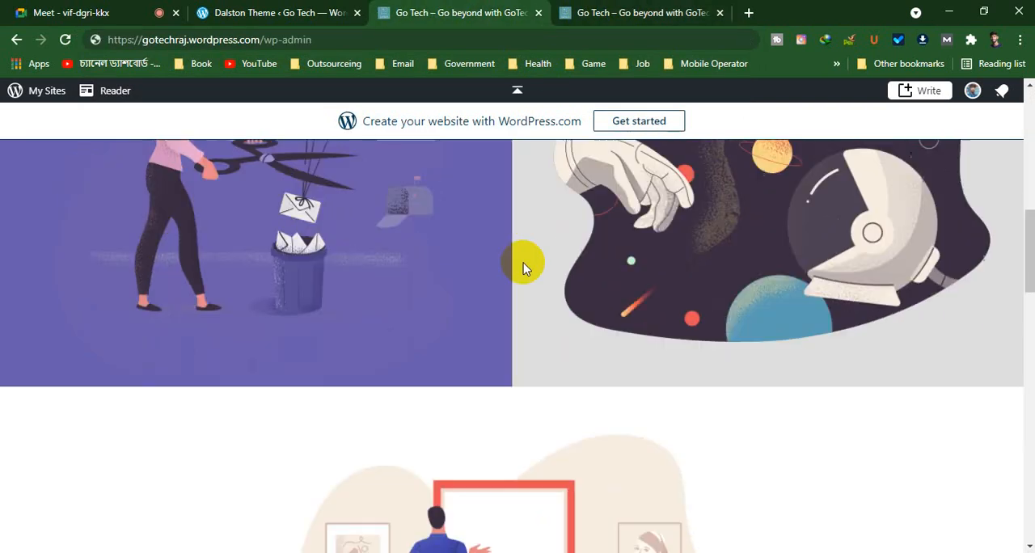
pyautogui.scroll(-15, 523, 263)
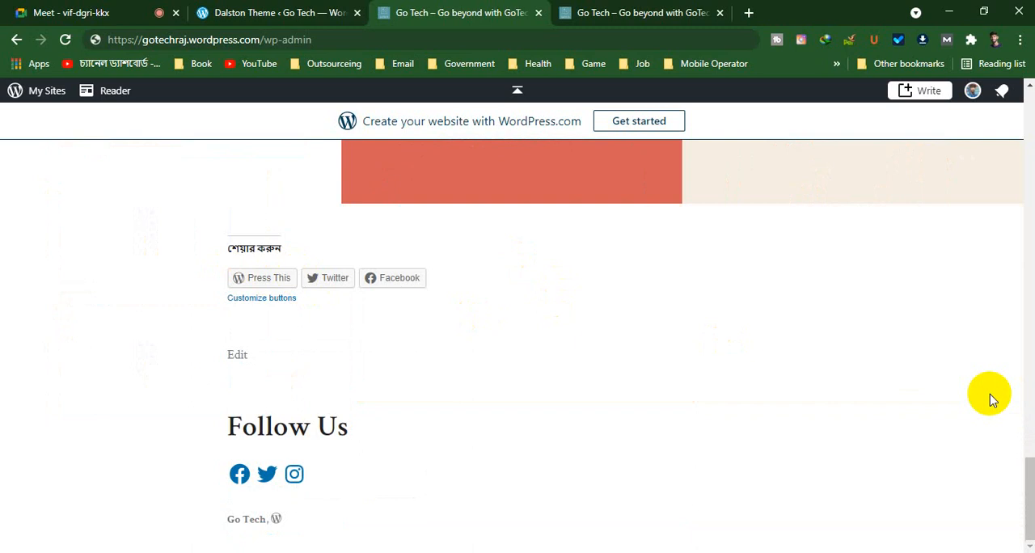
pyautogui.scroll(2, 993, 399)
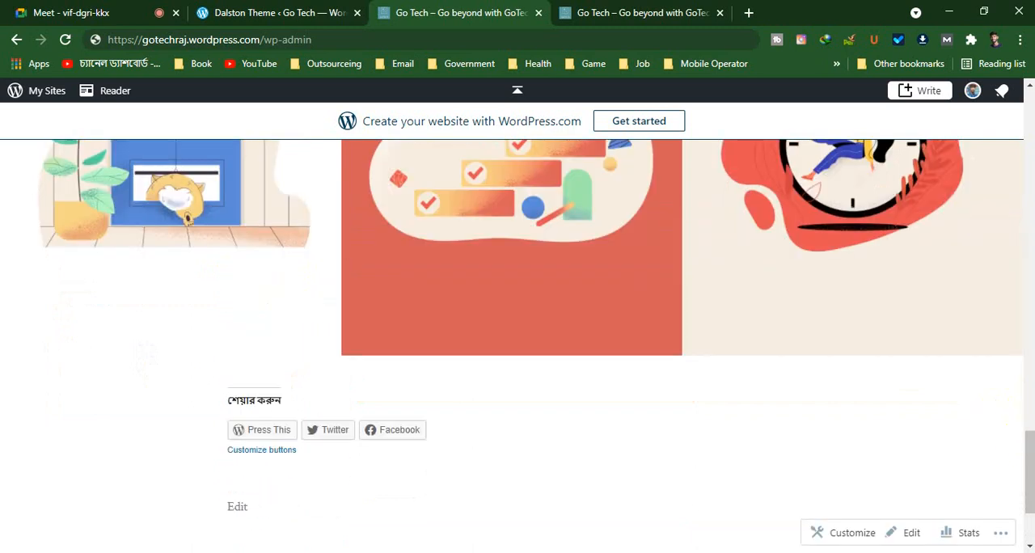
pyautogui.scroll(20, 642, 380)
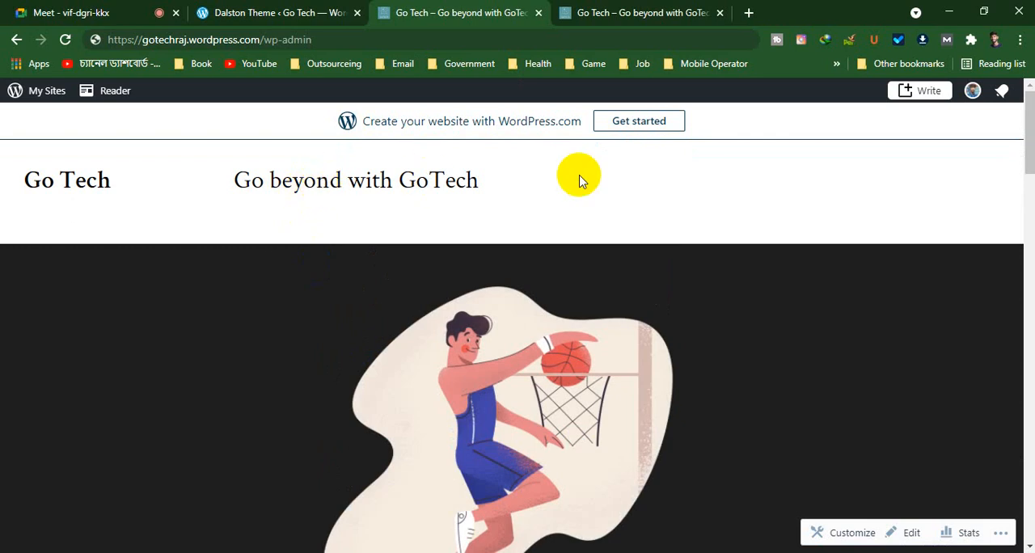
pyautogui.scroll(-15, 578, 179)
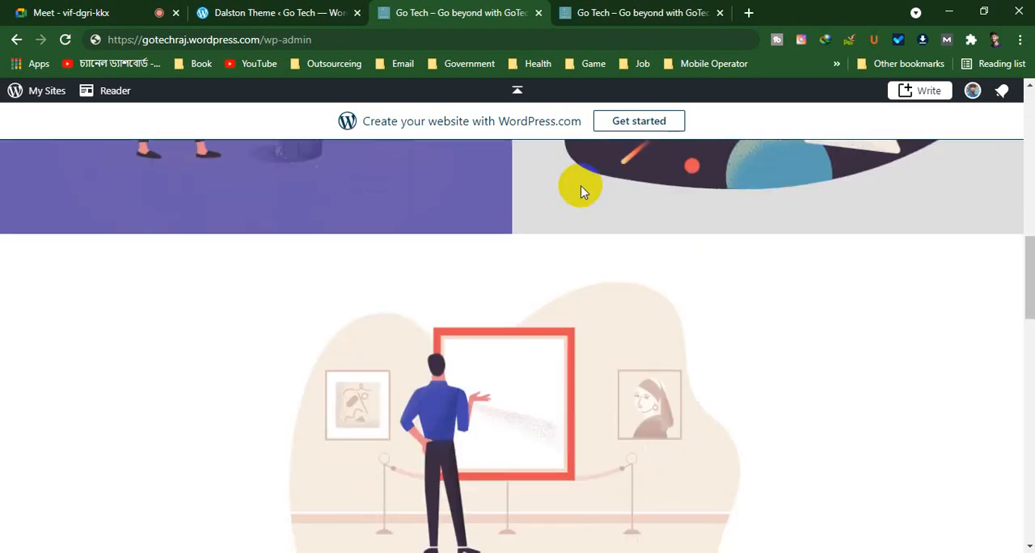
pyautogui.scroll(-10, 580, 191)
pyautogui.scroll(12, 580, 191)
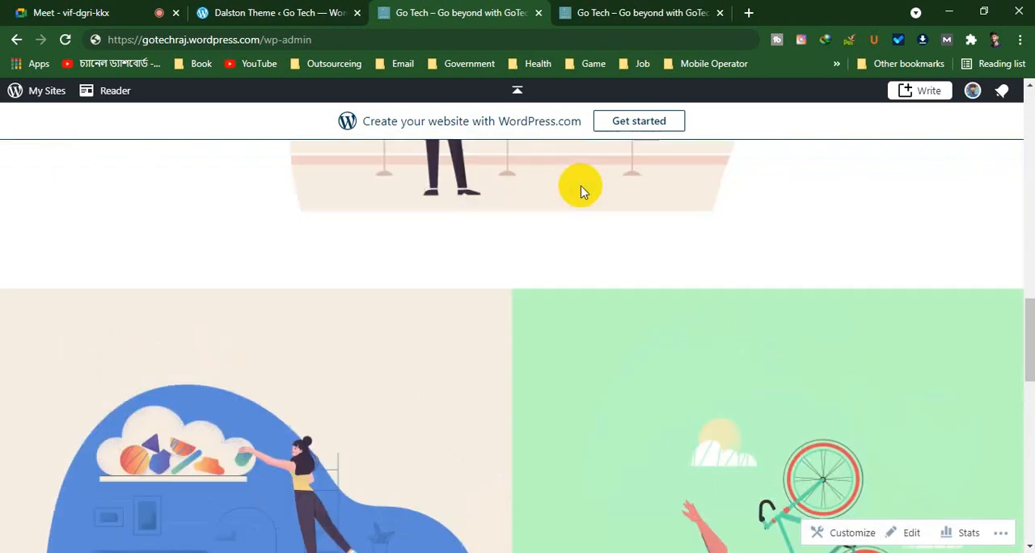
pyautogui.scroll(10, 581, 191)
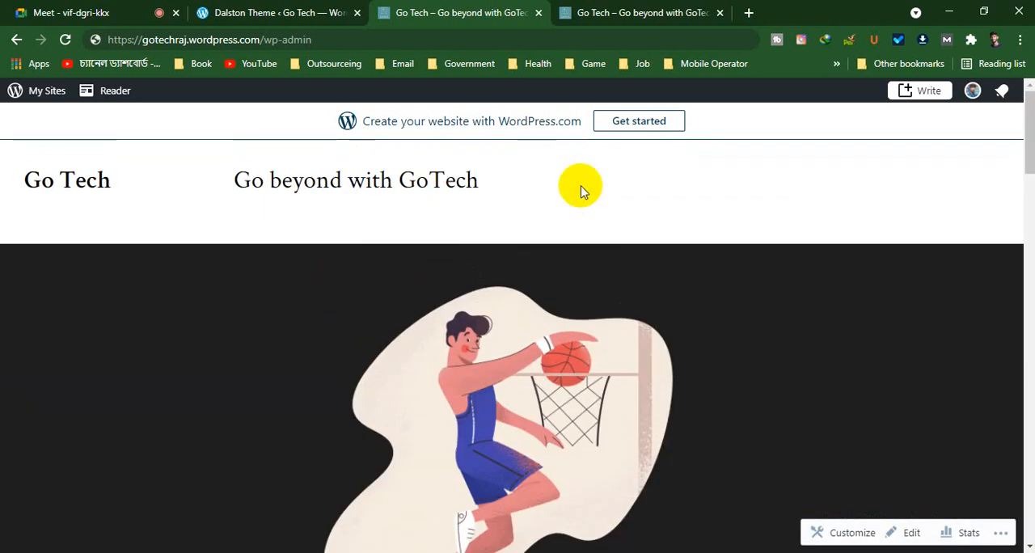
# Recheck the Dalston homepage from header to footer and open the Go Tech site in the Customizer
pyautogui.scroll(-3, 581, 191)
pyautogui.scroll(-6, 580, 191)
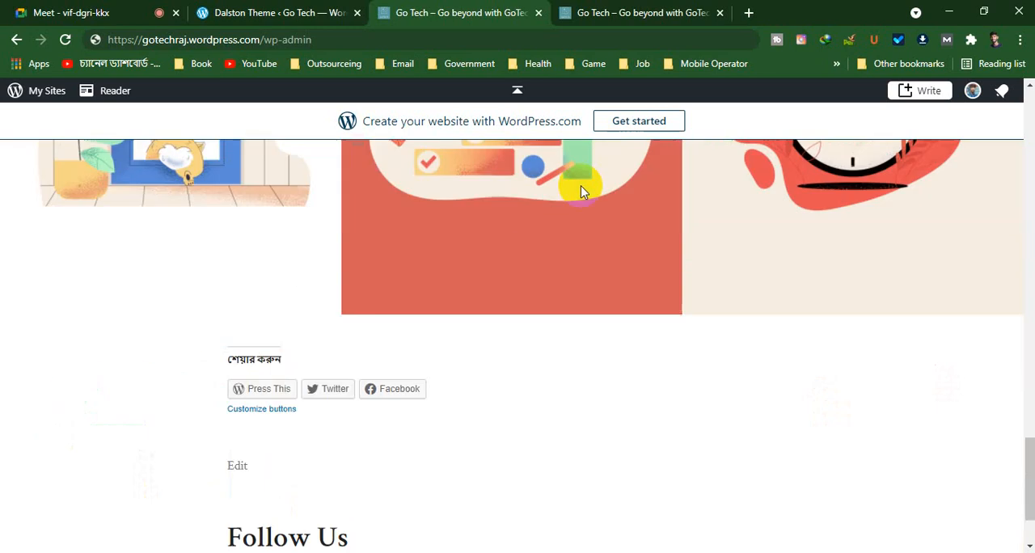
pyautogui.scroll(5, 243, 372)
pyautogui.scroll(10, 240, 394)
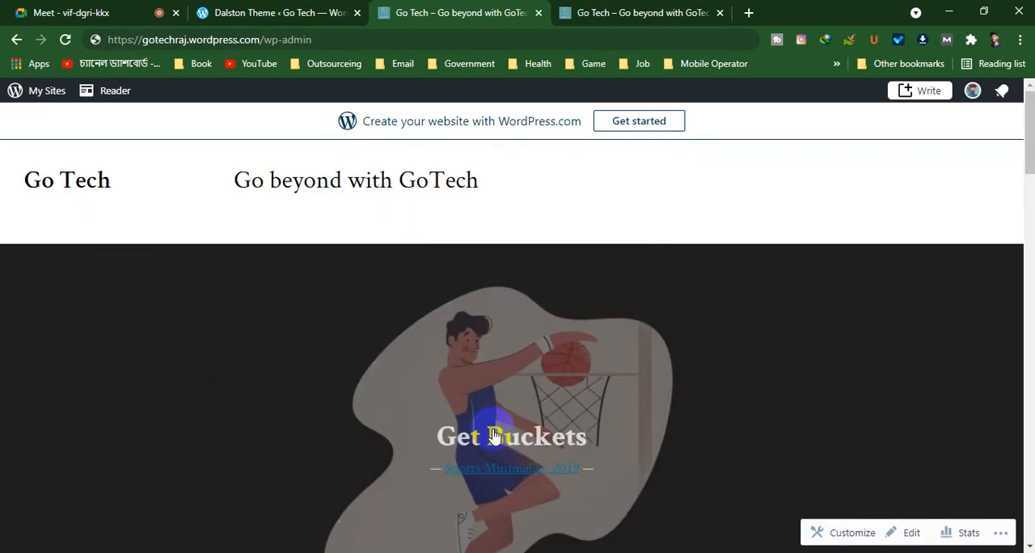
pyautogui.scroll(-2, 538, 447)
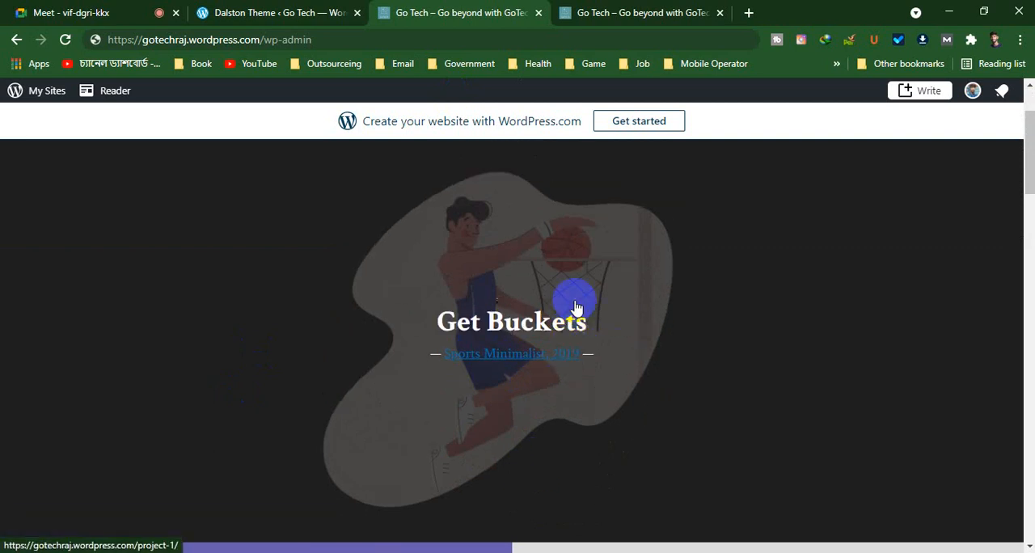
pyautogui.scroll(2, 563, 303)
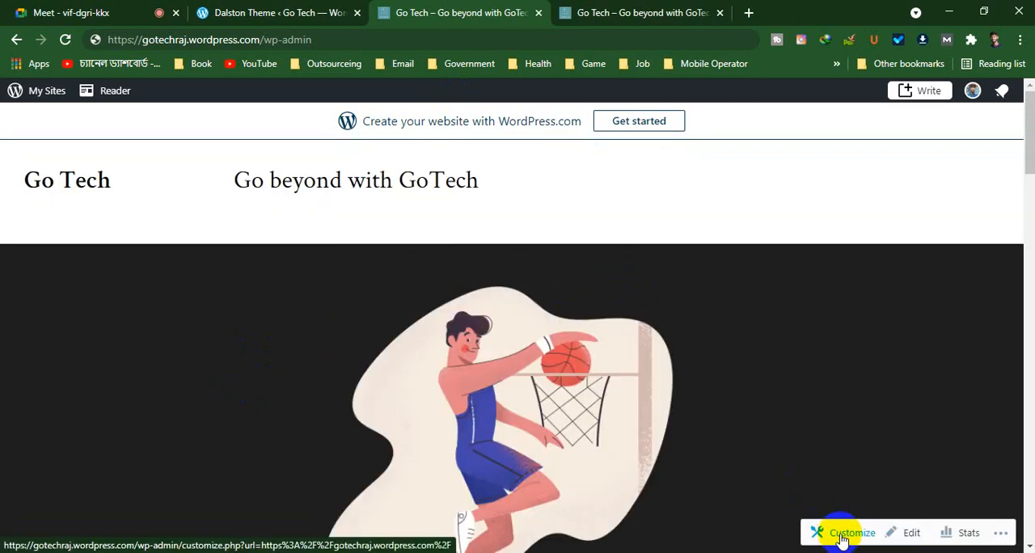
pyautogui.click(1001, 533)
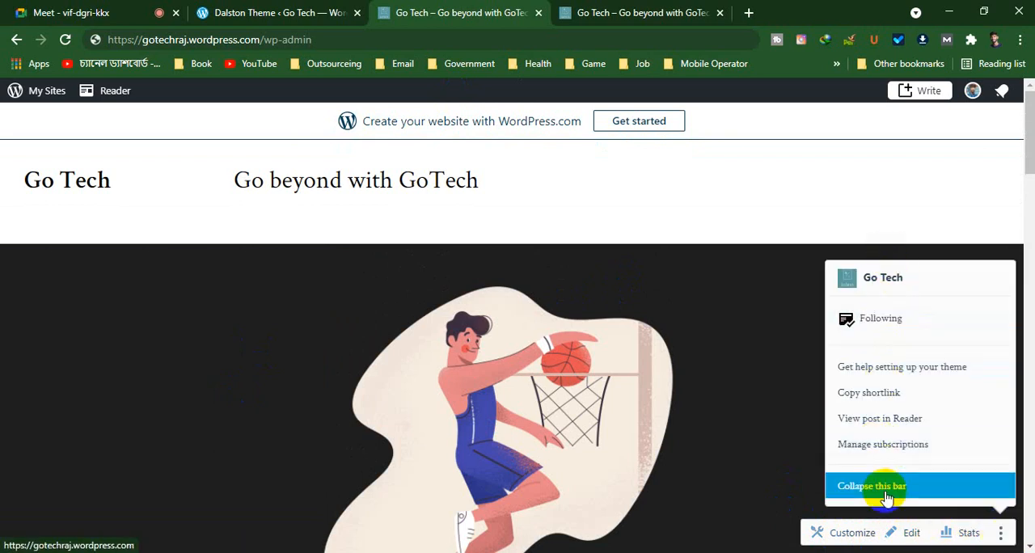
pyautogui.click(845, 534)
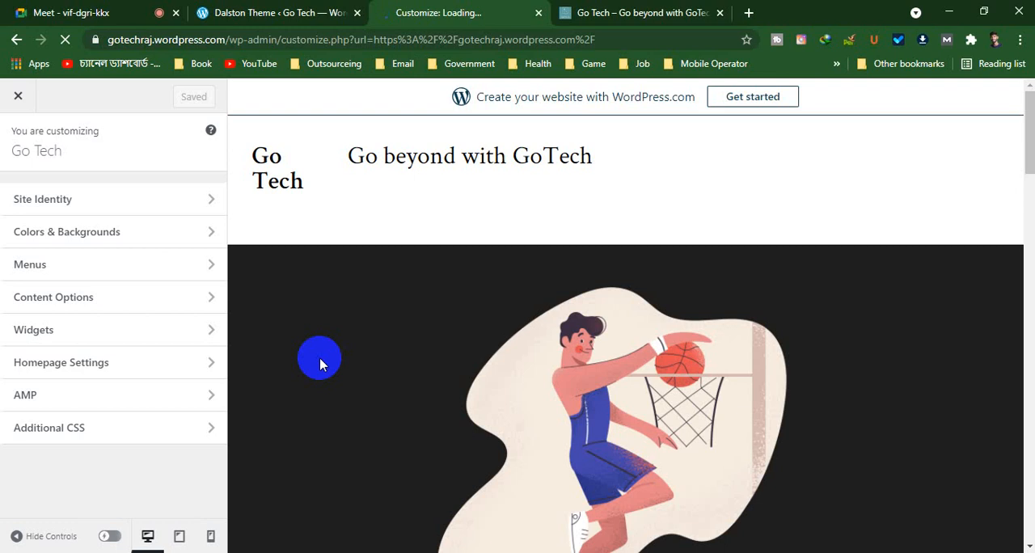
# Set the site logo to the GoTech image pinterest_board_photo.png from the media library, without cropping it
pyautogui.click(23, 304)
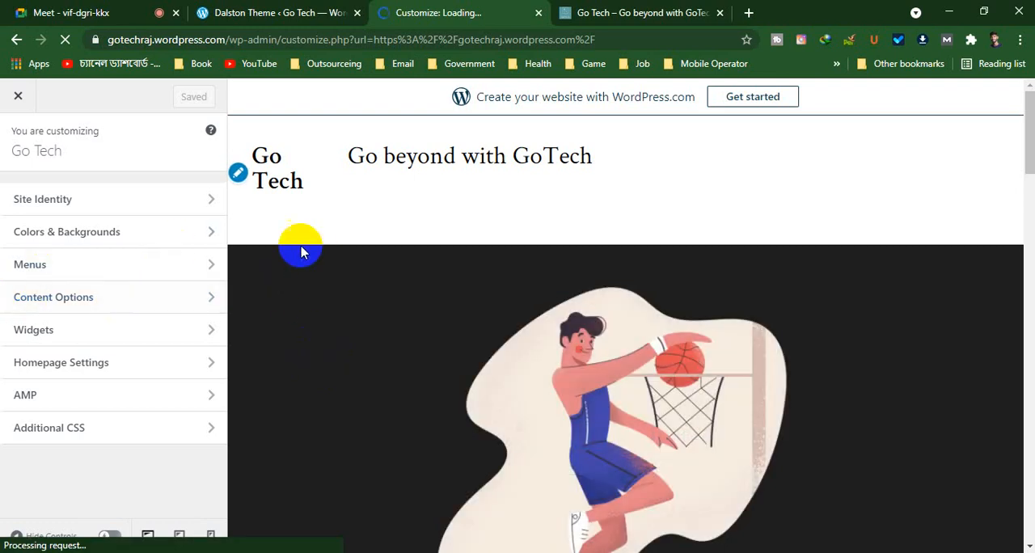
pyautogui.scroll(-1, 270, 185)
pyautogui.scroll(1, 569, 234)
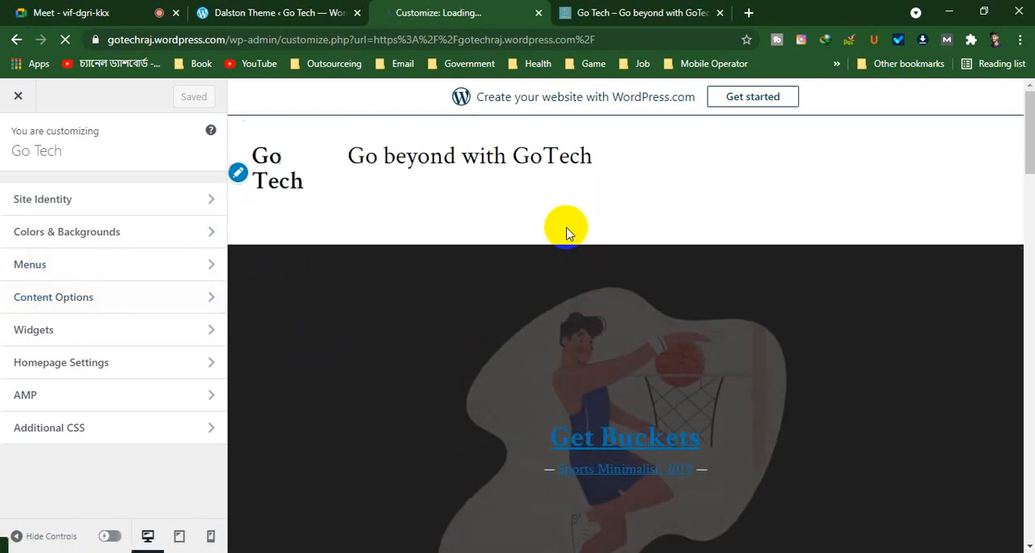
pyautogui.click(239, 174)
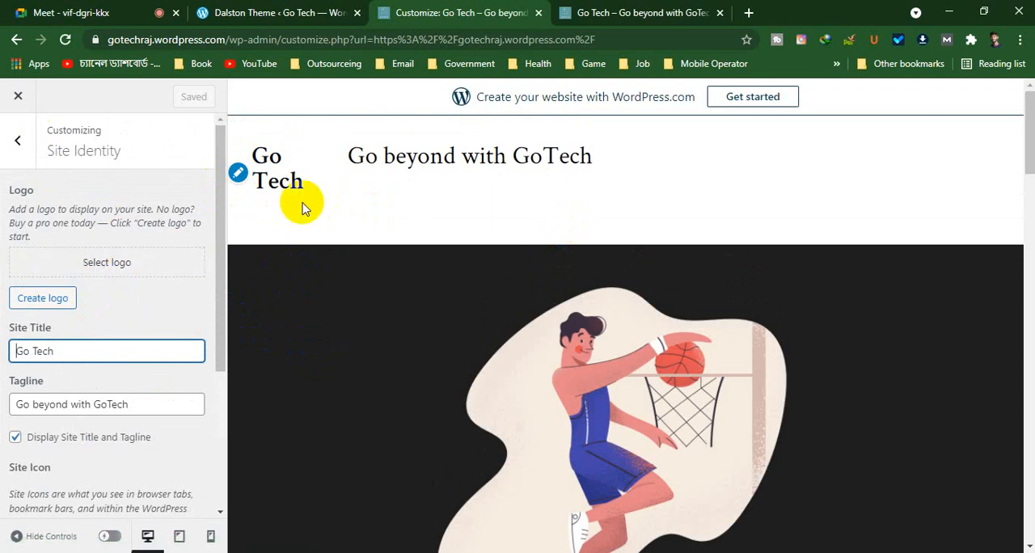
pyautogui.click(79, 263)
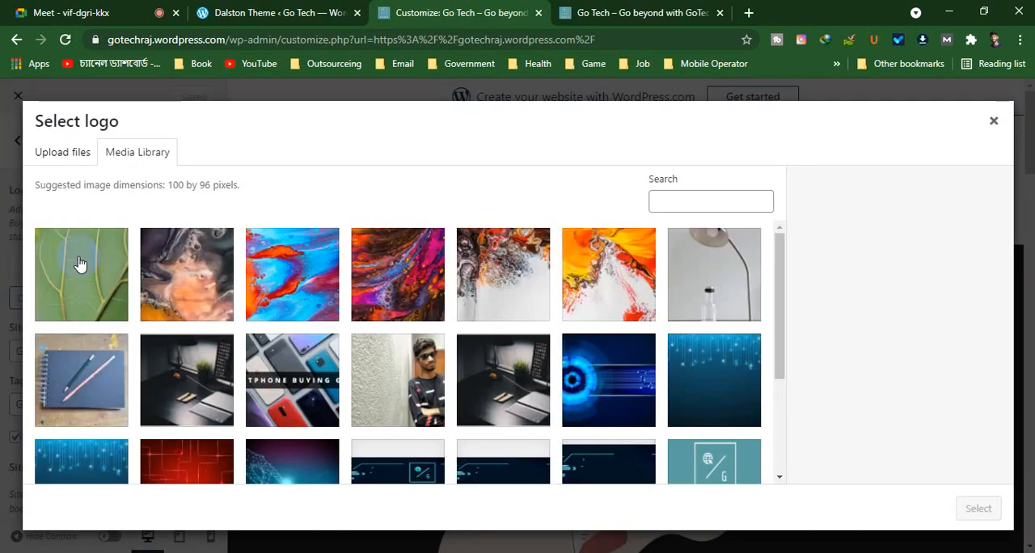
pyautogui.scroll(-3, 79, 263)
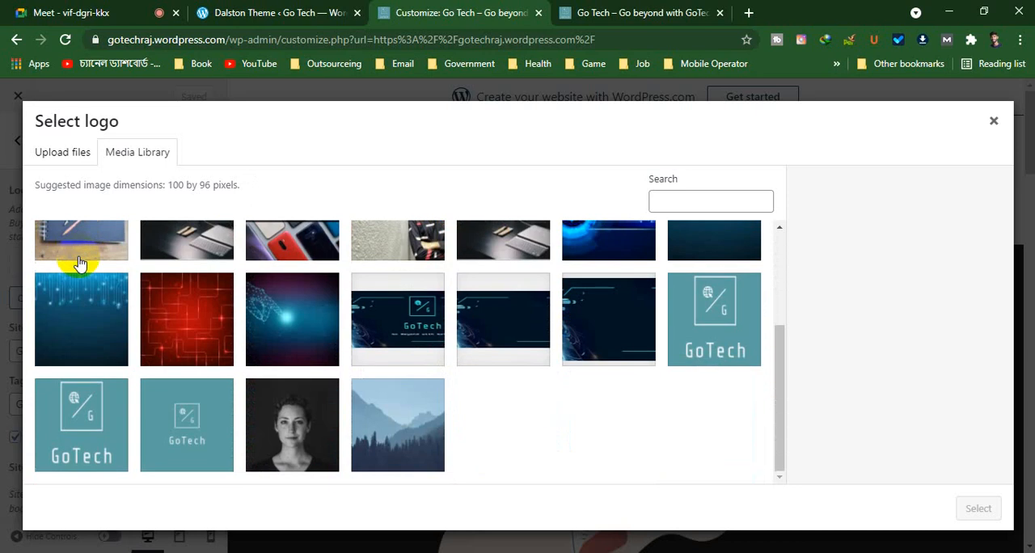
pyautogui.click(178, 434)
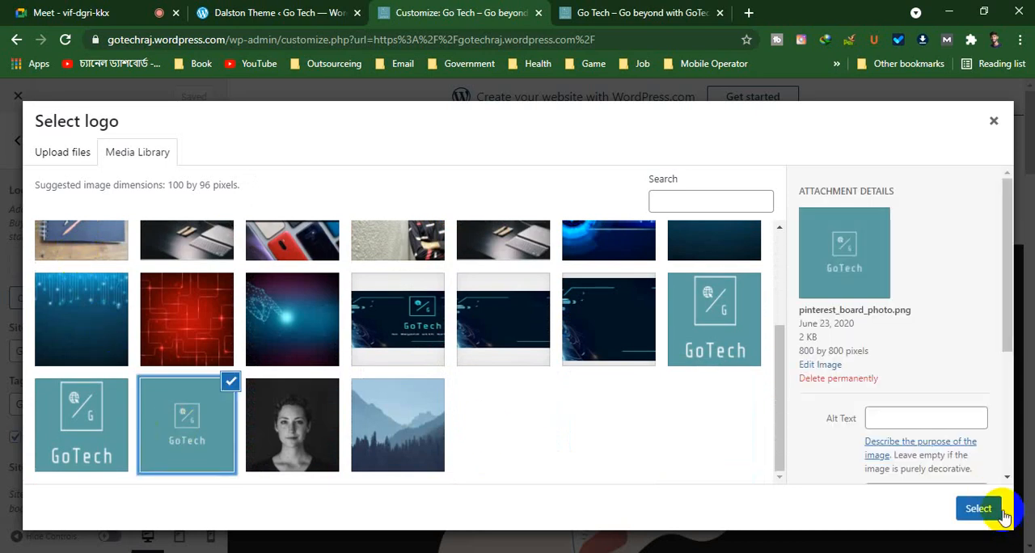
pyautogui.click(980, 508)
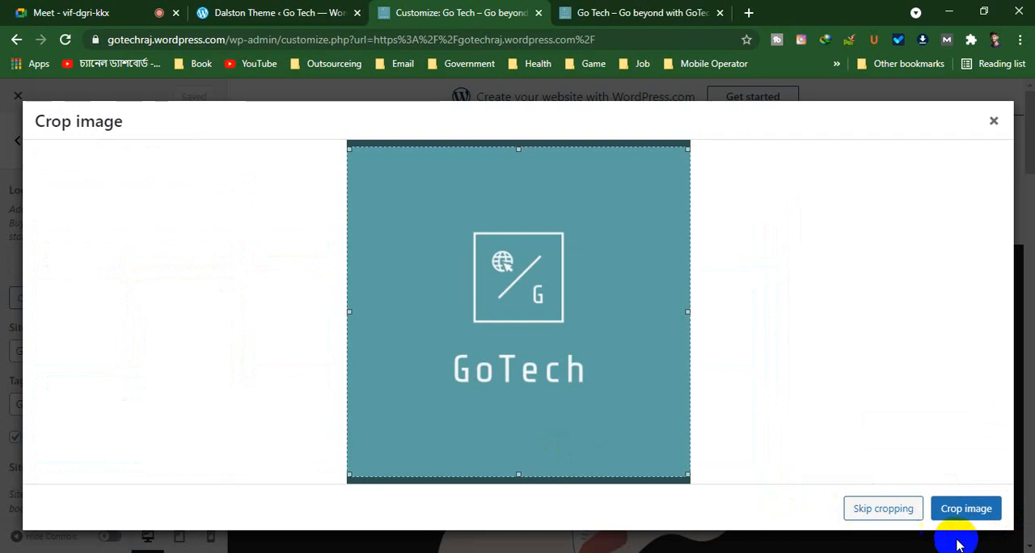
pyautogui.click(883, 509)
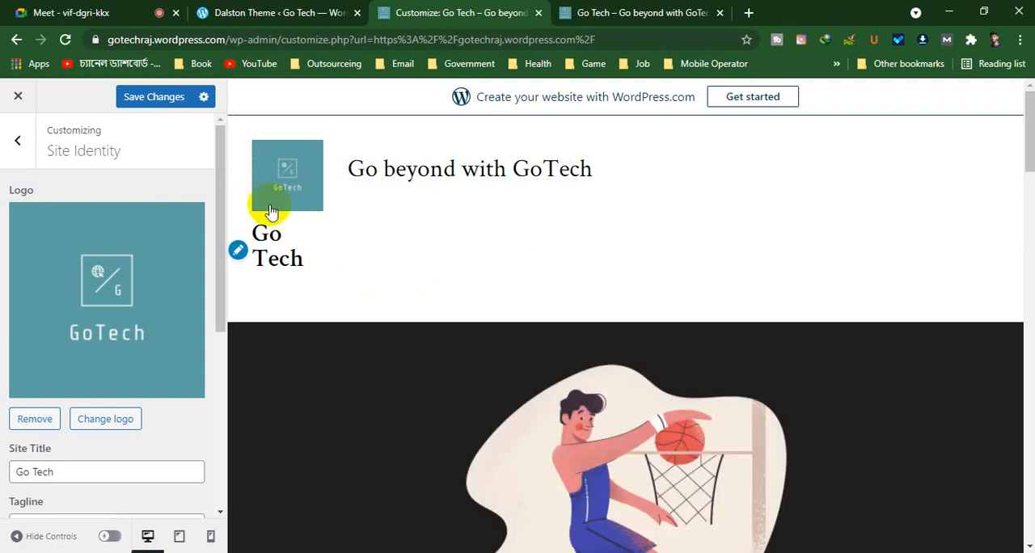
# Turn off Display Site Title and Tagline in the site identity settings and save the changes
pyautogui.scroll(-1, 119, 338)
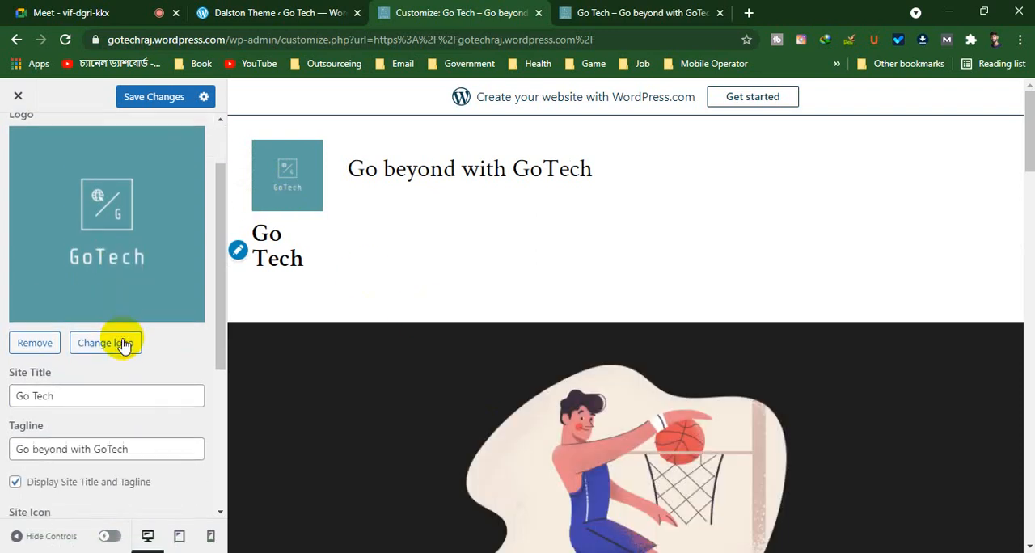
pyautogui.click(75, 396)
pyautogui.scroll(-4, 169, 364)
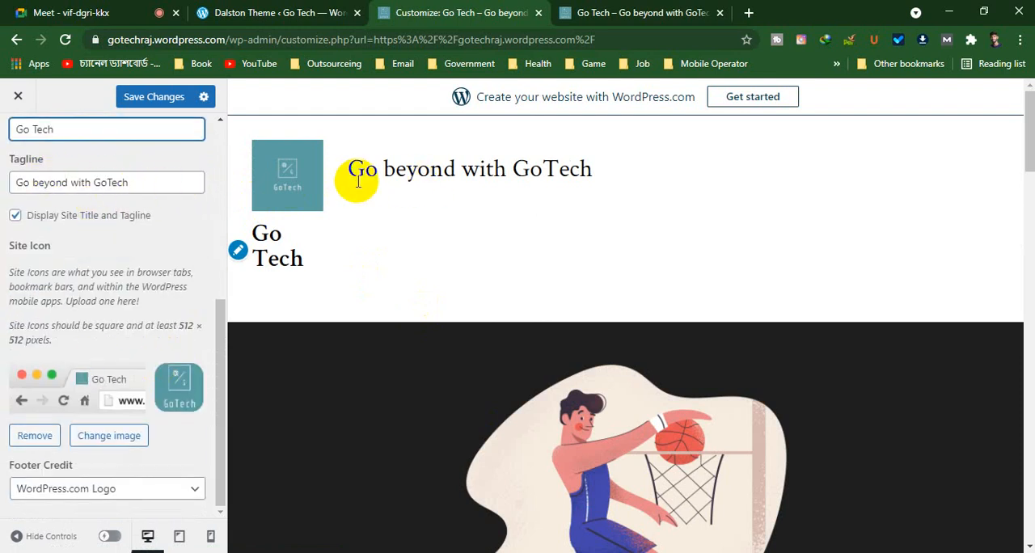
pyautogui.moveTo(351, 172); pyautogui.dragTo(695, 169)
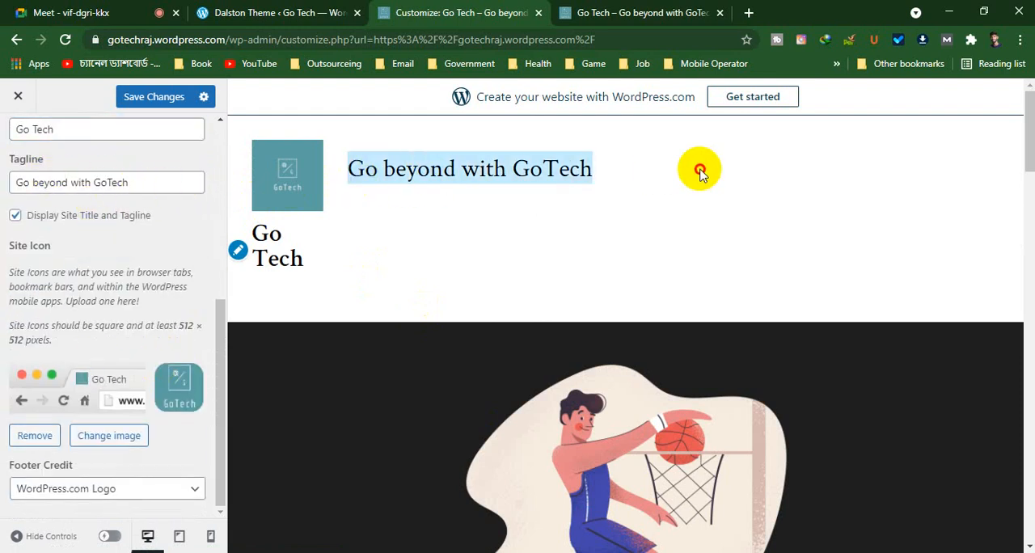
pyautogui.click(14, 216)
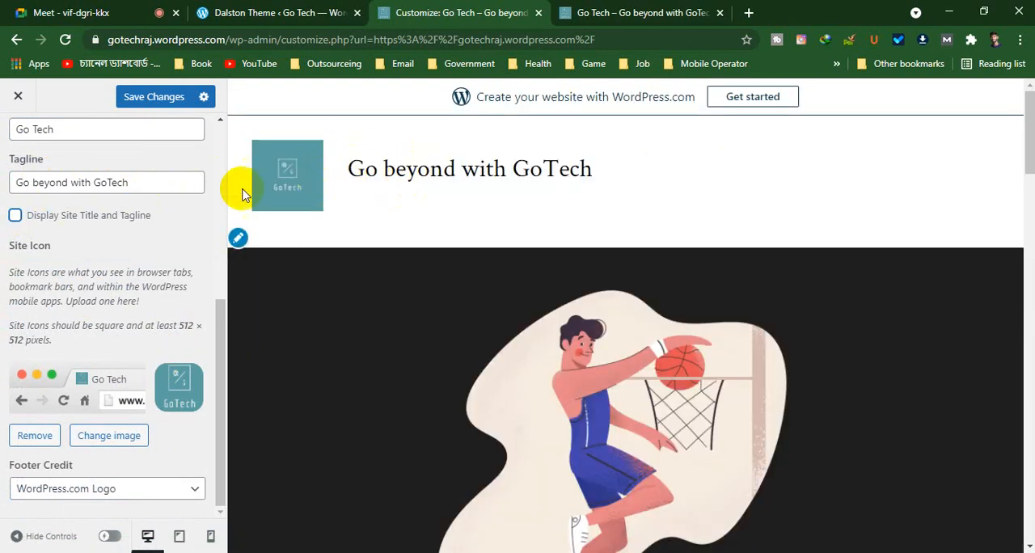
pyautogui.click(14, 215)
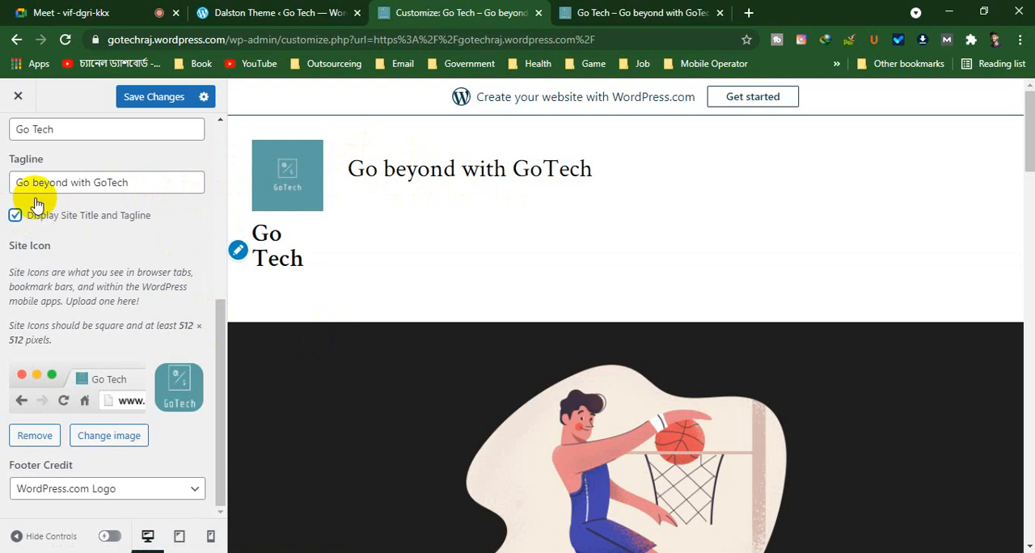
pyautogui.click(15, 215)
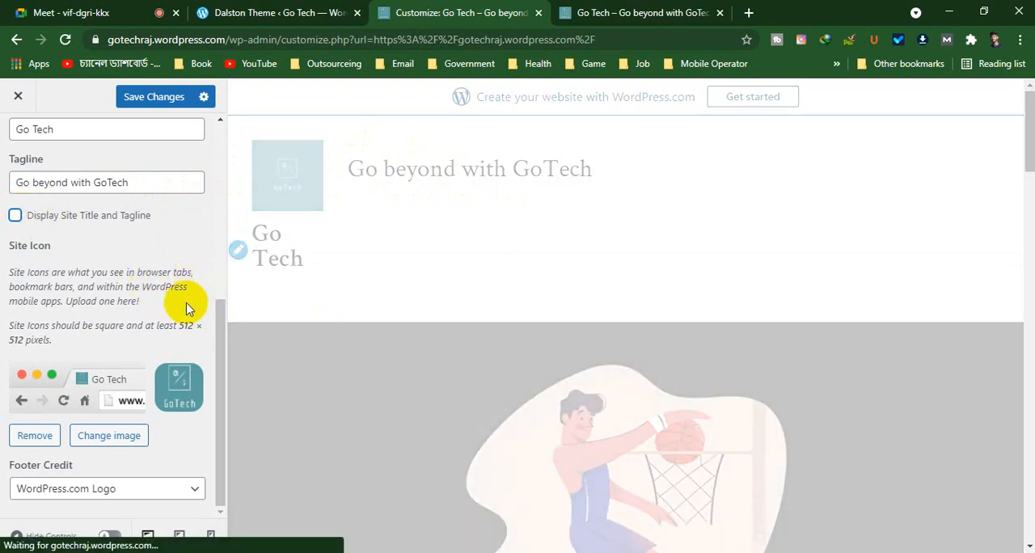
pyautogui.scroll(5, 193, 311)
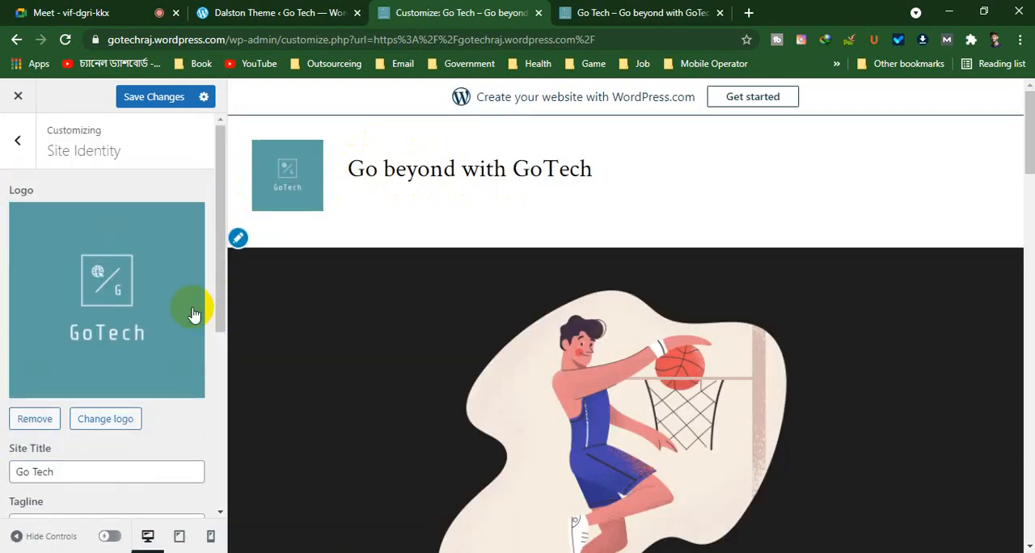
pyautogui.click(155, 103)
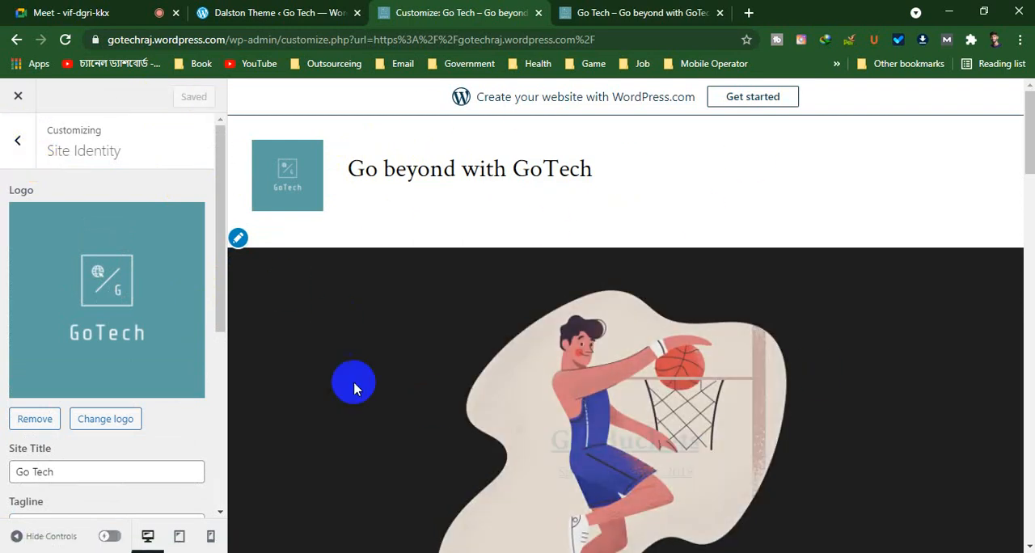
# Check the homepage preview down to the footer, leave the Customizer and look through the live homepage
pyautogui.scroll(-3, 888, 467)
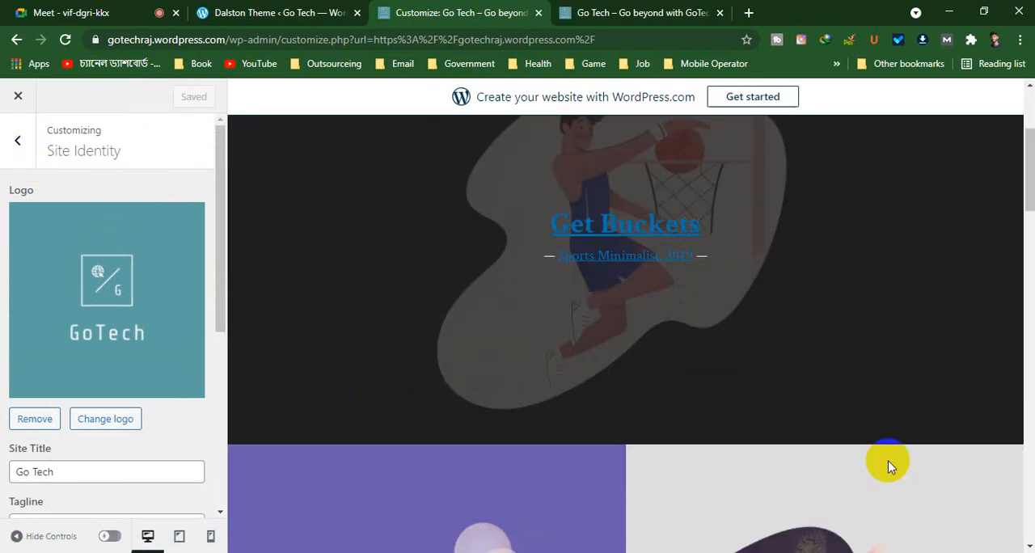
pyautogui.scroll(-4, 145, 307)
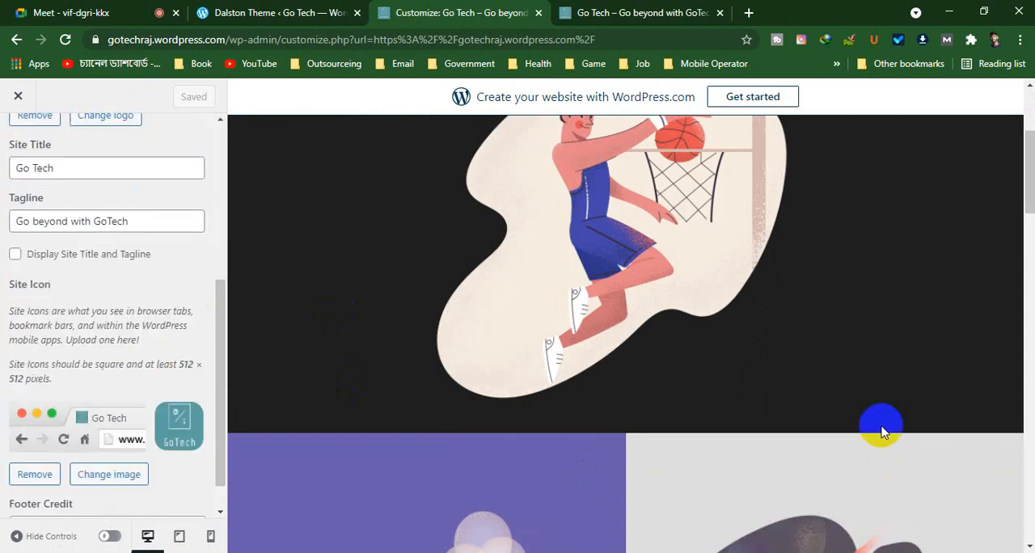
pyautogui.scroll(-8, 856, 411)
pyautogui.scroll(-10, 856, 411)
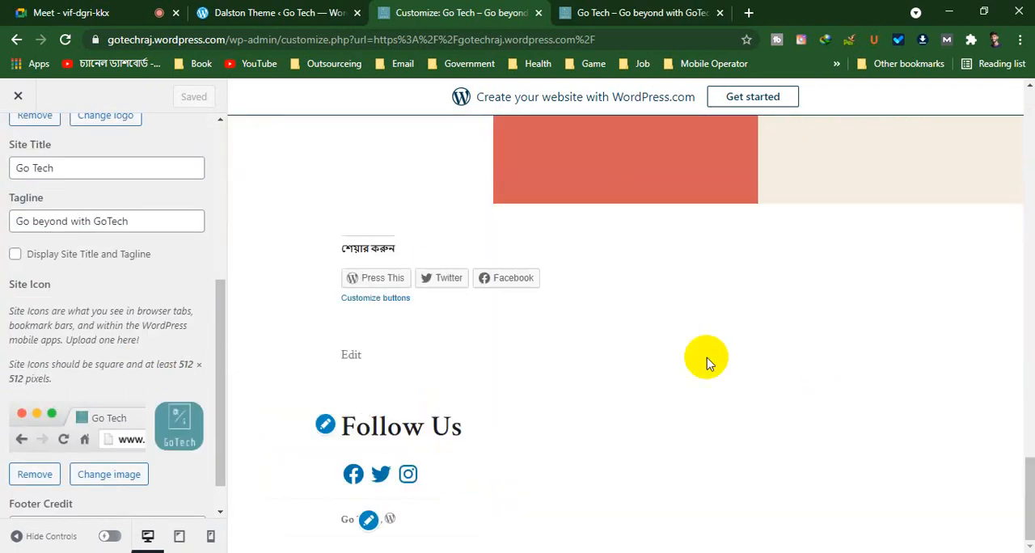
pyautogui.click(450, 268)
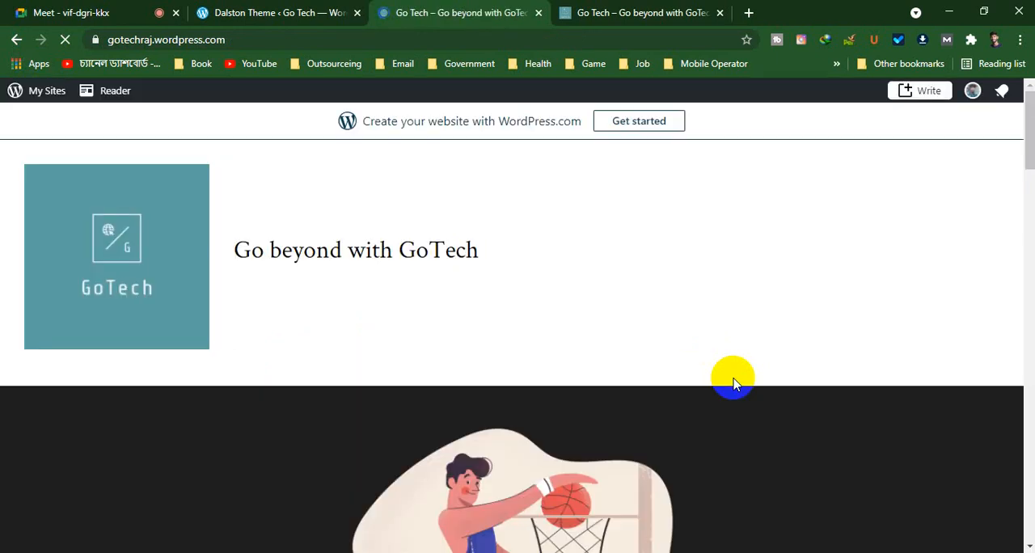
pyautogui.scroll(-8, 925, 525)
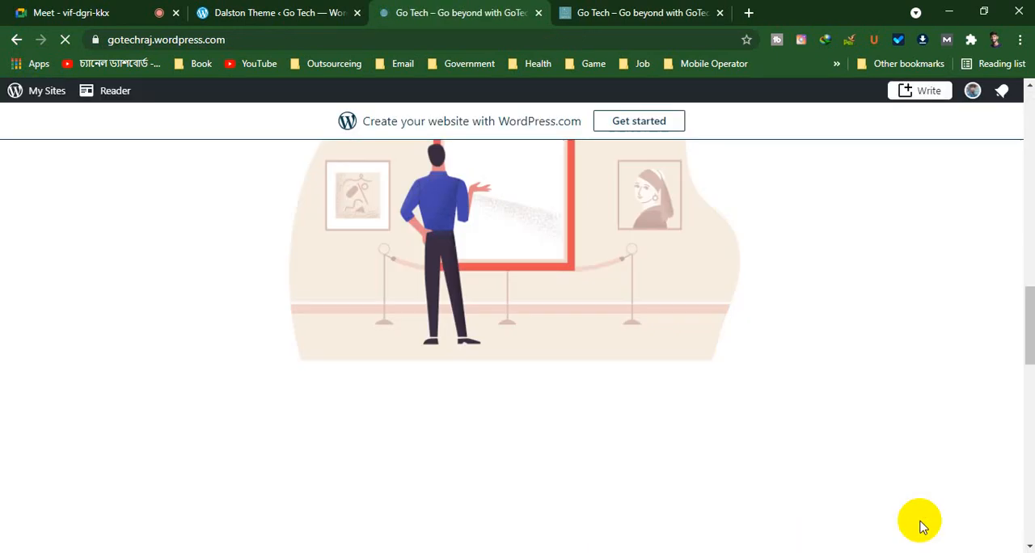
pyautogui.scroll(-10, 919, 526)
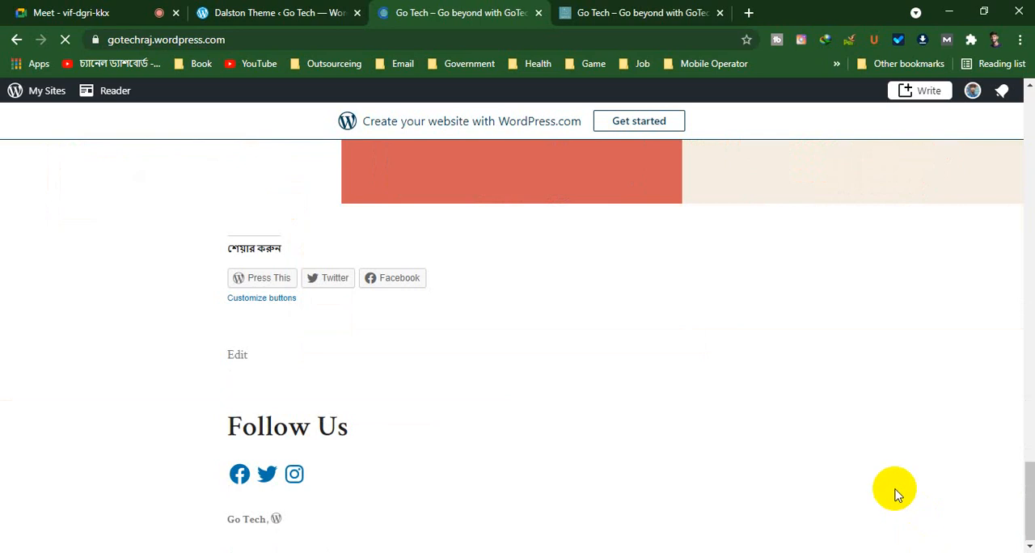
pyautogui.scroll(18, 895, 495)
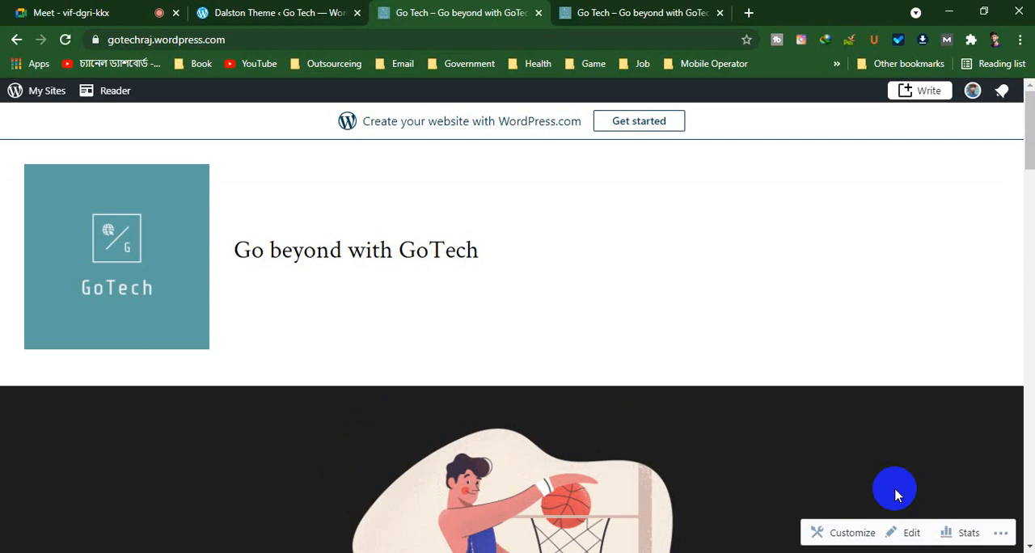
# Open the Home page in the block editor and select the Get Buckets basketball cover block
pyautogui.click(903, 532)
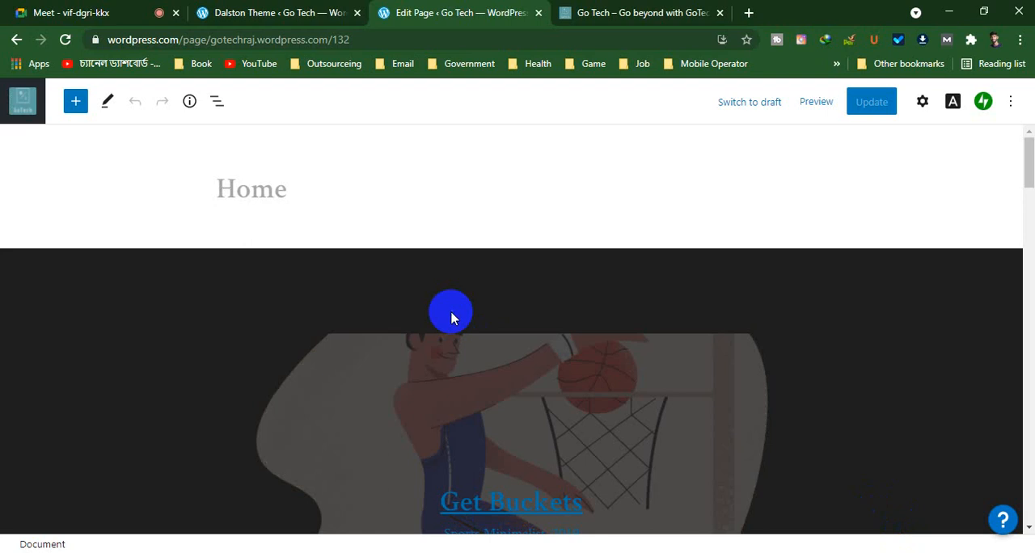
pyautogui.scroll(-2, 453, 312)
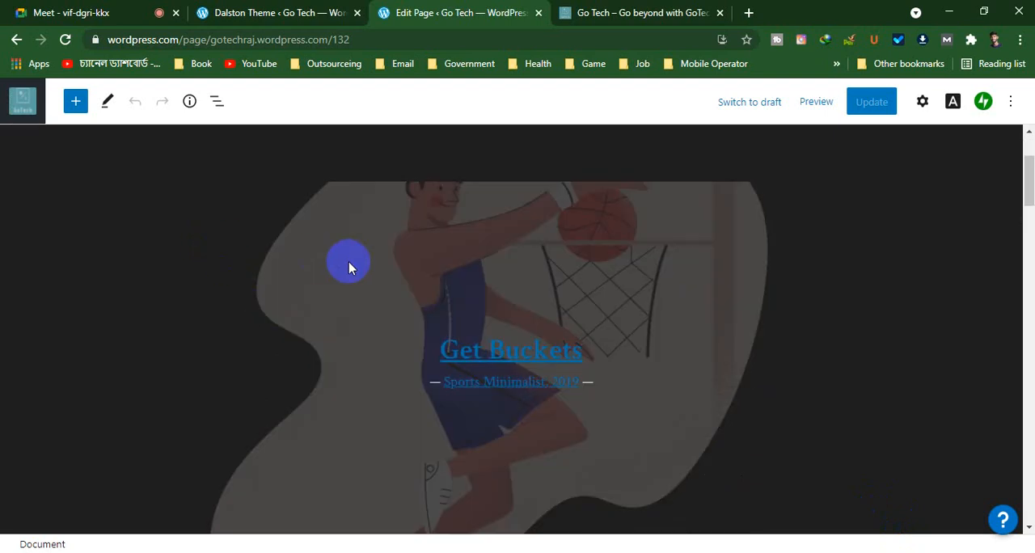
pyautogui.click(403, 272)
pyautogui.scroll(-6, 404, 272)
pyautogui.scroll(3, 404, 272)
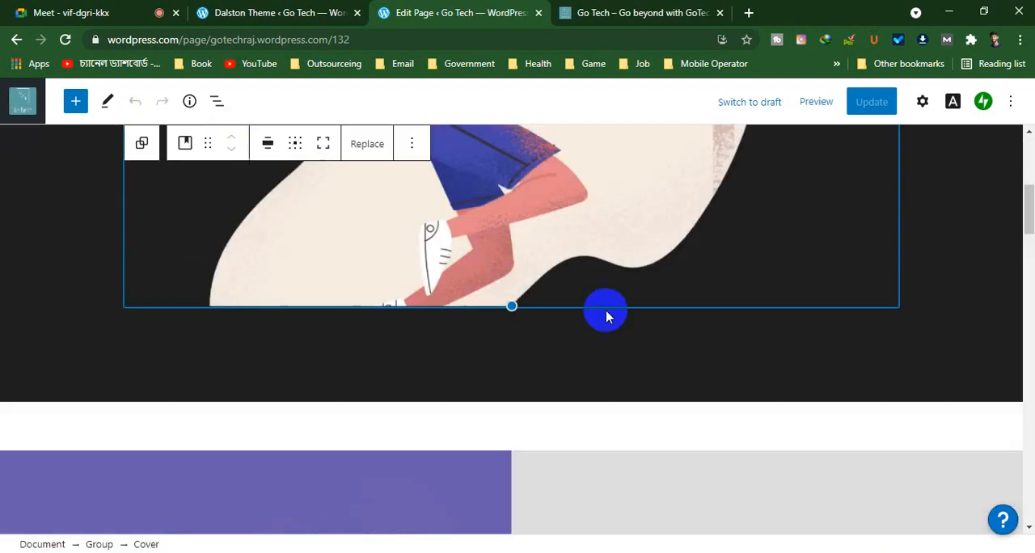
pyautogui.scroll(5, 606, 311)
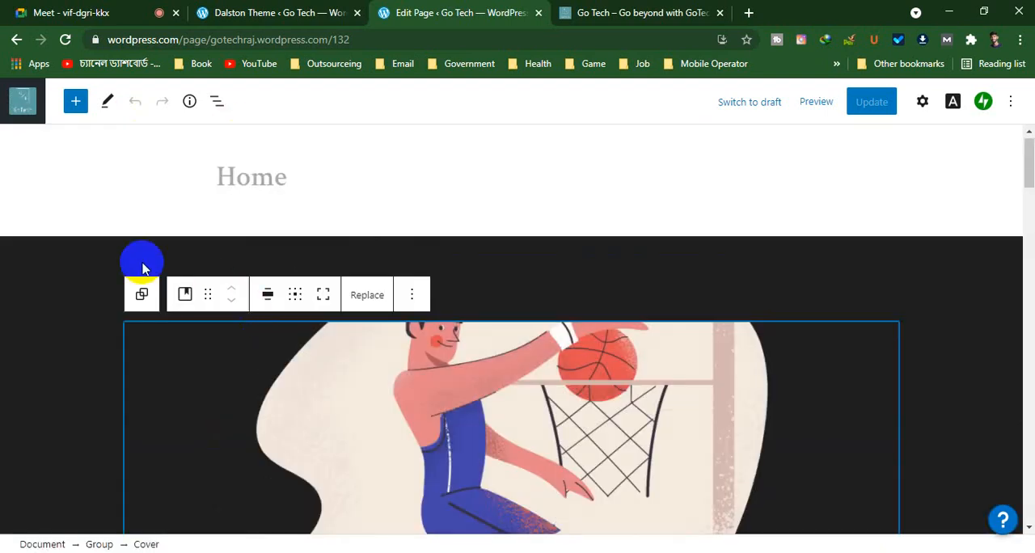
pyautogui.scroll(-3, 595, 358)
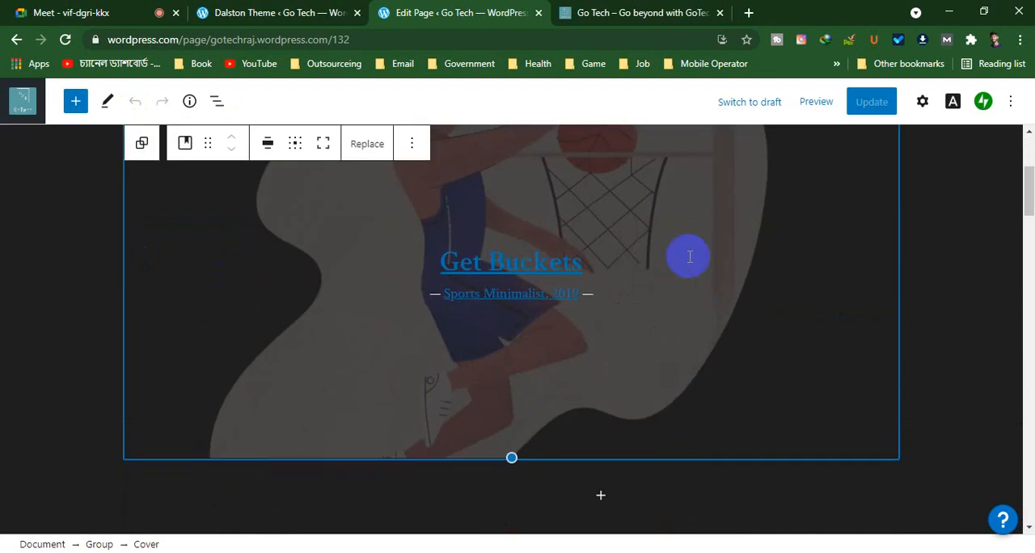
pyautogui.scroll(2, 361, 361)
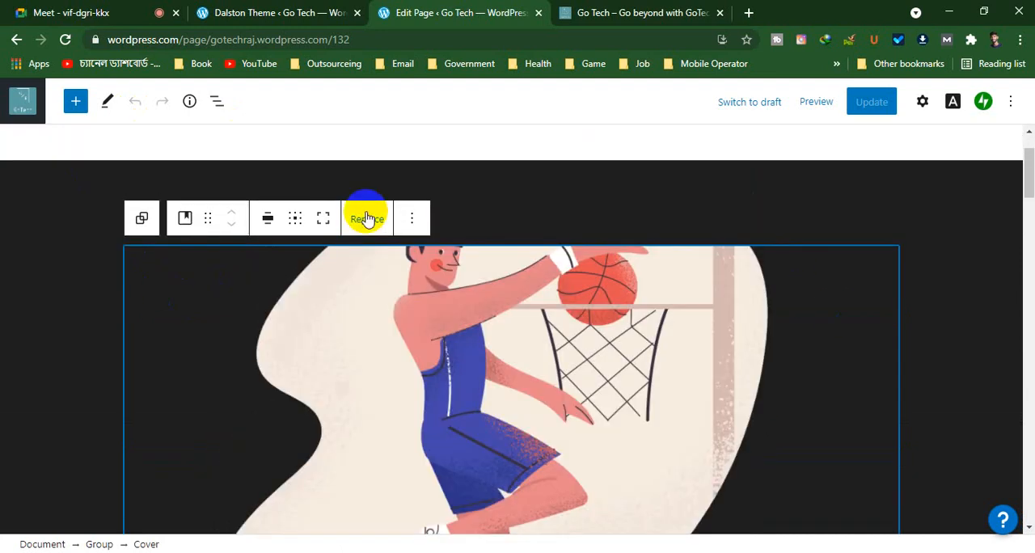
# Replace the Get Buckets cover image with the Pexels free photo of the couple taking a selfie, from the river results
pyautogui.click(366, 217)
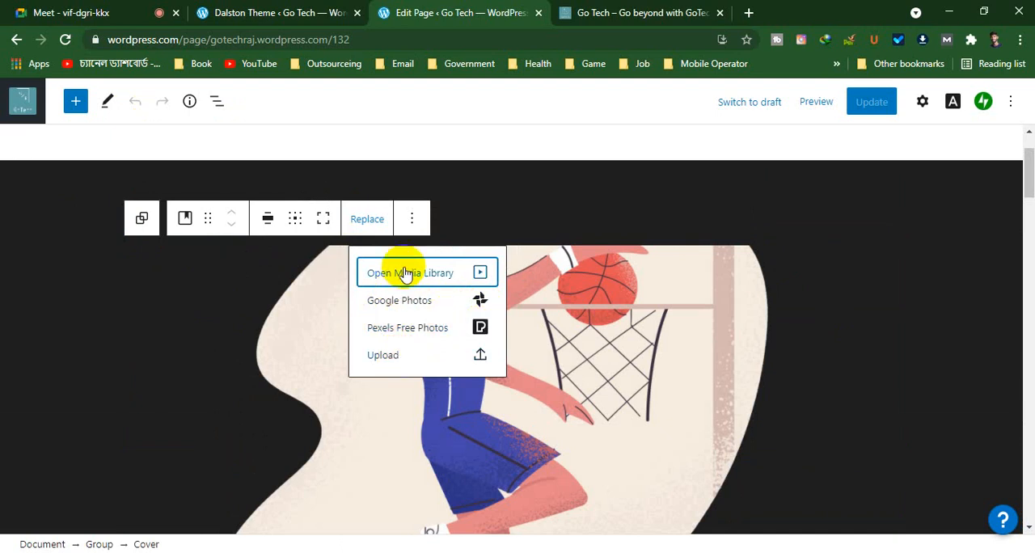
pyautogui.click(426, 331)
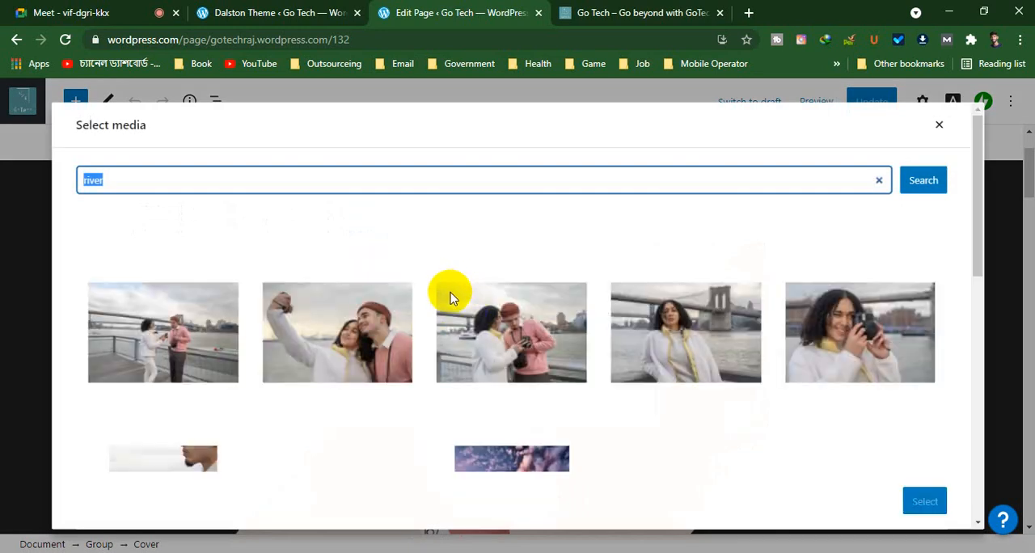
pyautogui.scroll(-1, 451, 297)
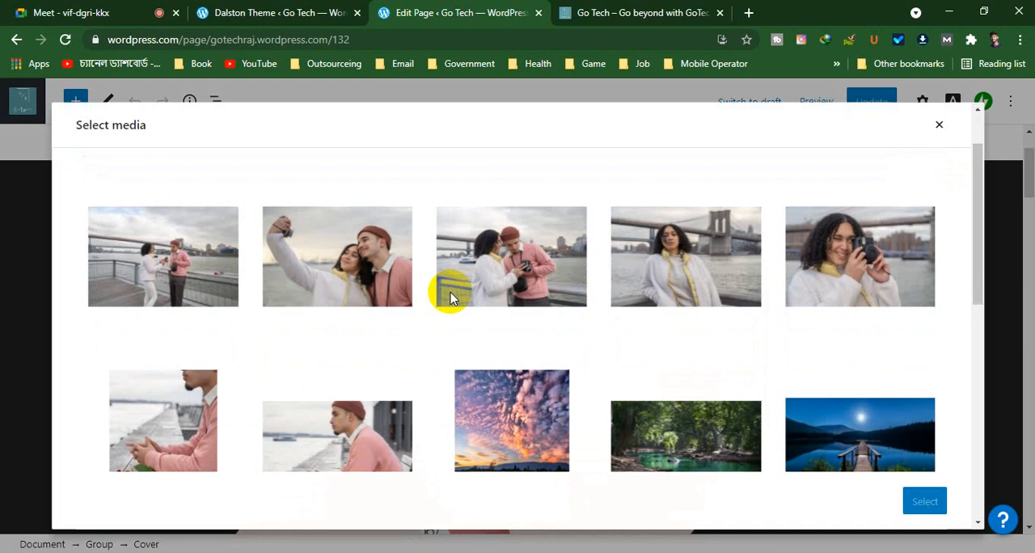
pyautogui.scroll(-3, 450, 299)
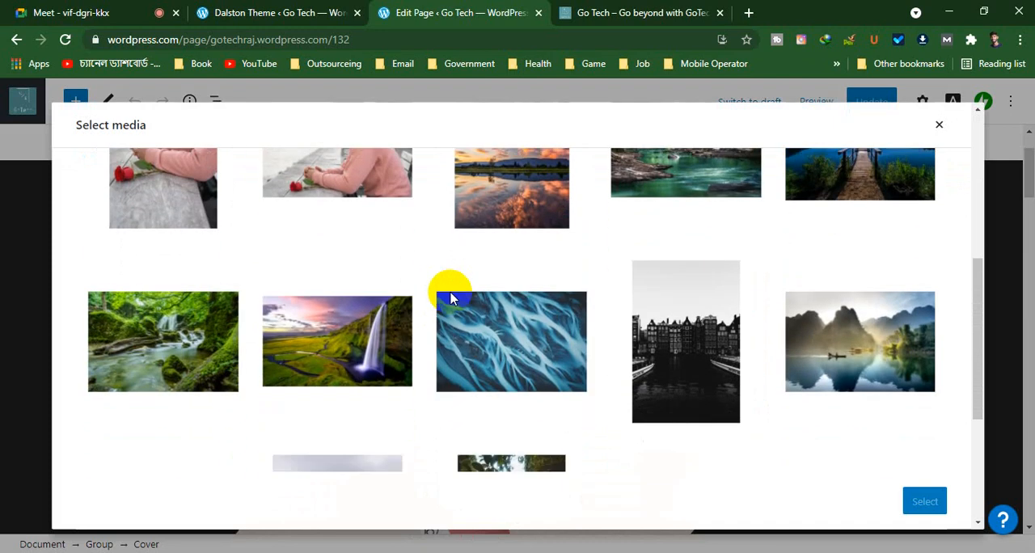
pyautogui.scroll(-5, 450, 298)
pyautogui.scroll(15, 450, 298)
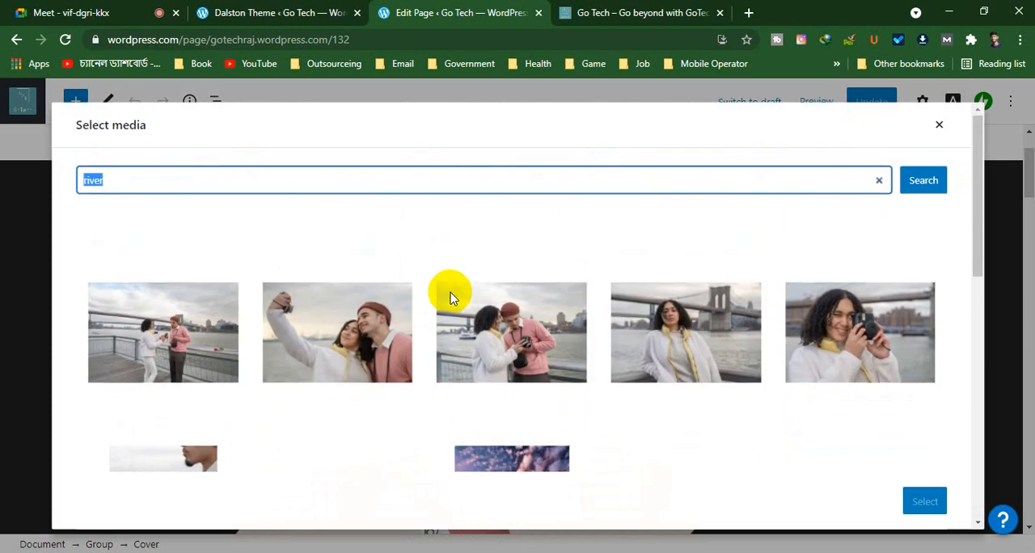
pyautogui.click(361, 336)
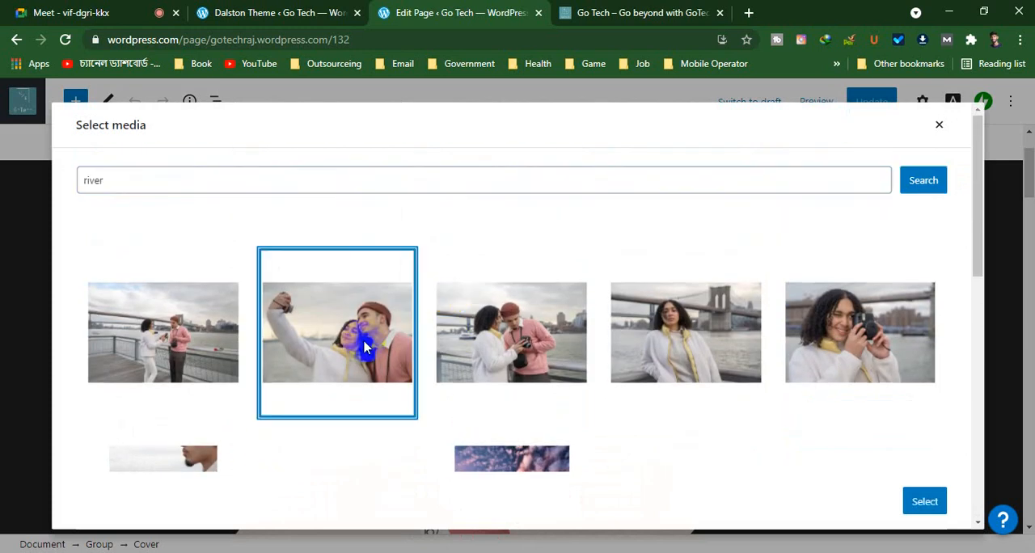
pyautogui.click(923, 501)
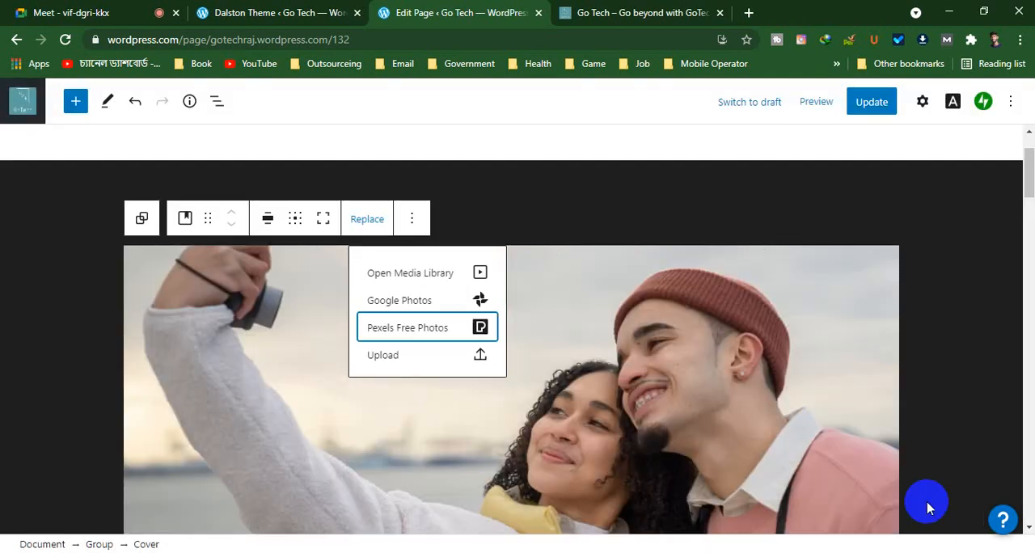
pyautogui.scroll(-1, 965, 305)
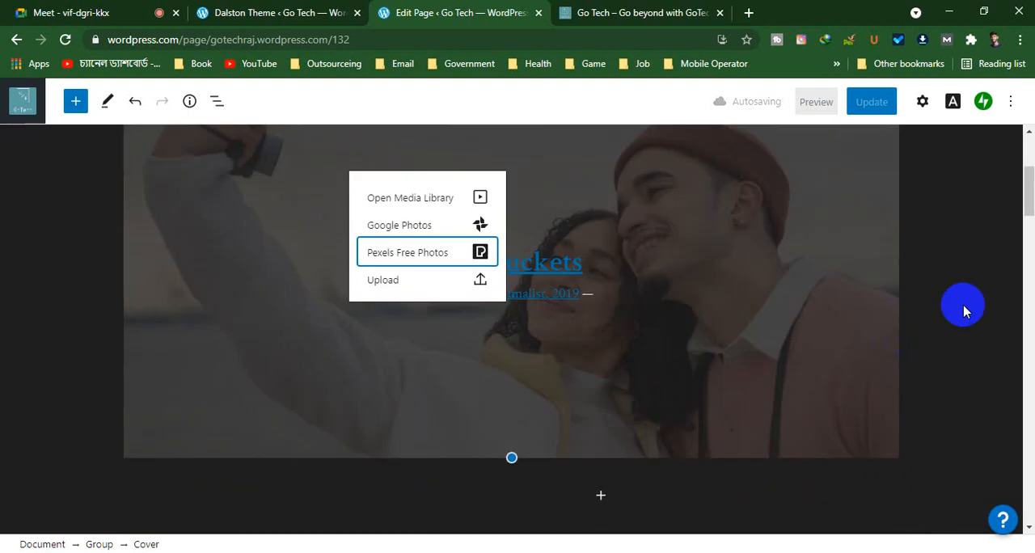
# Select the dark group block around the Get Buckets cover and show its additional block settings
pyautogui.click(963, 306)
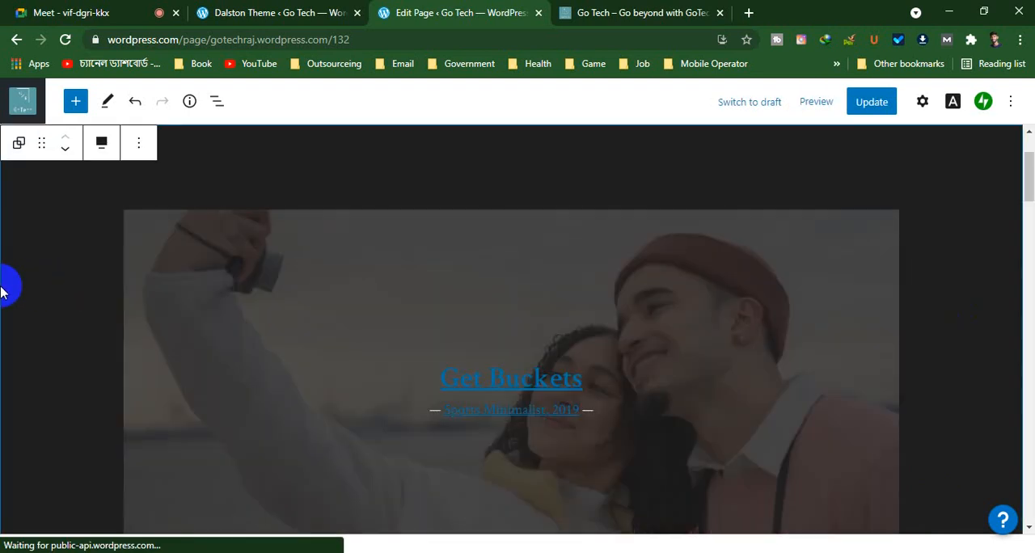
pyautogui.scroll(2, 4, 287)
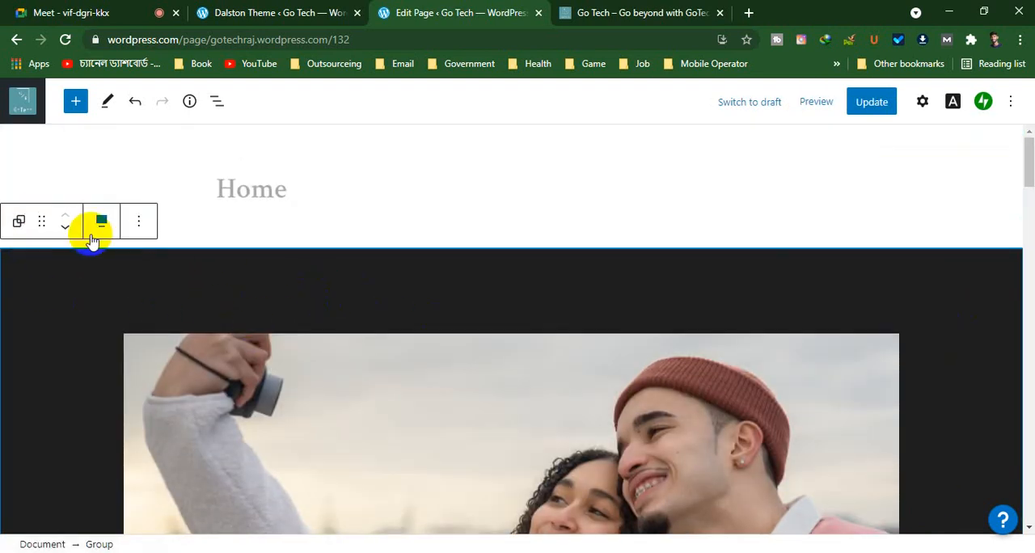
pyautogui.click(143, 223)
pyautogui.scroll(-1, 450, 349)
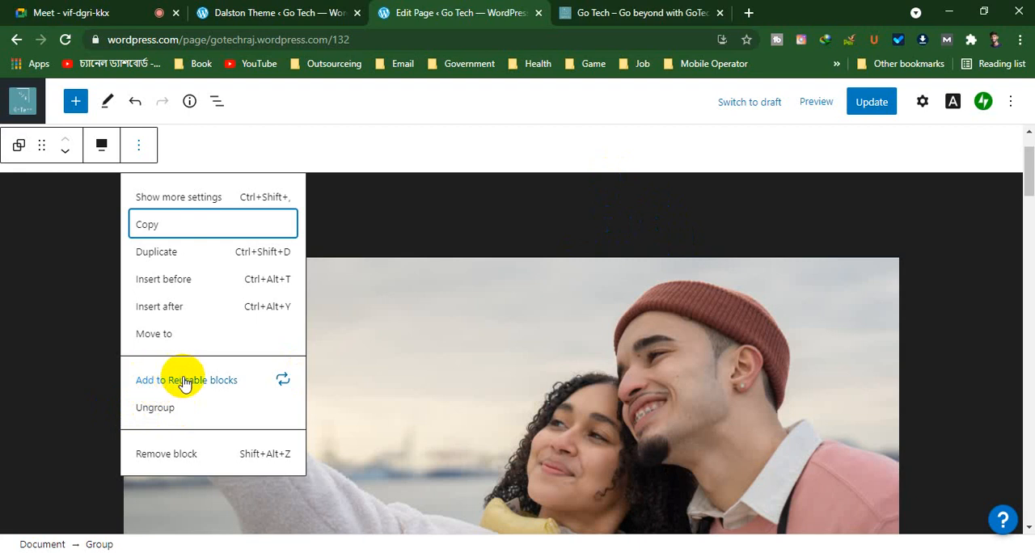
pyautogui.click(89, 286)
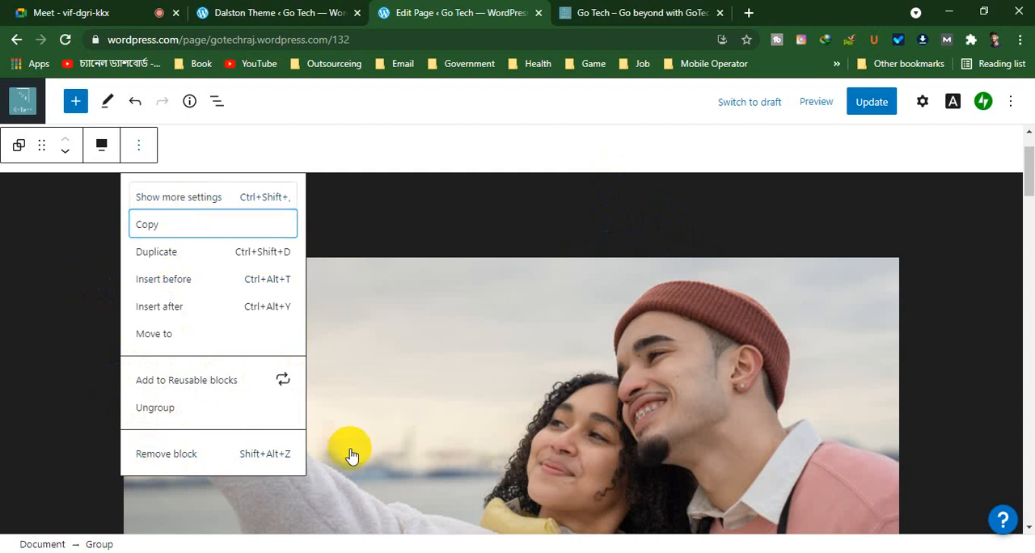
pyautogui.hotkey('ctrl', 'shift', ',')
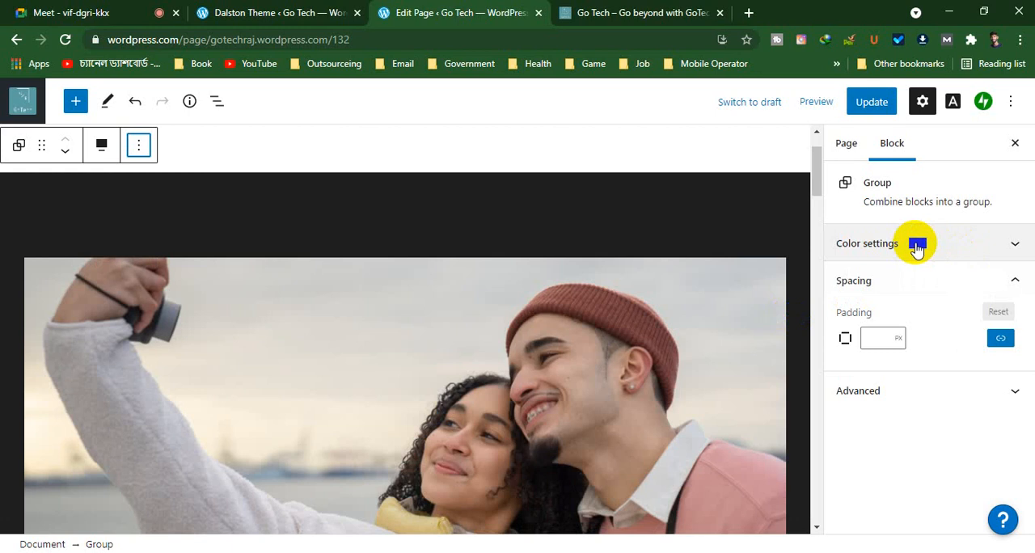
# Try white as the group's text color, settle on blue, and update the page
pyautogui.click(916, 246)
pyautogui.click(935, 299)
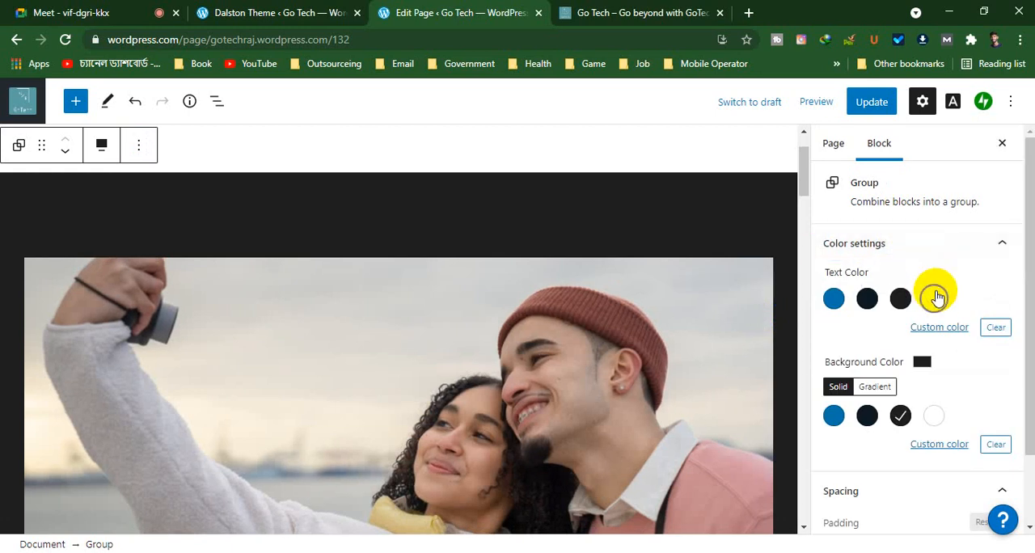
pyautogui.click(935, 299)
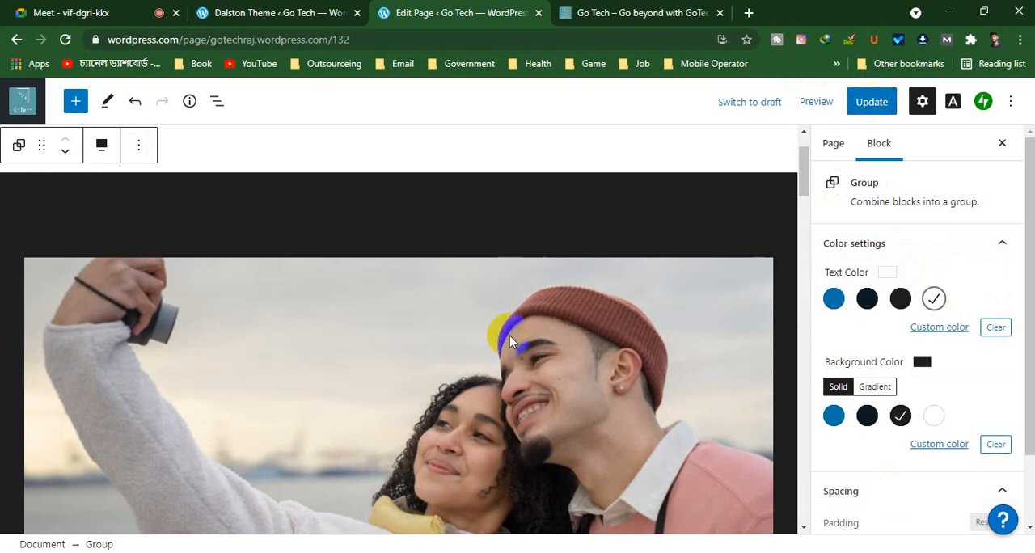
pyautogui.scroll(-10, 642, 258)
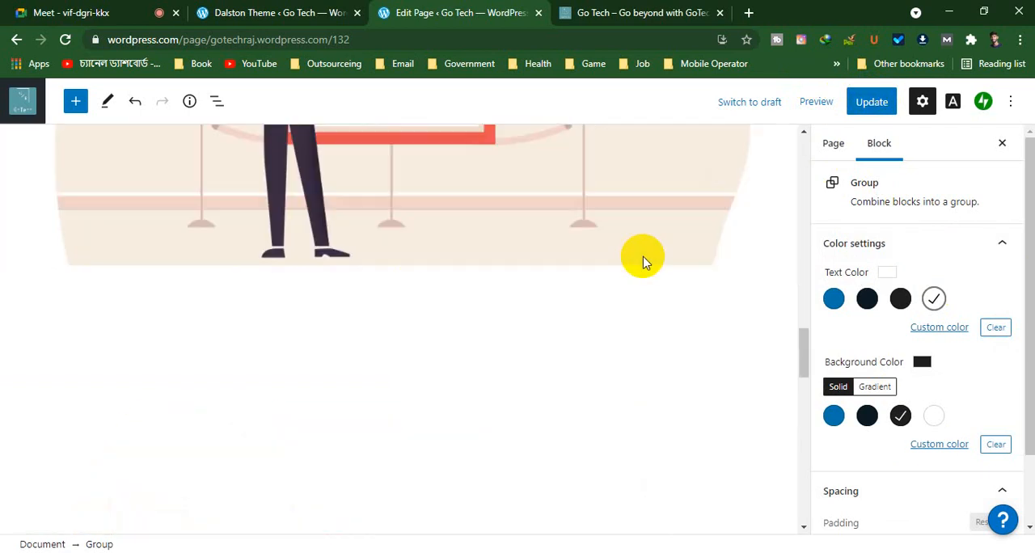
pyautogui.scroll(10, 642, 259)
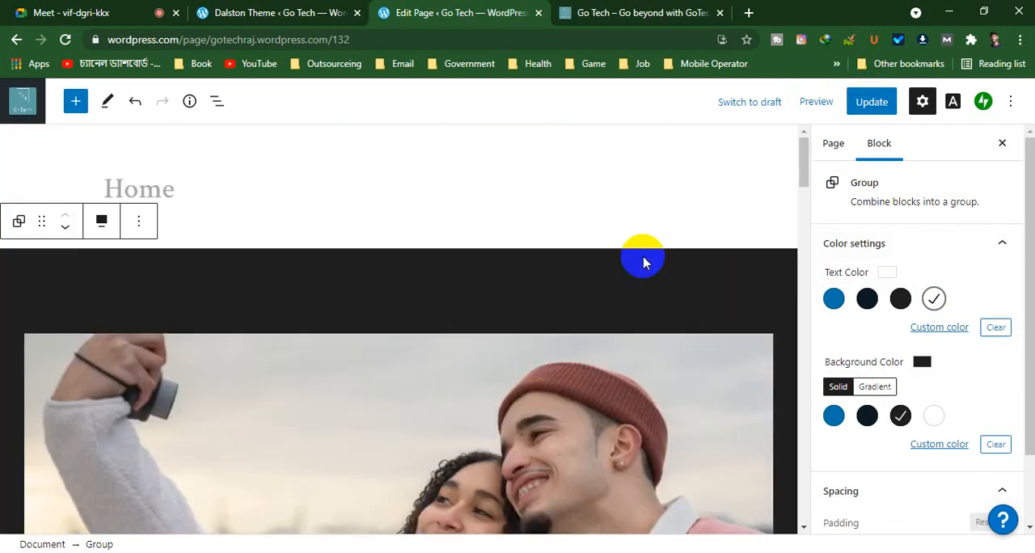
pyautogui.click(833, 297)
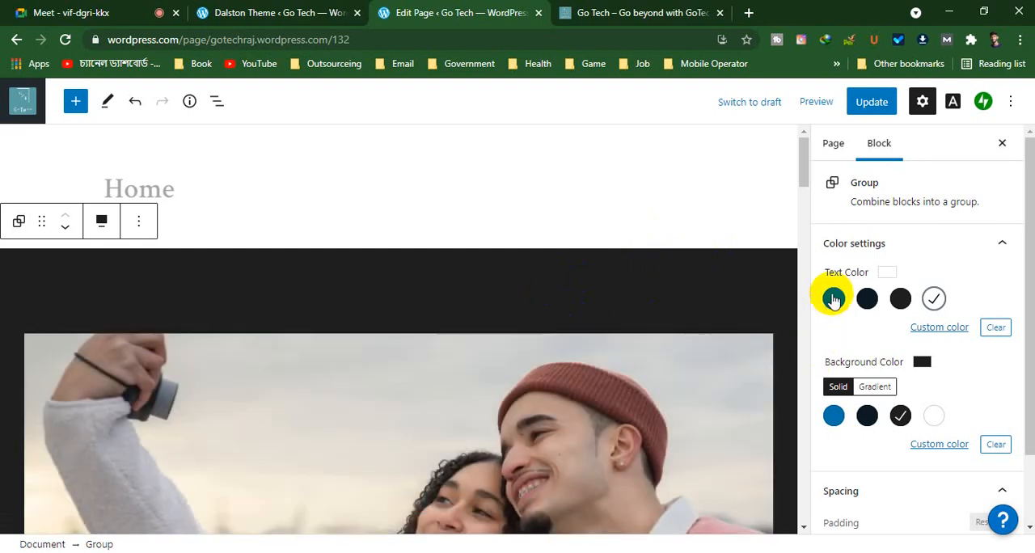
pyautogui.click(880, 103)
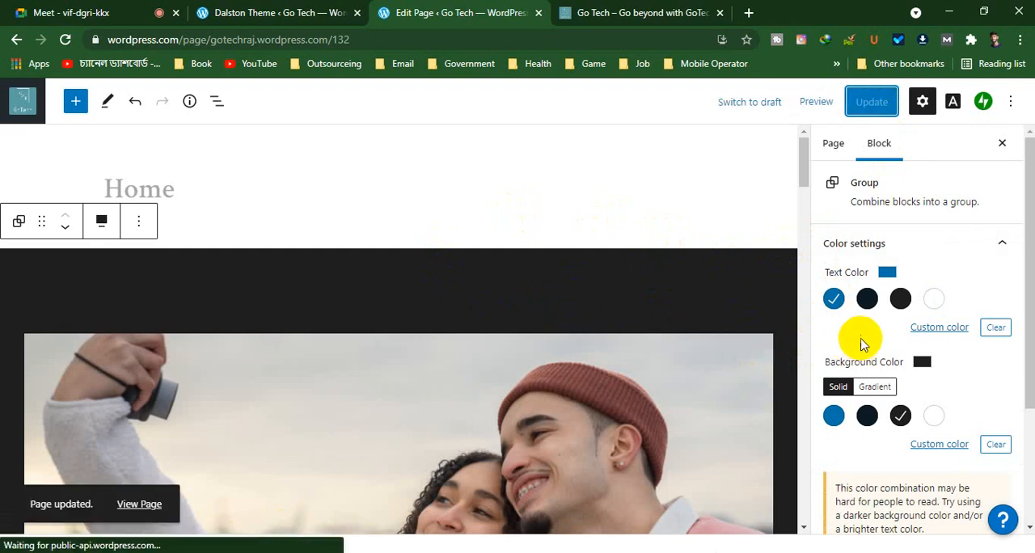
# Look through the homepage's illustrated cover blocks, return to the Get Buckets cover, and close the block settings
pyautogui.scroll(-10, 529, 277)
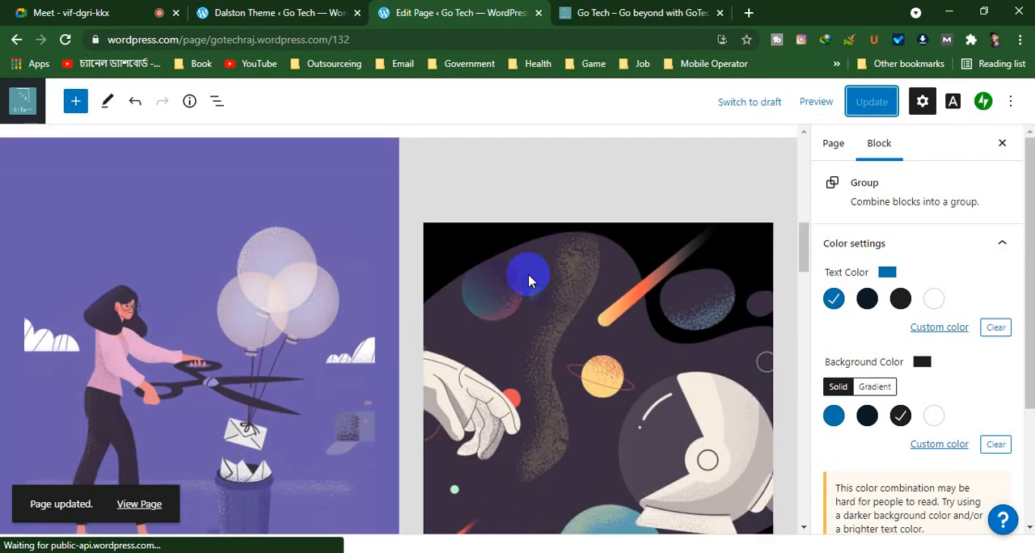
pyautogui.scroll(-15, 528, 277)
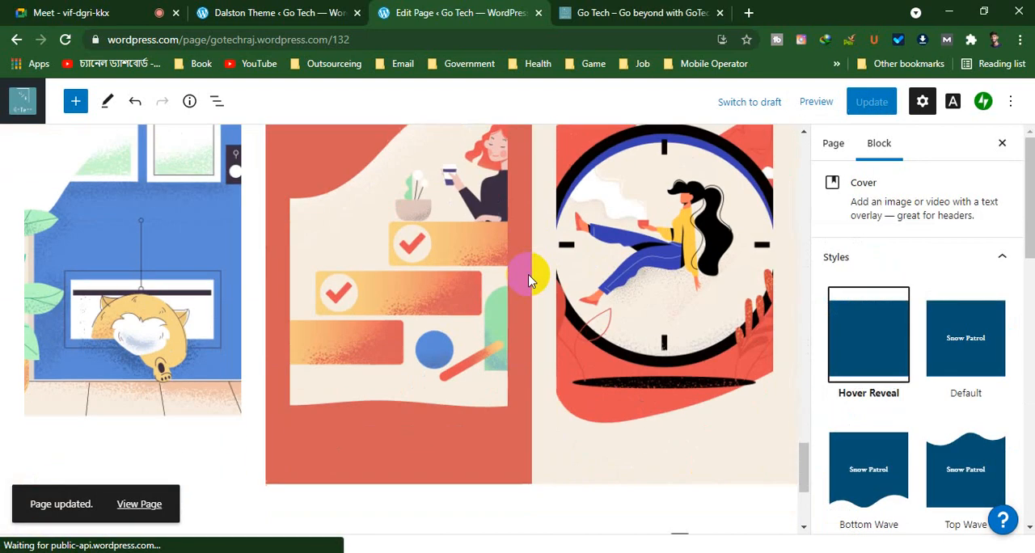
pyautogui.scroll(-3, 528, 277)
pyautogui.scroll(20, 529, 278)
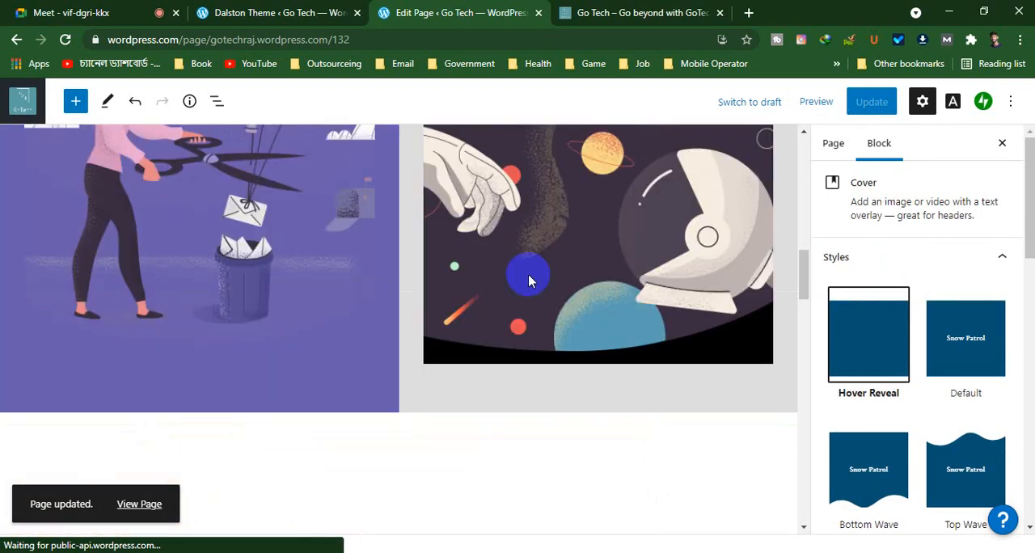
pyautogui.scroll(-4, 529, 277)
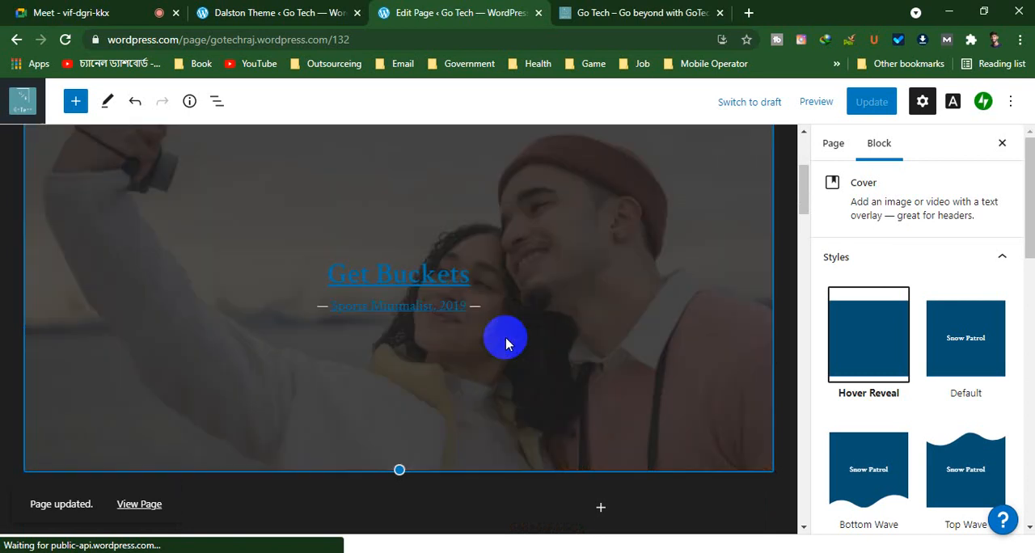
pyautogui.scroll(3, 539, 278)
pyautogui.scroll(-3, 539, 279)
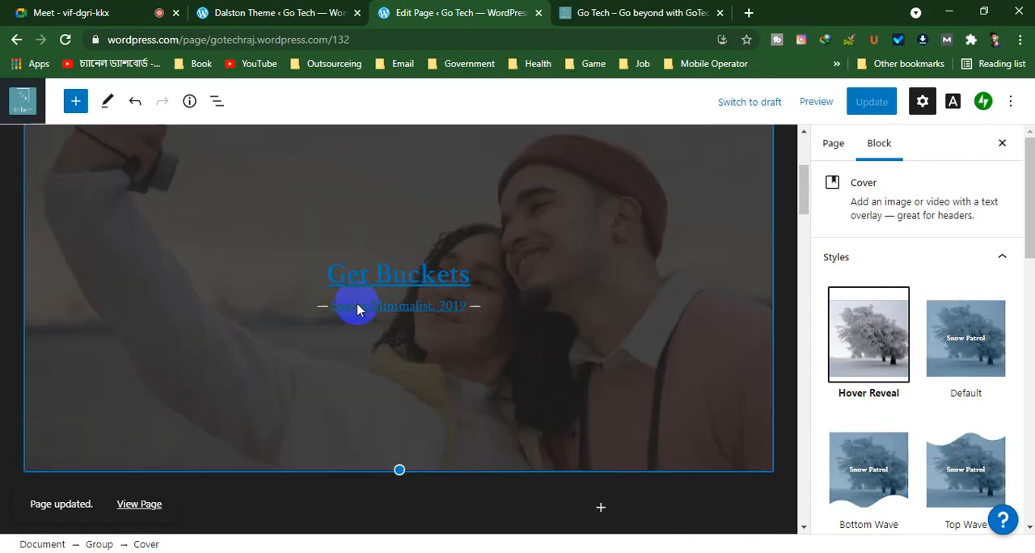
pyautogui.scroll(2, 116, 150)
pyautogui.scroll(-1, 526, 206)
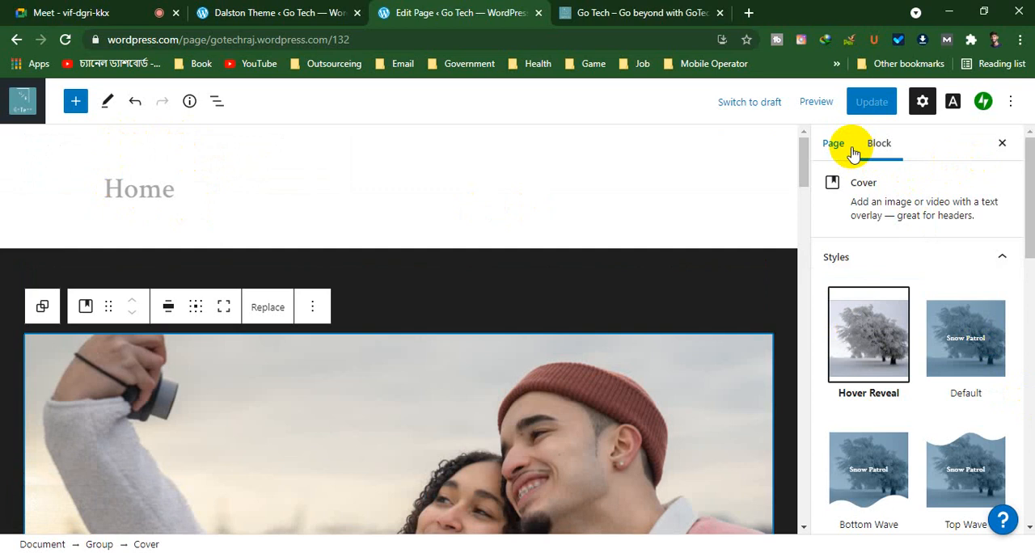
pyautogui.click(1003, 143)
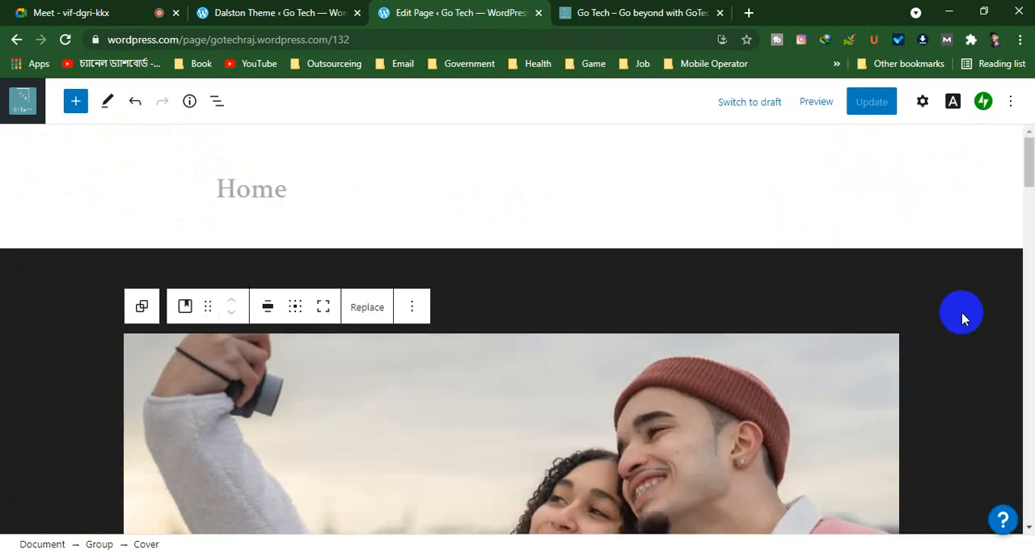
# Try orange and pale purple gradients as the background of the group around the Get Buckets cover, settling on the peach-red-maroon linear gradient
pyautogui.click(961, 318)
pyautogui.scroll(-3, 681, 291)
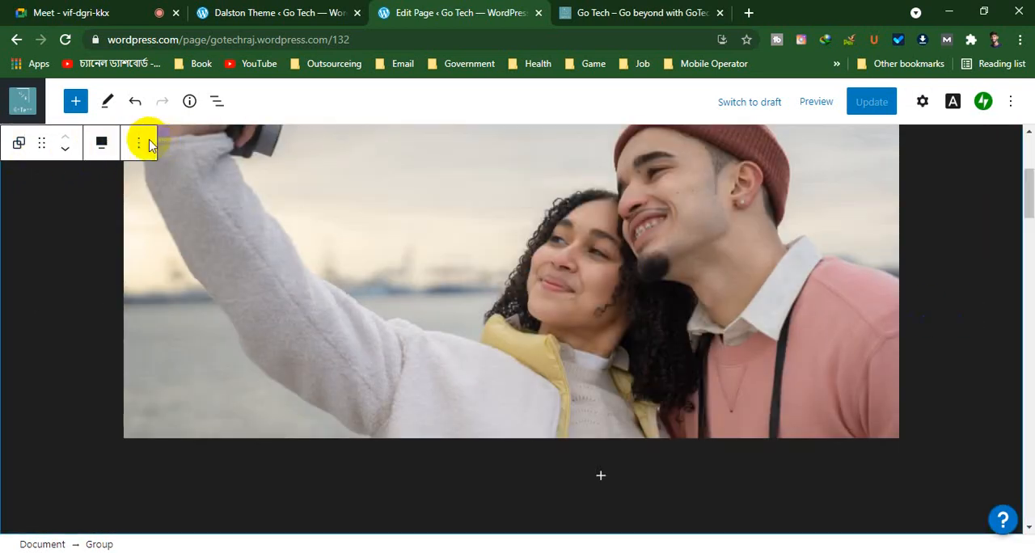
pyautogui.click(138, 143)
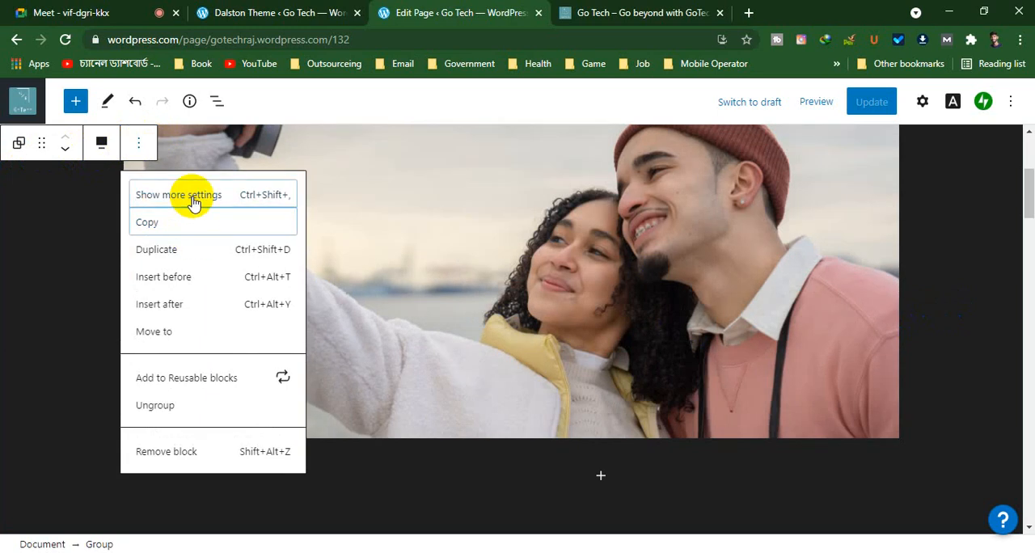
pyautogui.click(192, 202)
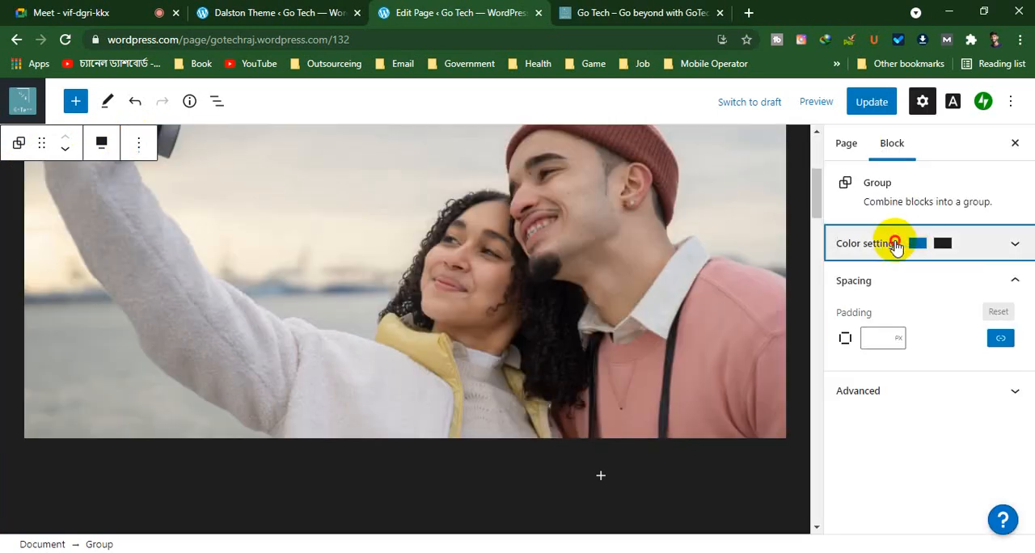
pyautogui.click(890, 243)
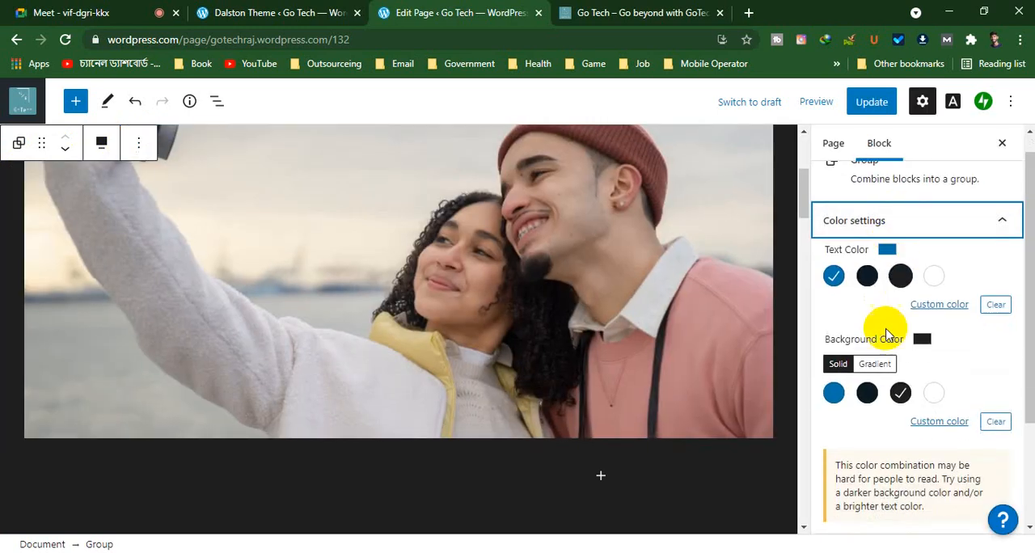
pyautogui.click(880, 364)
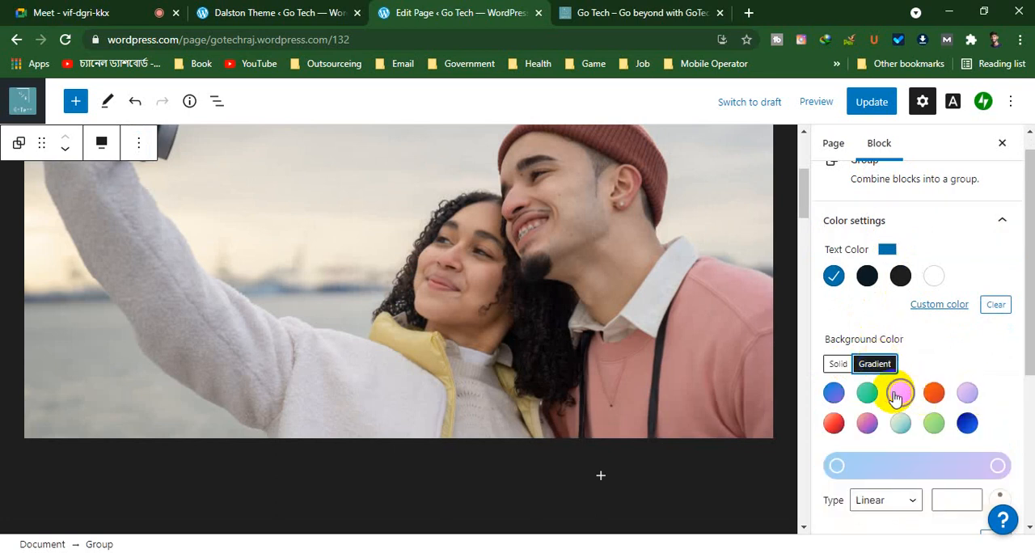
pyautogui.click(898, 394)
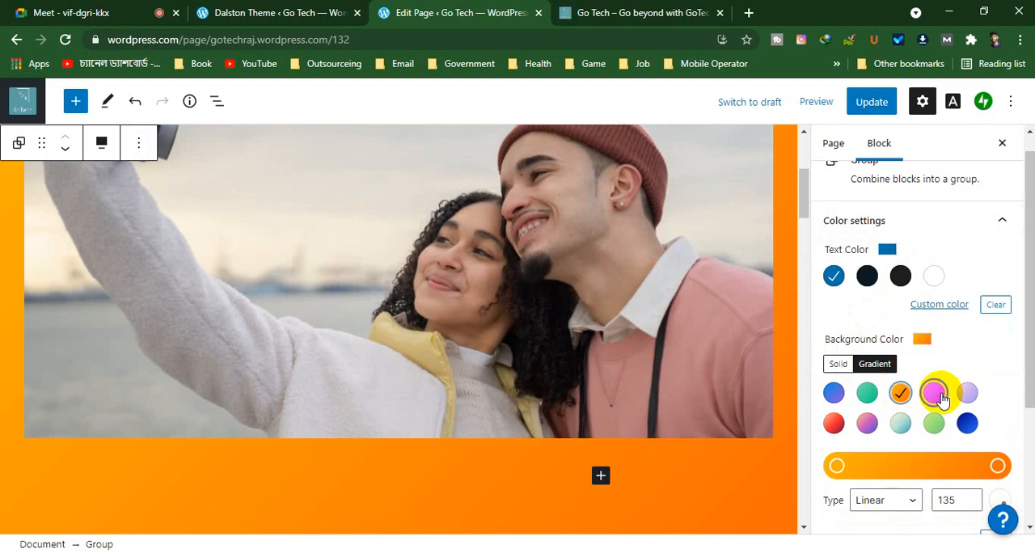
pyautogui.click(933, 393)
pyautogui.click(966, 394)
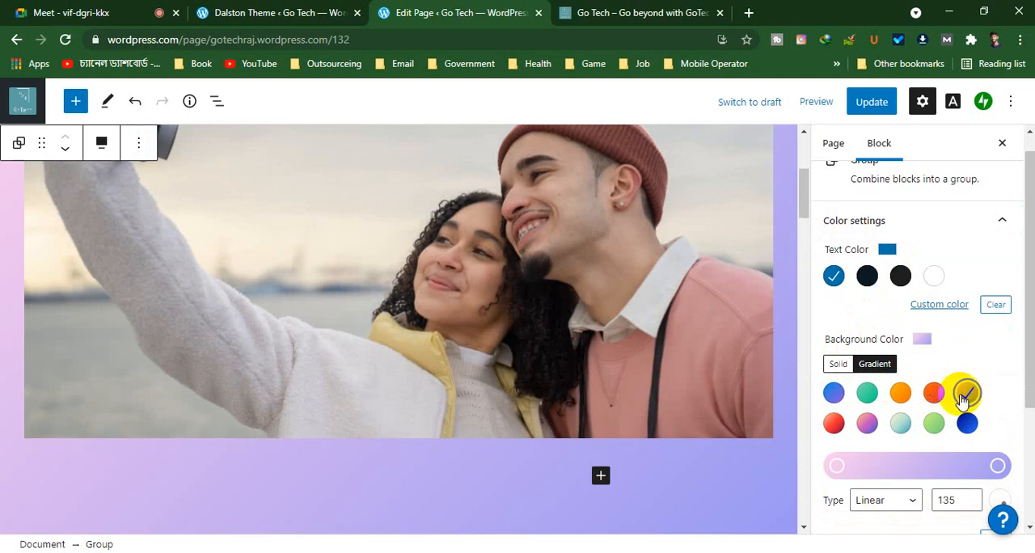
pyautogui.click(833, 423)
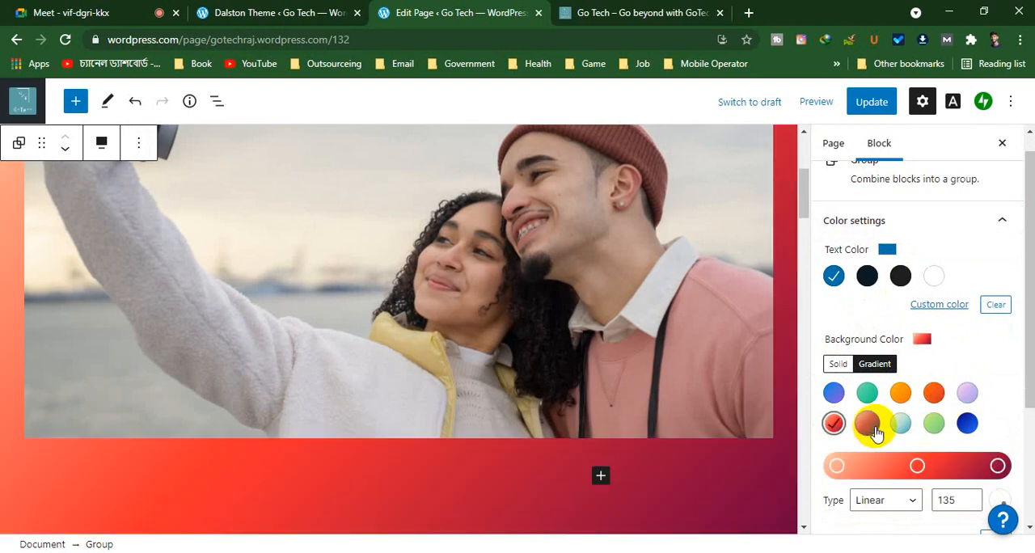
pyautogui.scroll(-10, 245, 238)
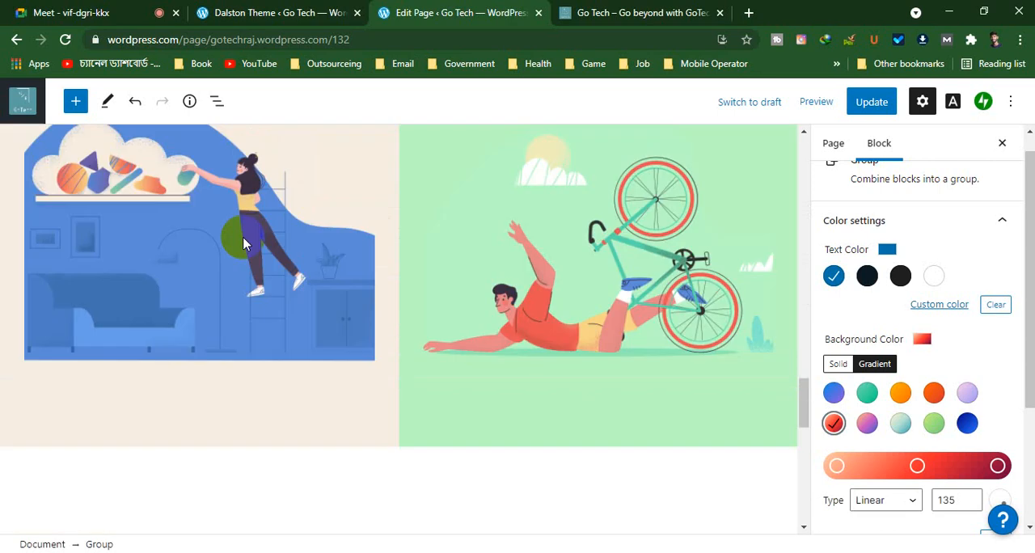
# Shift the red and maroon stops of the group's background gradient slightly toward its peach end
pyautogui.scroll(-1, 245, 240)
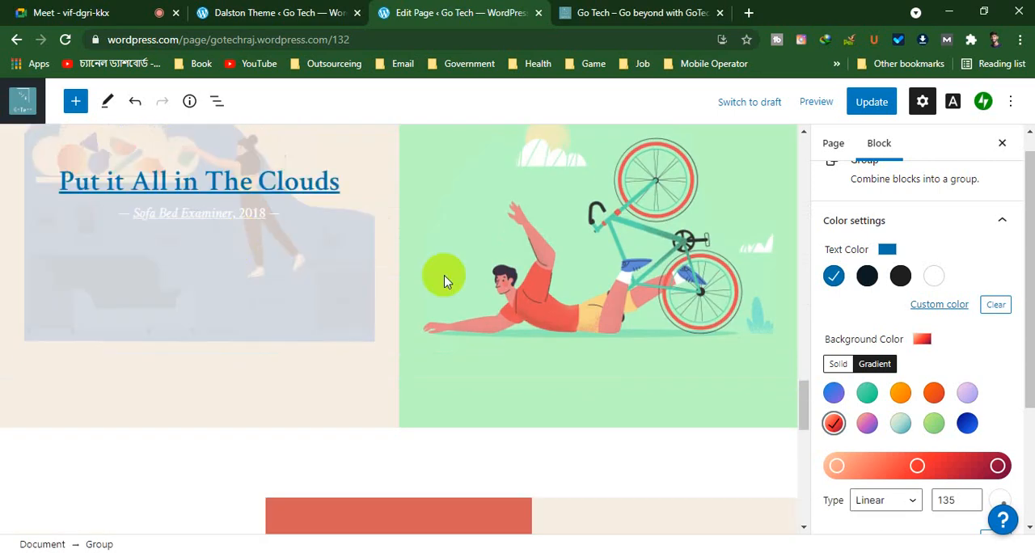
pyautogui.moveTo(923, 478)
pyautogui.mouseDown()
pyautogui.moveTo(931, 473)
pyautogui.moveTo(914, 473)
pyautogui.moveTo(957, 474)
pyautogui.moveTo(911, 472)
pyautogui.mouseUp()
pyautogui.scroll(15, 323, 403)
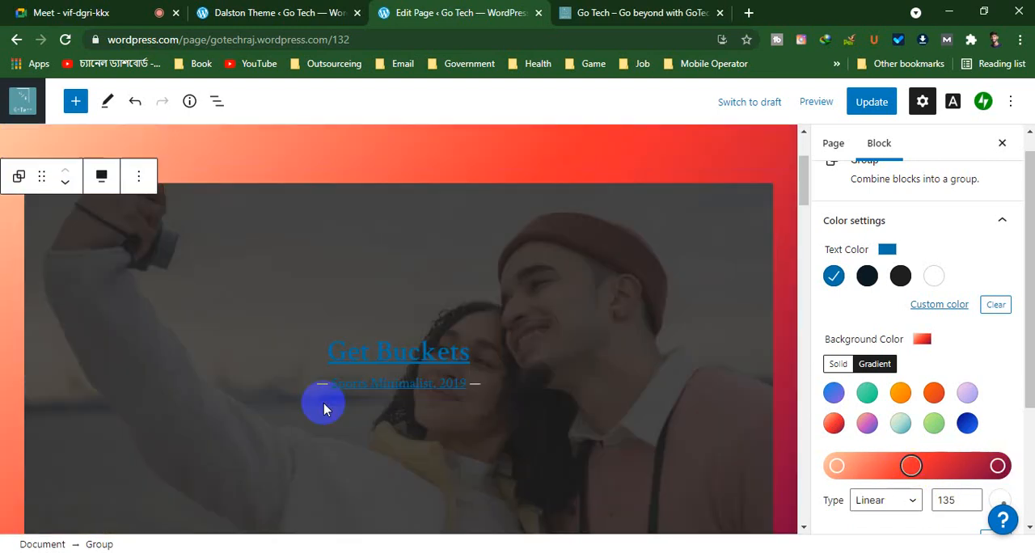
pyautogui.scroll(-5, 323, 407)
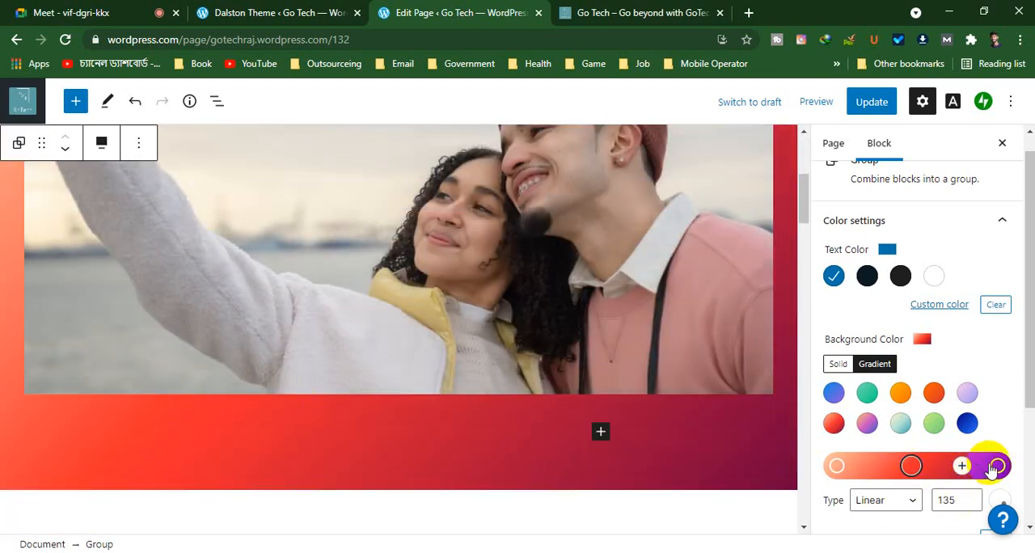
pyautogui.moveTo(994, 467); pyautogui.dragTo(983, 467)
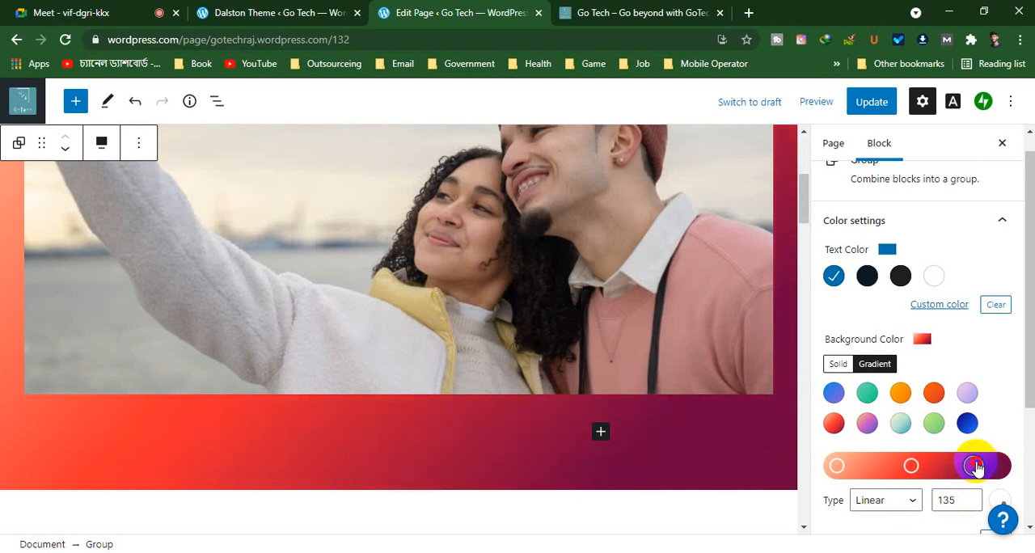
pyautogui.scroll(5, 263, 440)
pyautogui.scroll(-7, 263, 440)
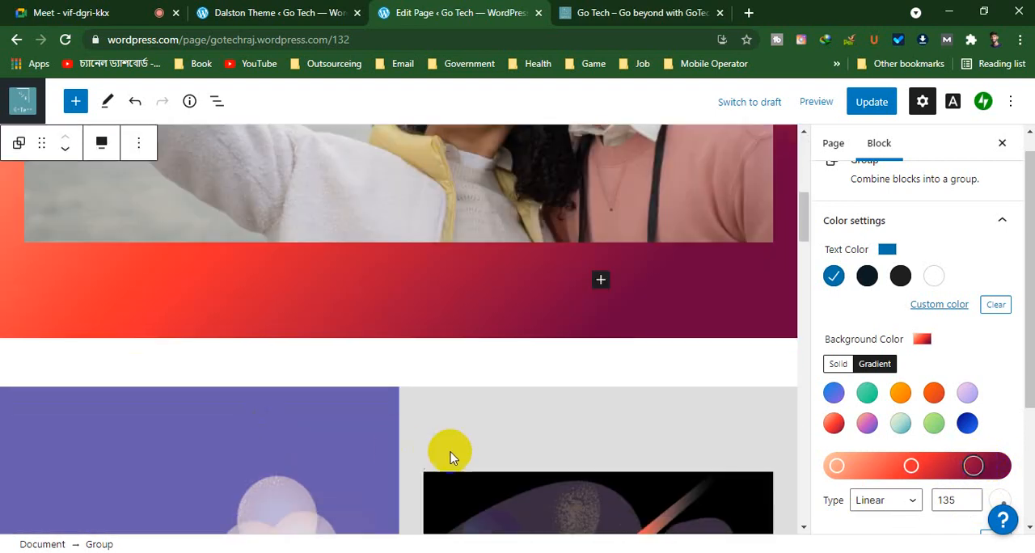
# Add a quote block reading "Choose Us, Get an Amazing You" below the Get Buckets cover, inside its group
pyautogui.click(600, 279)
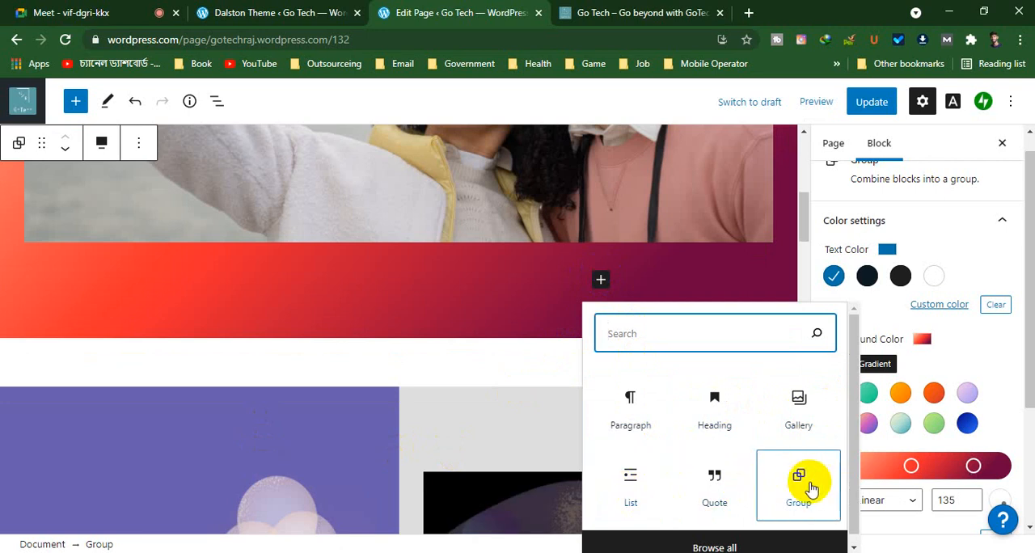
pyautogui.click(712, 479)
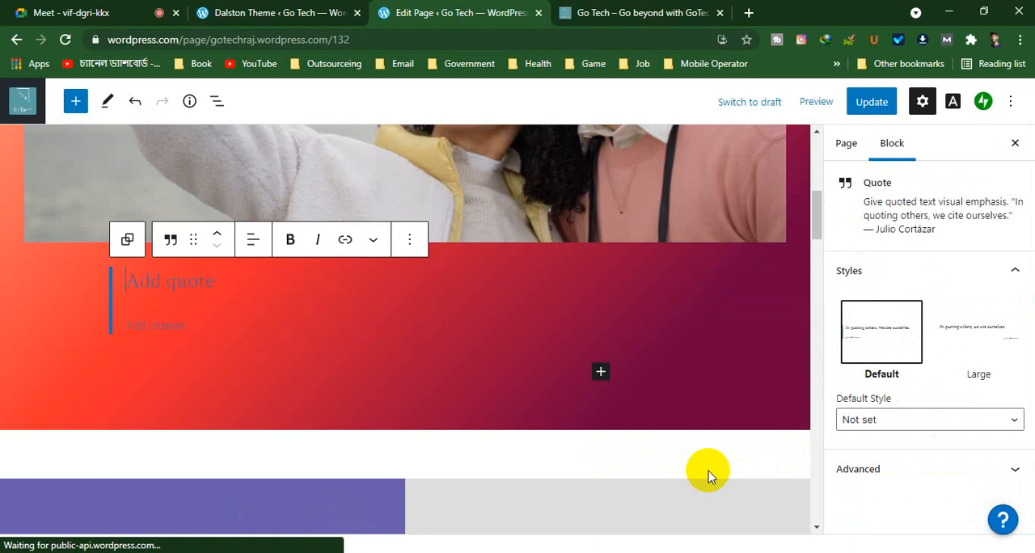
pyautogui.click(163, 289)
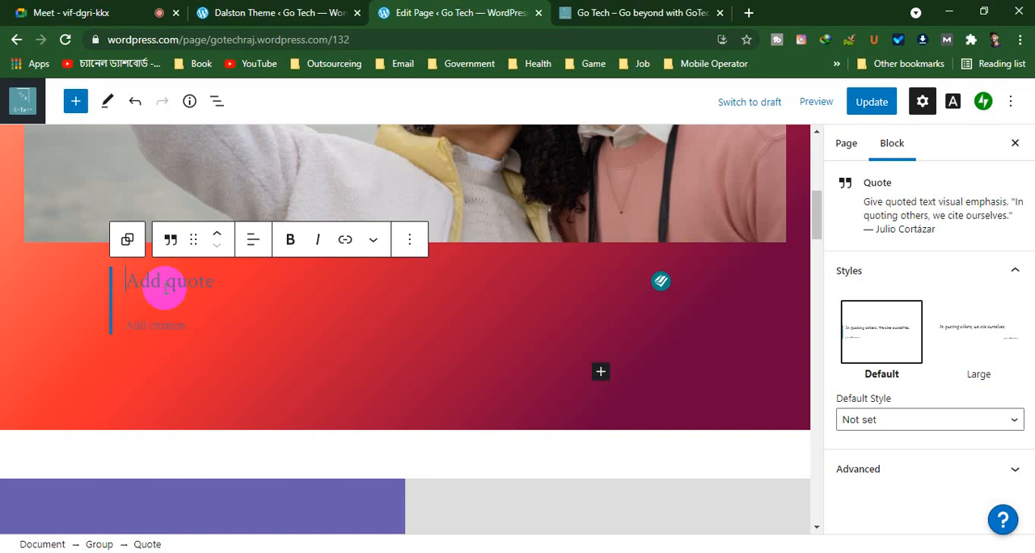
pyautogui.write('d')
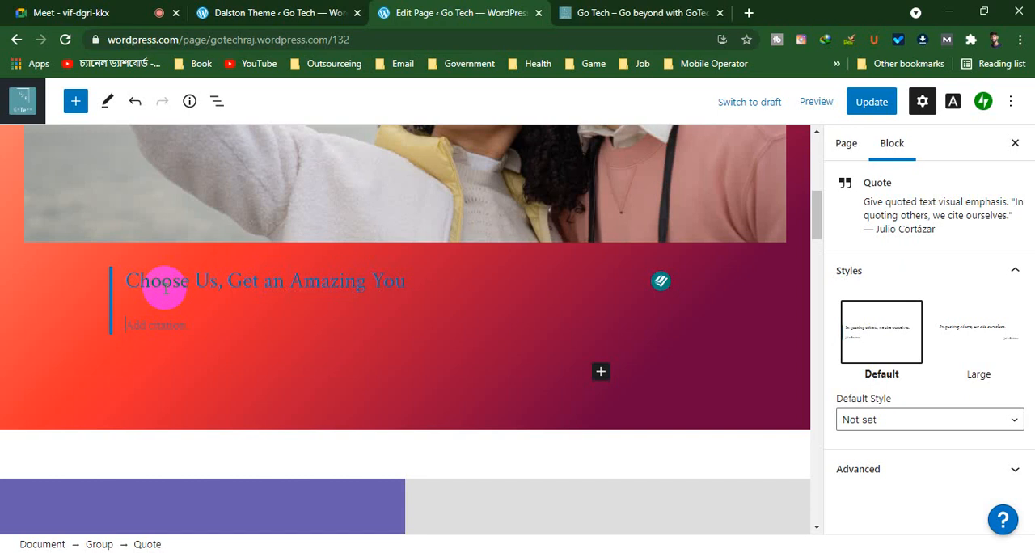
pyautogui.press('Down')
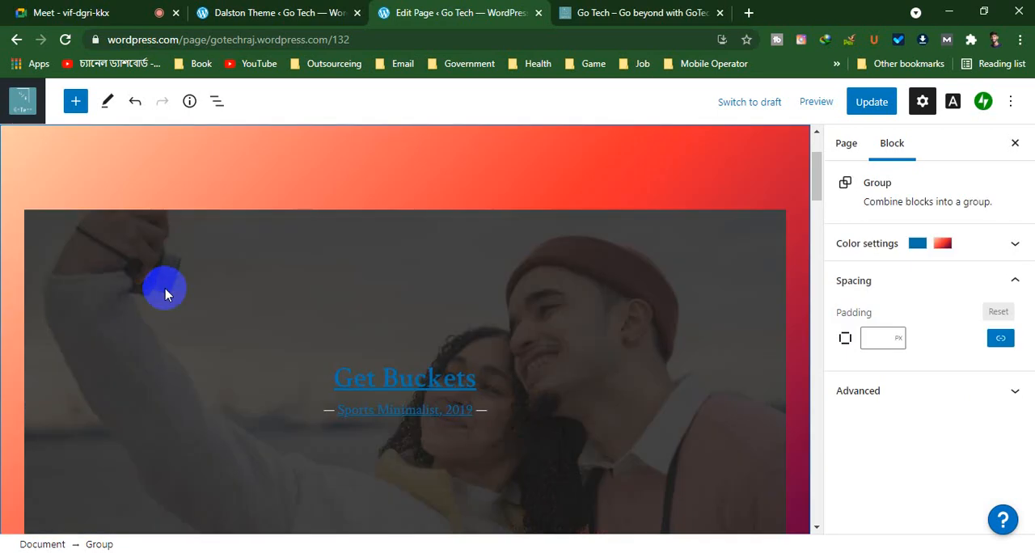
# Try near-black as the text color of the group holding the quote, then settle on white
pyautogui.scroll(-4, 165, 294)
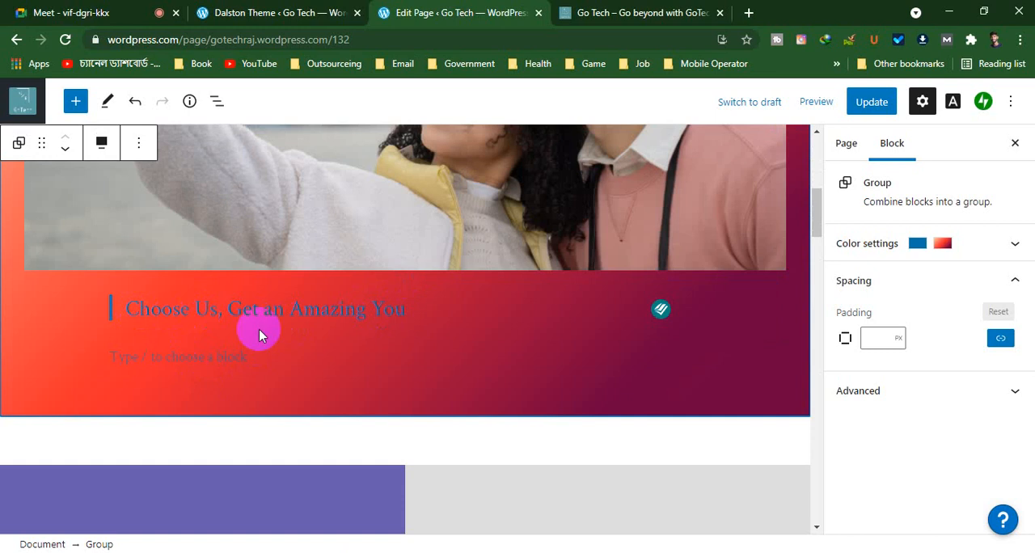
pyautogui.click(907, 249)
pyautogui.scroll(1, 869, 262)
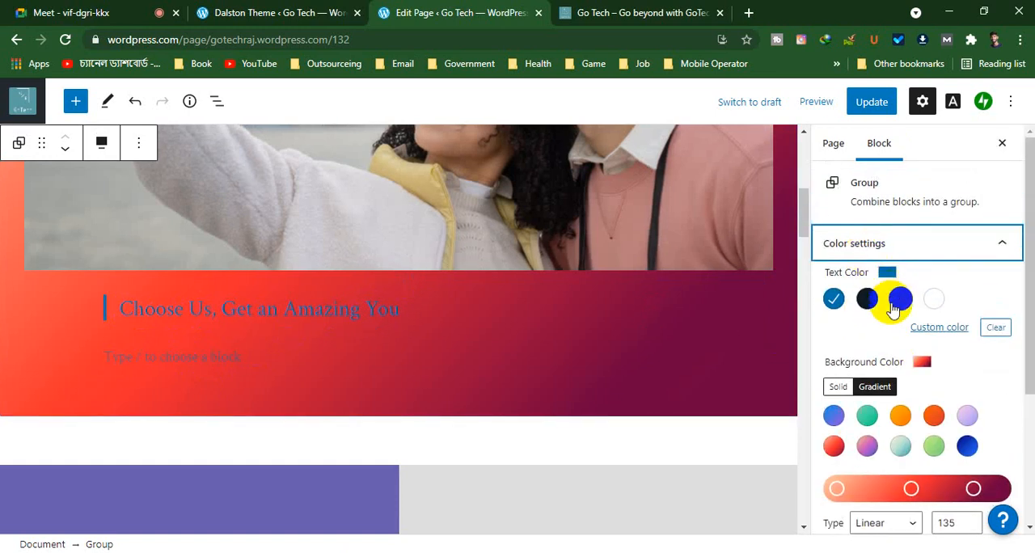
pyautogui.click(897, 306)
pyautogui.click(897, 306)
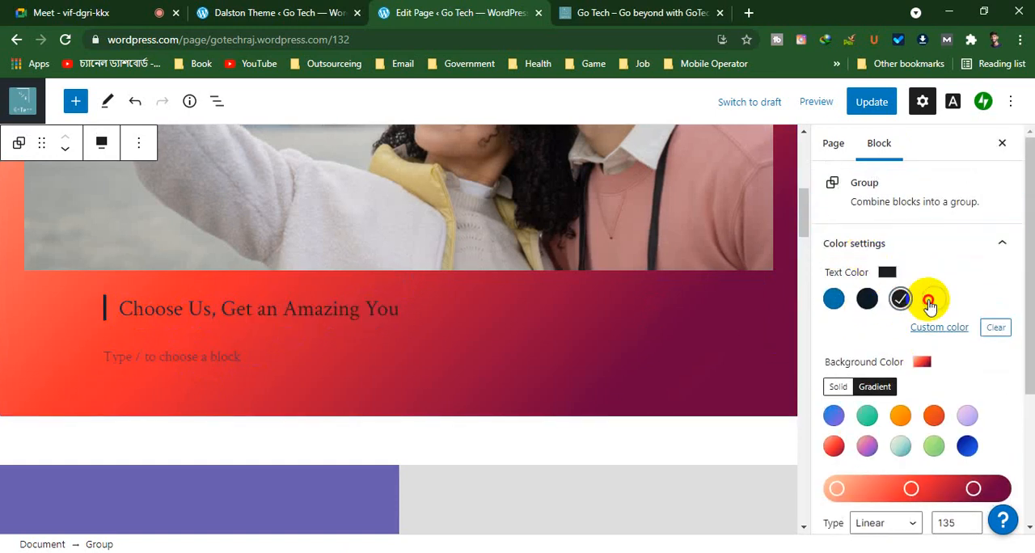
pyautogui.click(932, 299)
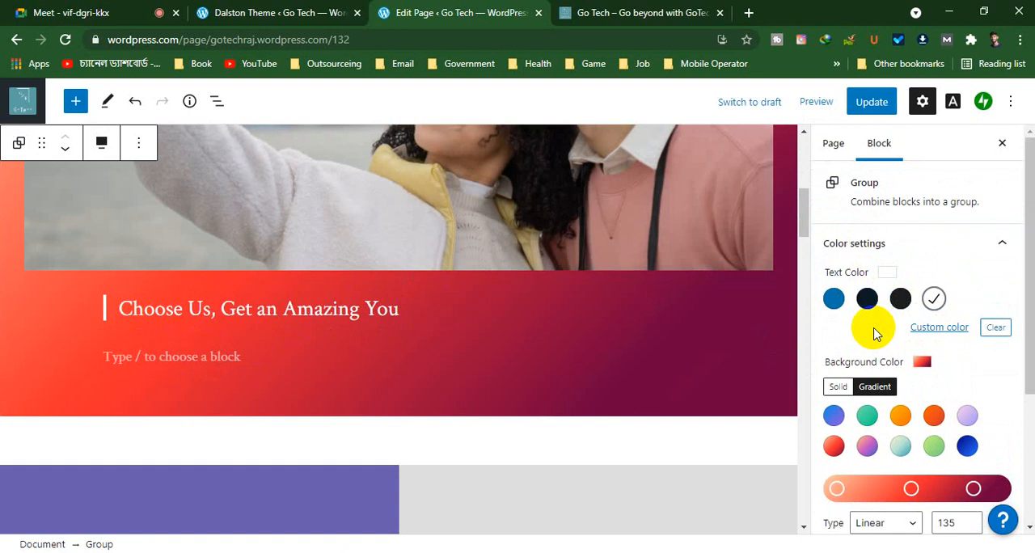
# Try the hexadecimal value #000000 as the group's custom text color, then return it to #ffffff
pyautogui.click(955, 331)
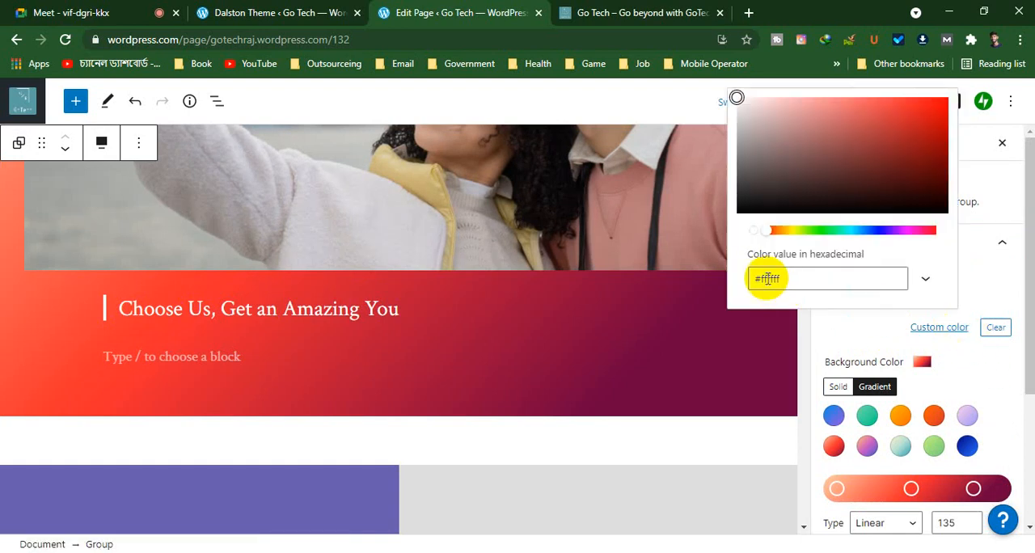
pyautogui.moveTo(797, 275); pyautogui.dragTo(752, 285)
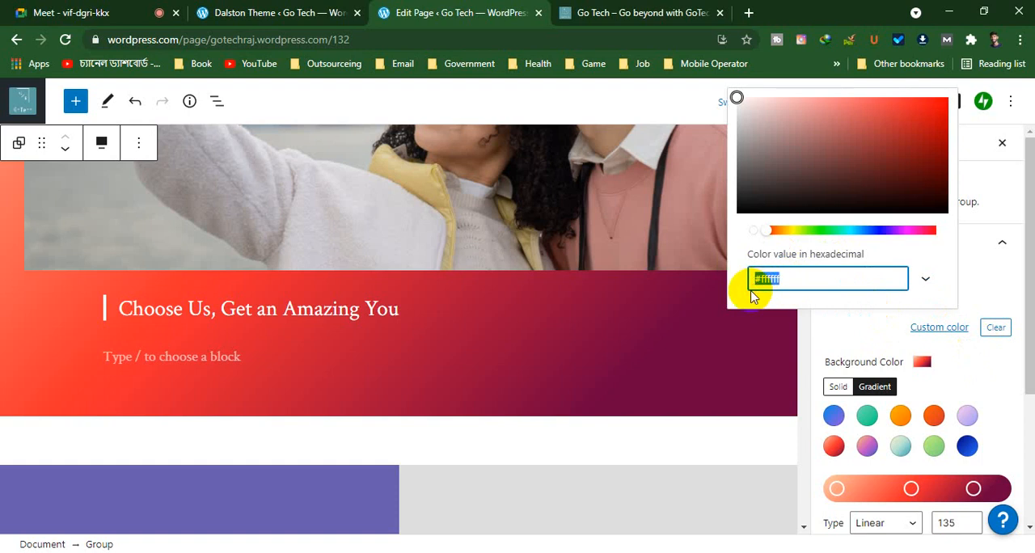
pyautogui.click(783, 280)
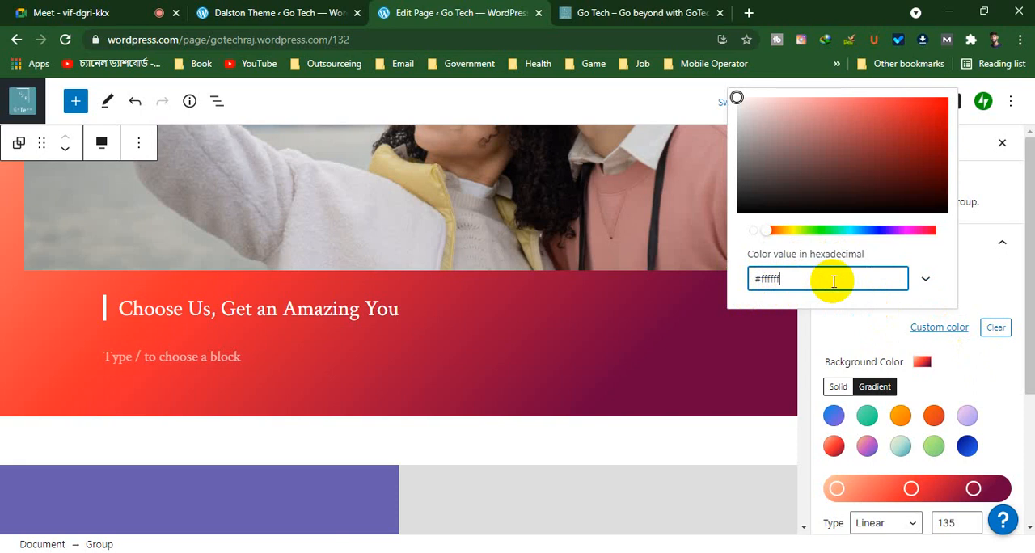
pyautogui.moveTo(833, 281); pyautogui.dragTo(758, 289)
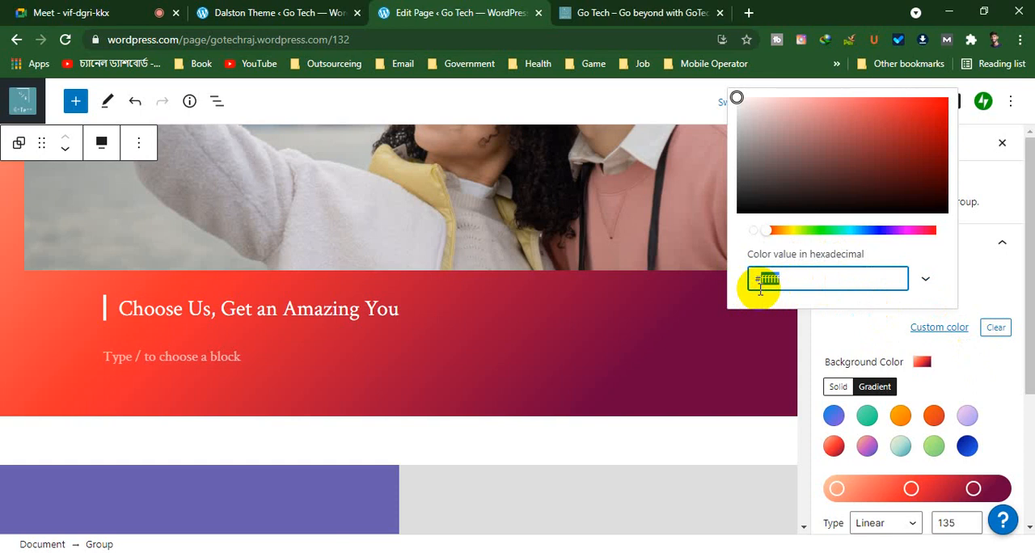
pyautogui.write('000000')
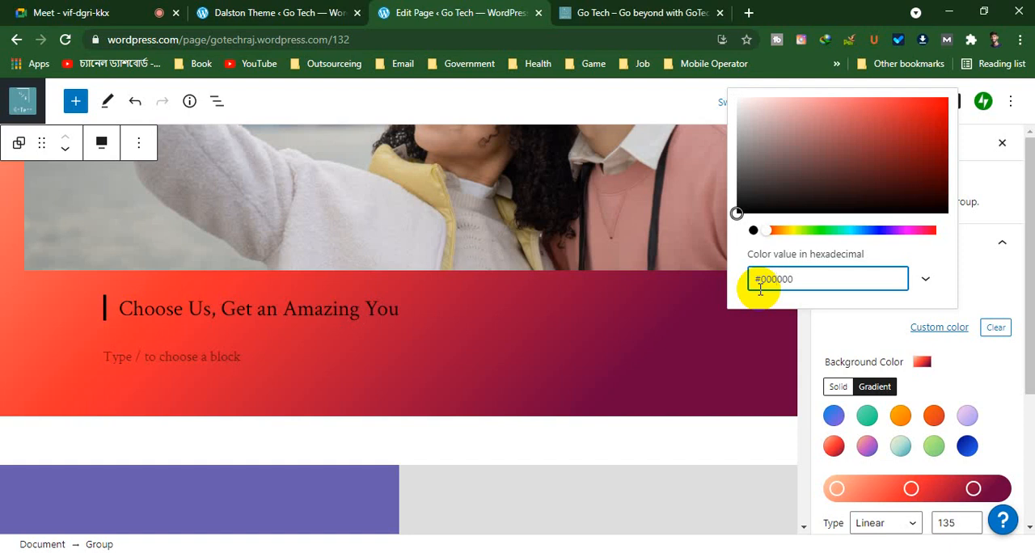
pyautogui.press('Right')
pyautogui.press('Right')
pyautogui.press('BackSpace')
pyautogui.press('BackSpace')
pyautogui.press('BackSpace')
pyautogui.press('BackSpace')
pyautogui.press('BackSpace')
pyautogui.write('ffffff')
pyautogui.click(736, 99)
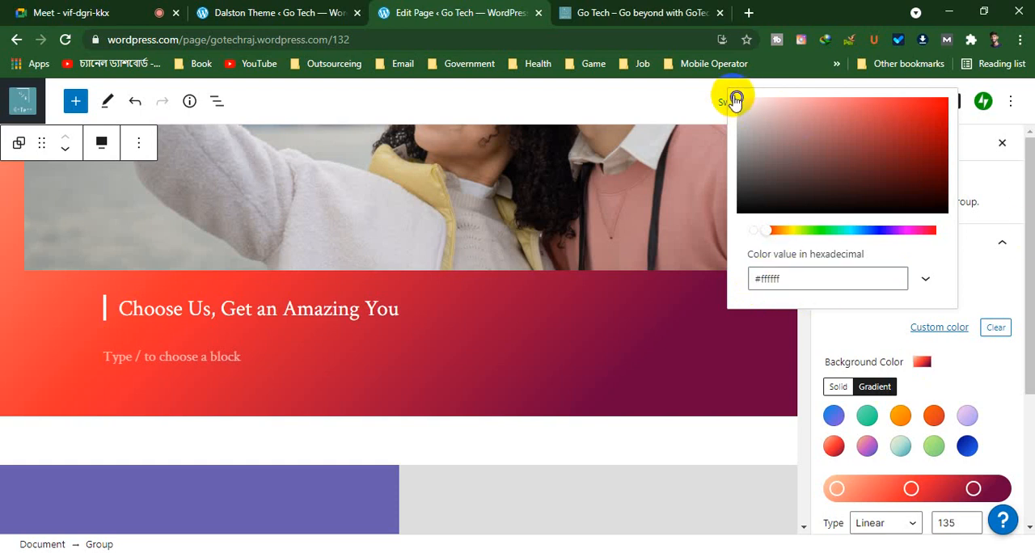
# Try the pale pink #e9cdcd as the group's custom text color, then change its hexadecimal value to #e9cded
pyautogui.moveTo(736, 99); pyautogui.dragTo(761, 108)
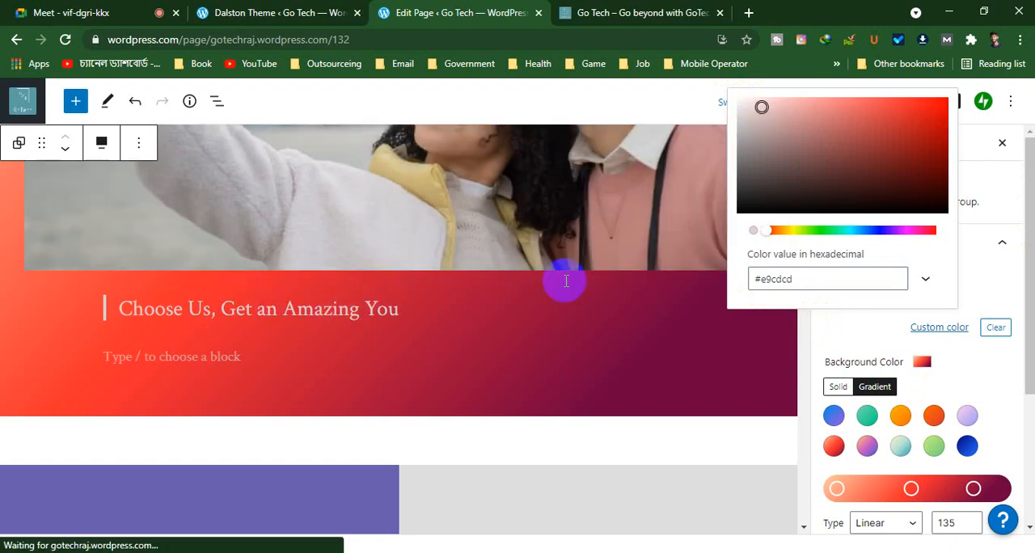
pyautogui.moveTo(809, 277); pyautogui.dragTo(755, 275)
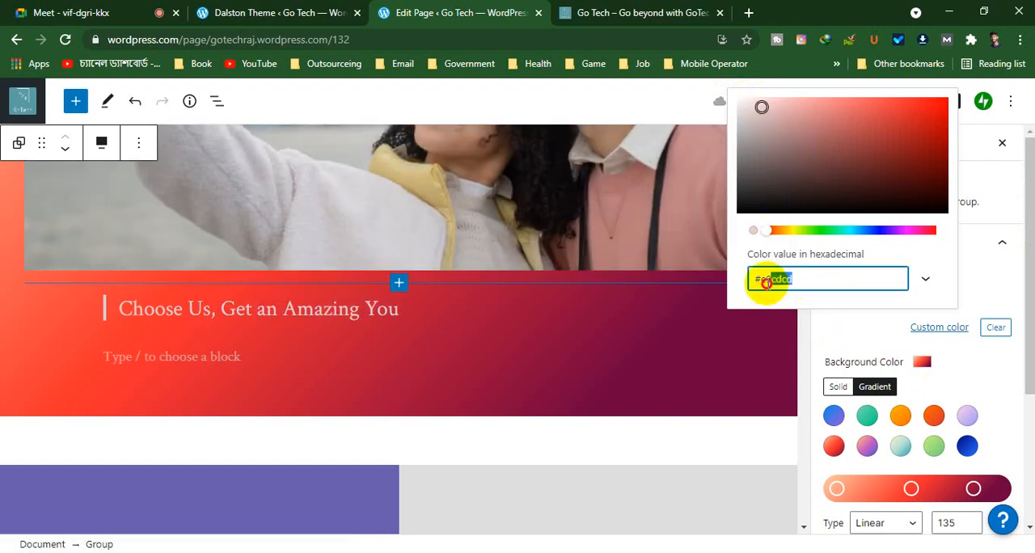
pyautogui.click(780, 279)
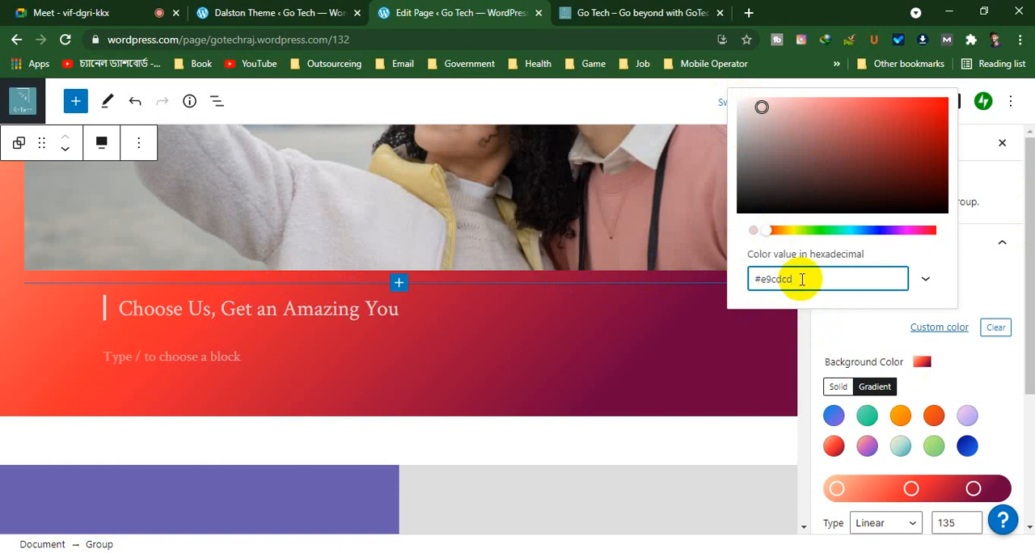
pyautogui.write('e')
pyautogui.press('BackSpace')
pyautogui.write('de')
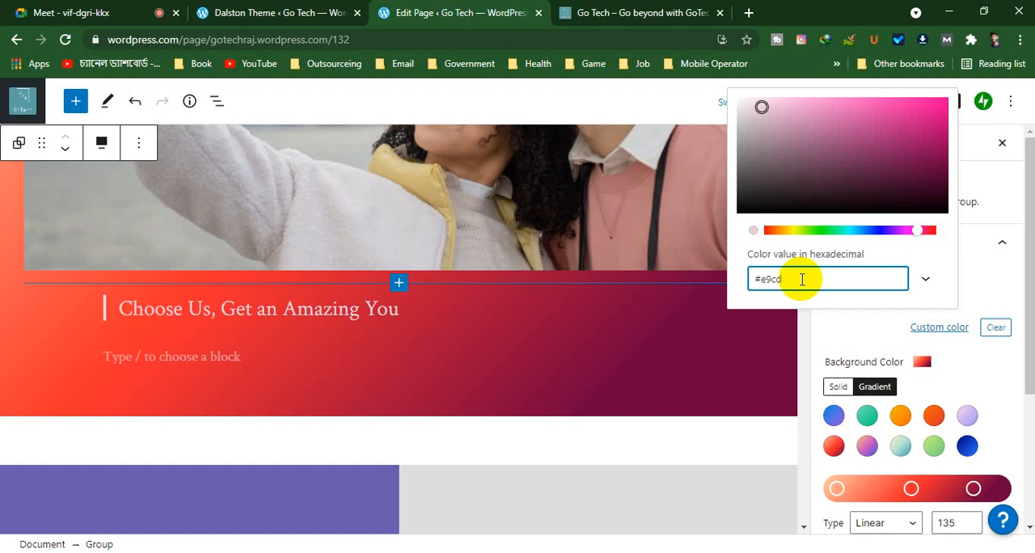
pyautogui.write('ed')
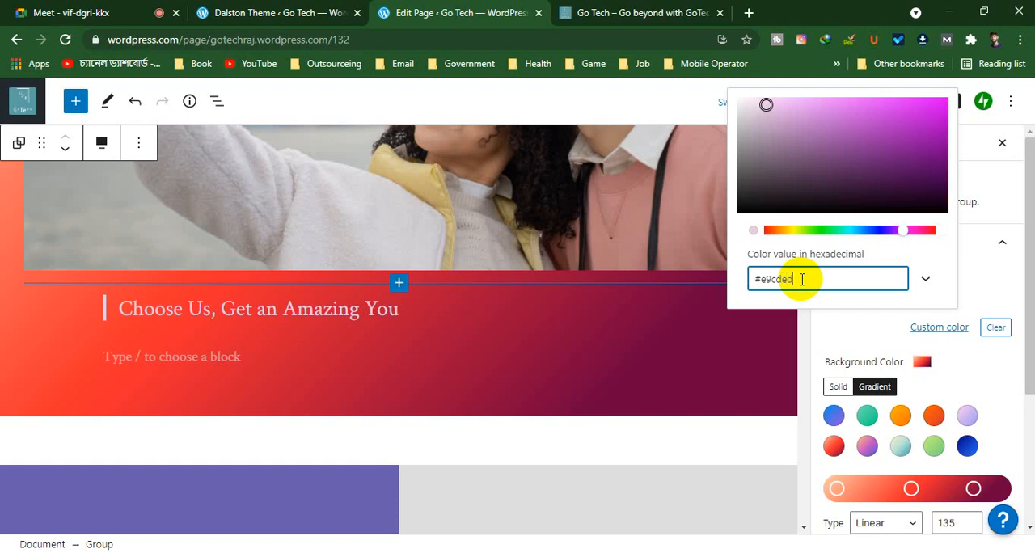
# Try the RGB values 243, 197, 245 for the group's custom text color, then go back to the preset white
pyautogui.click(926, 280)
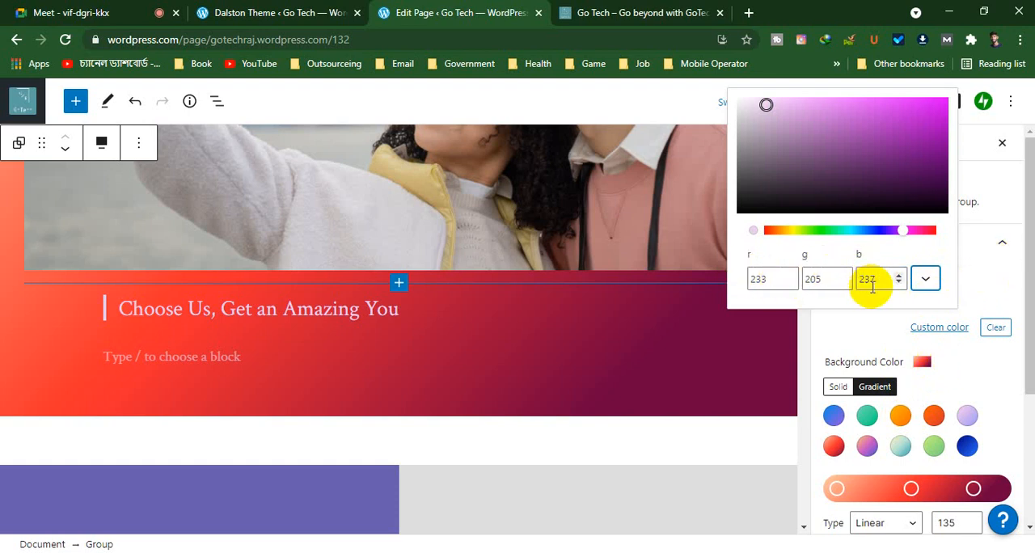
pyautogui.click(790, 276)
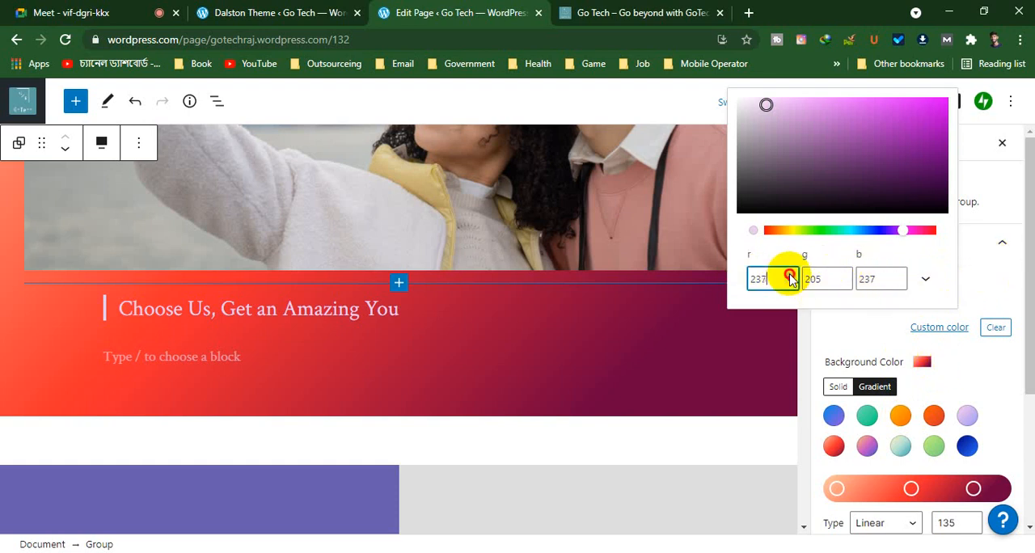
pyautogui.click(790, 276)
pyautogui.click(790, 275)
pyautogui.click(789, 275)
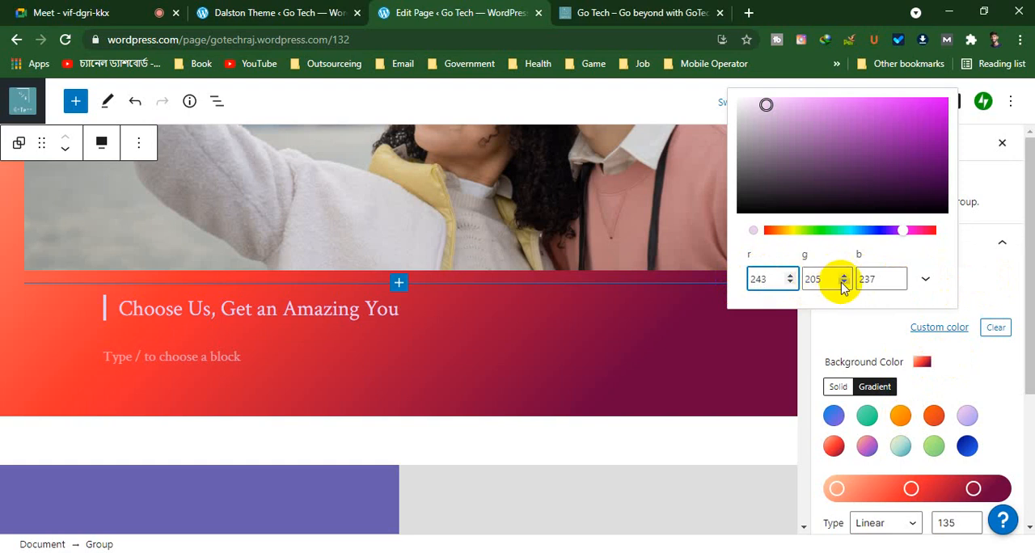
pyautogui.click(842, 283)
pyautogui.click(842, 283)
pyautogui.click(842, 283)
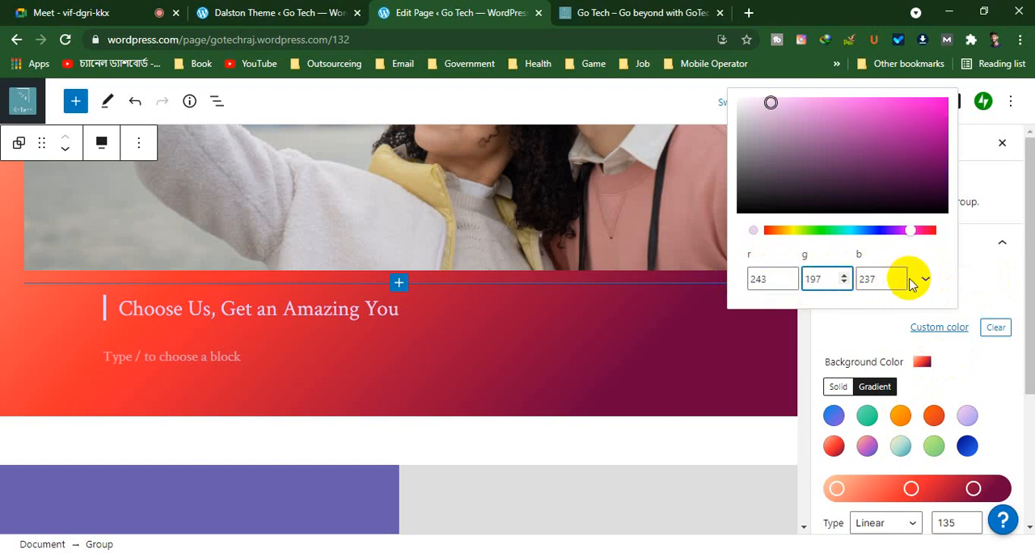
pyautogui.click(898, 275)
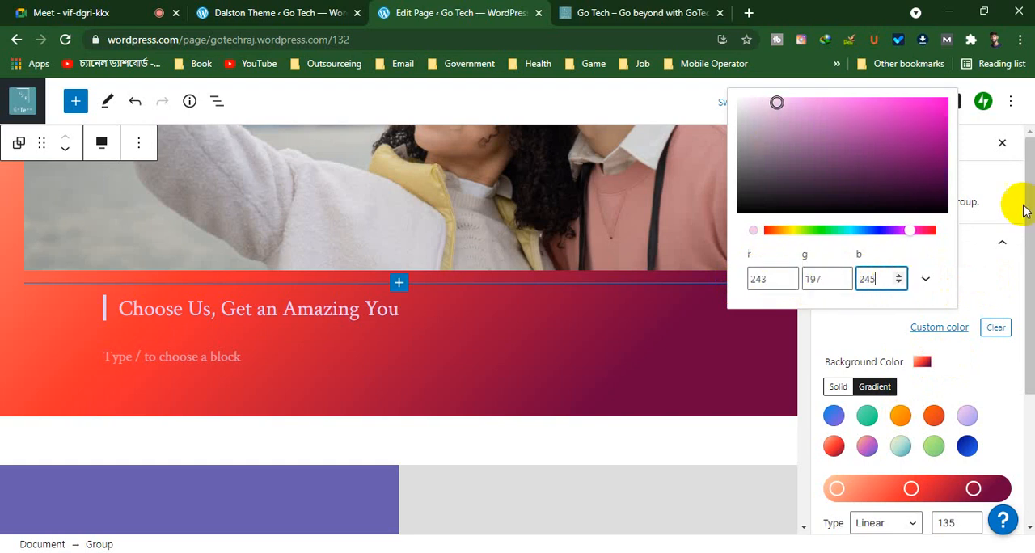
pyautogui.click(972, 279)
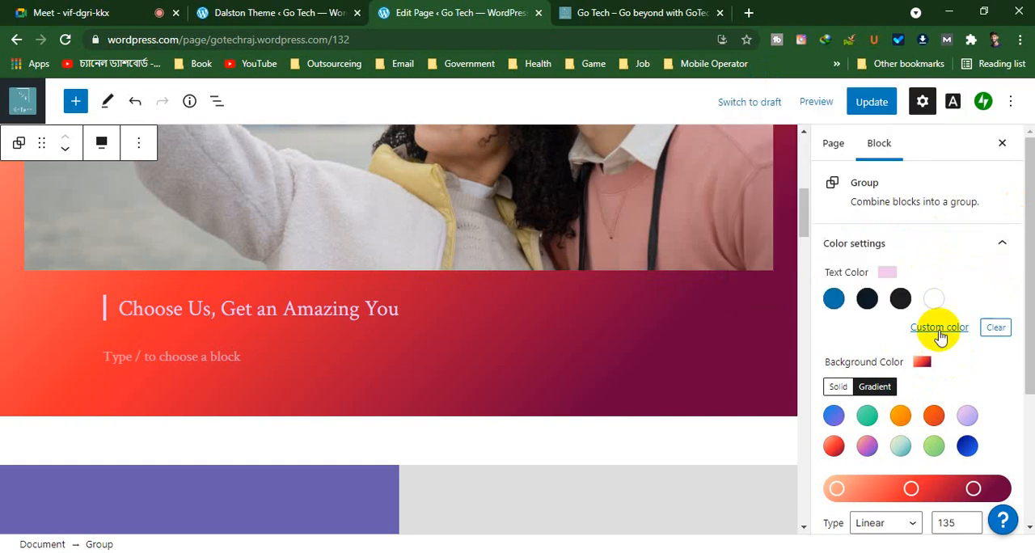
pyautogui.click(934, 299)
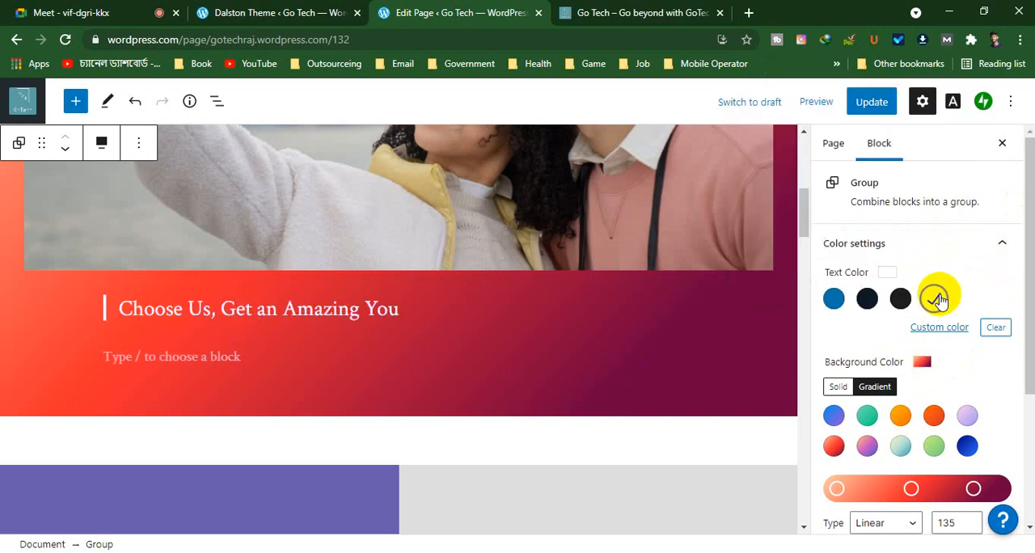
# Make the whole quote text "Choose Us, Get an Amazing You" bold
pyautogui.click(256, 322)
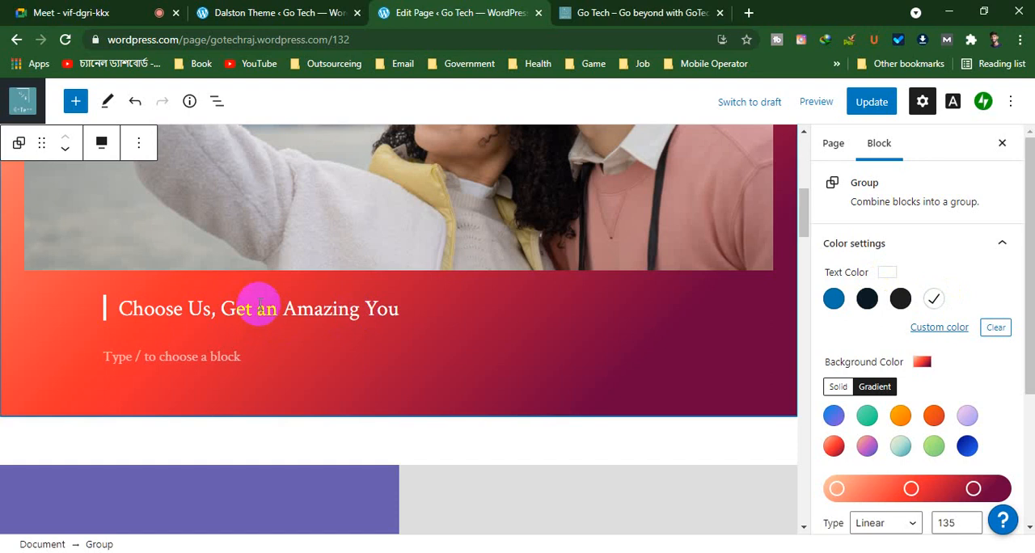
pyautogui.click(249, 308)
pyautogui.tripleClick(156, 314)
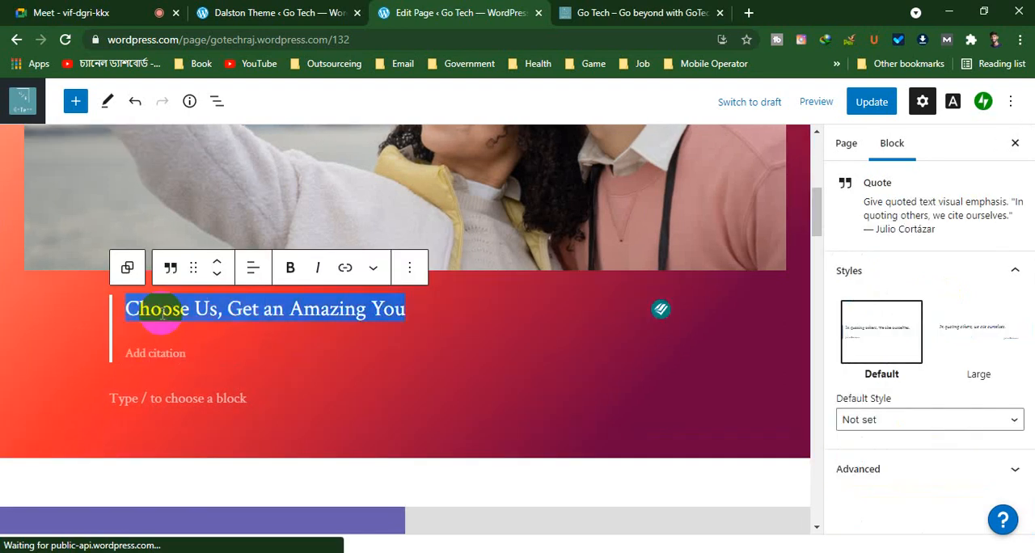
pyautogui.click(290, 273)
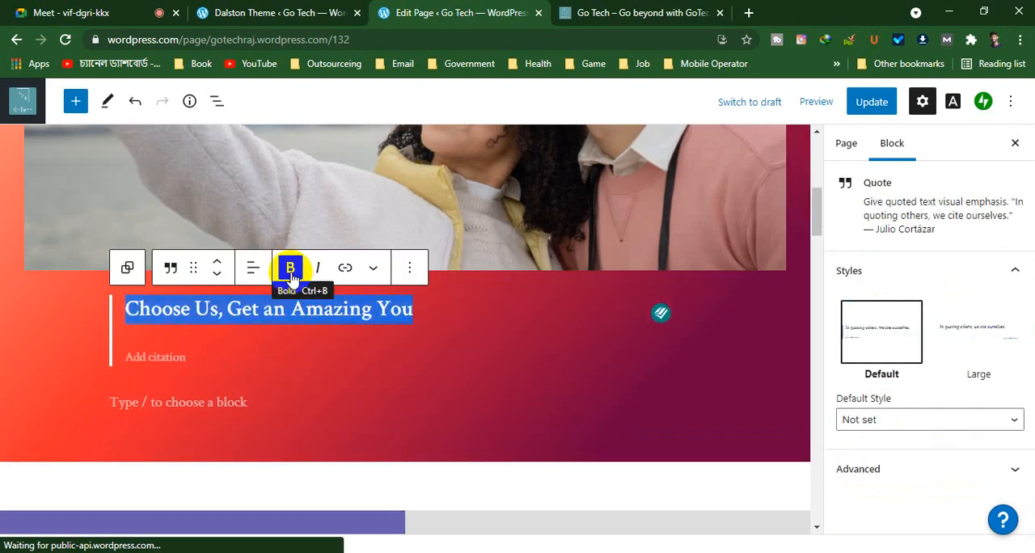
# Try moving the quote block one position down and back up, and look through its transform options and styles
pyautogui.click(218, 276)
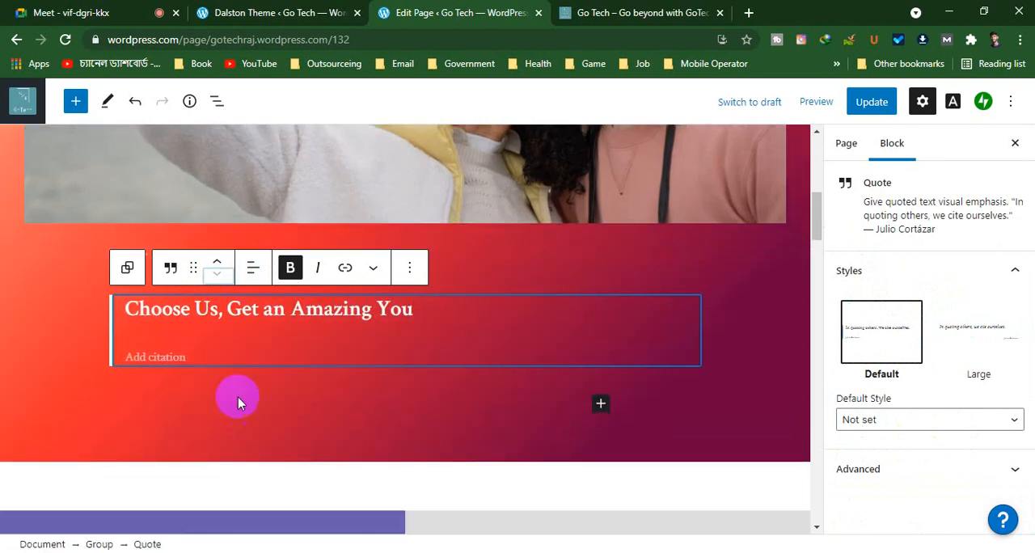
pyautogui.click(218, 263)
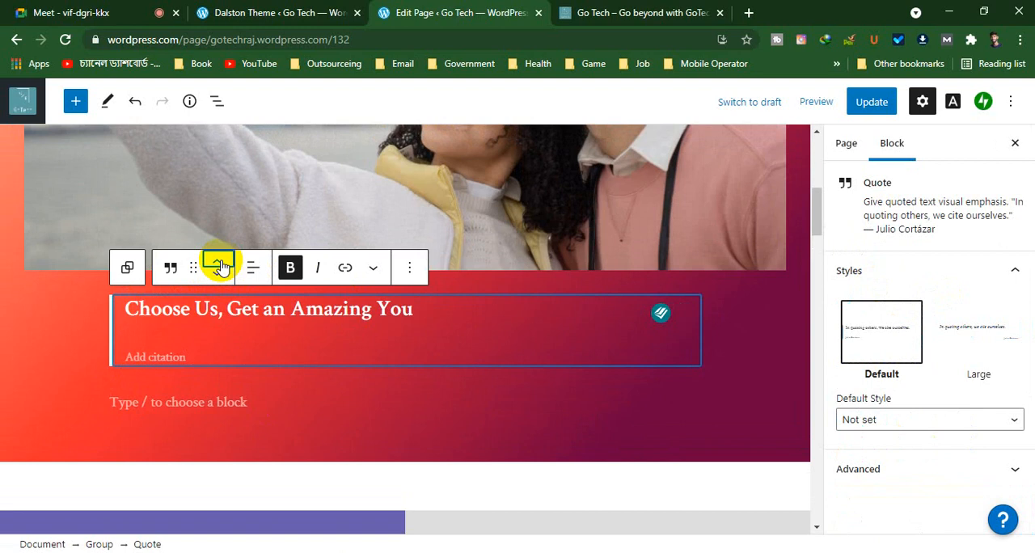
pyautogui.click(171, 269)
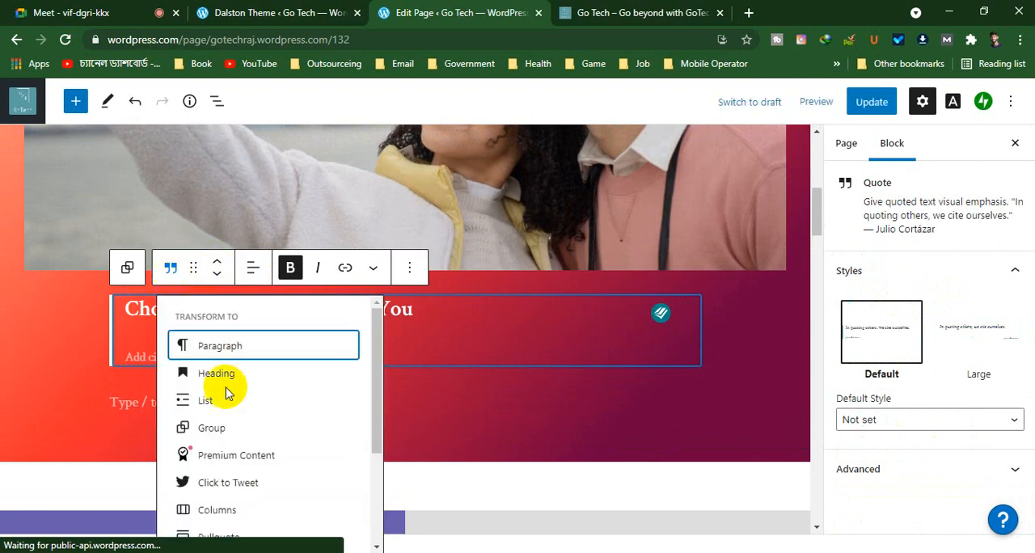
pyautogui.scroll(-2, 243, 404)
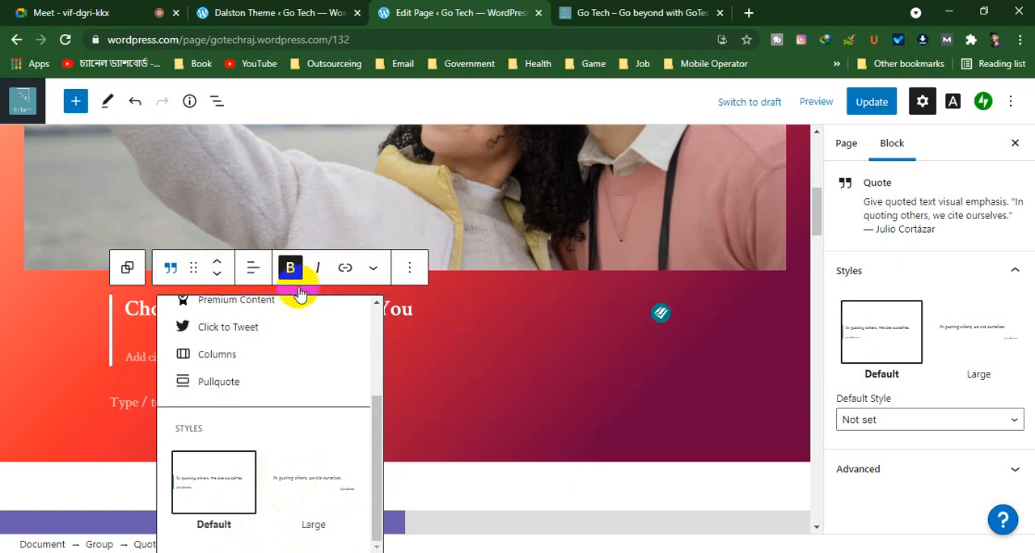
# Try centering the quote "Choose Us, Get an Amazing You", then align its text to the right
pyautogui.click(263, 273)
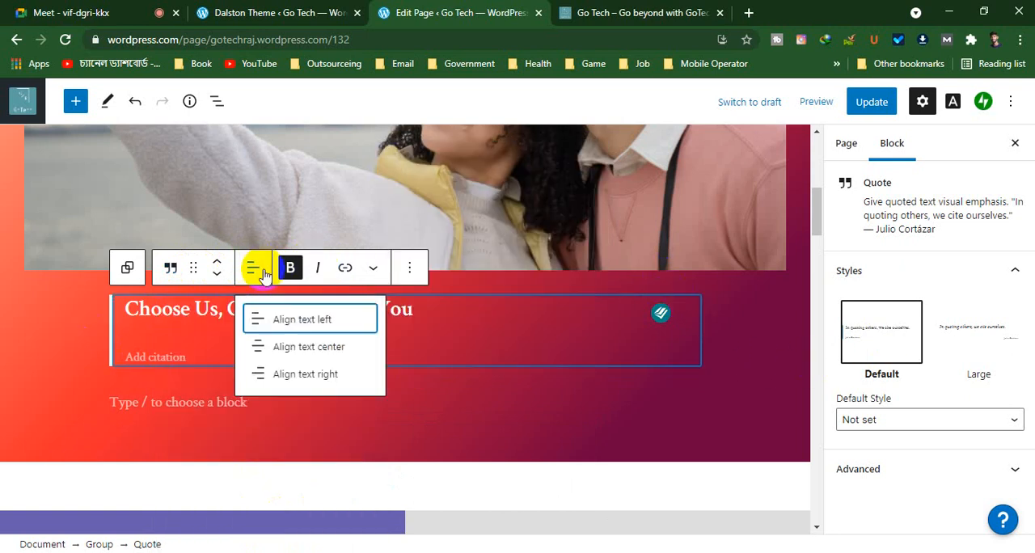
pyautogui.click(277, 346)
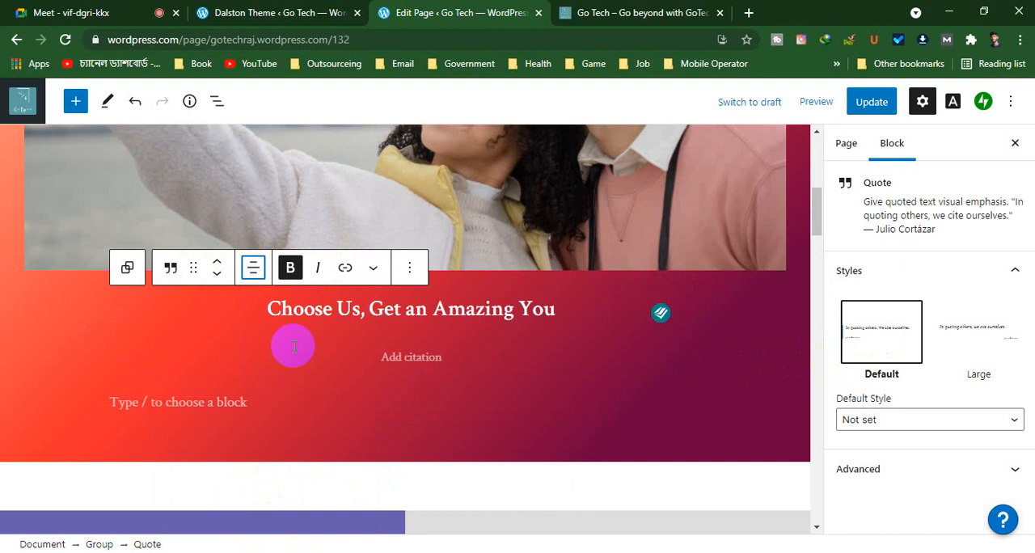
pyautogui.click(253, 269)
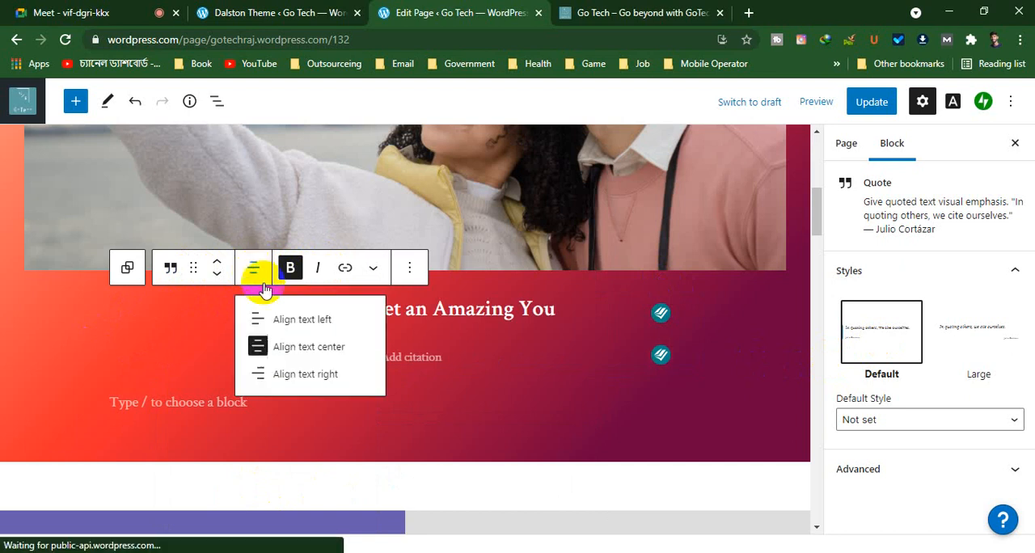
pyautogui.click(314, 377)
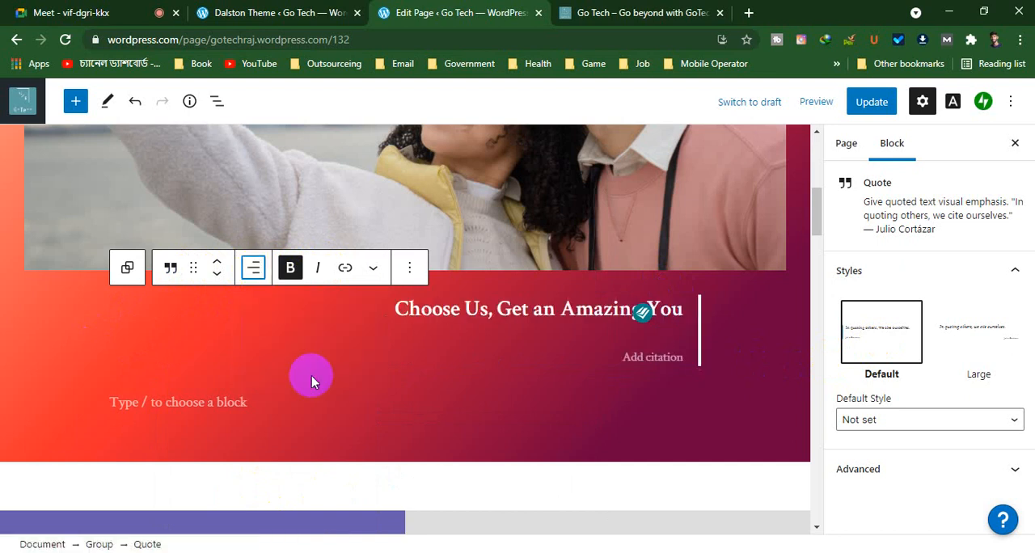
# Add "GoTech -" as the quote's citation and update the page
pyautogui.click(651, 358)
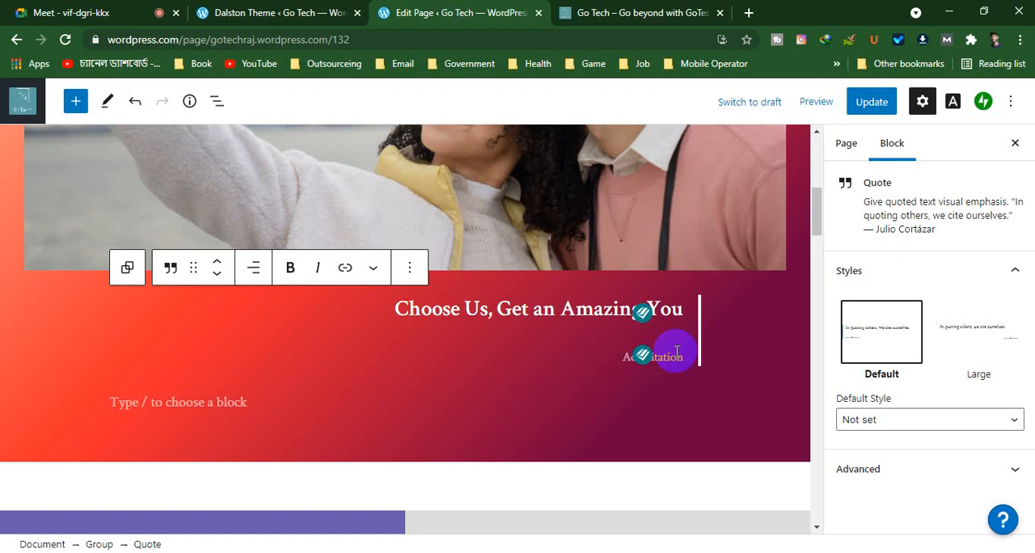
pyautogui.write('g')
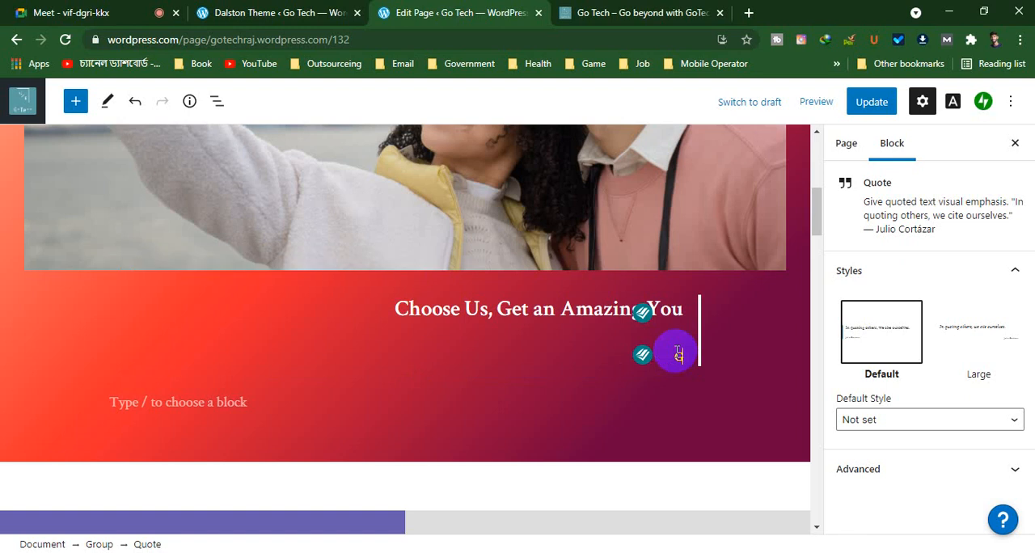
pyautogui.write('o')
pyautogui.write('Tech')
pyautogui.write('-')
pyautogui.click(745, 399)
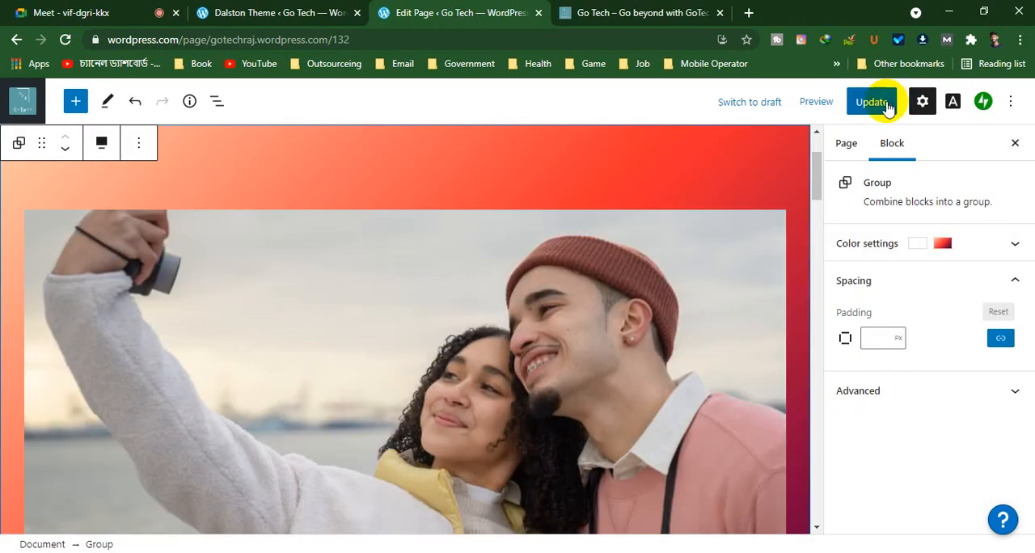
pyautogui.click(872, 103)
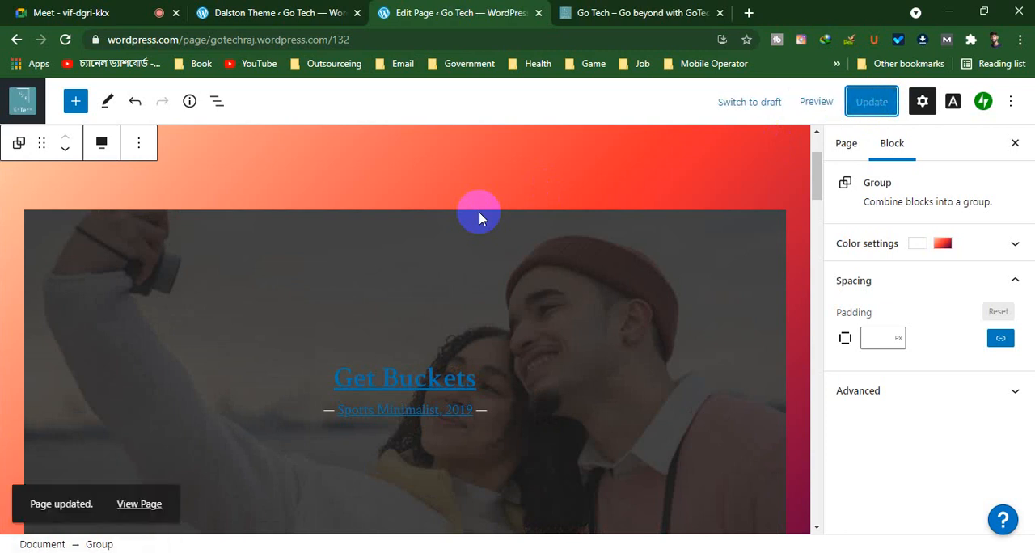
# Open the updated page in a new tab, check its header, gradient block and columns, then close it and return to the page editor
pyautogui.scroll(-10, 403, 314)
pyautogui.scroll(6, 399, 315)
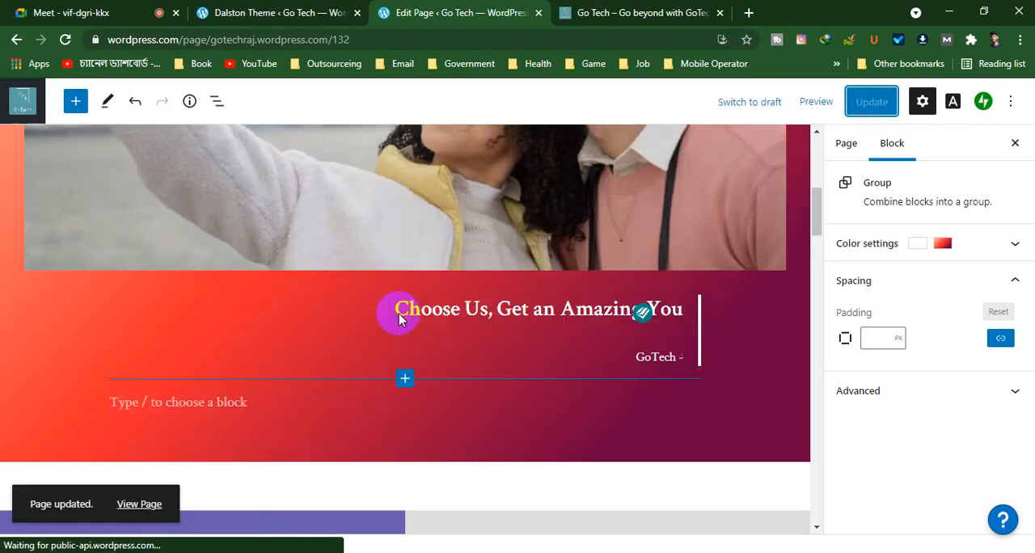
pyautogui.scroll(5, 243, 258)
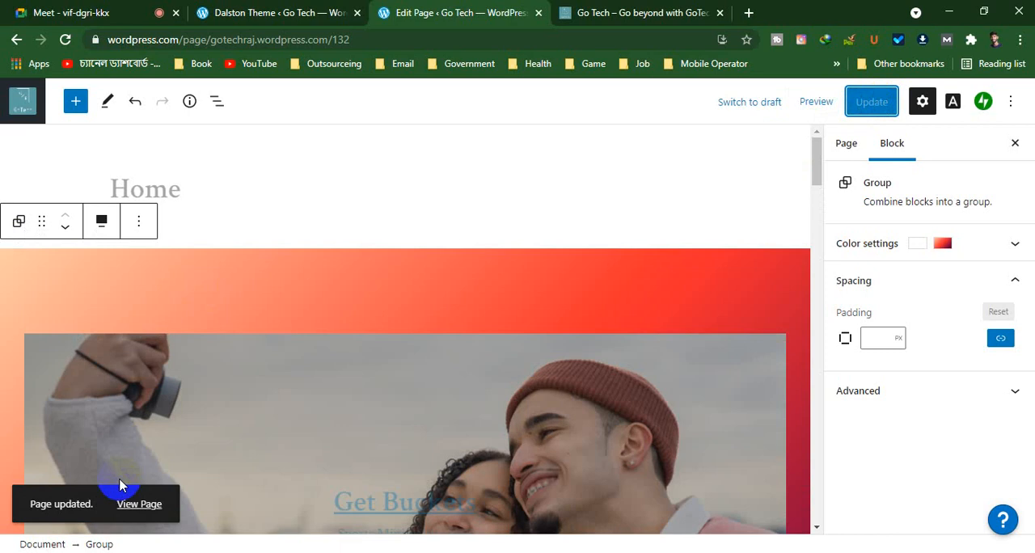
pyautogui.rightClick(149, 514)
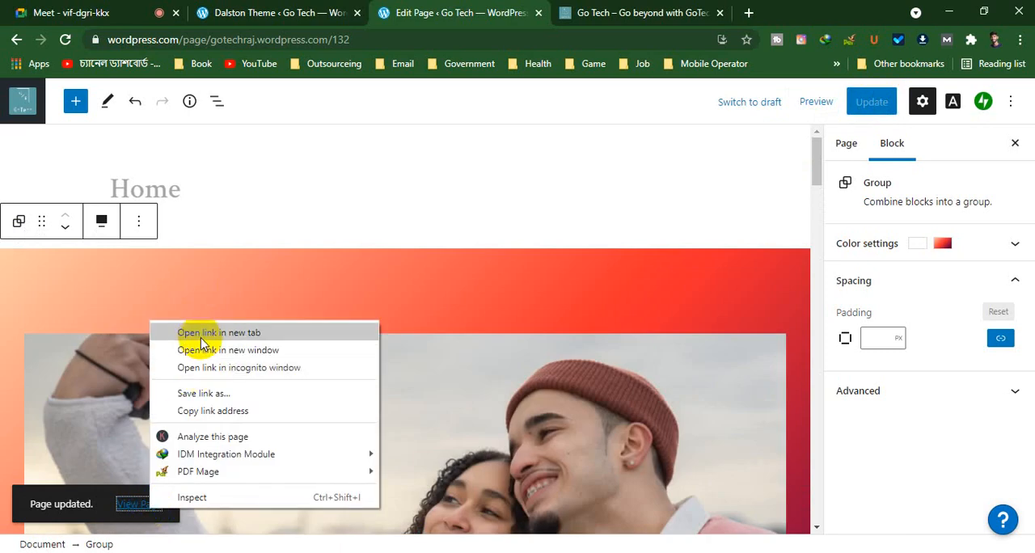
pyautogui.click(196, 331)
pyautogui.click(525, 12)
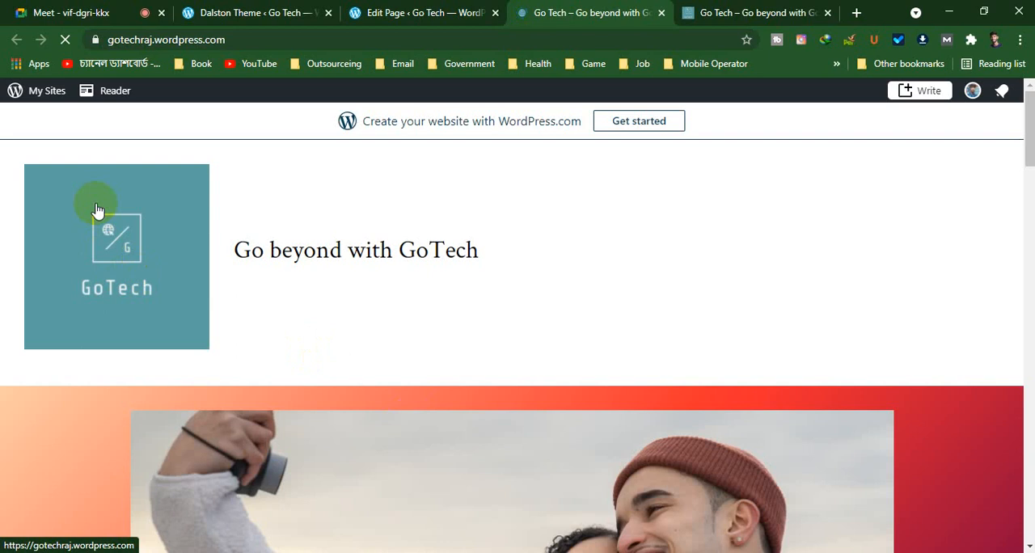
pyautogui.scroll(-6, 307, 270)
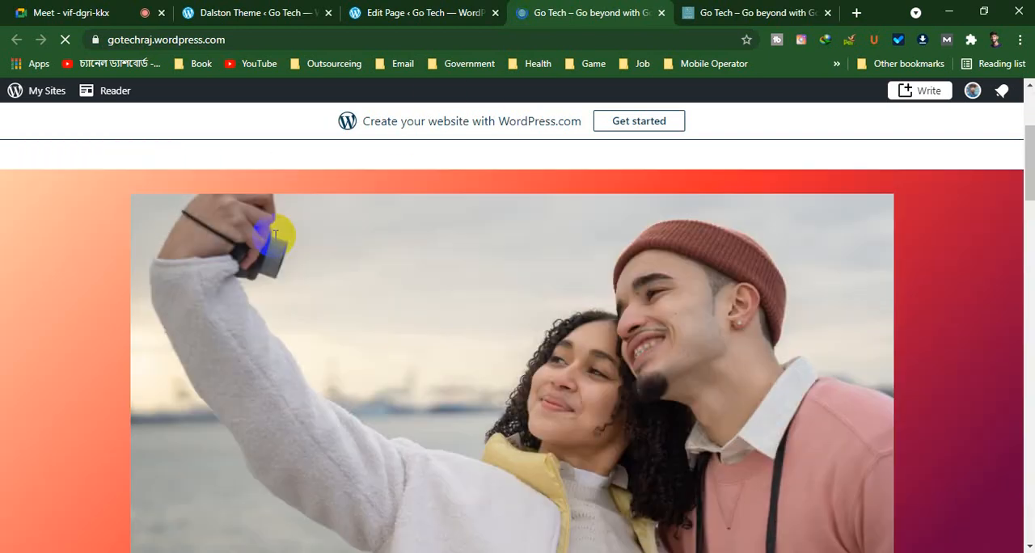
pyautogui.scroll(5, 312, 265)
pyautogui.scroll(-12, 311, 265)
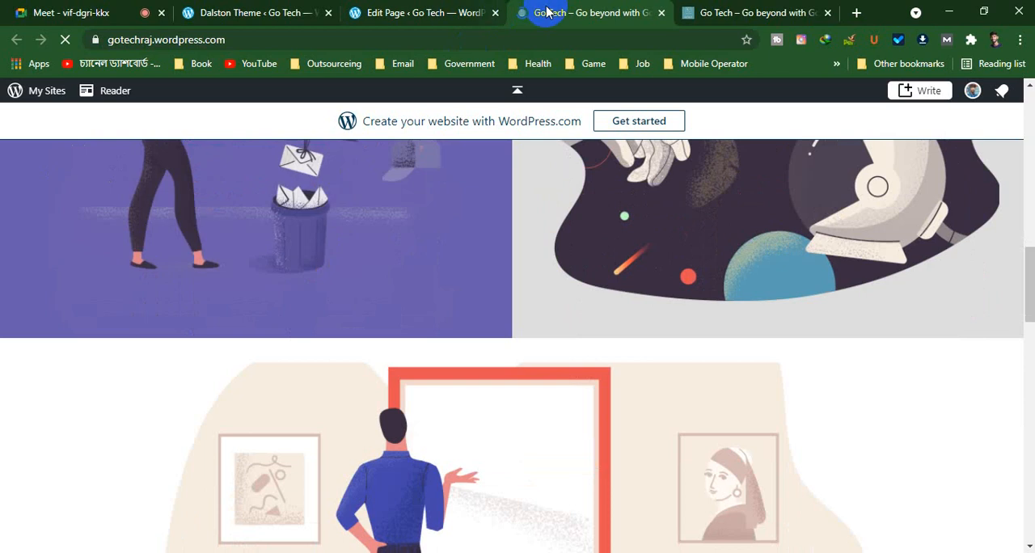
pyautogui.click(662, 12)
pyautogui.click(396, 9)
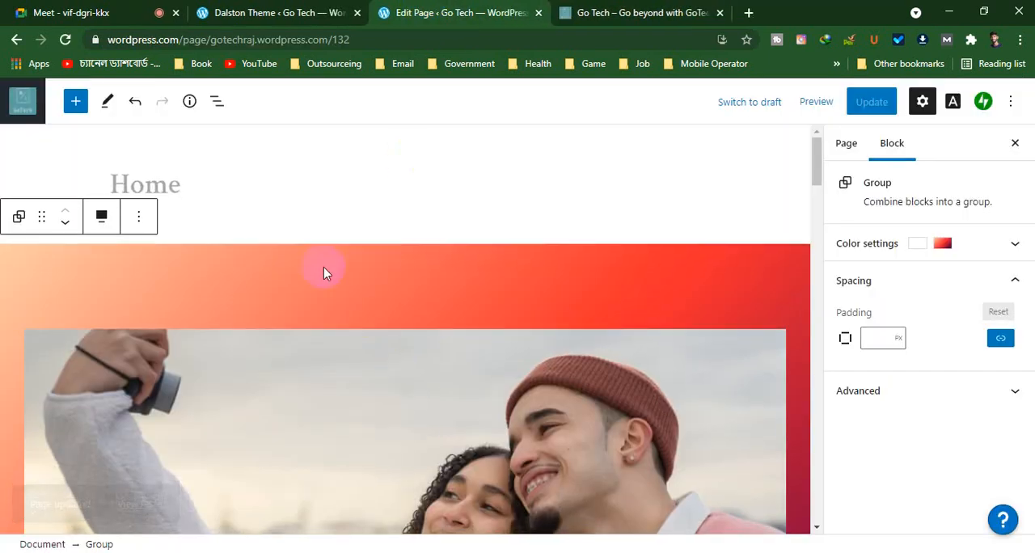
# Examine the two-column section below the gradient block, selecting the paragraph over the purple balloon illustration and its surrounding column
pyautogui.scroll(-5, 323, 270)
pyautogui.scroll(-6, 431, 257)
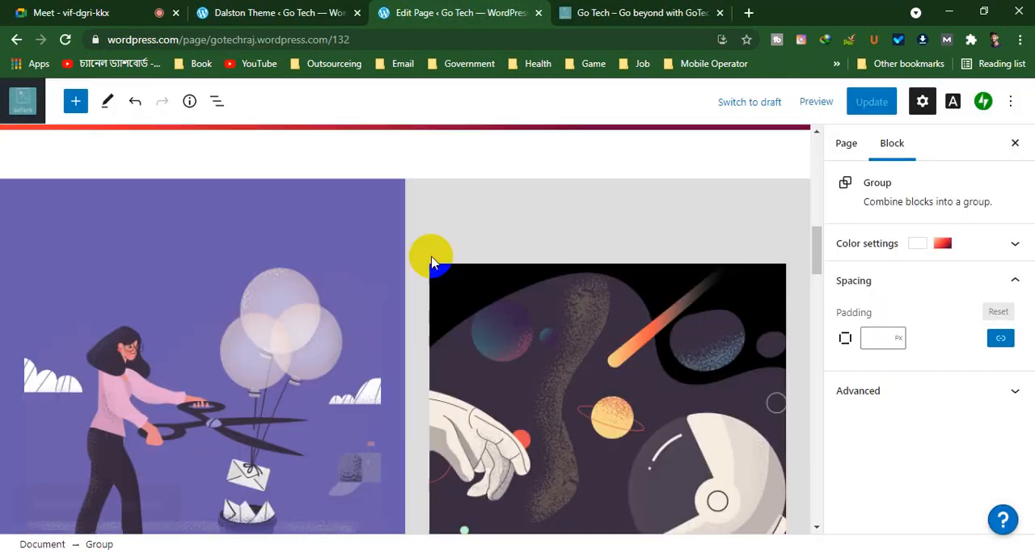
pyautogui.scroll(3, 430, 263)
pyautogui.scroll(-3, 196, 330)
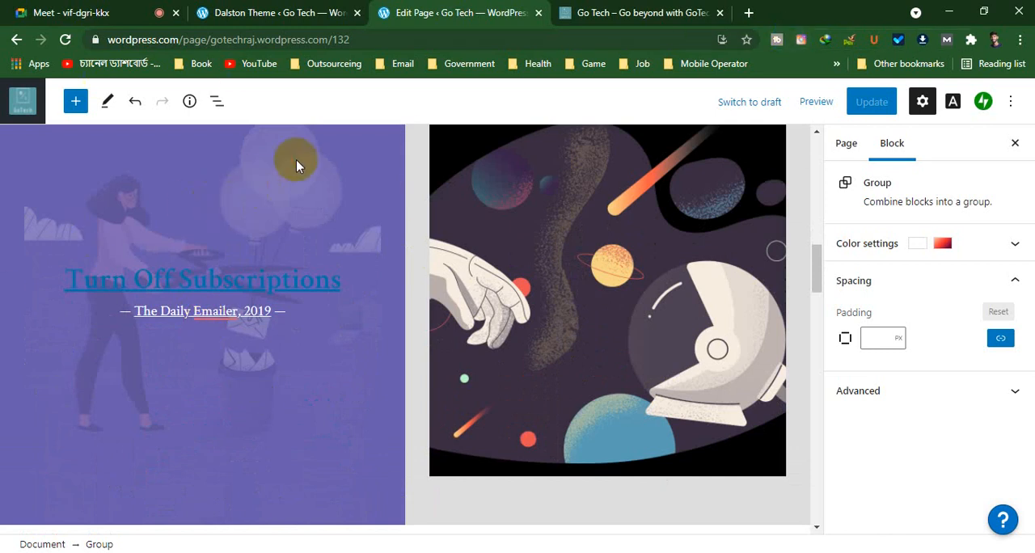
pyautogui.scroll(5, 295, 160)
pyautogui.scroll(-1, 308, 307)
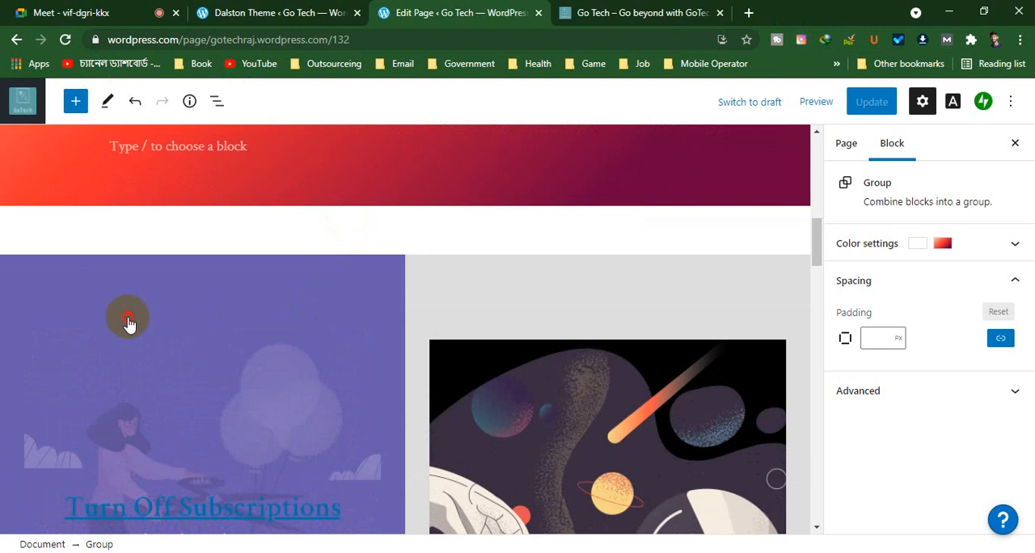
pyautogui.click(330, 233)
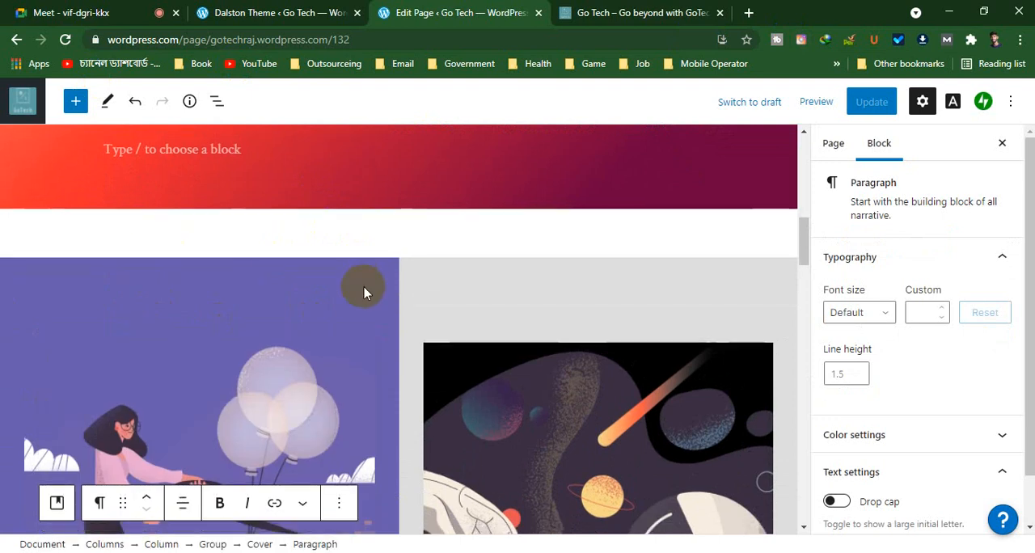
pyautogui.scroll(-6, 347, 307)
pyautogui.click(341, 213)
pyautogui.scroll(5, 335, 265)
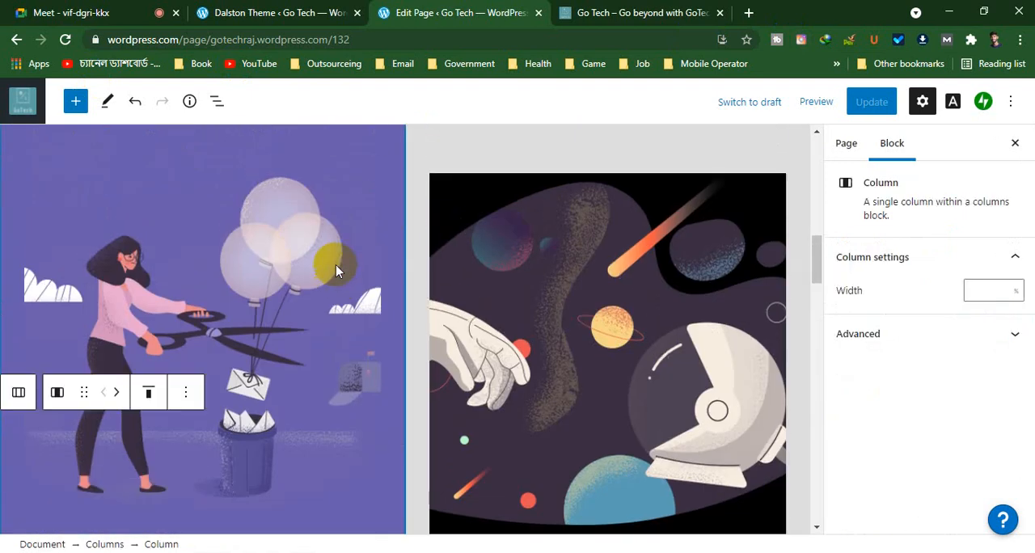
pyautogui.scroll(2, 341, 219)
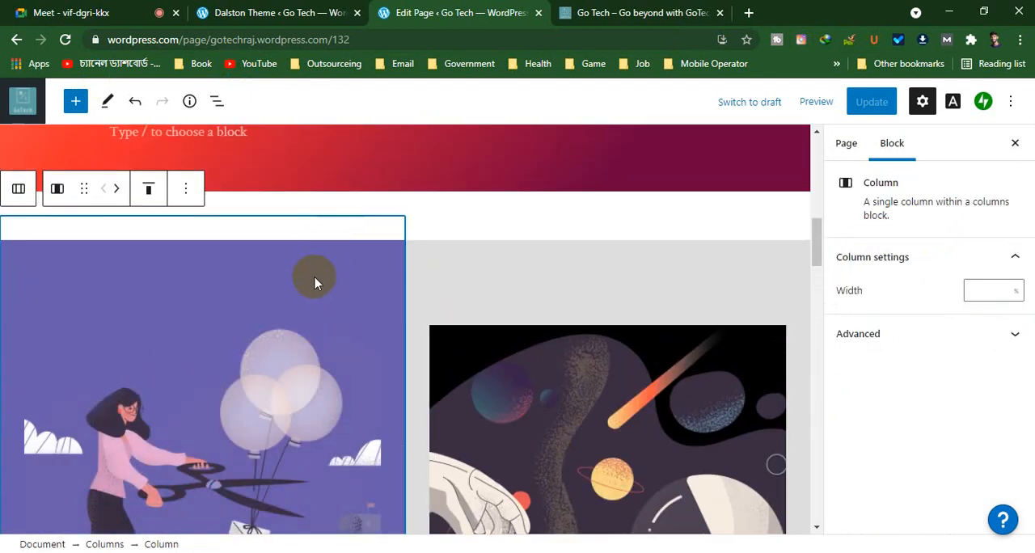
# Select the purple balloon illustration's group, look through its block options and try to move it lower in the column
pyautogui.click(323, 273)
pyautogui.scroll(-3, 323, 273)
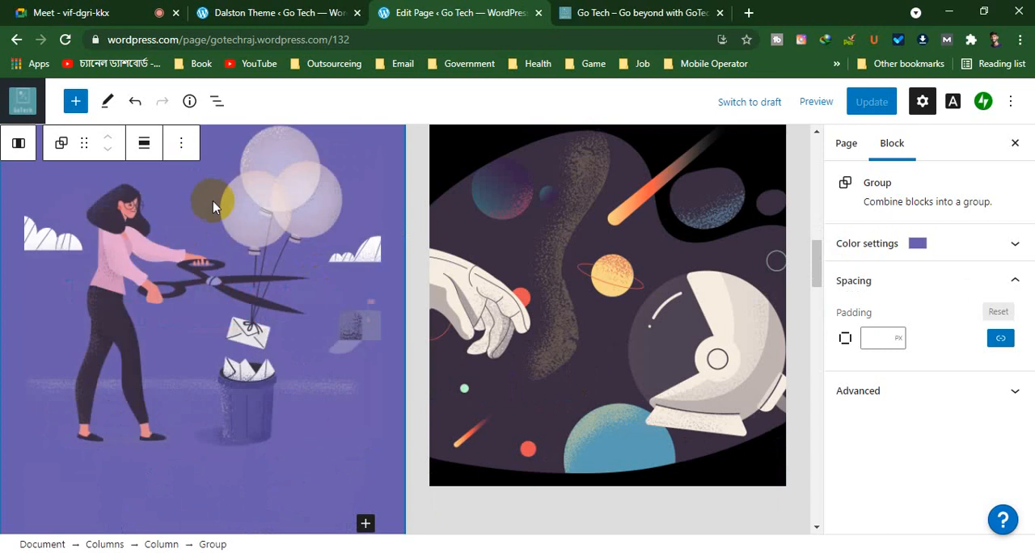
pyautogui.scroll(2, 217, 226)
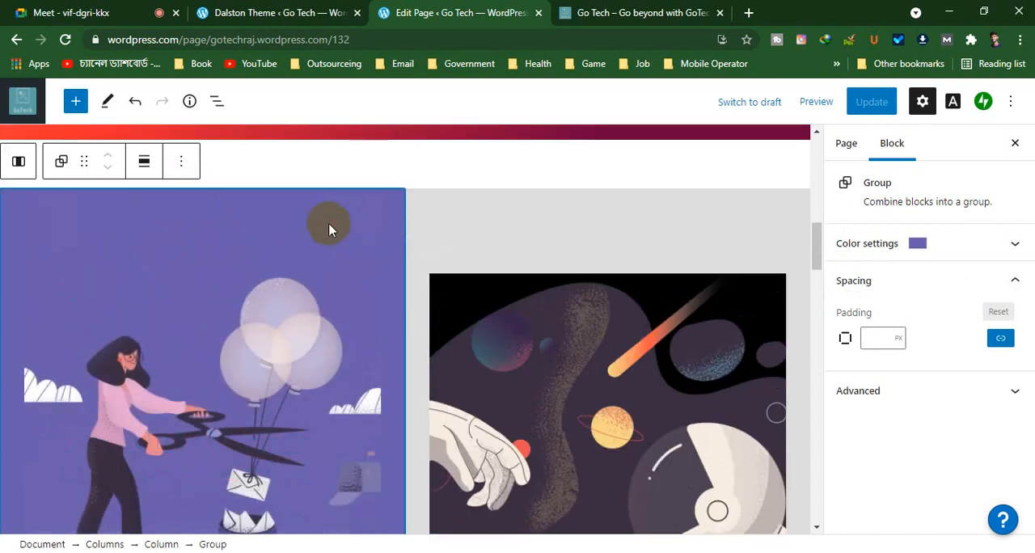
pyautogui.click(181, 160)
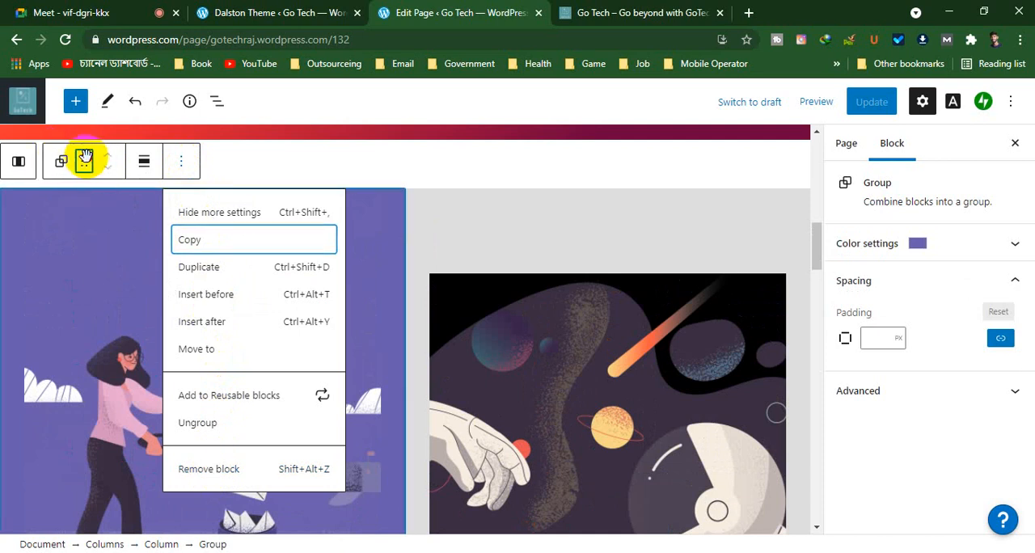
pyautogui.moveTo(85, 157); pyautogui.dragTo(276, 315)
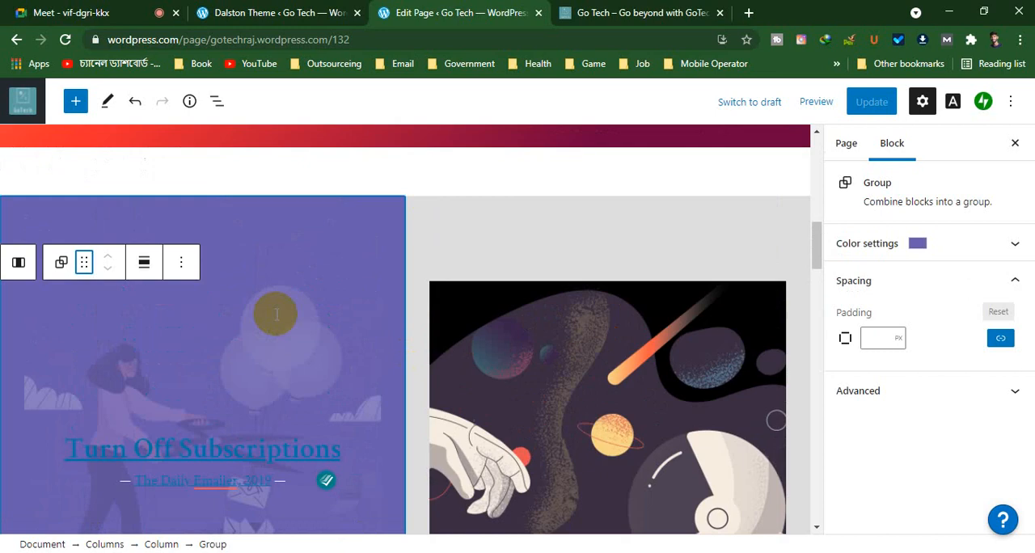
# Select the grey group around the astronaut image, look through its block options and view the section below
pyautogui.scroll(4, 656, 336)
pyautogui.scroll(-3, 656, 336)
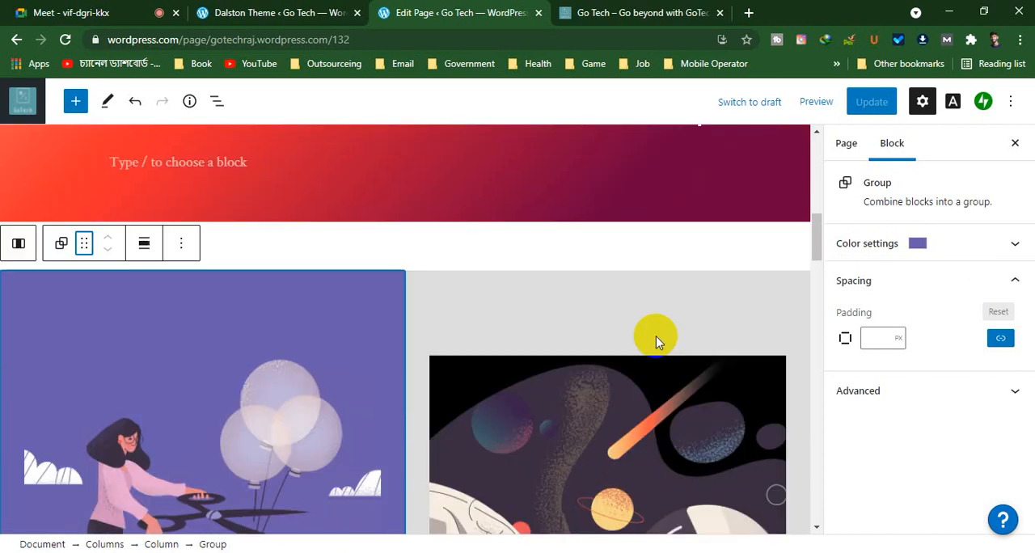
pyautogui.click(627, 299)
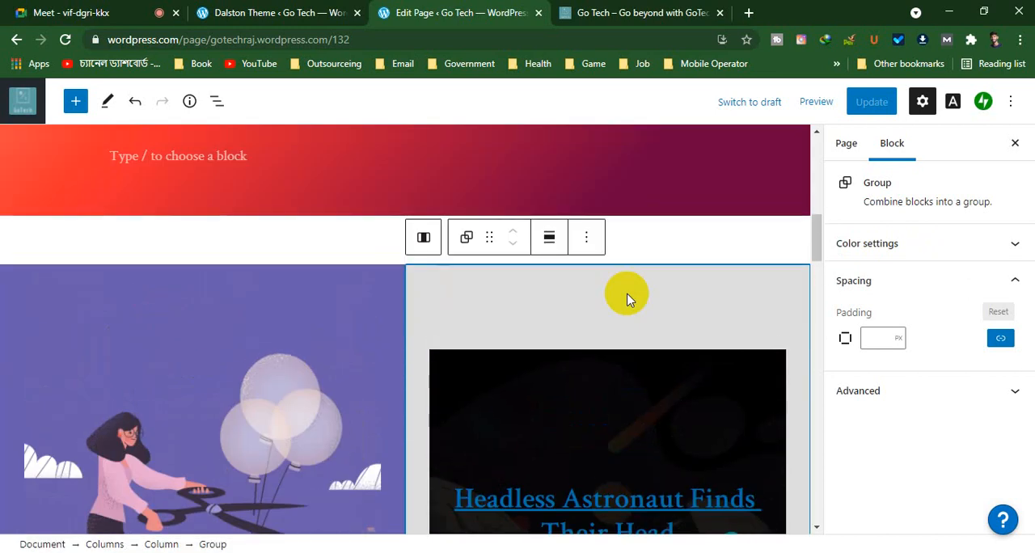
pyautogui.click(587, 237)
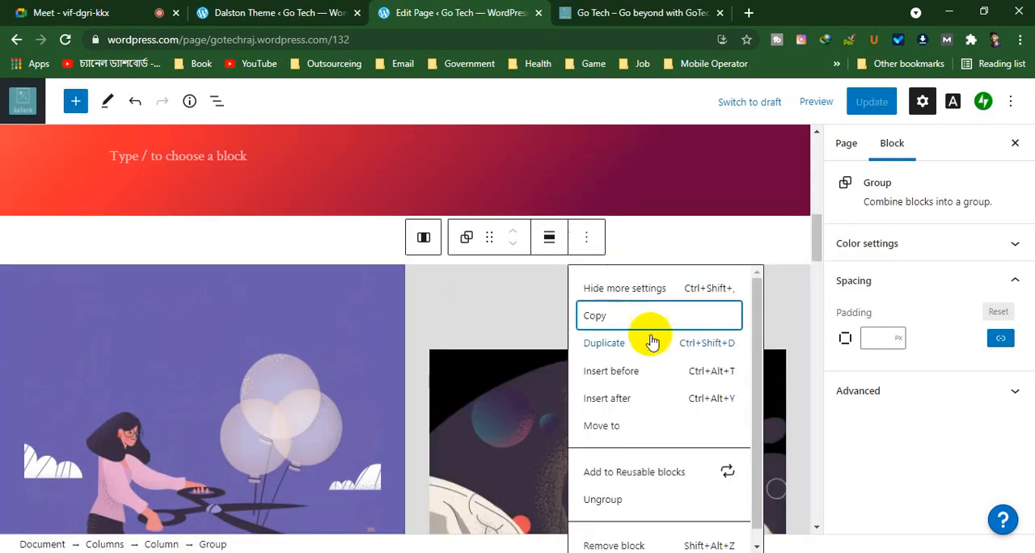
pyautogui.scroll(-1, 630, 434)
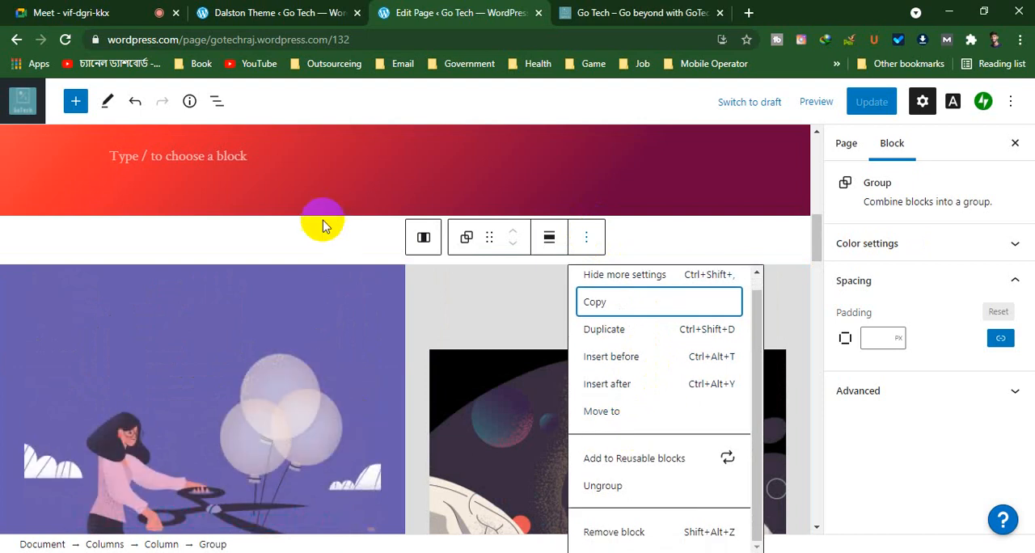
pyautogui.scroll(-5, 312, 234)
pyautogui.scroll(-10, 314, 236)
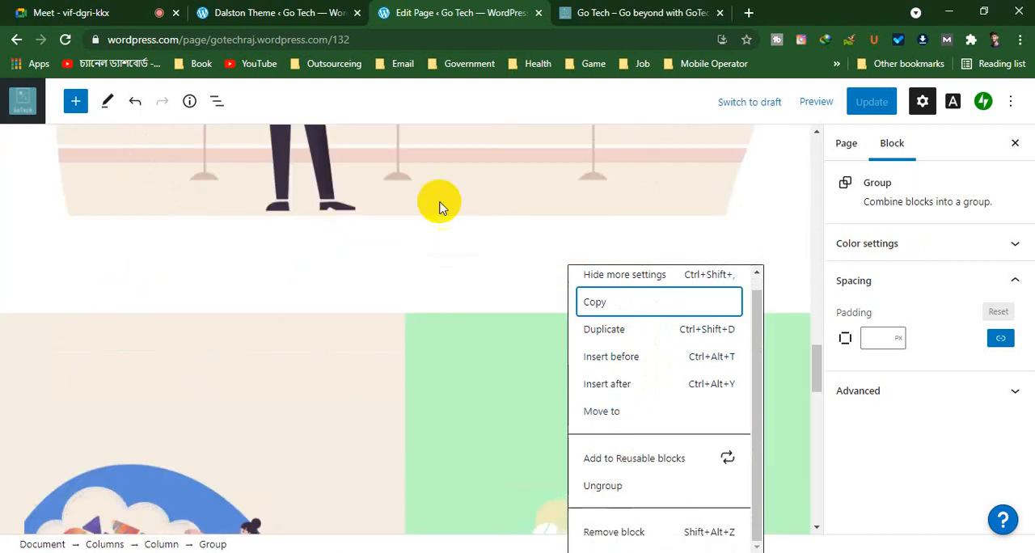
# Select the linked caption paragraph over the art gallery illustration and set its /project-1/ link to open in a new tab
pyautogui.click(499, 192)
pyautogui.scroll(3, 457, 267)
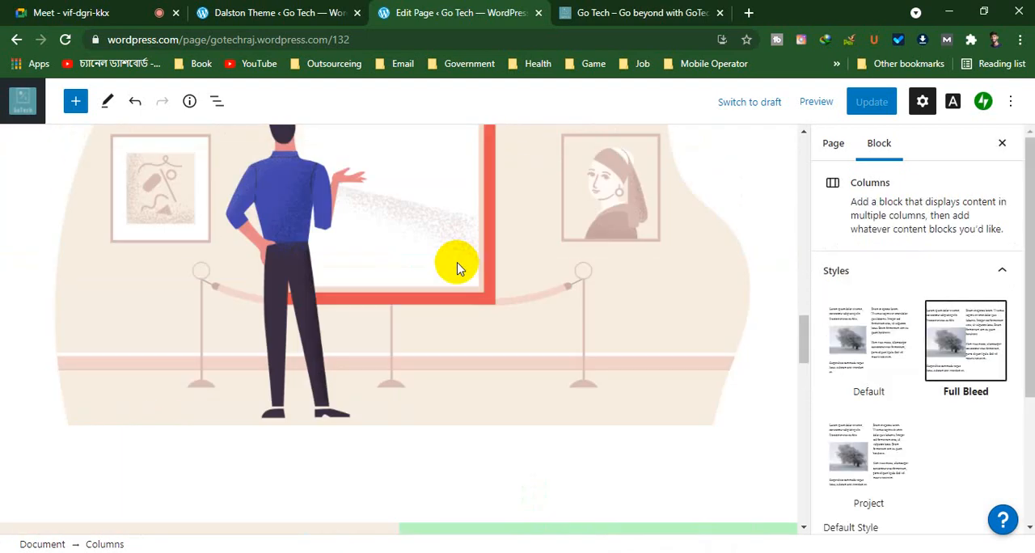
pyautogui.click(457, 268)
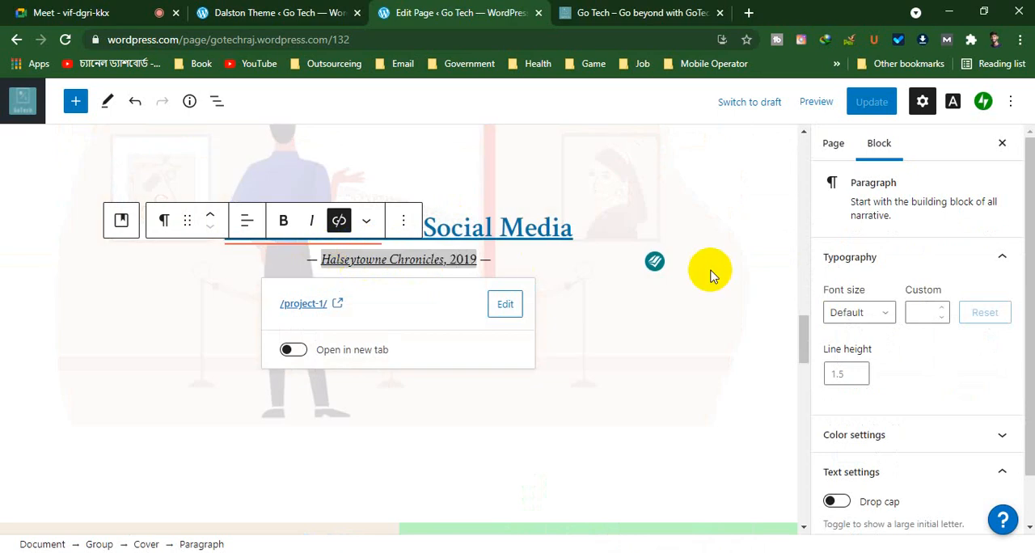
pyautogui.click(296, 346)
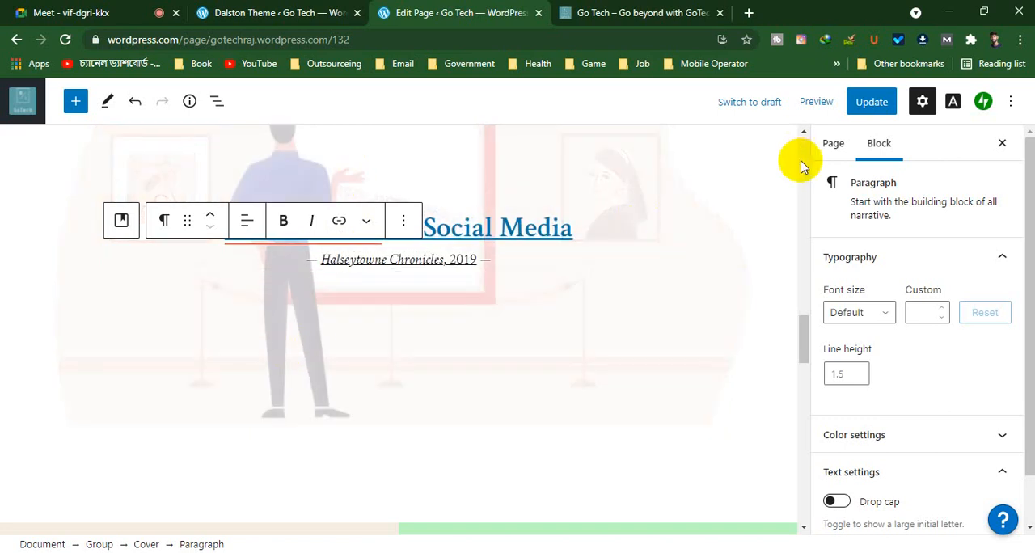
# Look through the caption paragraph's typography, color and text settings, and close the block settings
pyautogui.scroll(-1, 889, 349)
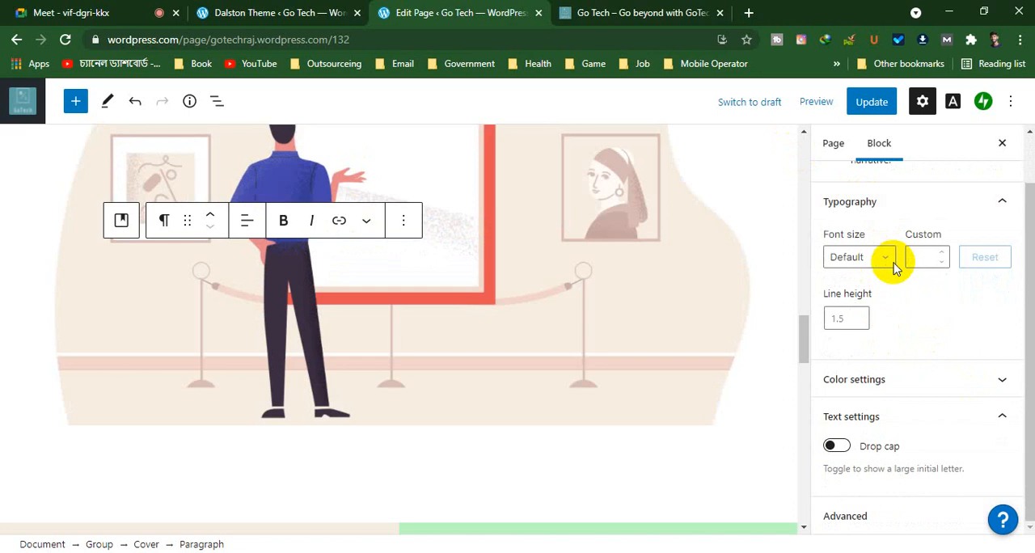
pyautogui.scroll(1, 843, 231)
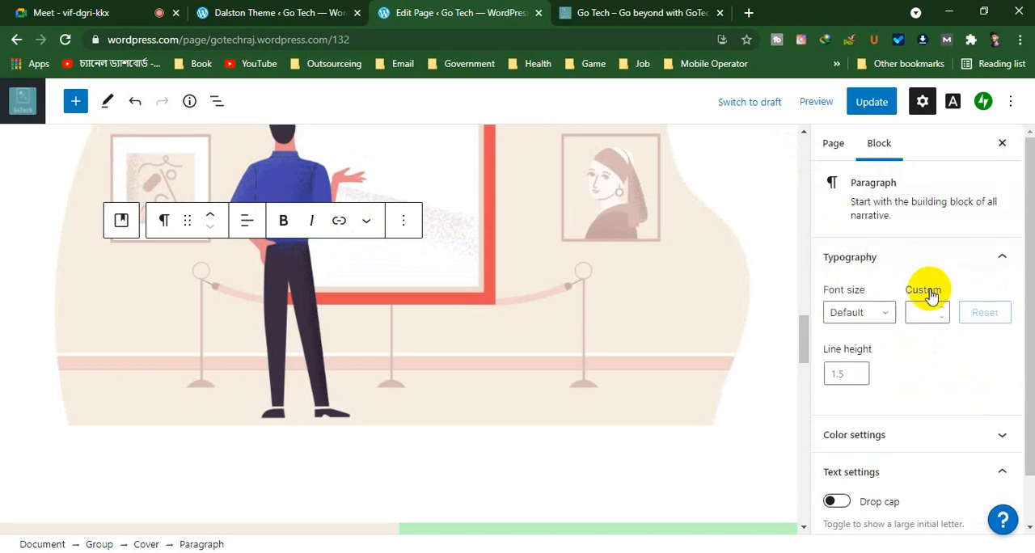
pyautogui.scroll(-4, 336, 263)
pyautogui.scroll(-8, 335, 261)
pyautogui.scroll(10, 335, 262)
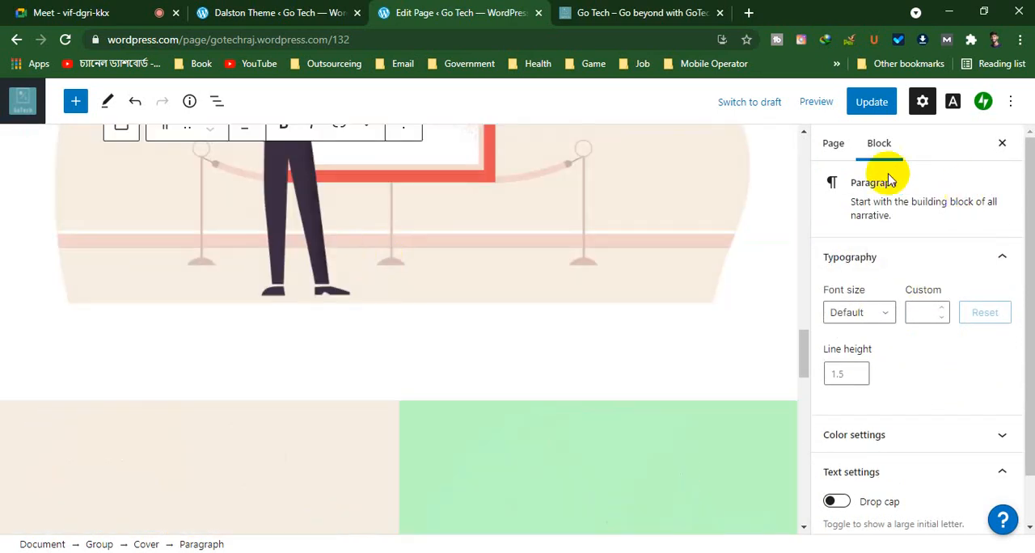
pyautogui.click(1002, 143)
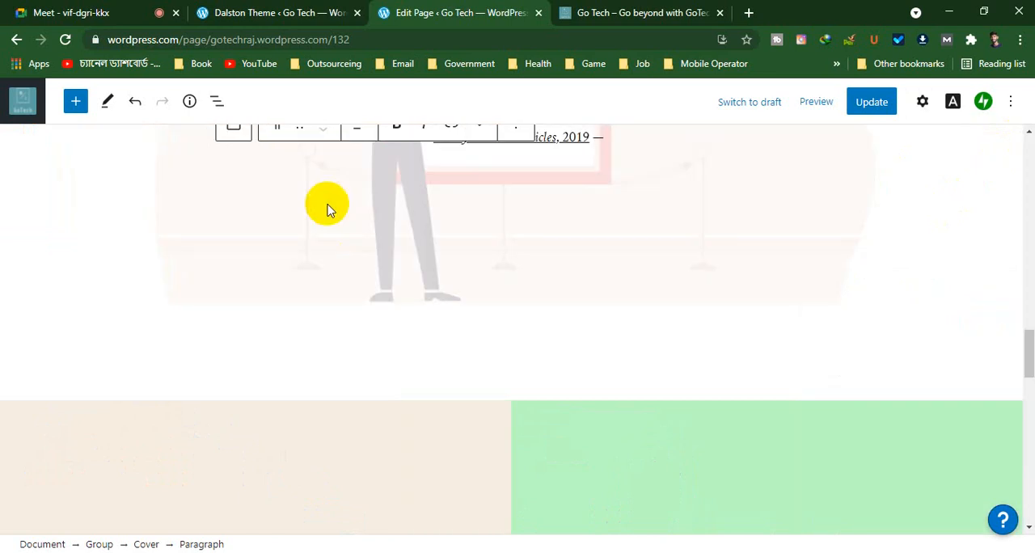
# Select the linked text over the purple balloon illustration, open its /project-2/ link for editing and look through the extra formatting options
pyautogui.scroll(15, 327, 203)
pyautogui.scroll(-1, 327, 204)
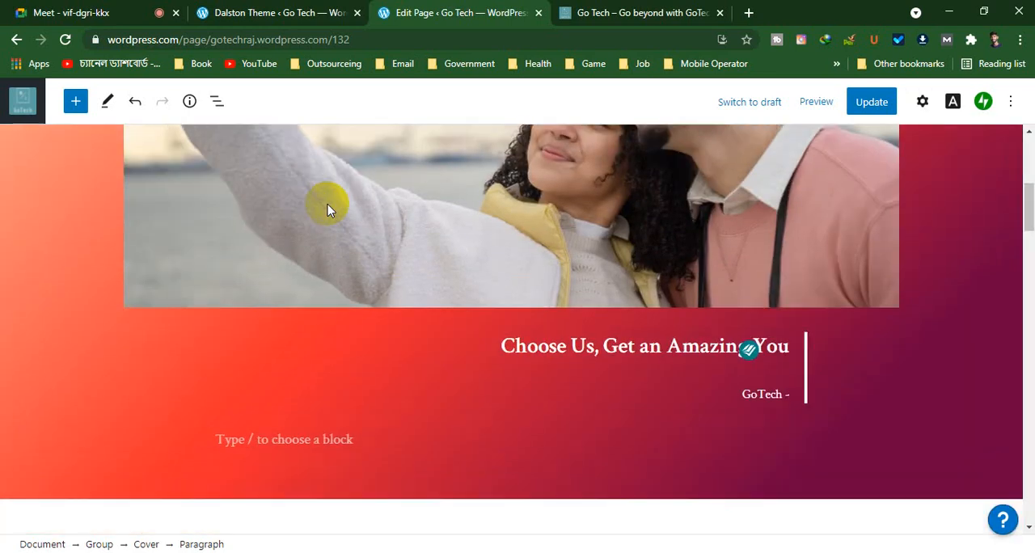
pyautogui.scroll(-3, 327, 208)
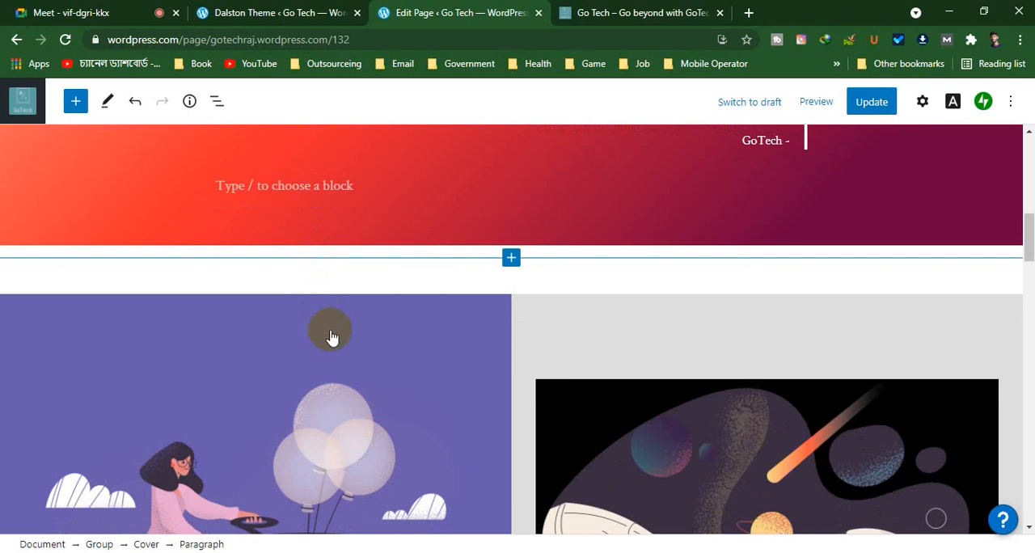
pyautogui.click(492, 265)
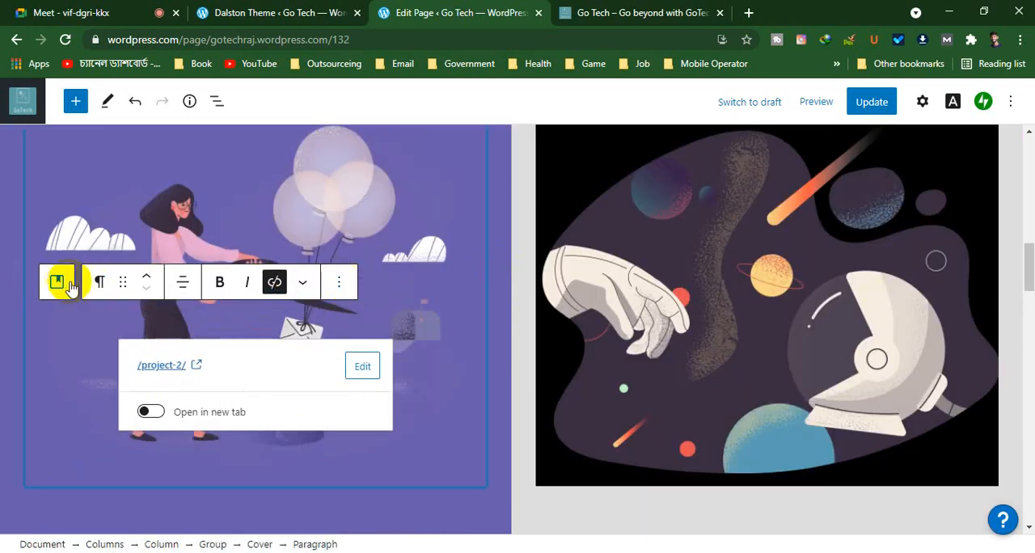
pyautogui.click(360, 366)
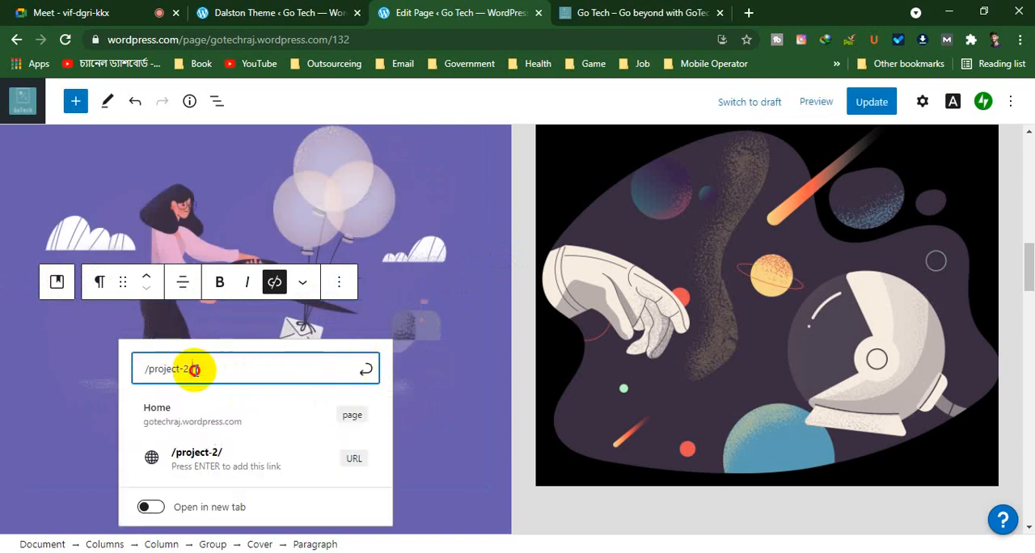
pyautogui.moveTo(196, 364); pyautogui.dragTo(127, 358)
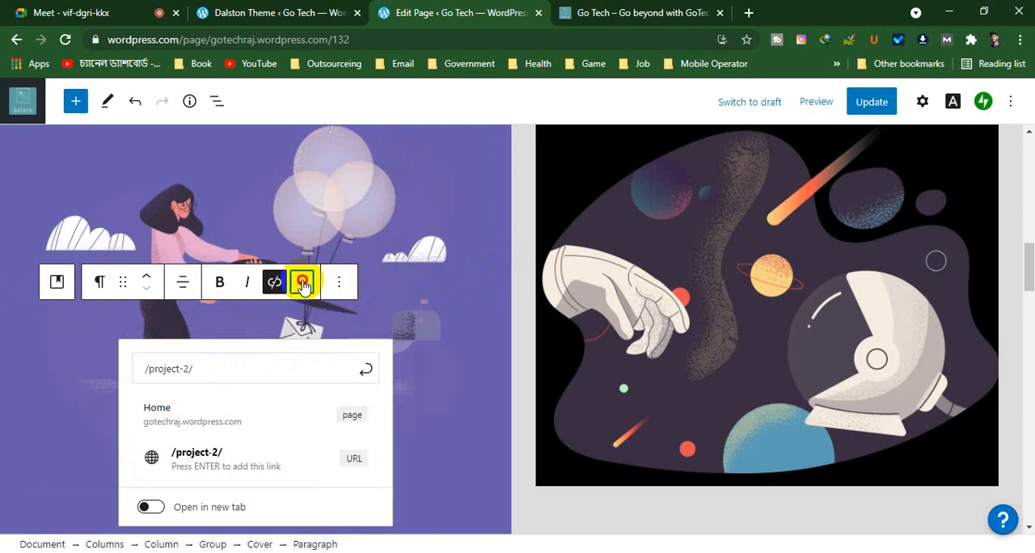
pyautogui.click(302, 281)
pyautogui.scroll(-1, 328, 404)
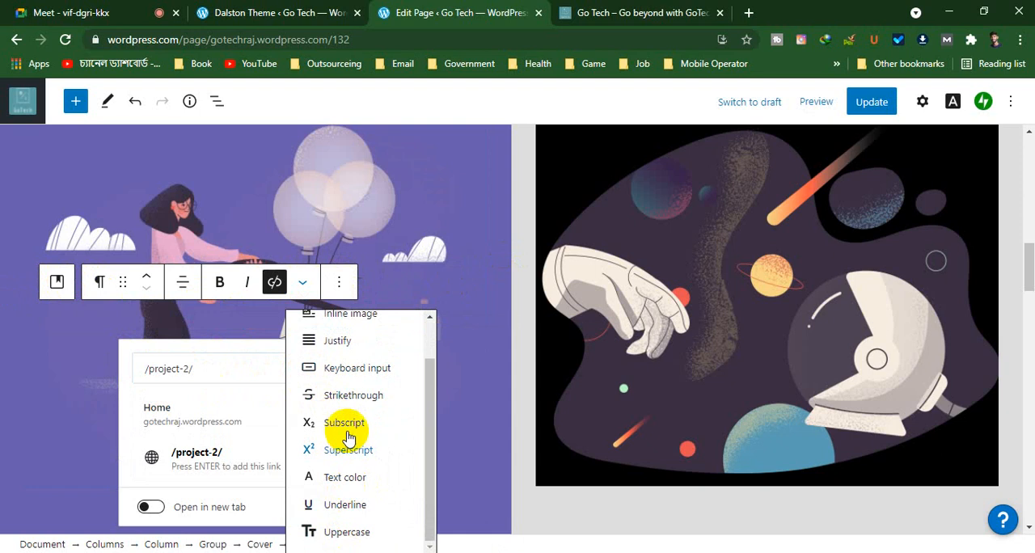
pyautogui.scroll(1, 344, 428)
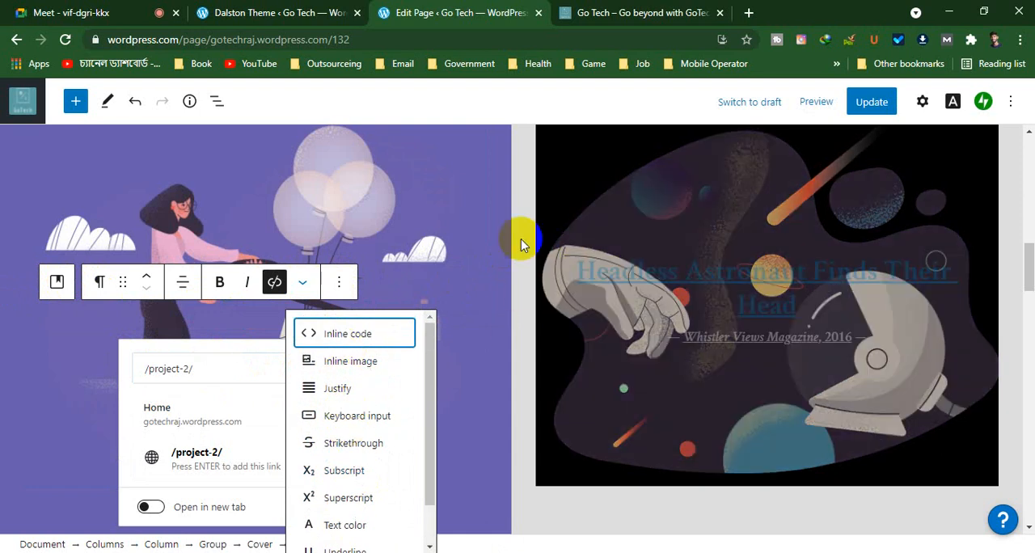
pyautogui.scroll(10, 481, 234)
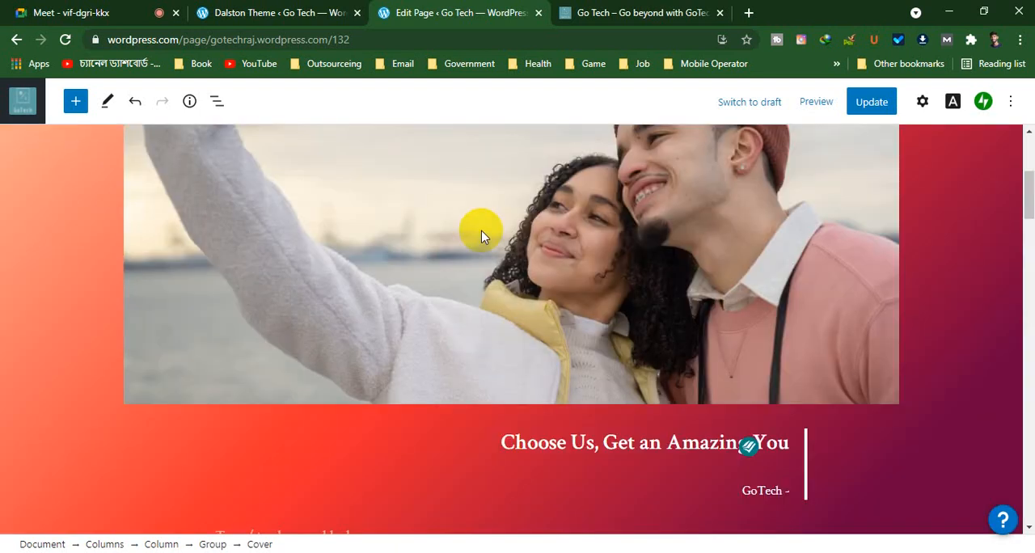
# Close the Home page editor and the Go Tech site, keeping the Dalston theme page open
pyautogui.click(249, 15)
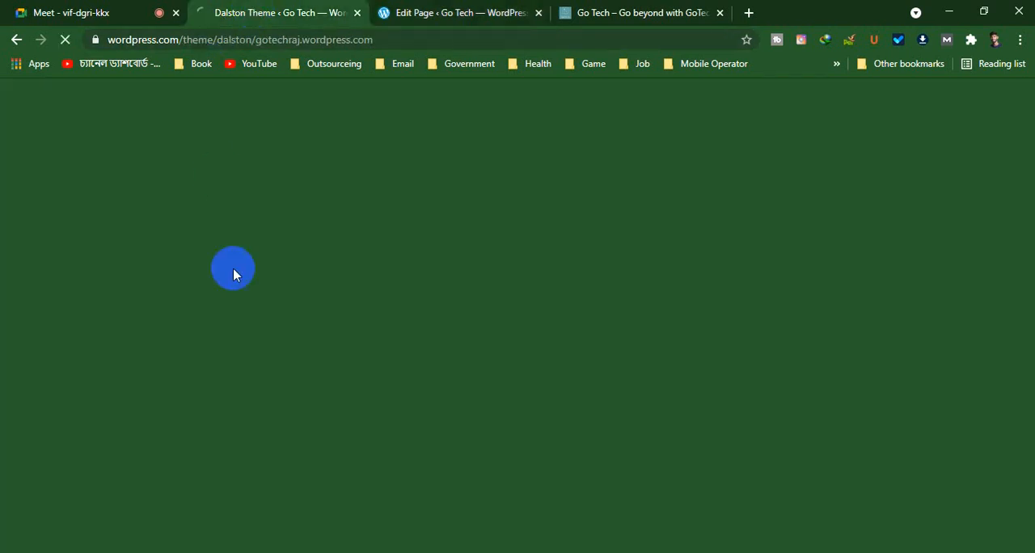
pyautogui.click(427, 14)
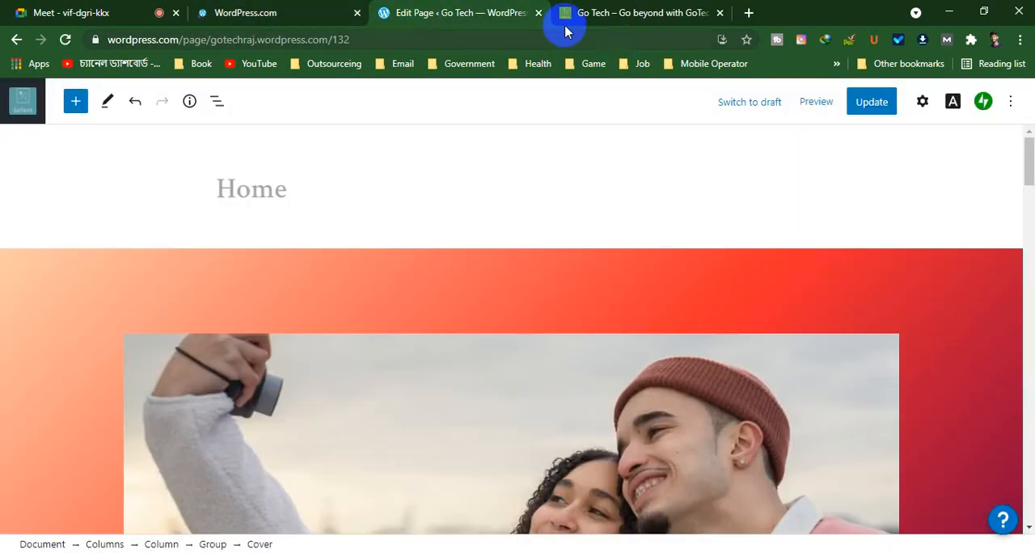
pyautogui.click(539, 15)
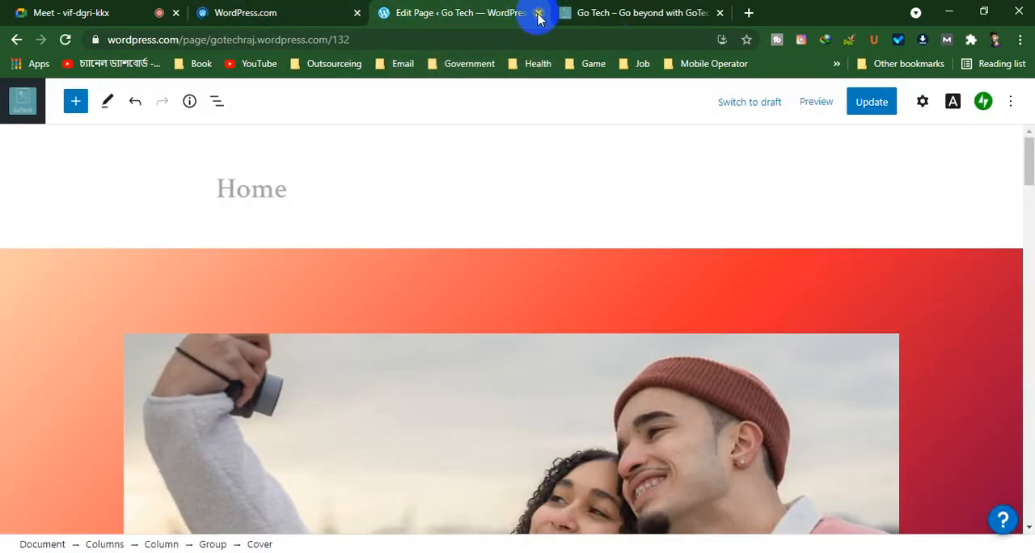
pyautogui.click(538, 15)
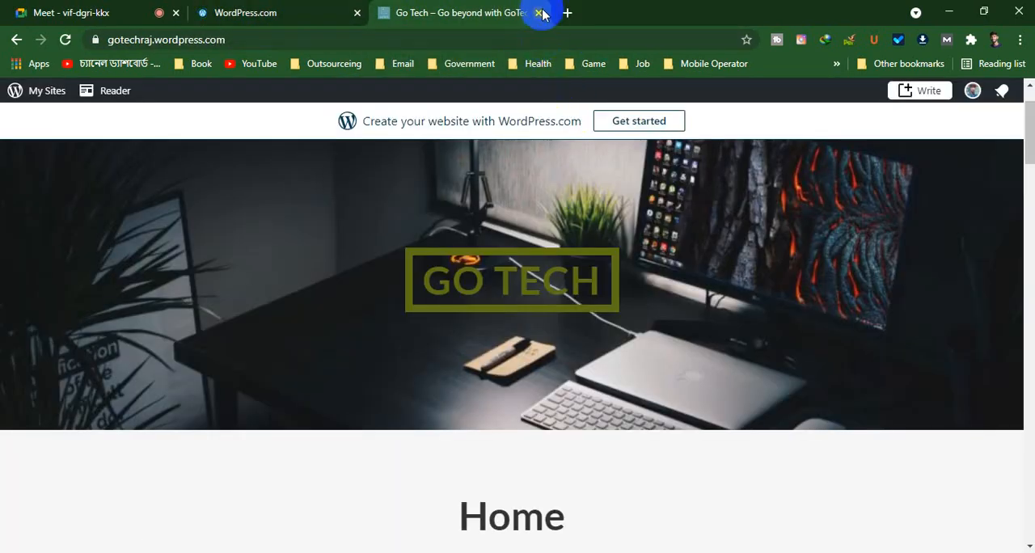
pyautogui.click(540, 13)
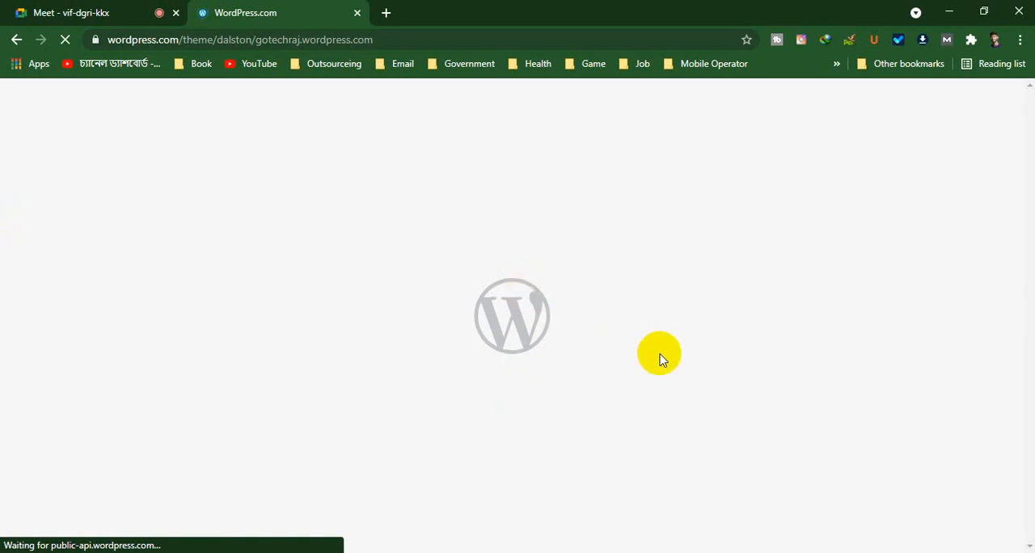
# Return to the Dalston theme page and examine its homepage setup instructions, site navigation guide, quick specs and features
pyautogui.click(158, 12)
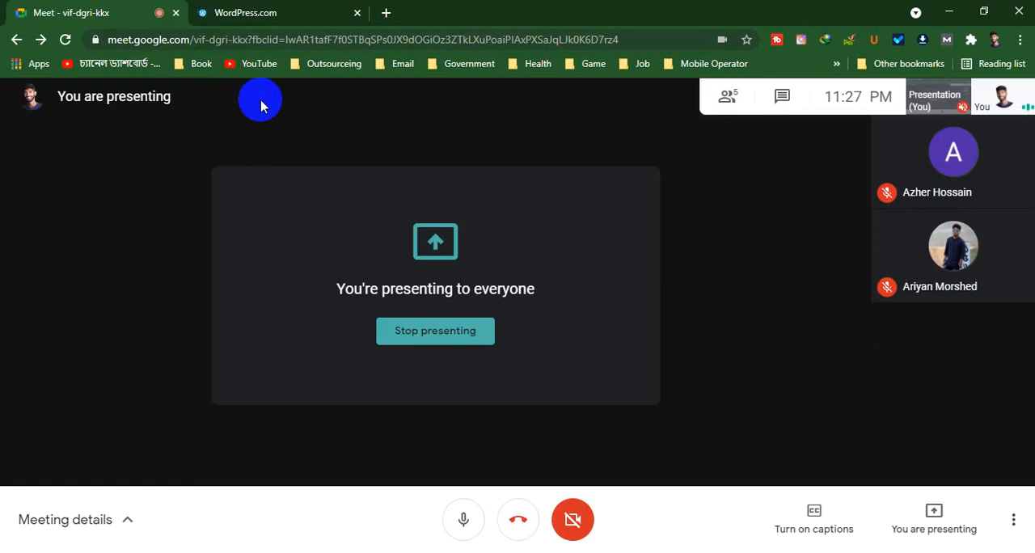
pyautogui.click(227, 10)
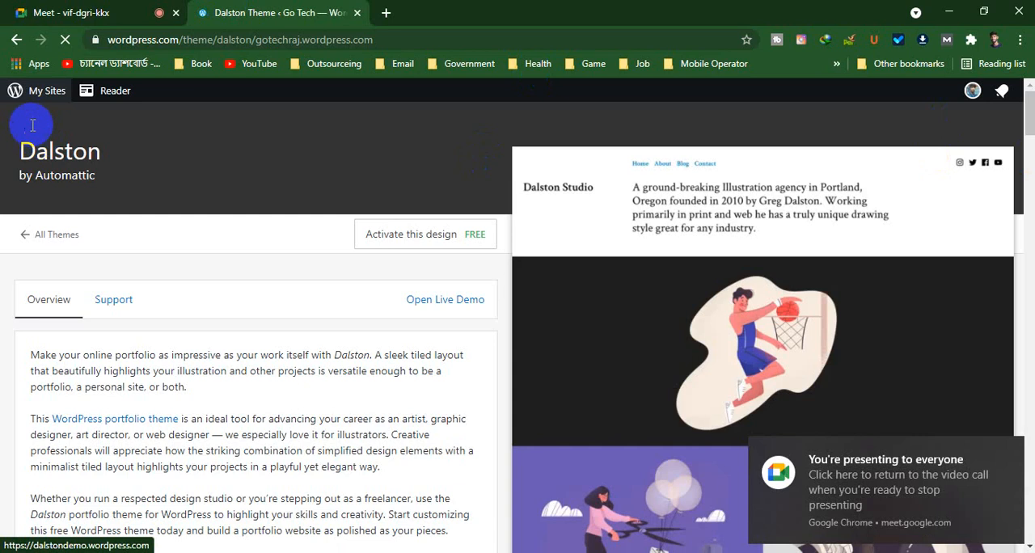
pyautogui.click(475, 242)
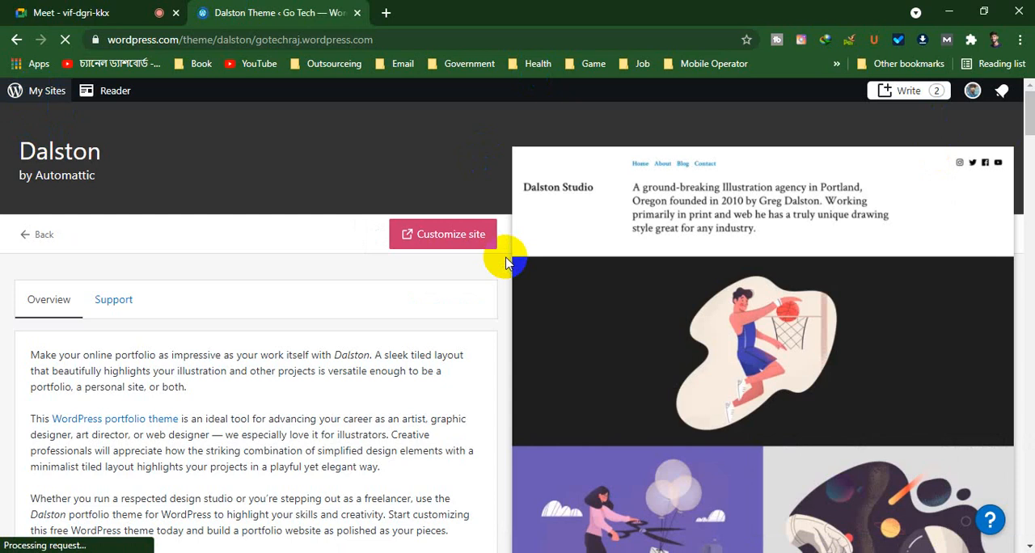
pyautogui.scroll(-15, 312, 215)
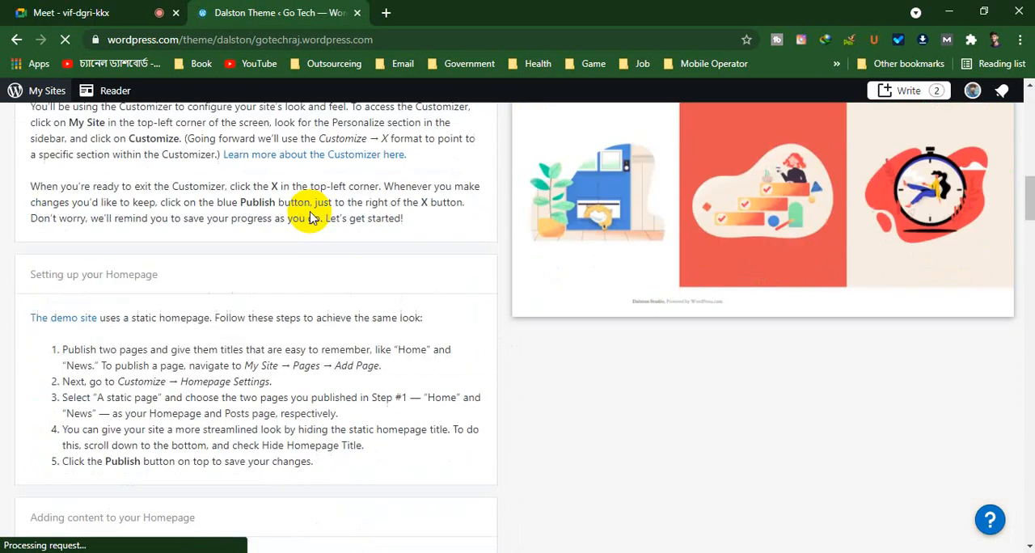
pyautogui.scroll(-20, 259, 197)
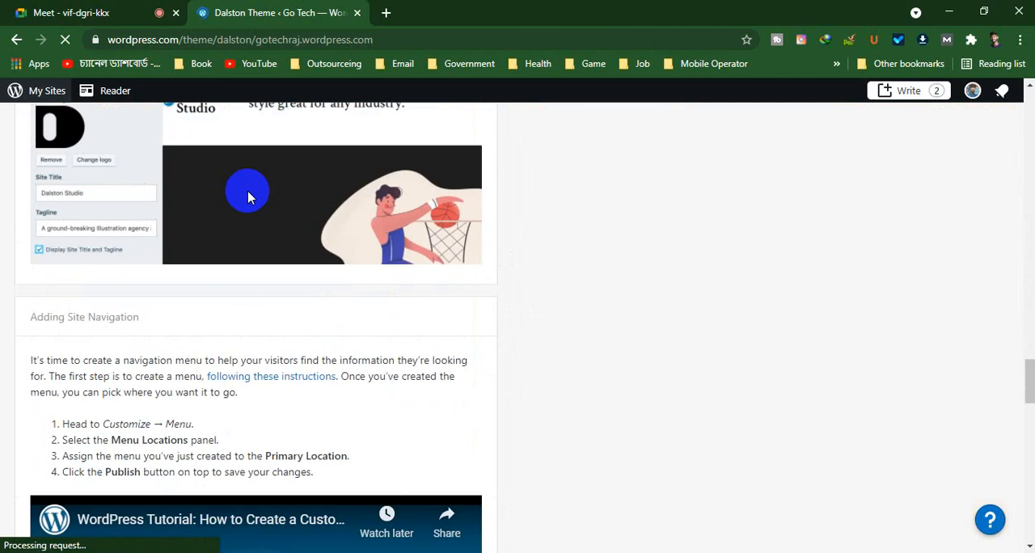
pyautogui.scroll(-10, 248, 198)
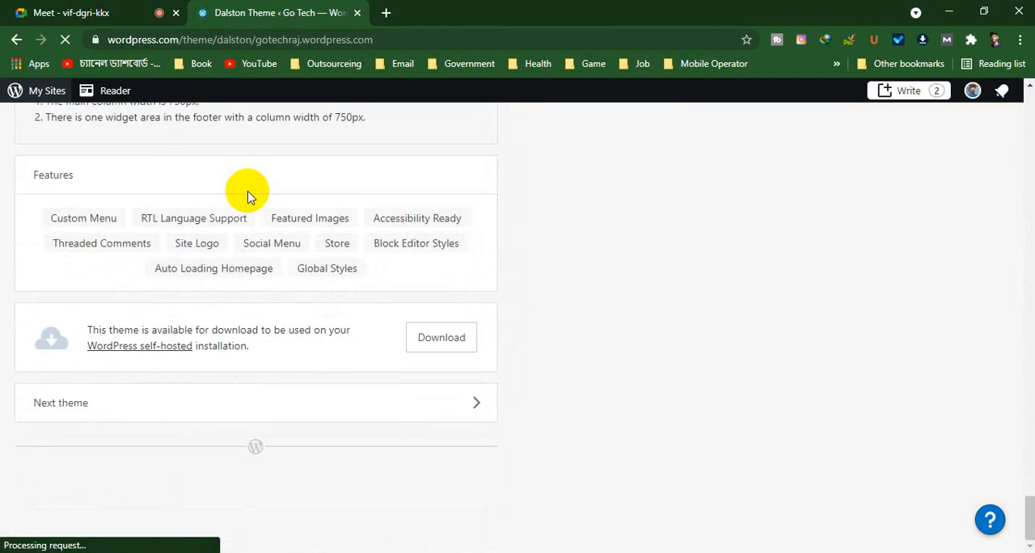
pyautogui.scroll(20, 249, 197)
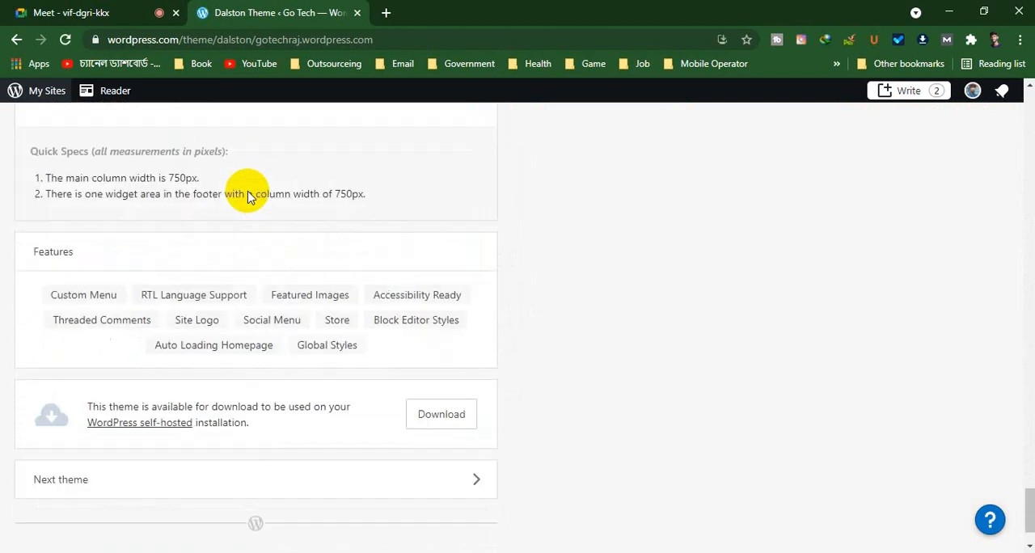
pyautogui.scroll(10, 249, 198)
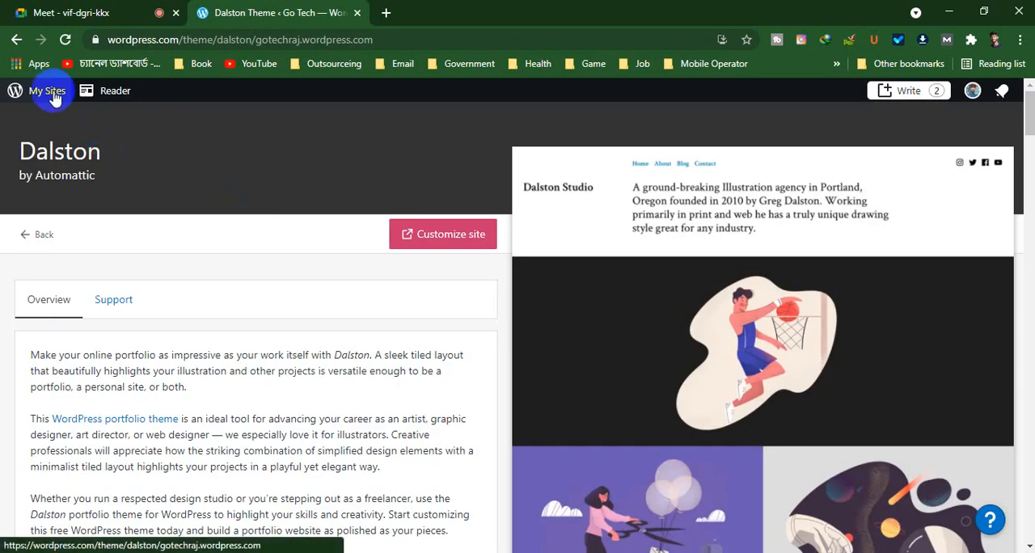
# Open the Go Tech admin dashboard at gotechraj.wordpress.com/wp-admin/ in place of the theme page
pyautogui.click(423, 38)
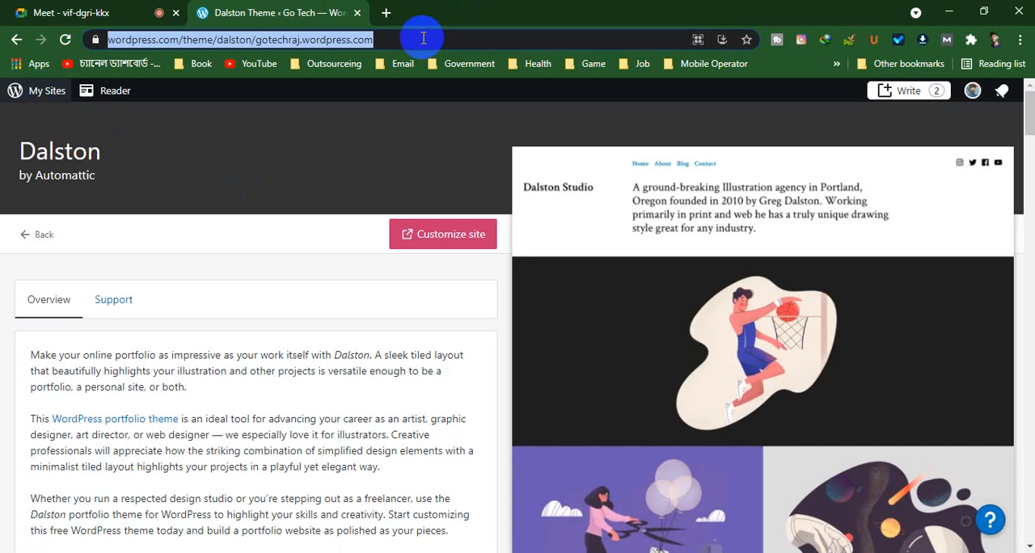
pyautogui.write('w')
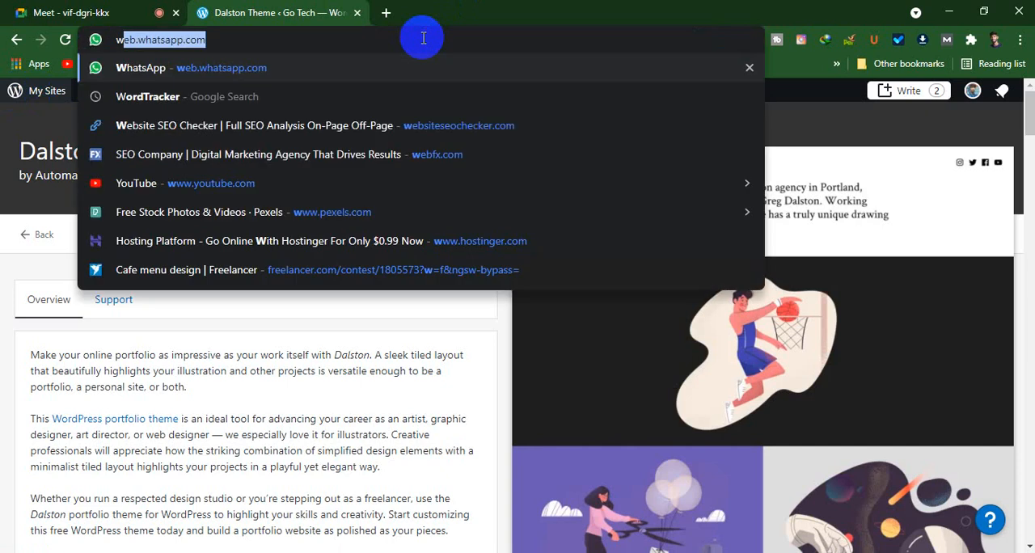
pyautogui.press('BackSpace')
pyautogui.press('BackSpace')
pyautogui.write('go')
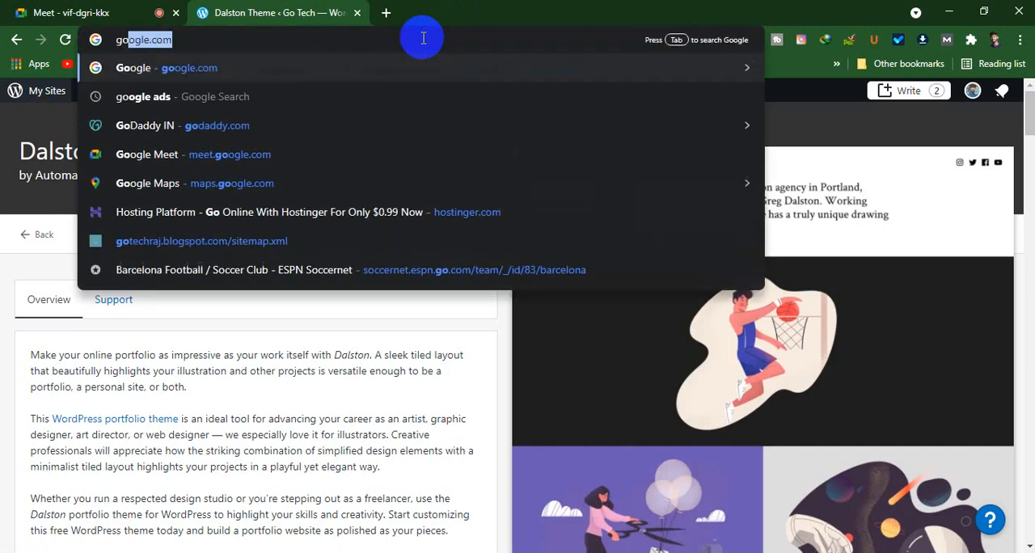
pyautogui.write('te')
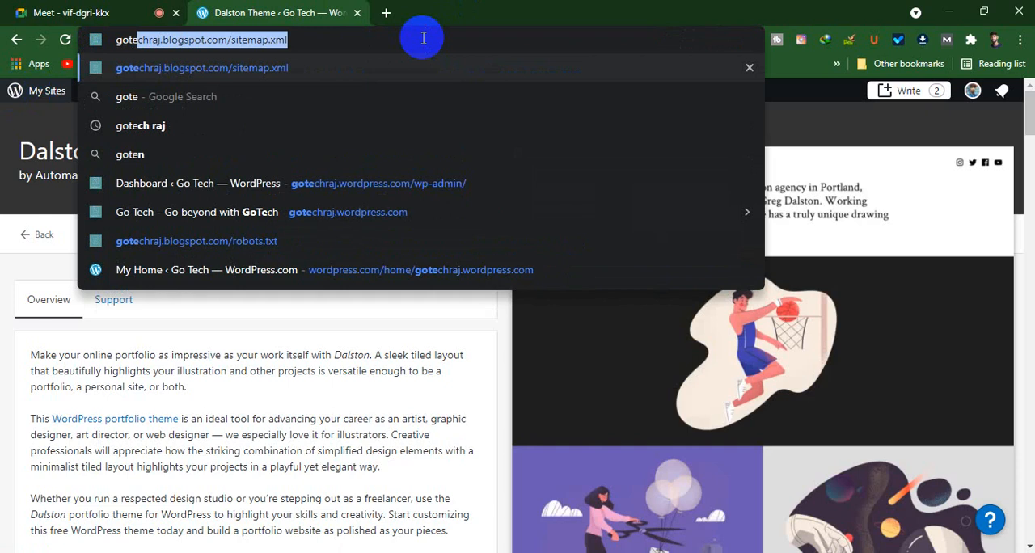
pyautogui.press('Down')
pyautogui.press('Down')
pyautogui.press('Down')
pyautogui.press('Down')
pyautogui.press('Return')
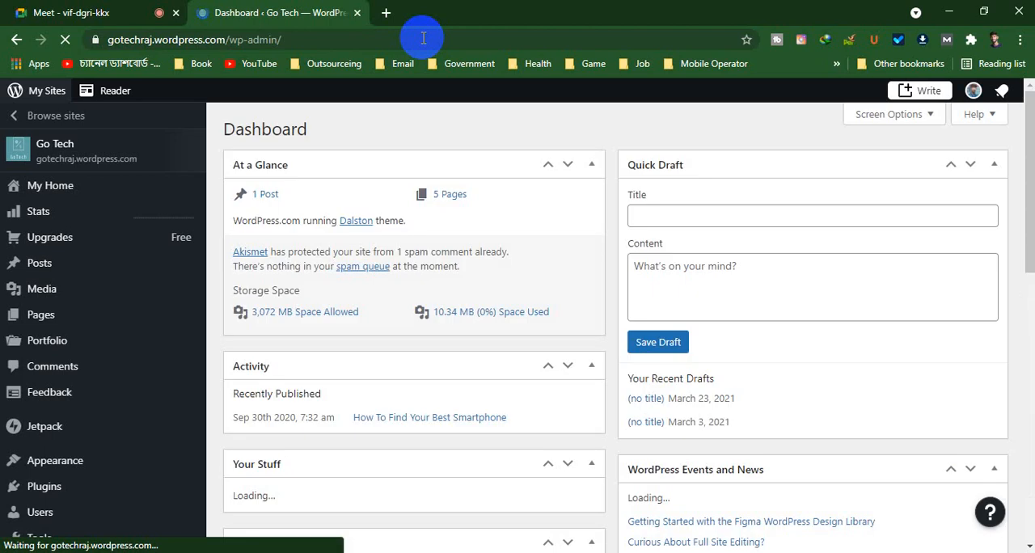
pyautogui.scroll(-4, 57, 257)
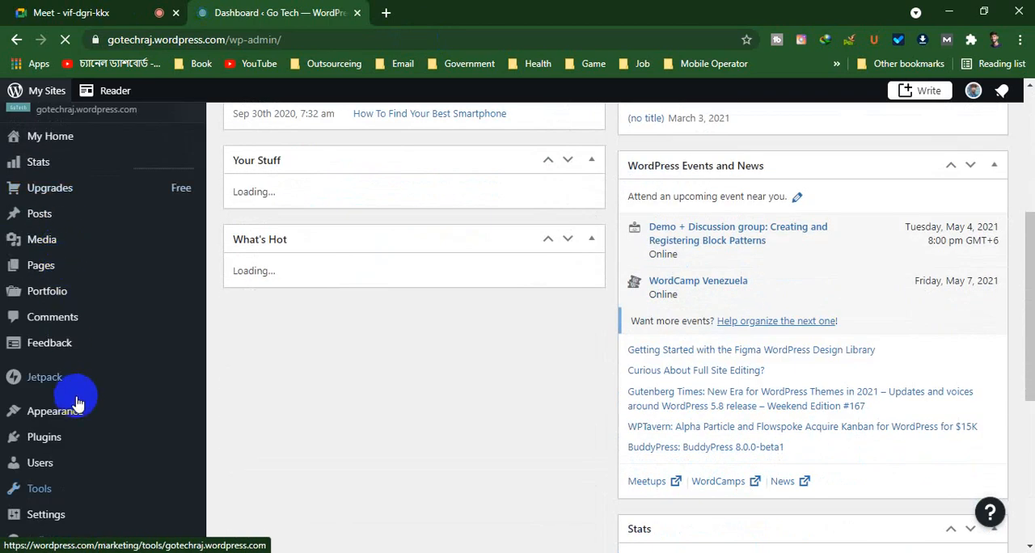
pyautogui.scroll(-1, 77, 403)
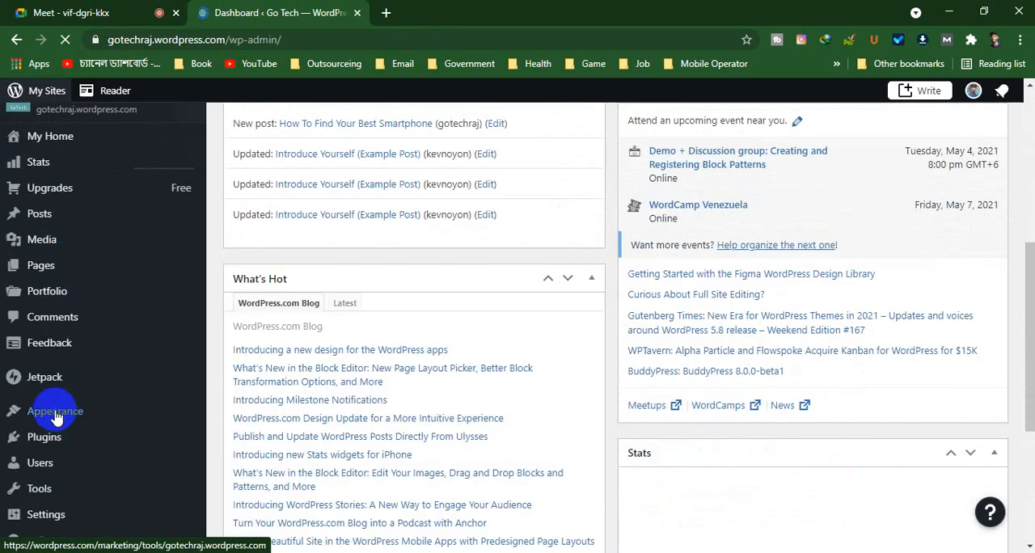
# Open the Go Tech site's Menus customization page in a new browser tab, keeping the admin dashboard open
pyautogui.moveTo(29, 408)
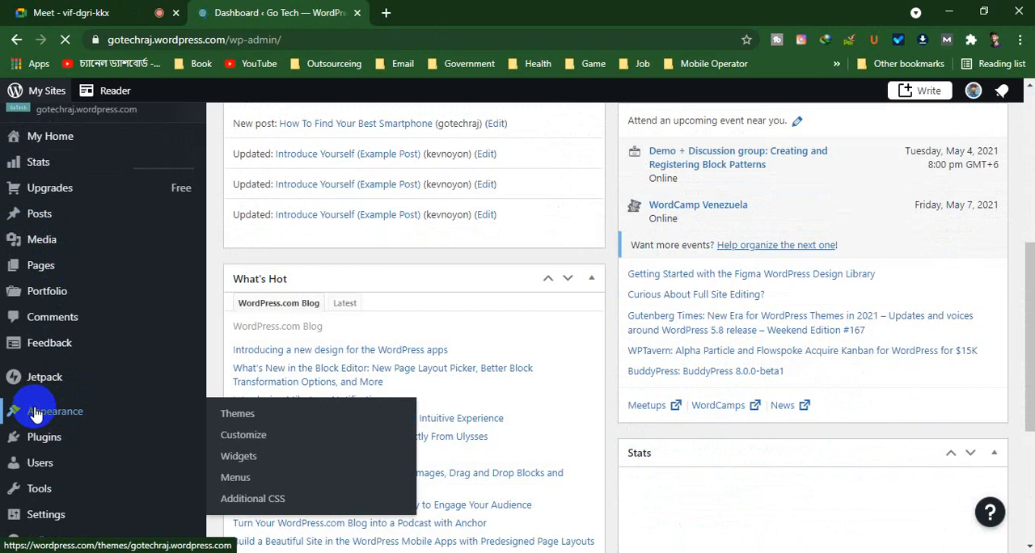
pyautogui.click(267, 441)
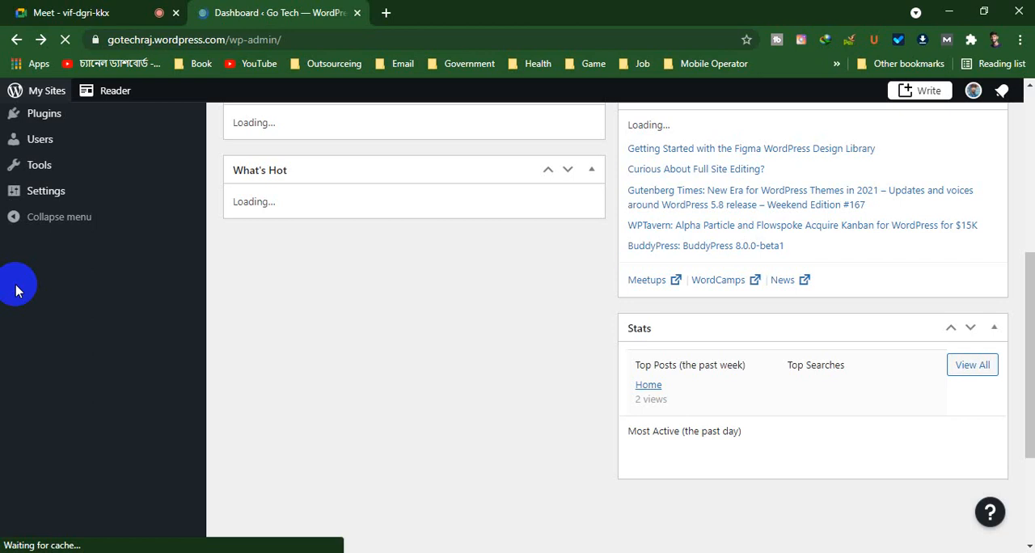
pyautogui.scroll(-1, 16, 285)
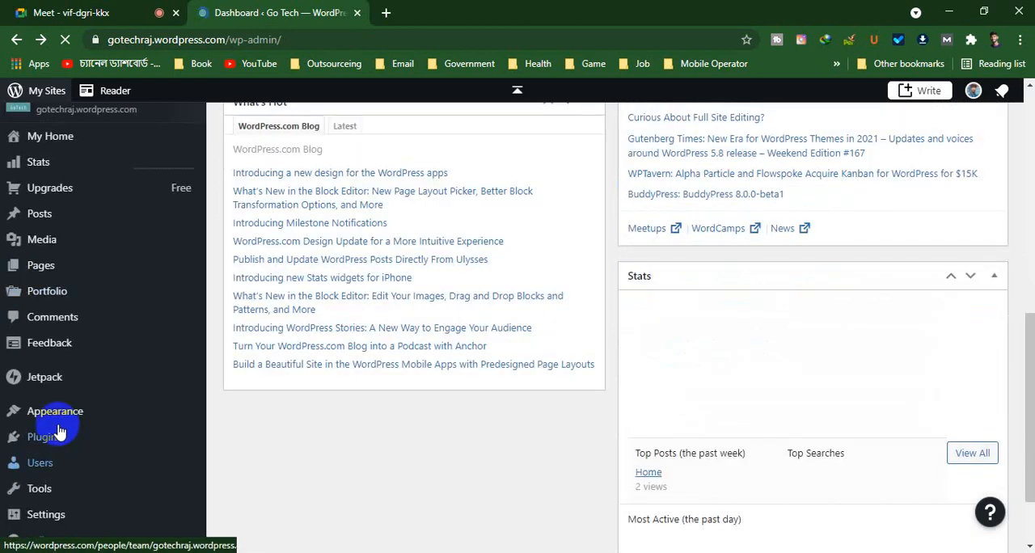
pyautogui.moveTo(56, 420)
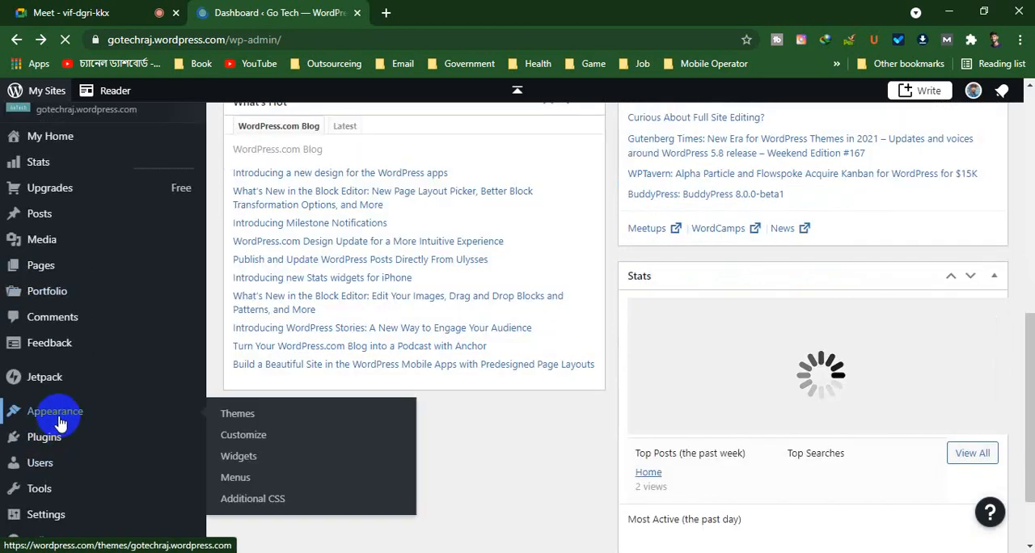
pyautogui.rightClick(243, 477)
pyautogui.click(332, 318)
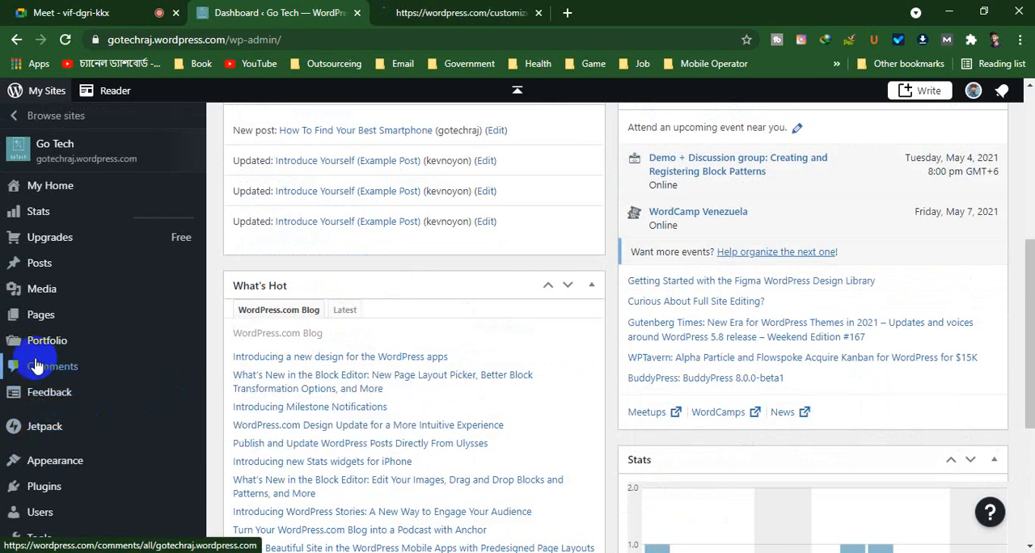
# Open the All Pages list of the Go Tech site in a separate browser tab
pyautogui.moveTo(39, 330)
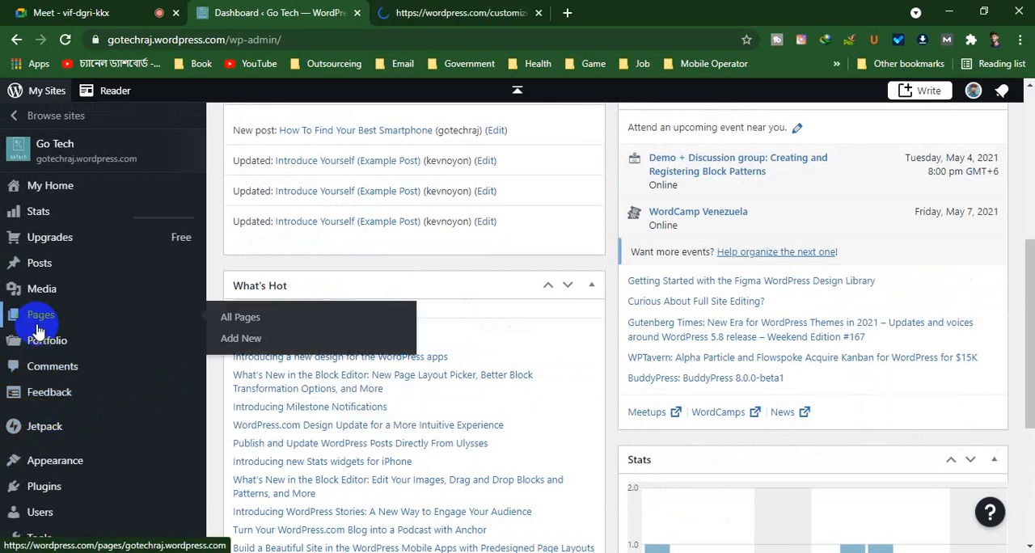
pyautogui.click(251, 317)
pyautogui.rightClick(257, 317)
pyautogui.click(301, 323)
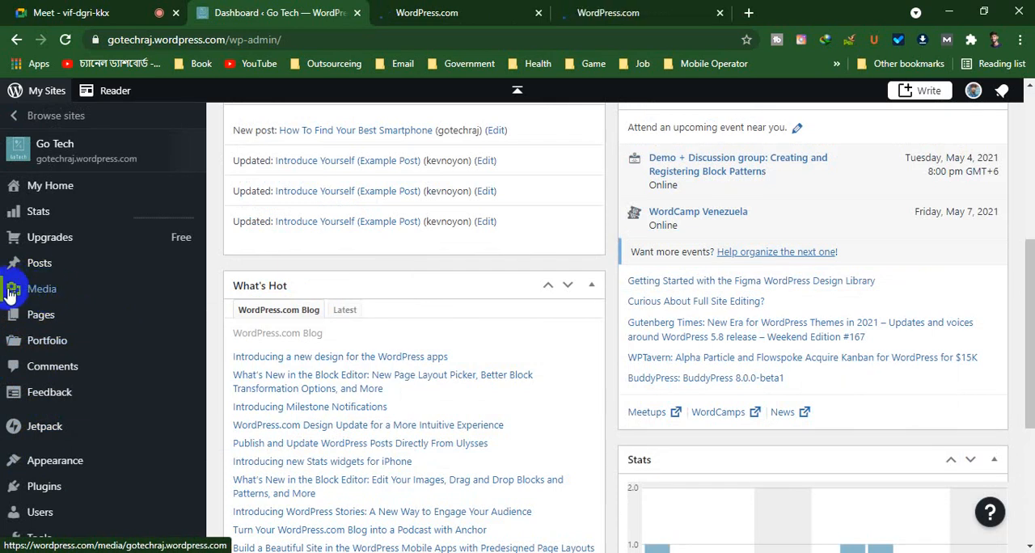
# Open the site's All Posts list in its own browser tab while staying on the dashboard
pyautogui.moveTo(30, 267)
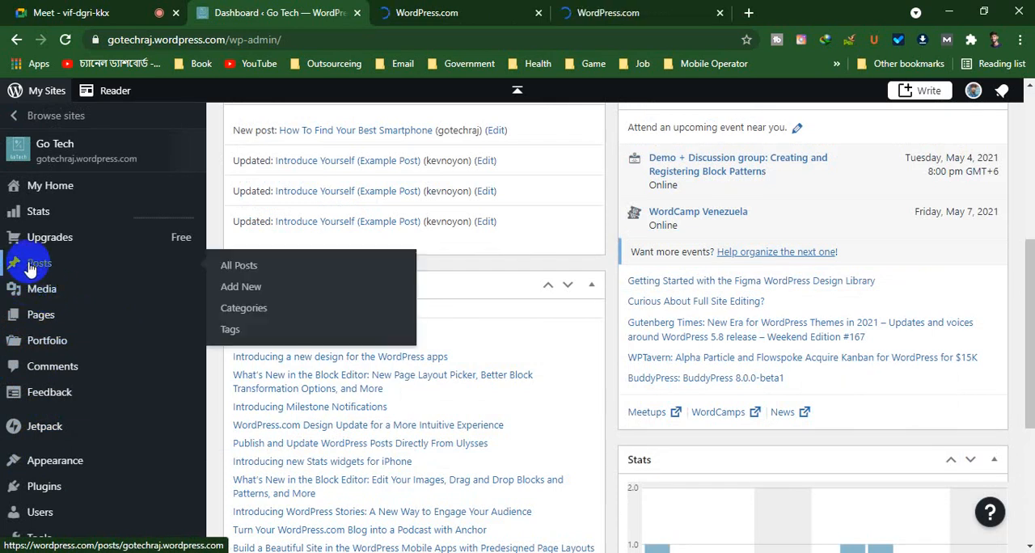
pyautogui.rightClick(243, 266)
pyautogui.click(293, 287)
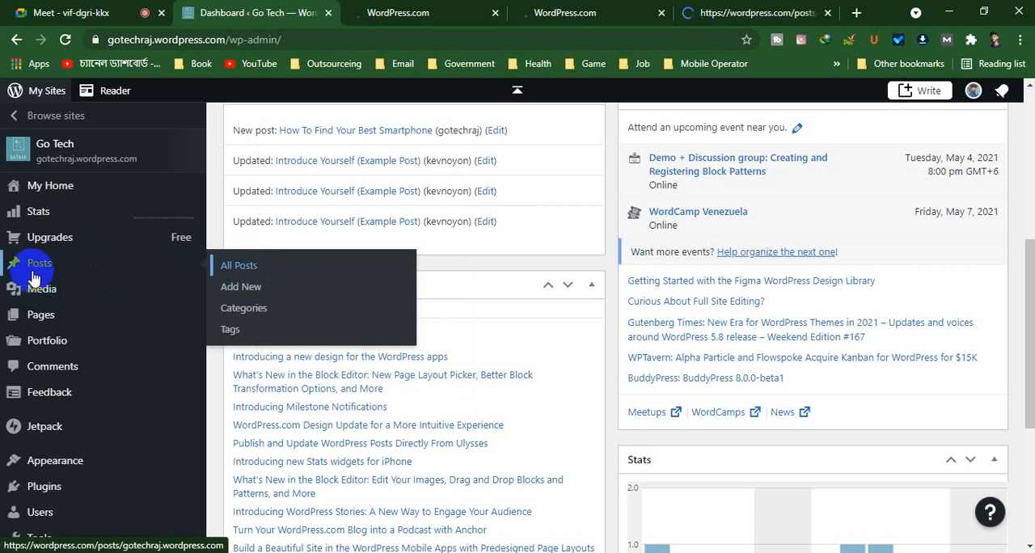
pyautogui.scroll(5, 33, 278)
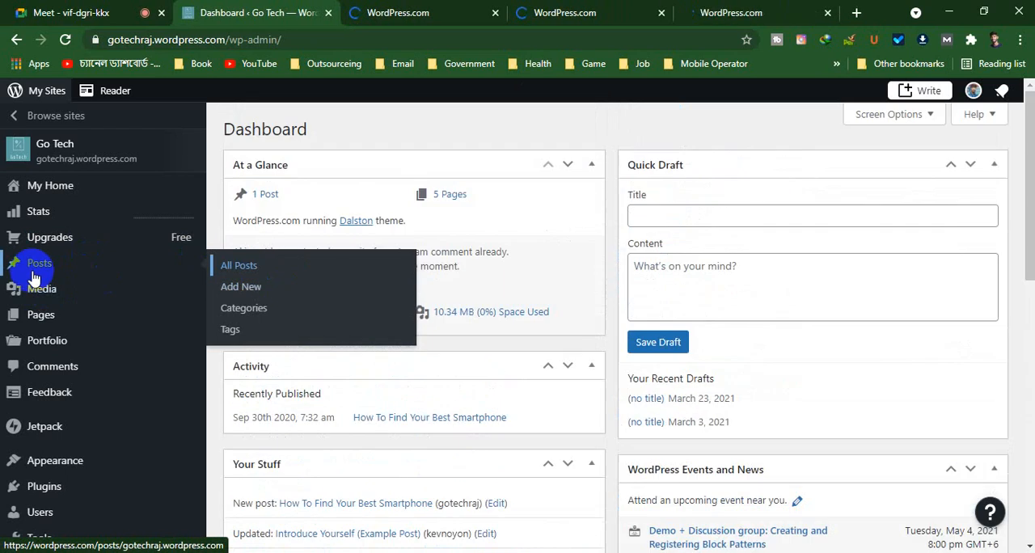
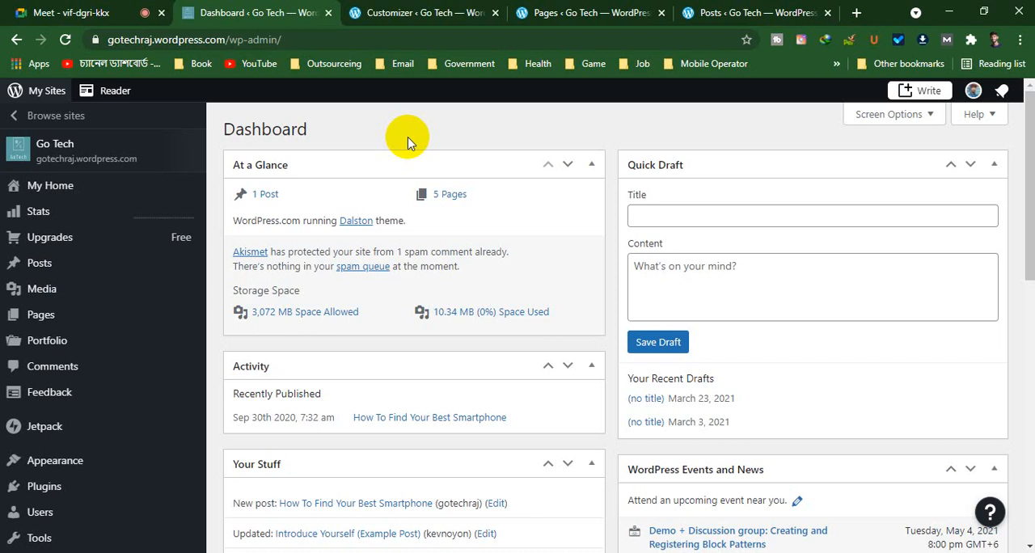
# Look over the dashboard's Activity, Your Stuff, What's Hot and events widgets, plus the Jetpack and Appearance options
pyautogui.scroll(-2, 404, 146)
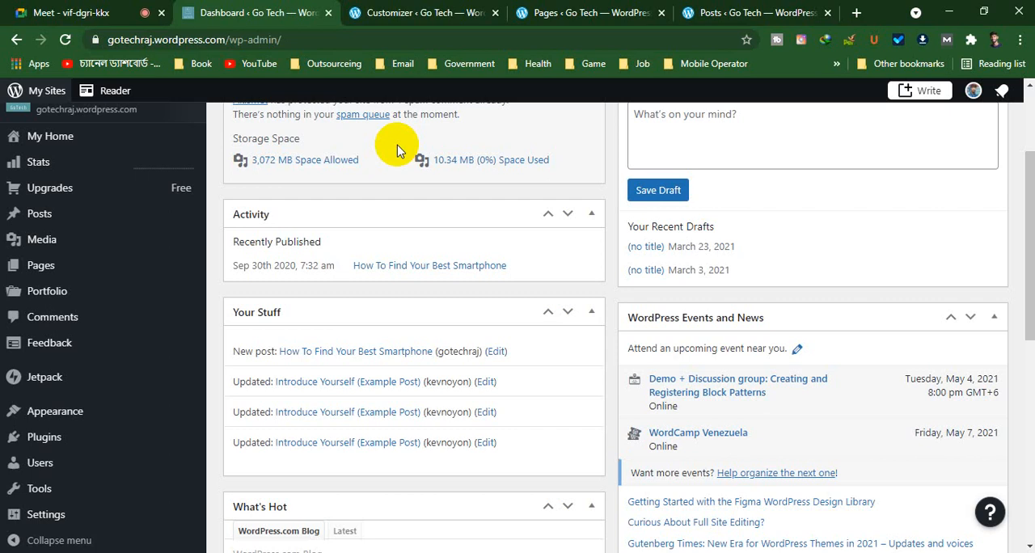
pyautogui.moveTo(122, 376)
pyautogui.scroll(-2, 121, 384)
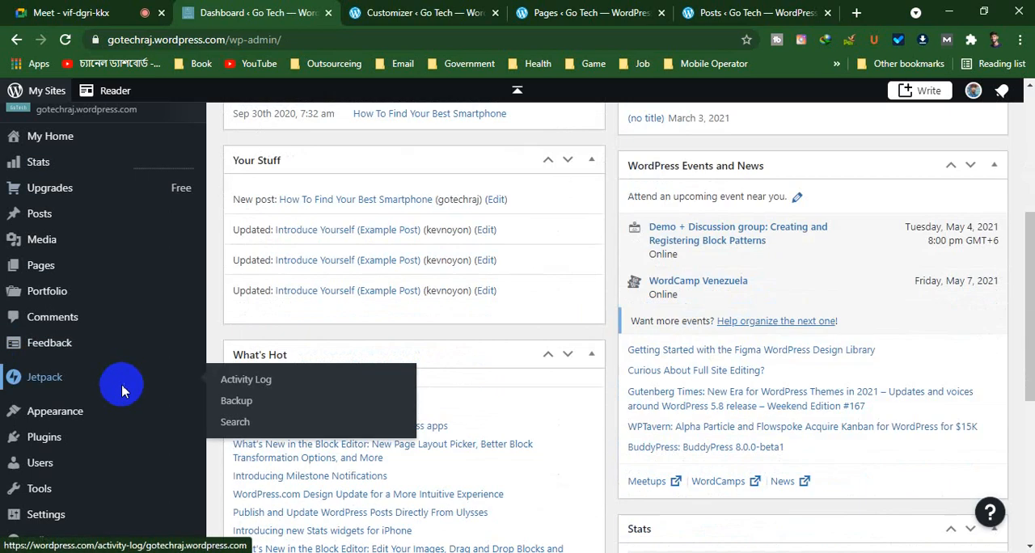
pyautogui.scroll(-1, 109, 477)
pyautogui.moveTo(97, 414)
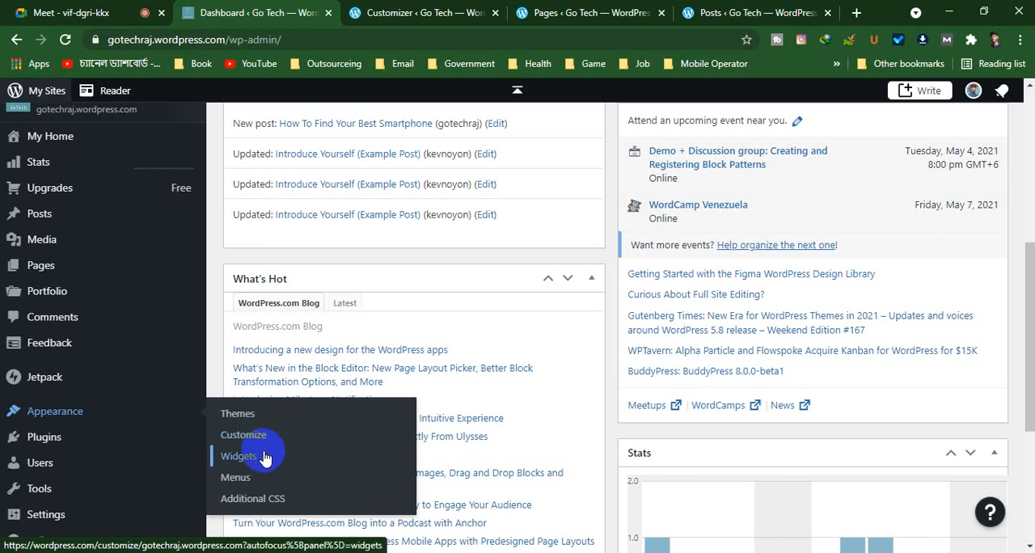
# Switch to the already open Menus customization page and look through the homepage preview down to its footer
pyautogui.click(453, 12)
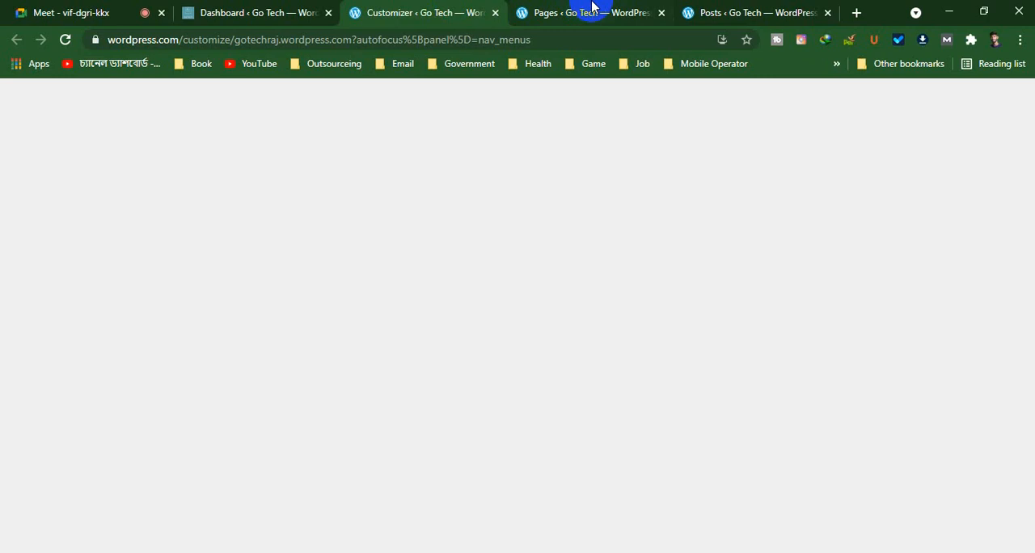
pyautogui.scroll(-6, 268, 305)
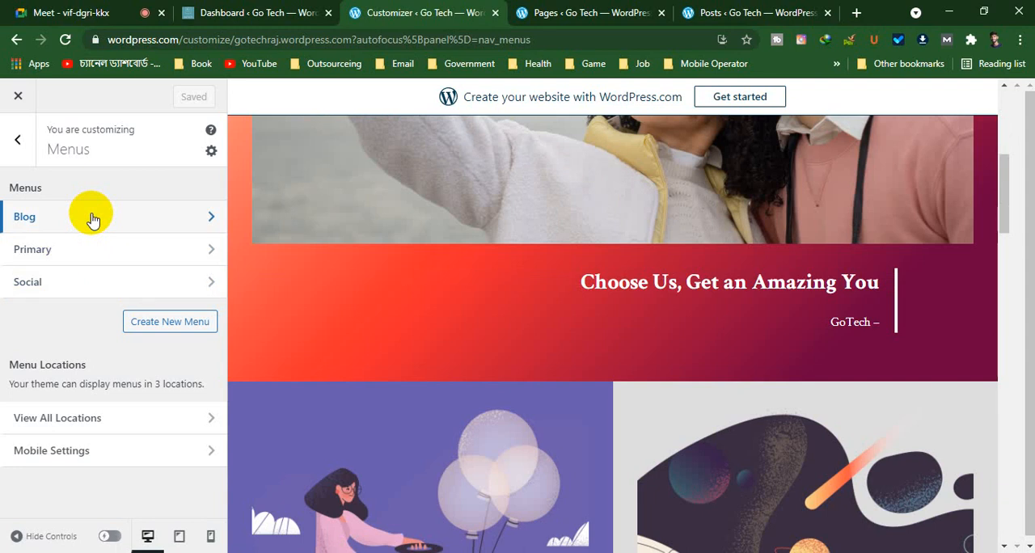
pyautogui.scroll(5, 404, 358)
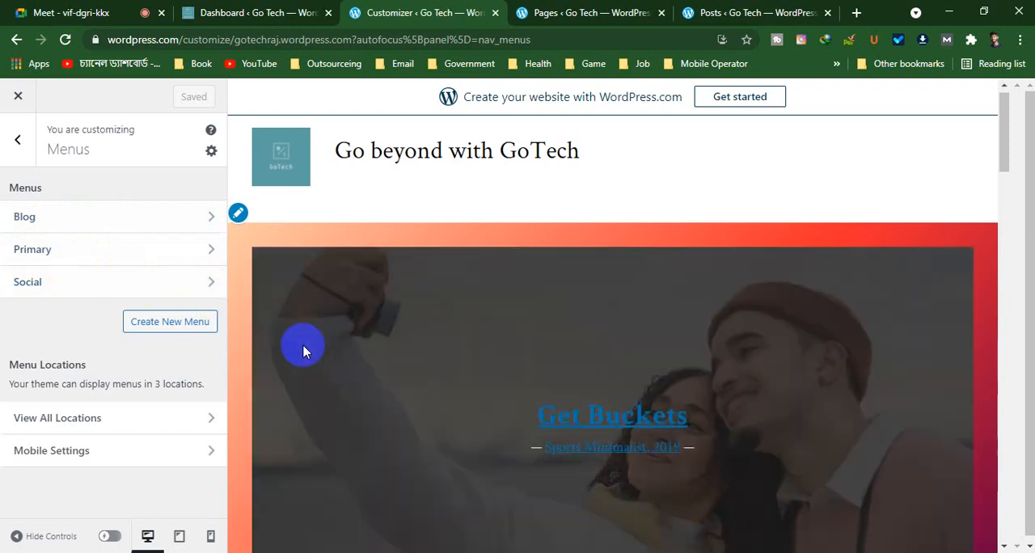
pyautogui.scroll(-5, 302, 348)
pyautogui.scroll(-8, 303, 348)
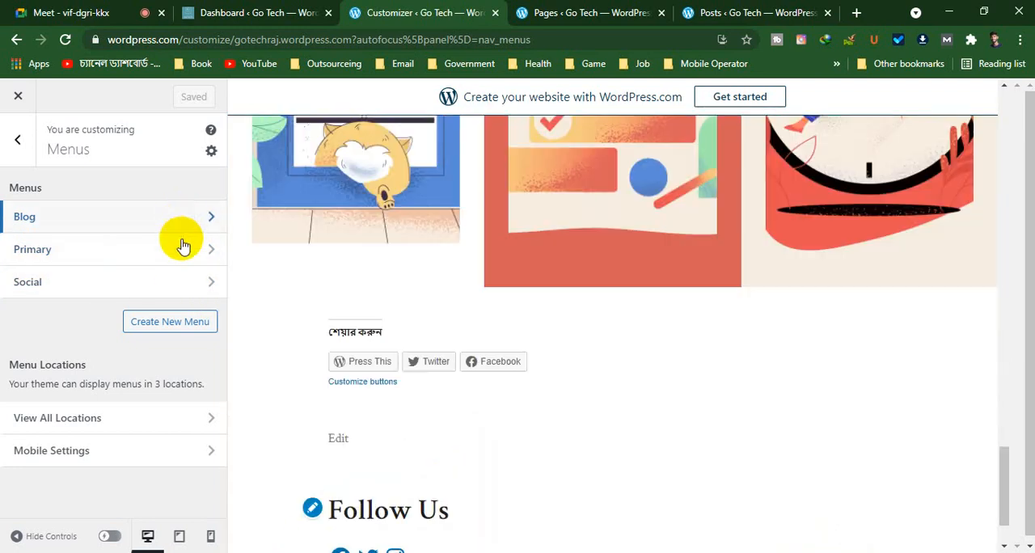
# Open the Blog menu, review its locations, and enable automatically adding new top-level pages to it
pyautogui.click(176, 226)
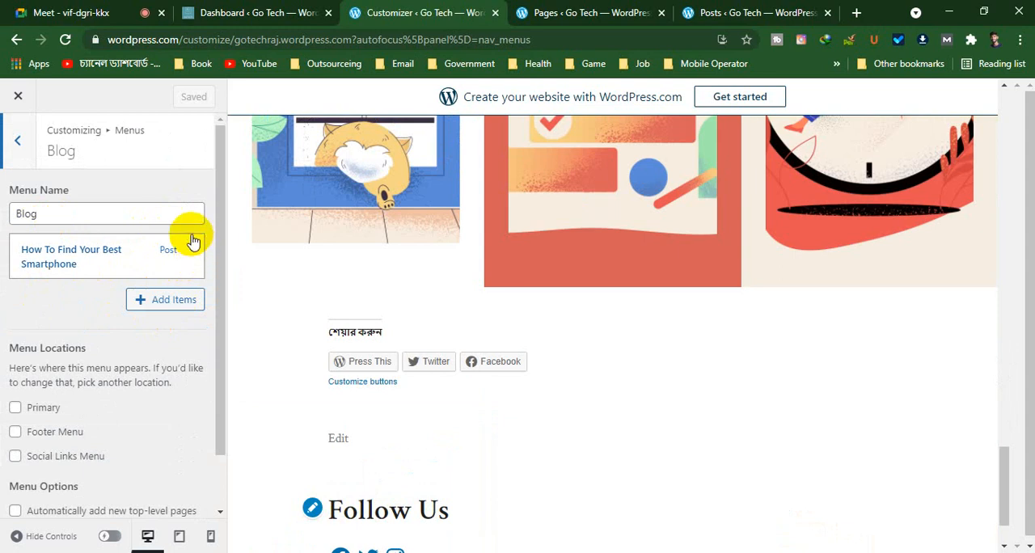
pyautogui.scroll(-1, 291, 393)
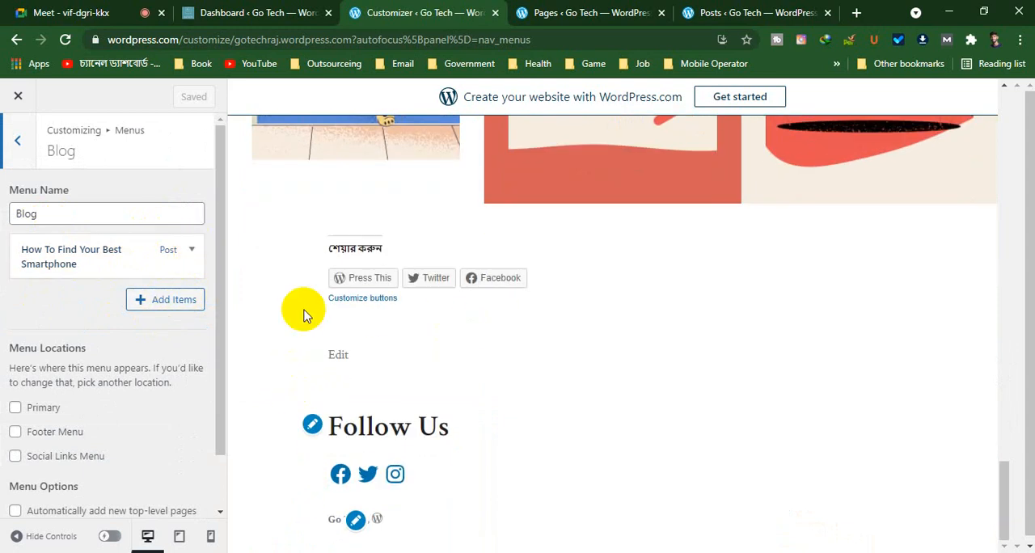
pyautogui.scroll(-1, 49, 424)
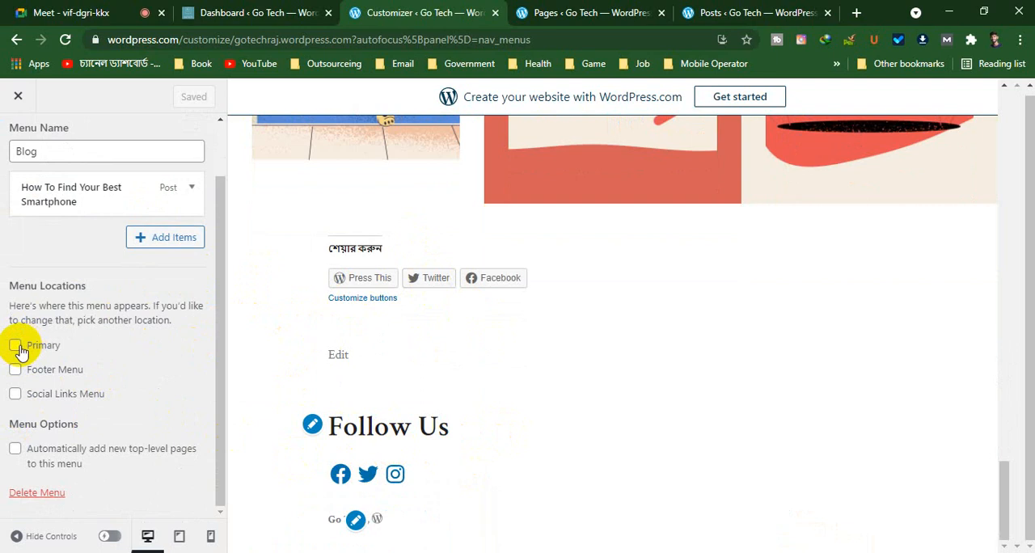
pyautogui.scroll(10, 259, 348)
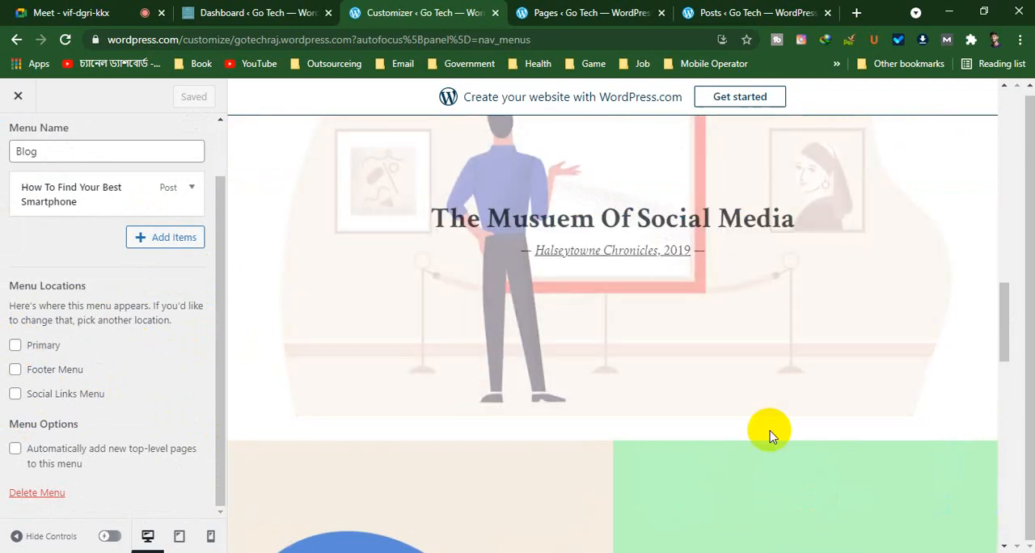
pyautogui.scroll(2, 19, 361)
pyautogui.scroll(-2, 19, 361)
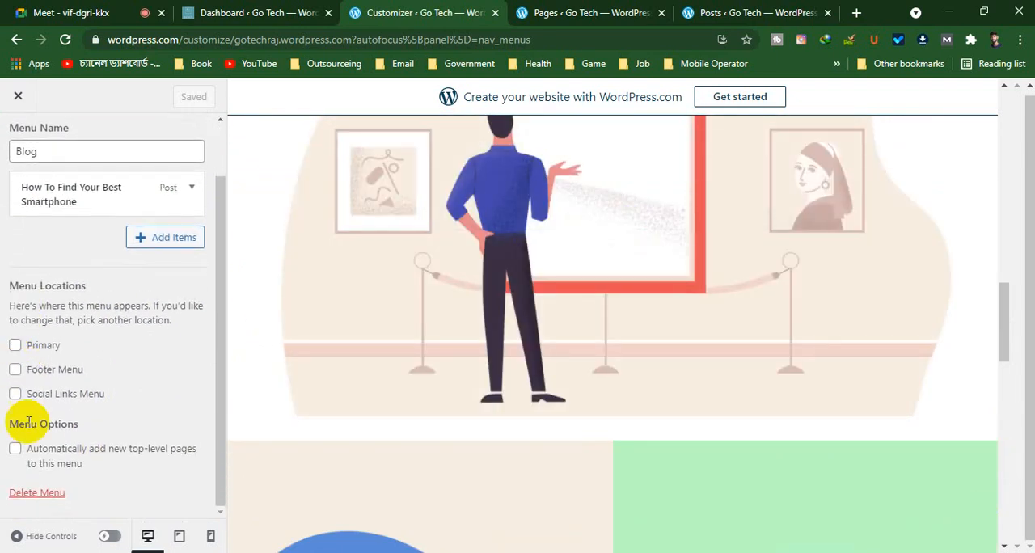
pyautogui.click(15, 450)
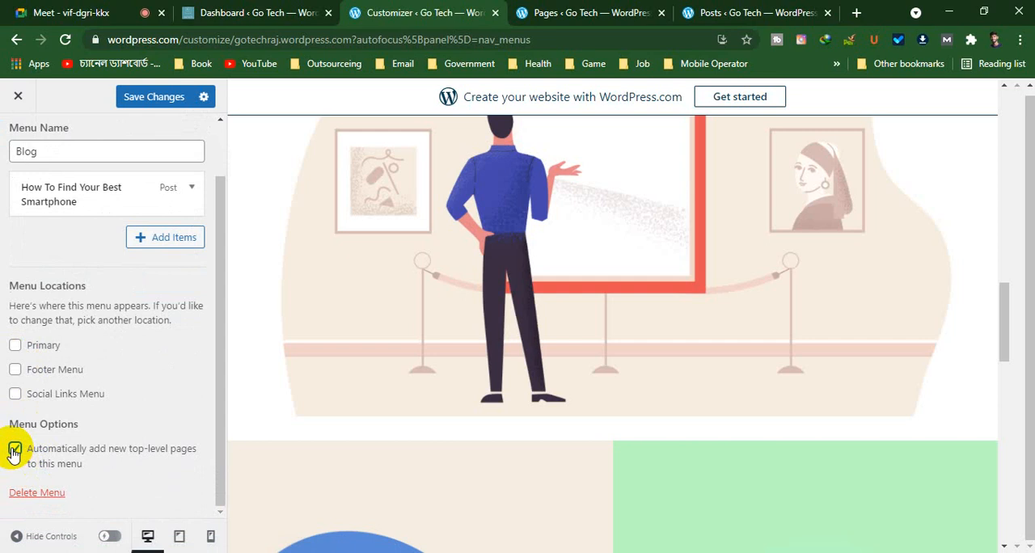
pyautogui.scroll(2, 14, 445)
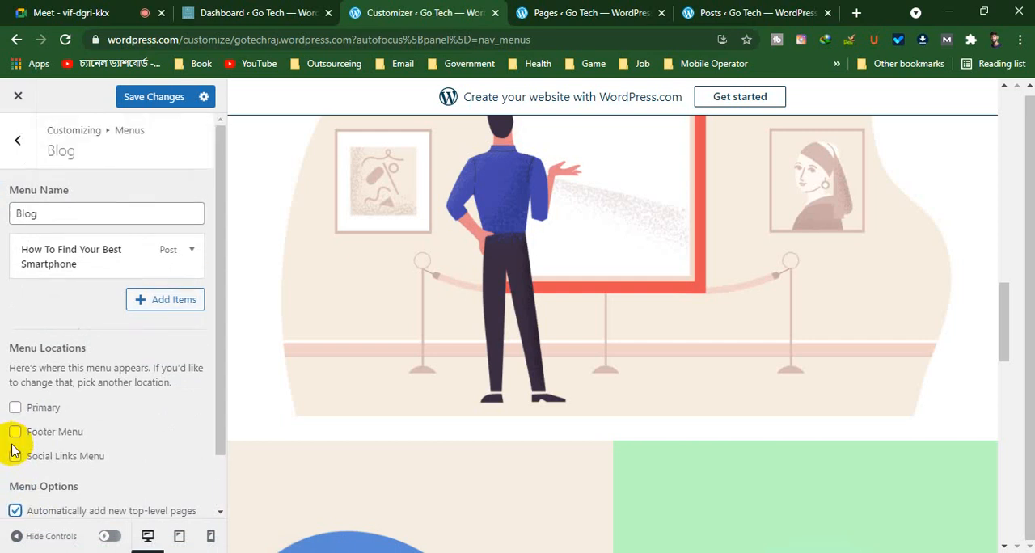
# Open the Primary menu, review the settings of its acd page item, and remove that item
pyautogui.click(4, 140)
pyautogui.click(110, 249)
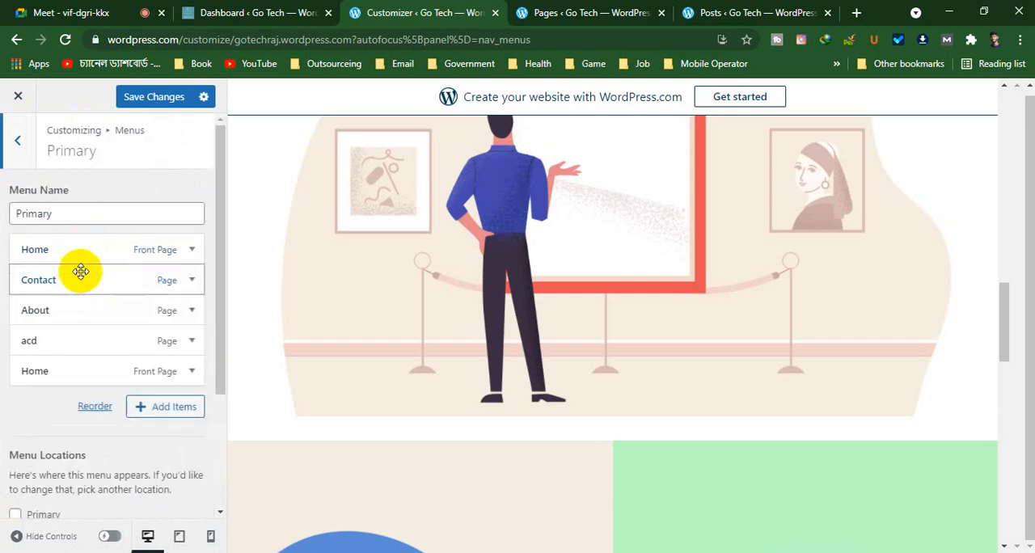
pyautogui.click(192, 341)
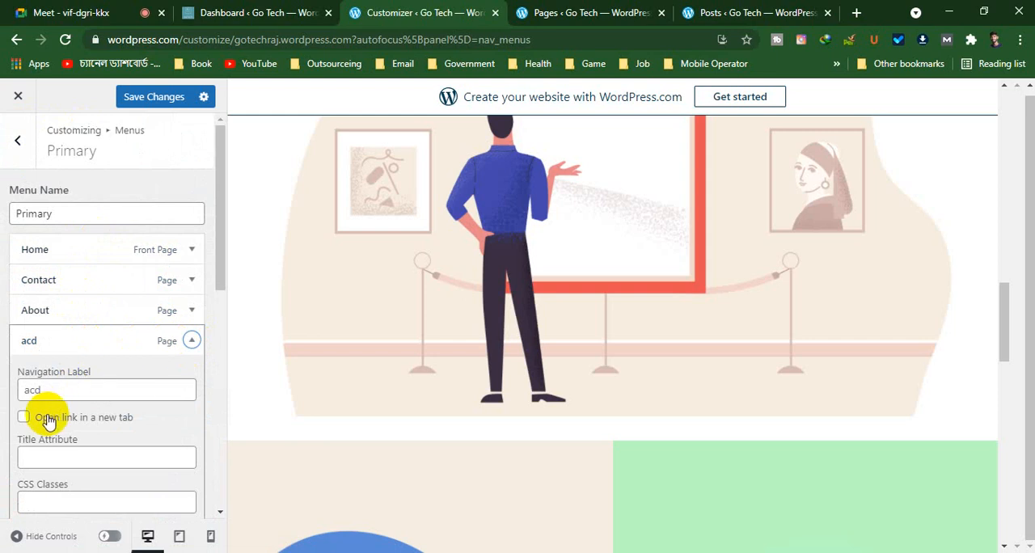
pyautogui.scroll(-4, 32, 412)
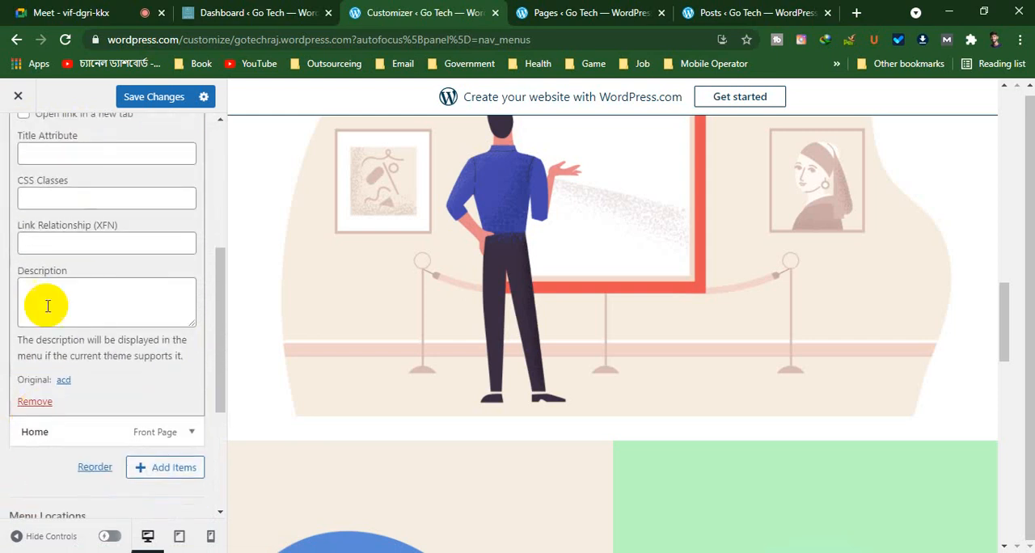
pyautogui.scroll(2, 57, 200)
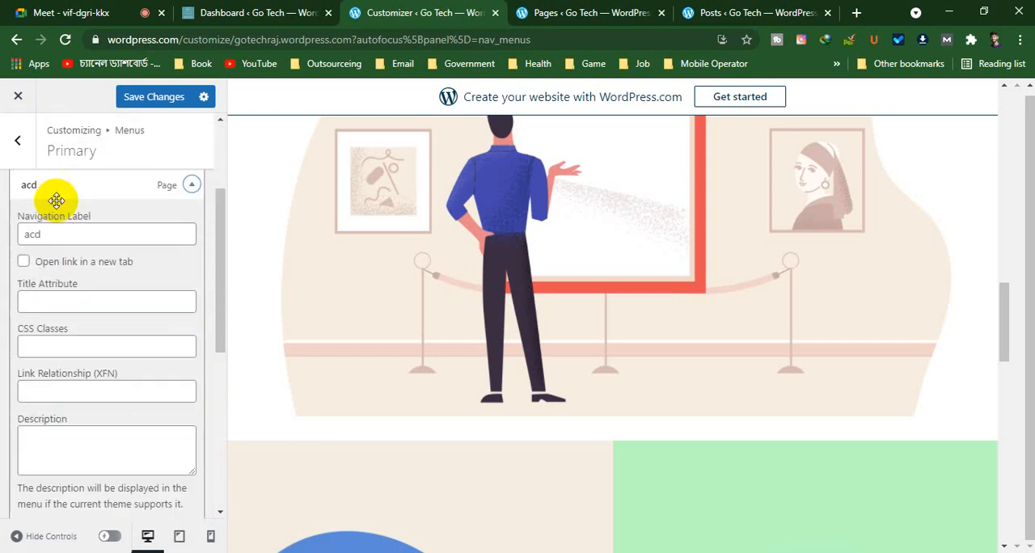
pyautogui.click(70, 301)
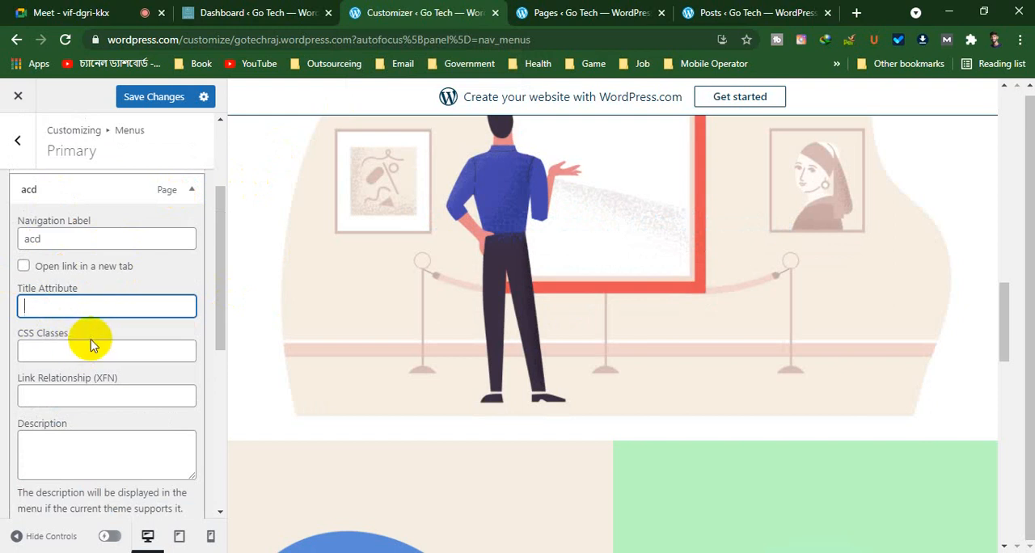
pyautogui.click(46, 394)
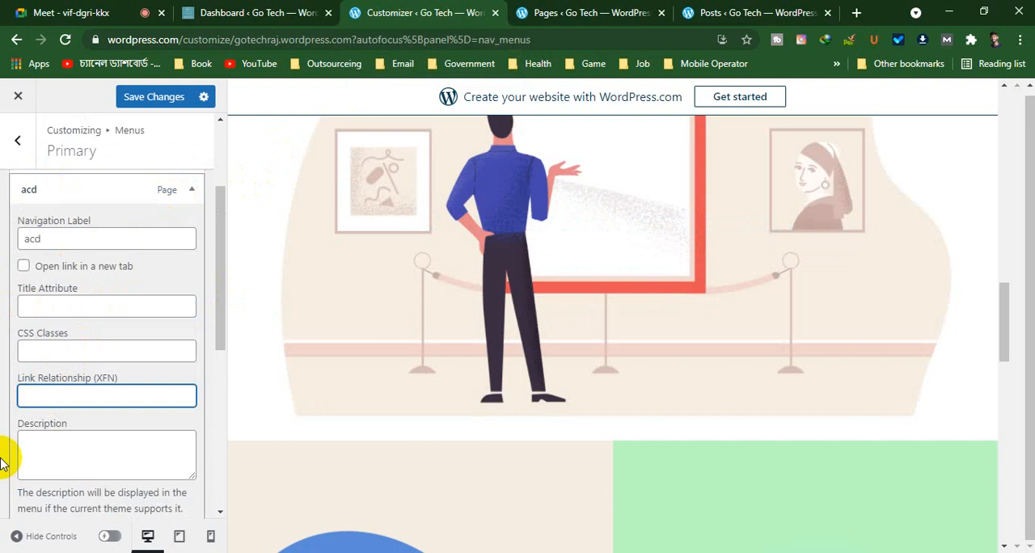
pyautogui.click(59, 463)
pyautogui.scroll(-2, 61, 457)
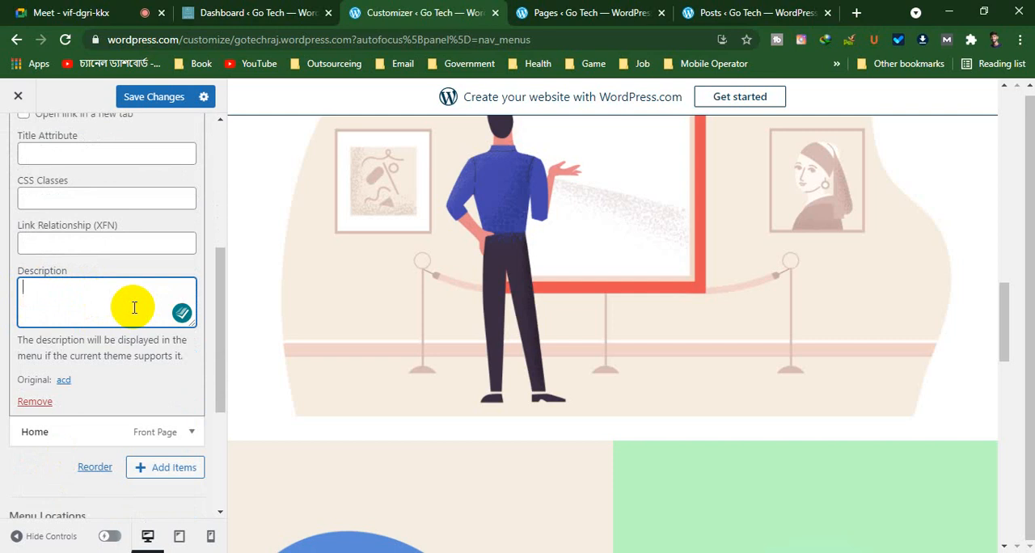
pyautogui.click(29, 403)
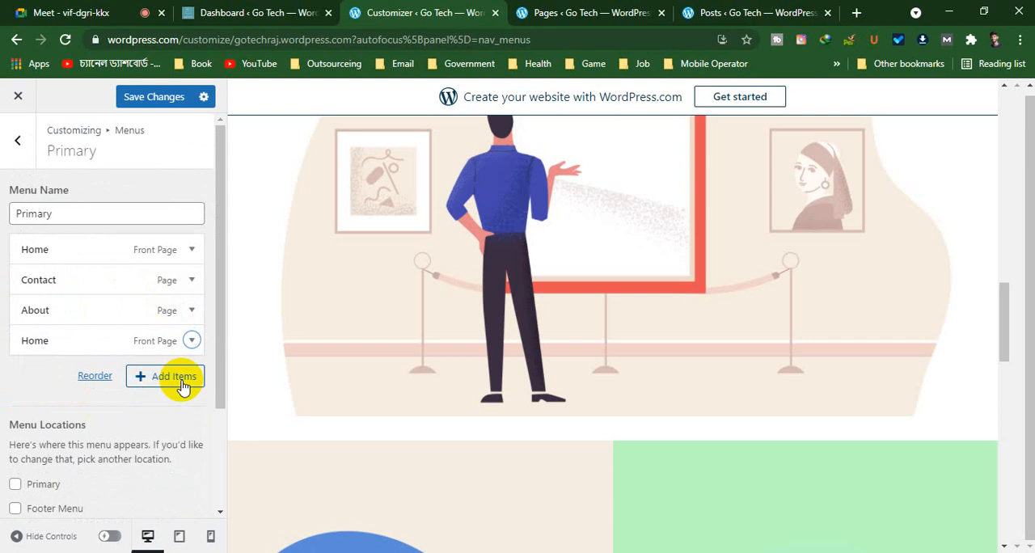
# Remove the duplicate Home item at the end of the Primary menu and review the menu's locations and options
pyautogui.click(192, 341)
pyautogui.scroll(-5, 46, 422)
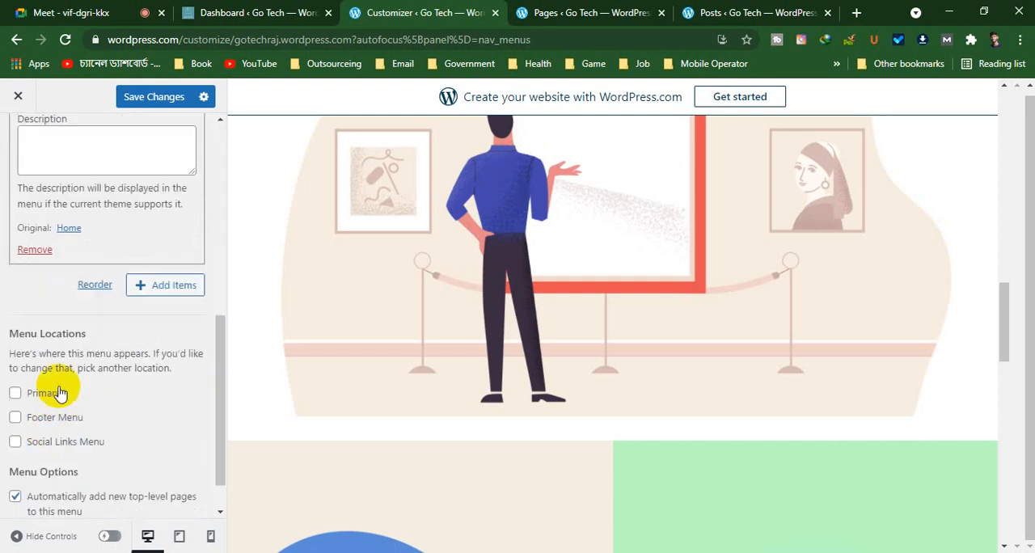
pyautogui.click(35, 250)
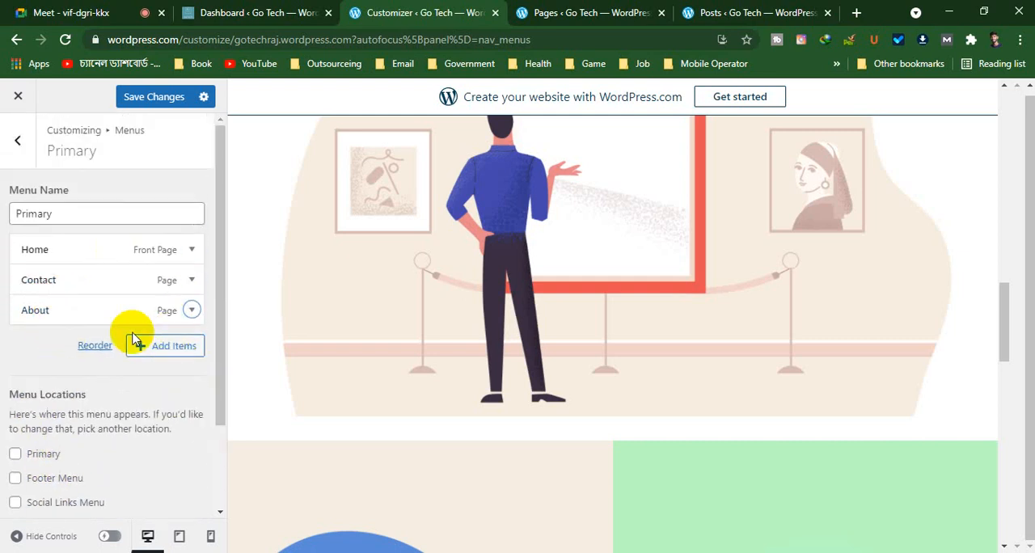
pyautogui.scroll(-2, 55, 377)
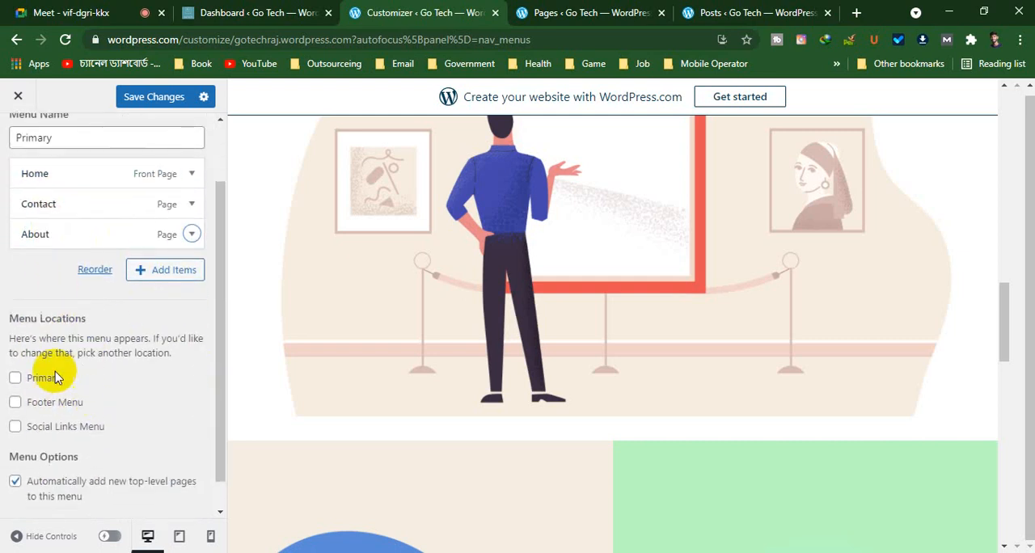
pyautogui.scroll(-1, 55, 378)
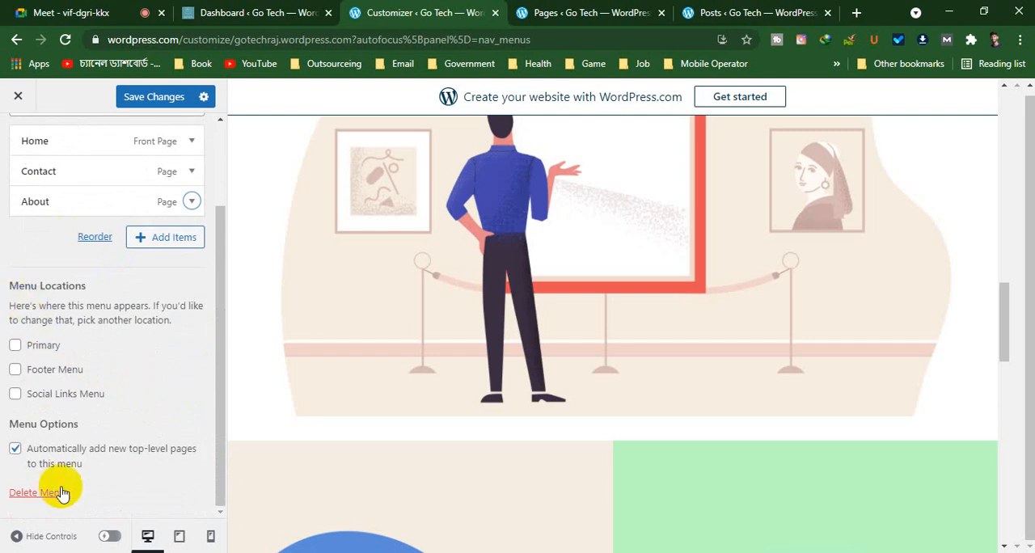
pyautogui.scroll(3, 129, 441)
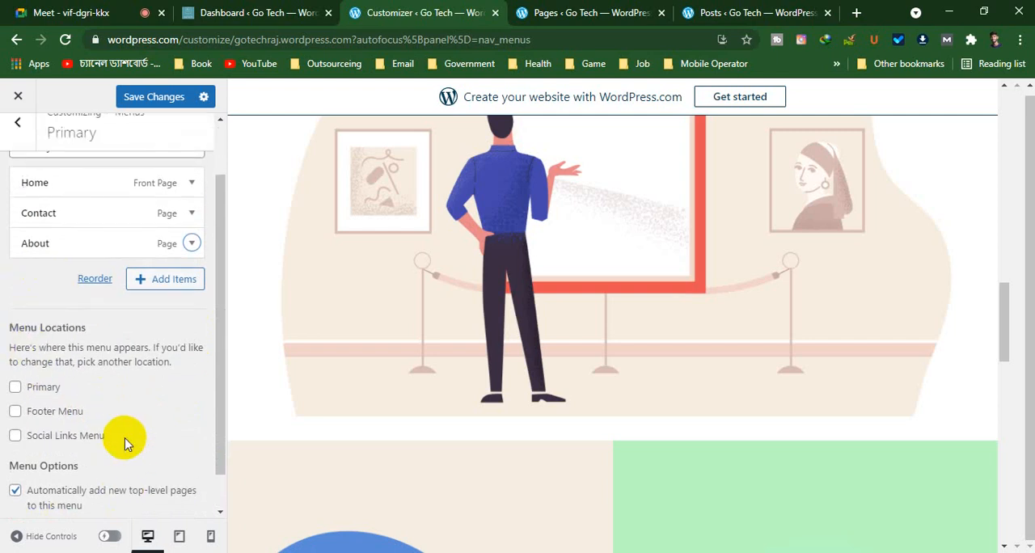
# Open the Social menu and compare its custom links with the Follow Us icons in the homepage preview
pyautogui.click(17, 142)
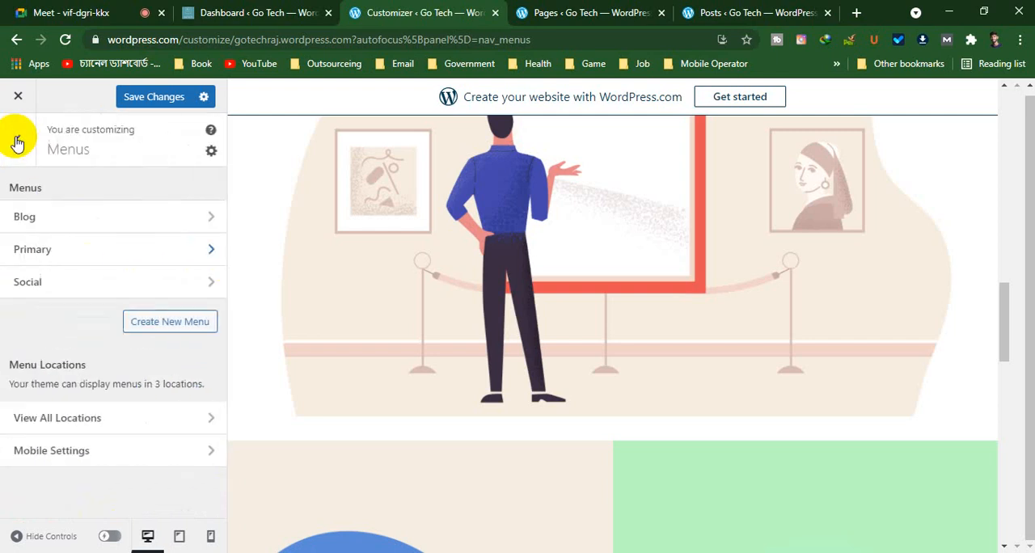
pyautogui.click(113, 280)
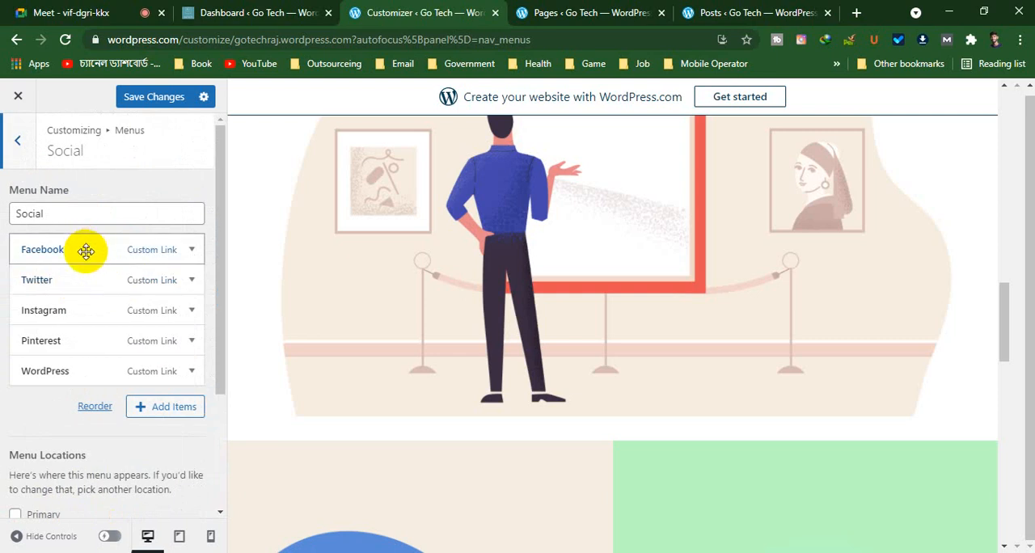
pyautogui.scroll(-10, 471, 397)
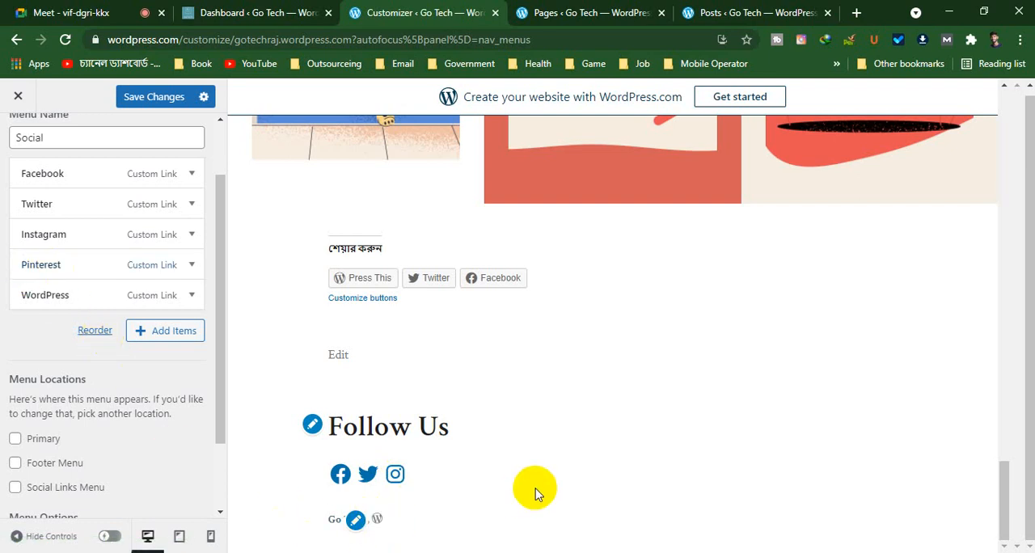
pyautogui.scroll(6, 700, 534)
pyautogui.scroll(-6, 698, 540)
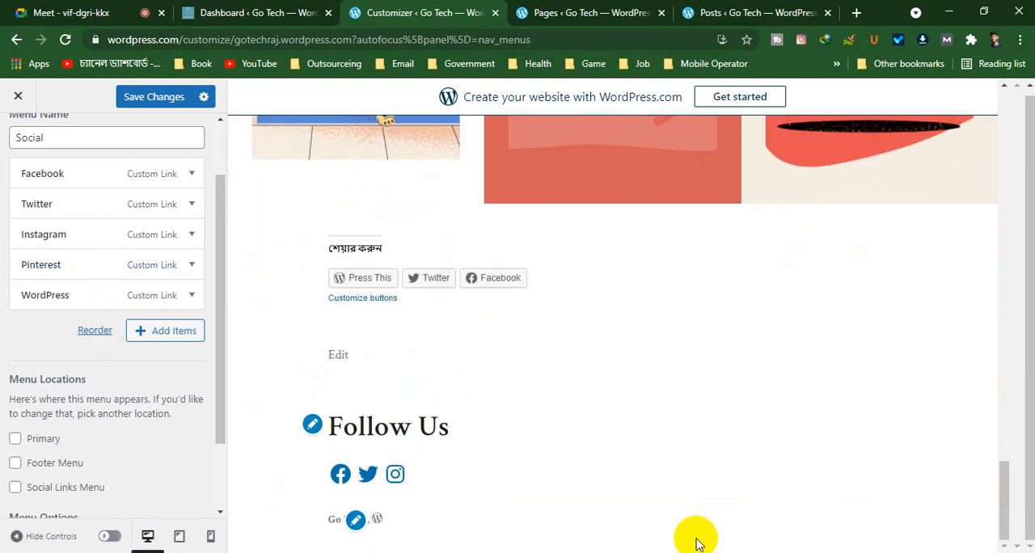
pyautogui.scroll(5, 698, 540)
pyautogui.scroll(15, 699, 544)
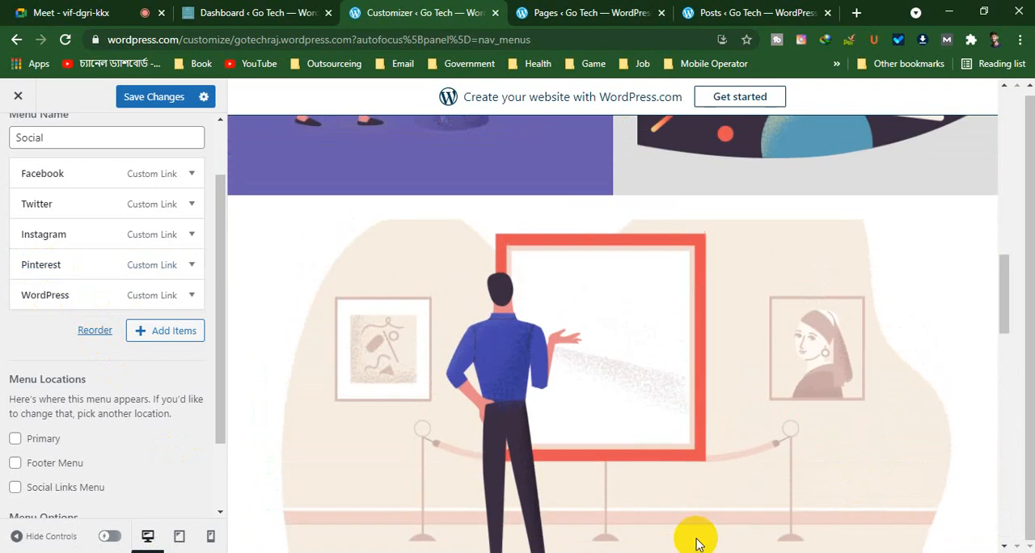
pyautogui.scroll(1, 65, 372)
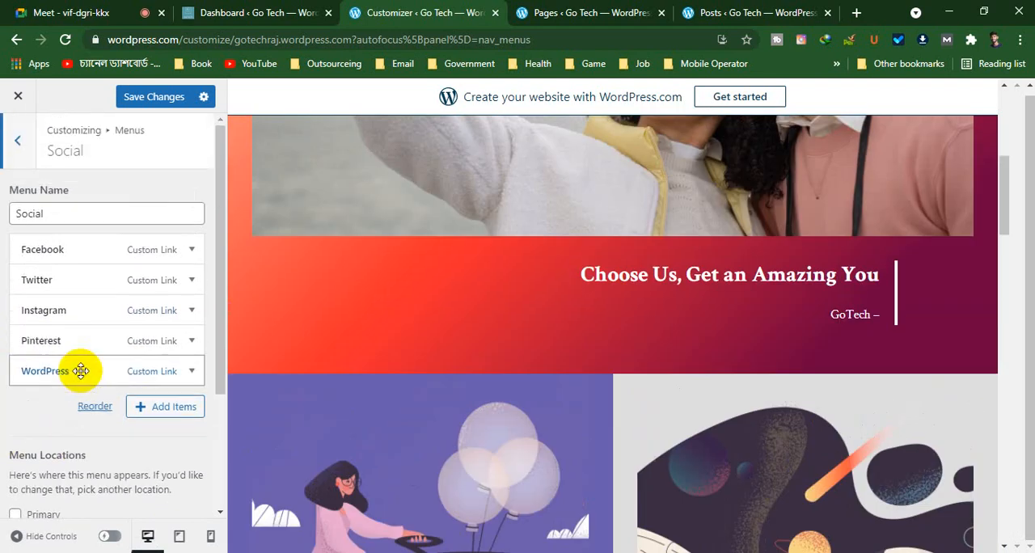
# Leave the Social menu and open the Mobile Settings for the site's menus
pyautogui.click(16, 141)
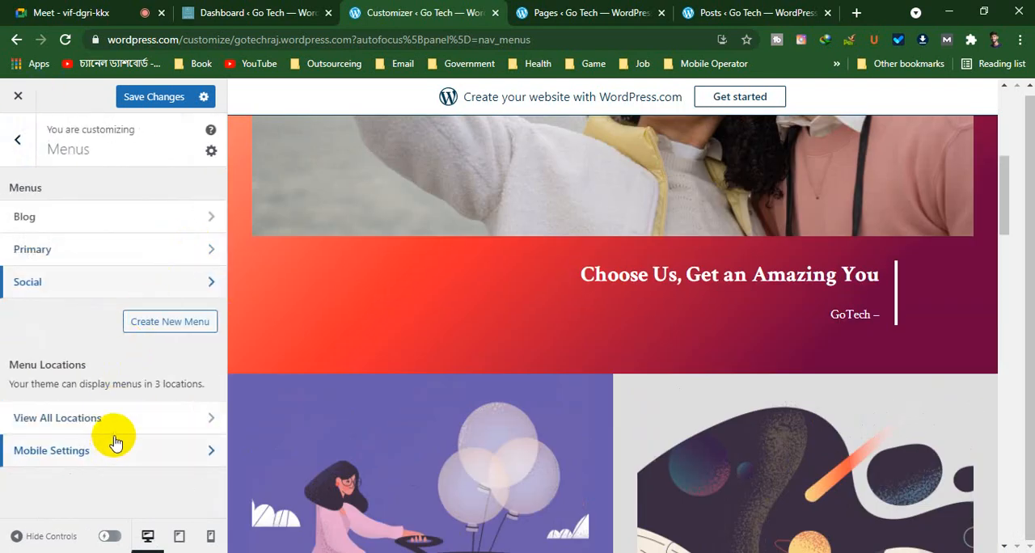
pyautogui.click(155, 459)
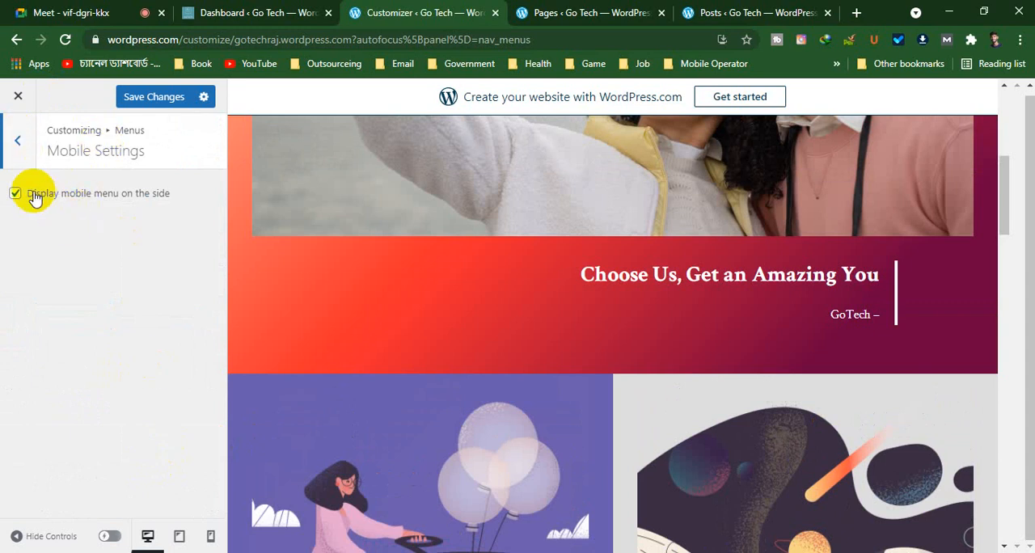
# Leave the Mobile Settings and Menus sections of the customizer and save the site changes
pyautogui.click(17, 139)
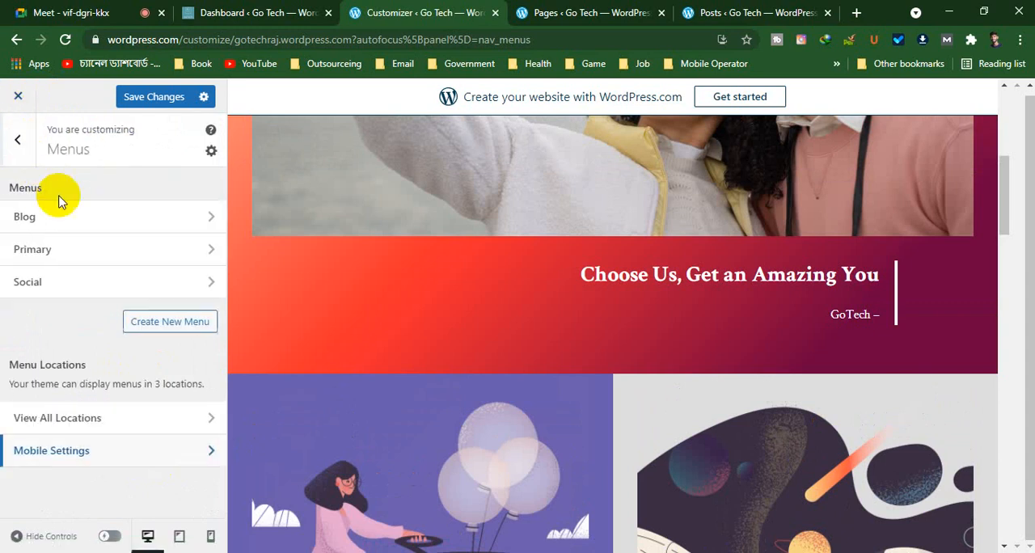
pyautogui.click(18, 139)
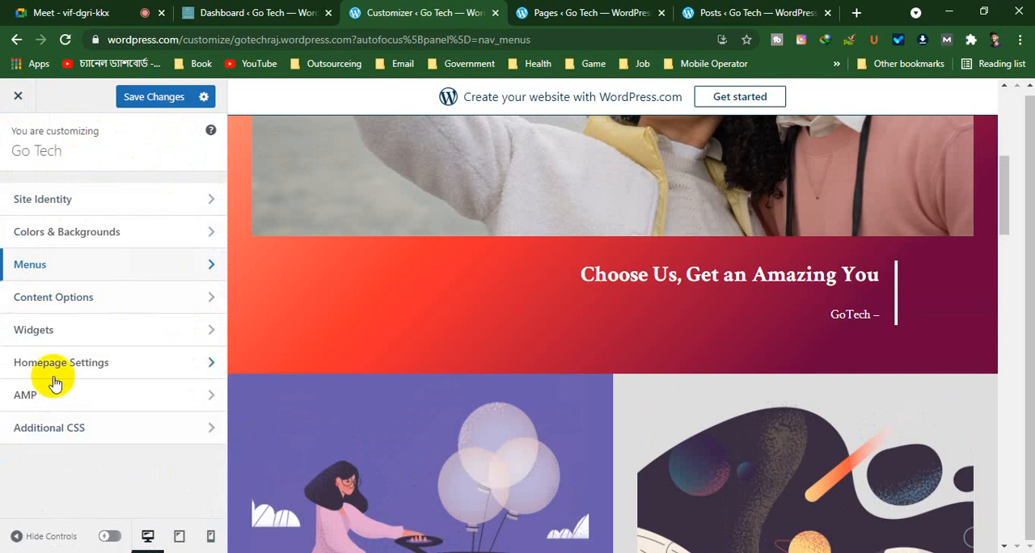
pyautogui.click(148, 98)
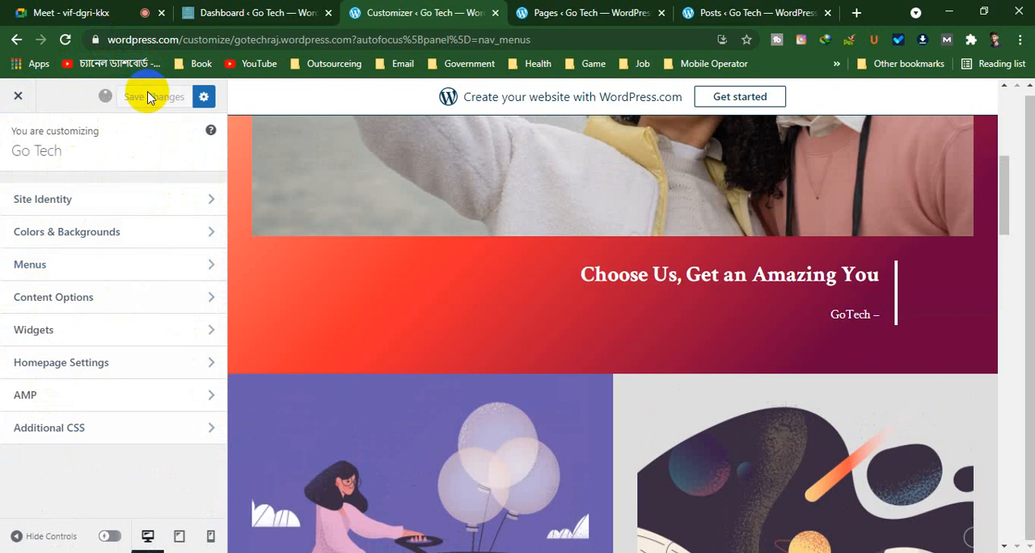
# Open the list of all published pages, move the acd page to the trash and dismiss the cart payment notice
pyautogui.click(558, 12)
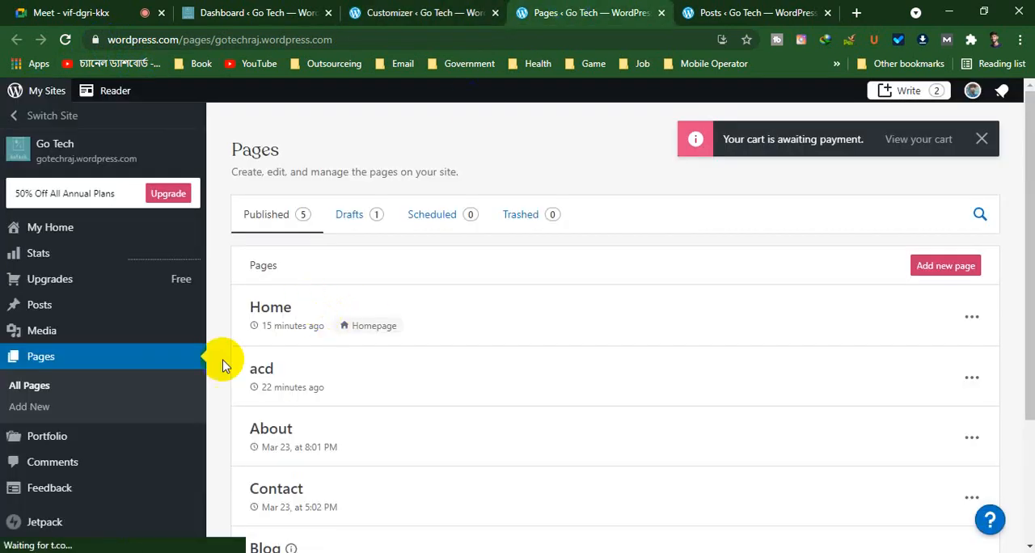
pyautogui.click(142, 382)
pyautogui.scroll(-2, 428, 291)
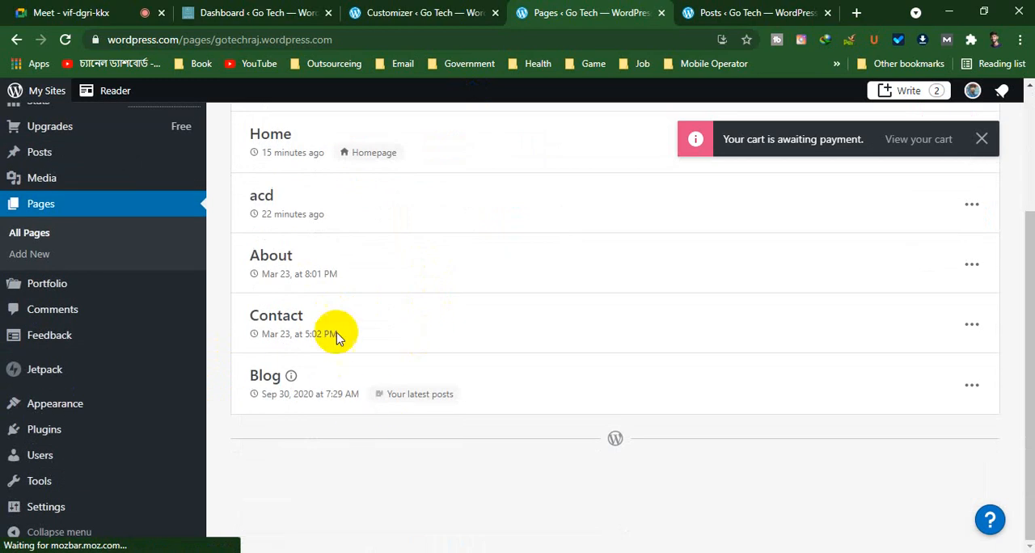
pyautogui.scroll(-2, 618, 396)
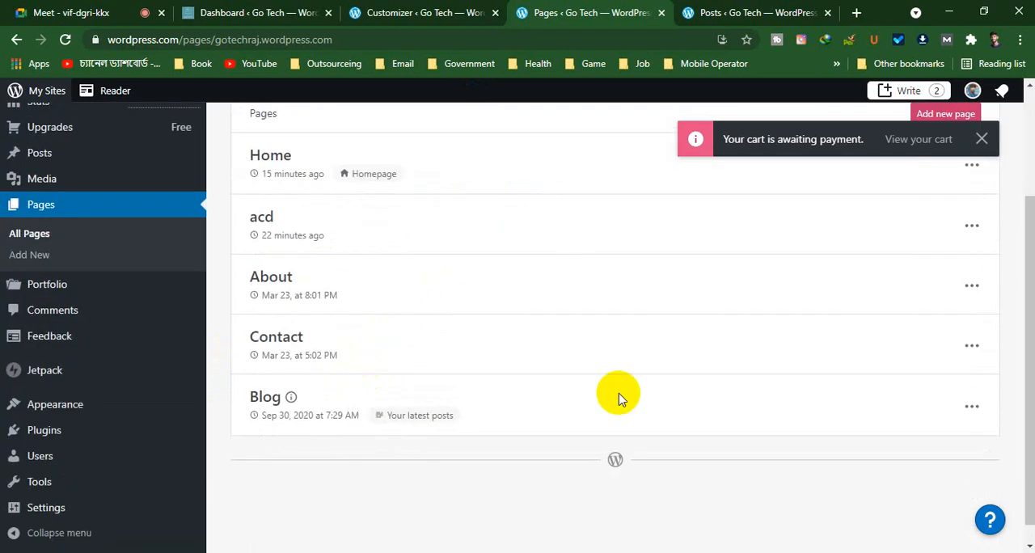
pyautogui.click(973, 225)
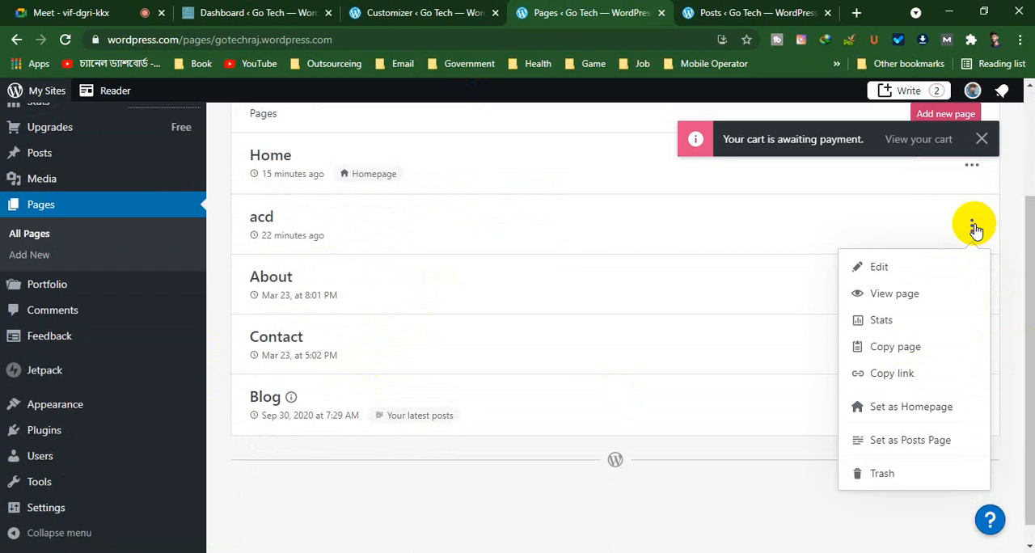
pyautogui.click(884, 477)
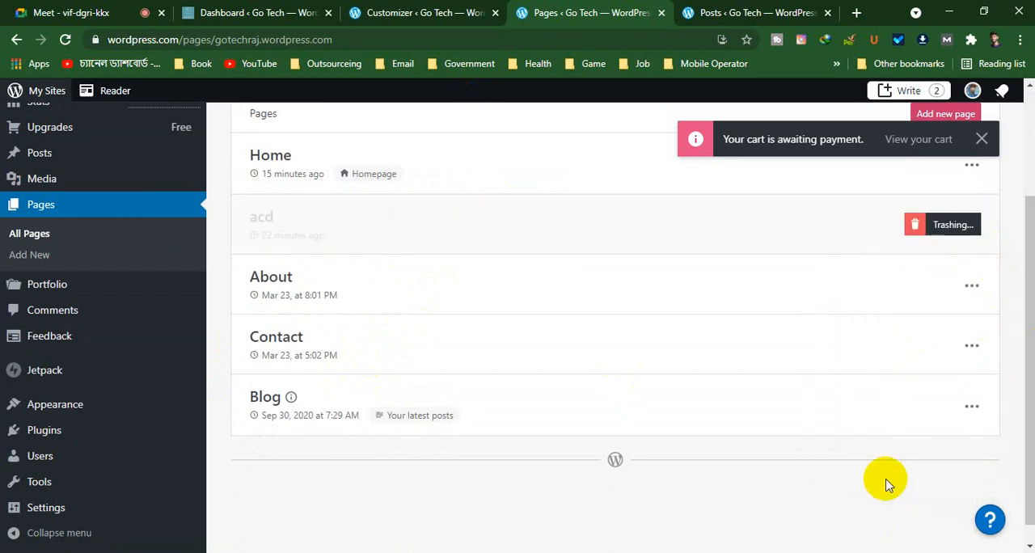
pyautogui.click(981, 139)
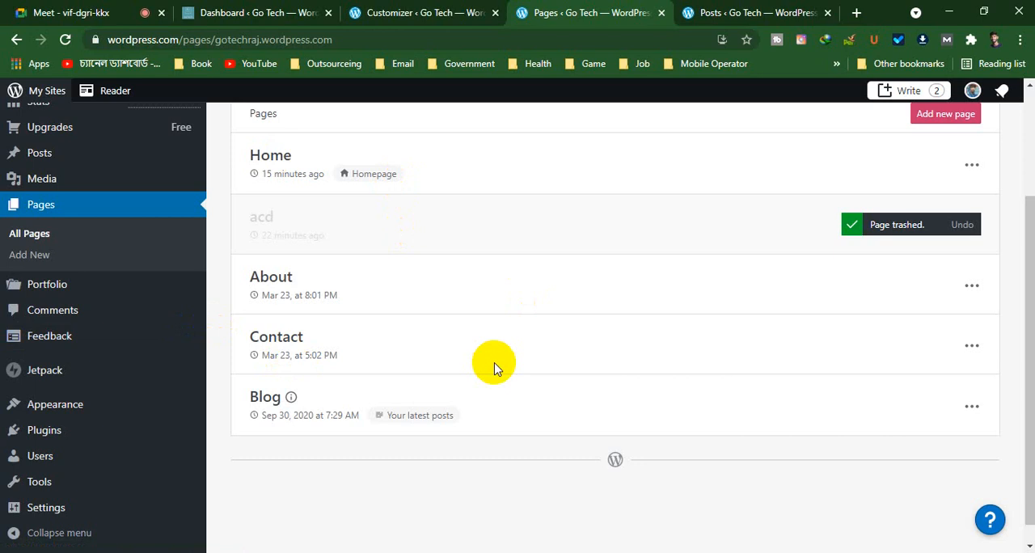
pyautogui.scroll(3, 827, 326)
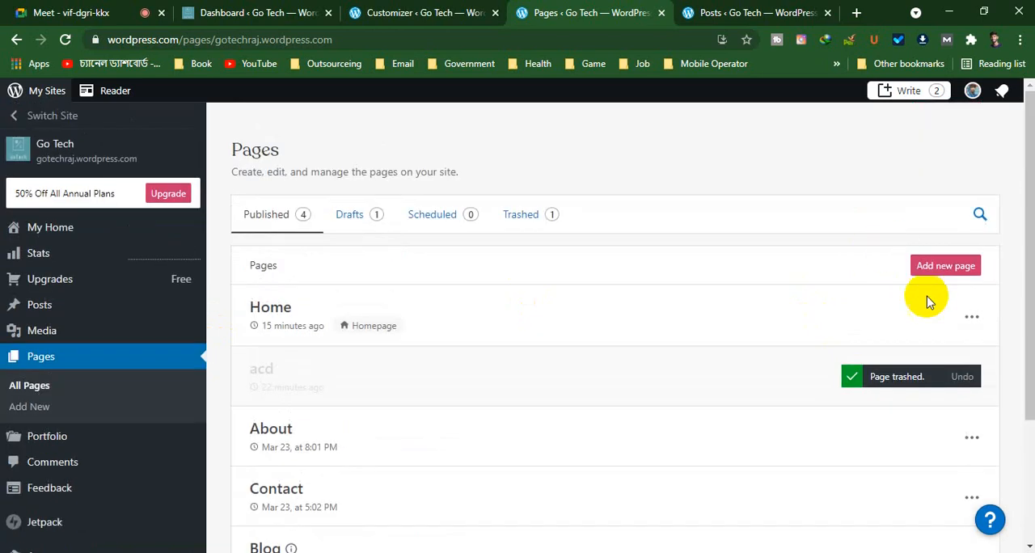
# Add a new page, browse the Featured and About layouts, and choose the About layout with photo and testimonial
pyautogui.click(957, 275)
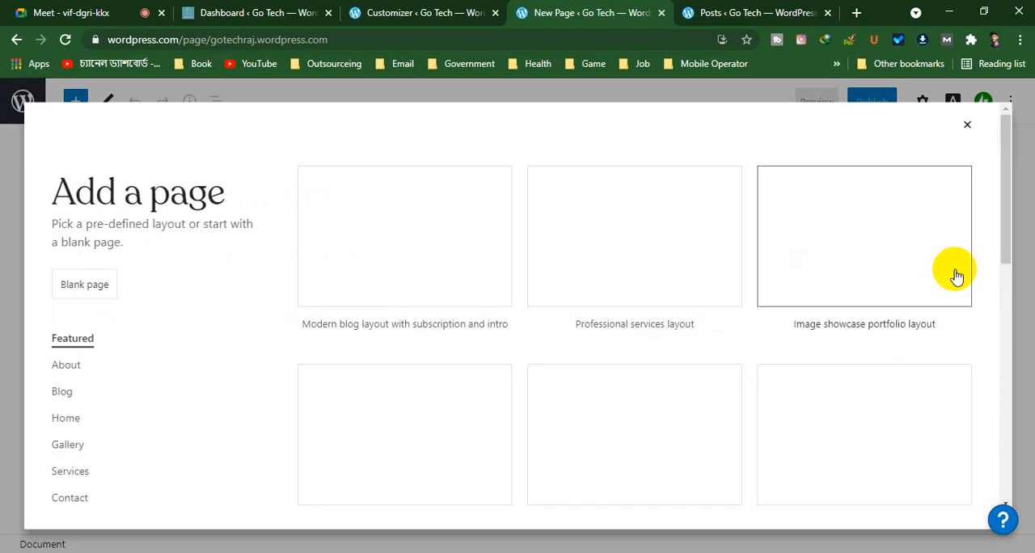
pyautogui.click(956, 276)
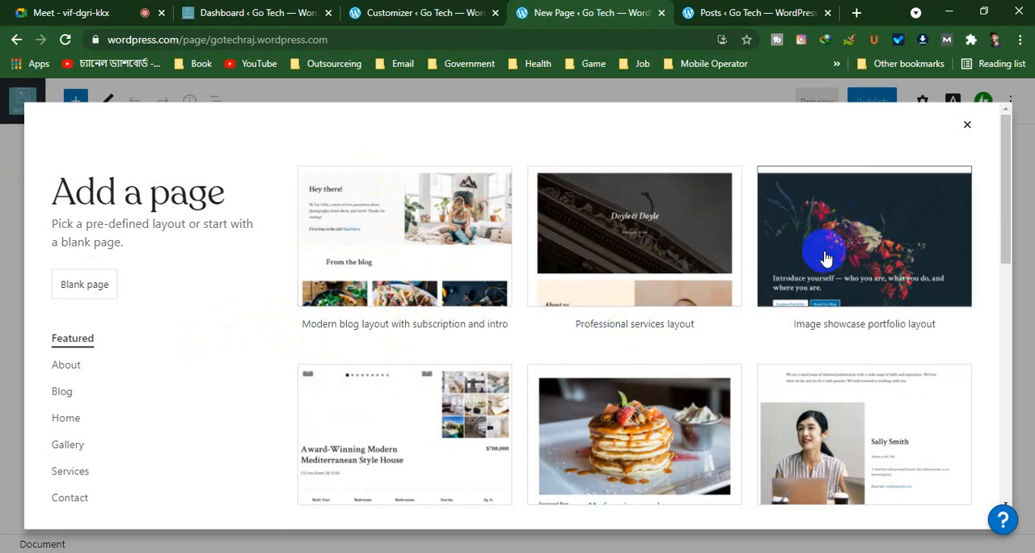
pyautogui.scroll(-1, 862, 273)
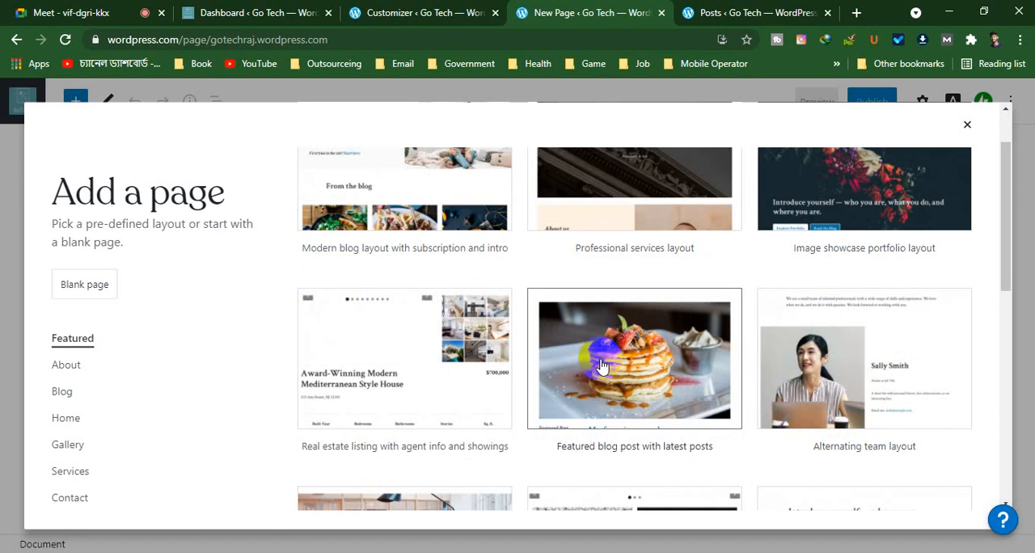
pyautogui.scroll(-10, 638, 234)
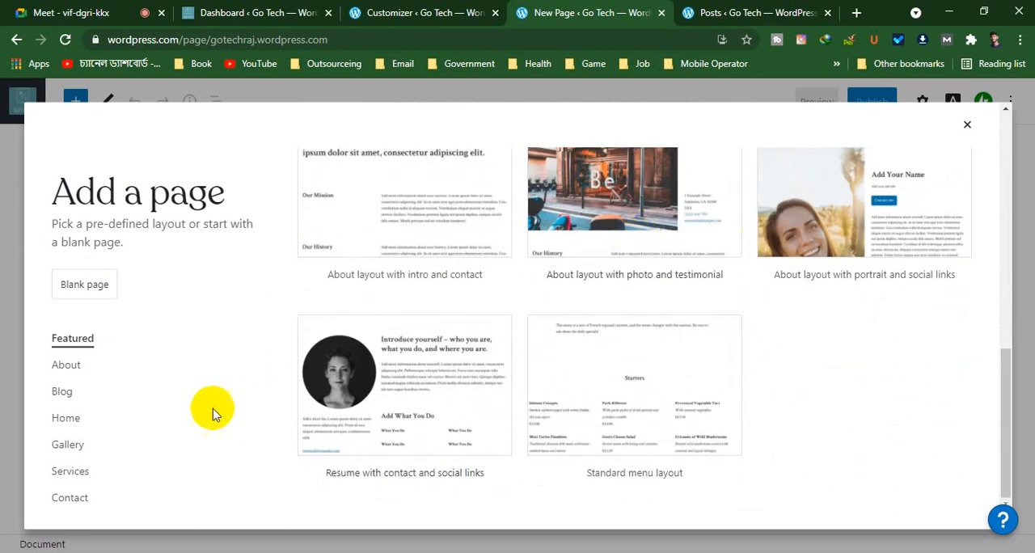
pyautogui.click(67, 364)
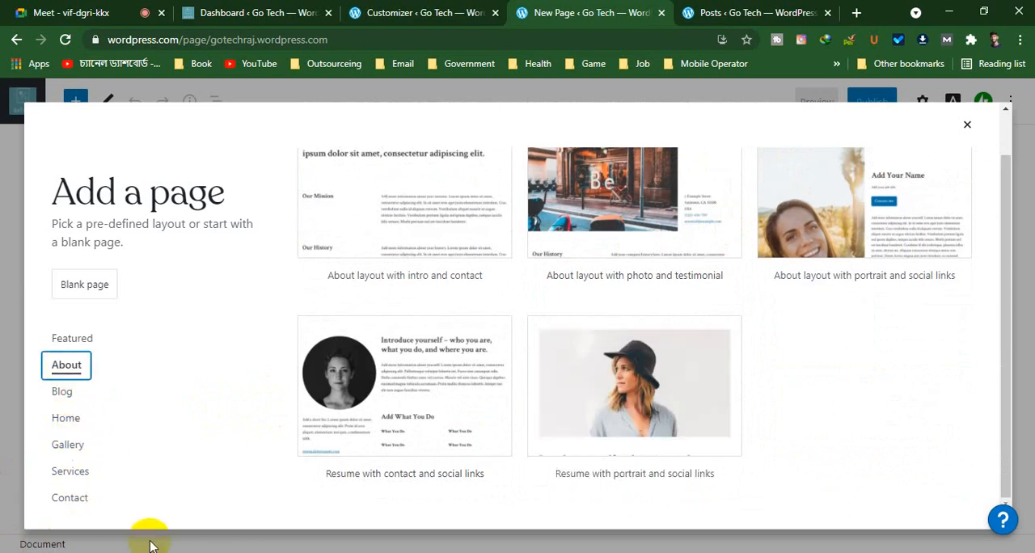
pyautogui.scroll(1, 761, 505)
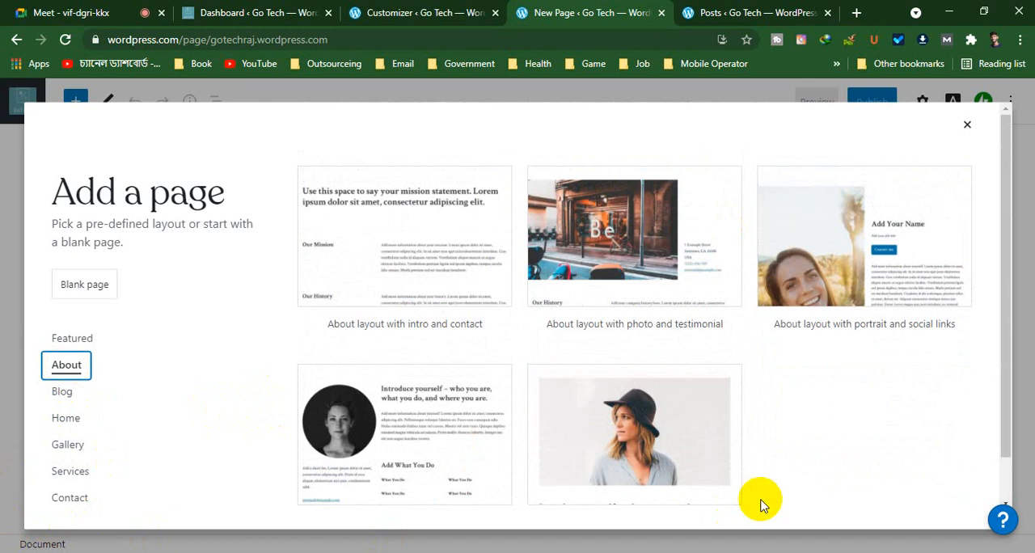
pyautogui.click(668, 258)
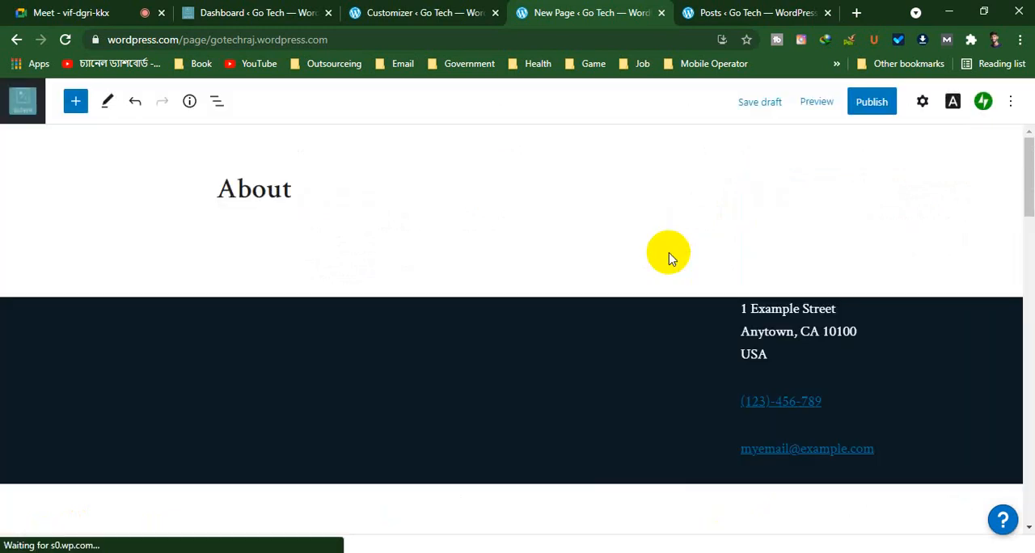
# Look through the new About page's storefront photo, contact, history and testimonial sections, selecting the photo's Media & Text block
pyautogui.scroll(-15, 493, 365)
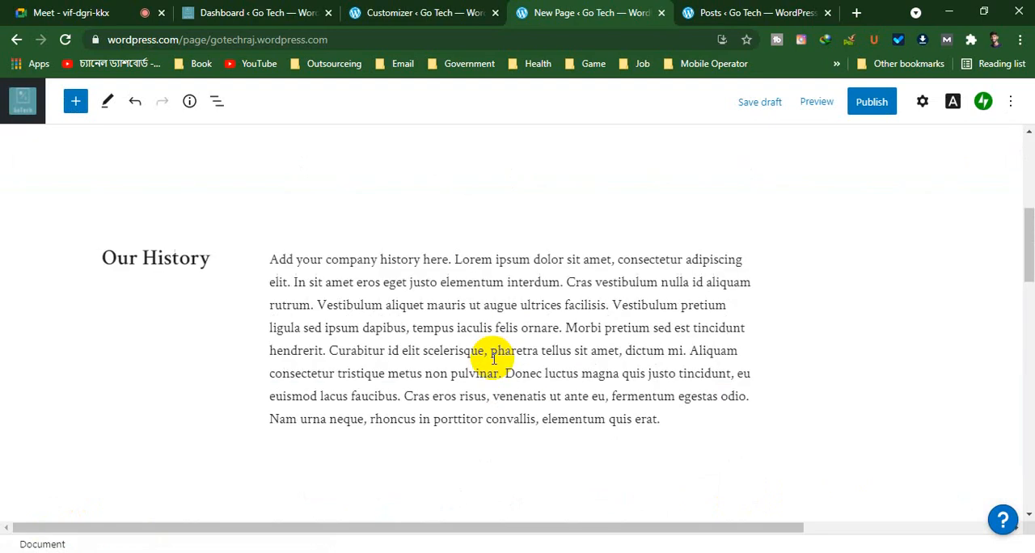
pyautogui.scroll(15, 494, 359)
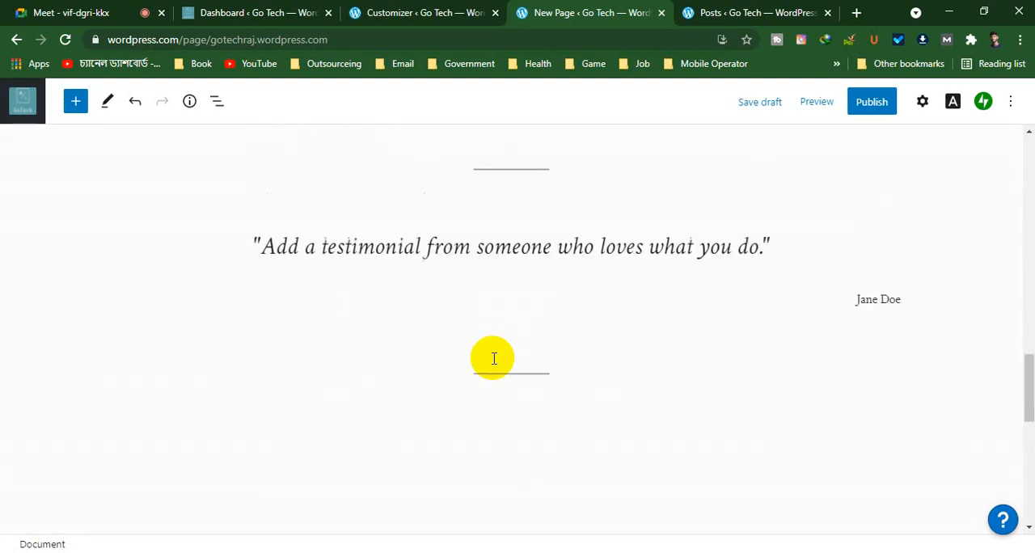
pyautogui.scroll(-5, 496, 365)
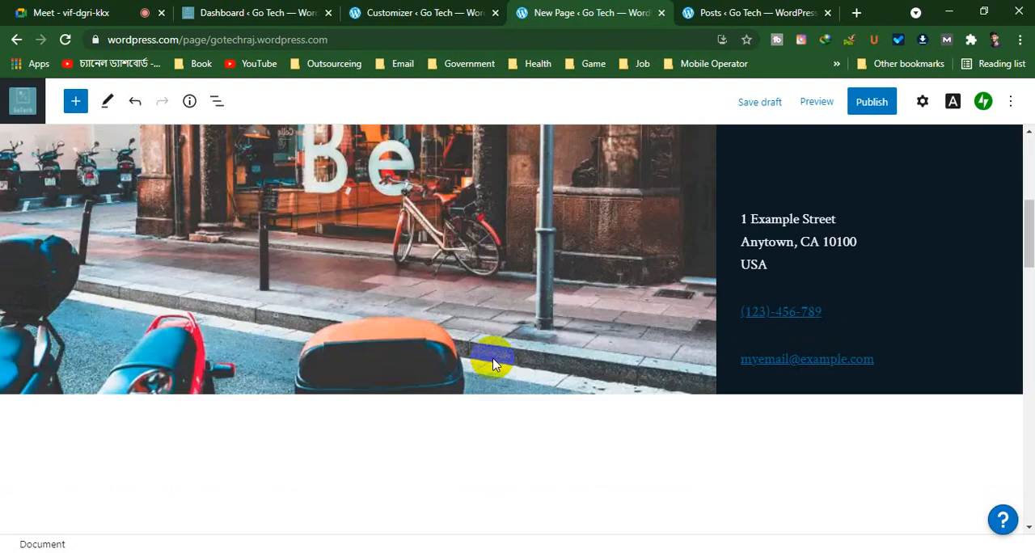
pyautogui.scroll(3, 493, 358)
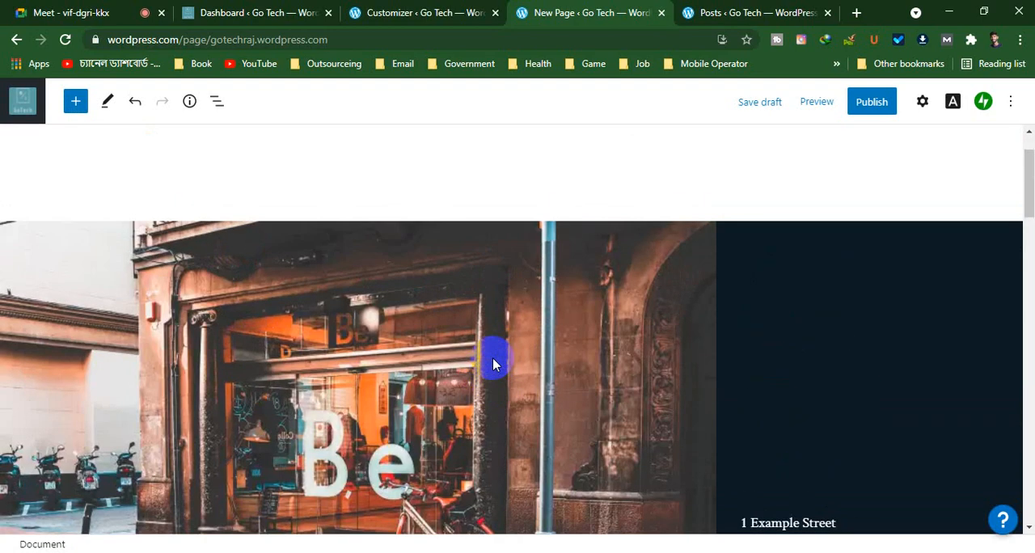
pyautogui.scroll(-3, 291, 271)
pyautogui.click(288, 262)
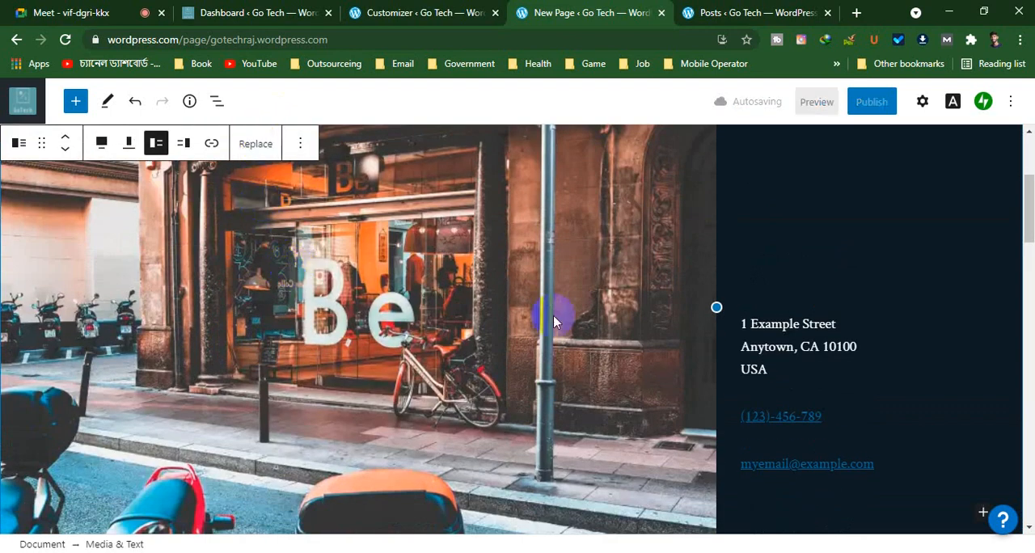
# Replace the placeholder paragraph beside the Our History heading with "no history available"
pyautogui.scroll(-5, 554, 321)
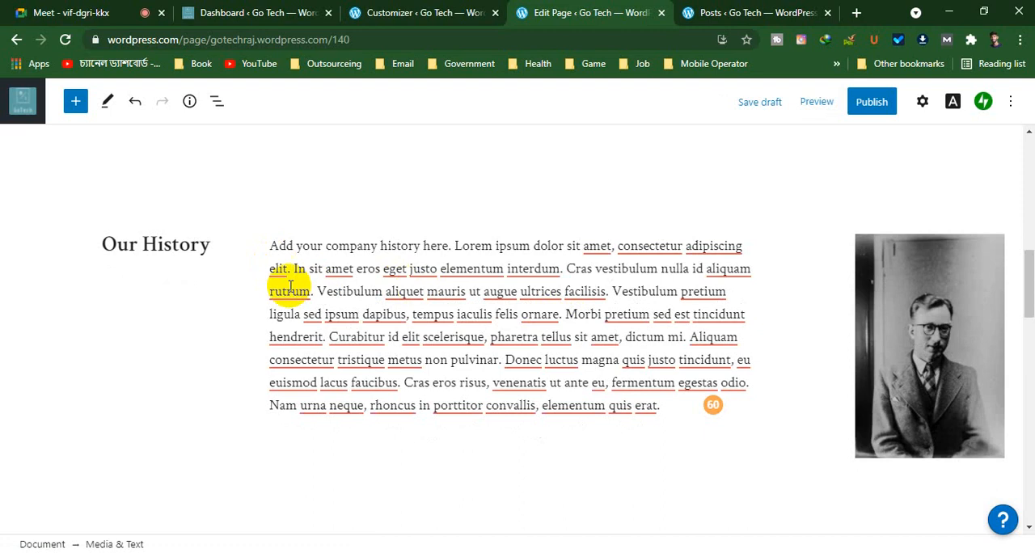
pyautogui.moveTo(273, 245); pyautogui.dragTo(671, 424)
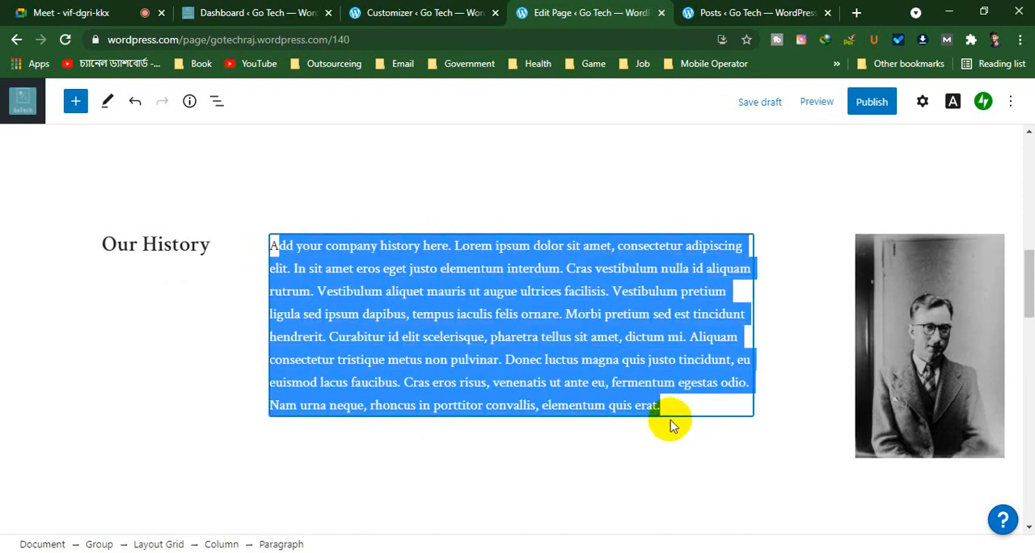
pyautogui.press('BackSpace')
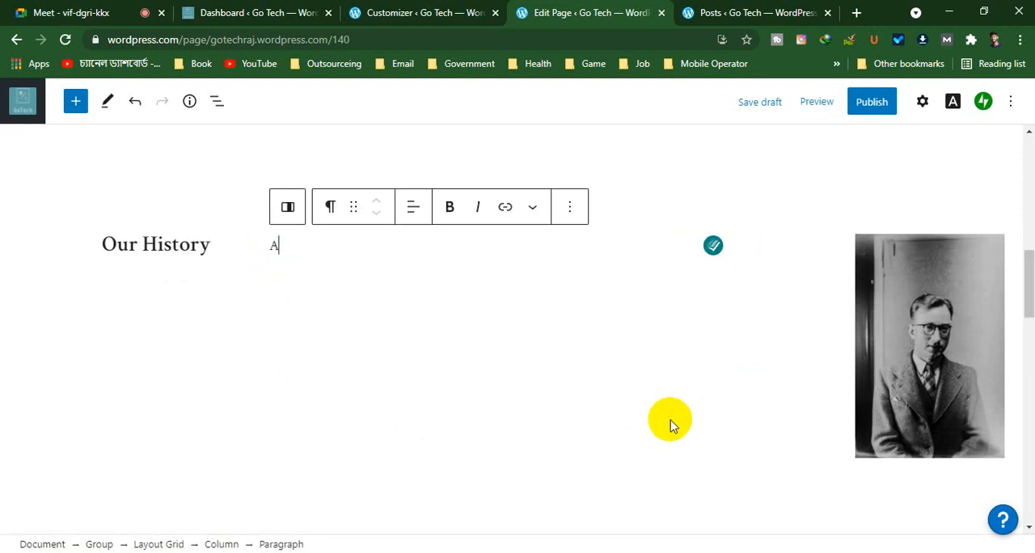
pyautogui.press('BackSpace')
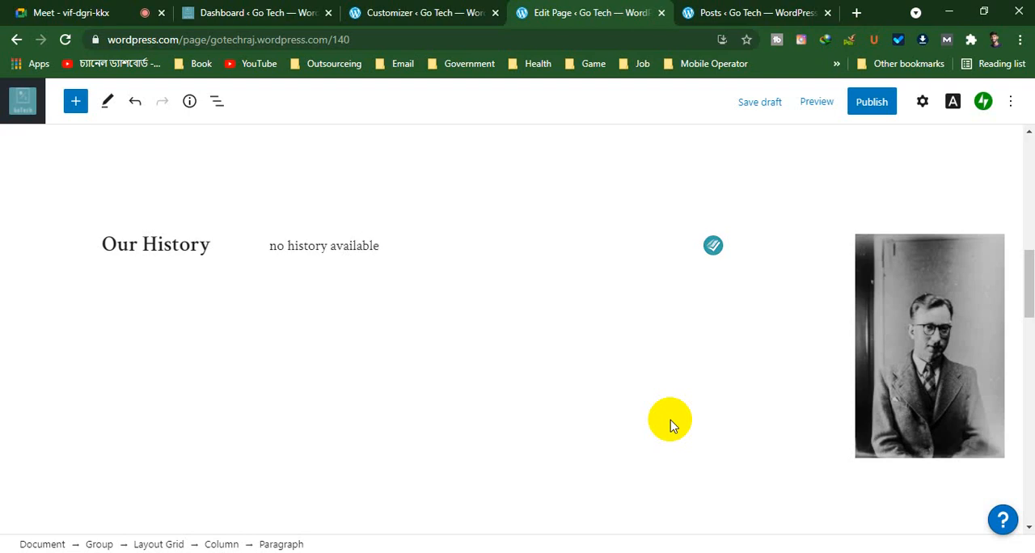
# Delete the spacer block between the Our History section and the testimonial, and check the spacing around it
pyautogui.scroll(-5, 719, 298)
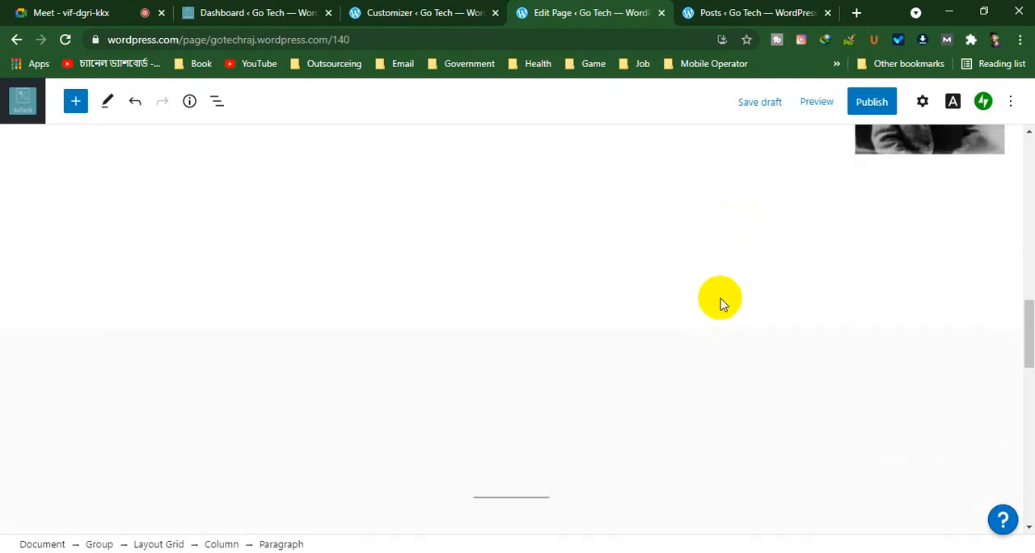
pyautogui.scroll(3, 709, 319)
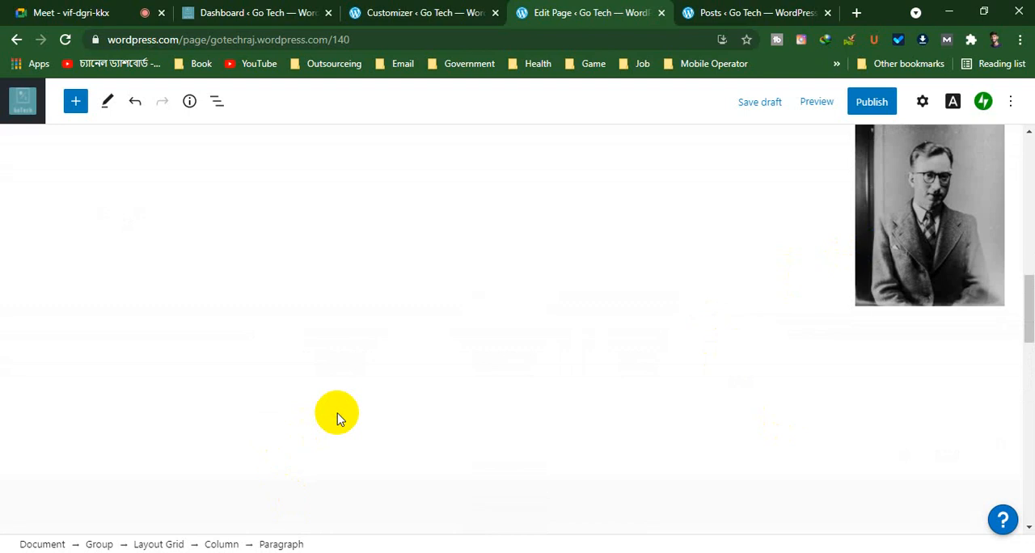
pyautogui.click(407, 380)
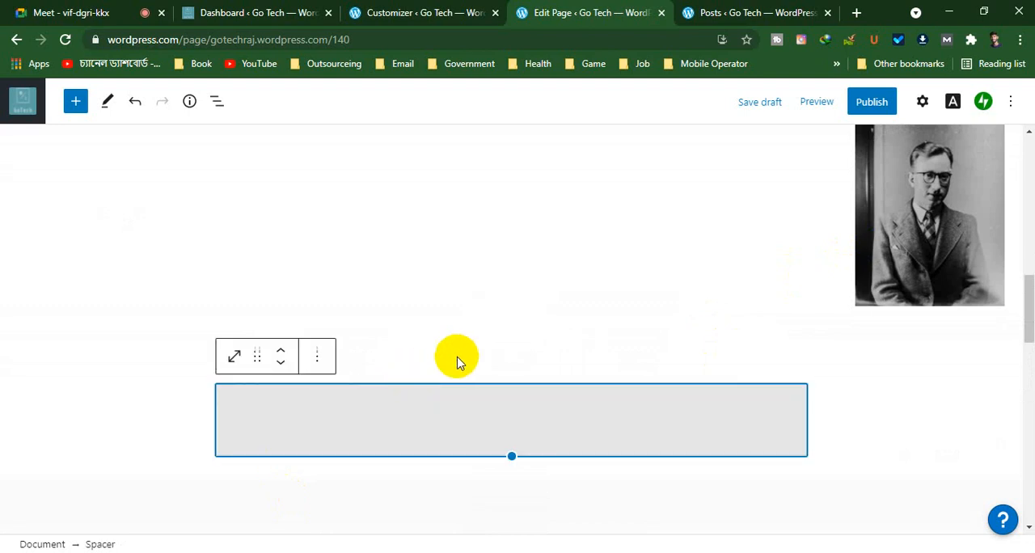
pyautogui.scroll(2, 514, 372)
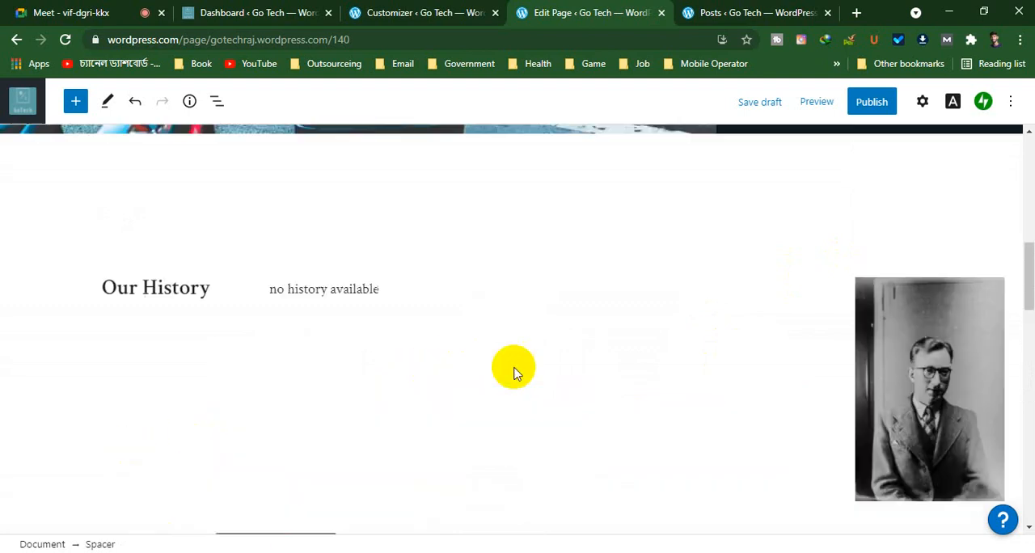
pyautogui.scroll(-1, 513, 369)
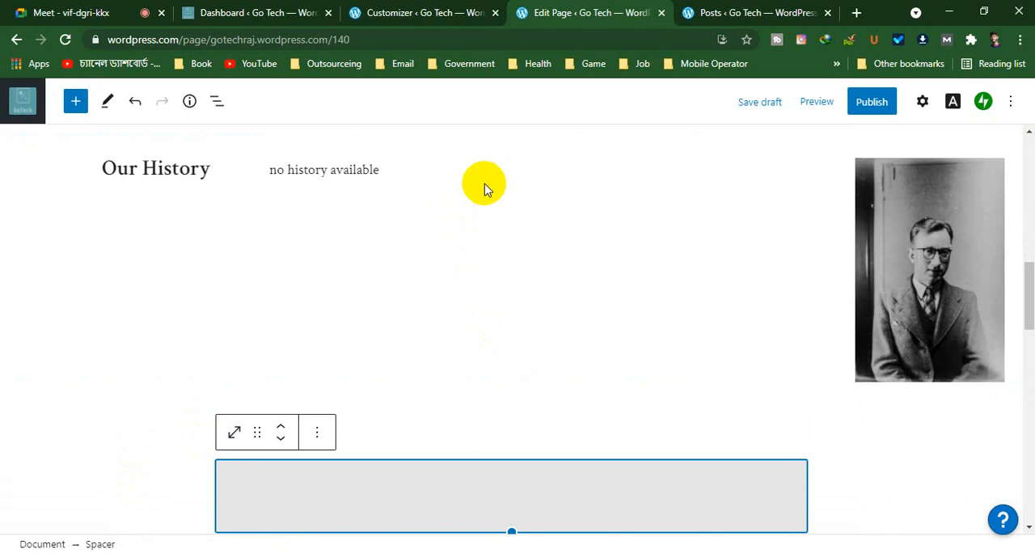
pyautogui.scroll(-3, 676, 486)
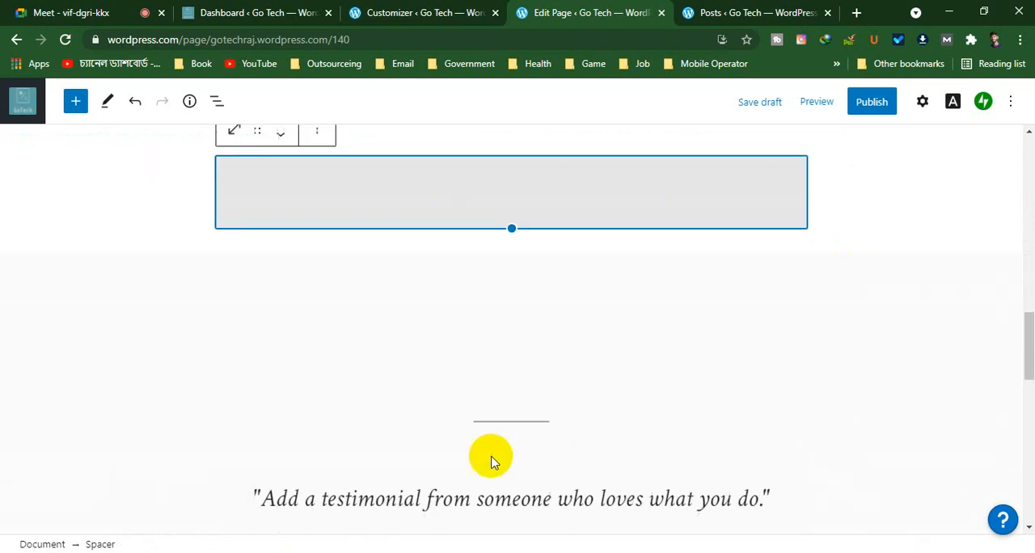
pyautogui.press('Delete')
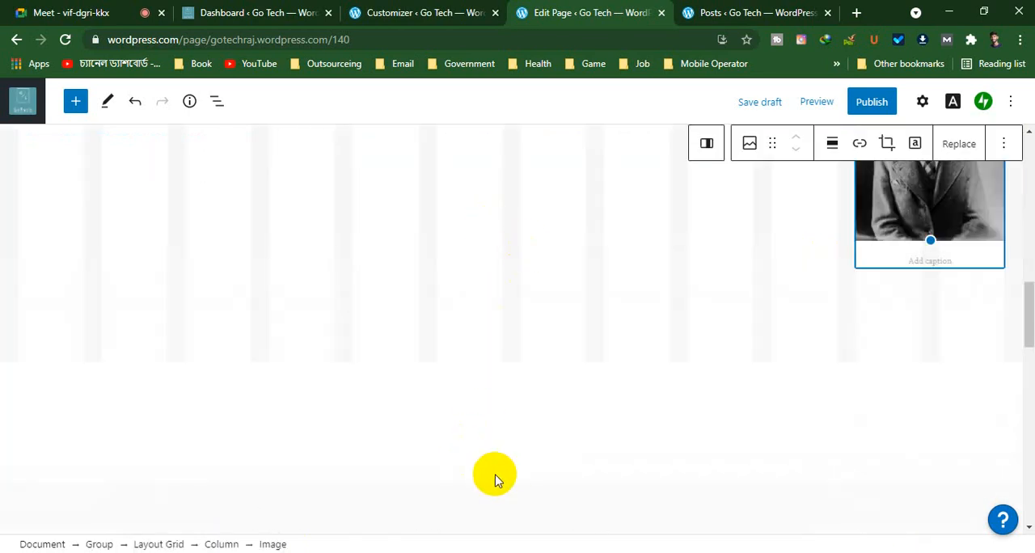
pyautogui.scroll(10, 496, 480)
pyautogui.scroll(-9, 496, 480)
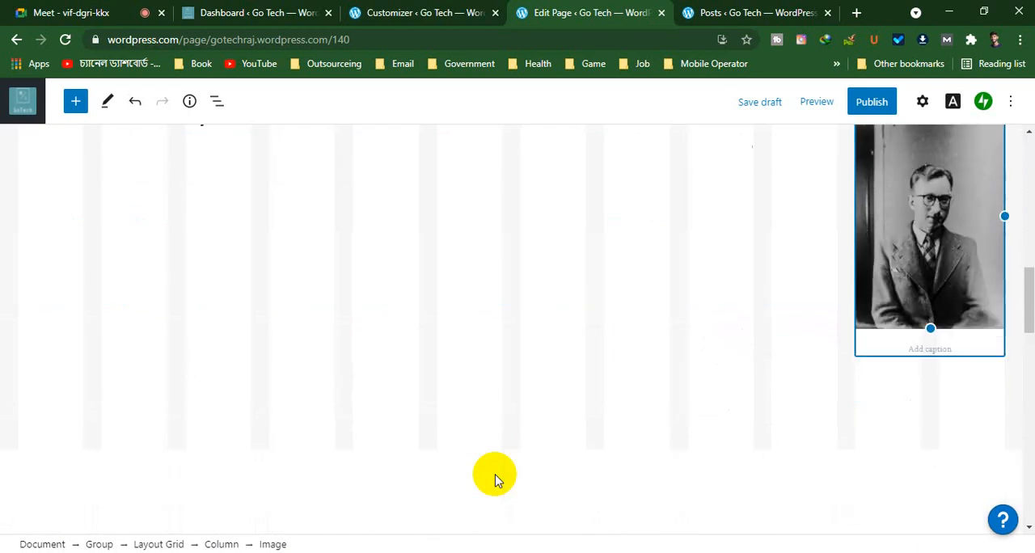
pyautogui.scroll(-2, 496, 480)
pyautogui.scroll(3, 494, 474)
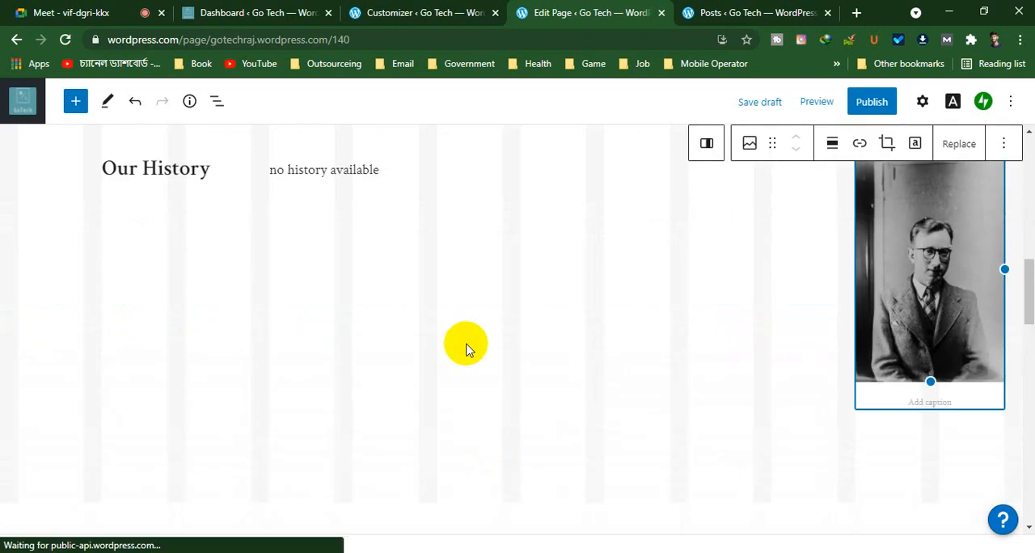
# Delete the remaining spacer block below the Our History section
pyautogui.click(466, 348)
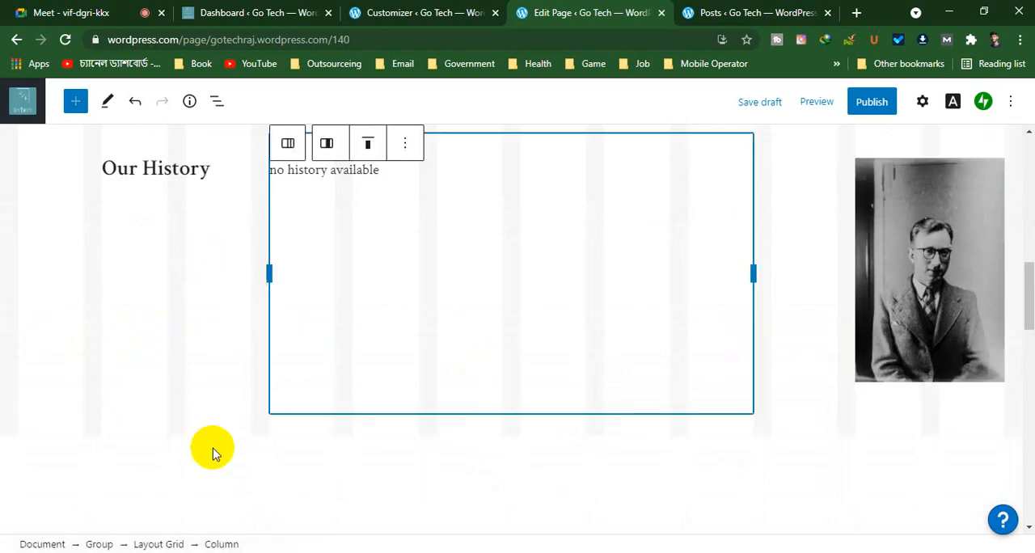
pyautogui.scroll(-1, 299, 368)
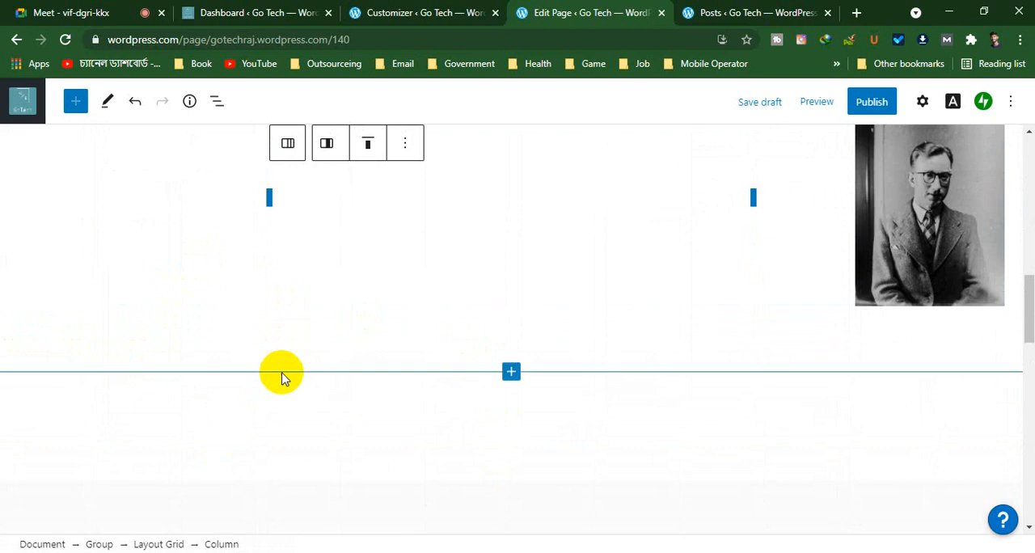
pyautogui.click(282, 378)
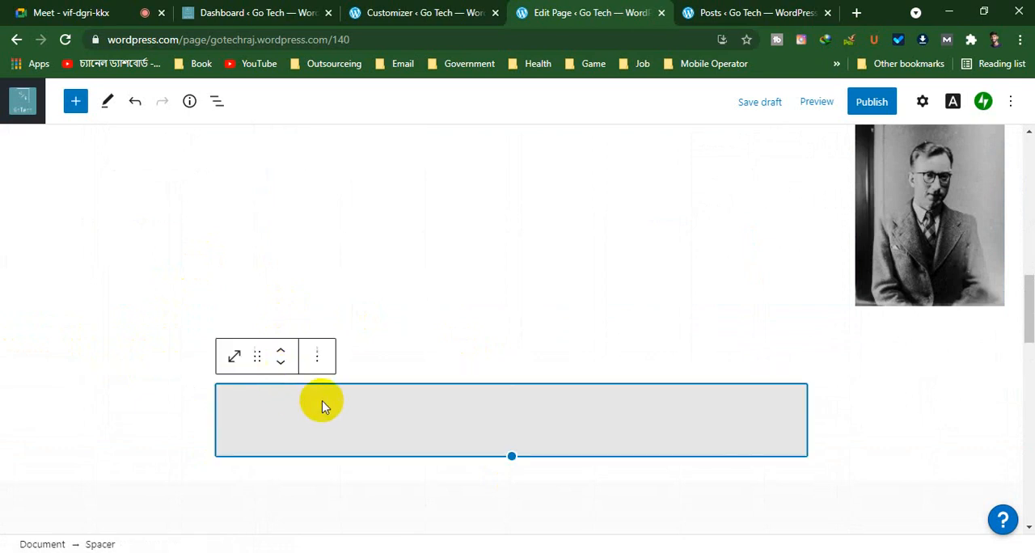
pyautogui.press('Delete')
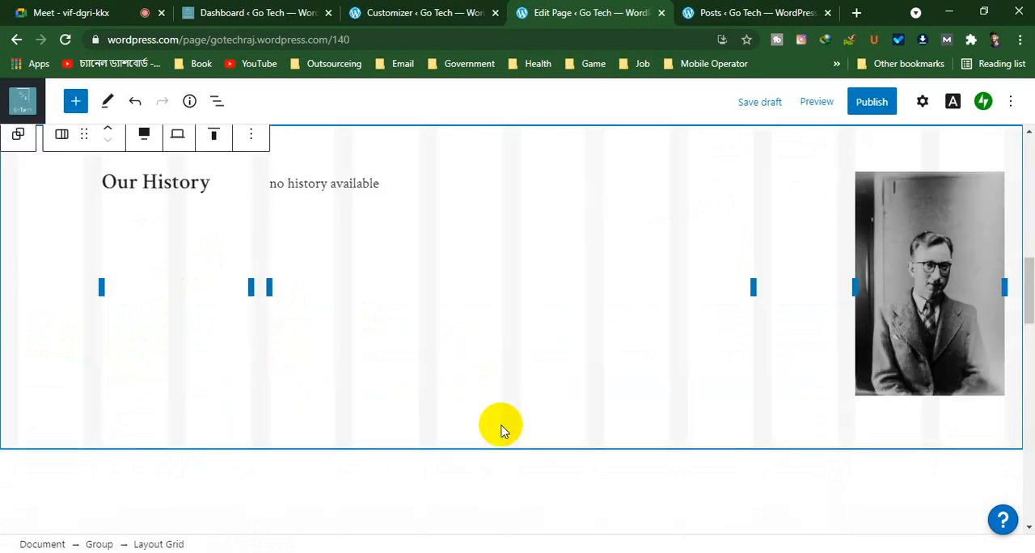
pyautogui.click(433, 467)
# Open the full block library for the Our History group and browse its categories from Text down to the form blocks
pyautogui.scroll(-5, 340, 472)
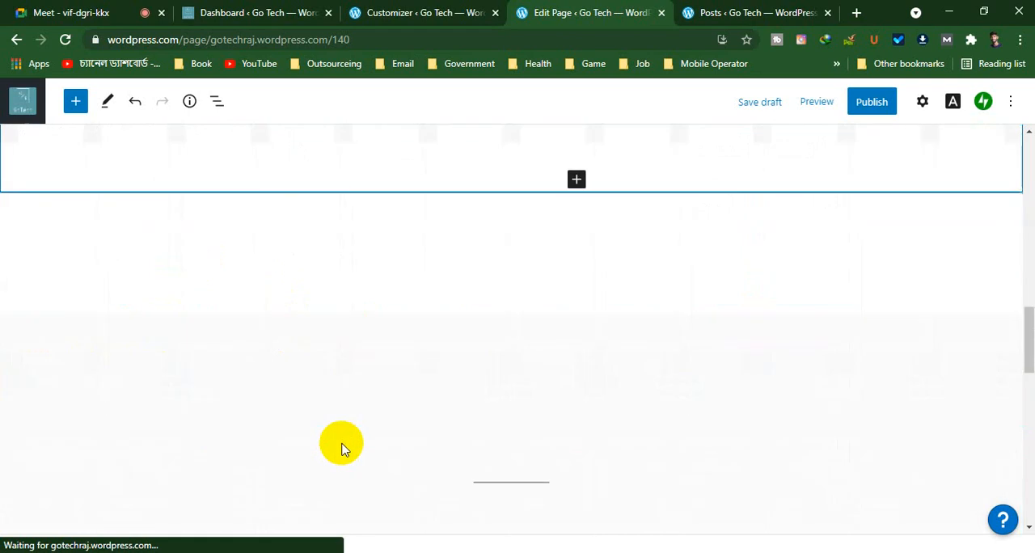
pyautogui.click(574, 181)
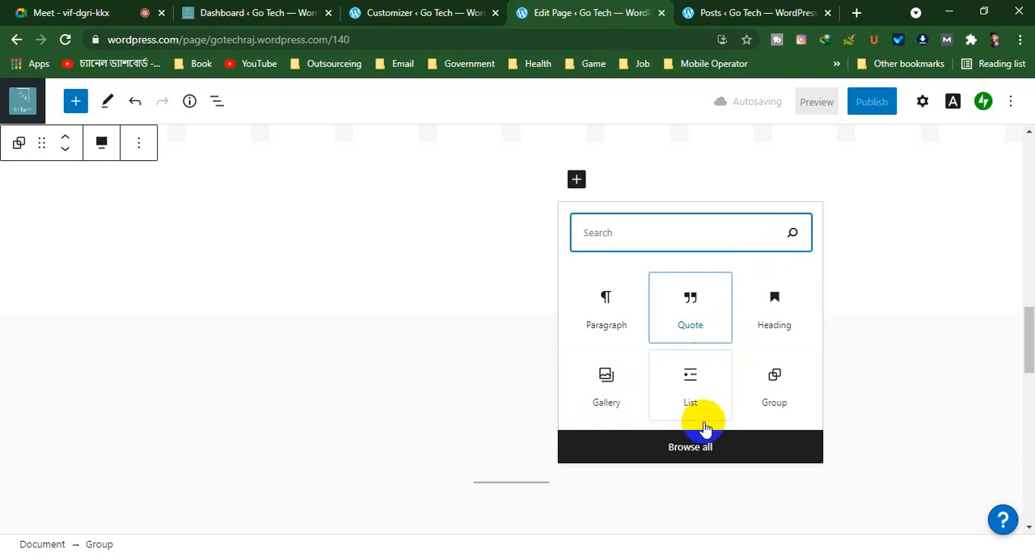
pyautogui.click(691, 451)
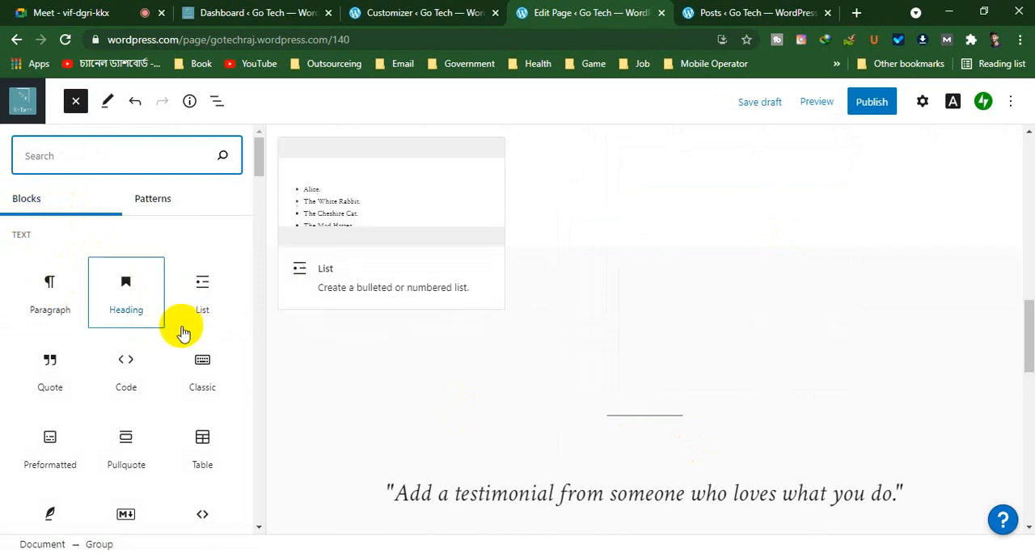
pyautogui.scroll(-5, 183, 339)
pyautogui.scroll(-2, 180, 331)
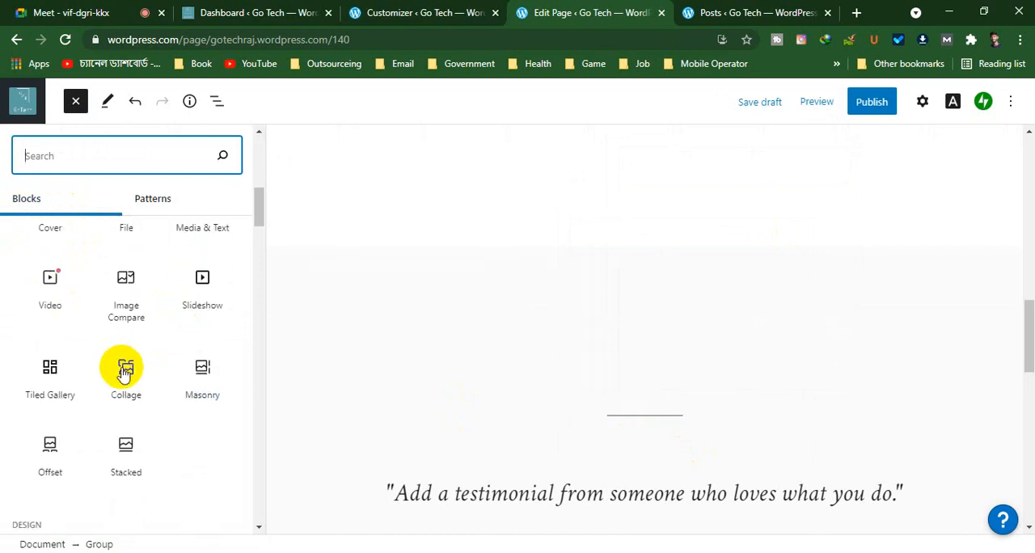
pyautogui.scroll(-8, 124, 373)
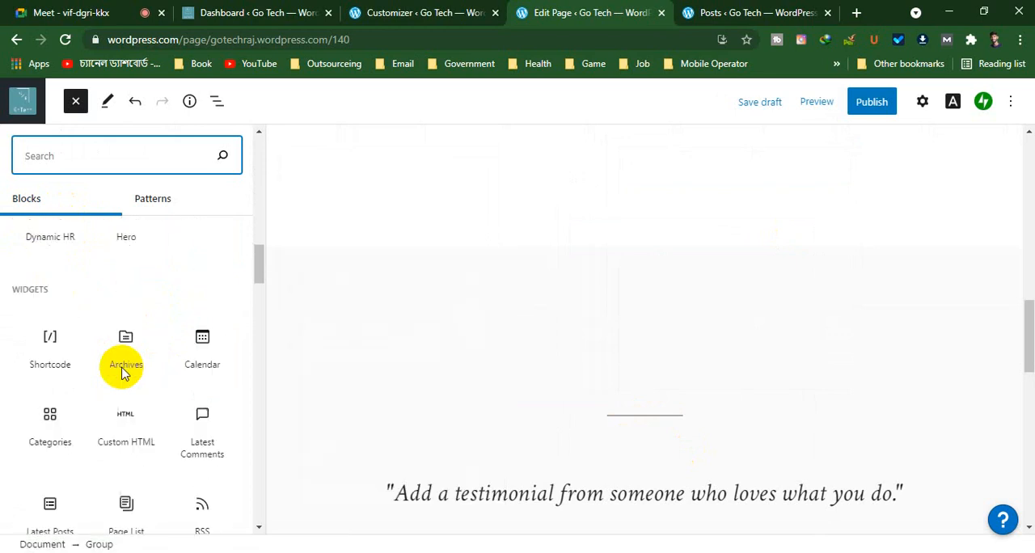
pyautogui.scroll(-10, 123, 374)
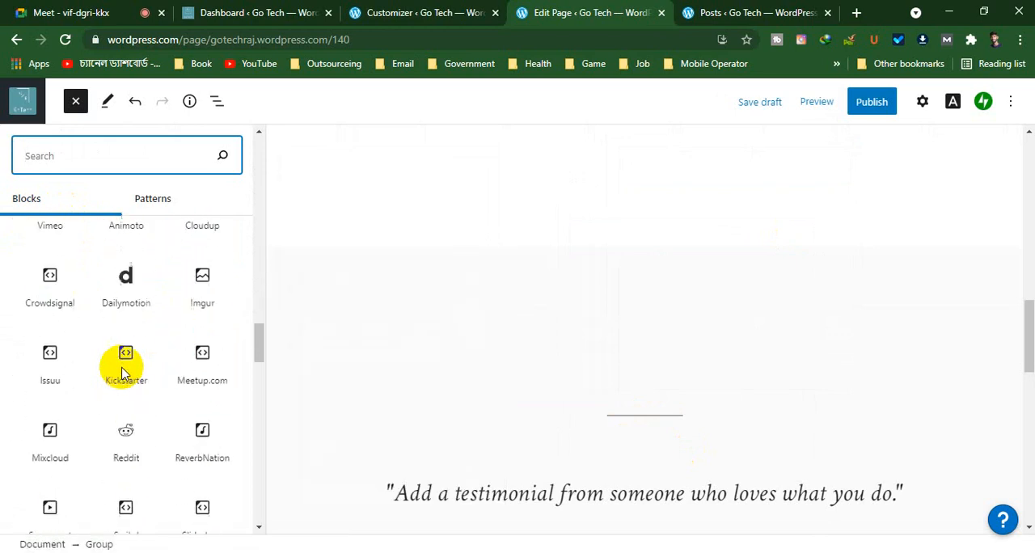
pyautogui.scroll(-10, 124, 374)
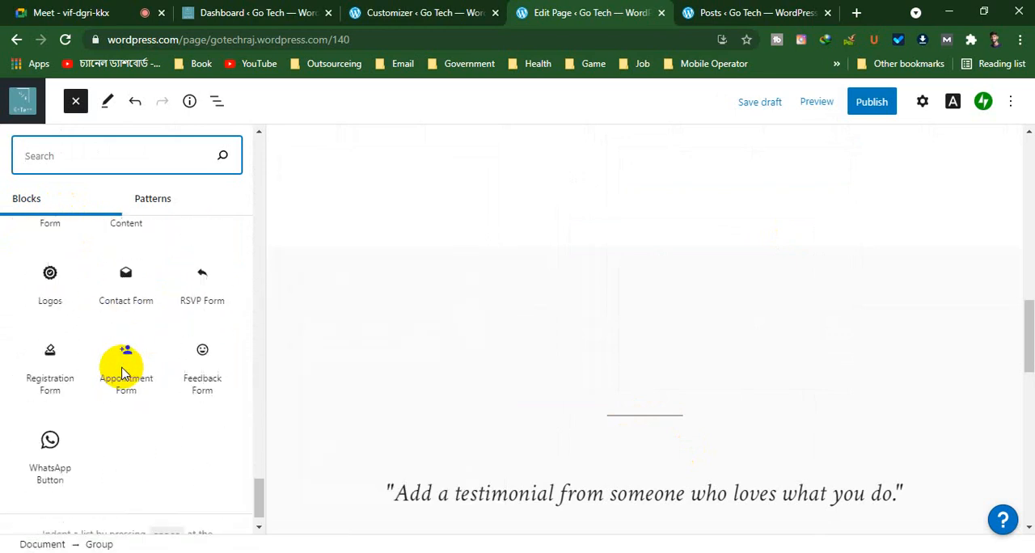
# Look through the Embeds and Widgets blocks, including Vimeo, SoundCloud, YouTube, Blog Posts, Latest Posts, Social Icons and Categories
pyautogui.scroll(10, 123, 373)
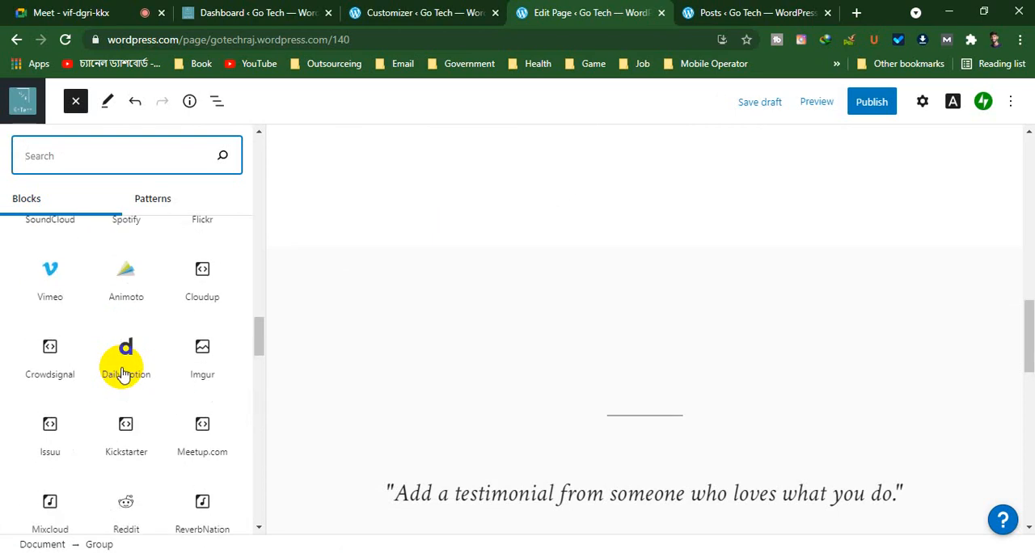
pyautogui.moveTo(122, 371)
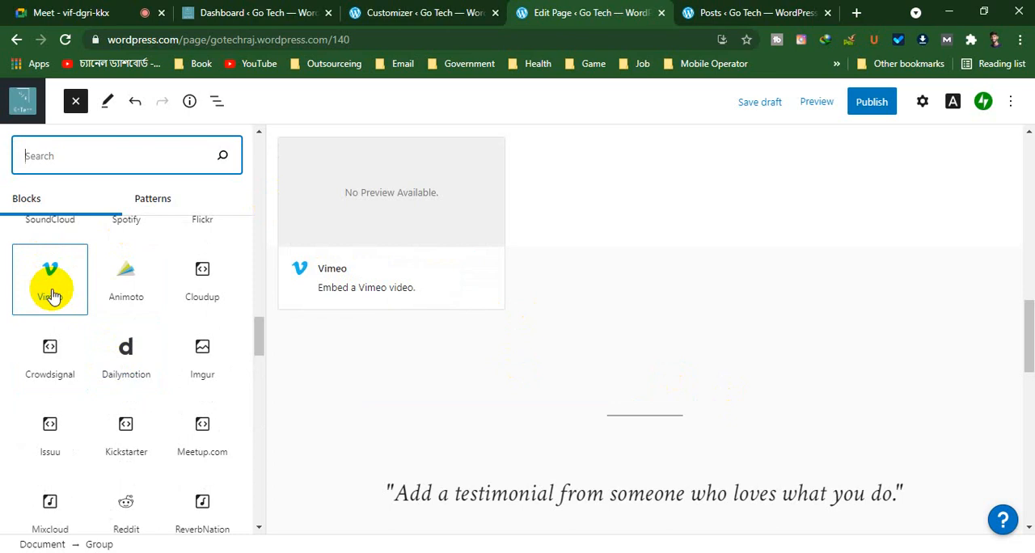
pyautogui.scroll(2, 50, 291)
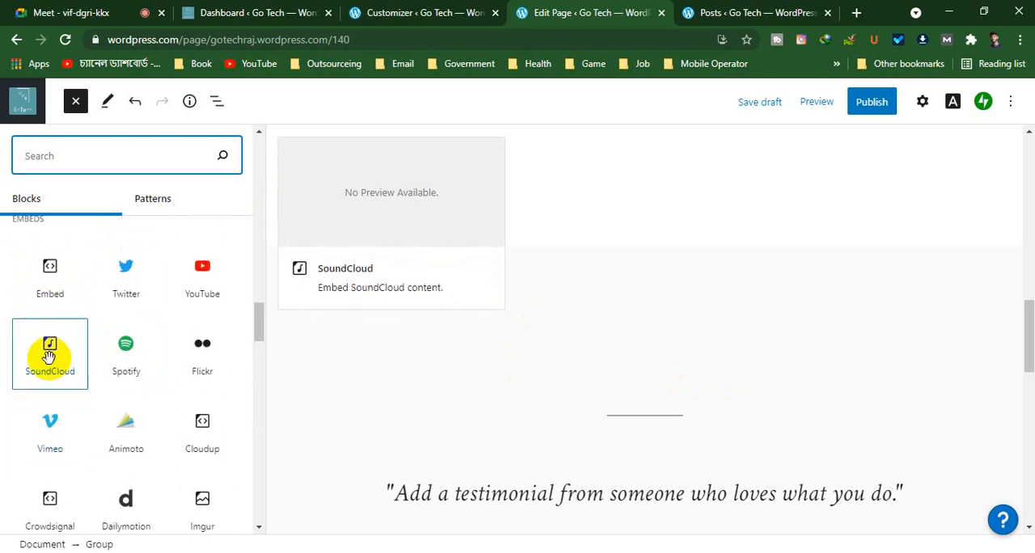
pyautogui.scroll(1, 50, 356)
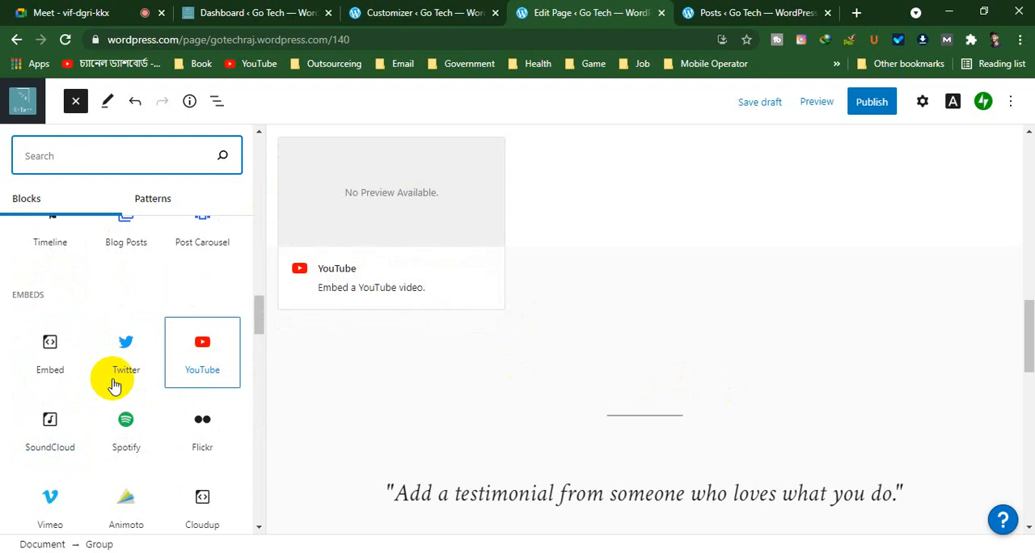
pyautogui.scroll(2, 76, 379)
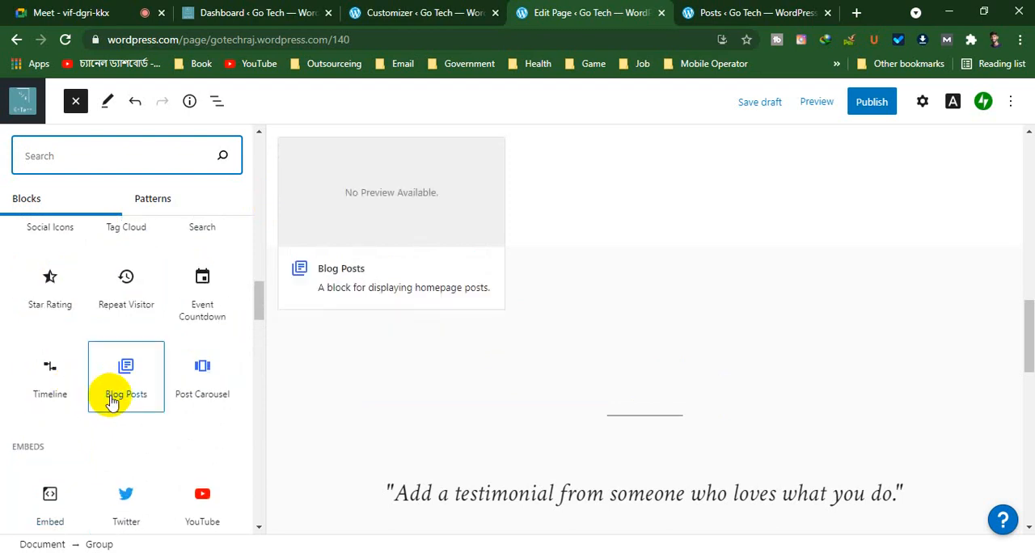
pyautogui.scroll(2, 106, 394)
pyautogui.scroll(1, 63, 387)
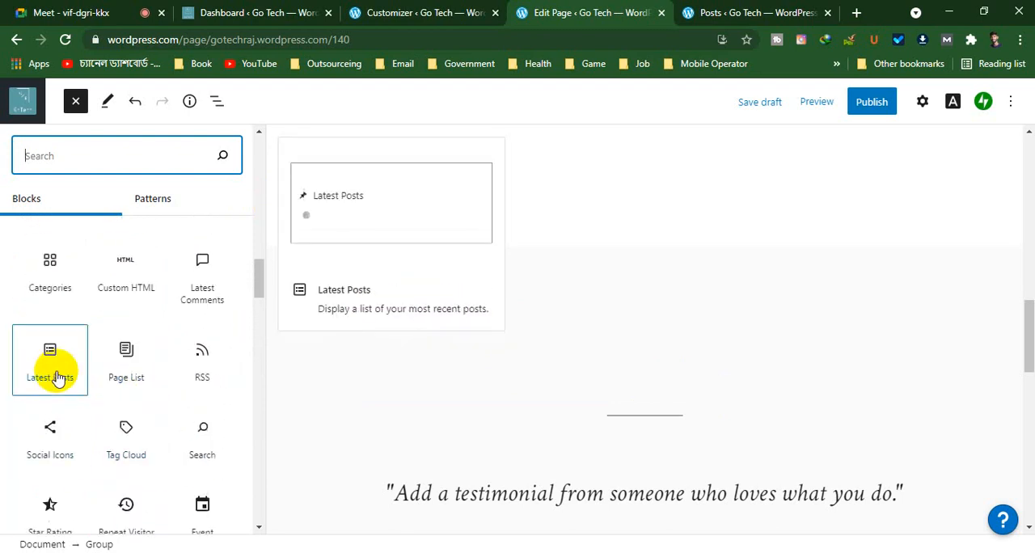
pyautogui.click(58, 378)
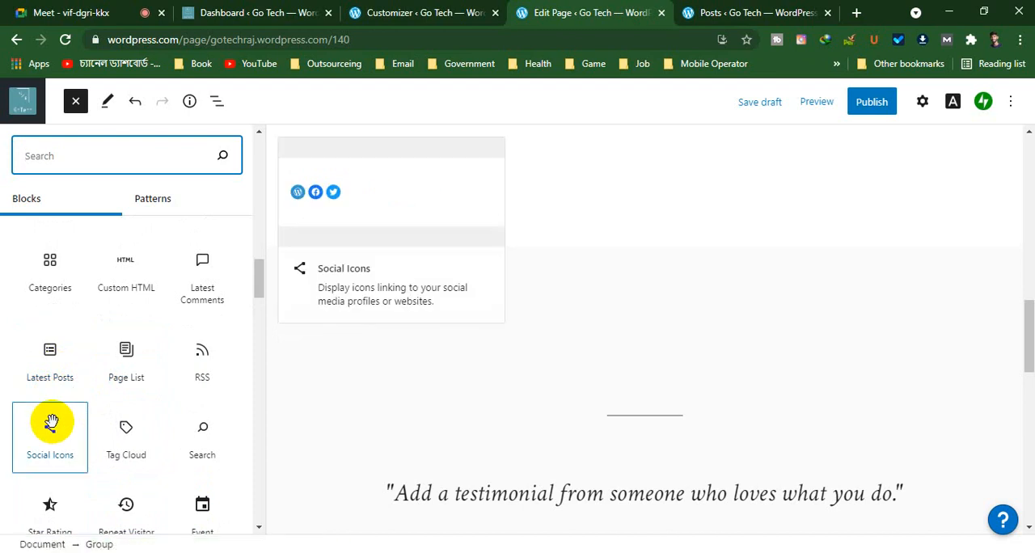
pyautogui.scroll(2, 51, 421)
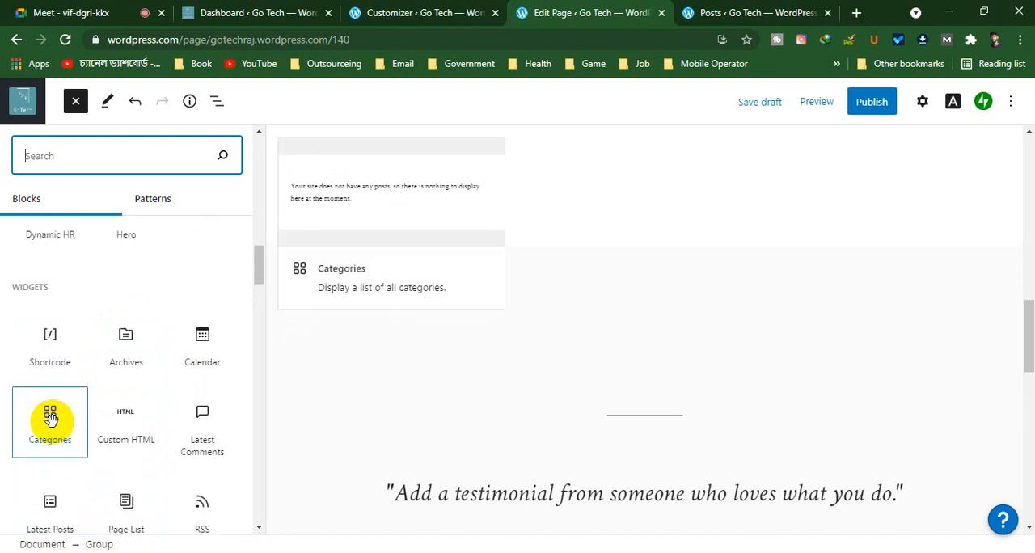
# Insert a Calendar block into the Our History group and move it below the history text and portrait
pyautogui.click(206, 341)
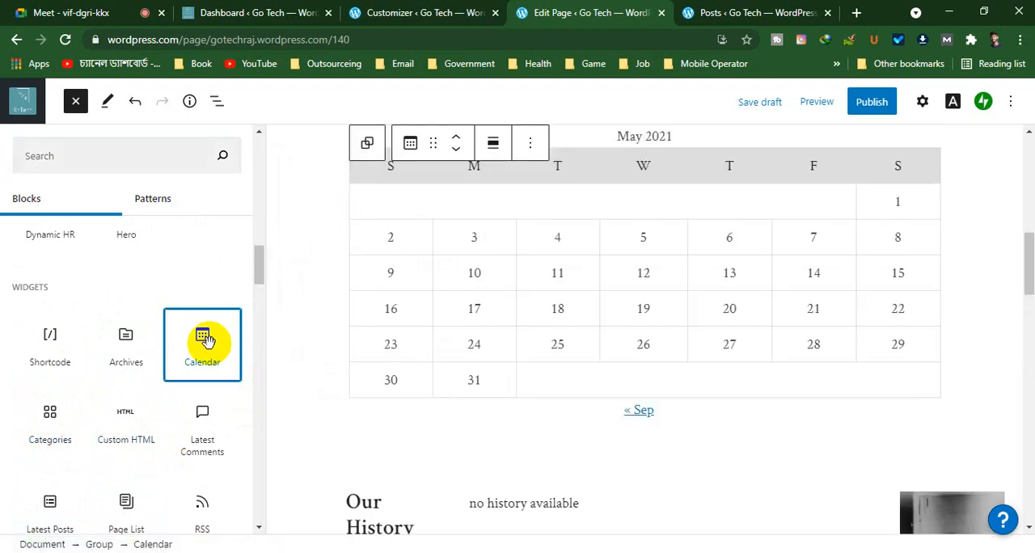
pyautogui.scroll(2, 808, 348)
pyautogui.scroll(-4, 435, 393)
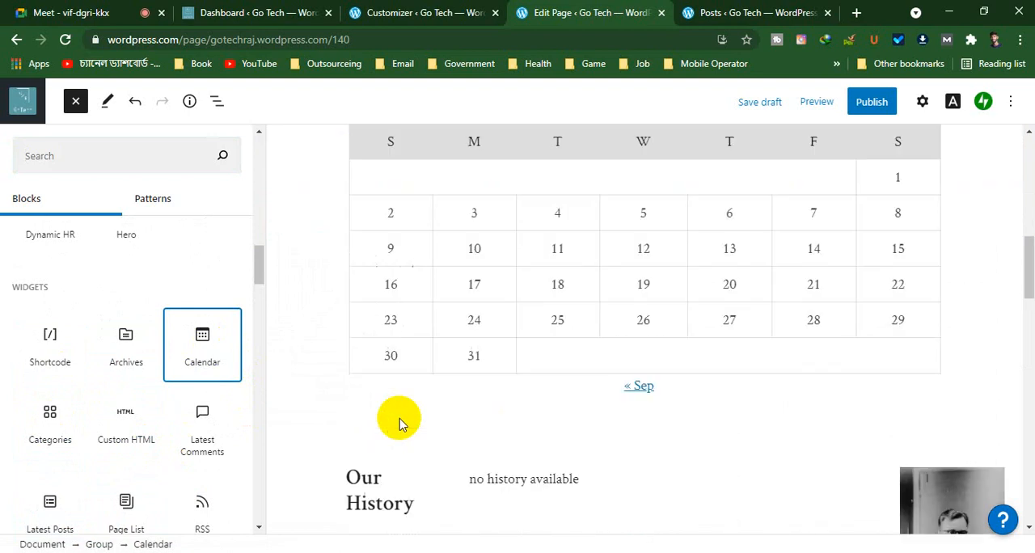
pyautogui.click(456, 148)
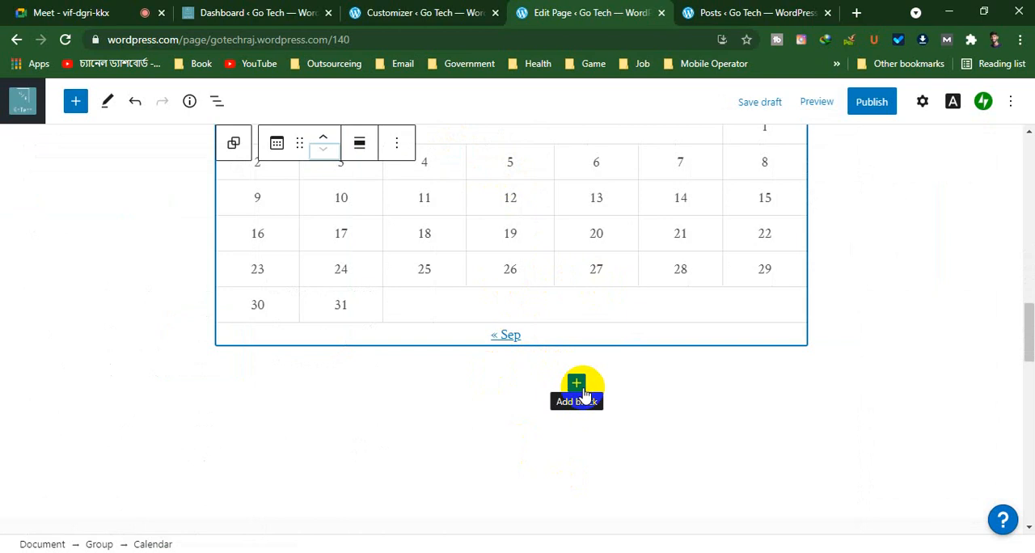
# Examine the Calendar block's advanced CSS class setting and the page's status and permalink settings, then close the settings
pyautogui.click(396, 144)
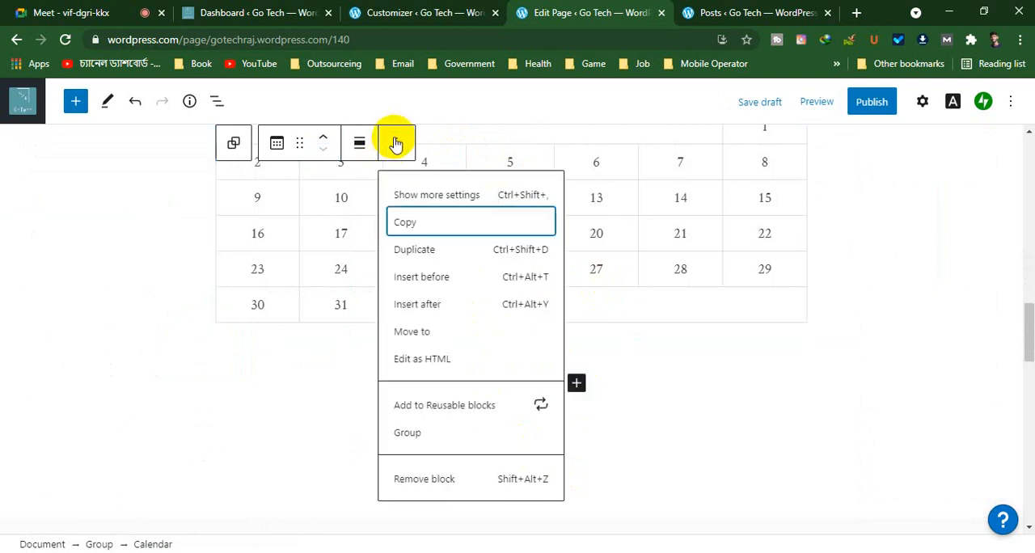
pyautogui.click(411, 198)
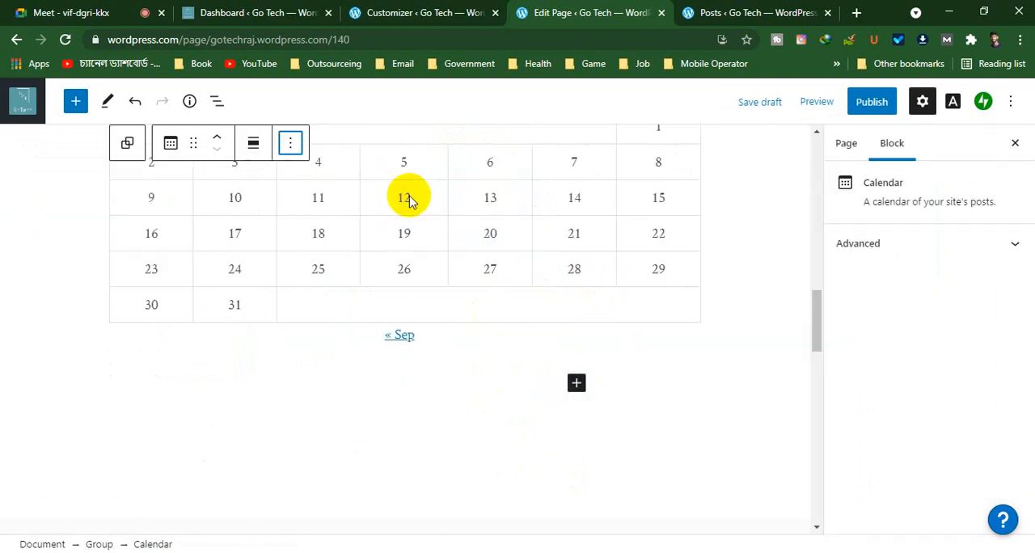
pyautogui.click(845, 152)
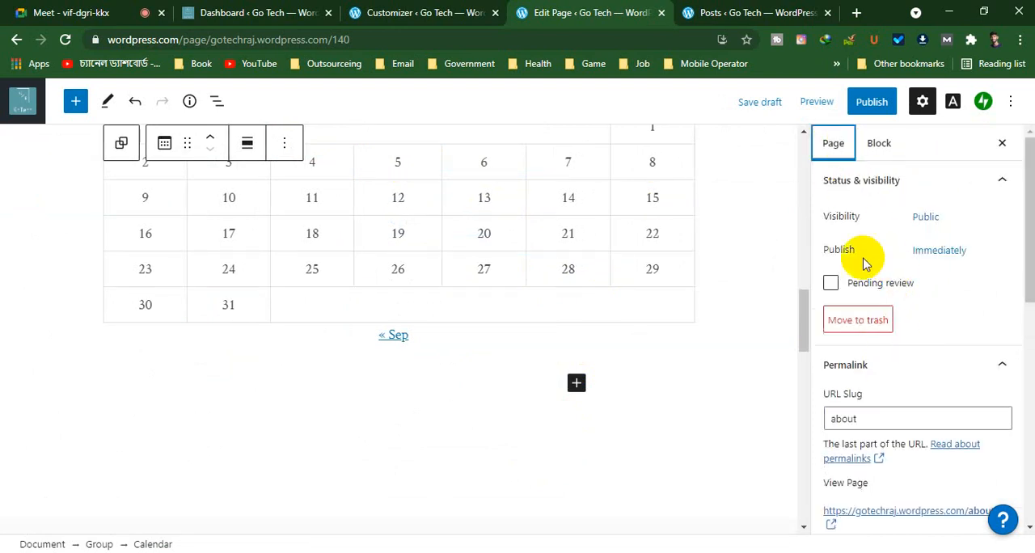
pyautogui.scroll(-5, 873, 259)
pyautogui.scroll(5, 874, 291)
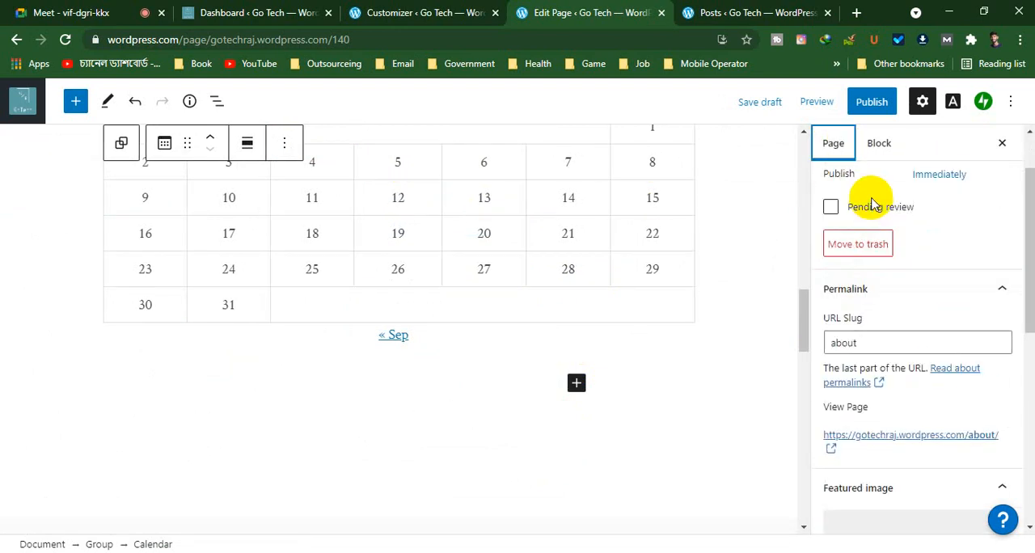
pyautogui.click(893, 143)
pyautogui.click(886, 257)
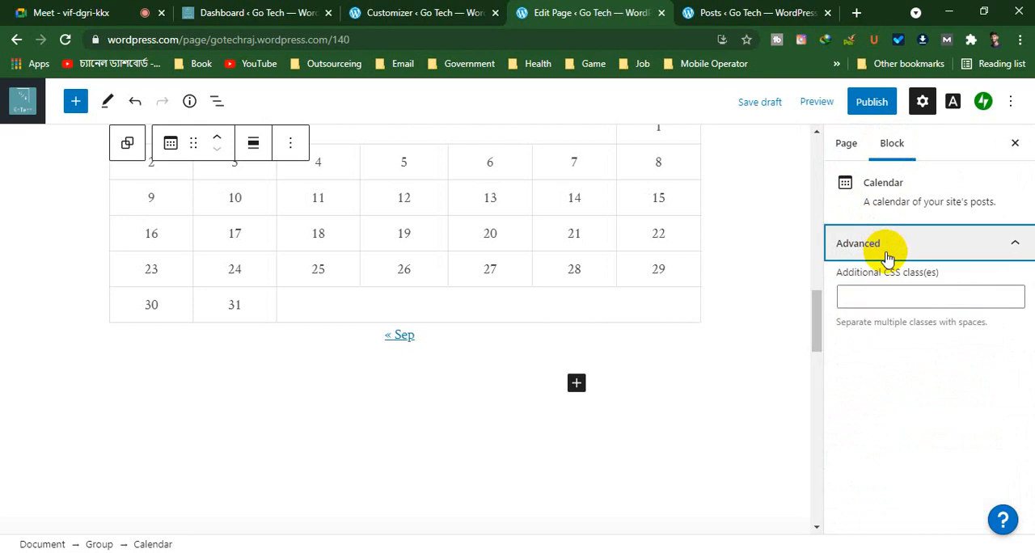
pyautogui.click(878, 299)
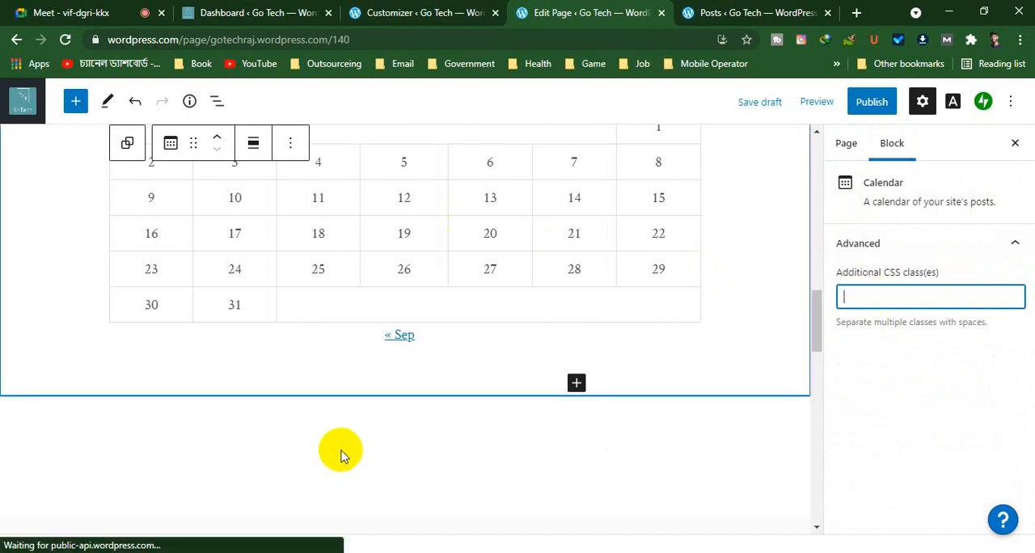
pyautogui.scroll(2, 339, 451)
pyautogui.scroll(-2, 453, 340)
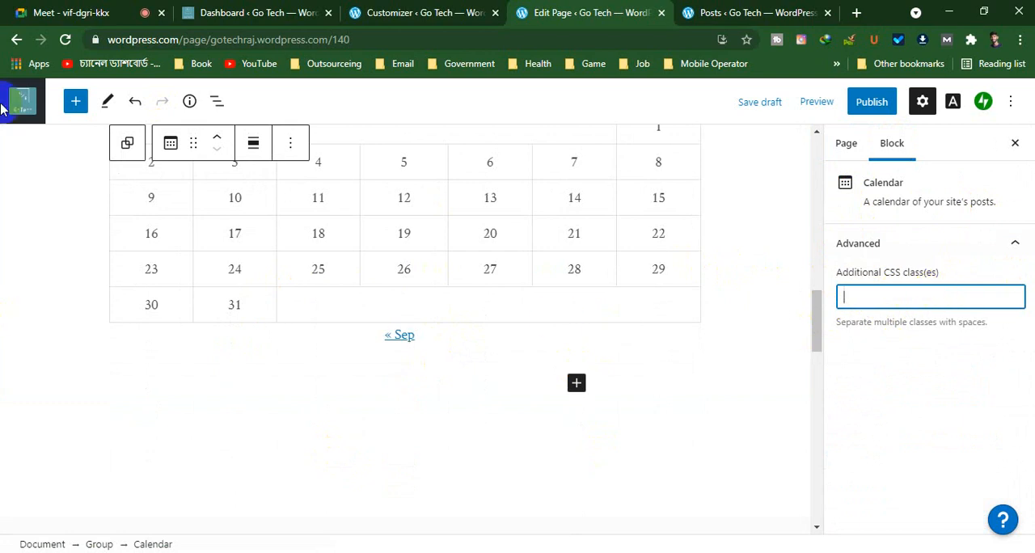
pyautogui.click(1014, 143)
# Check the finished About page, publish it with public visibility, and view the live page
pyautogui.scroll(1, 305, 323)
pyautogui.scroll(10, 305, 323)
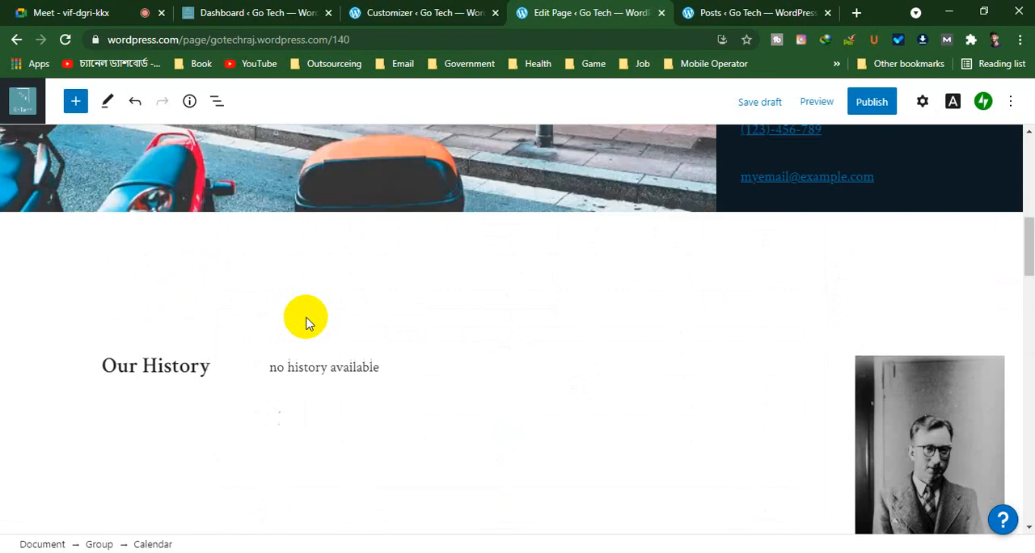
pyautogui.scroll(-15, 305, 323)
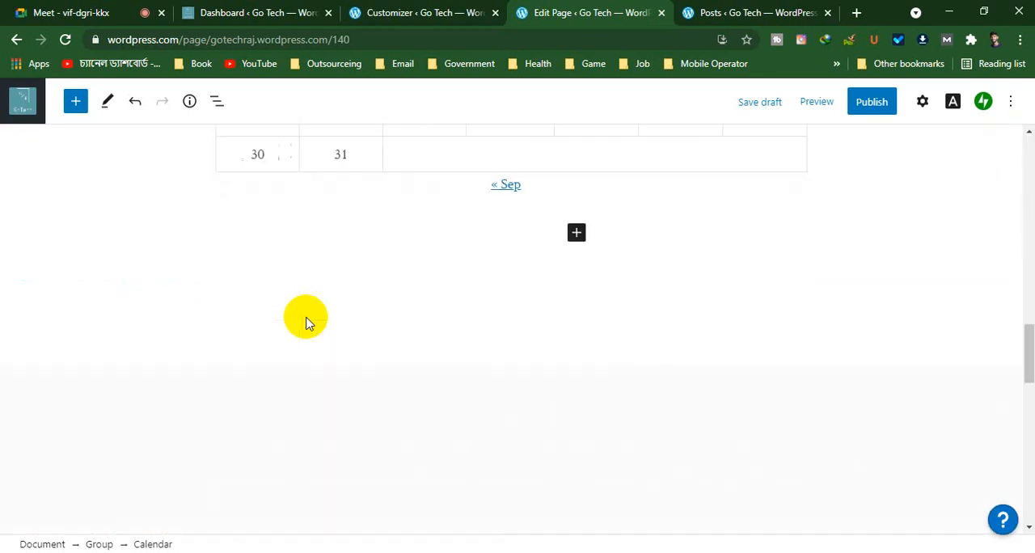
pyautogui.click(873, 105)
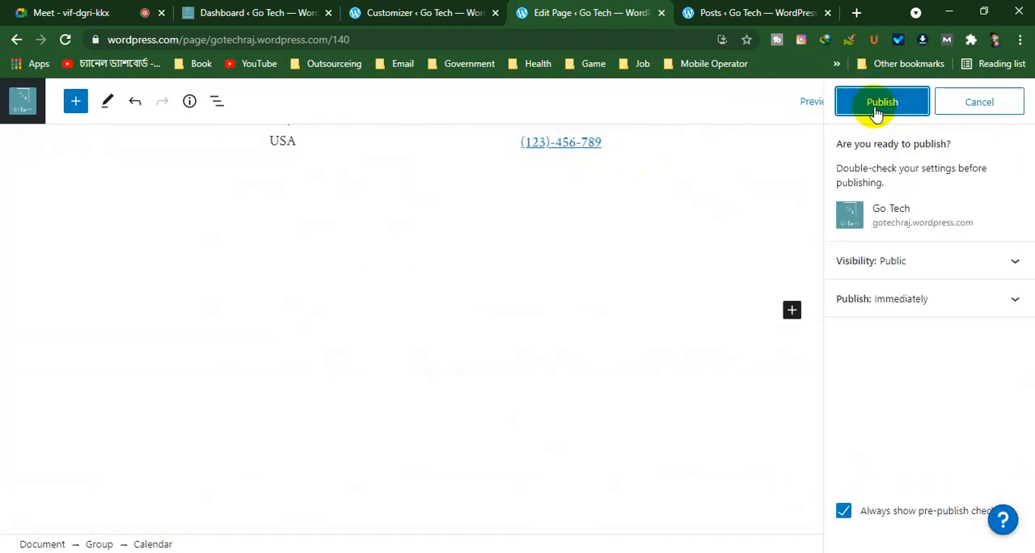
pyautogui.click(876, 110)
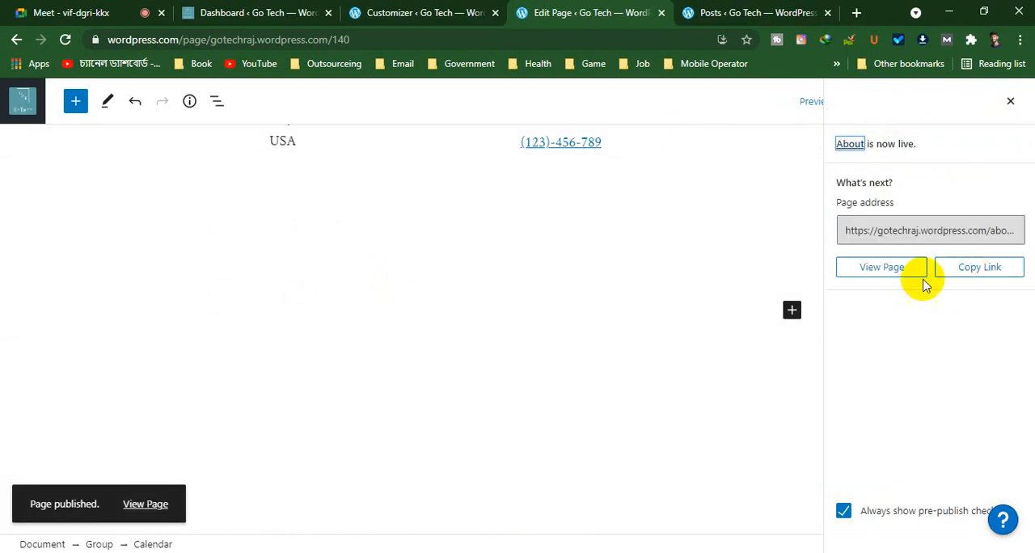
pyautogui.click(877, 270)
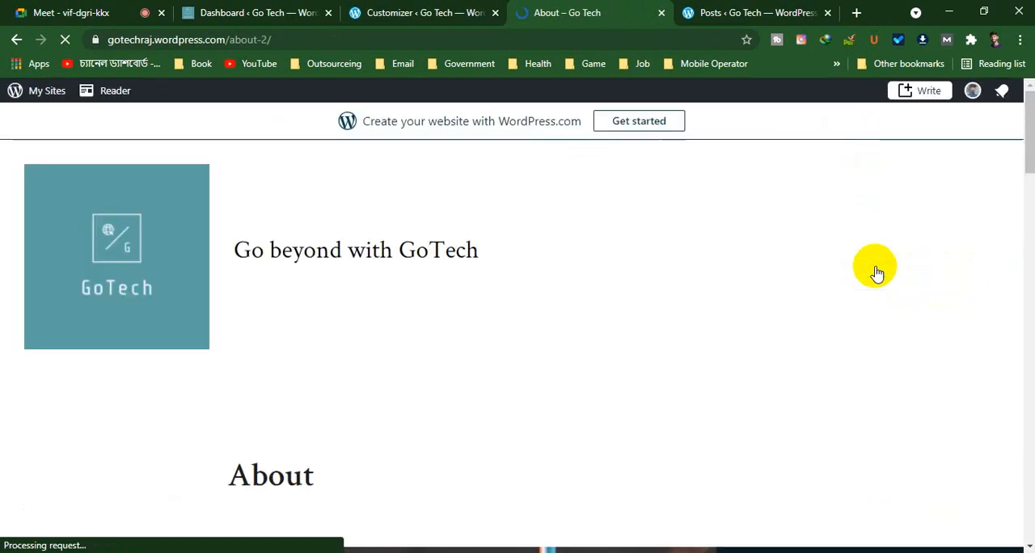
pyautogui.scroll(-4, 797, 233)
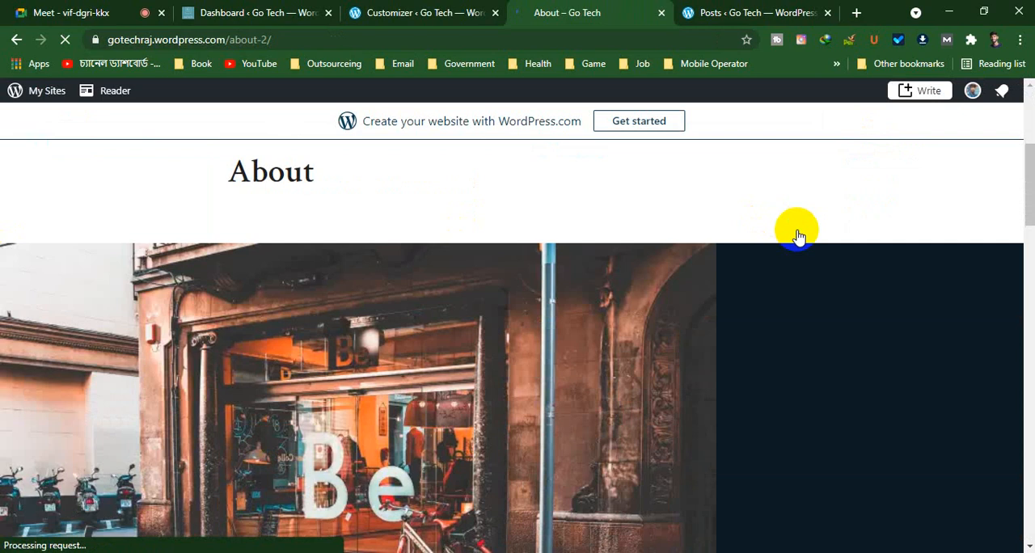
# Look through the live About page from the header down to the contact details and footer
pyautogui.scroll(4, 243, 190)
pyautogui.scroll(-4, 299, 267)
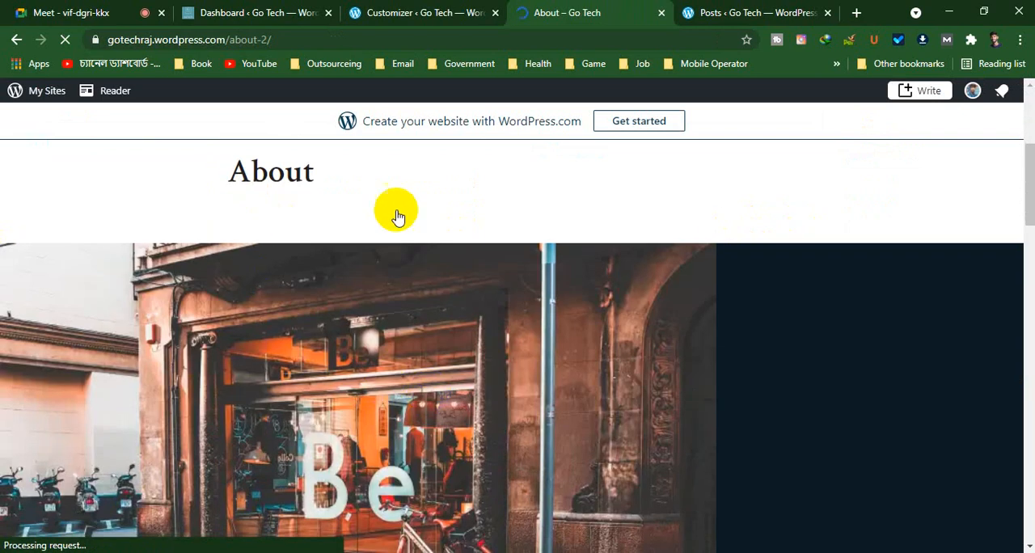
pyautogui.scroll(-15, 396, 216)
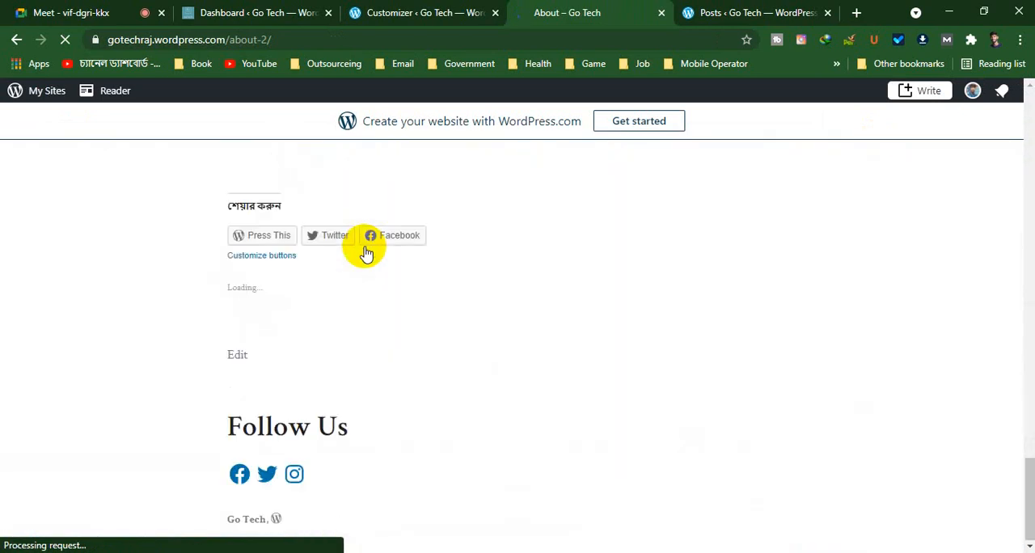
pyautogui.scroll(5, 364, 254)
pyautogui.scroll(-4, 364, 254)
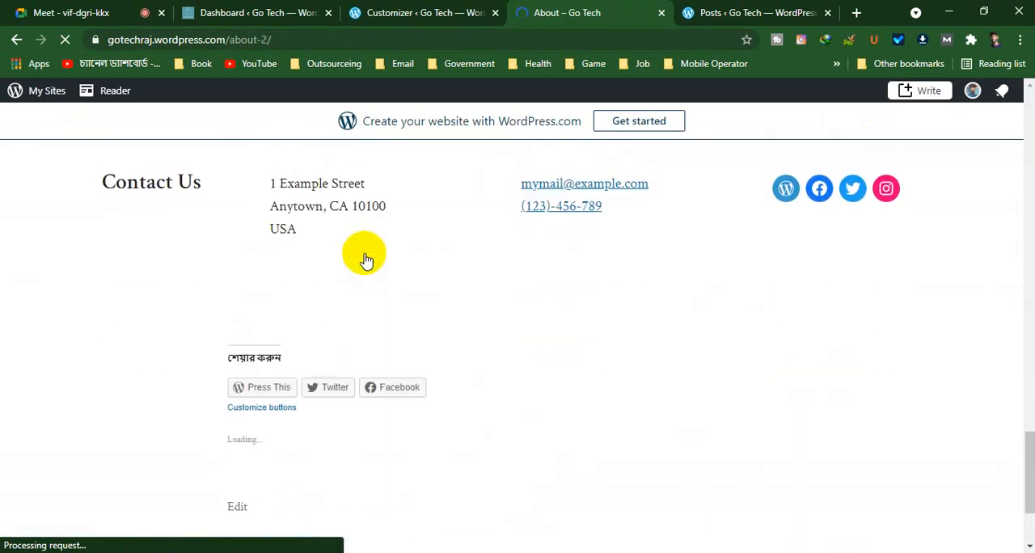
pyautogui.scroll(15, 366, 260)
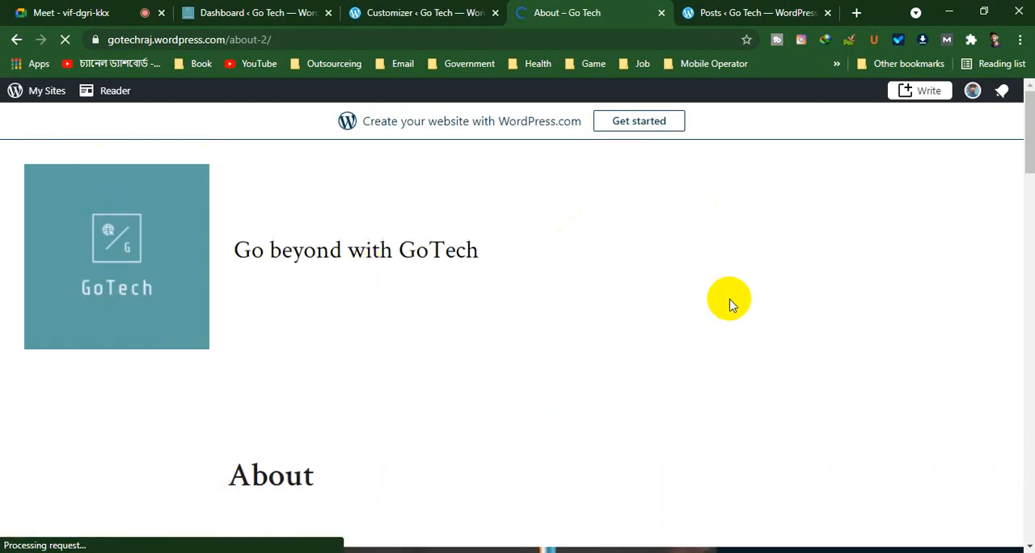
# Switch to the site's Posts page and close the About, Customizer and Dashboard pages
pyautogui.click(781, 11)
pyautogui.click(661, 20)
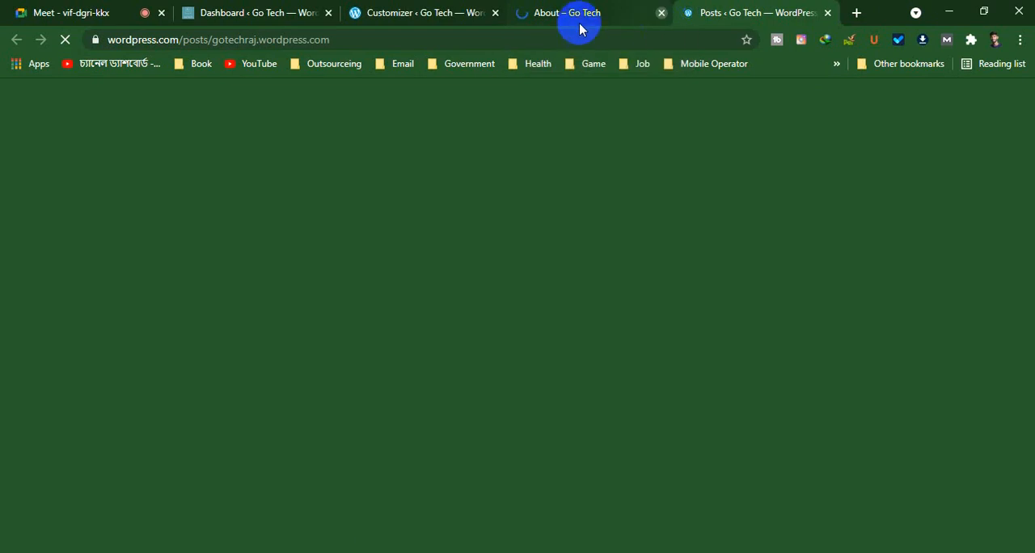
pyautogui.click(491, 14)
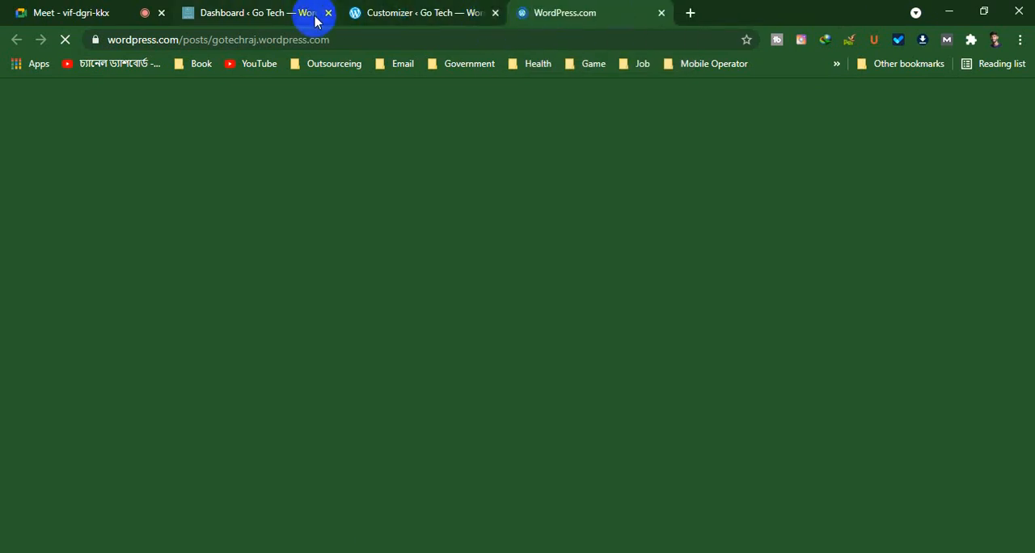
pyautogui.click(327, 13)
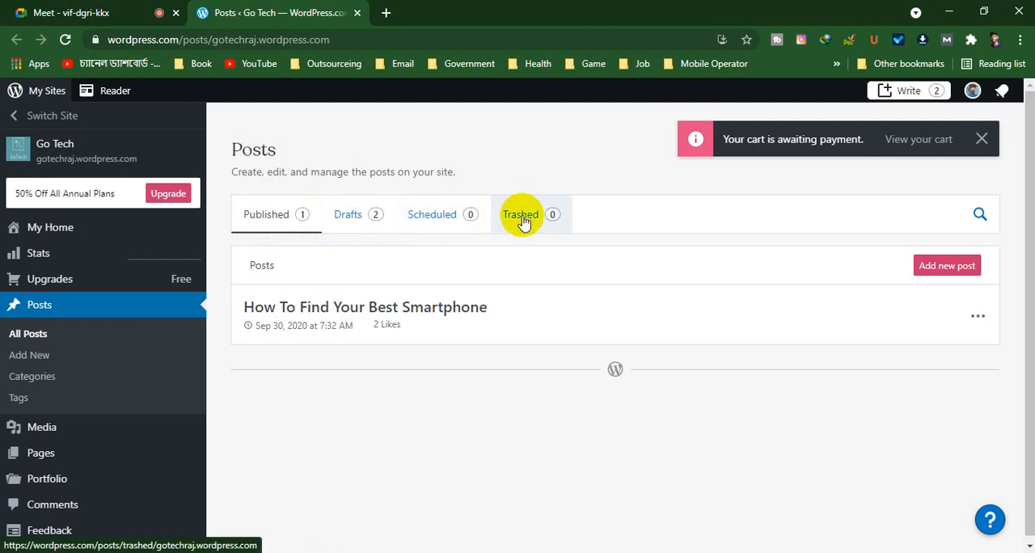
# Start a new post on the Go Tech site, title it "Title" and place the cursor in the body
pyautogui.click(960, 270)
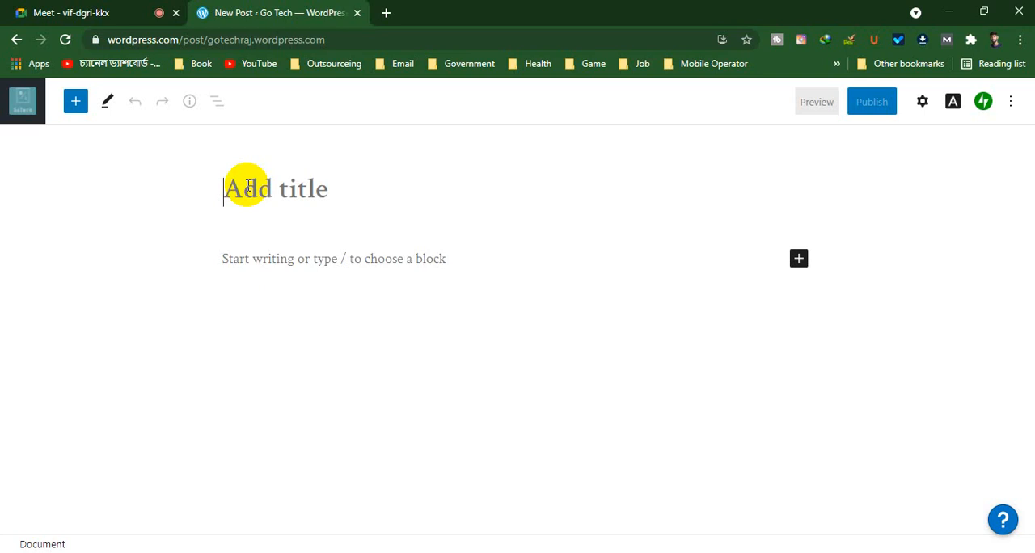
pyautogui.write('Ti')
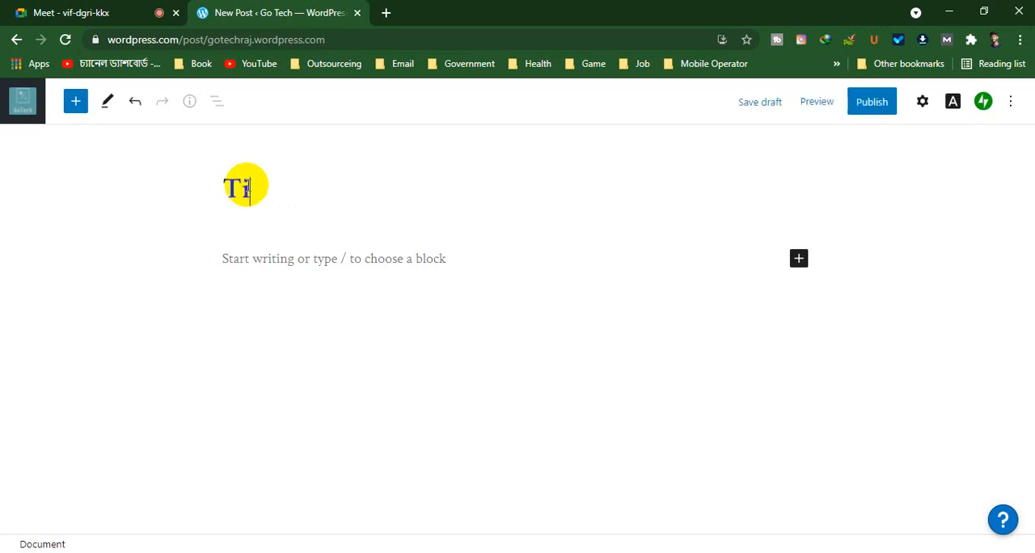
pyautogui.write('tle')
pyautogui.click(241, 273)
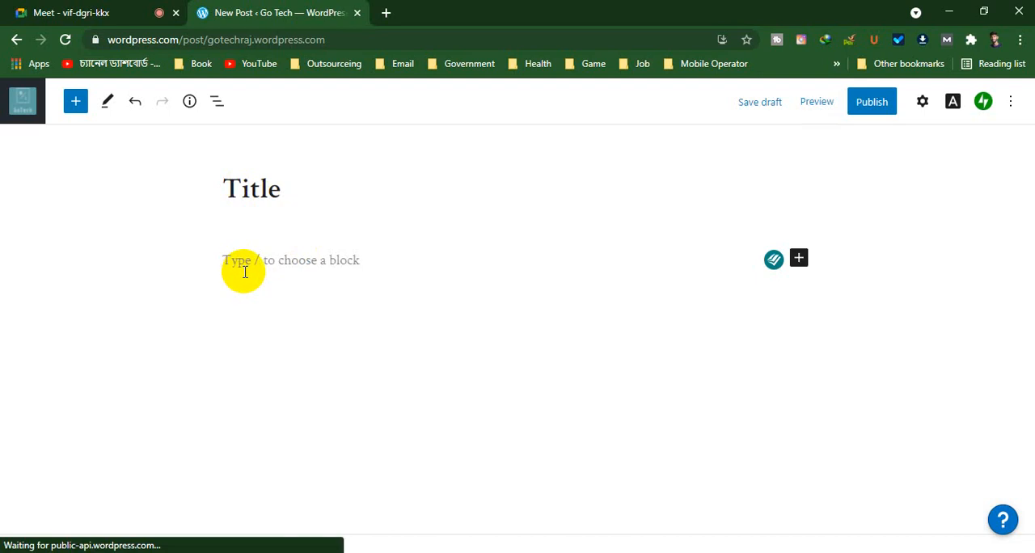
pyautogui.rightClick(244, 275)
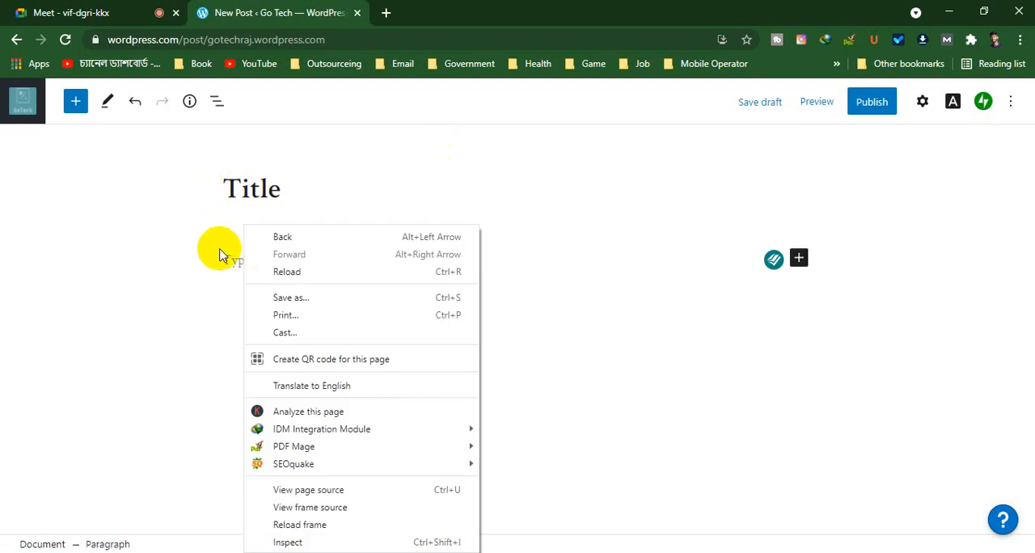
pyautogui.click(233, 263)
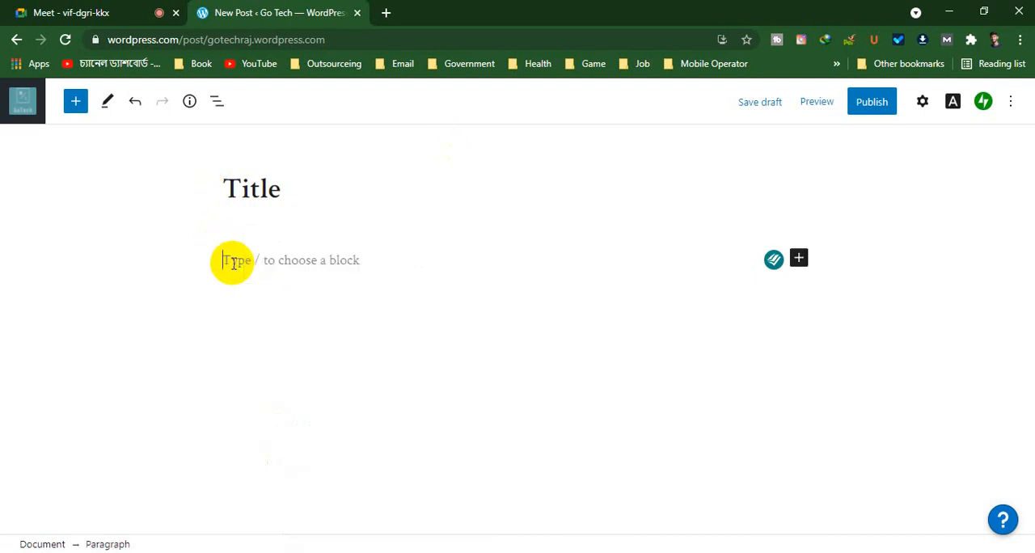
# Examine the blocks available for the post, from Text and Design to Widgets, then close the block library
pyautogui.click(799, 257)
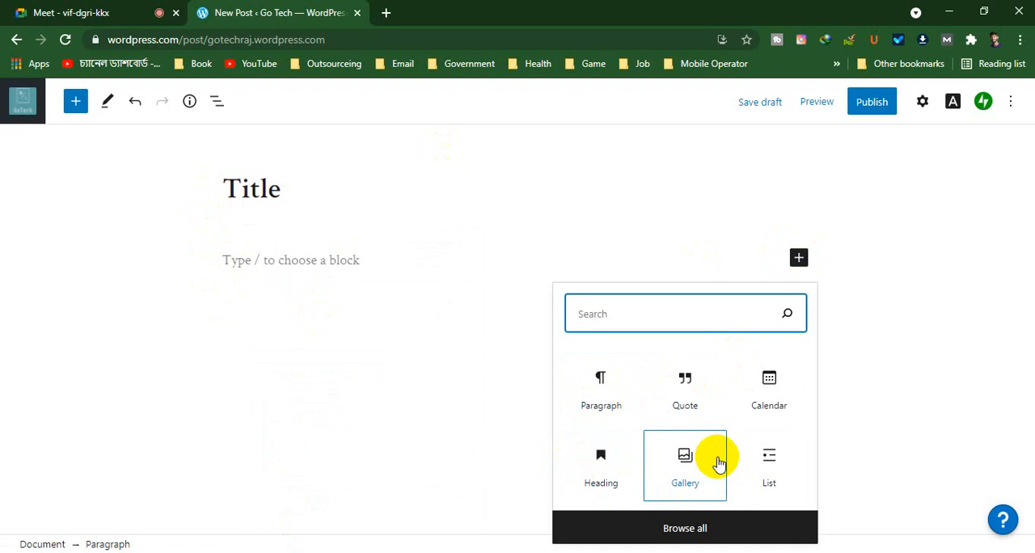
pyautogui.click(264, 271)
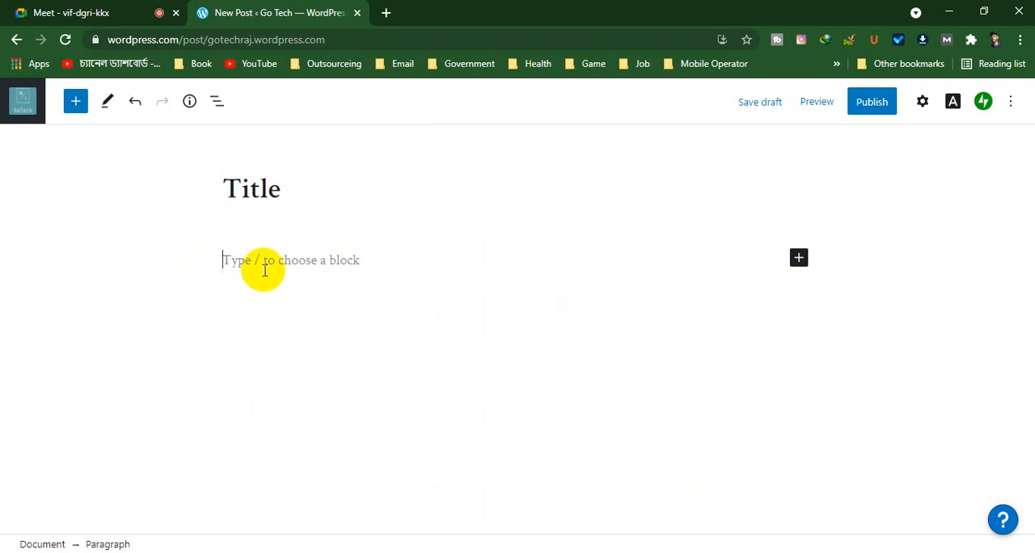
pyautogui.click(801, 258)
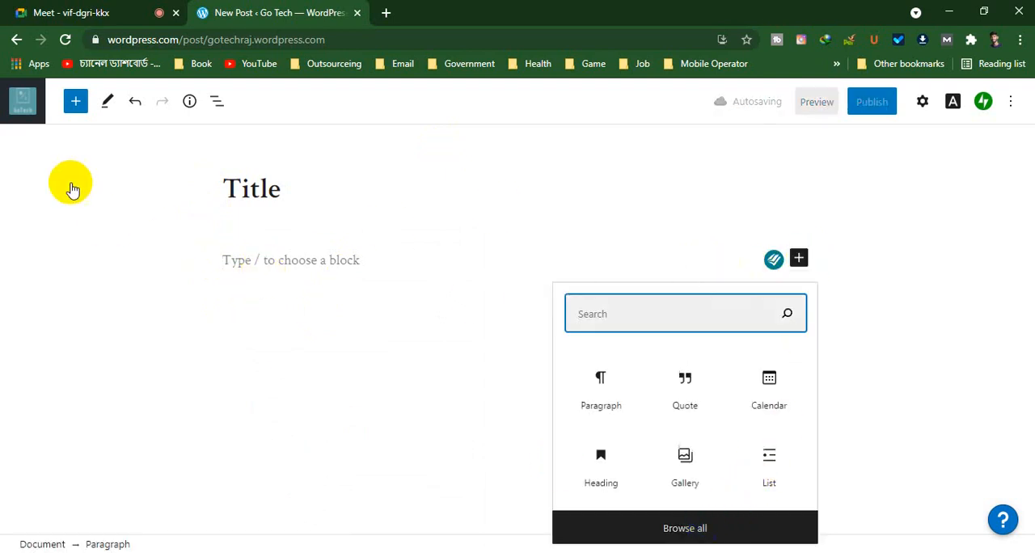
pyautogui.click(75, 100)
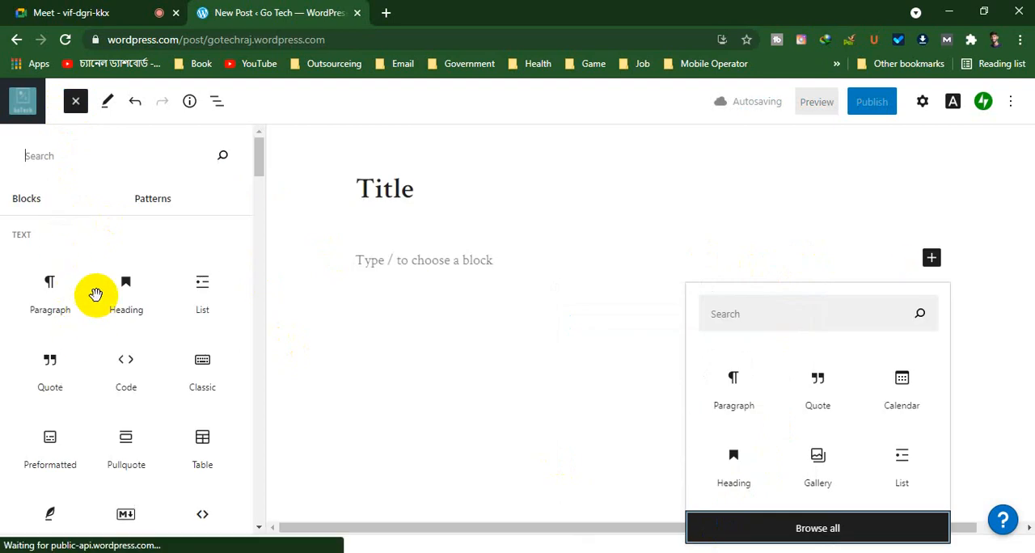
pyautogui.scroll(-5, 142, 330)
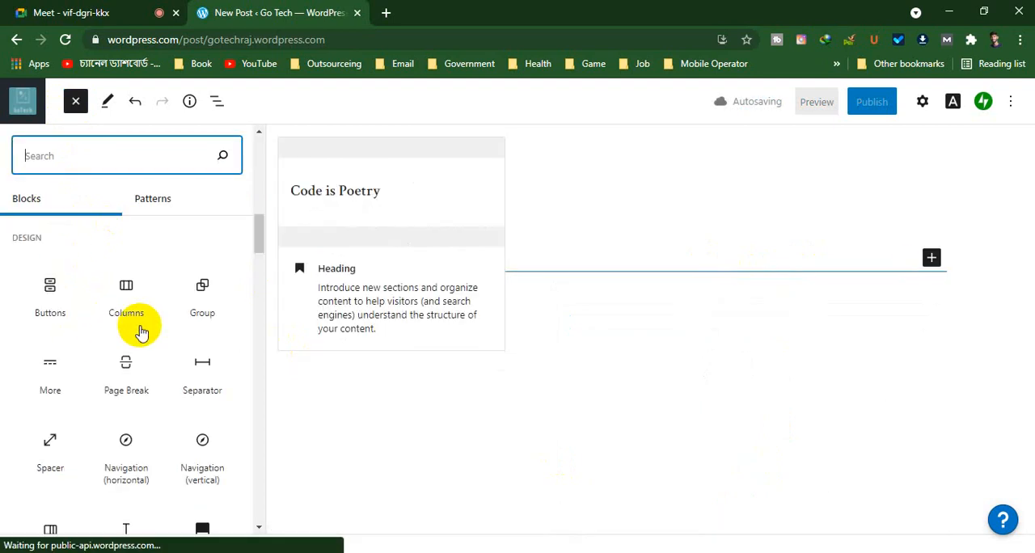
pyautogui.scroll(-1, 141, 332)
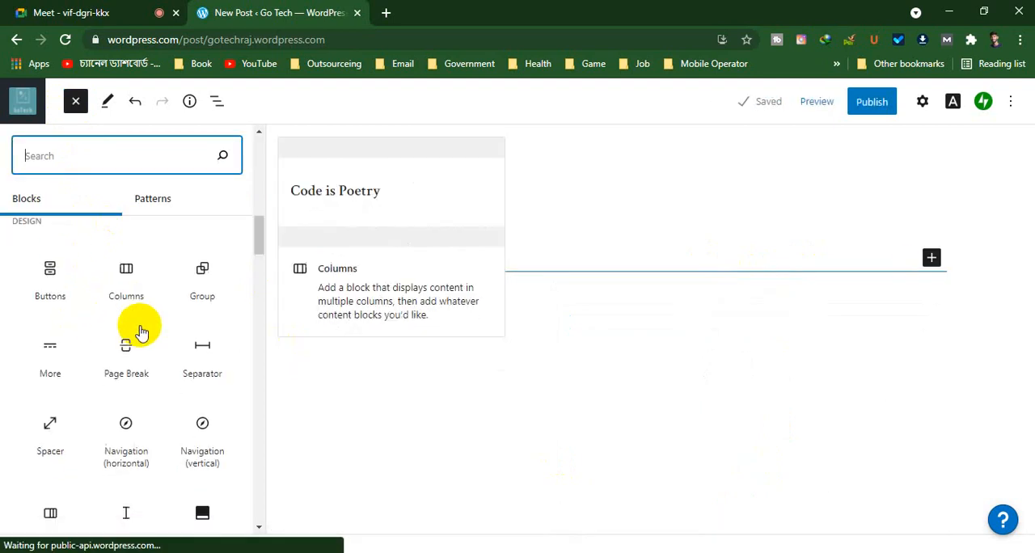
pyautogui.scroll(-3, 139, 365)
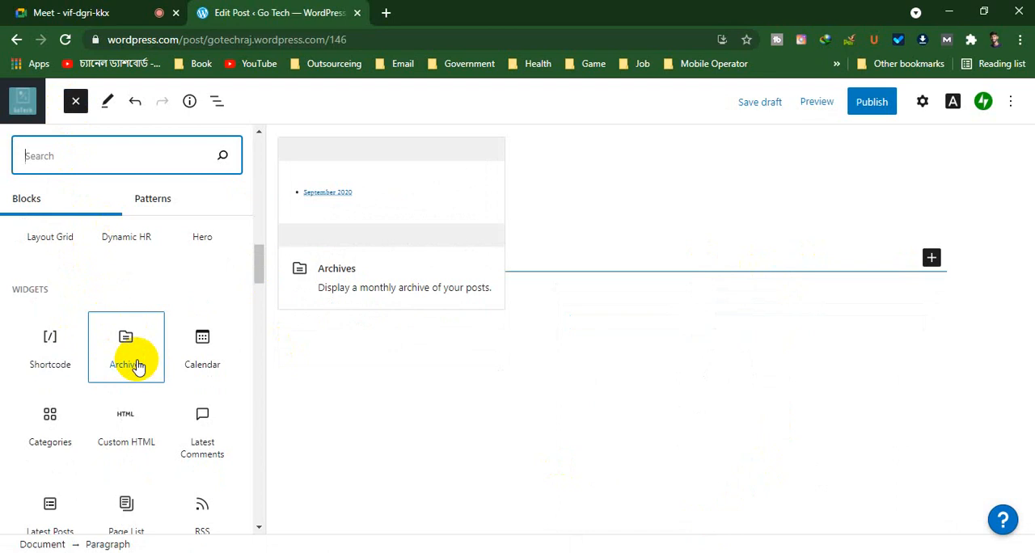
pyautogui.scroll(-12, 138, 368)
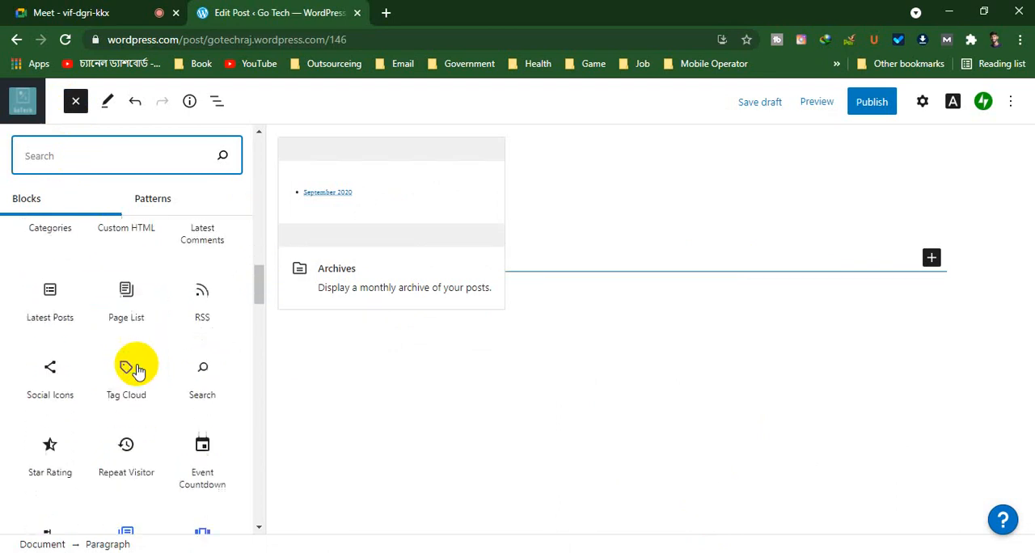
pyautogui.scroll(-8, 138, 369)
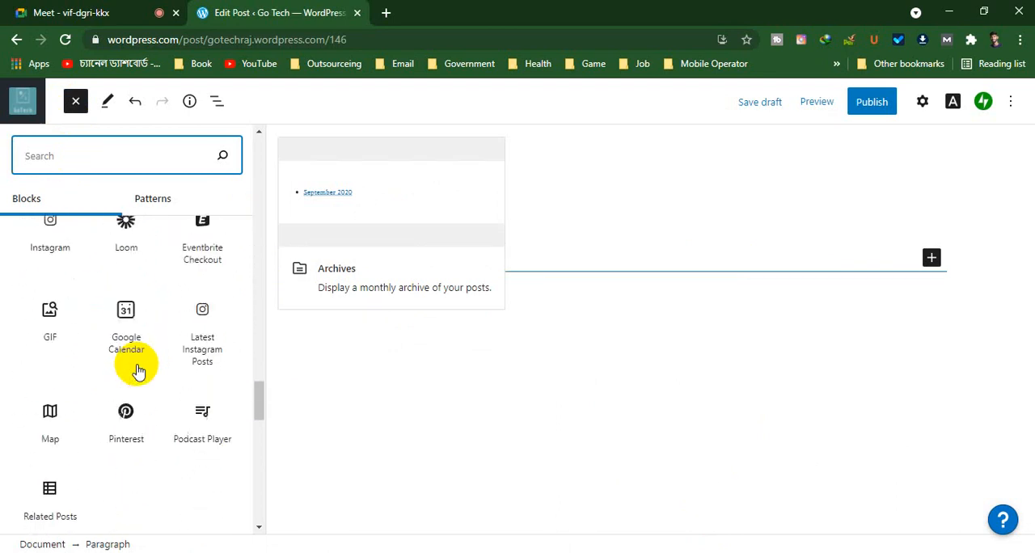
pyautogui.scroll(3, 138, 369)
pyautogui.scroll(15, 104, 231)
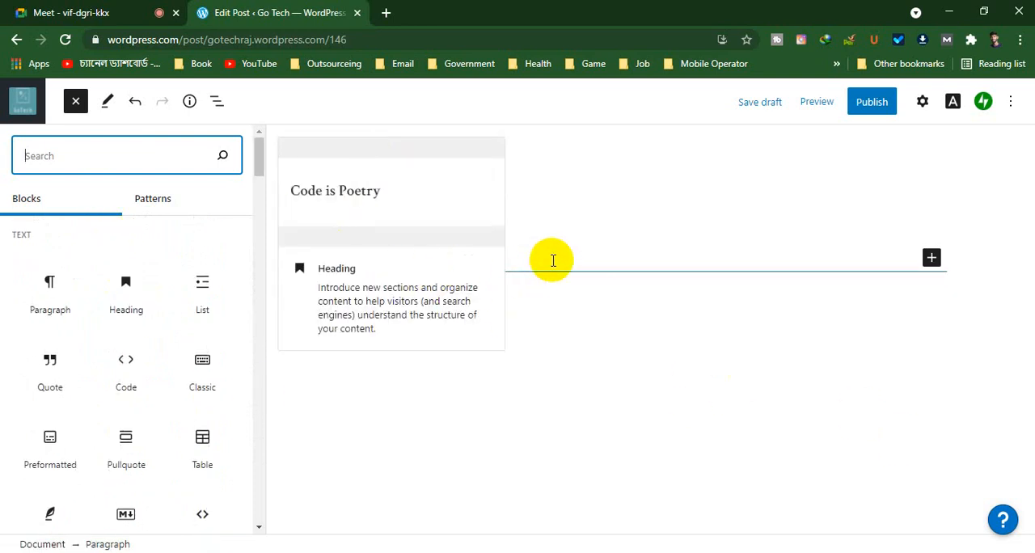
pyautogui.press('Escape')
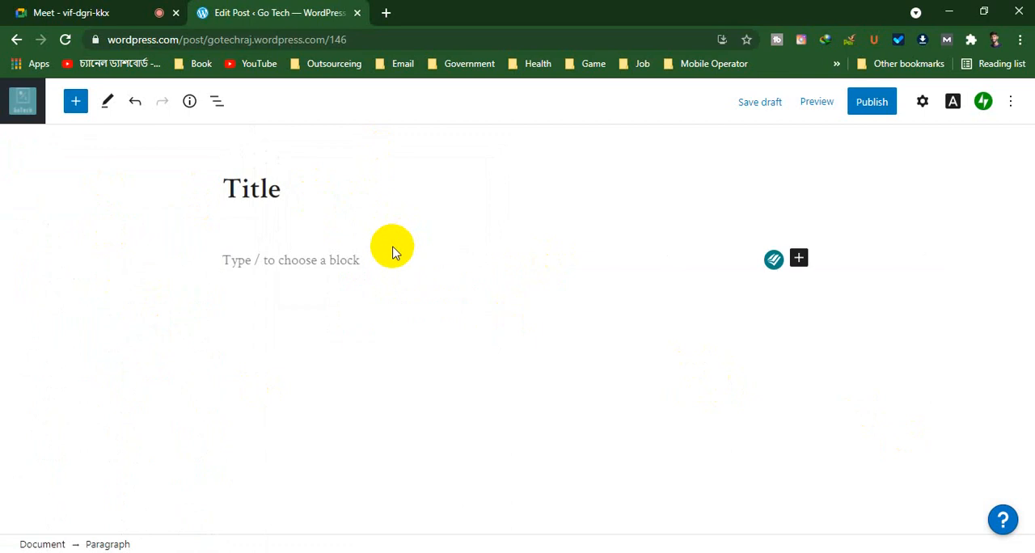
# Write "this is content" as the post's first paragraph
pyautogui.write('thi')
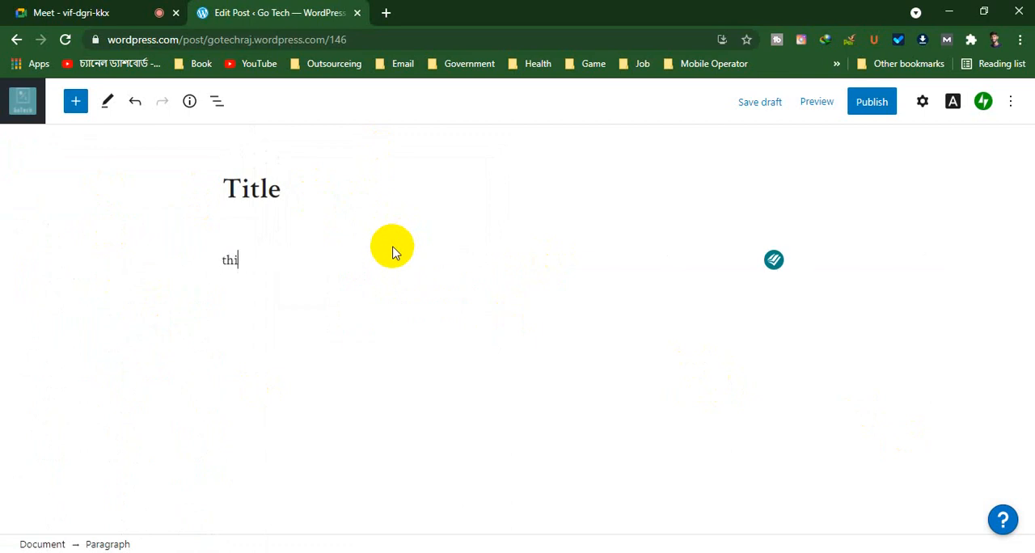
pyautogui.write('s is content')
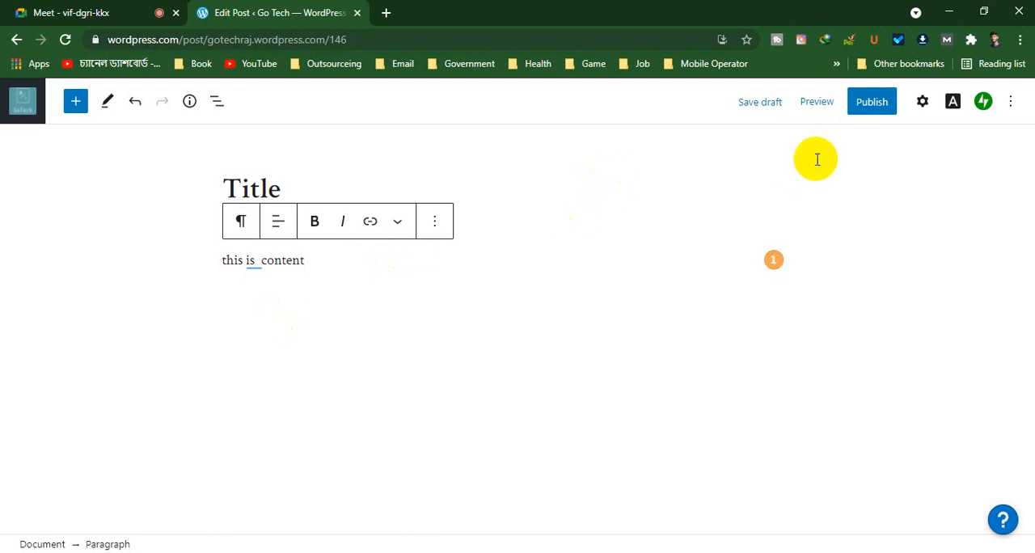
# Review the paragraph's block settings, then set the post to stick to the top of the blog
pyautogui.click(925, 107)
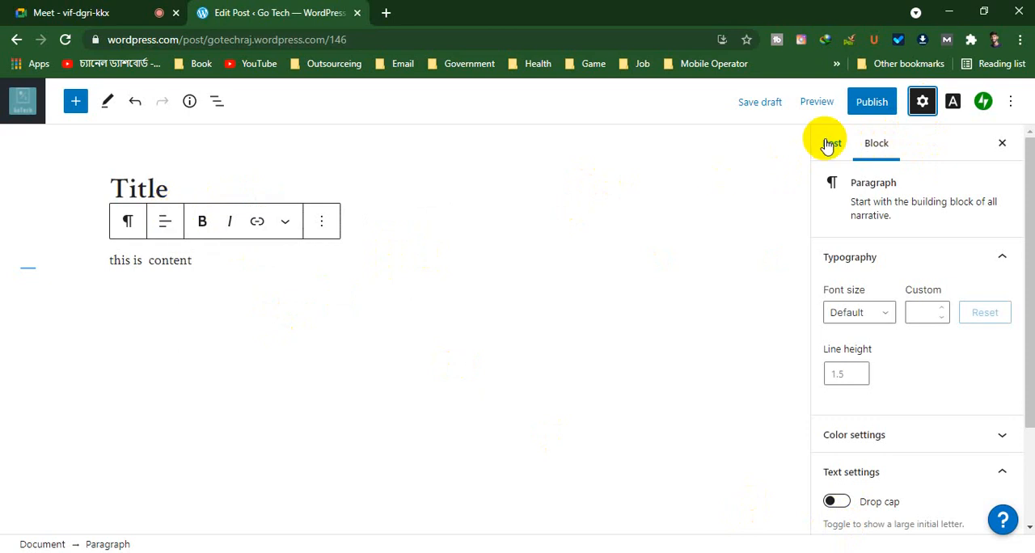
pyautogui.scroll(-2, 914, 299)
pyautogui.scroll(3, 914, 313)
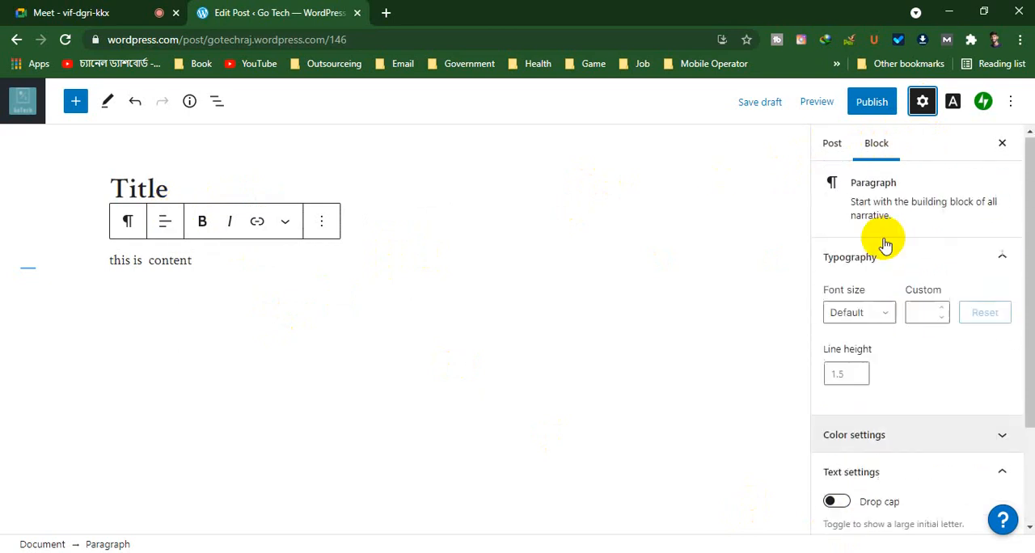
pyautogui.click(834, 150)
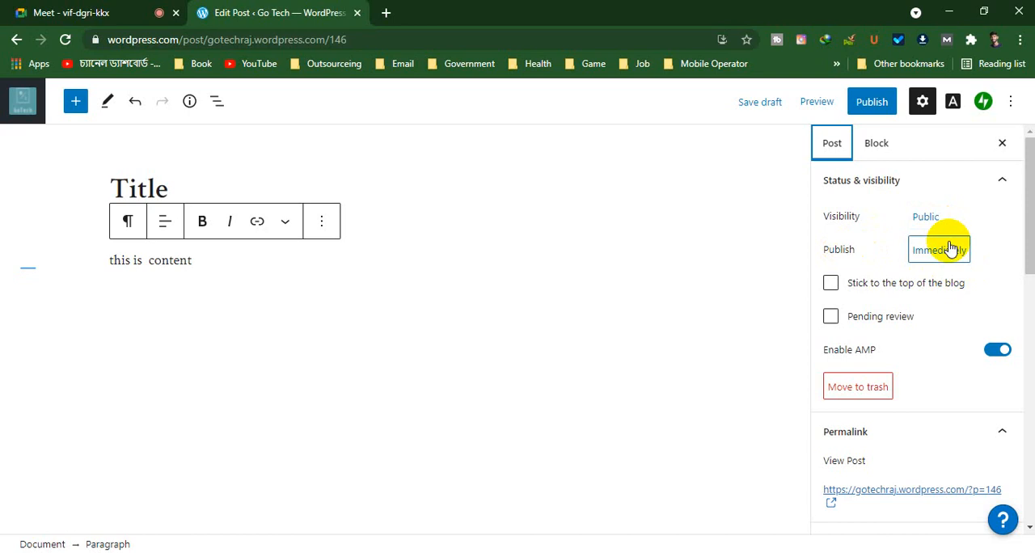
pyautogui.click(831, 291)
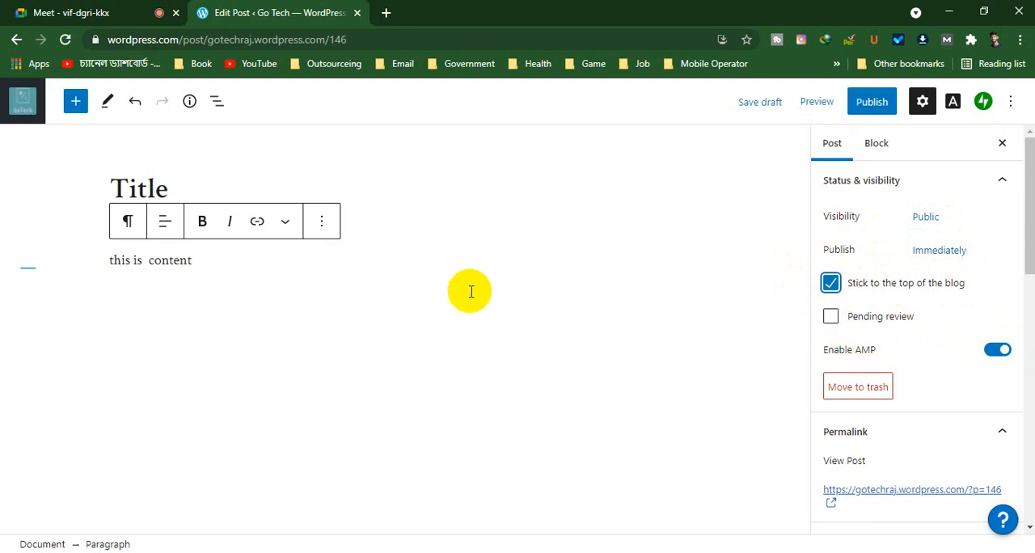
# Review the remaining post settings and assign the post to the Blog category
pyautogui.scroll(-1, 881, 333)
pyautogui.scroll(-3, 880, 332)
pyautogui.scroll(1, 880, 320)
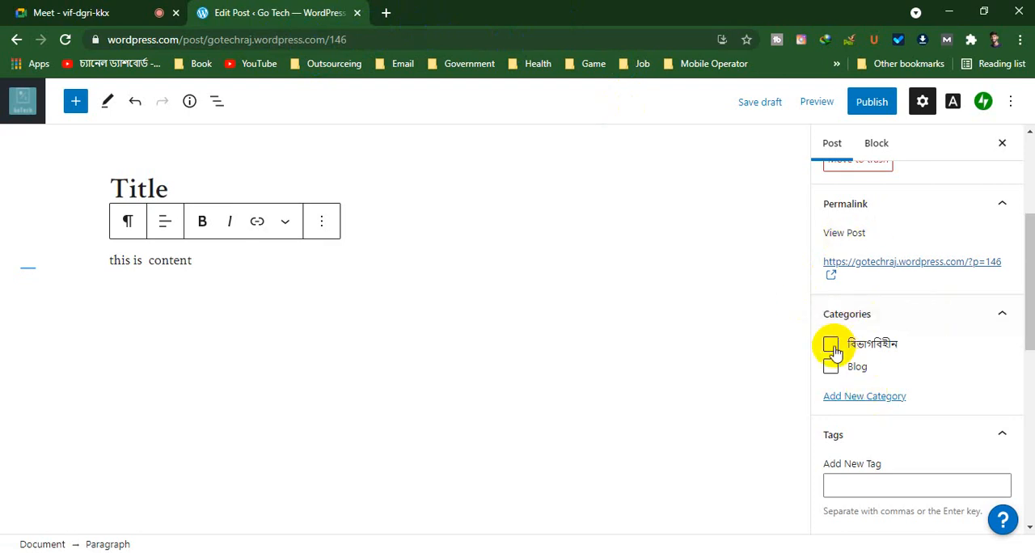
pyautogui.click(830, 367)
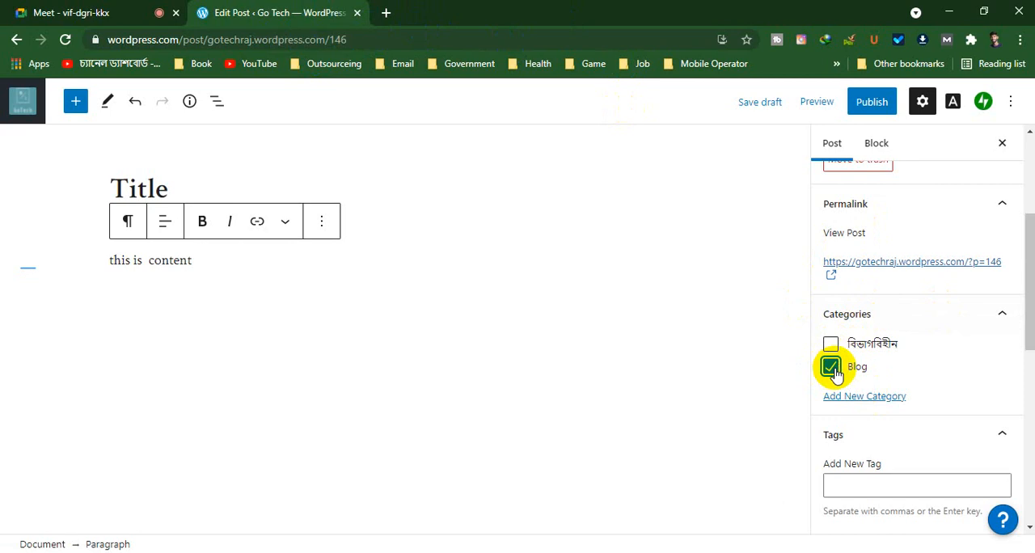
# Add the tags "article writing" and "wordpress" to the post
pyautogui.scroll(-2, 834, 365)
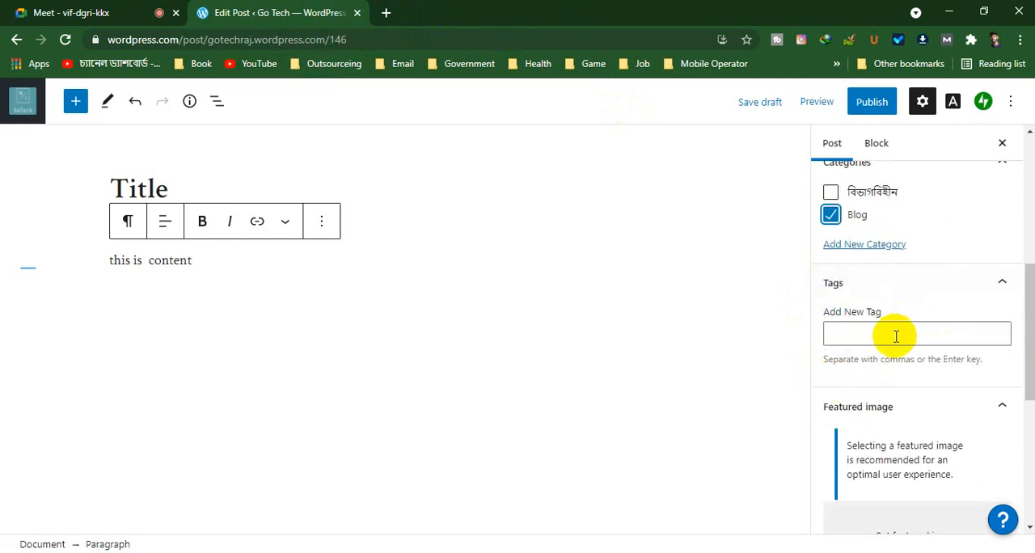
pyautogui.click(886, 338)
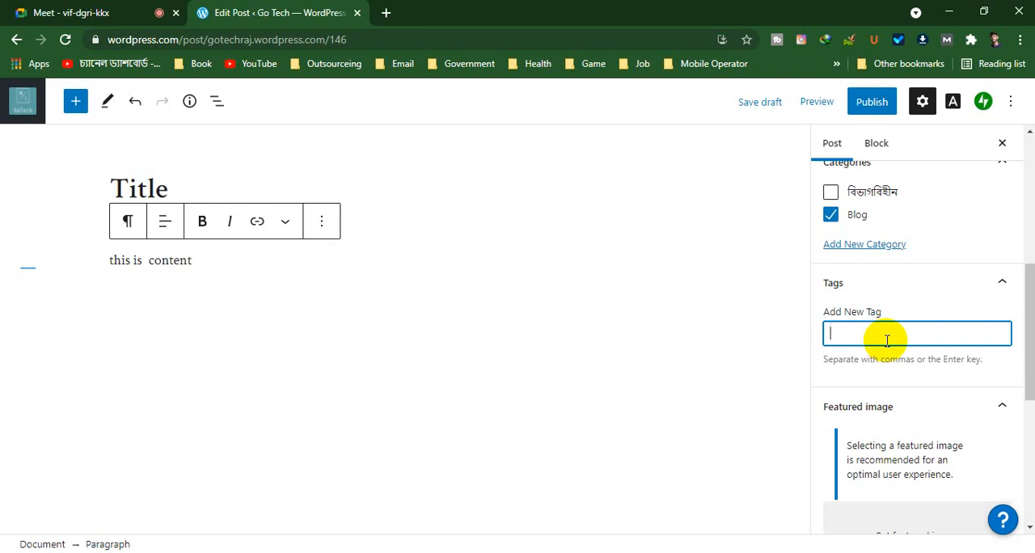
pyautogui.write('arc')
pyautogui.write('t')
pyautogui.write('icle ')
pyautogui.write('writ')
pyautogui.write('ing')
pyautogui.press('Return')
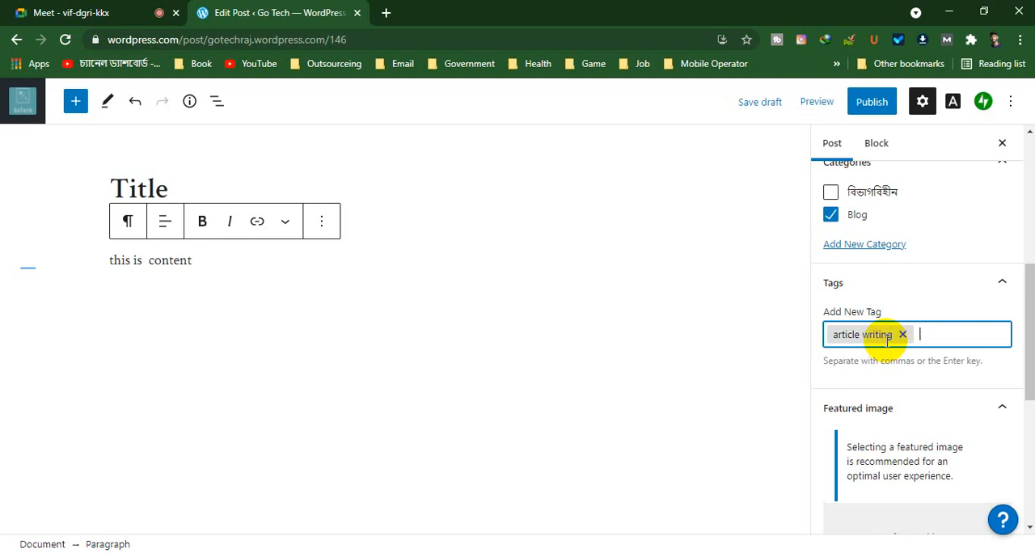
pyautogui.write('wordpress')
pyautogui.press('Return')
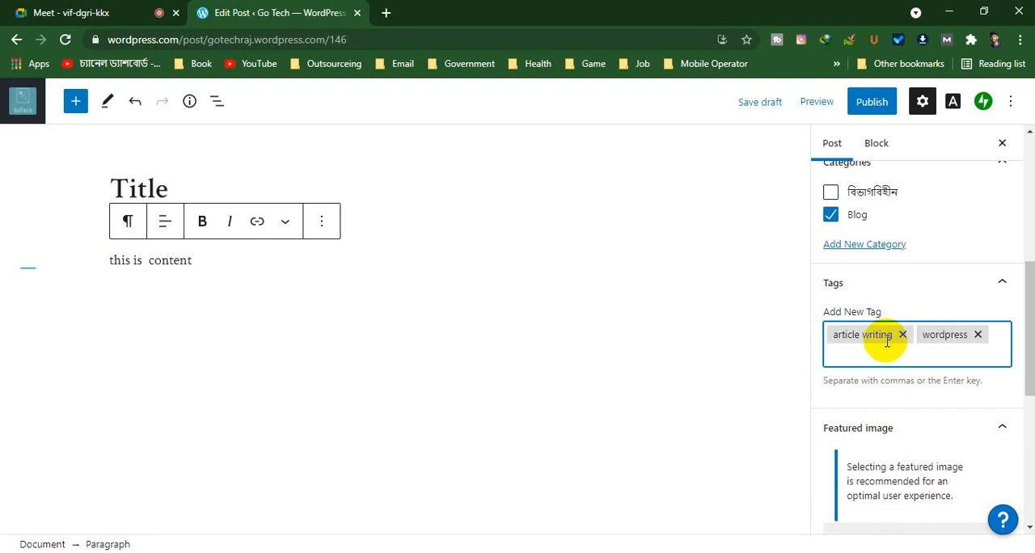
# Add the tag "on site seo" to the post
pyautogui.write('onsite')
pyautogui.press('BackSpace')
pyautogui.press('BackSpace')
pyautogui.press('BackSpace')
pyautogui.press('BackSpace')
pyautogui.write('site')
pyautogui.press('Return')
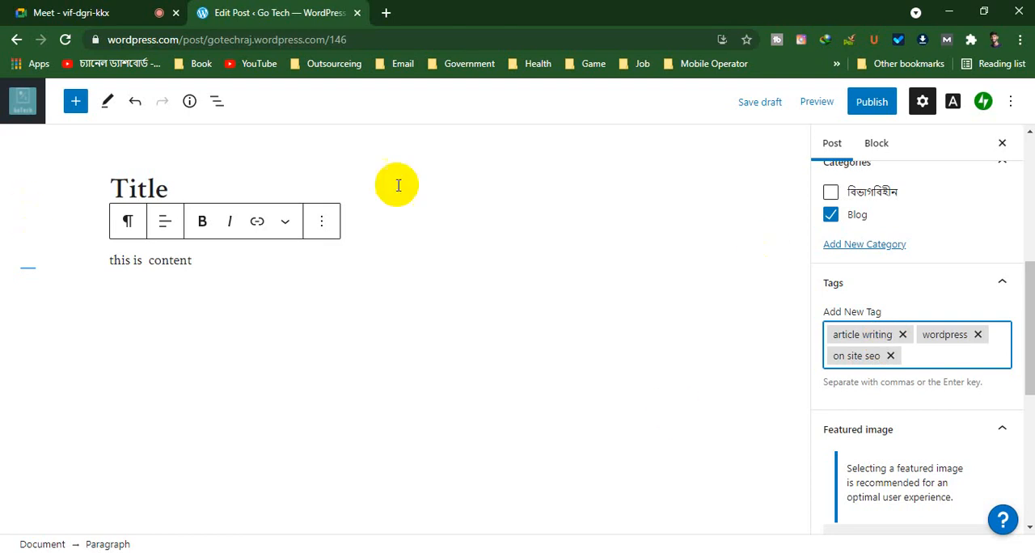
# Set the blue-and-orange abstract painting from the media library as the post's featured image
pyautogui.scroll(-2, 922, 312)
pyautogui.scroll(-1, 918, 312)
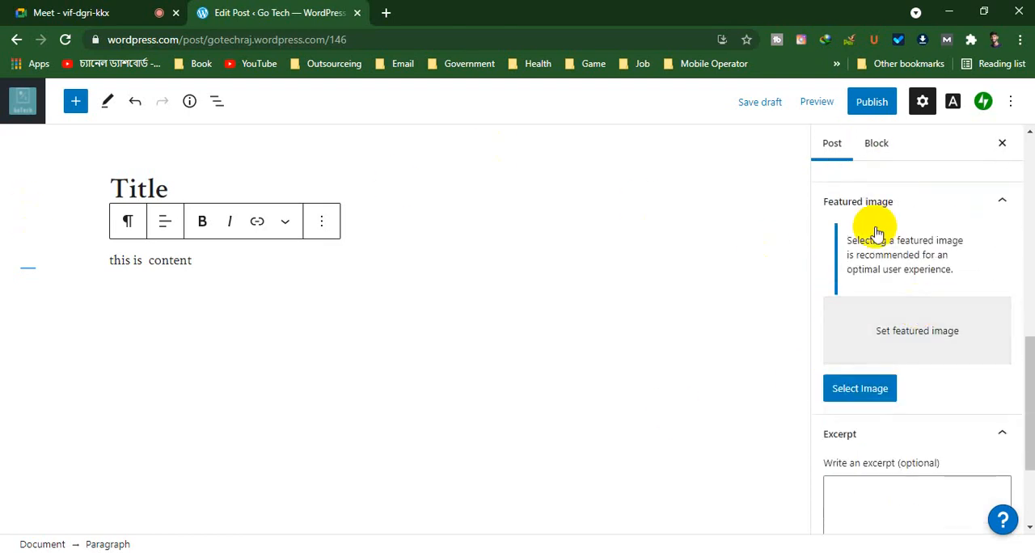
pyautogui.click(936, 349)
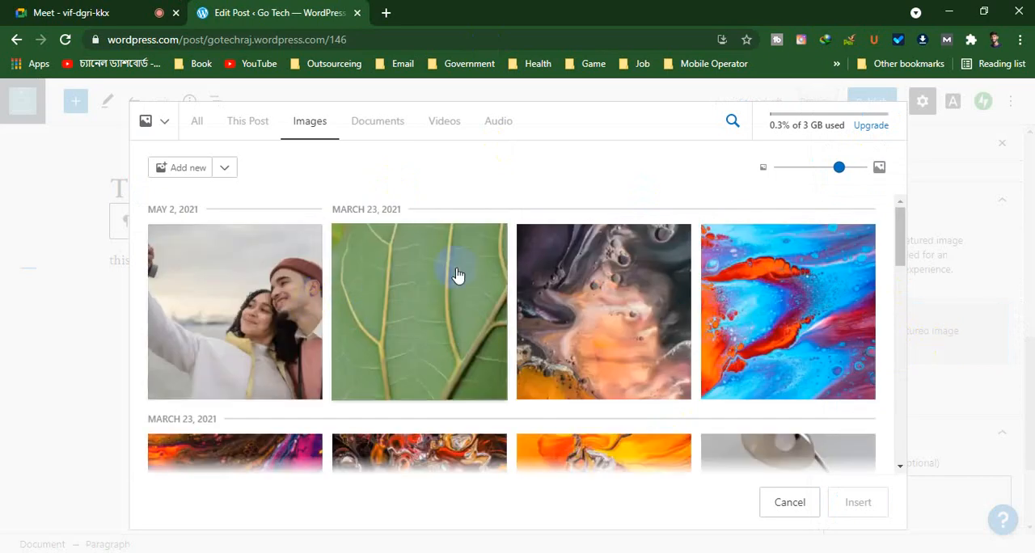
pyautogui.click(799, 271)
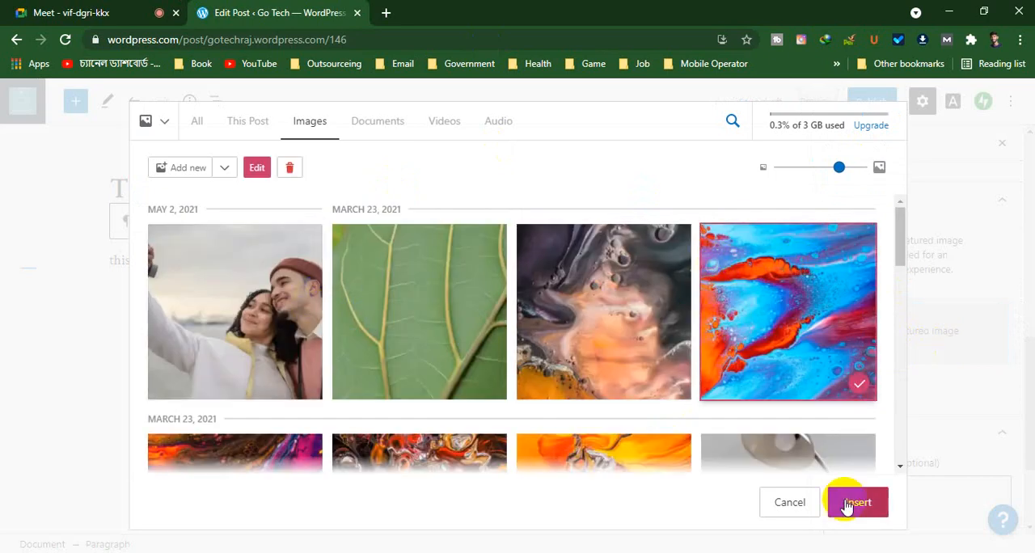
pyautogui.click(846, 503)
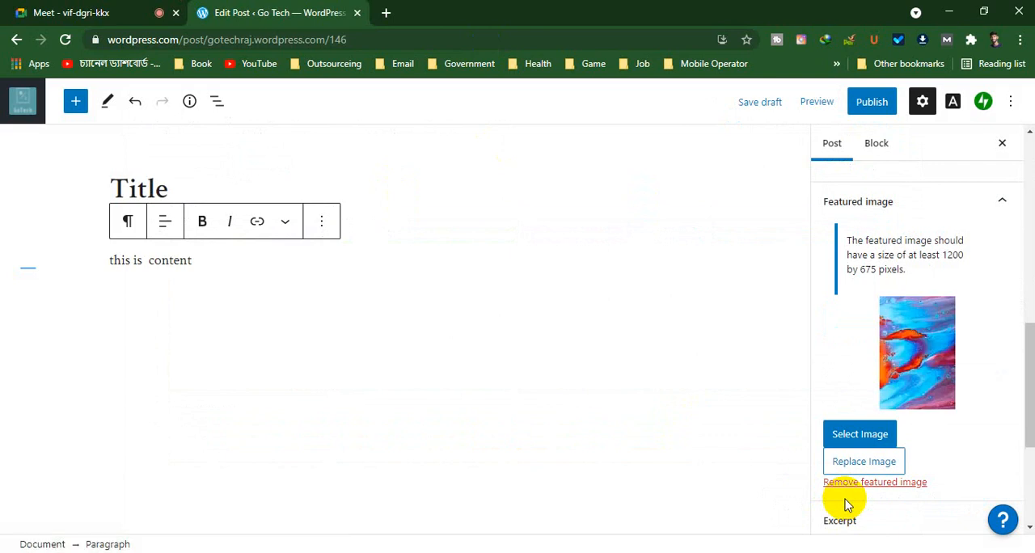
# Reopen the featured image selection, deselect and reselect the same abstract painting, and insert it again
pyautogui.scroll(-2, 957, 355)
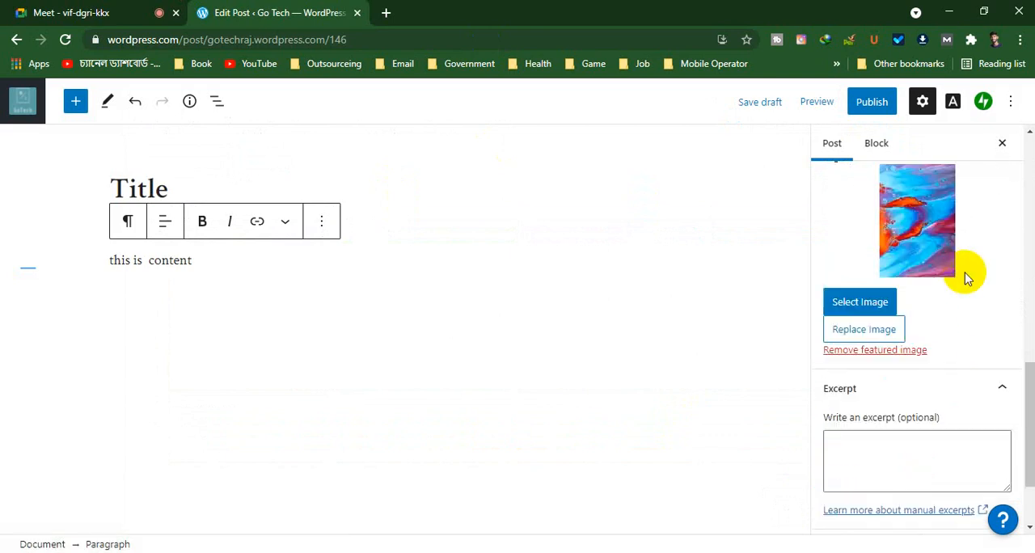
pyautogui.click(911, 224)
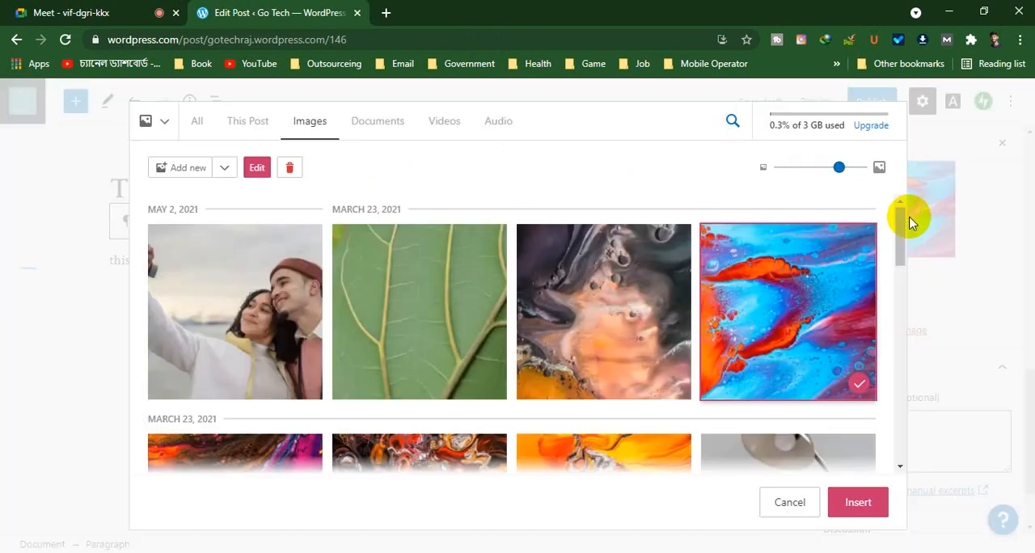
pyautogui.click(798, 312)
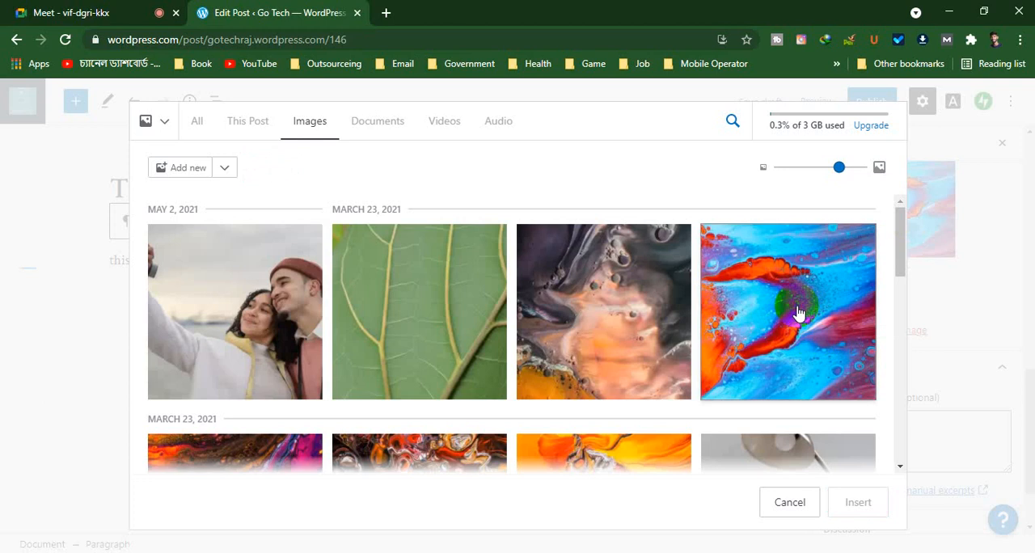
pyautogui.click(797, 312)
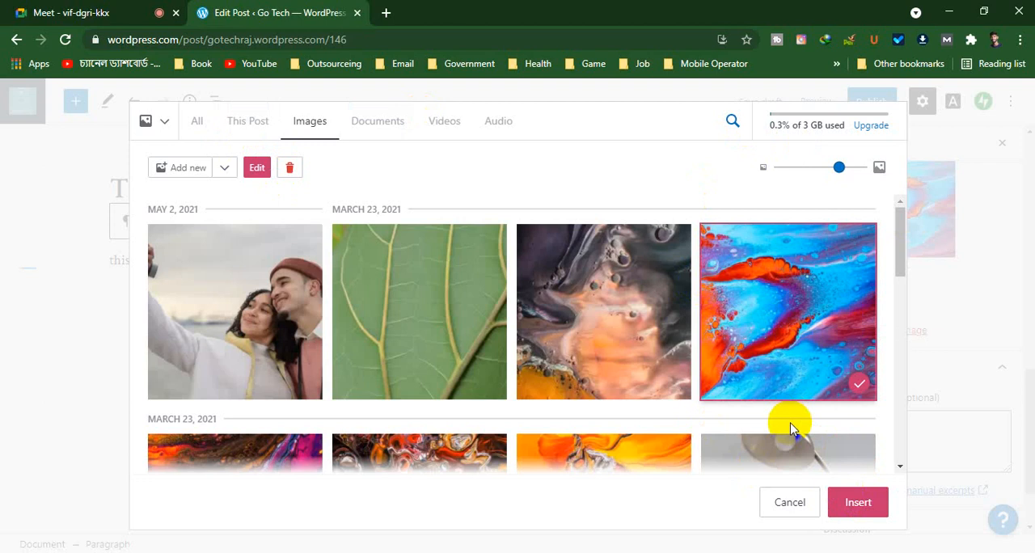
pyautogui.click(865, 506)
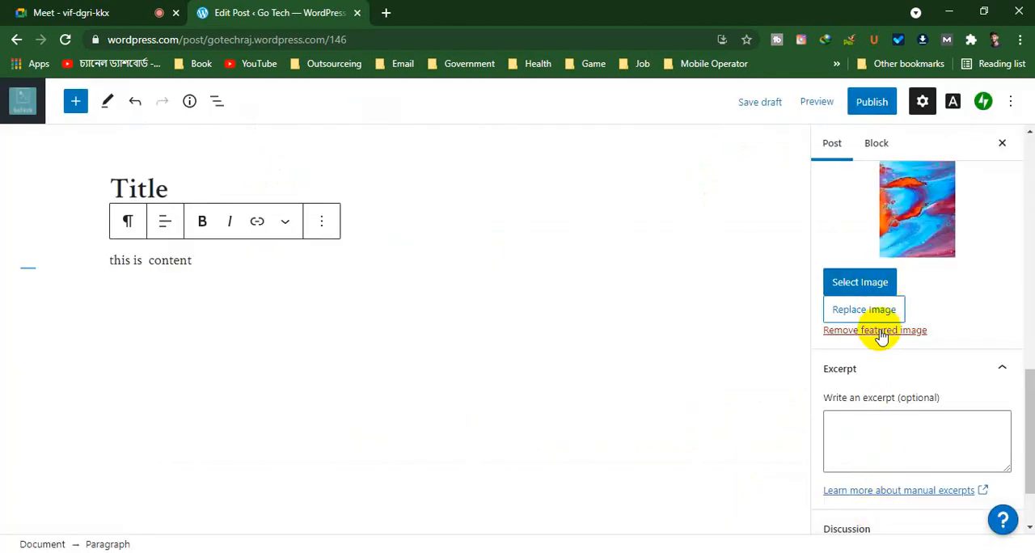
# Review the post's excerpt field, discussion options, and status and visibility settings
pyautogui.click(893, 429)
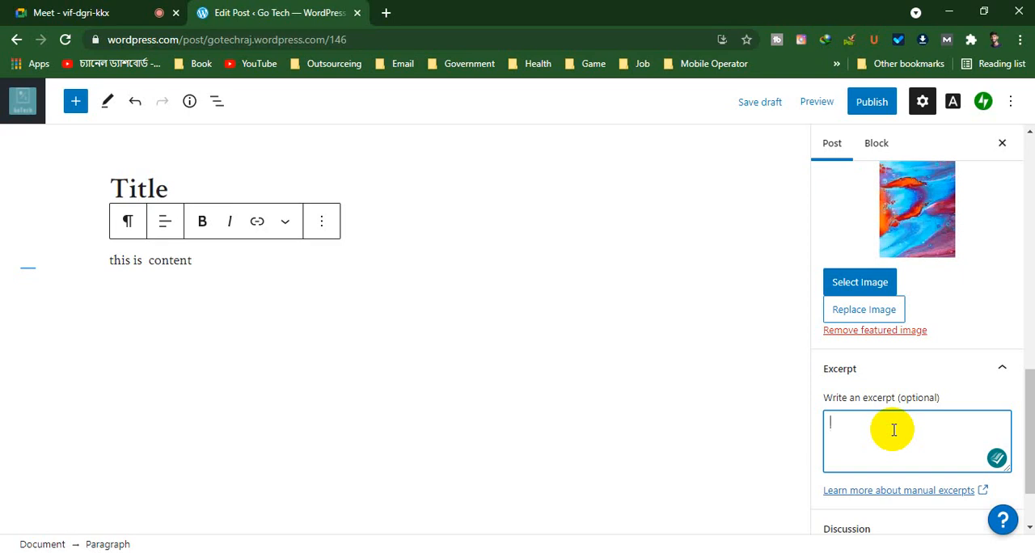
pyautogui.scroll(-2, 892, 428)
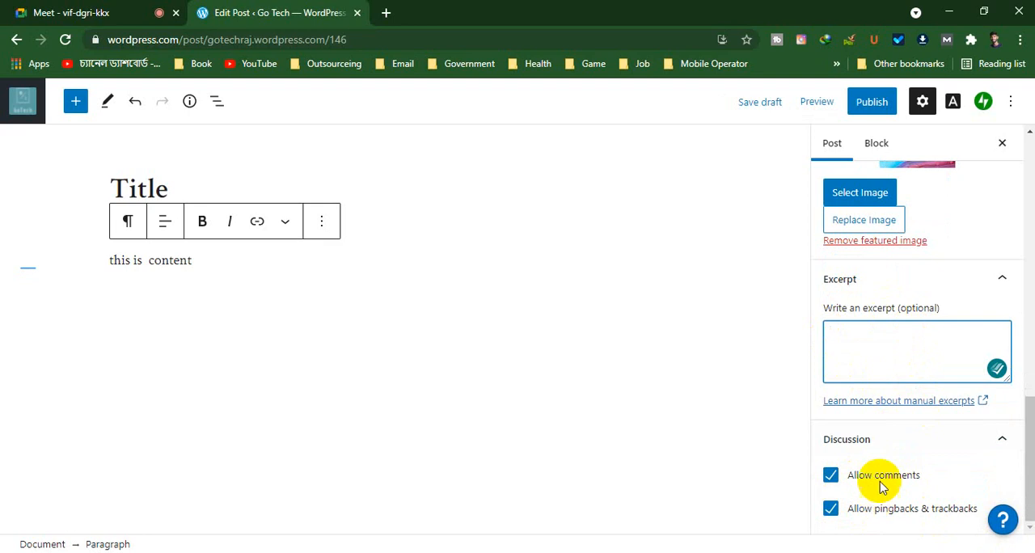
pyautogui.scroll(10, 881, 485)
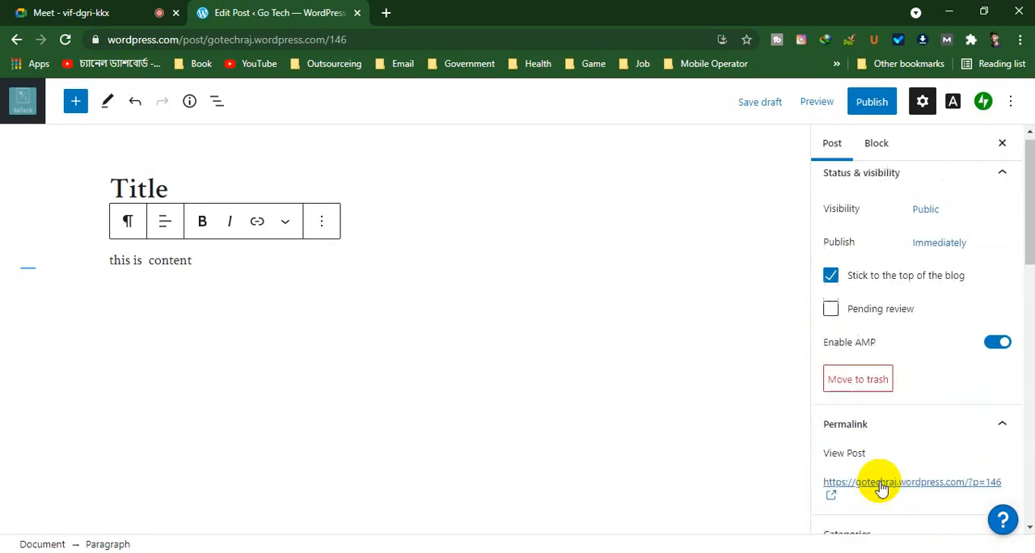
pyautogui.scroll(1, 881, 485)
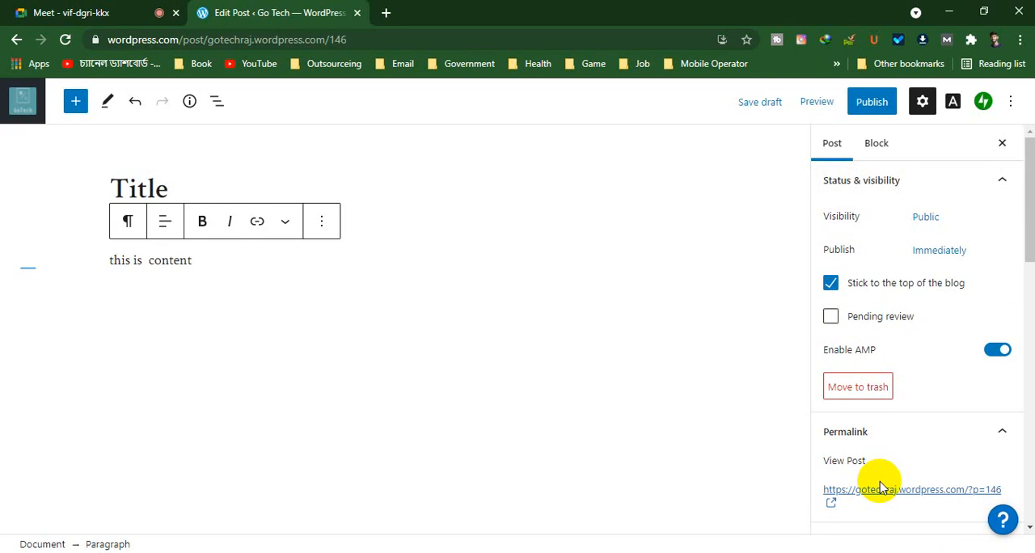
pyautogui.scroll(-8, 935, 242)
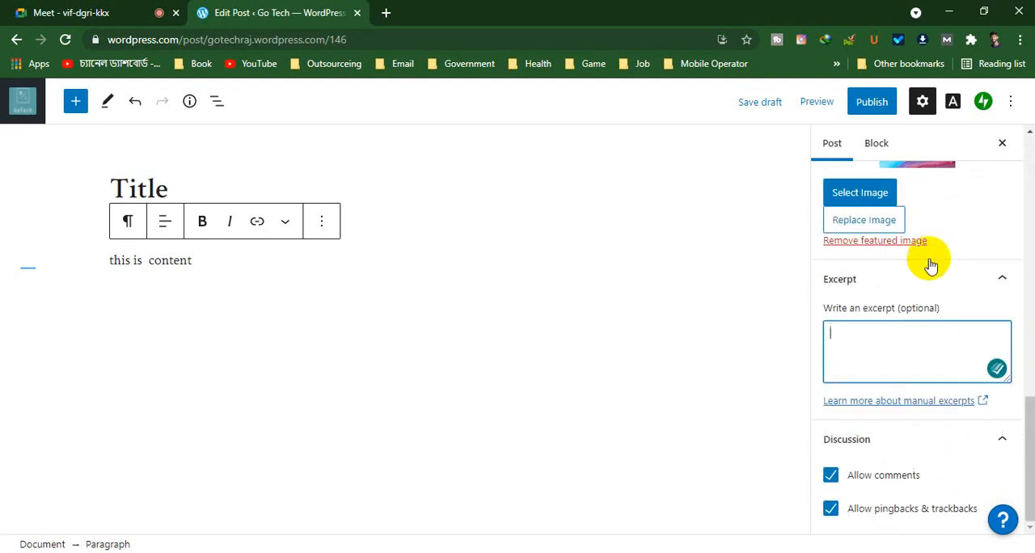
pyautogui.click(259, 331)
pyautogui.click(259, 332)
pyautogui.click(259, 332)
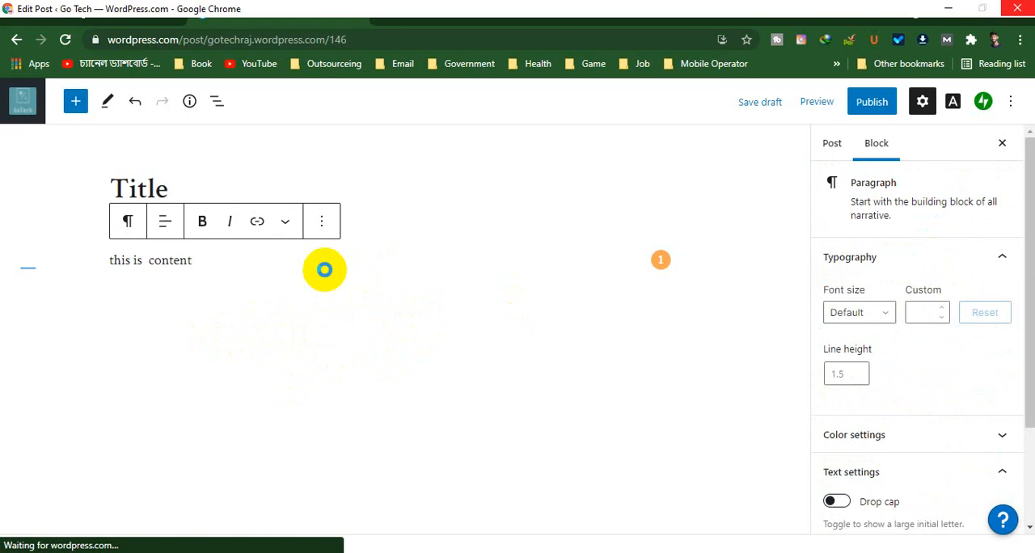
pyautogui.rightClick(324, 272)
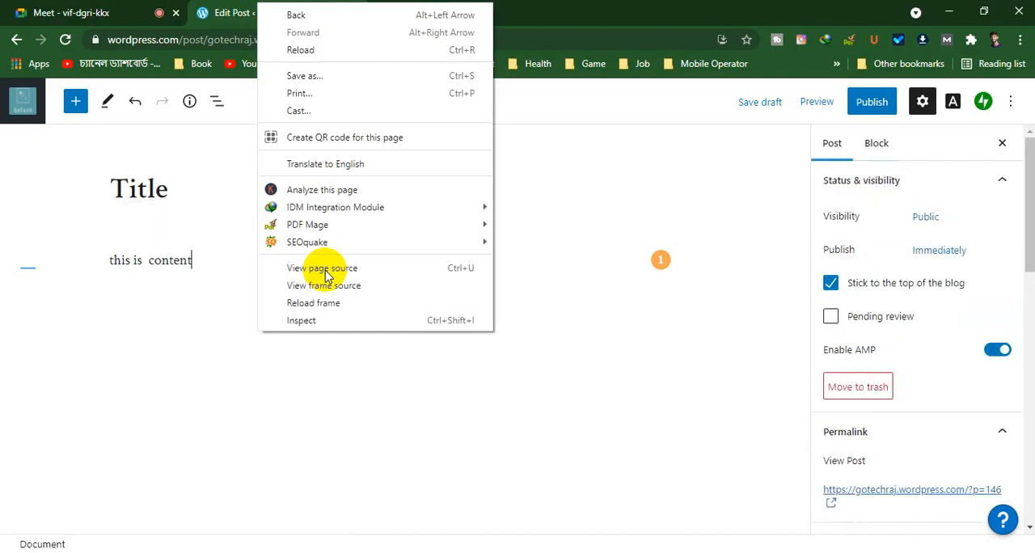
pyautogui.click(241, 407)
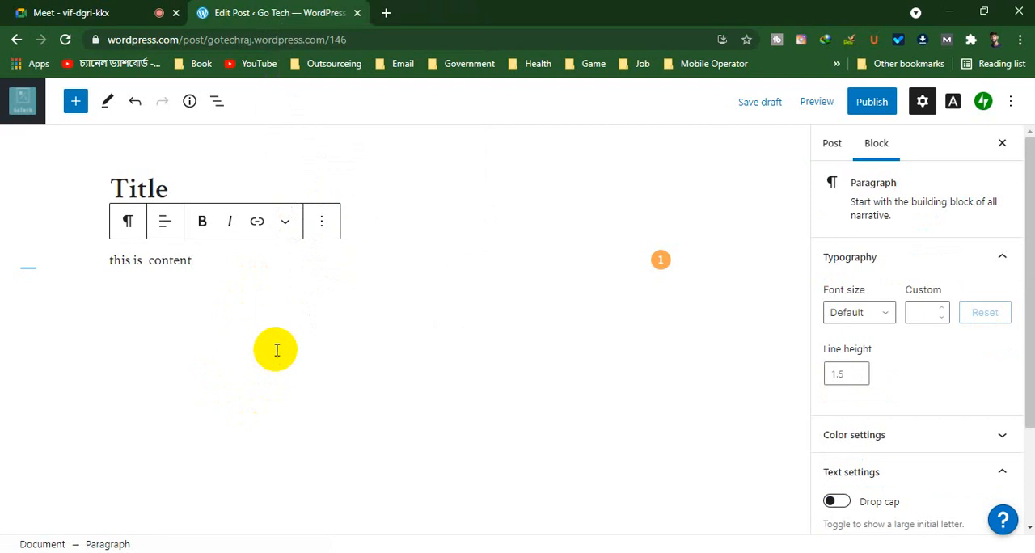
pyautogui.click(254, 278)
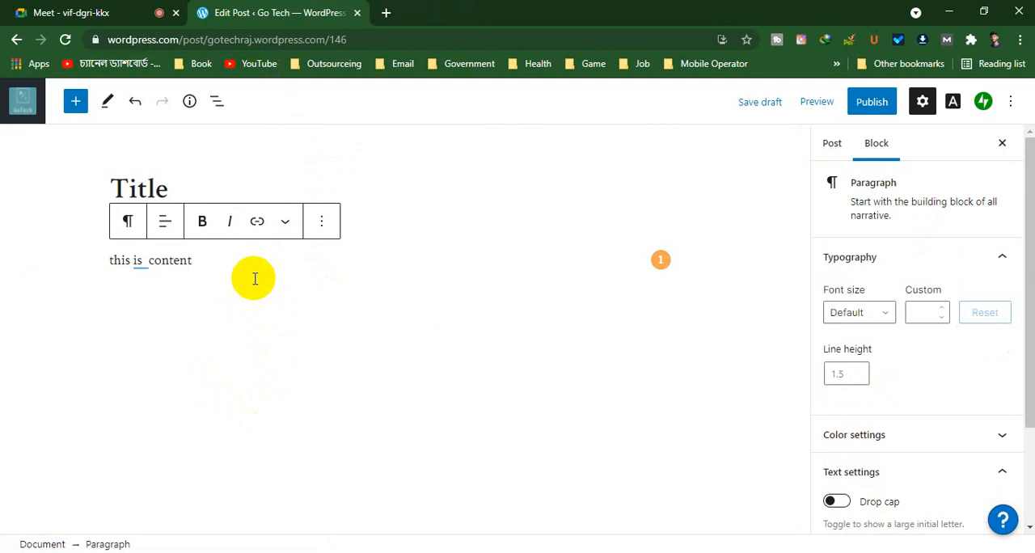
pyautogui.click(278, 325)
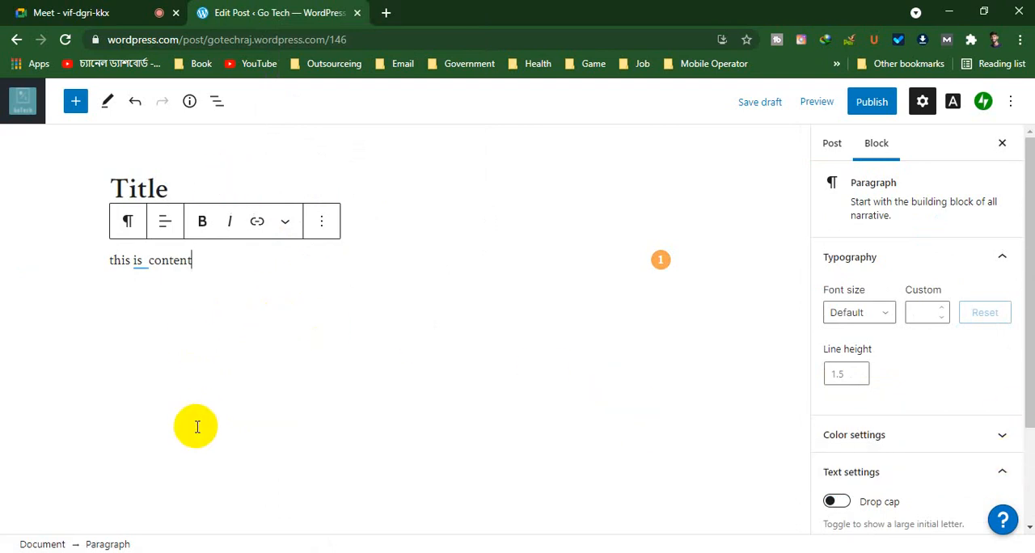
pyautogui.press('Up')
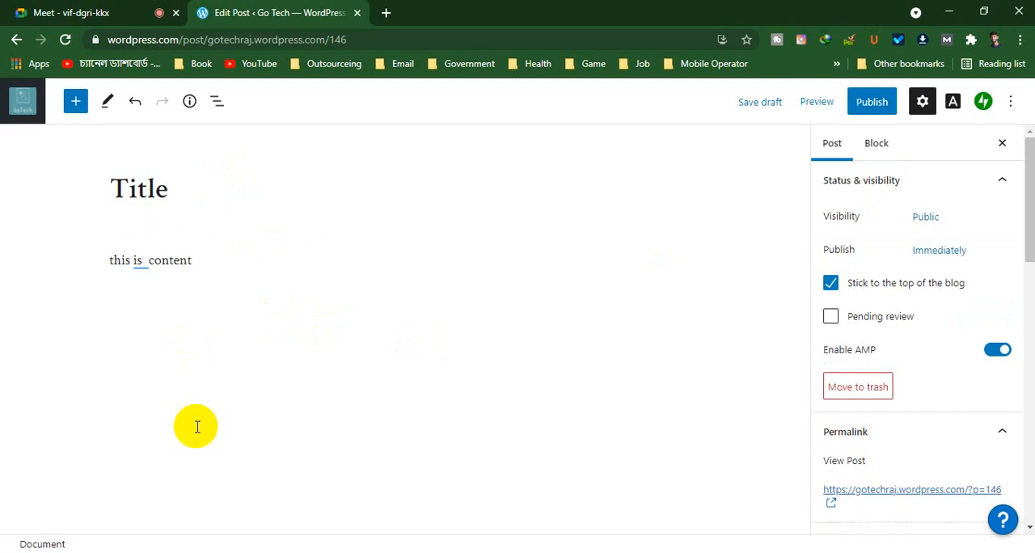
pyautogui.click(145, 324)
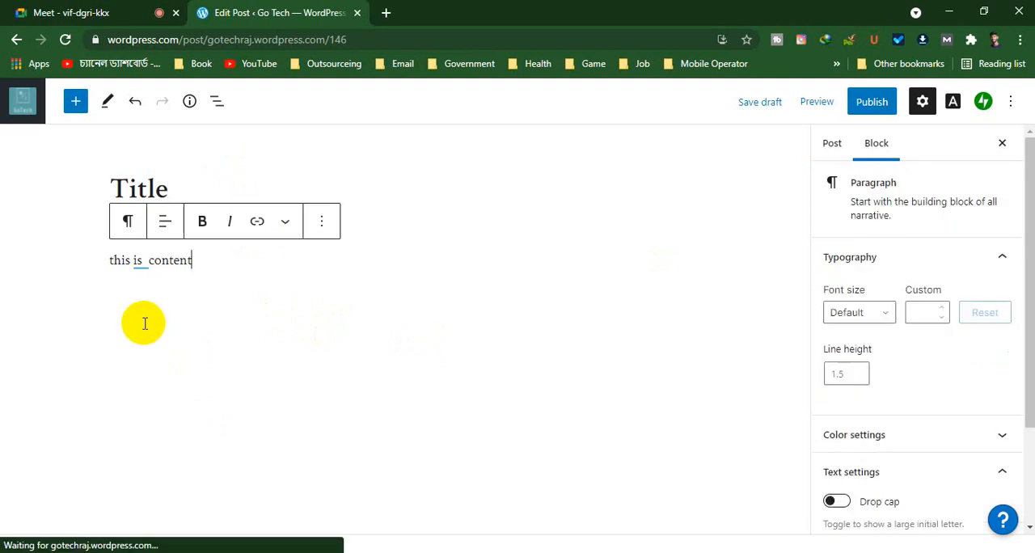
pyautogui.click(321, 227)
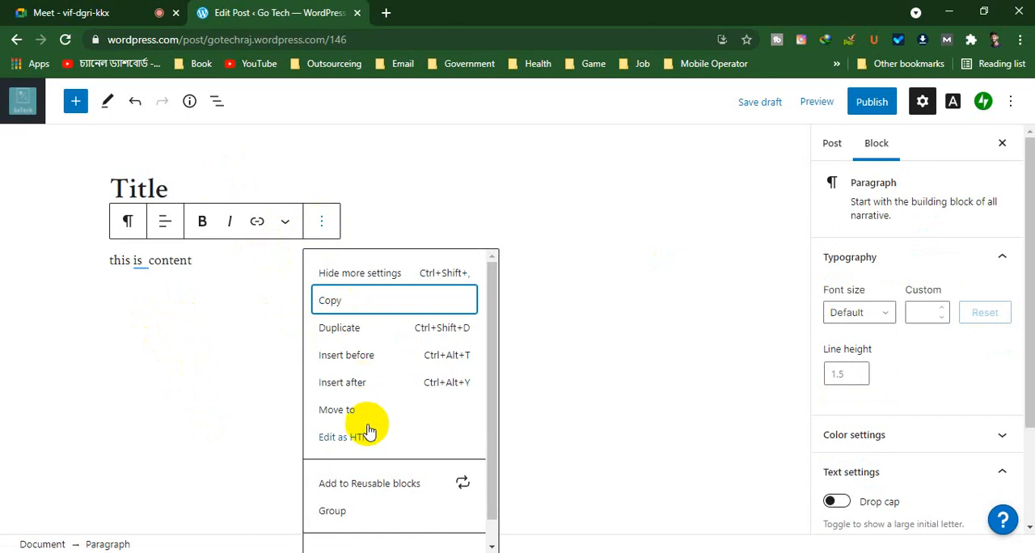
pyautogui.click(222, 262)
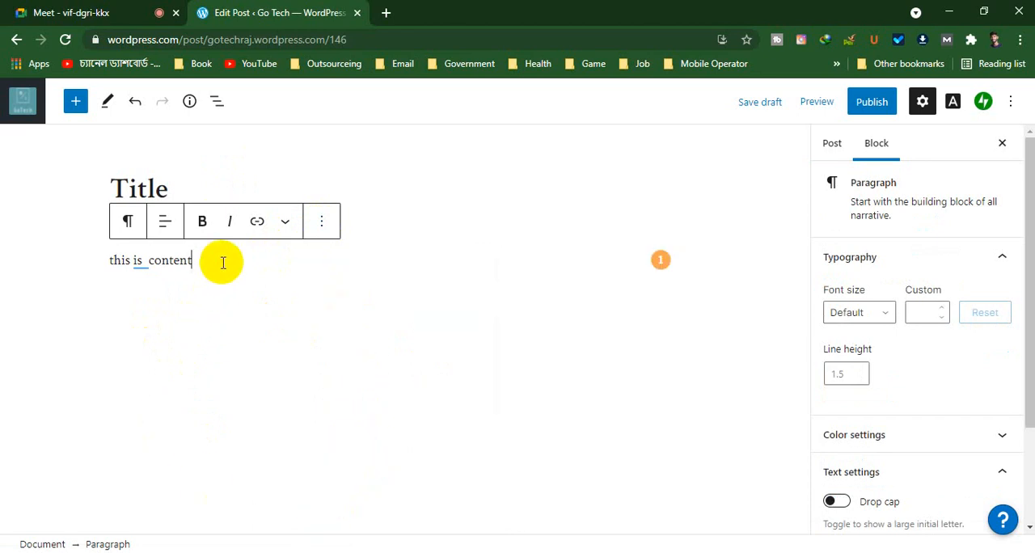
# Start a new block below the "this is content" paragraph and insert an Image block from the full block library
pyautogui.press('Return')
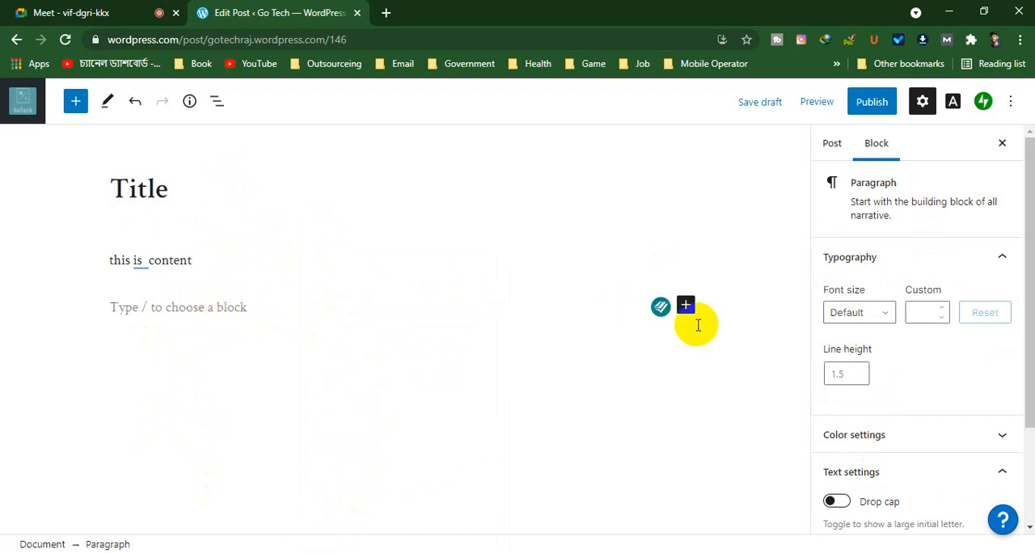
pyautogui.click(685, 305)
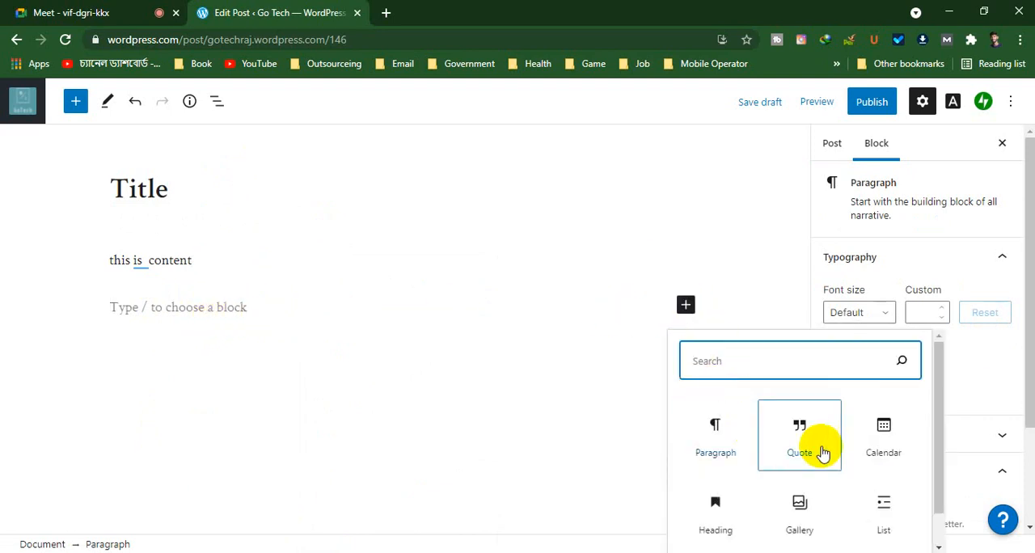
pyautogui.scroll(-1, 750, 440)
pyautogui.click(798, 540)
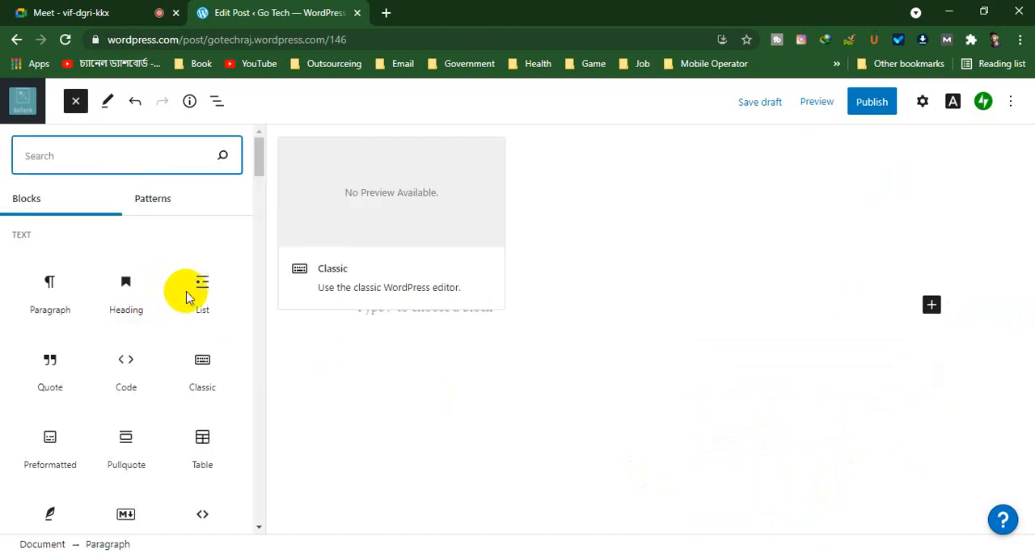
pyautogui.scroll(-1, 120, 308)
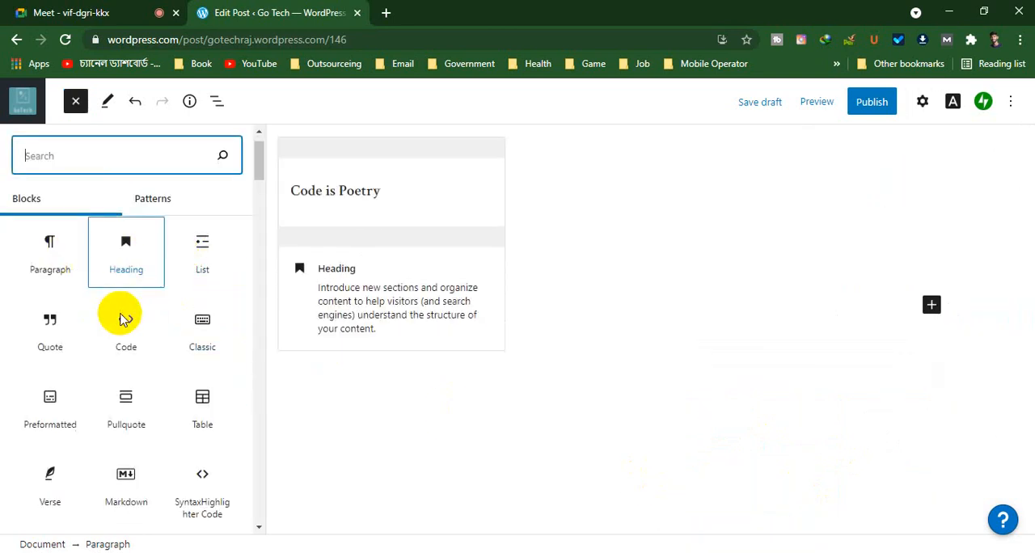
pyautogui.scroll(-3, 121, 318)
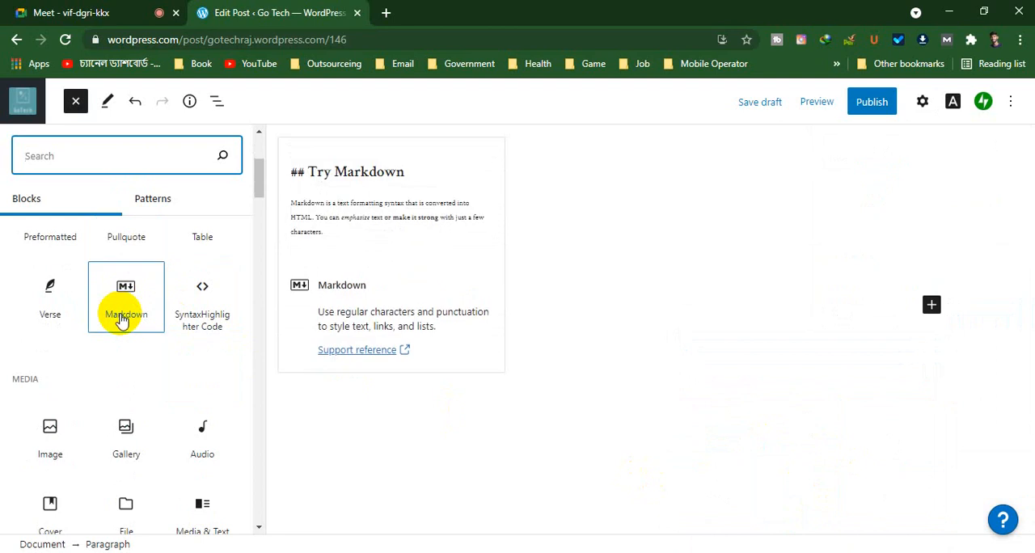
pyautogui.click(48, 427)
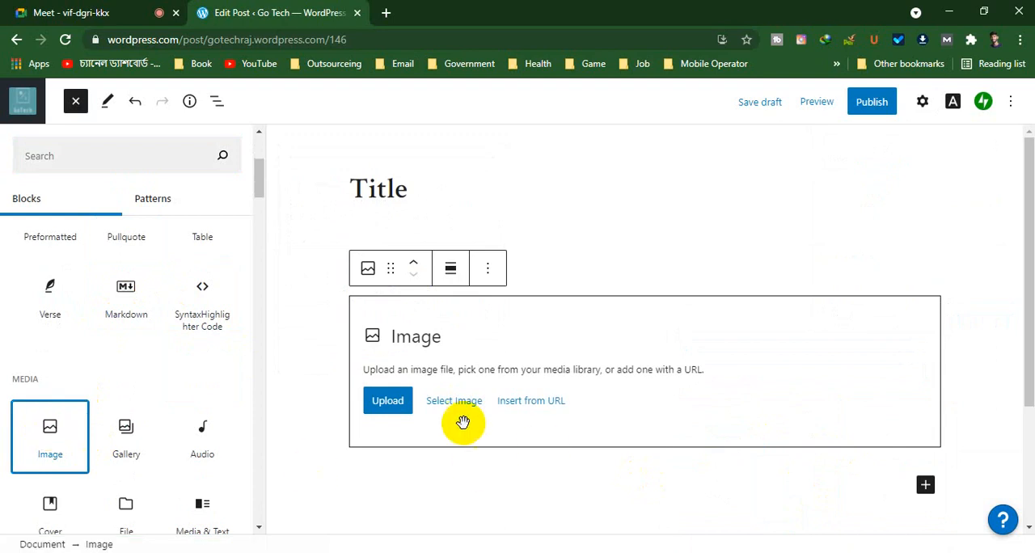
# Upload 2021-02-19_174759.png from the Desktop folder into the Image block and select the placed image
pyautogui.click(391, 412)
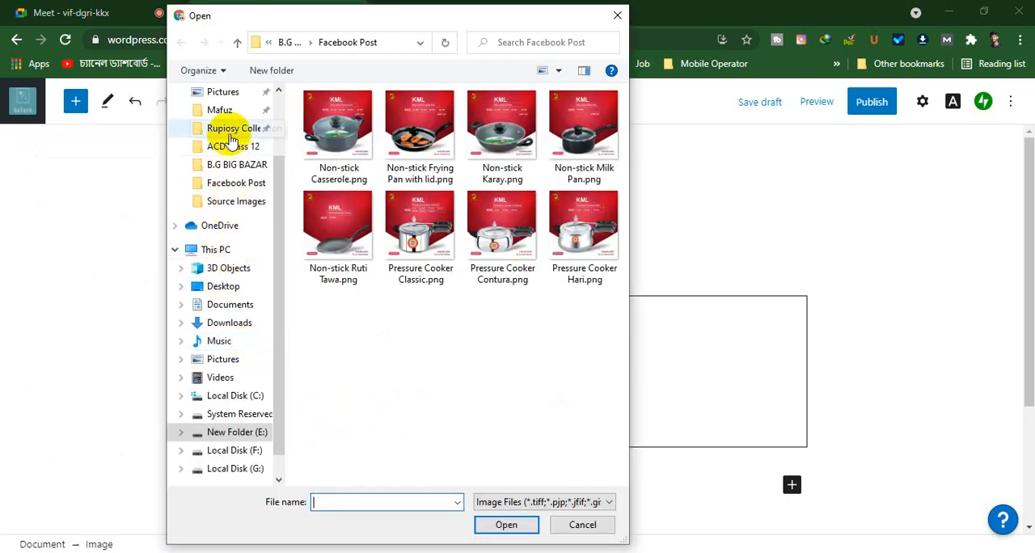
pyautogui.click(220, 286)
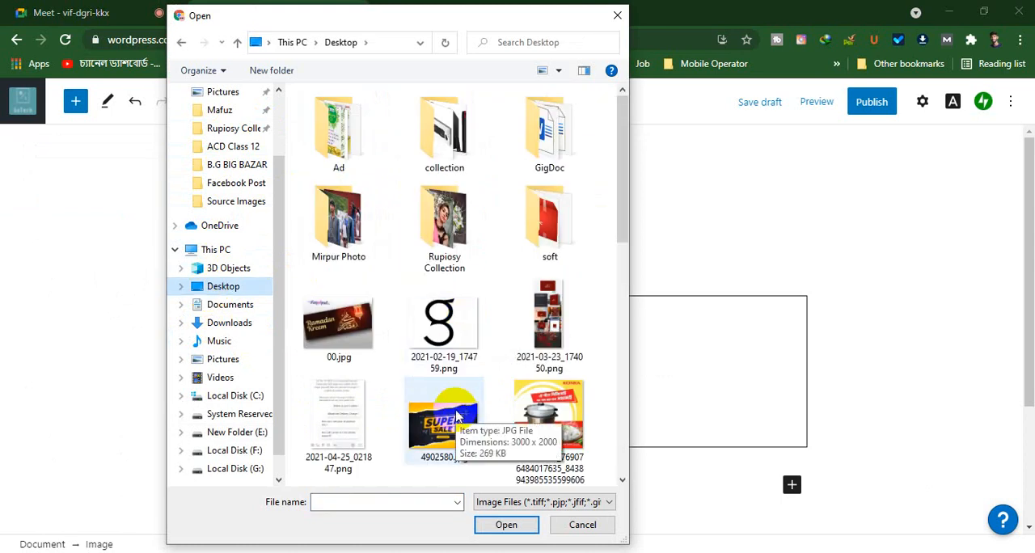
pyautogui.click(441, 336)
pyautogui.click(508, 527)
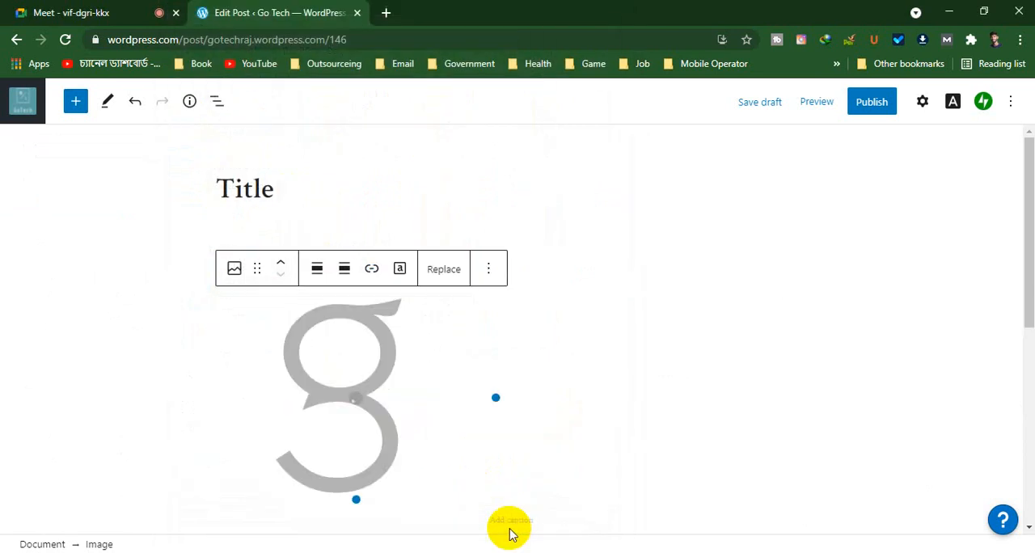
pyautogui.click(509, 526)
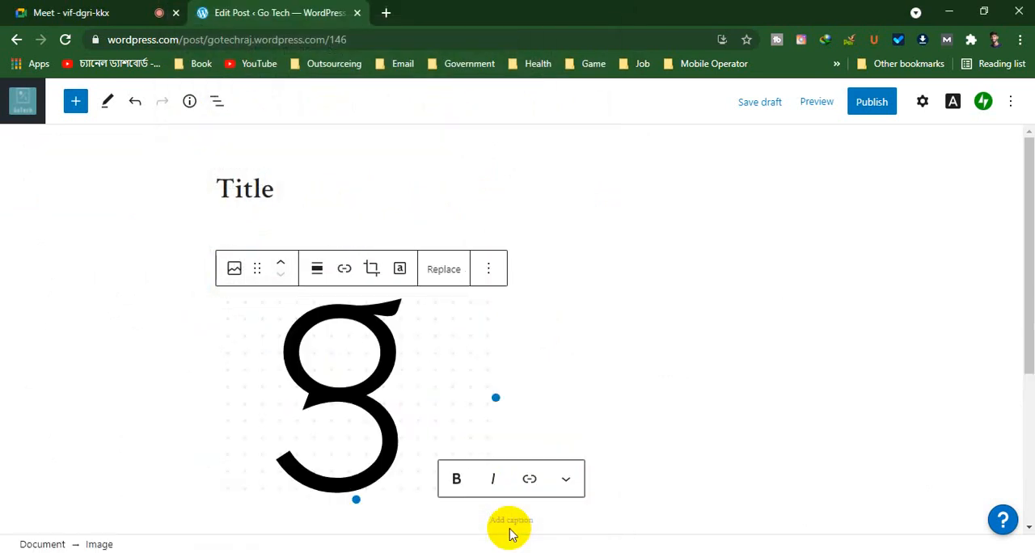
pyautogui.click(337, 364)
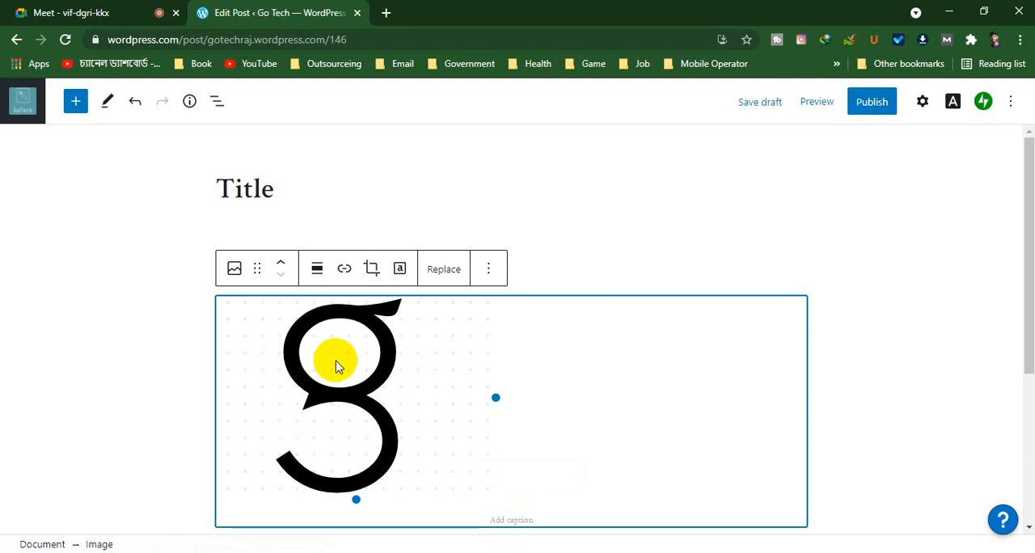
# Show the Image block's settings down to its alt text, image size and dimension options
pyautogui.click(922, 101)
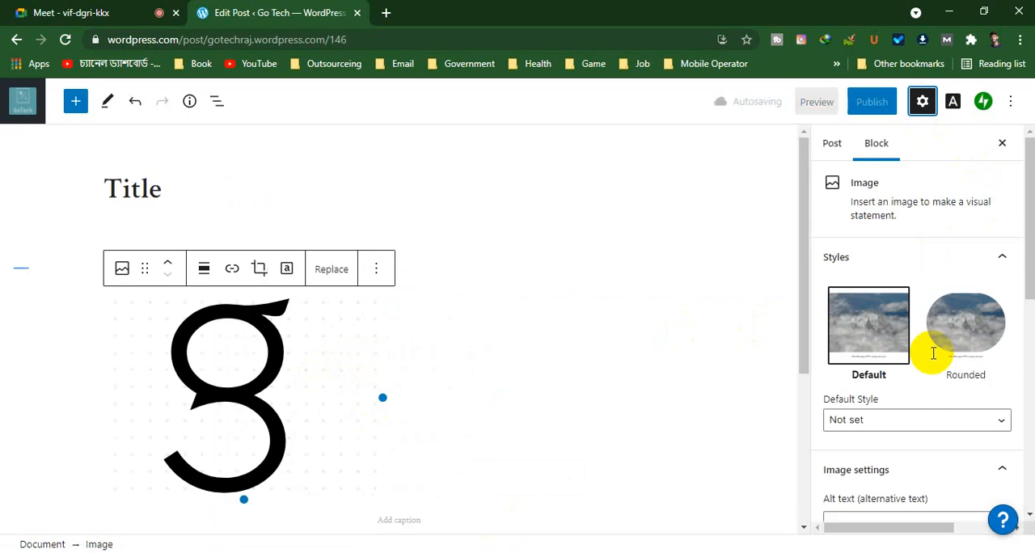
pyautogui.scroll(-4, 941, 287)
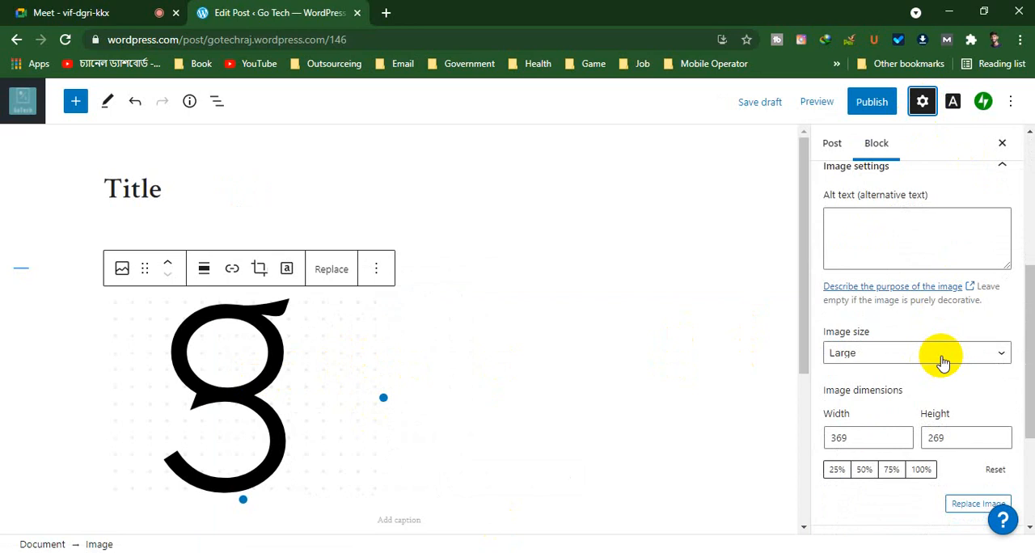
# Switch to the Google Meet call, mute and unmute the microphone, check the participant list, and return to the post editor
pyautogui.click(29, 11)
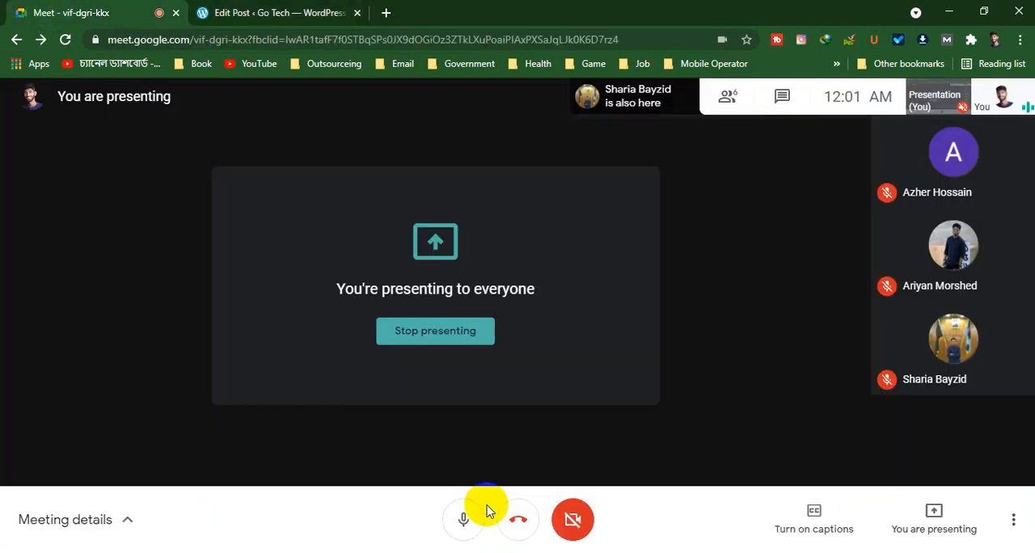
pyautogui.click(467, 519)
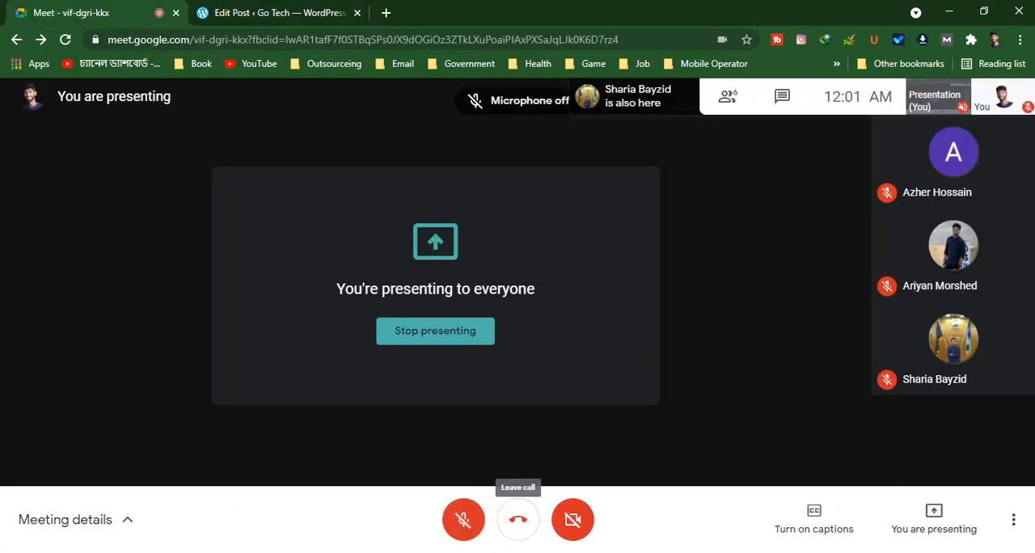
pyautogui.click(462, 519)
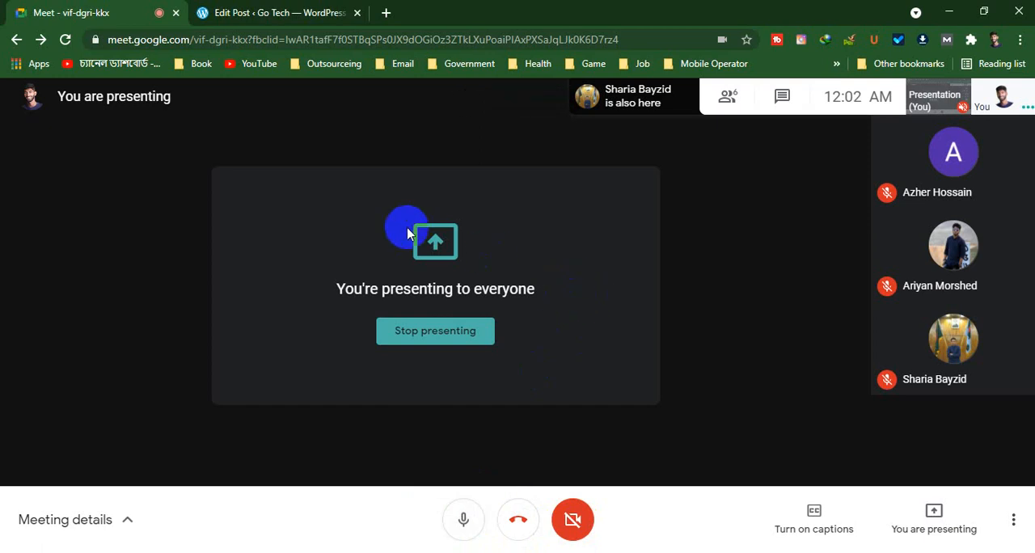
pyautogui.click(728, 96)
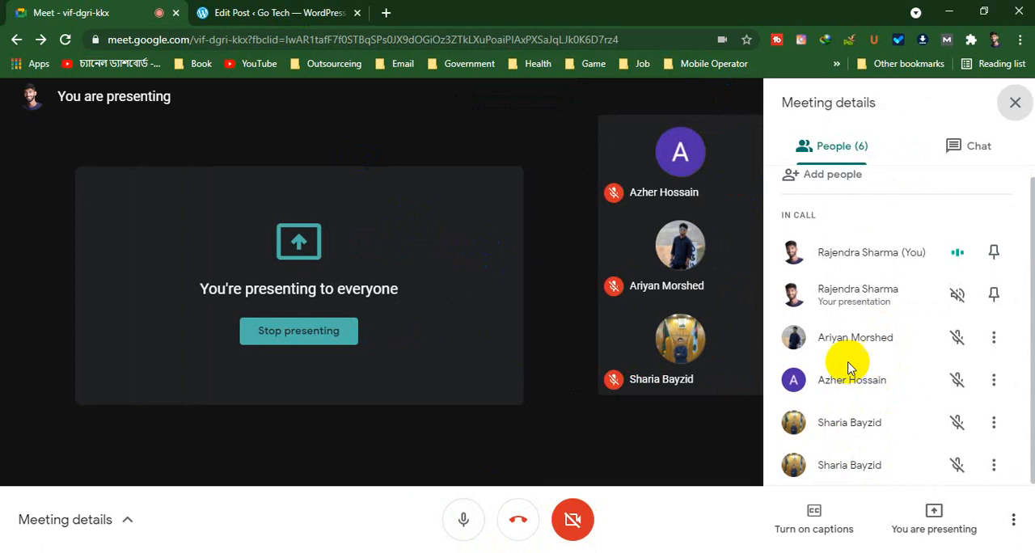
pyautogui.click(1014, 102)
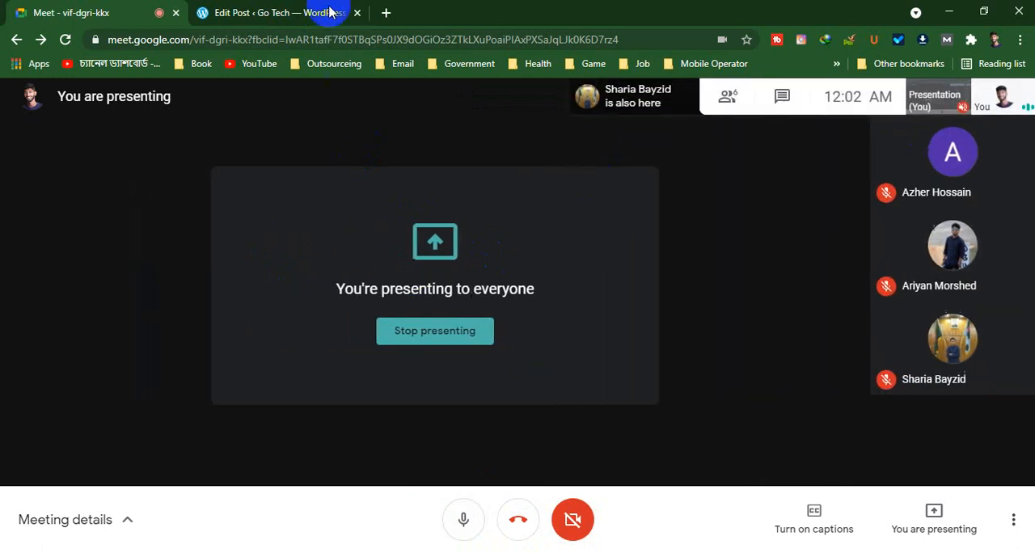
pyautogui.click(329, 12)
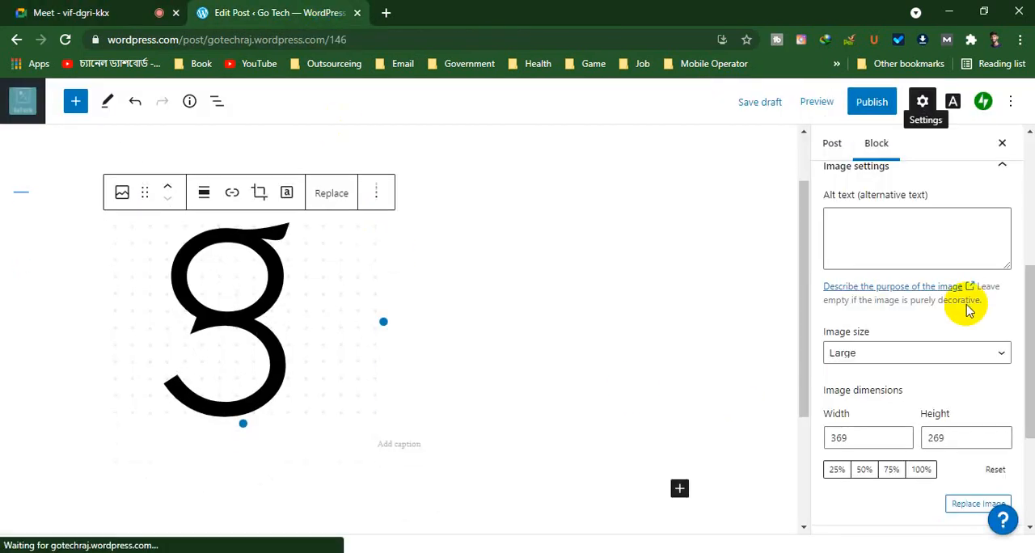
# Replace the Image block's picture with the couple's selfie photo from the media library and close the replacement options
pyautogui.click(855, 231)
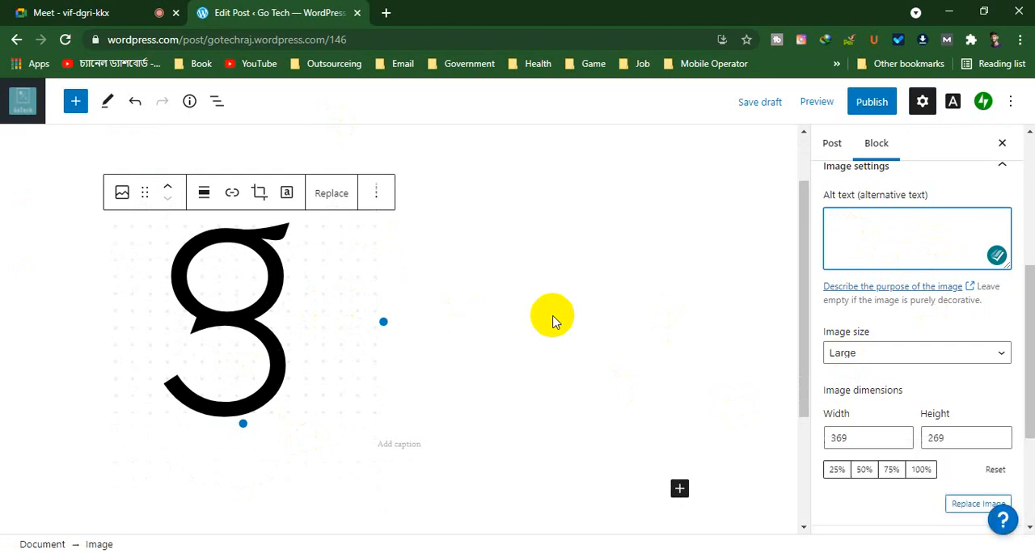
pyautogui.click(338, 201)
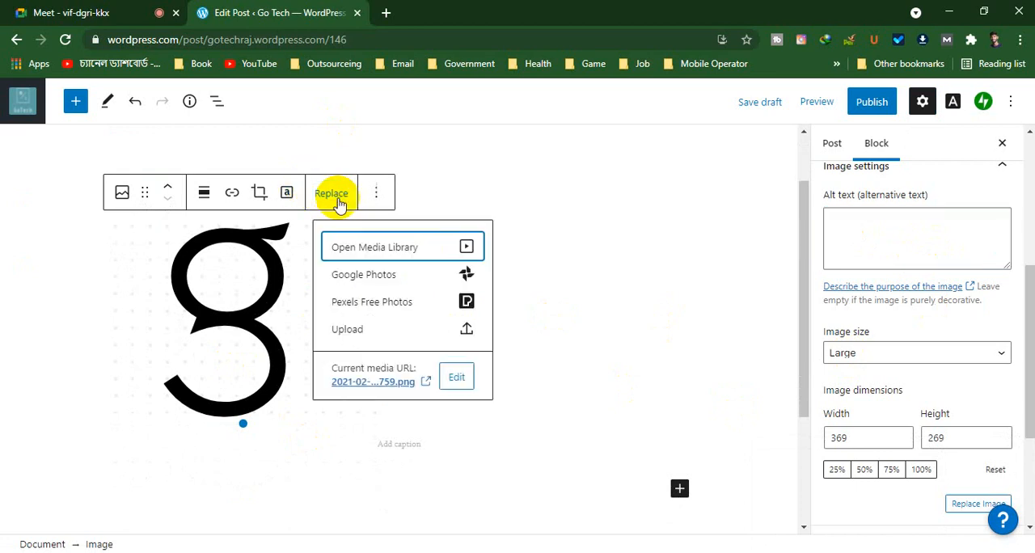
pyautogui.click(387, 247)
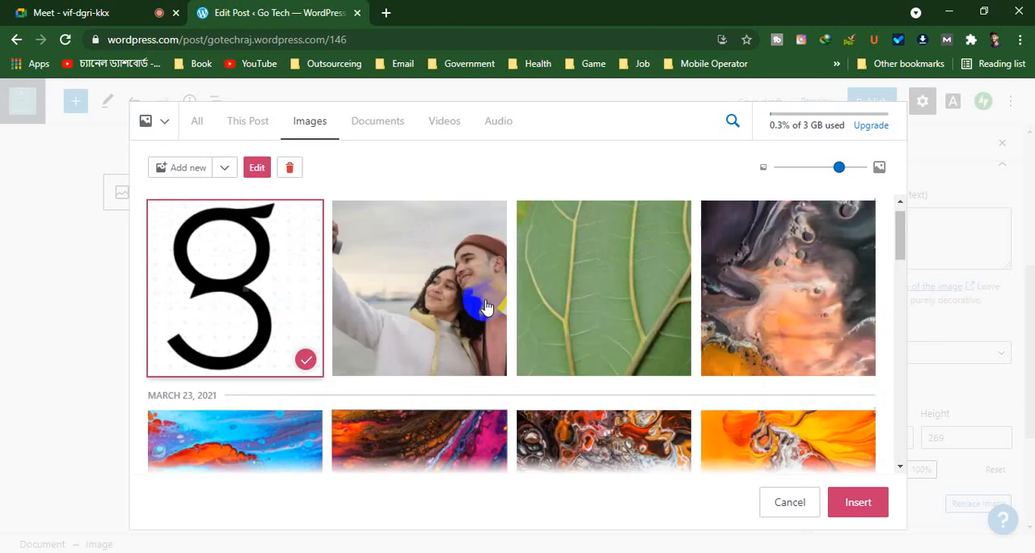
pyautogui.click(442, 318)
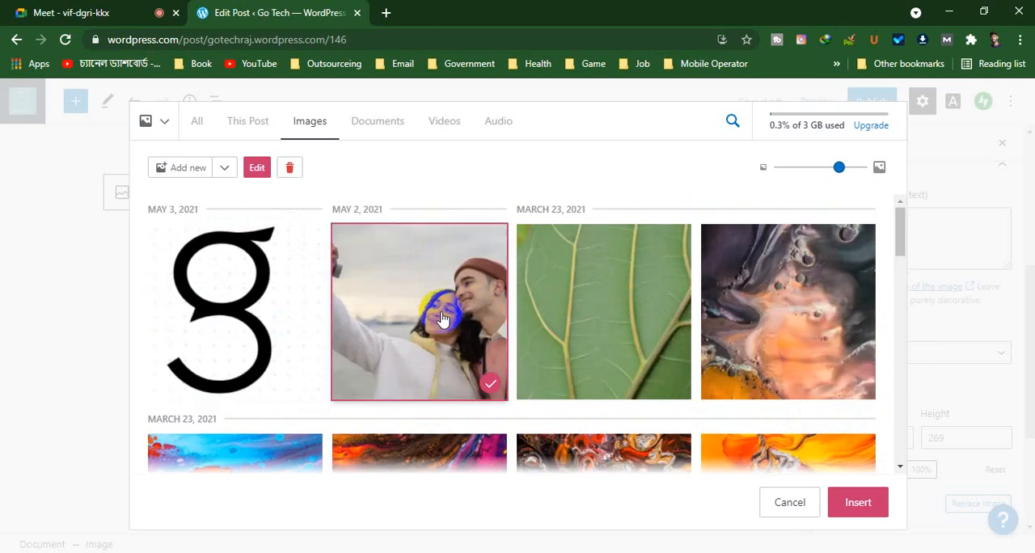
pyautogui.click(868, 501)
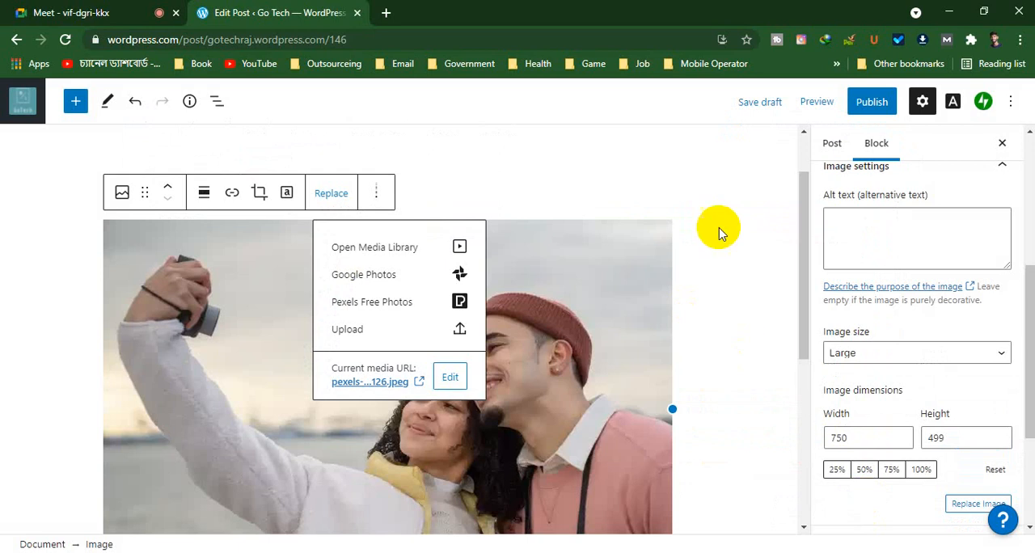
pyautogui.click(608, 179)
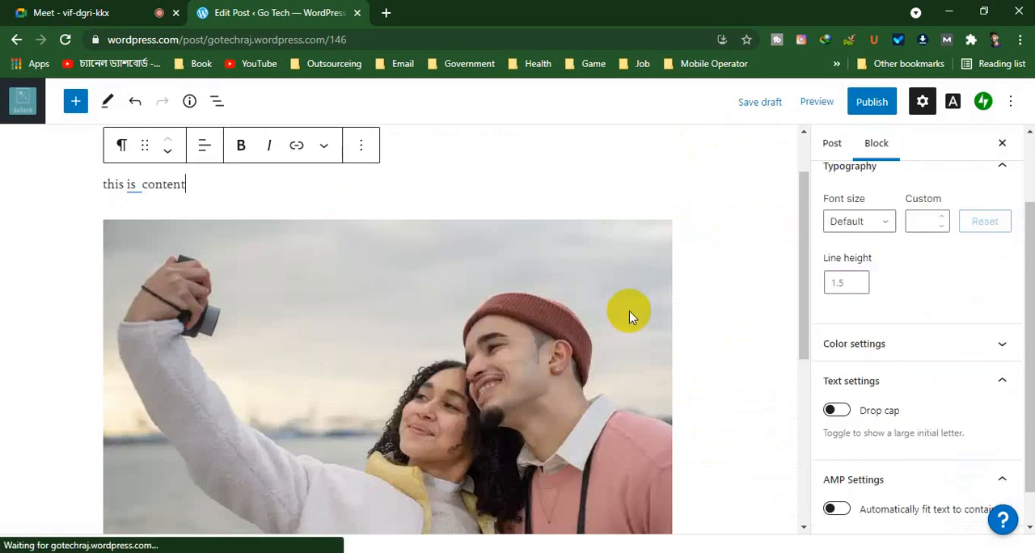
# Look over the placed couple photo, select its block, and start editing its alternative text
pyautogui.scroll(-2, 629, 310)
pyautogui.scroll(2, 629, 317)
pyautogui.scroll(-1, 629, 317)
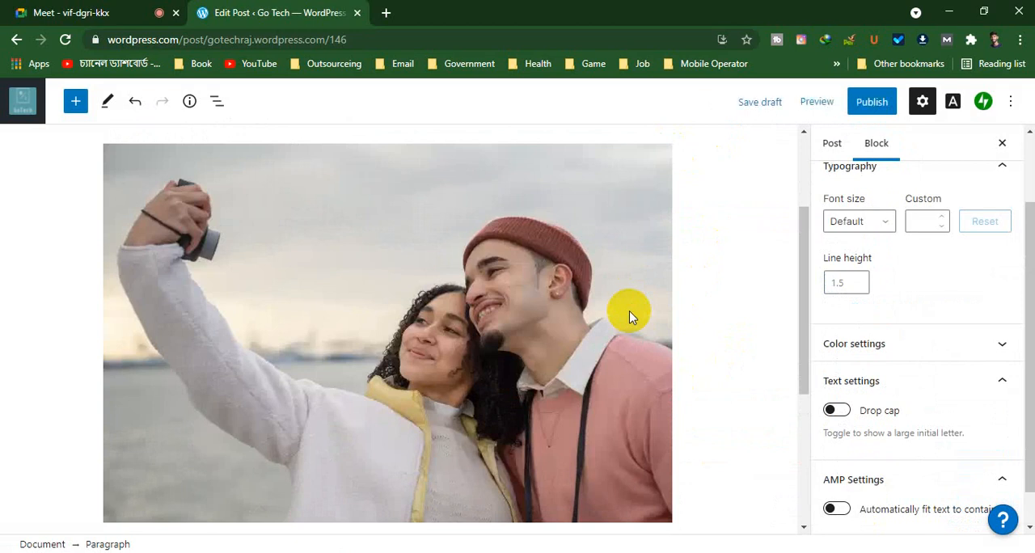
pyautogui.click(630, 315)
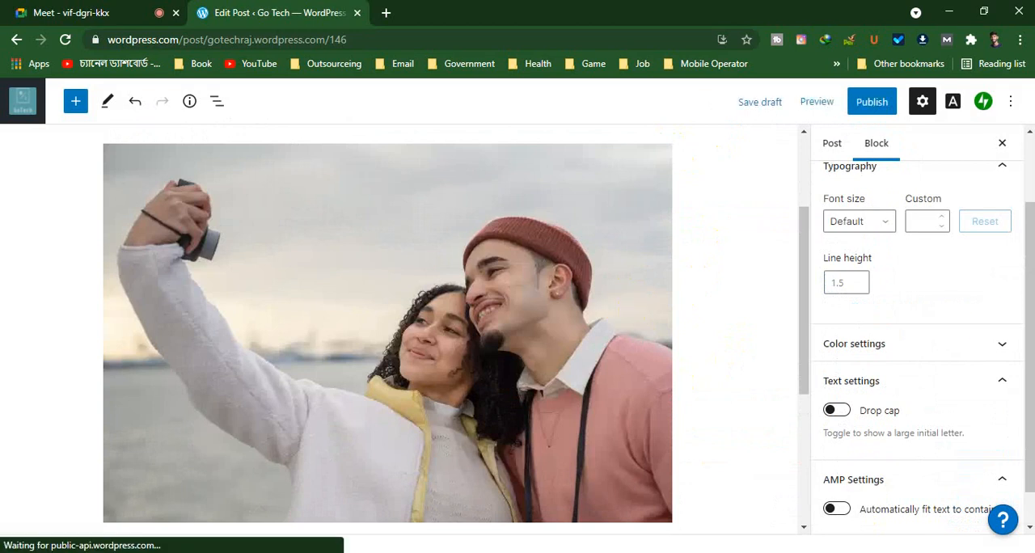
pyautogui.scroll(-2, 857, 332)
pyautogui.scroll(4, 896, 358)
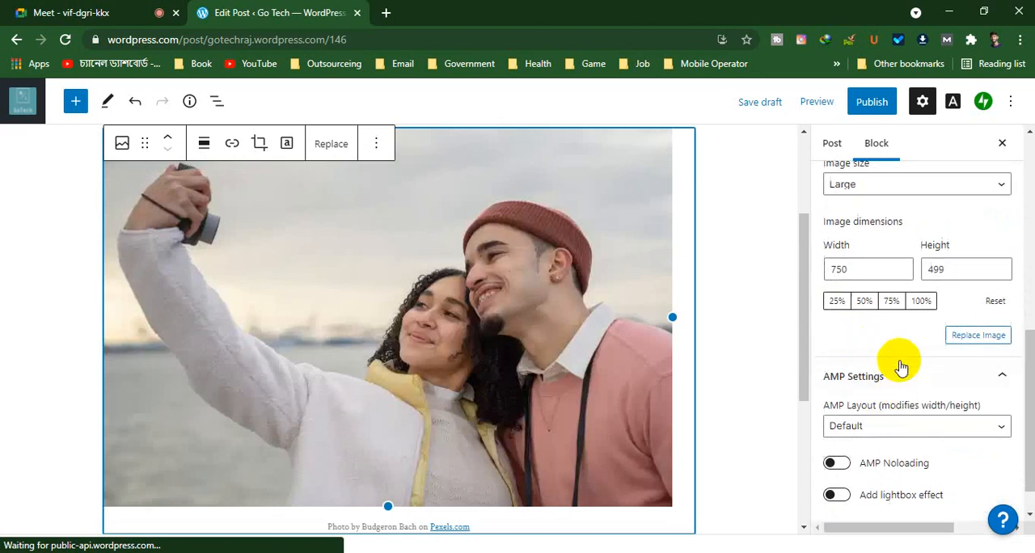
pyautogui.click(873, 412)
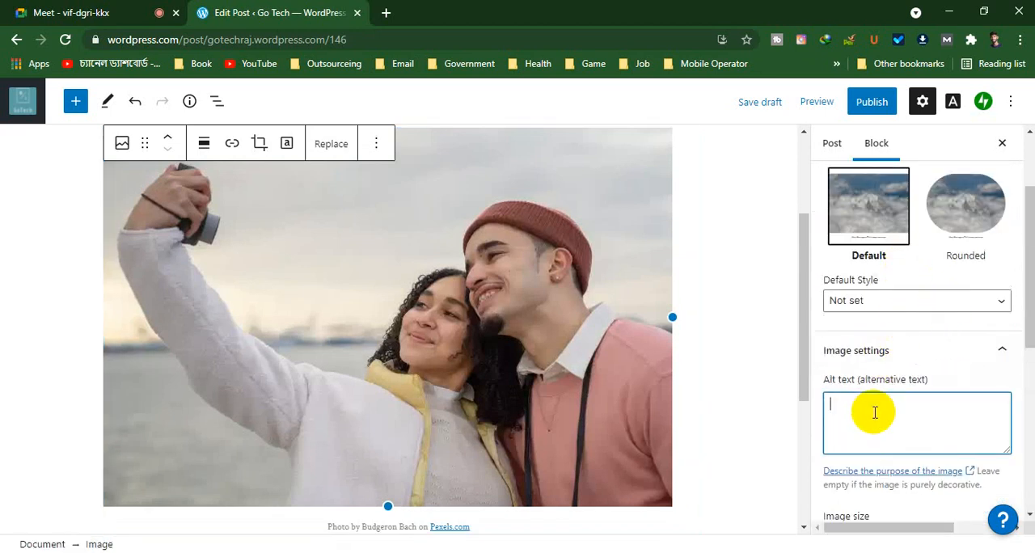
pyautogui.click(463, 365)
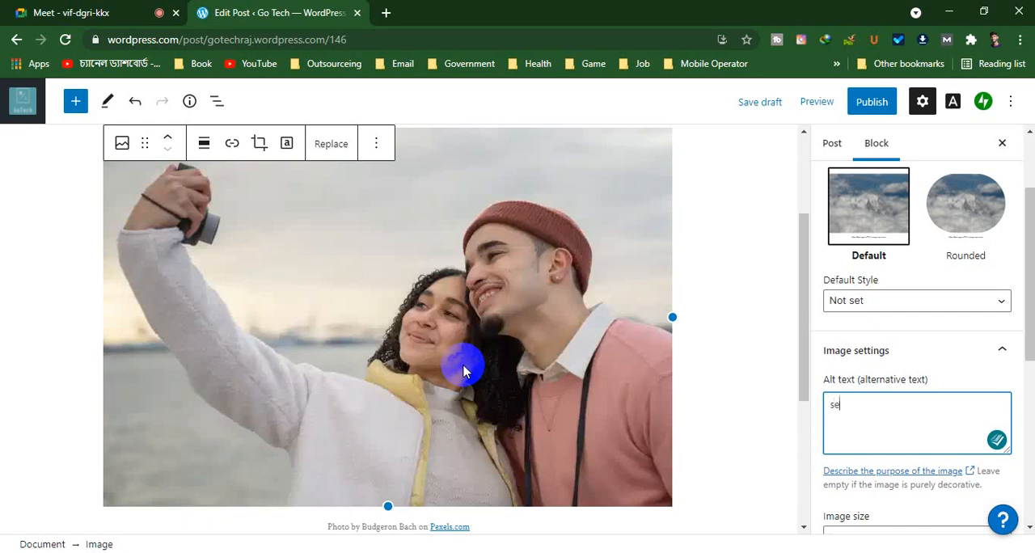
pyautogui.write('fie')
pyautogui.press('BackSpace')
pyautogui.press('BackSpace')
pyautogui.press('BackSpace')
pyautogui.press('BackSpace')
pyautogui.press('BackSpace')
pyautogui.press('BackSpace')
pyautogui.write('c')
pyautogui.press('BackSpace')
# Set the couple photo's alt text to "a couple is taking a selfie"
pyautogui.write('a couple')
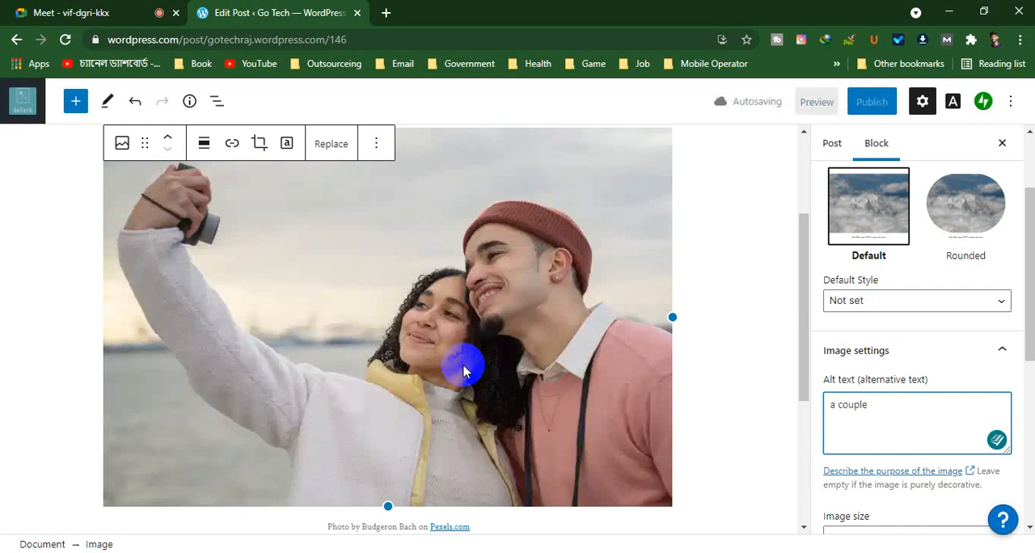
pyautogui.write(' is t')
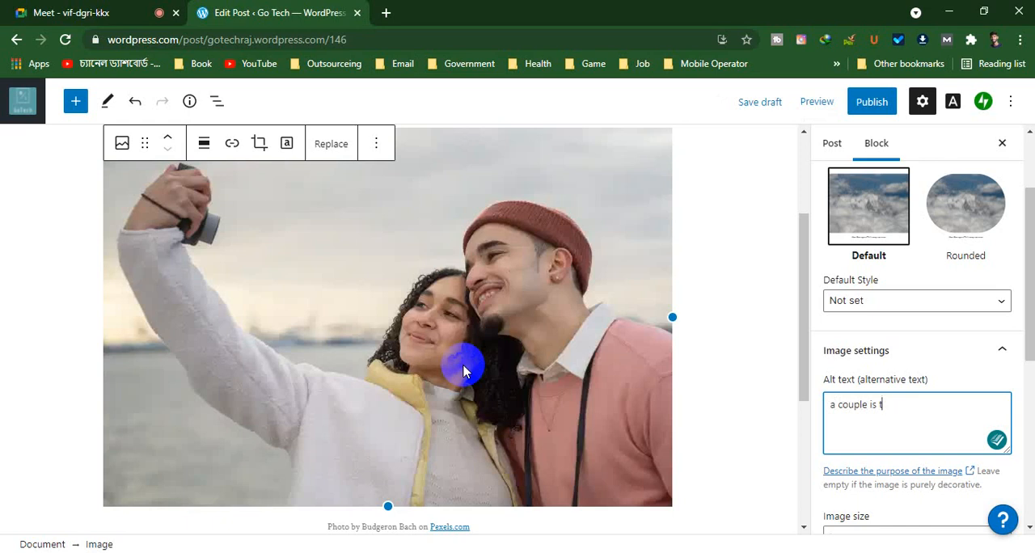
pyautogui.write('aking a selfie')
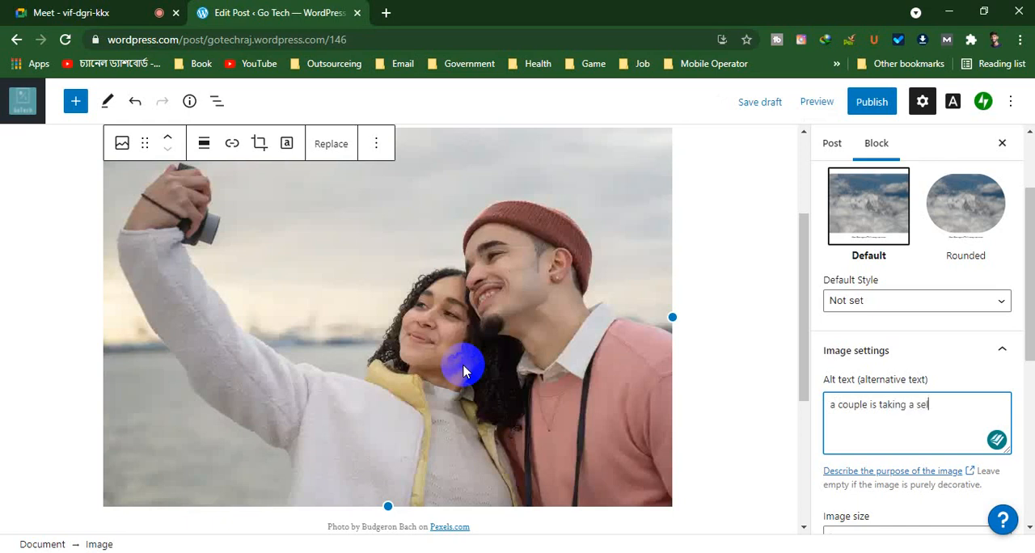
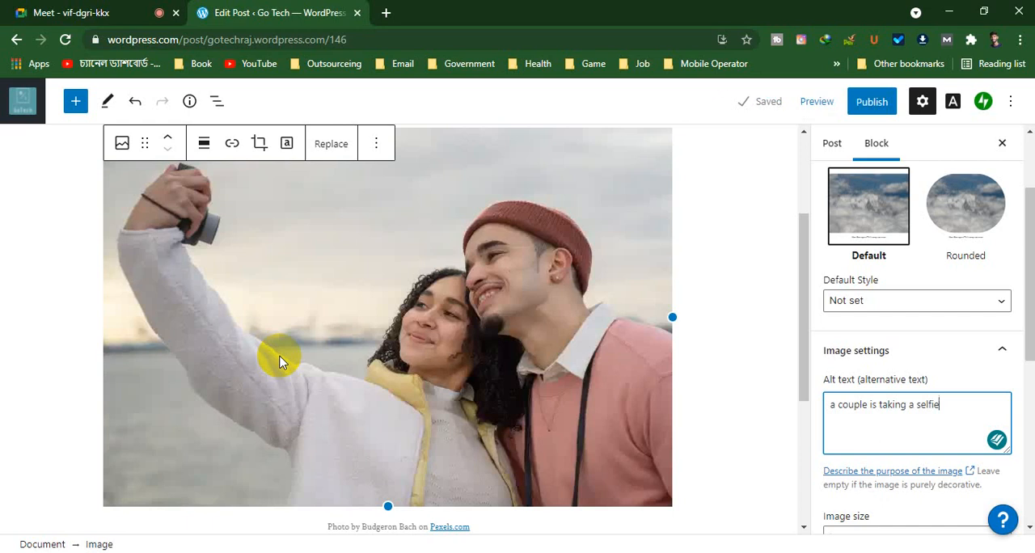
# Try the Medium, Thumbnail and Full Size image sizes on the couple photo, ending with Medium
pyautogui.scroll(-2, 279, 362)
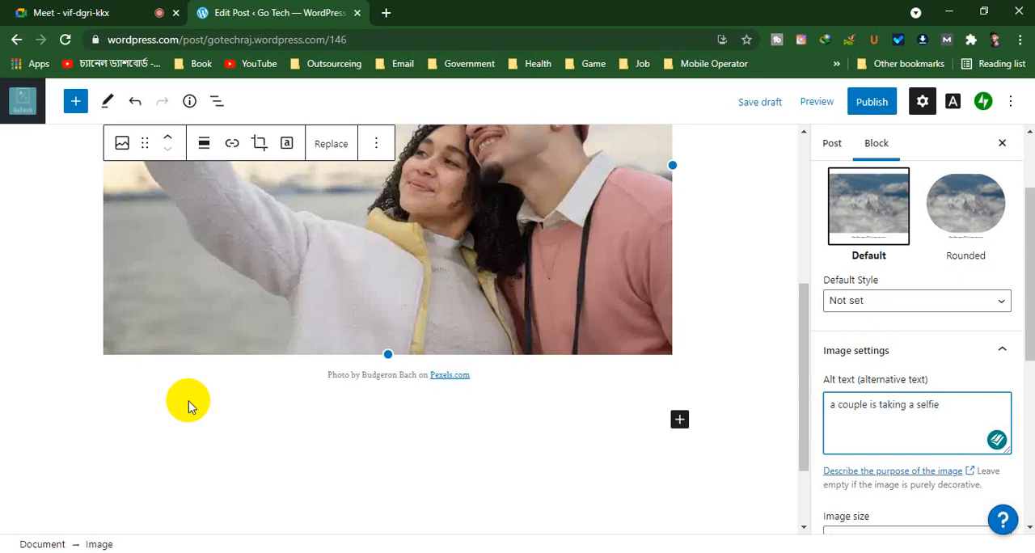
pyautogui.scroll(-3, 943, 388)
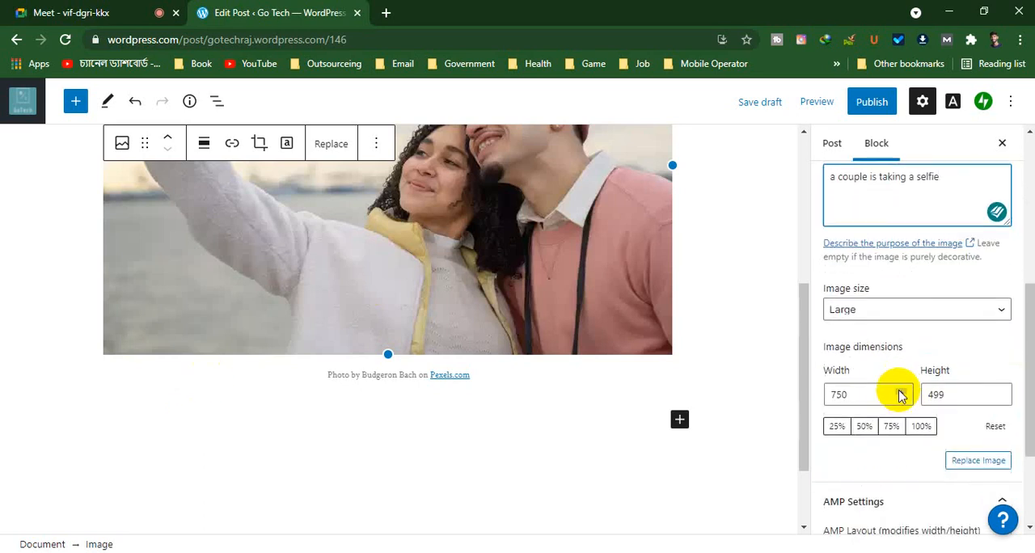
pyautogui.click(897, 315)
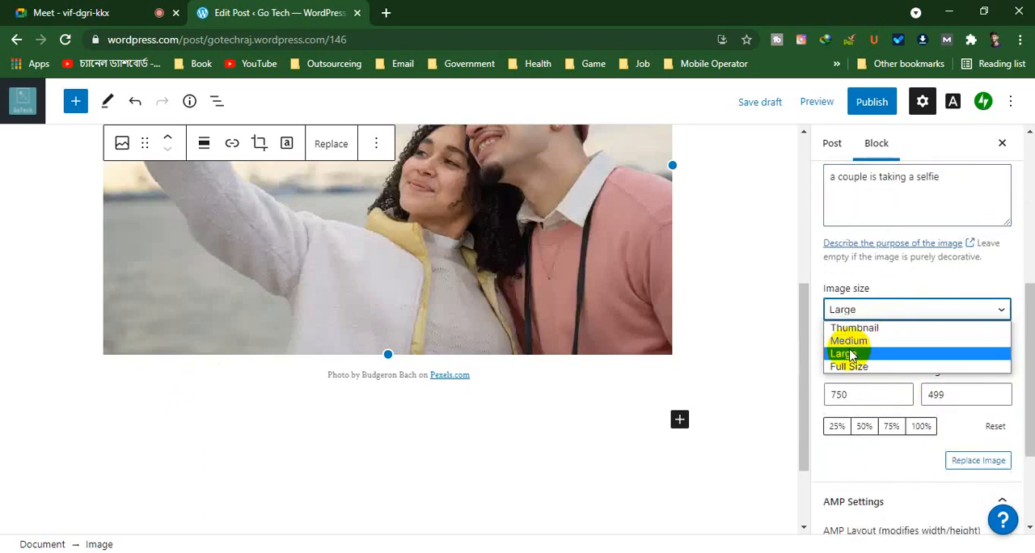
pyautogui.click(861, 348)
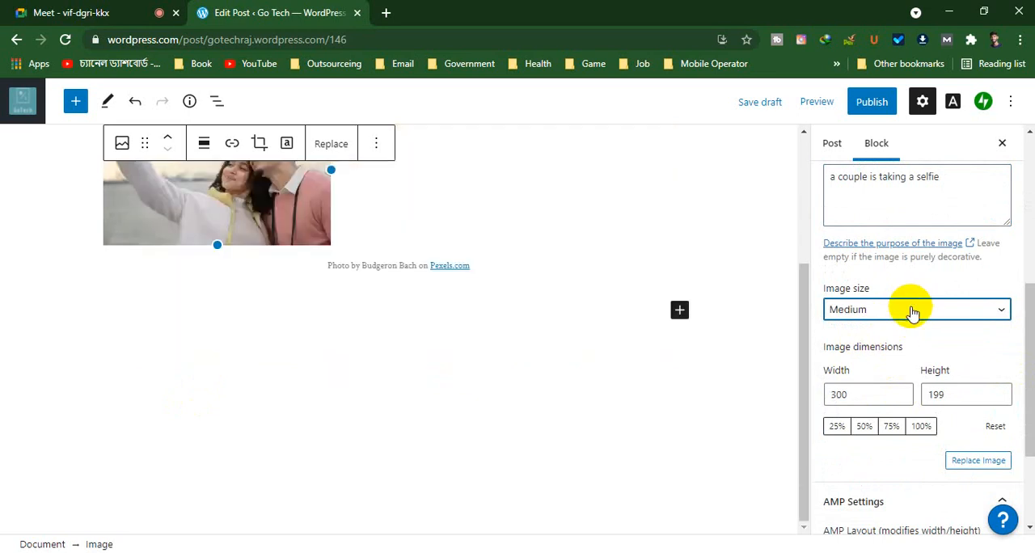
pyautogui.click(911, 311)
pyautogui.click(899, 328)
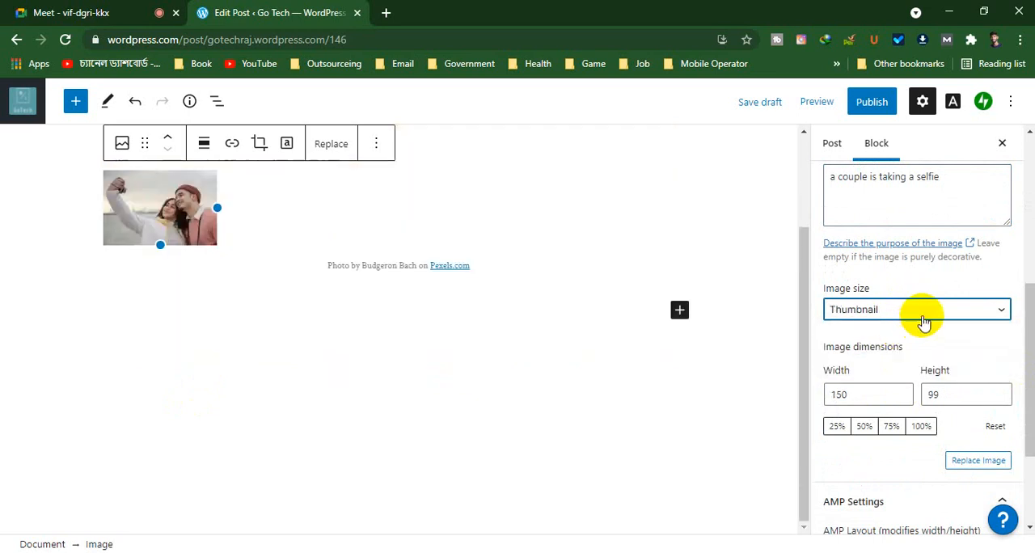
pyautogui.click(910, 316)
pyautogui.click(884, 364)
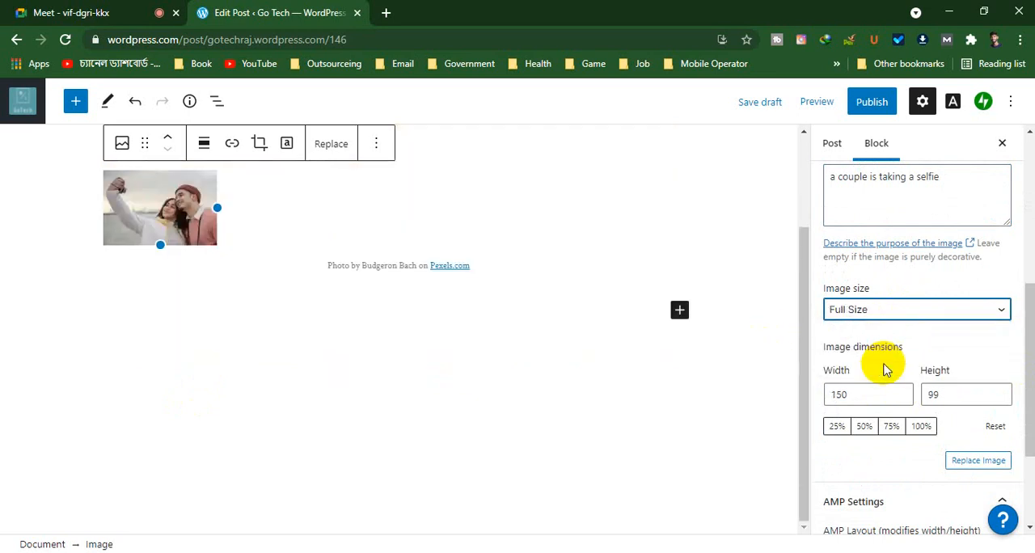
pyautogui.click(928, 316)
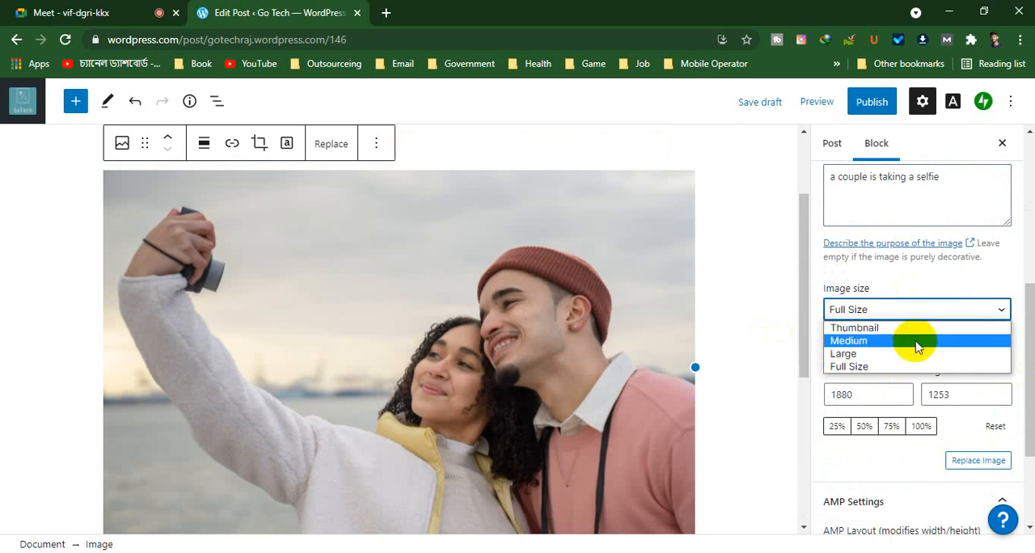
pyautogui.click(916, 342)
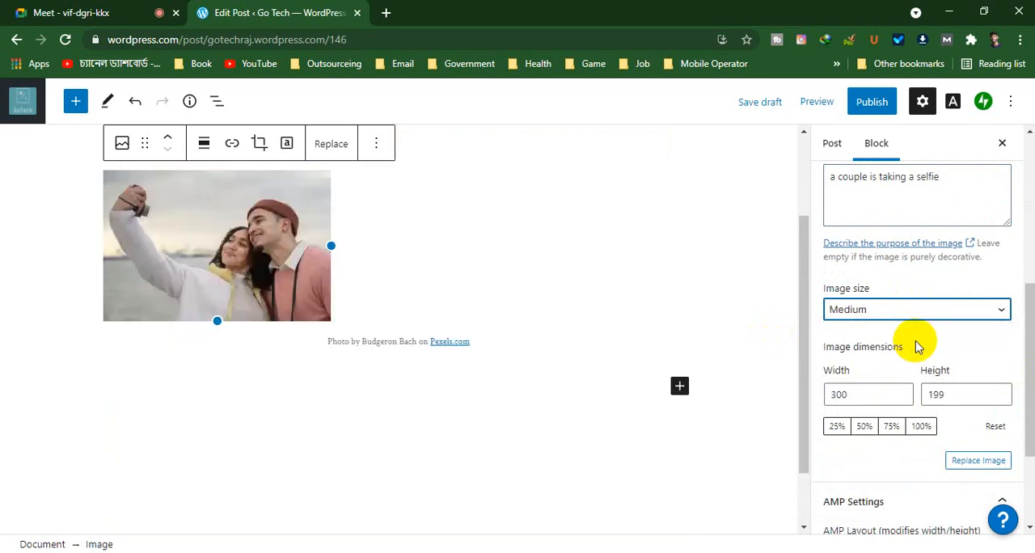
# Set the couple photo's custom dimensions to a width of 324 and a height of 212
pyautogui.click(884, 393)
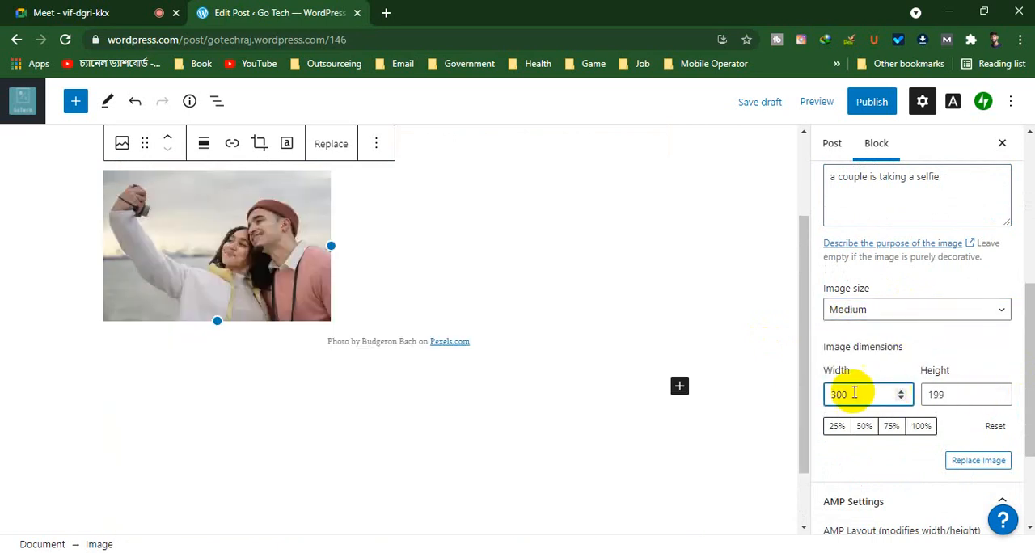
pyautogui.click(904, 392)
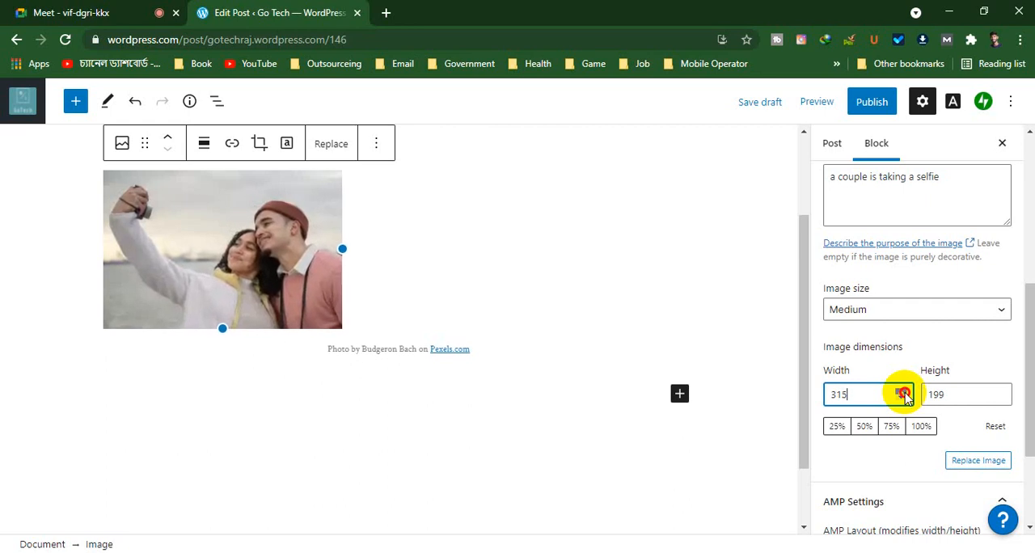
pyautogui.click(968, 396)
pyautogui.click(1000, 390)
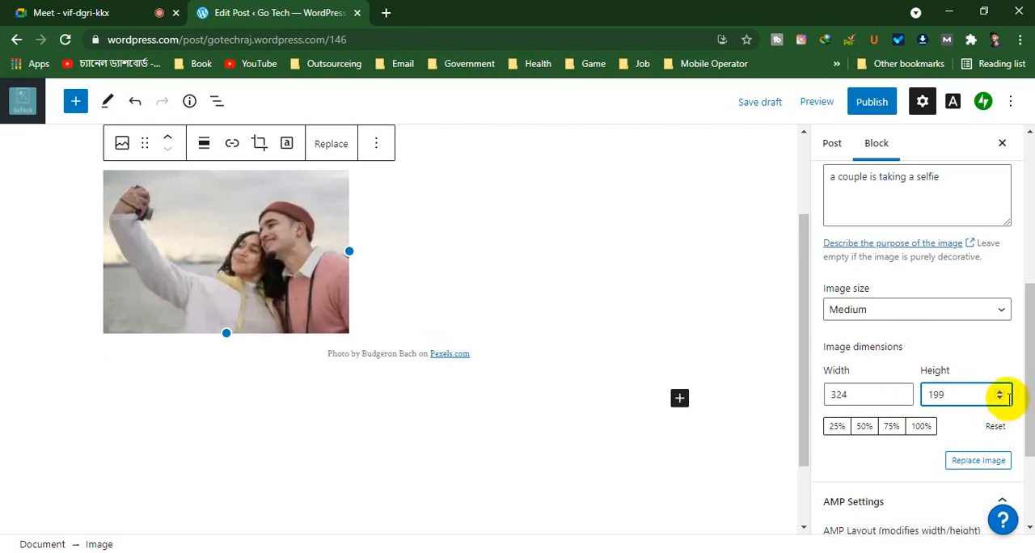
pyautogui.click(1000, 391)
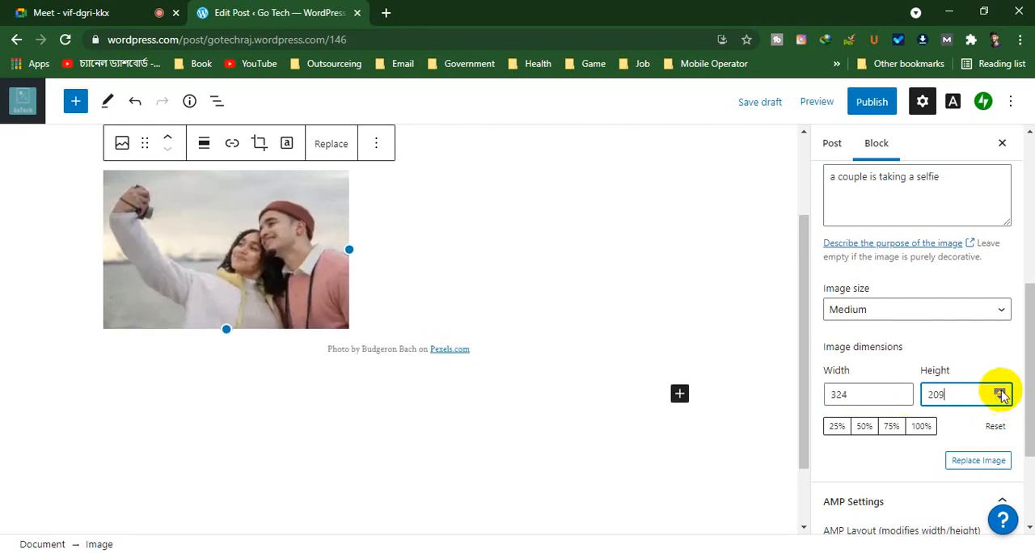
pyautogui.click(1000, 401)
pyautogui.click(1000, 400)
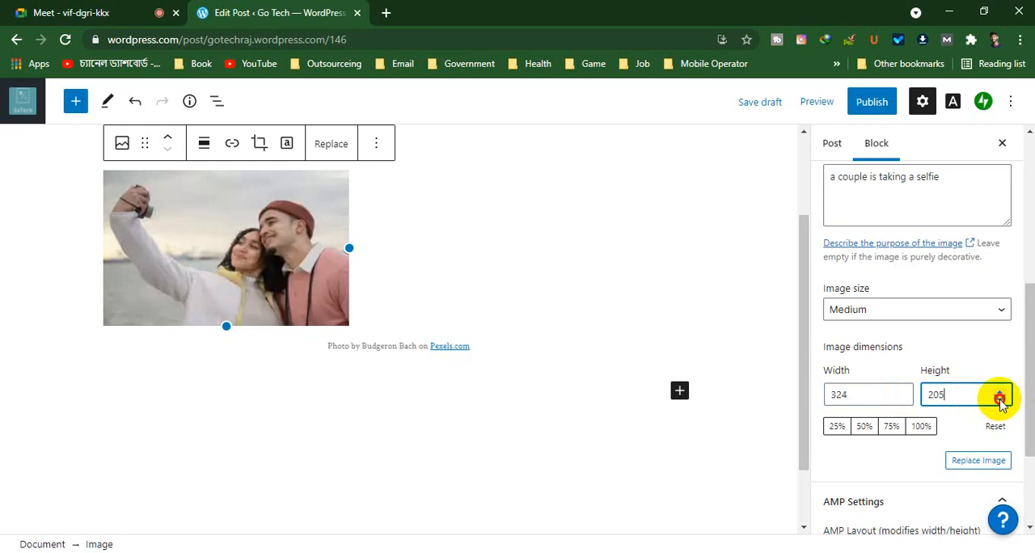
pyautogui.click(1000, 390)
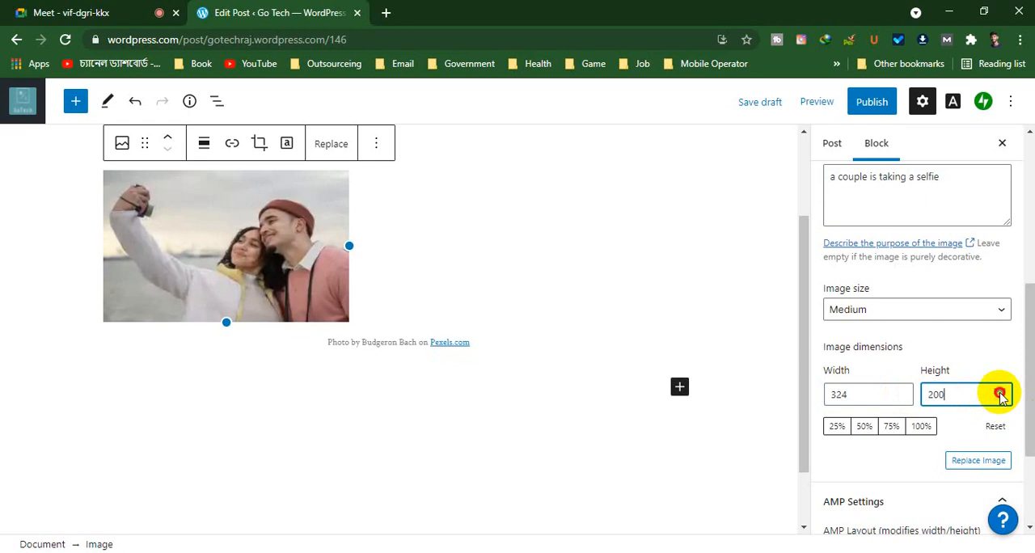
pyautogui.click(1000, 390)
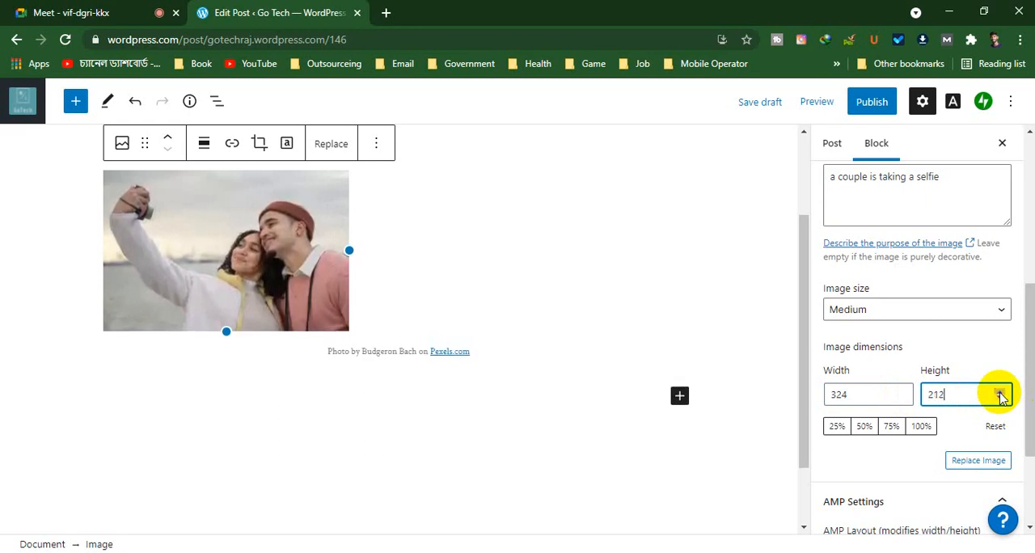
# Try scaling the couple photo to 50% and 75%, ending with 100% of its Medium size
pyautogui.scroll(-2, 958, 393)
pyautogui.click(862, 276)
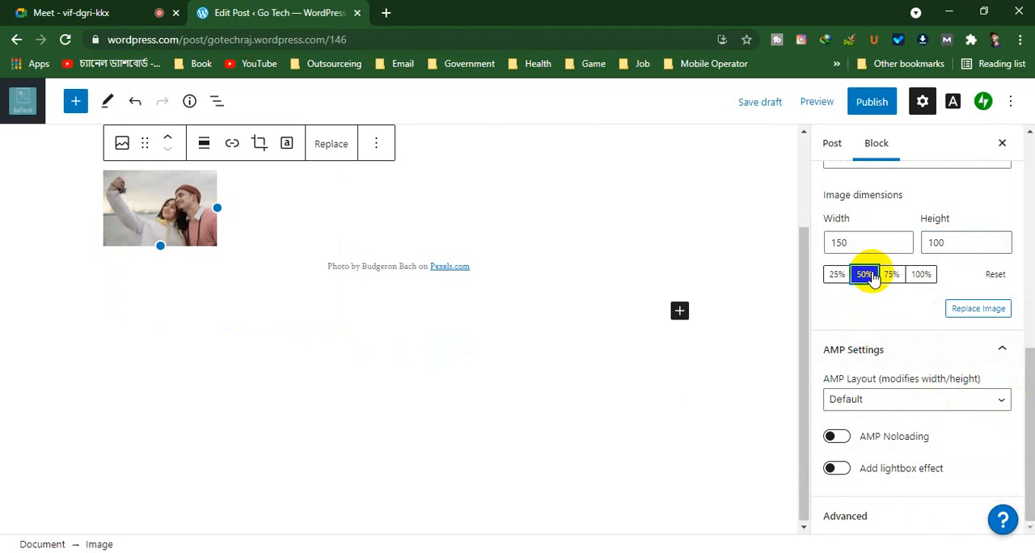
pyautogui.click(899, 274)
pyautogui.click(914, 275)
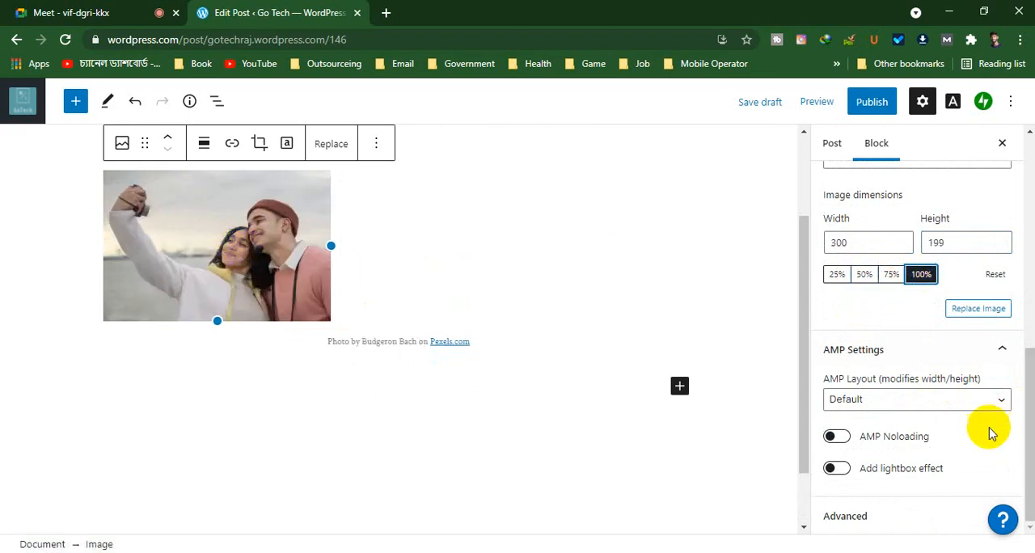
# Enable AMP Noloading and the lightbox effect for the couple photo
pyautogui.click(841, 442)
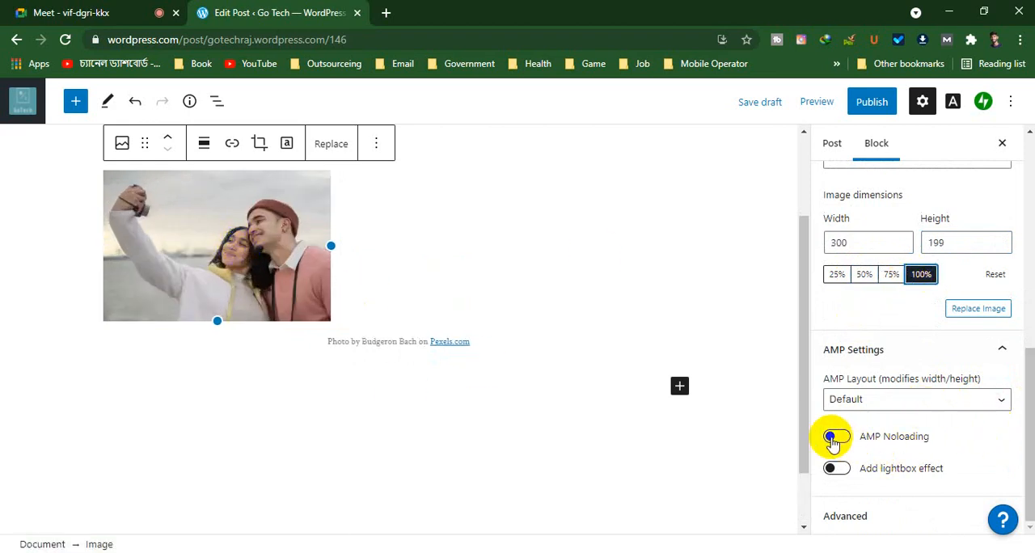
pyautogui.click(836, 470)
pyautogui.click(836, 470)
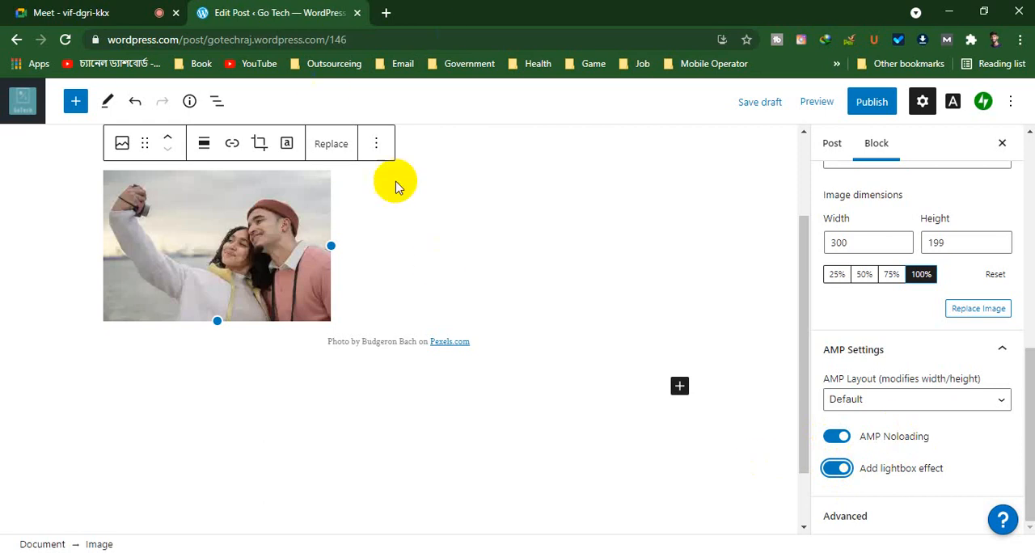
# Look over the couple photo and start an empty paragraph block below its caption
pyautogui.scroll(2, 397, 297)
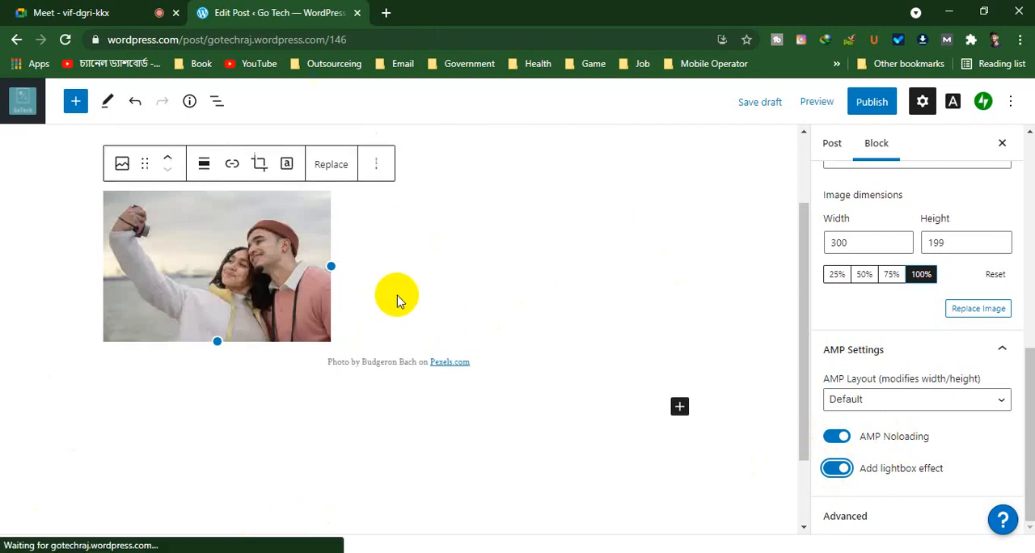
pyautogui.scroll(-3, 428, 463)
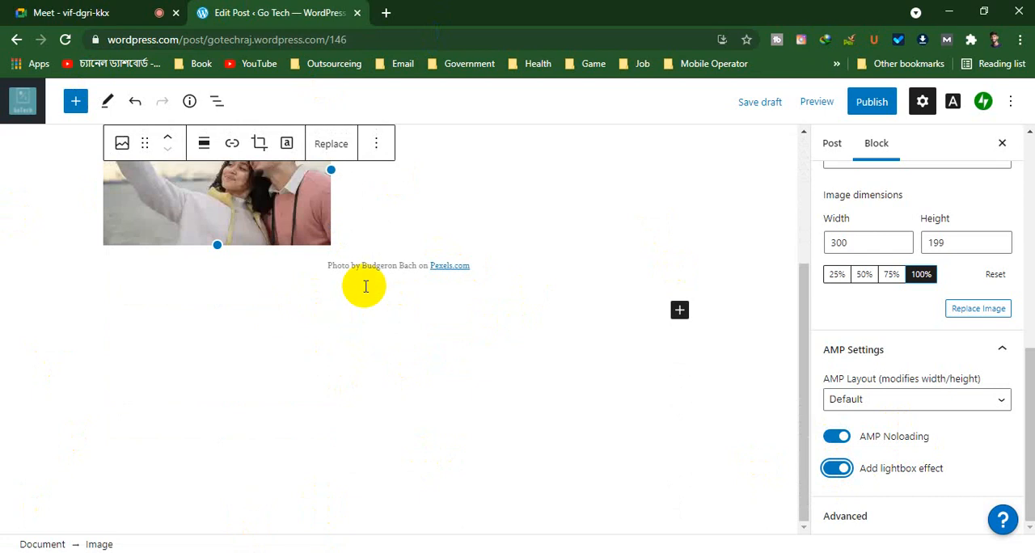
pyautogui.click(234, 302)
pyautogui.click(115, 308)
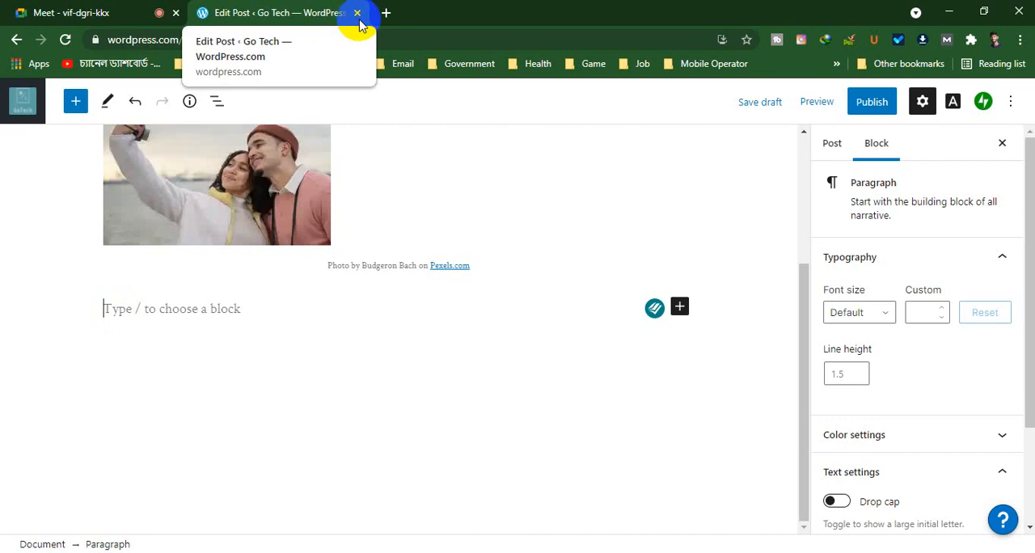
# Open YouTube in a new browser tab, open the Tecno Spark 7 Pro Full Review video and pause it
pyautogui.click(386, 13)
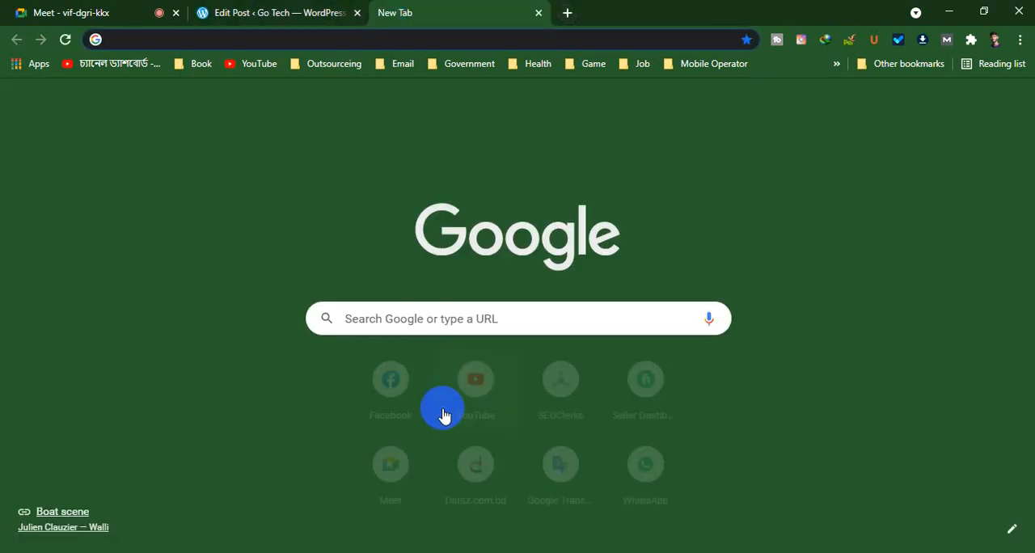
pyautogui.click(467, 397)
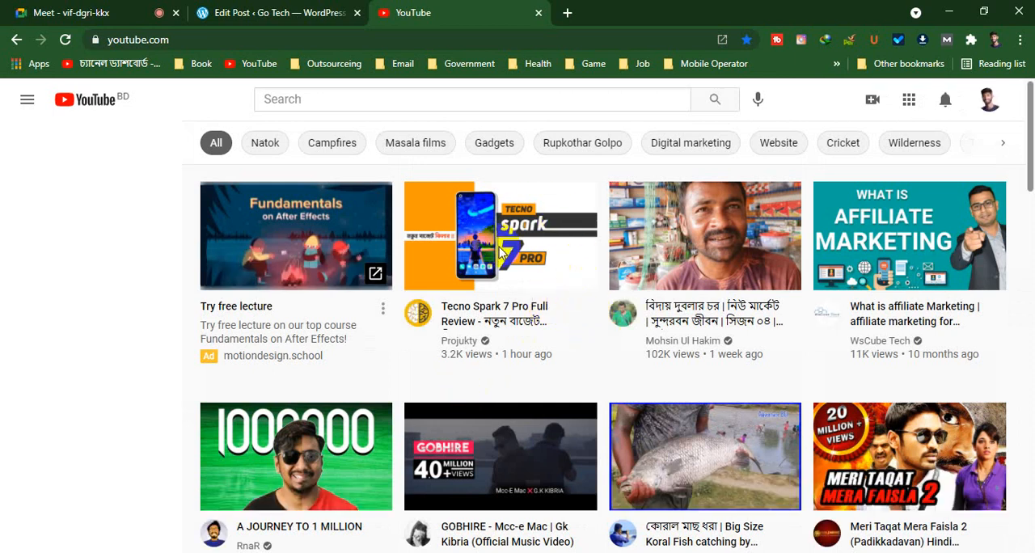
pyautogui.click(509, 274)
pyautogui.rightClick(509, 276)
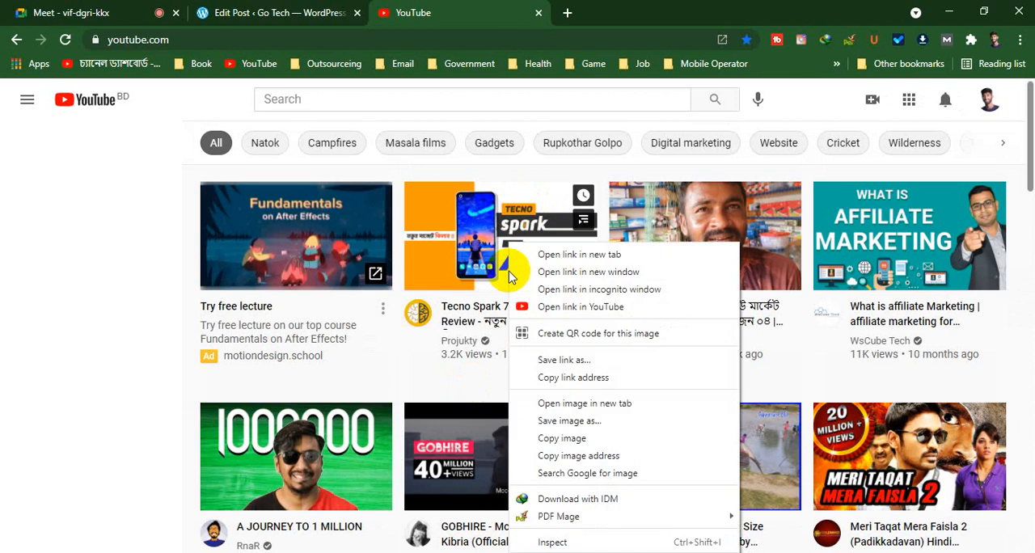
pyautogui.click(497, 266)
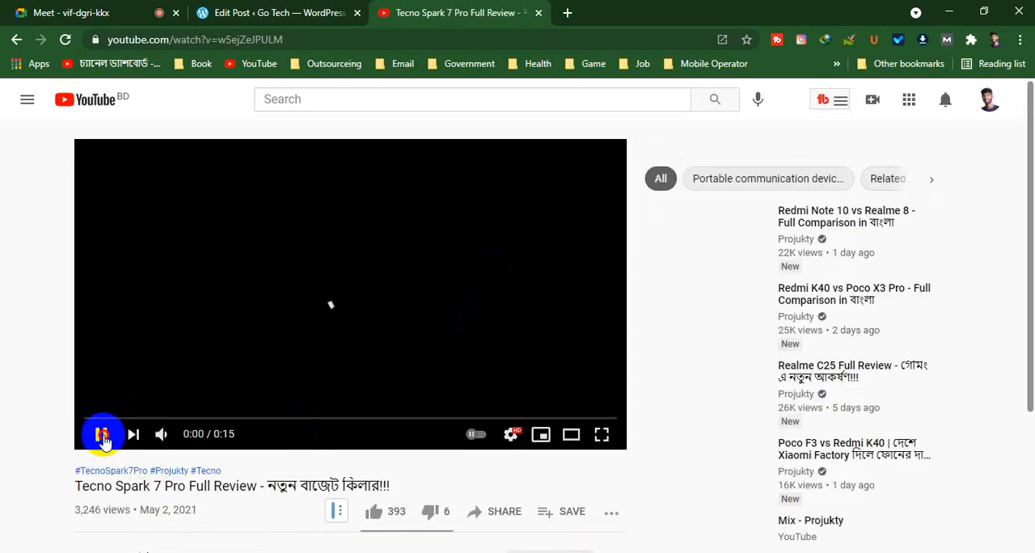
pyautogui.click(100, 434)
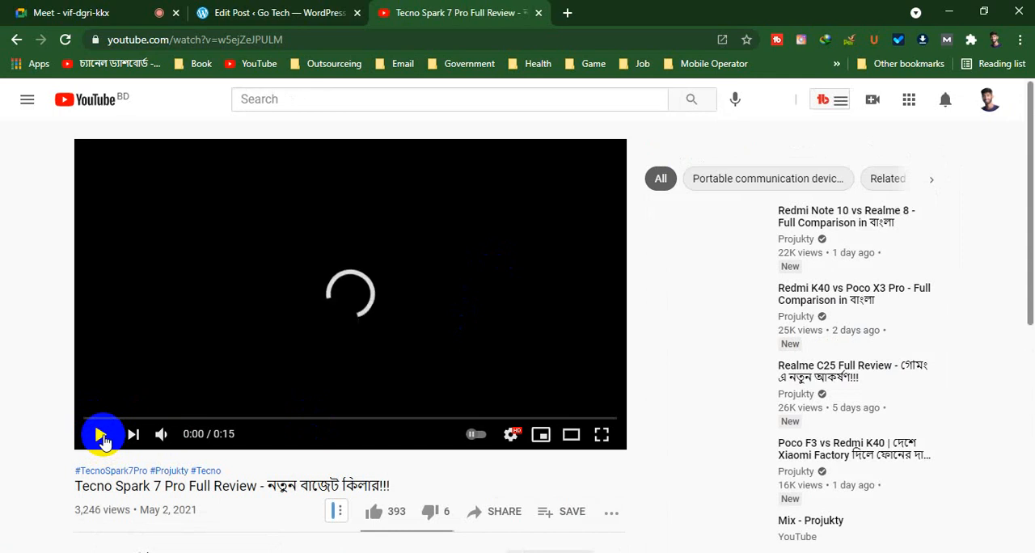
# Copy the Tecno Spark 7 Pro video's embed code from its sharing options and close YouTube to return to the post editor
pyautogui.scroll(-2, 420, 437)
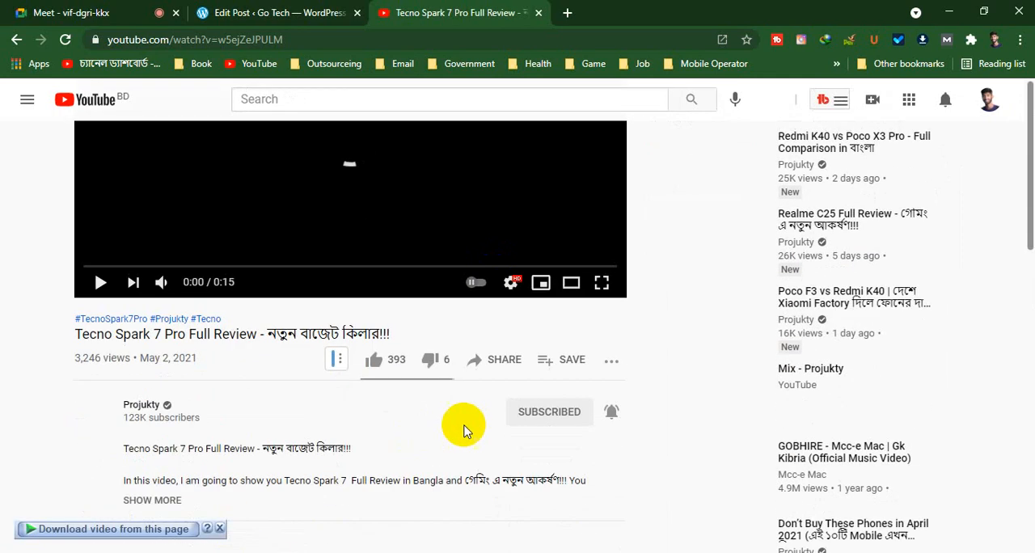
pyautogui.click(609, 366)
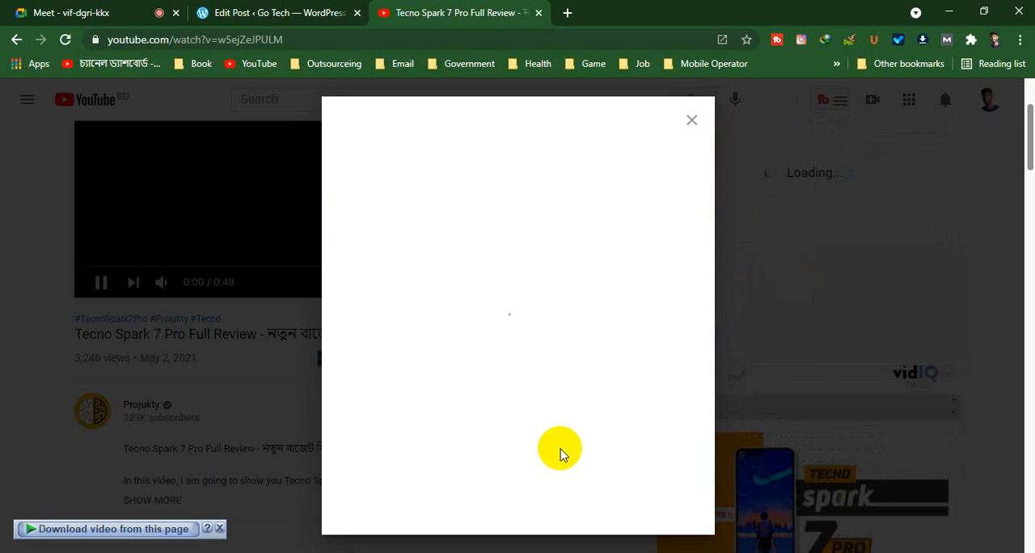
pyautogui.click(170, 270)
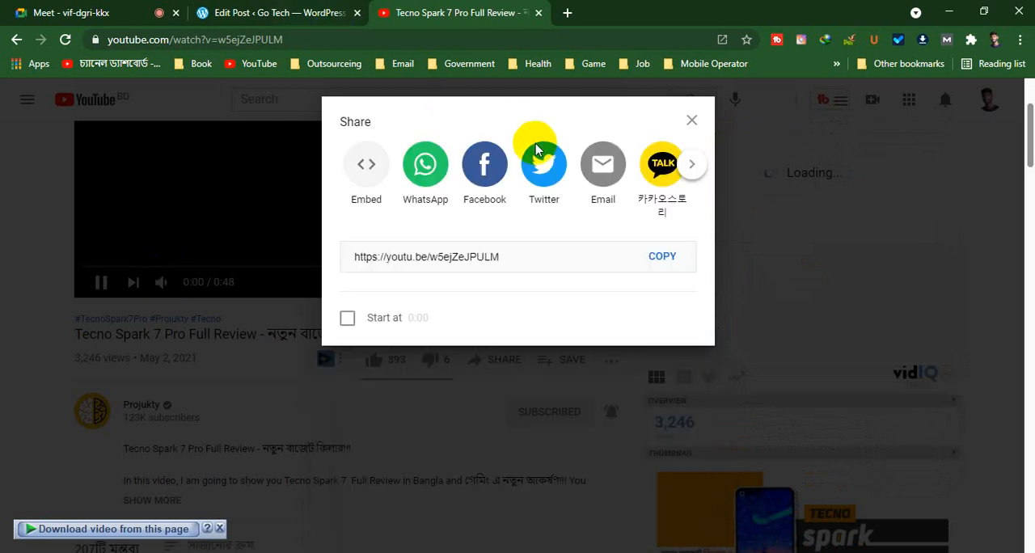
pyautogui.click(367, 166)
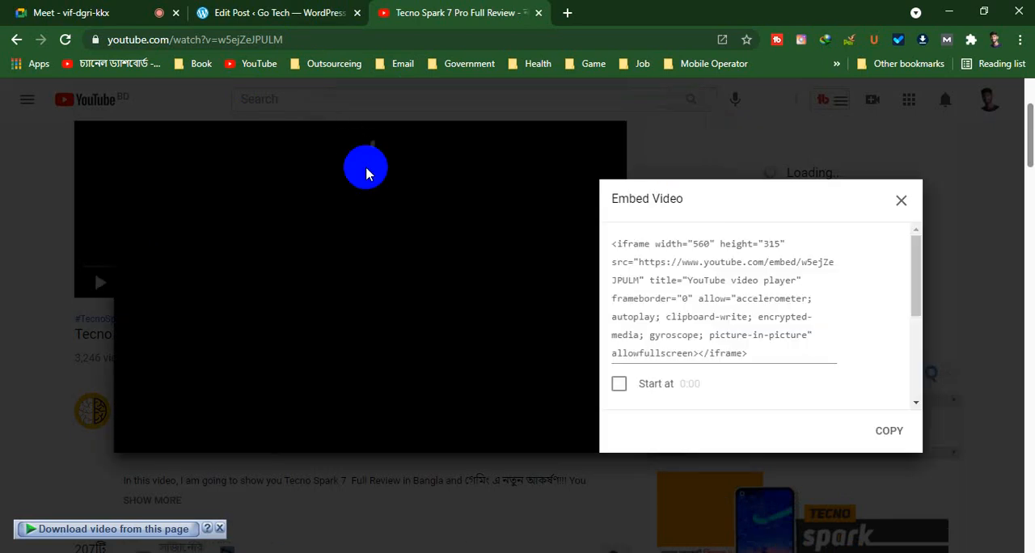
pyautogui.click(651, 275)
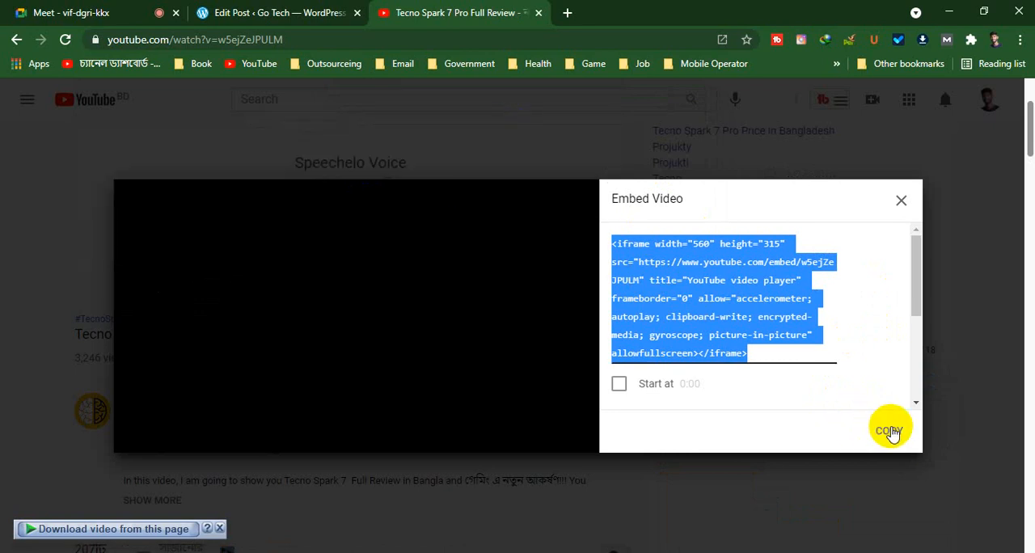
pyautogui.click(889, 431)
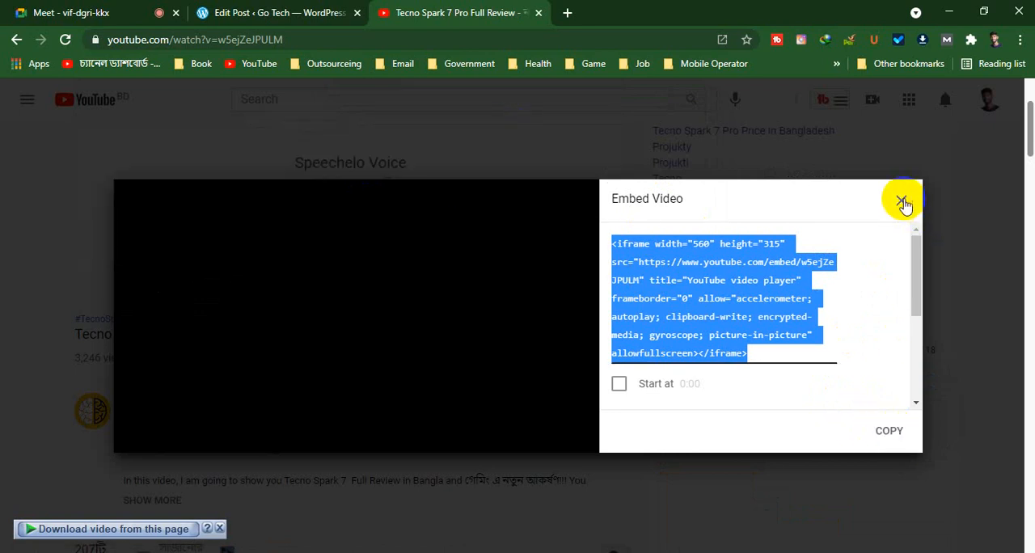
pyautogui.press('Escape')
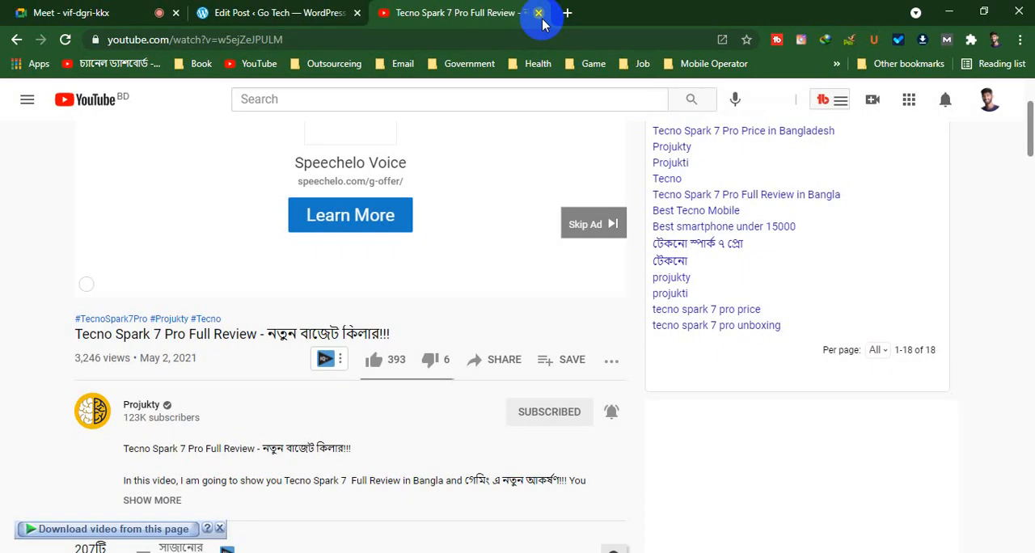
pyautogui.click(537, 13)
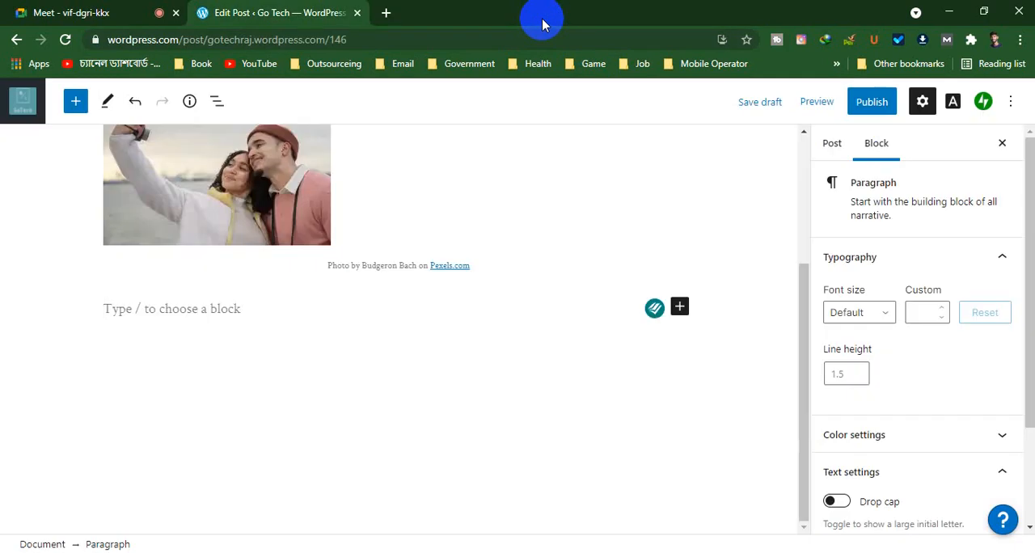
# Paste the copied Tecno Spark 7 Pro embed code into the empty paragraph below the couple photo and look over the embedded video
pyautogui.click(114, 313)
pyautogui.rightClick(114, 313)
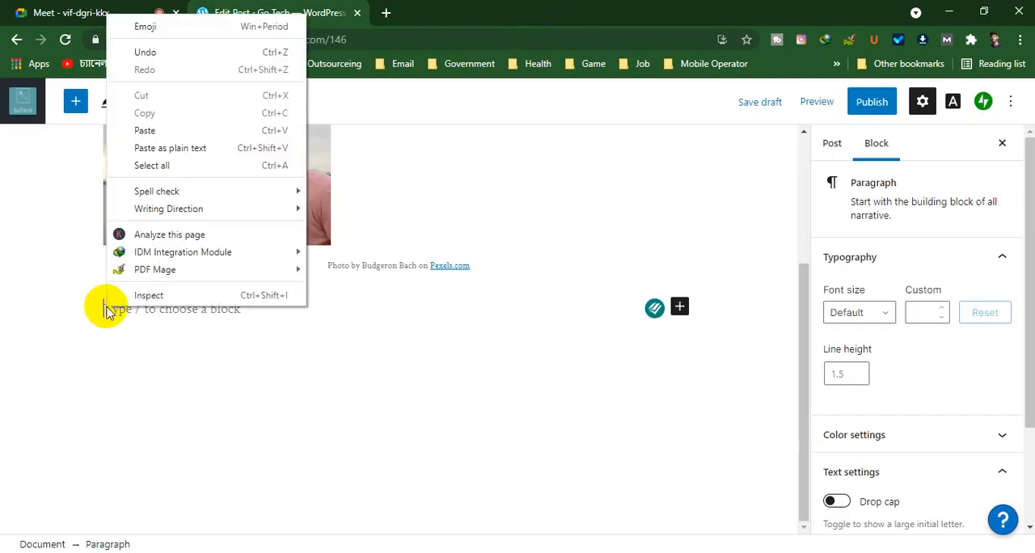
pyautogui.click(165, 140)
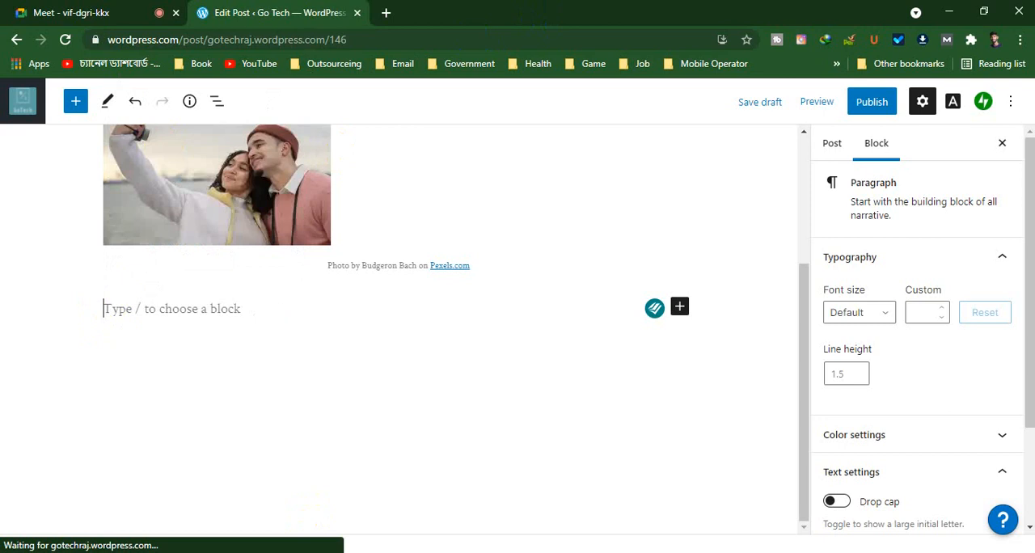
pyautogui.click(150, 478)
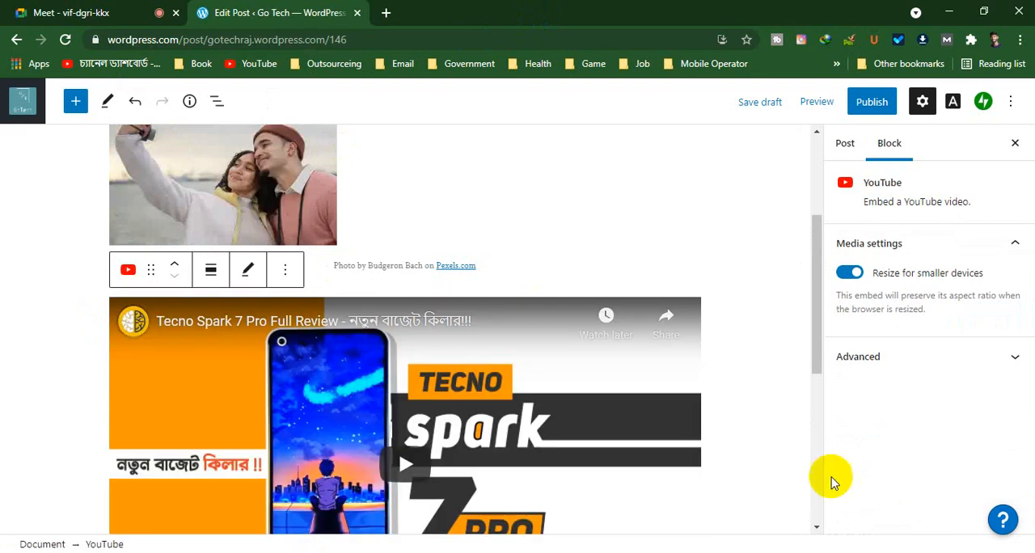
pyautogui.scroll(-3, 444, 416)
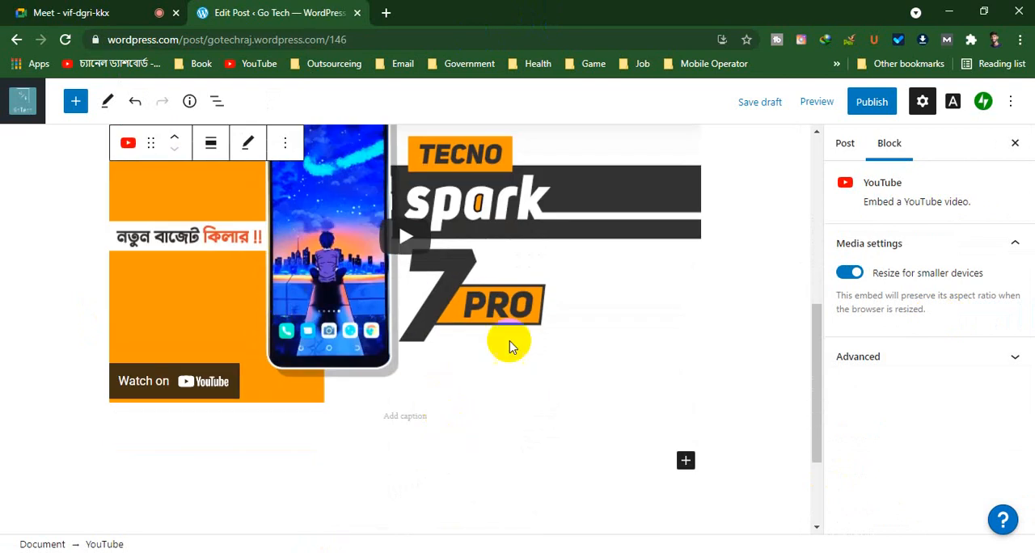
pyautogui.scroll(2, 275, 257)
pyautogui.scroll(-1, 242, 364)
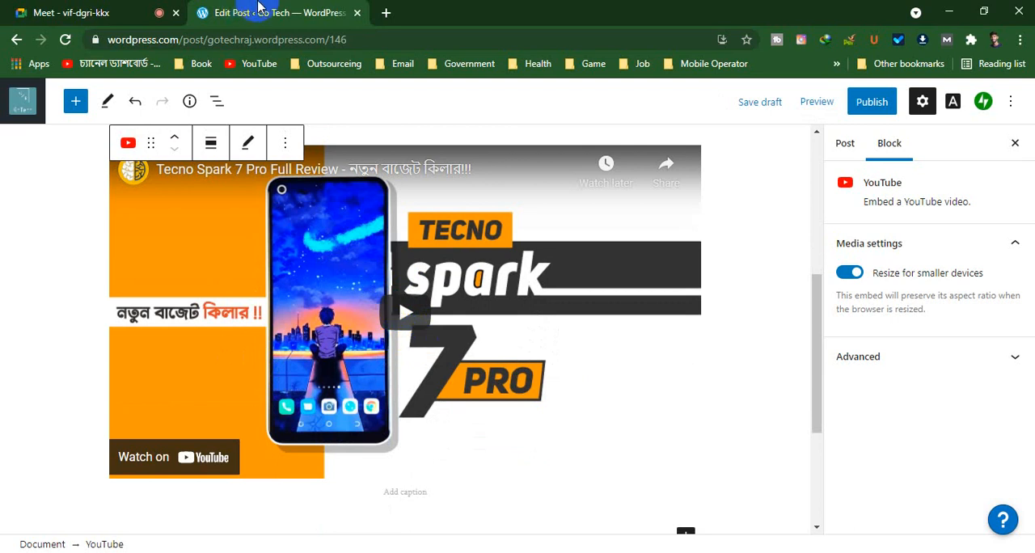
# Open Blogger in a new browser tab and start a new post on the ACD Digital blog
pyautogui.click(385, 13)
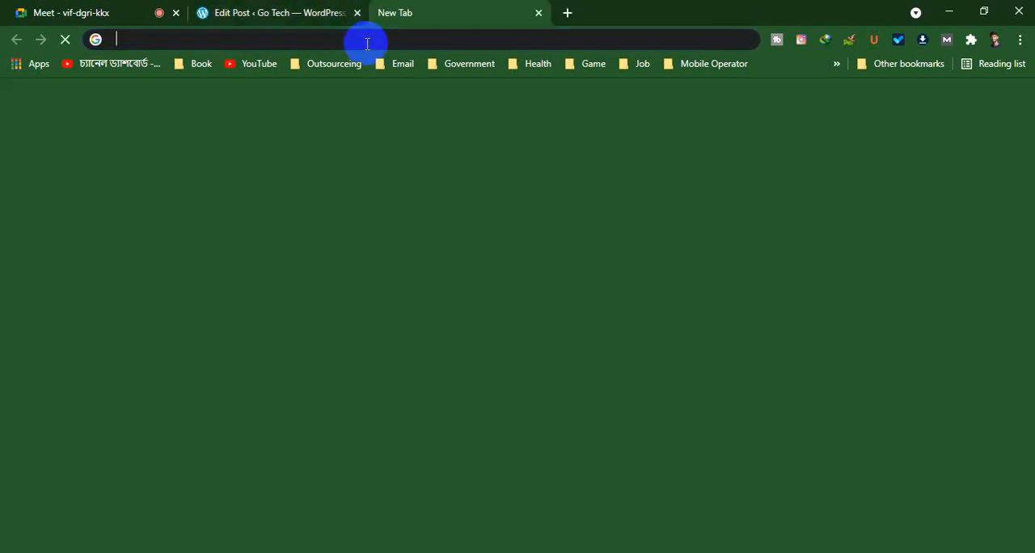
pyautogui.click(367, 44)
pyautogui.write('blogger')
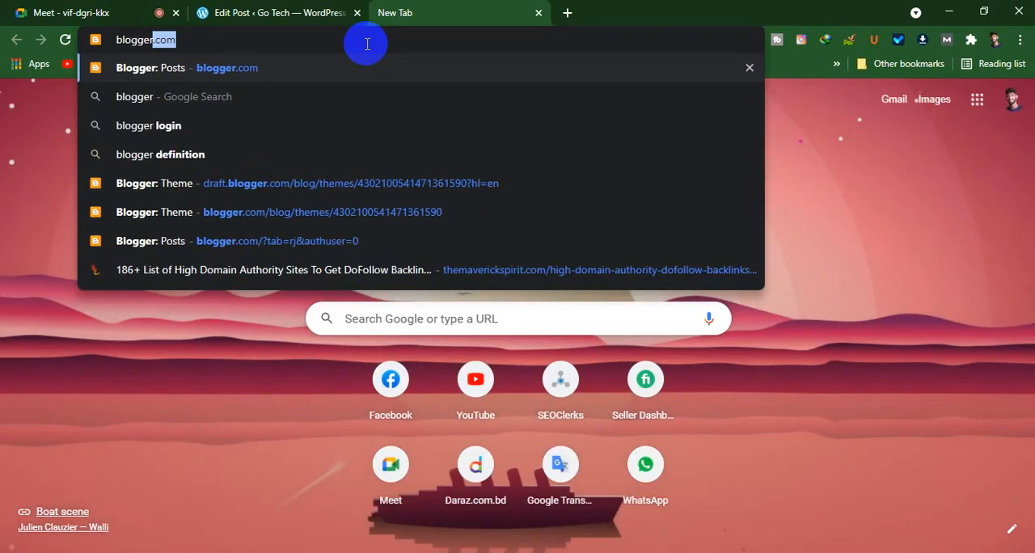
pyautogui.press('Return')
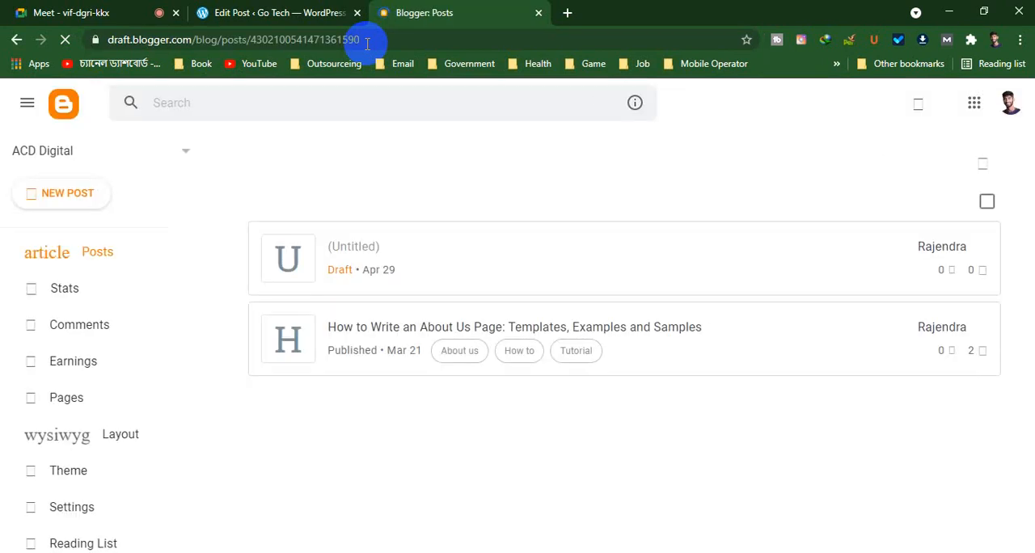
pyautogui.click(74, 194)
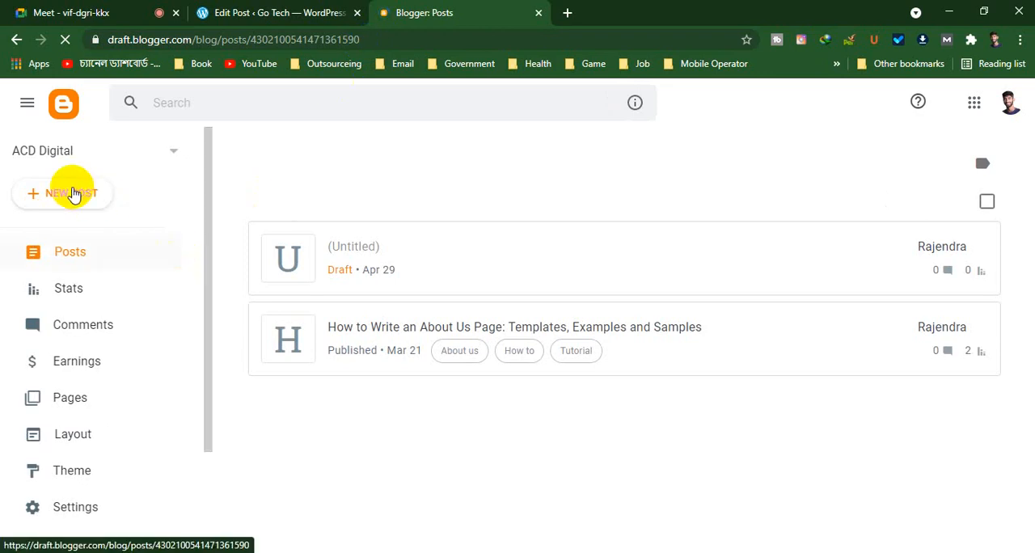
pyautogui.click(73, 194)
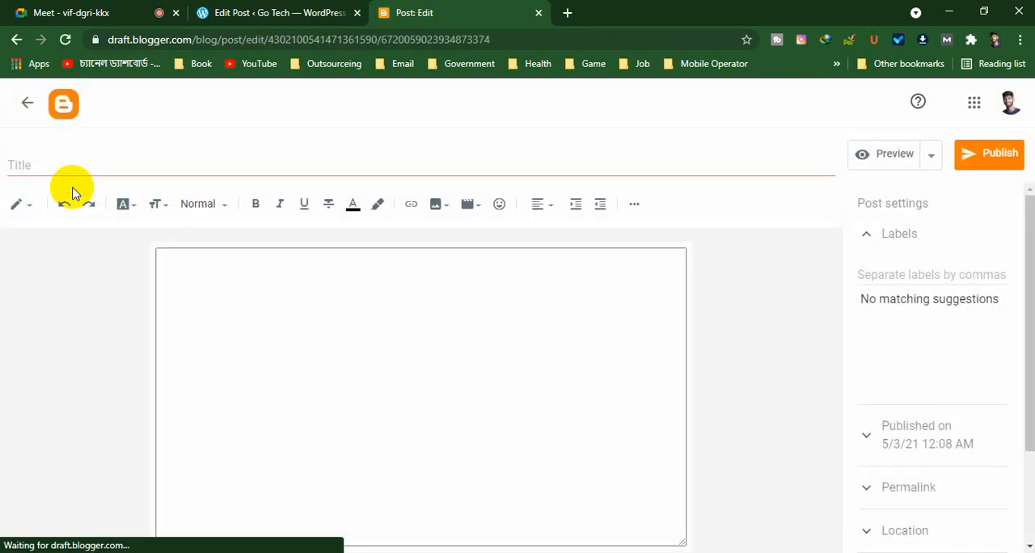
# Replace the prefilled body text of the new Blogger post with the word "content"
pyautogui.click(43, 166)
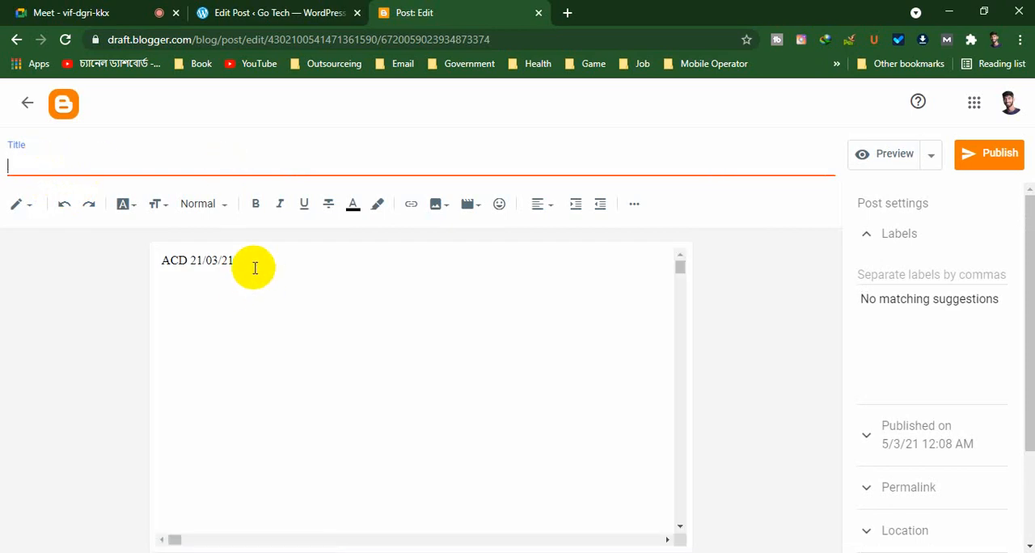
pyautogui.moveTo(252, 265); pyautogui.dragTo(116, 273)
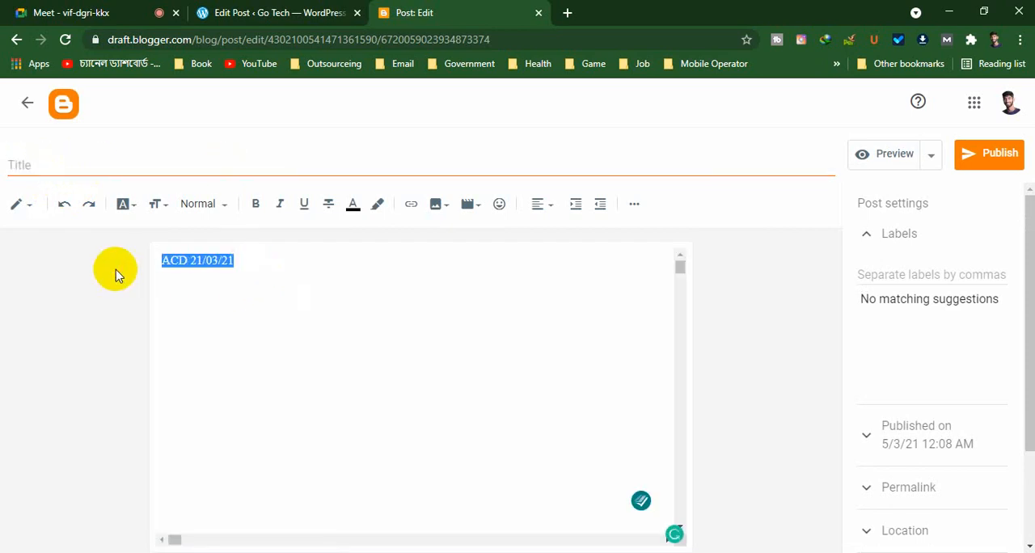
pyautogui.press('BackSpace')
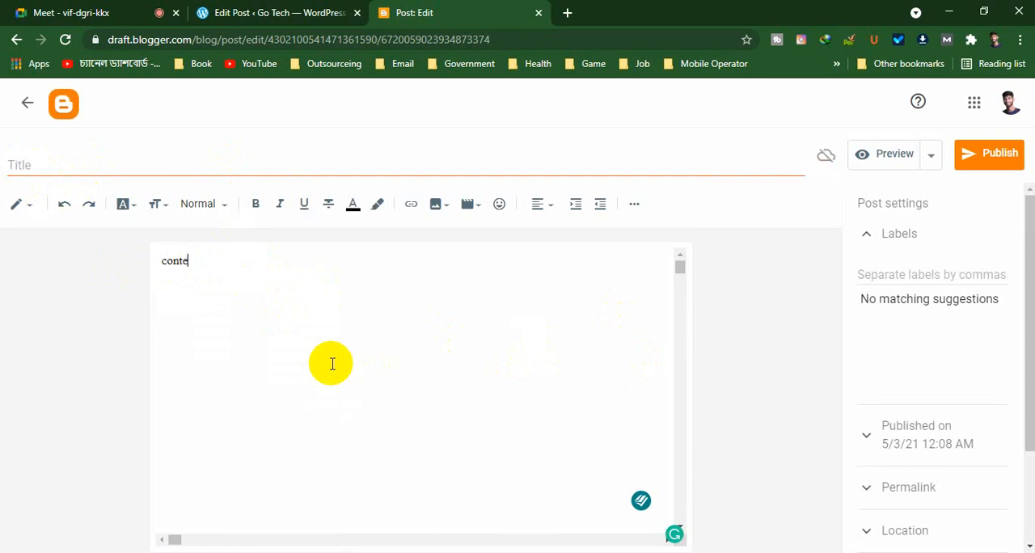
pyautogui.write('nt')
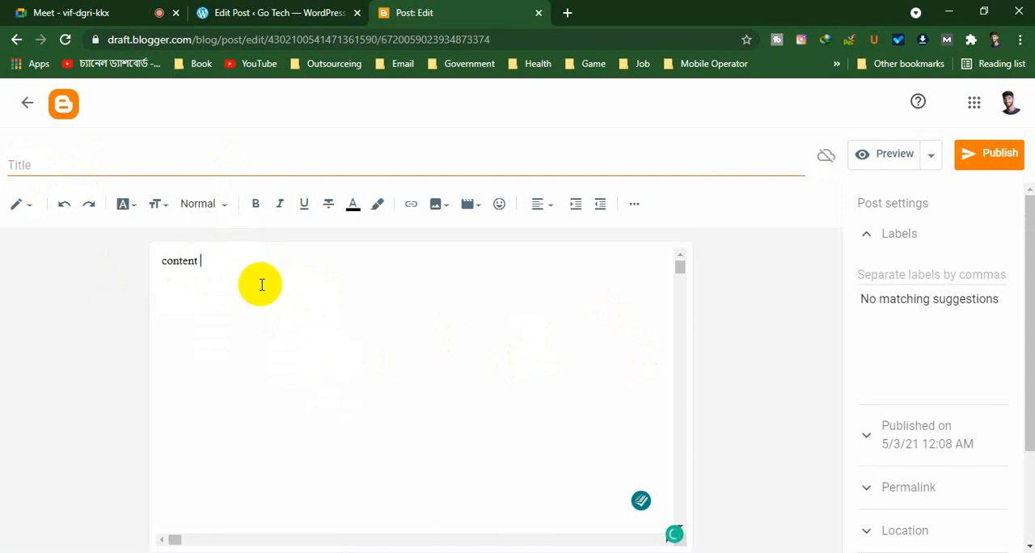
# Examine the paragraph styles available for the word "content", from Major Heading down to Normal, without applying one
pyautogui.moveTo(207, 258); pyautogui.dragTo(127, 258)
pyautogui.click(216, 208)
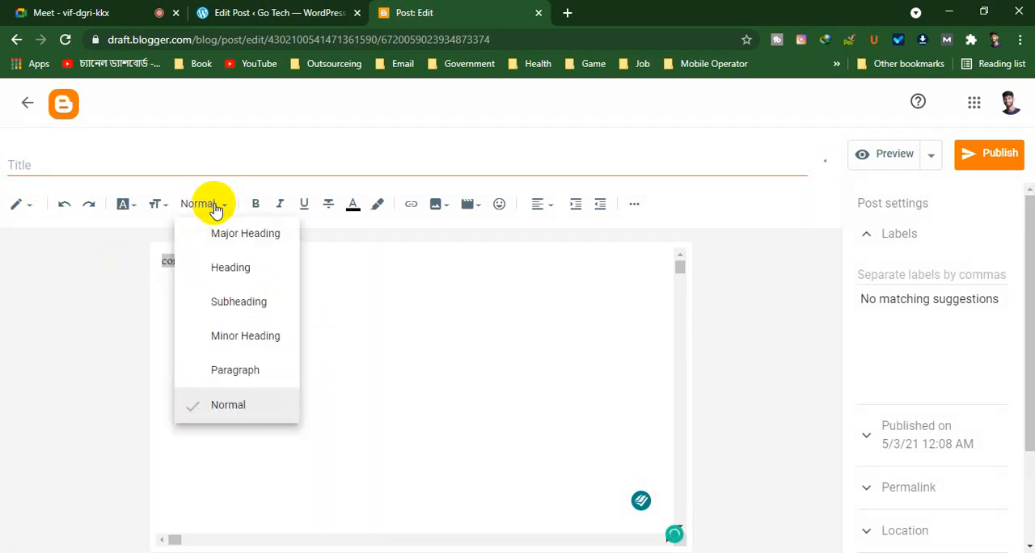
pyautogui.click(236, 283)
pyautogui.click(238, 307)
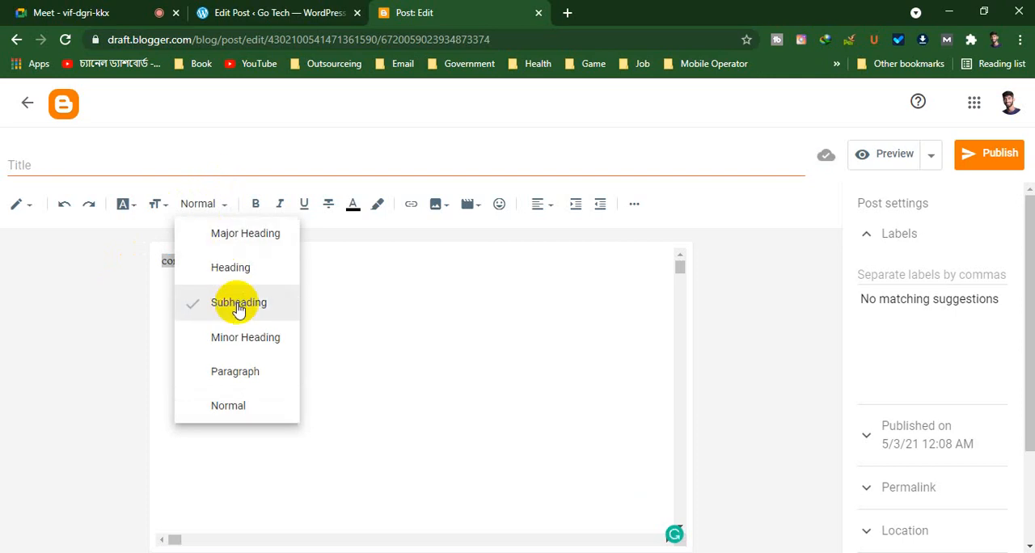
pyautogui.click(247, 338)
pyautogui.click(243, 373)
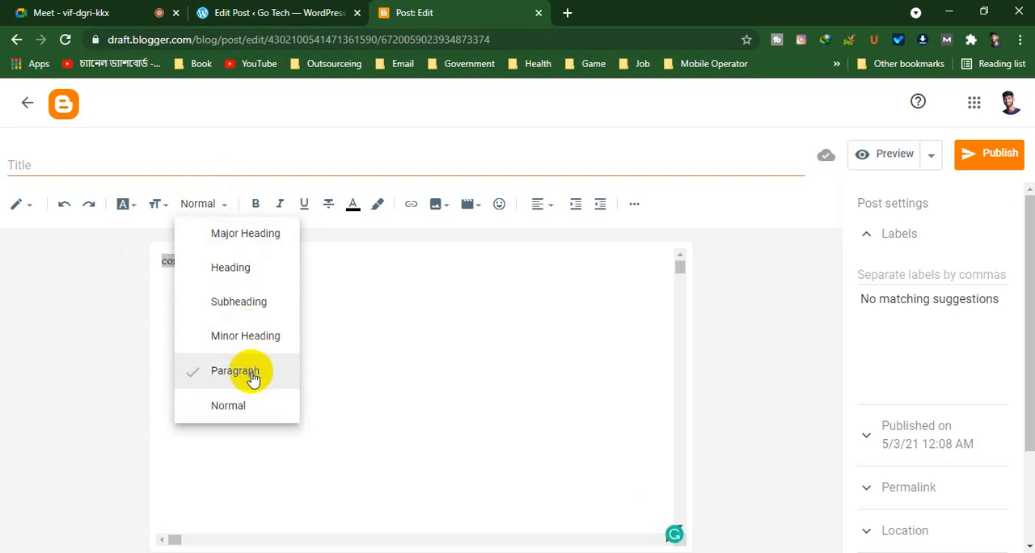
pyautogui.click(245, 411)
pyautogui.click(213, 348)
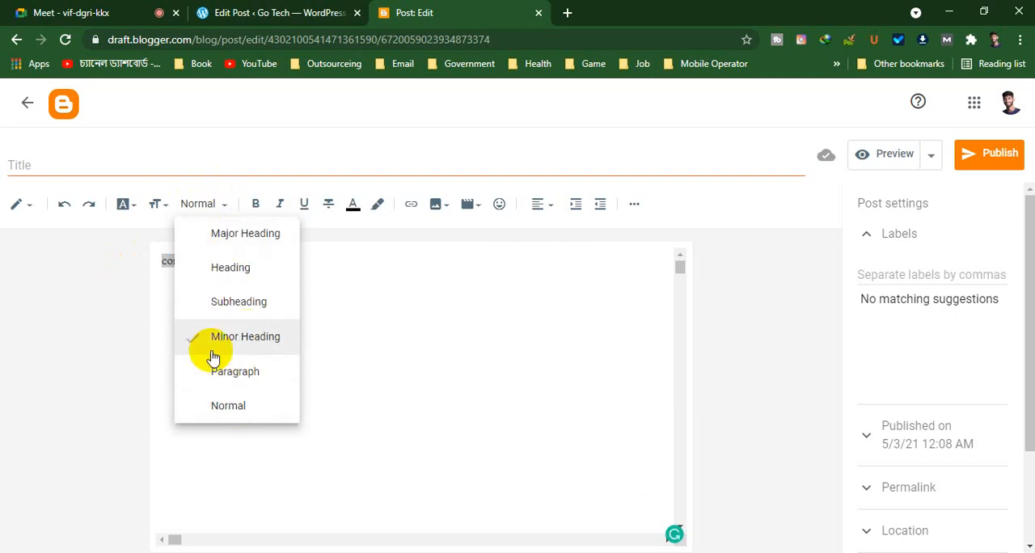
pyautogui.click(234, 275)
pyautogui.click(239, 304)
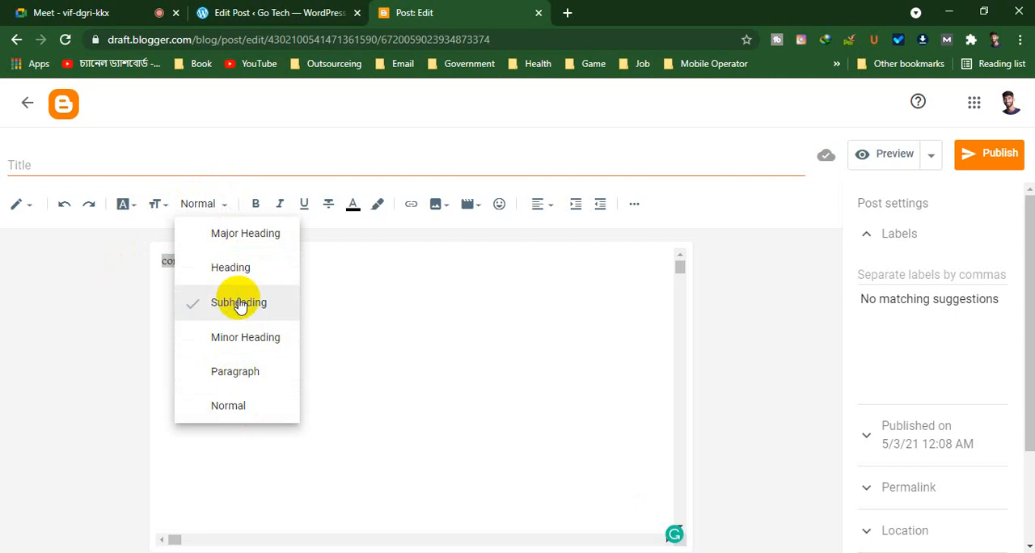
pyautogui.click(243, 269)
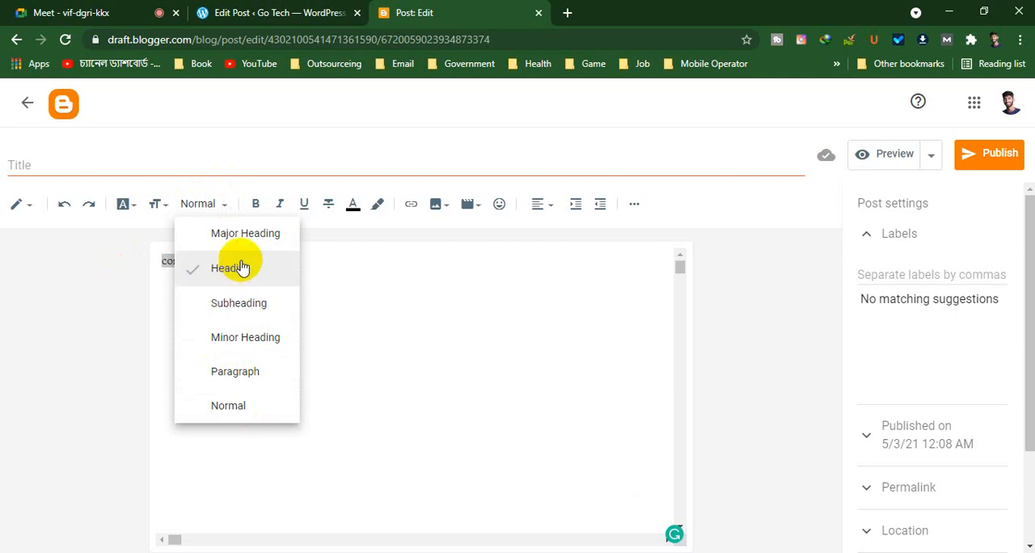
pyautogui.click(240, 304)
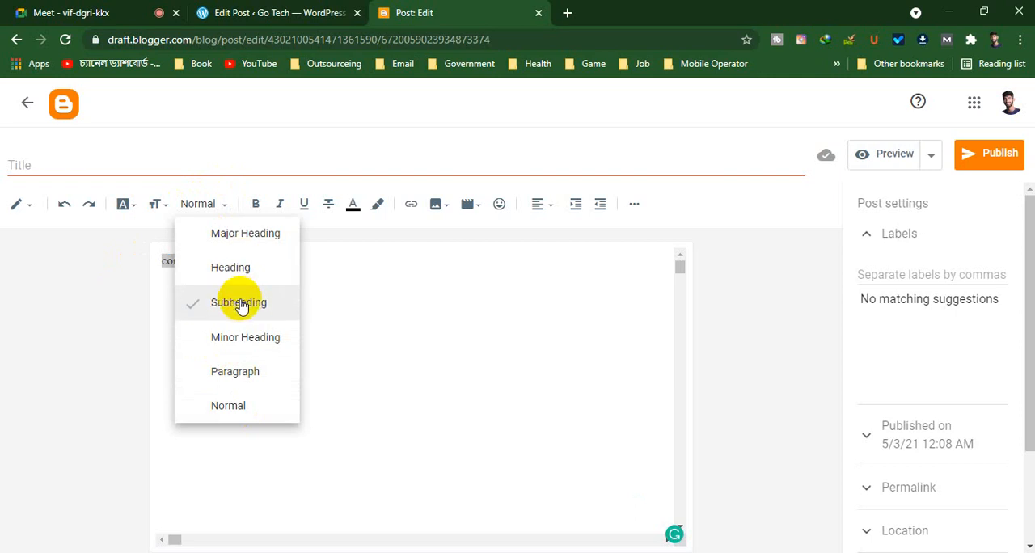
pyautogui.click(245, 339)
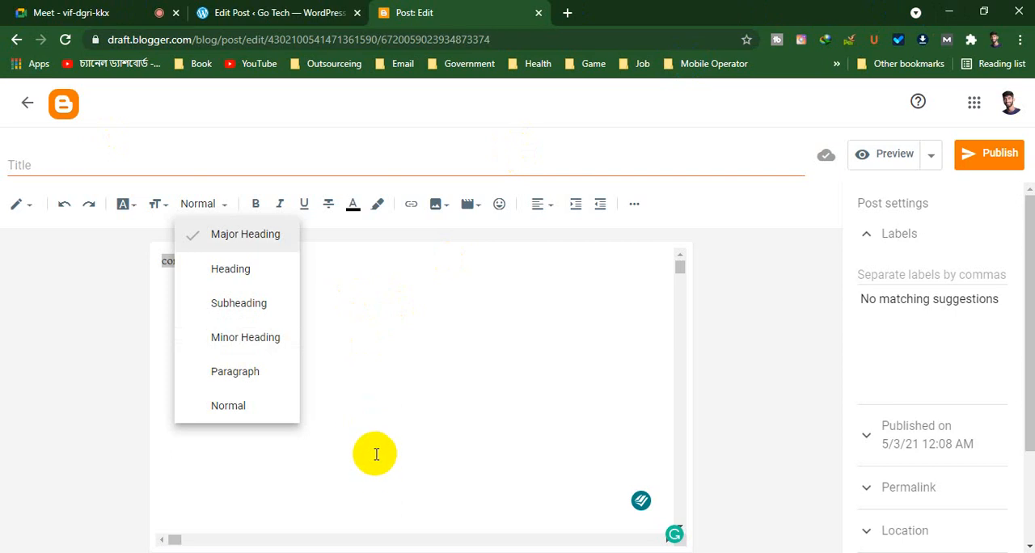
pyautogui.click(397, 339)
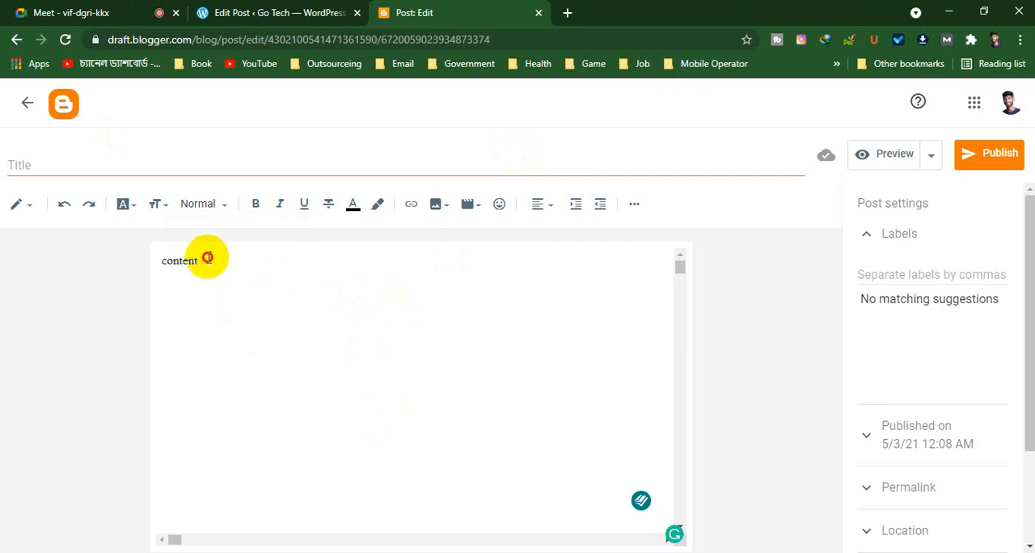
# View the link settings for the word "content" and dismiss them without adding a link
pyautogui.moveTo(203, 256); pyautogui.dragTo(122, 258)
pyautogui.click(410, 207)
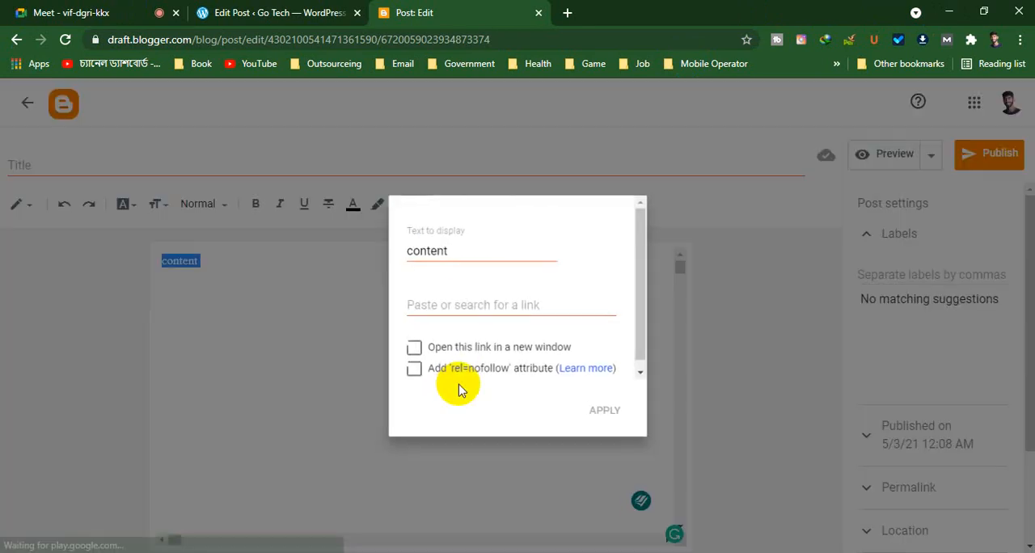
pyautogui.click(216, 375)
pyautogui.click(248, 261)
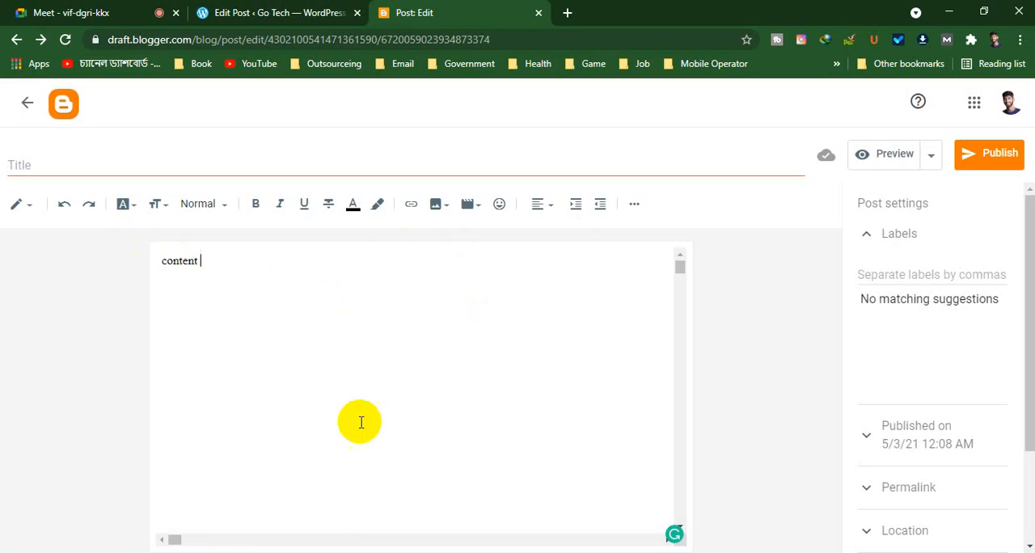
# Look over the source options for inserting a video and an image into the post
pyautogui.moveTo(204, 262); pyautogui.dragTo(92, 266)
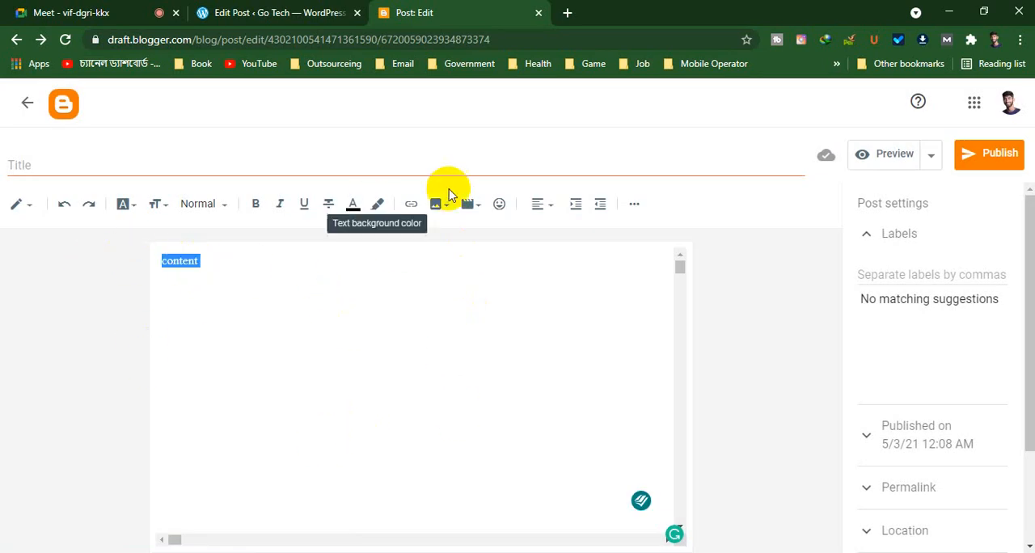
pyautogui.click(476, 207)
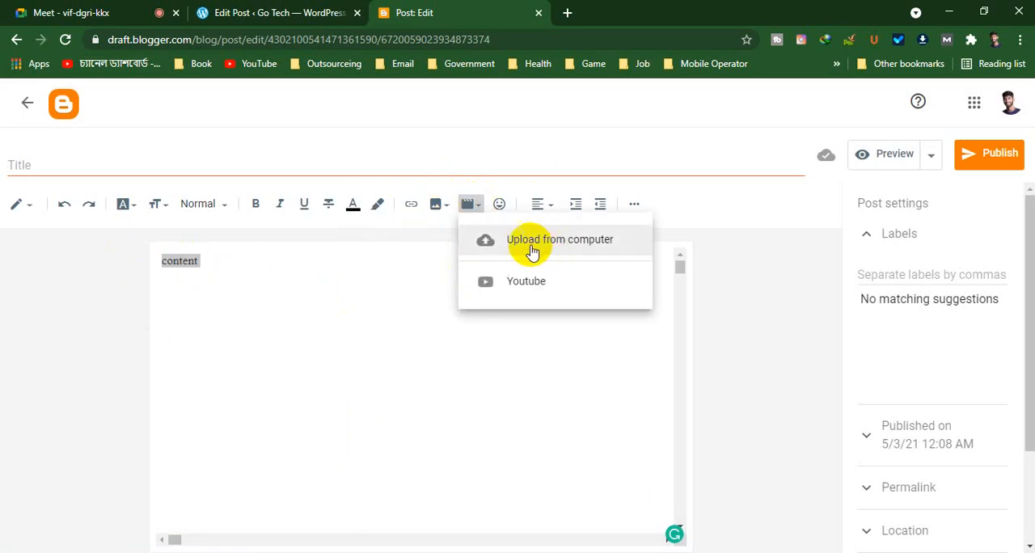
pyautogui.click(383, 277)
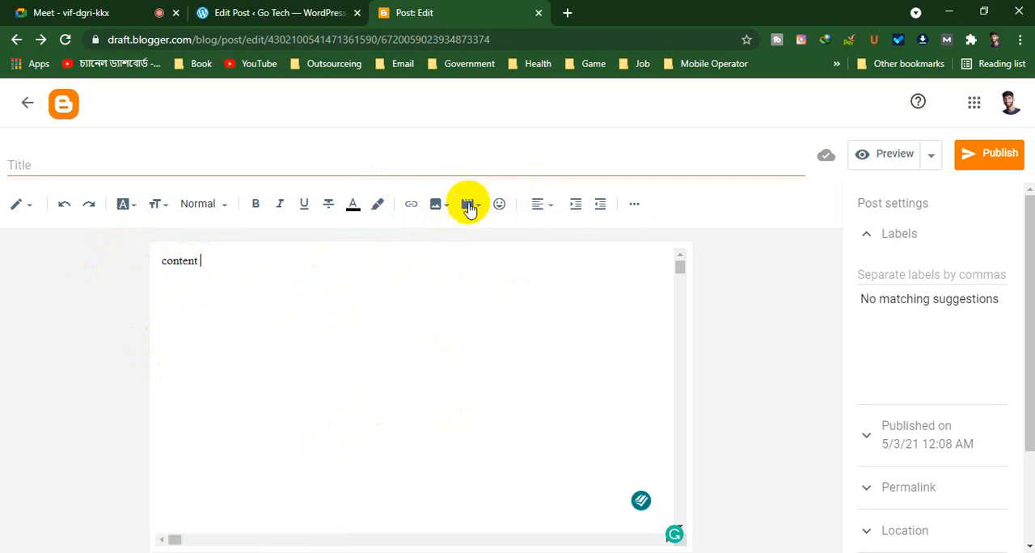
pyautogui.click(469, 205)
pyautogui.click(421, 338)
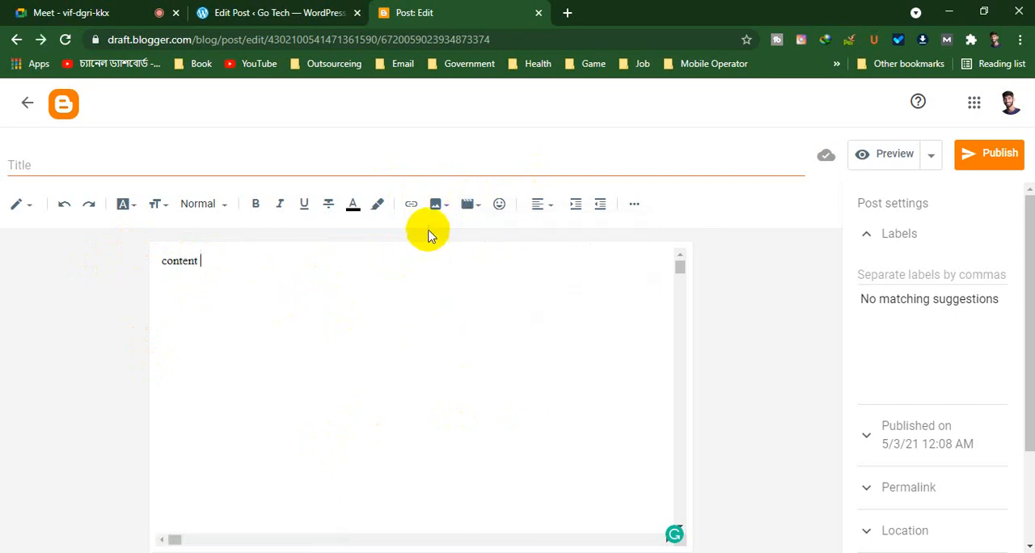
pyautogui.click(435, 204)
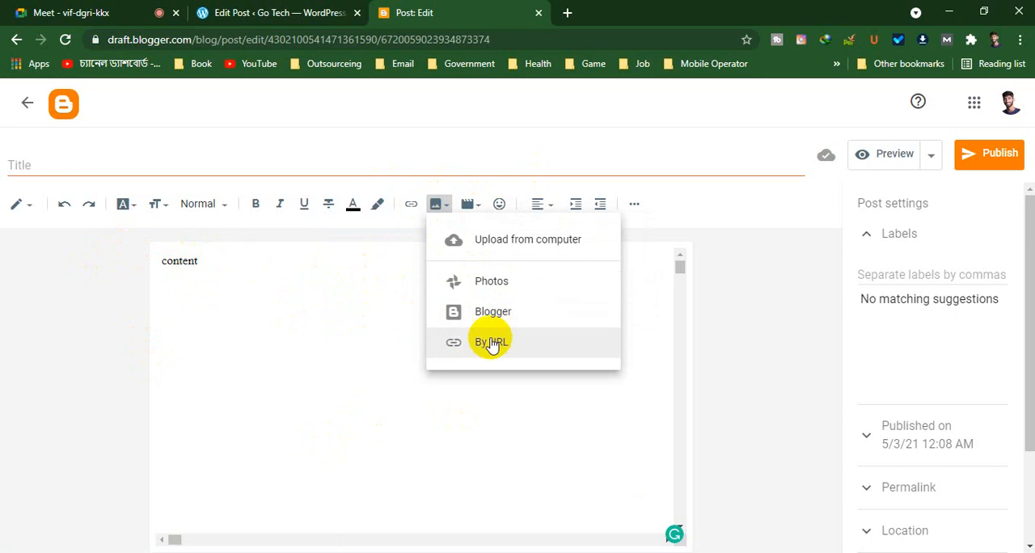
pyautogui.click(353, 339)
# Try center, justify and right alignment on the word "content", and finish with it center-aligned
pyautogui.click(541, 206)
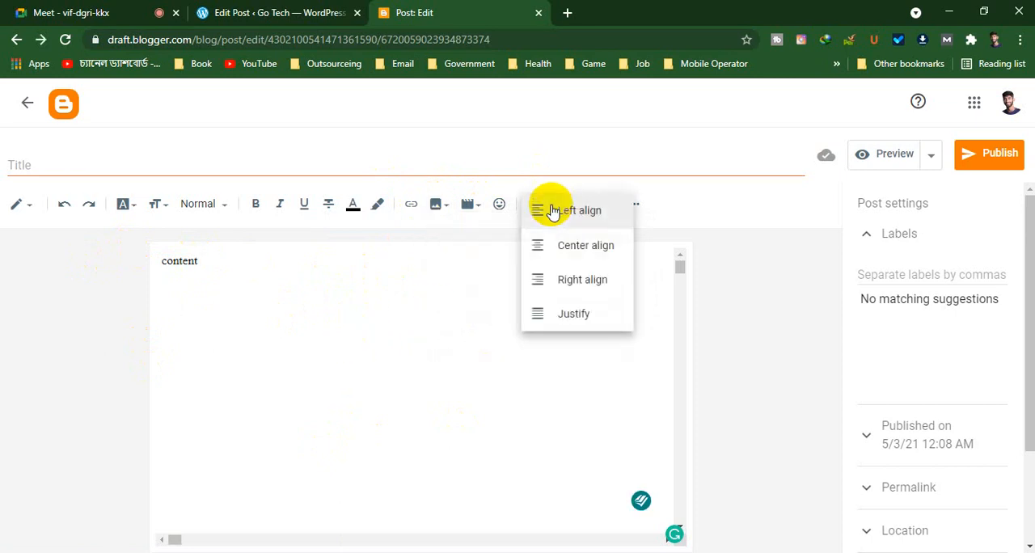
pyautogui.click(579, 244)
pyautogui.click(558, 212)
pyautogui.click(550, 208)
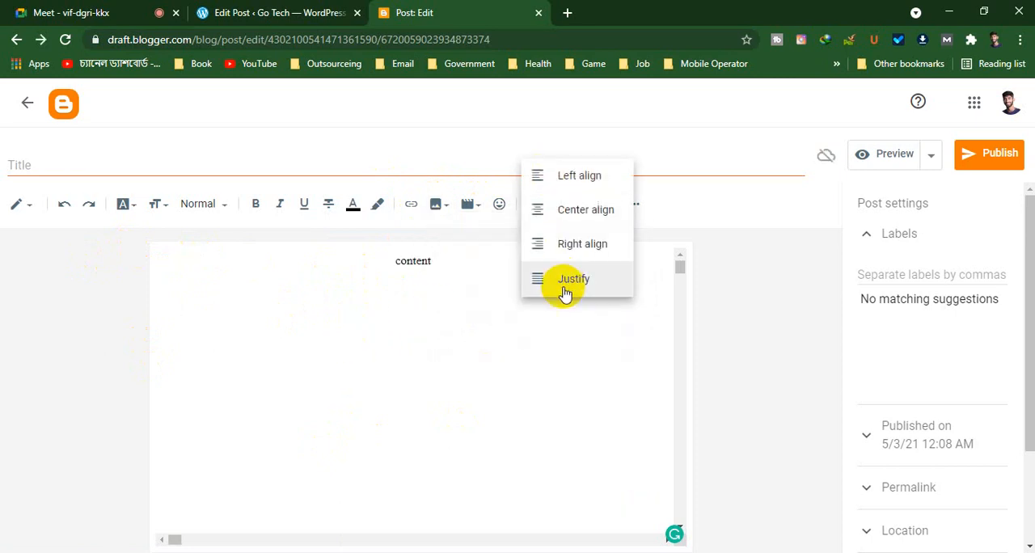
pyautogui.click(542, 204)
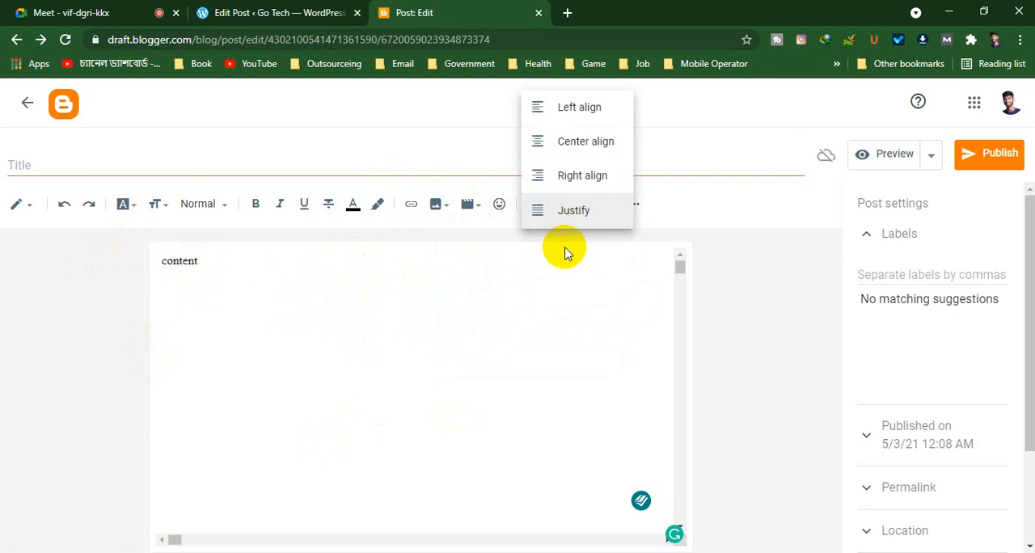
pyautogui.click(566, 176)
pyautogui.click(545, 204)
pyautogui.click(590, 177)
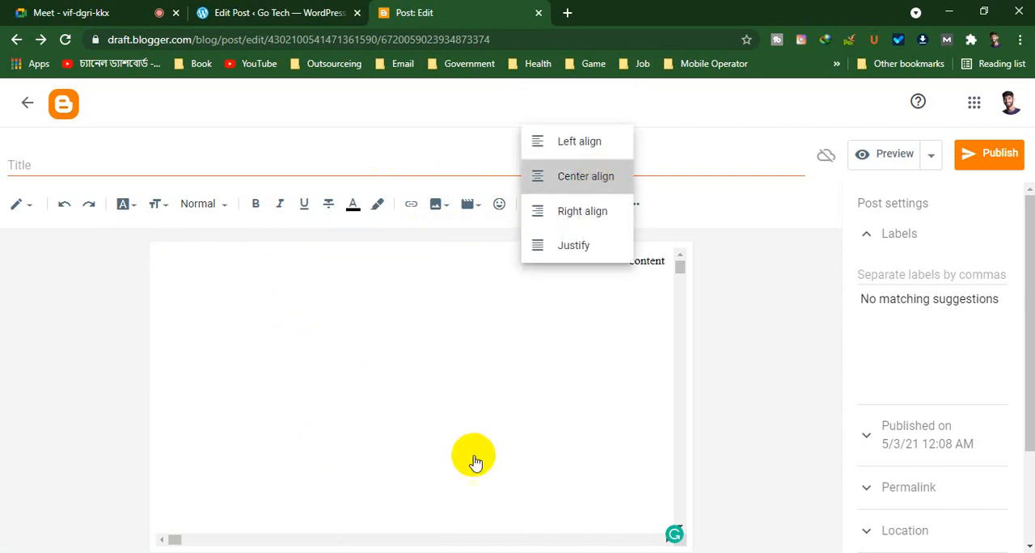
# Look over the font families and text size options available for the post content
pyautogui.click(135, 209)
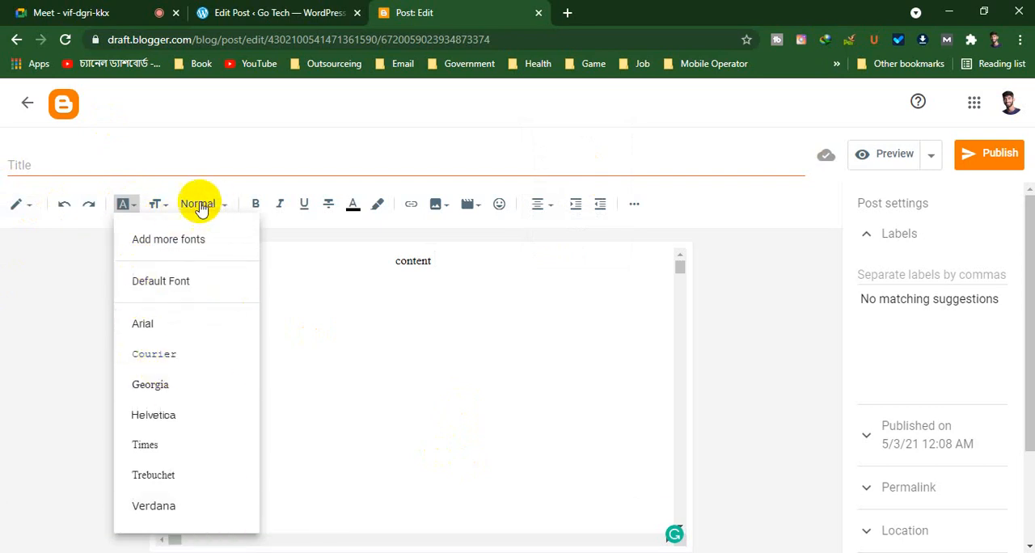
pyautogui.click(165, 212)
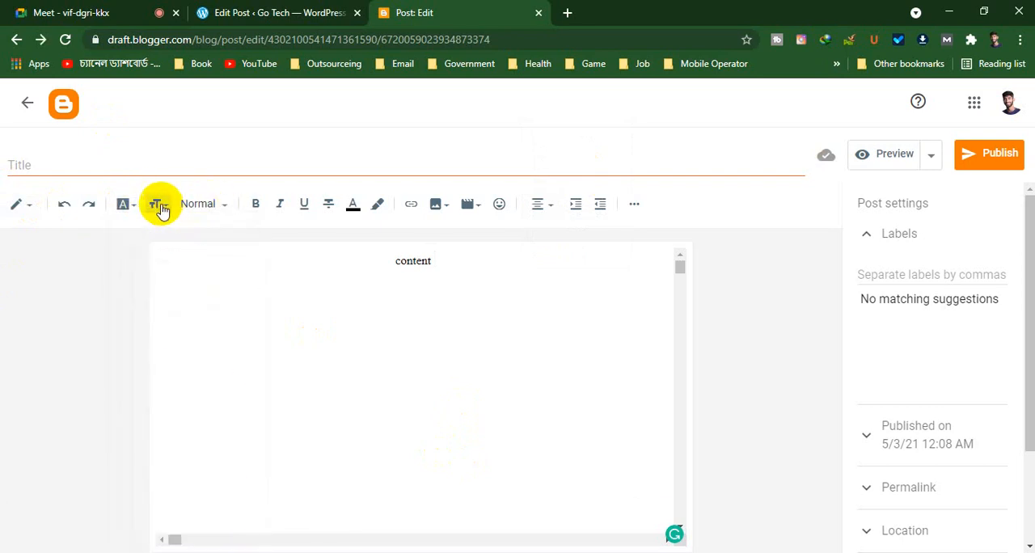
pyautogui.click(160, 209)
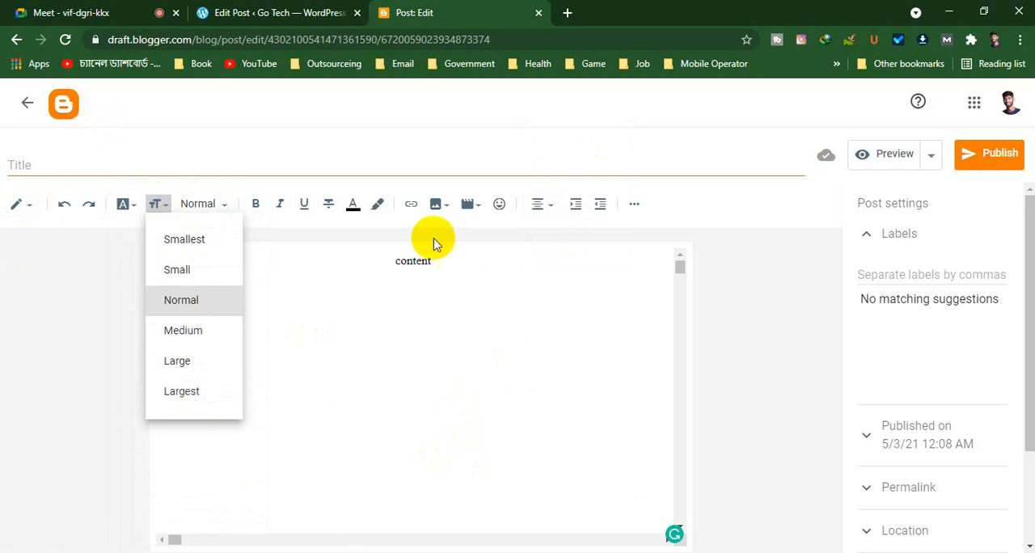
# Apply a dark red background highlight to the word "content"
pyautogui.moveTo(394, 261); pyautogui.dragTo(435, 258)
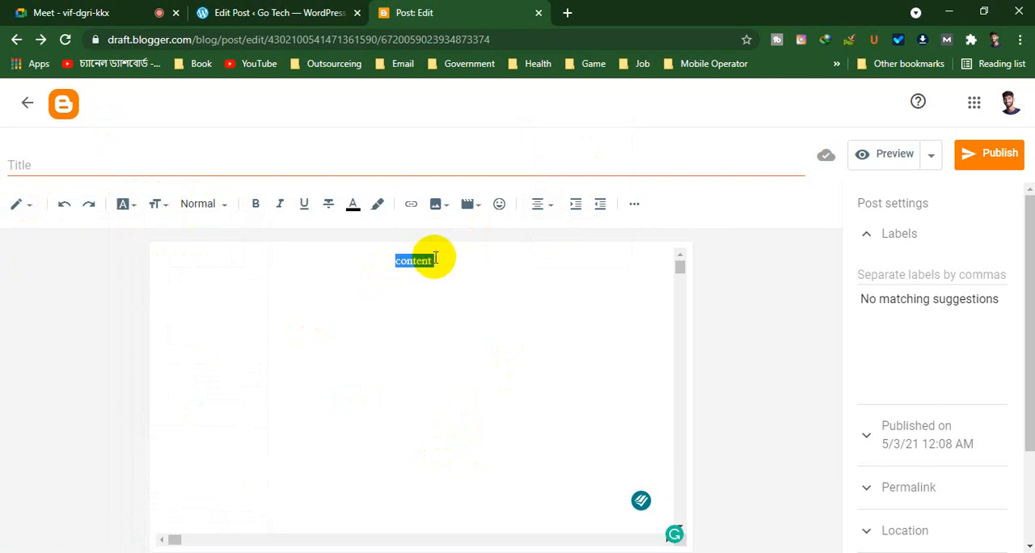
pyautogui.click(376, 204)
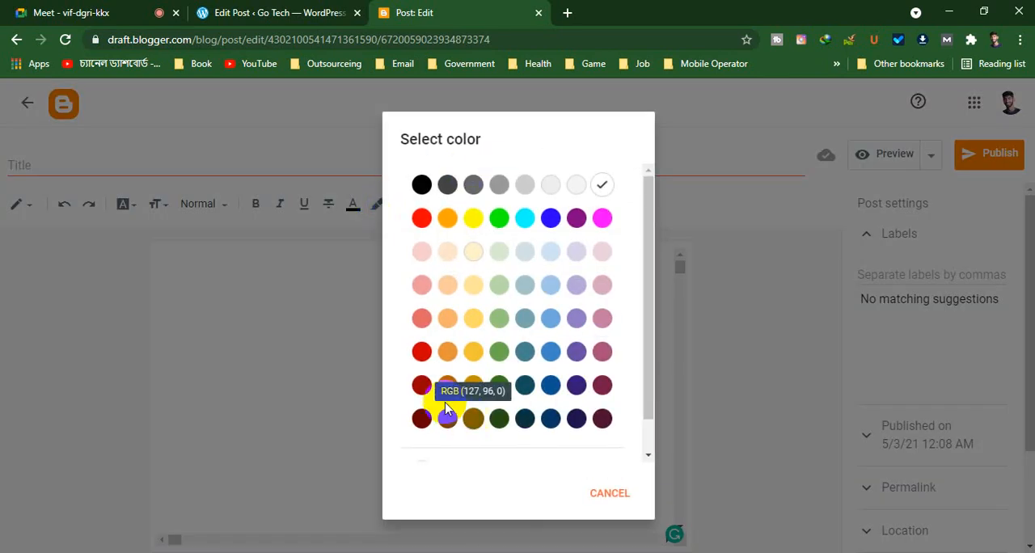
pyautogui.click(421, 385)
pyautogui.click(444, 261)
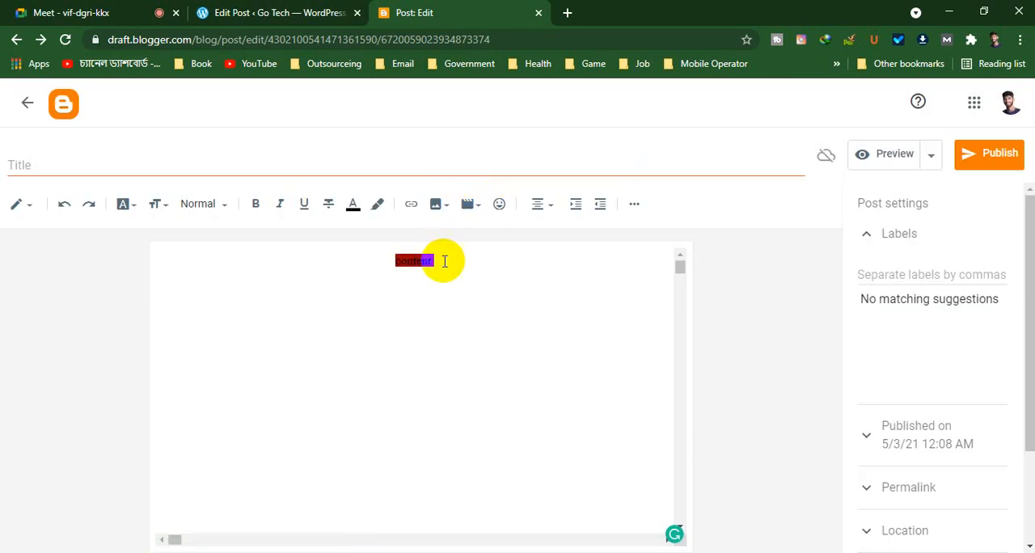
# Change the text color of the highlighted word "content" to white
pyautogui.moveTo(457, 261); pyautogui.dragTo(337, 247)
pyautogui.click(352, 204)
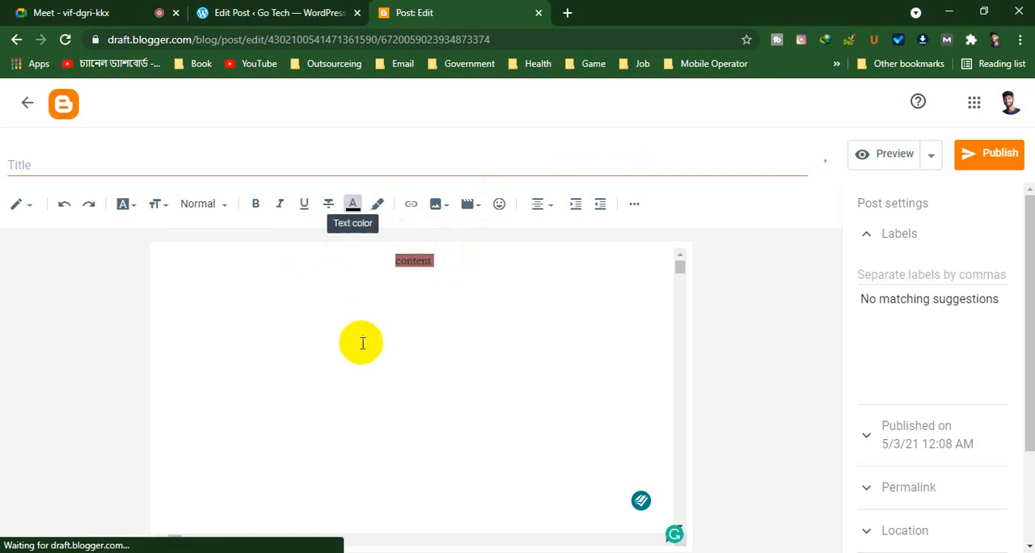
pyautogui.click(602, 184)
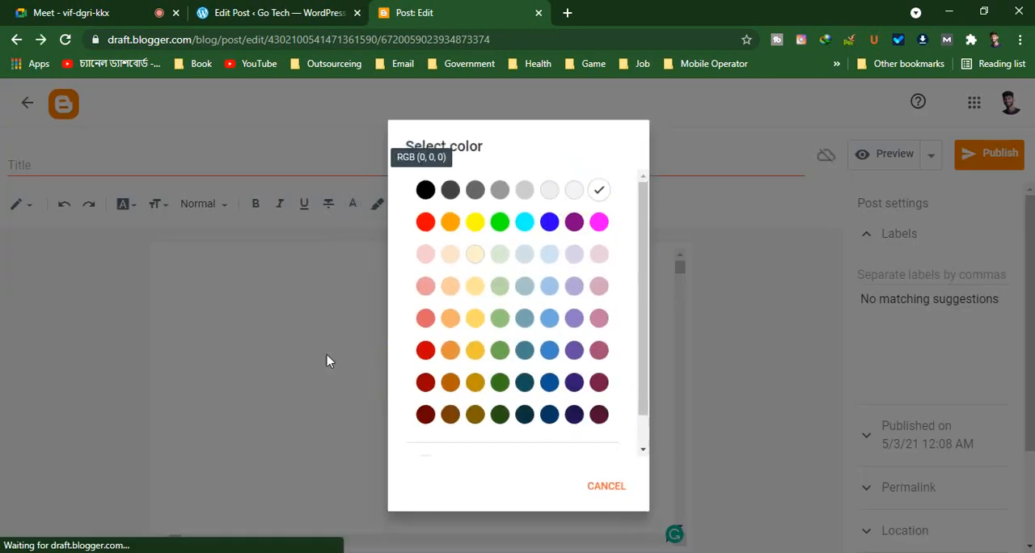
# Set the font size of the word "content" to Largest
pyautogui.moveTo(465, 270); pyautogui.dragTo(248, 257)
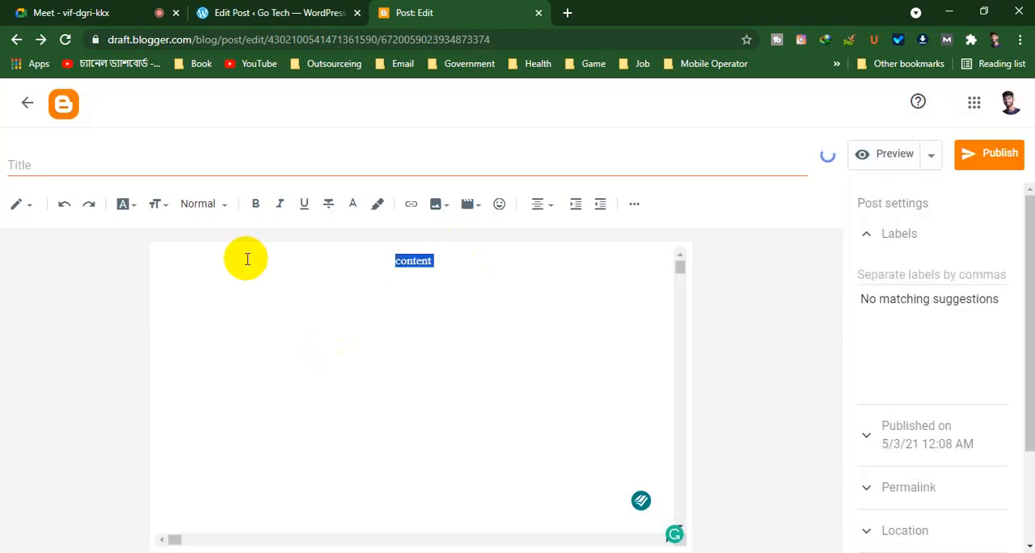
pyautogui.click(159, 206)
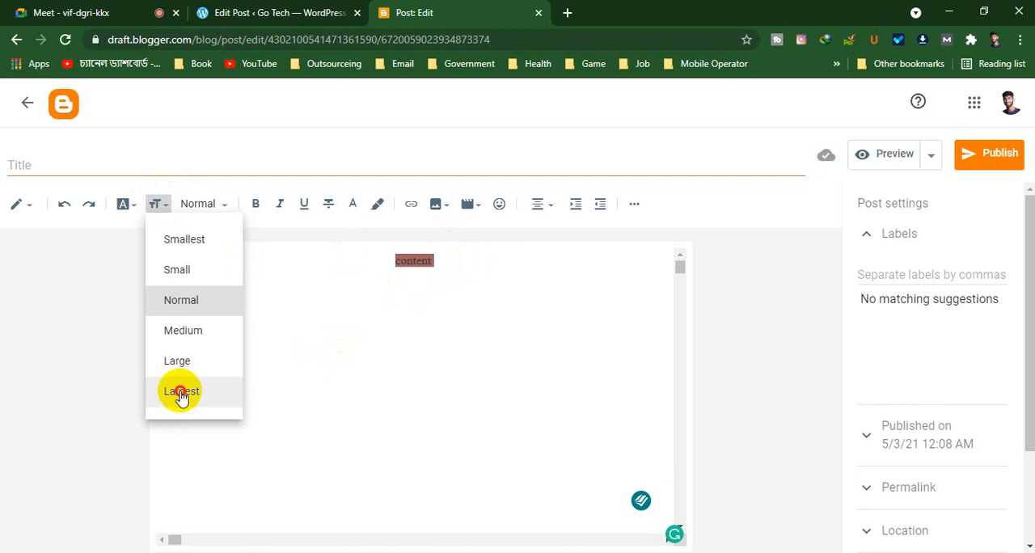
pyautogui.click(537, 310)
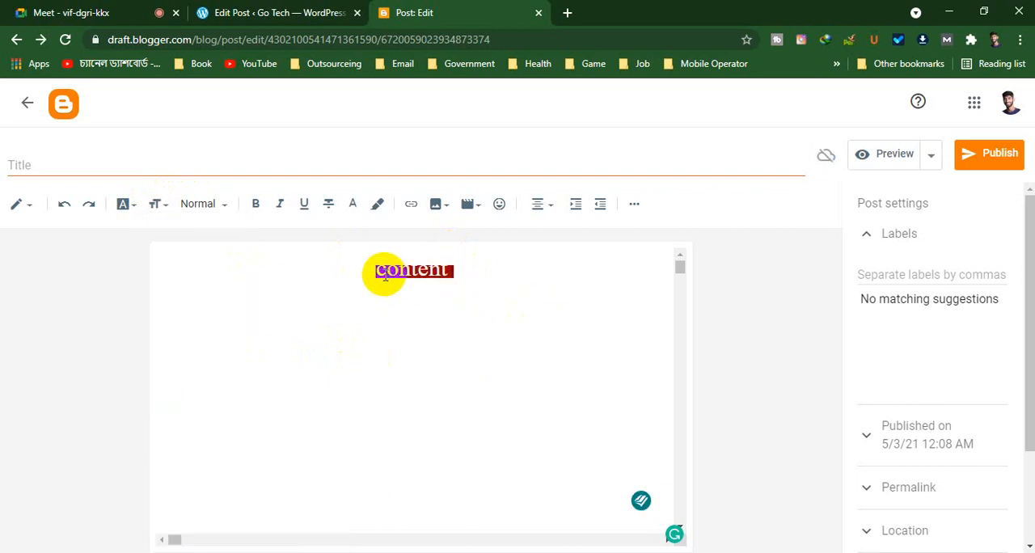
# Make the word "content" italic and underlined
pyautogui.moveTo(385, 274); pyautogui.dragTo(552, 277)
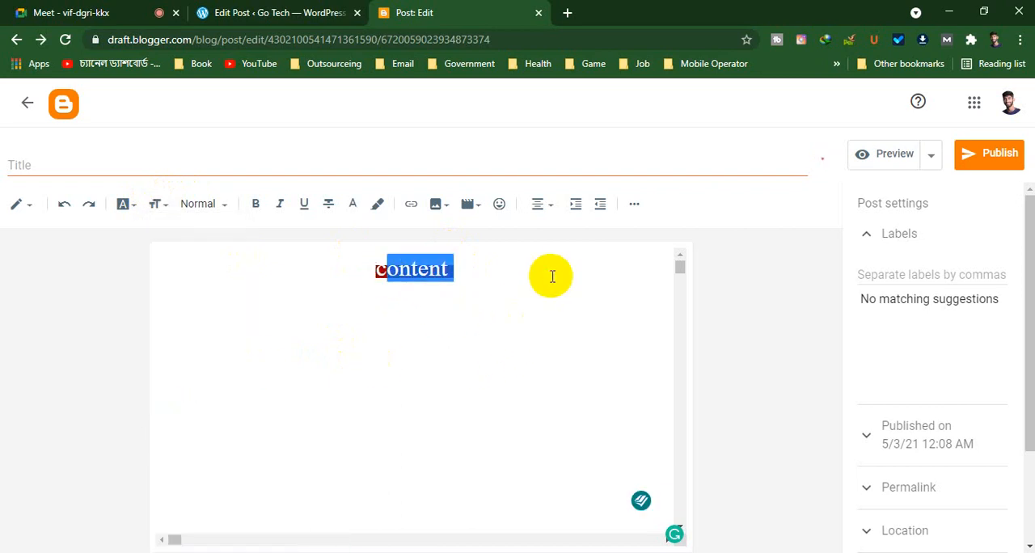
pyautogui.moveTo(373, 267); pyautogui.dragTo(463, 266)
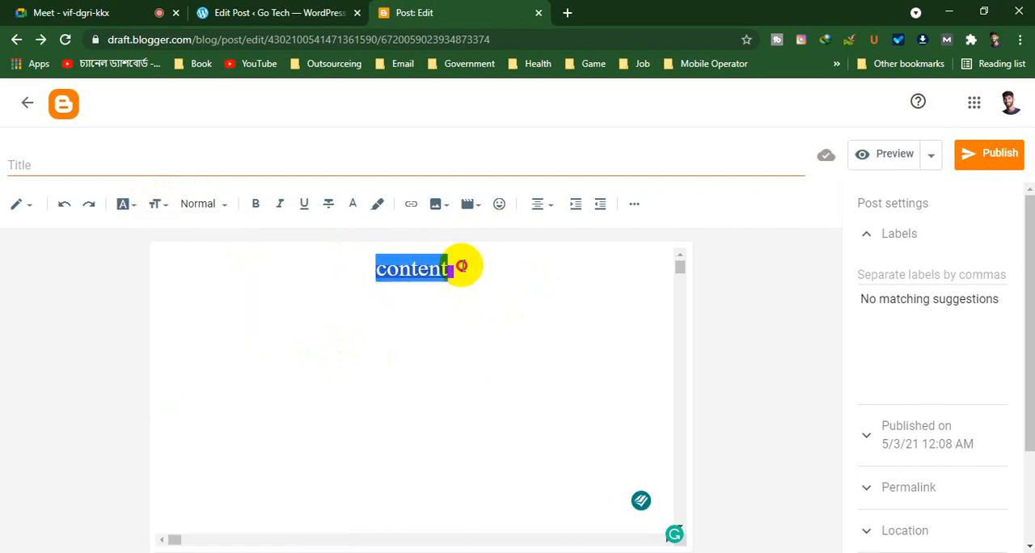
pyautogui.click(285, 210)
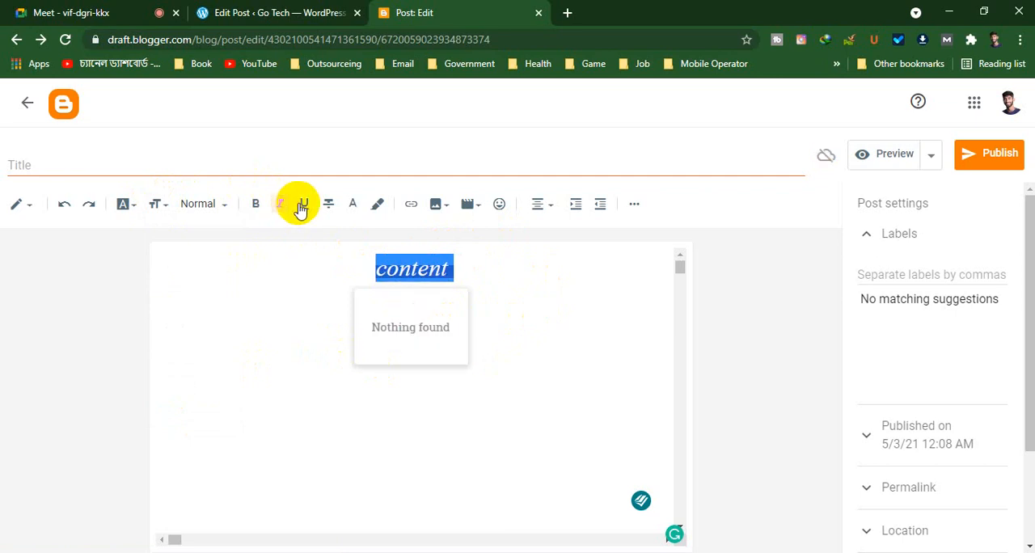
pyautogui.click(301, 209)
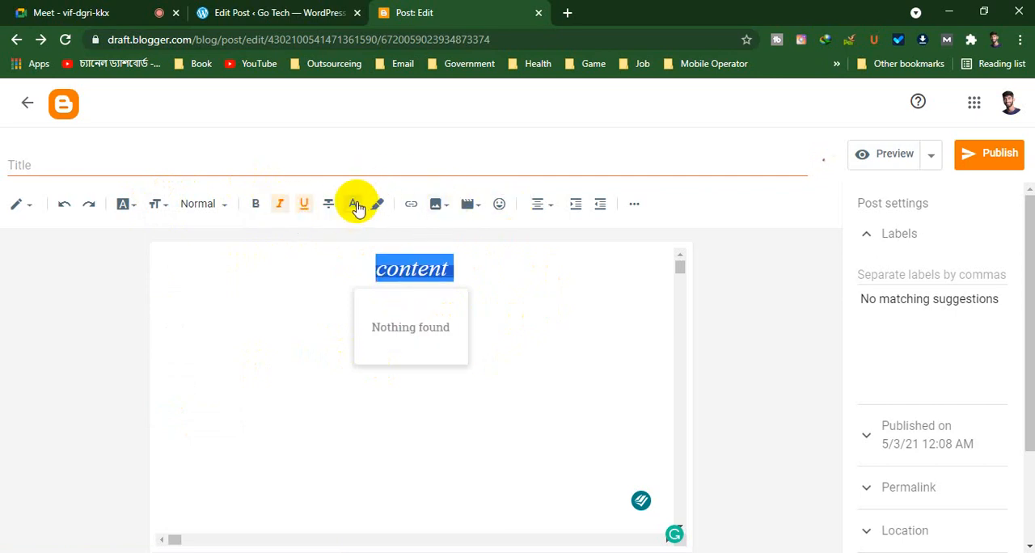
# Look over the additional formatting tools and browse the input language list without choosing a language
pyautogui.click(633, 207)
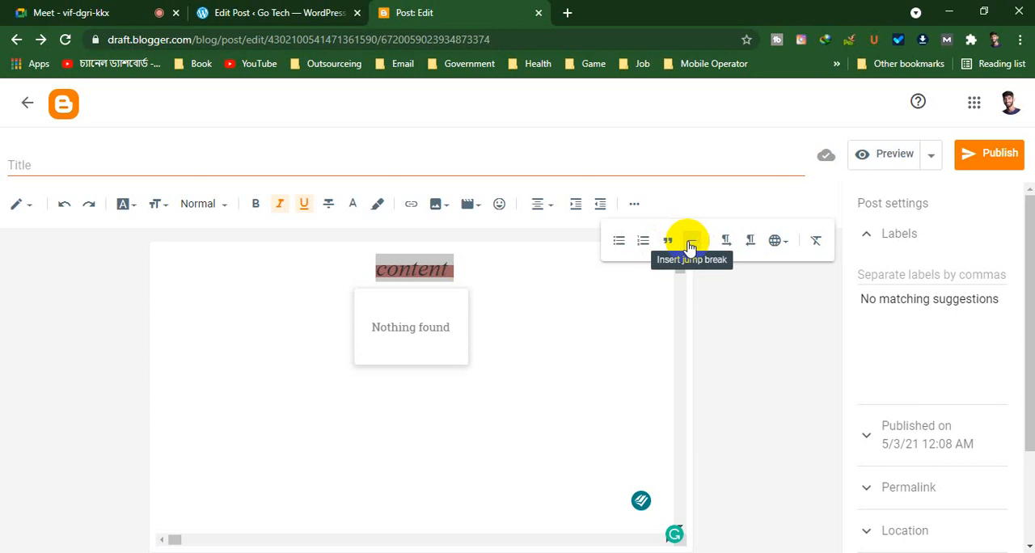
pyautogui.click(783, 241)
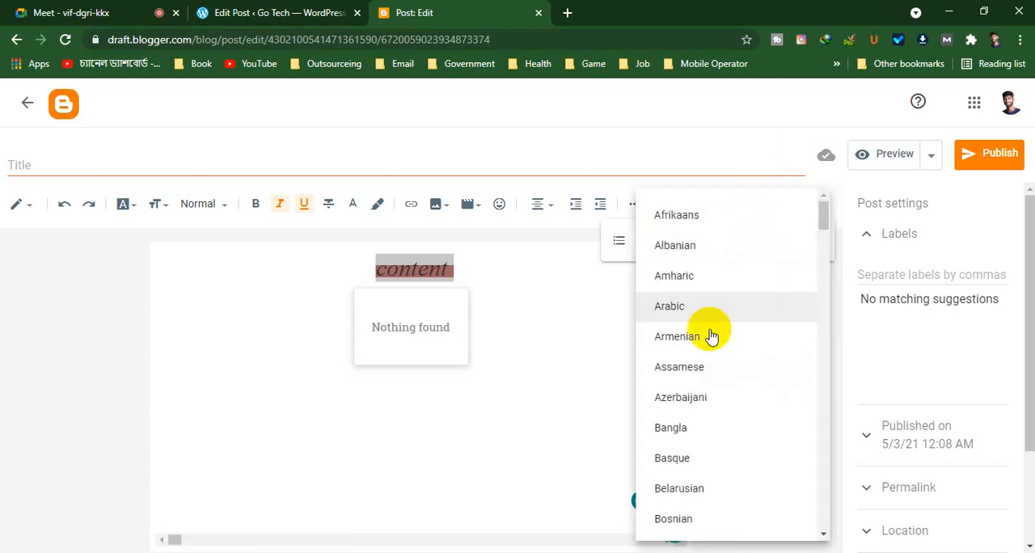
pyautogui.scroll(-10, 709, 335)
pyautogui.scroll(-20, 722, 385)
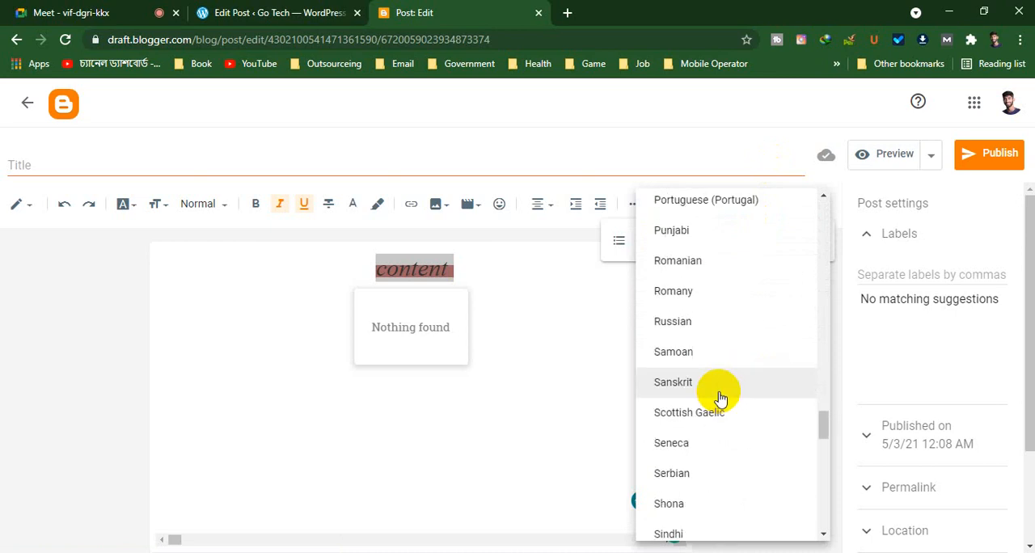
pyautogui.scroll(20, 712, 416)
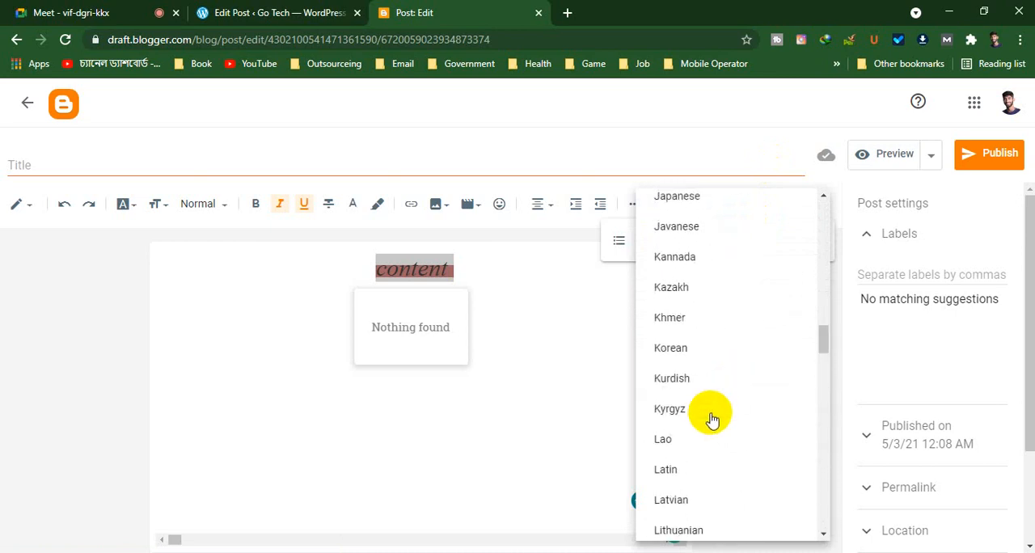
pyautogui.click(547, 370)
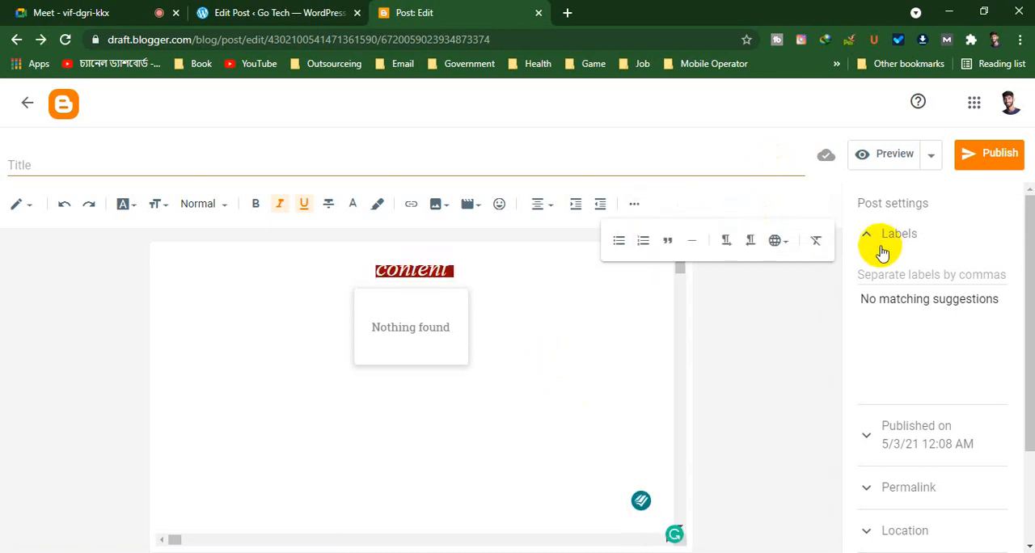
# Clear all formatting from the word "content" and dismiss the additional formatting tools
pyautogui.click(818, 242)
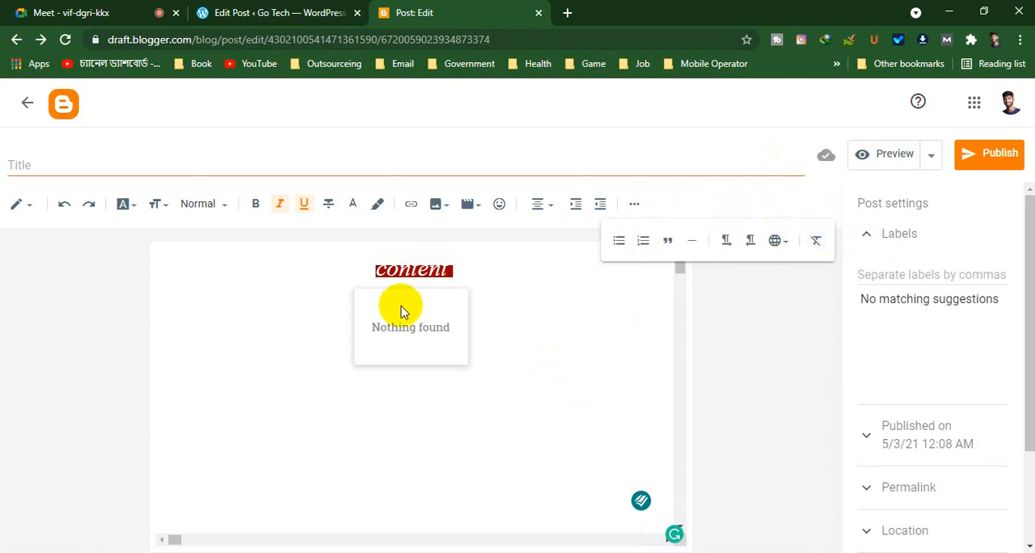
pyautogui.moveTo(539, 300); pyautogui.dragTo(118, 257)
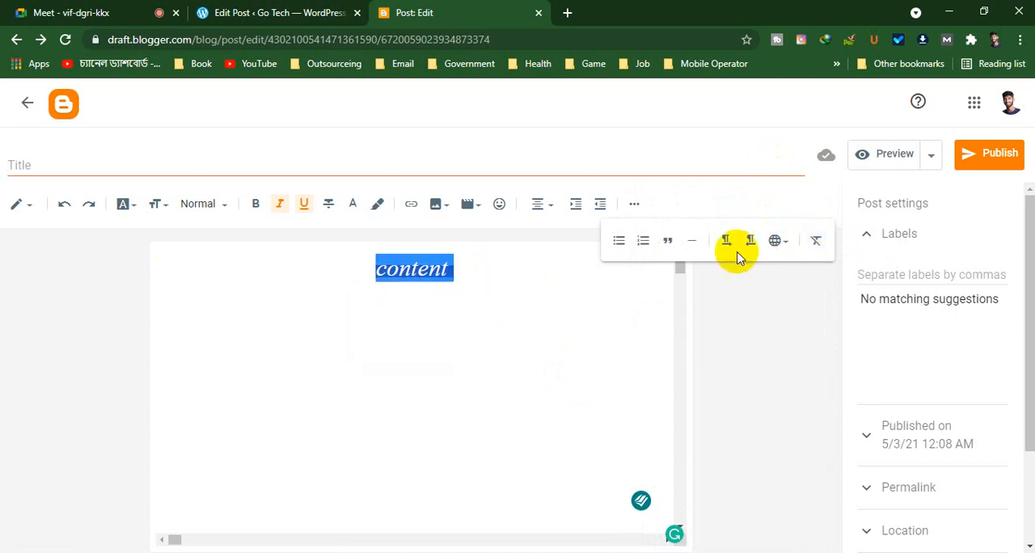
pyautogui.click(815, 241)
pyautogui.click(162, 260)
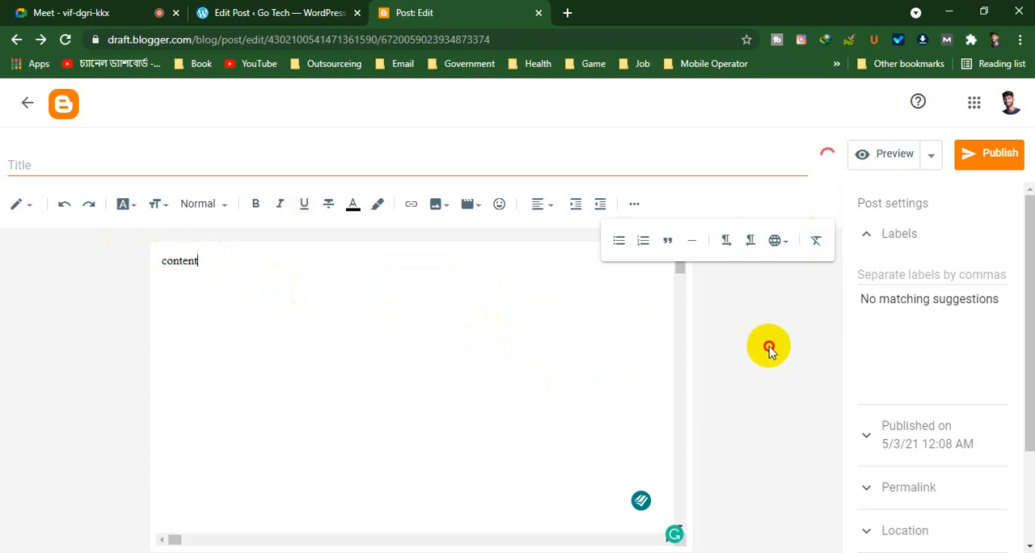
pyautogui.click(634, 204)
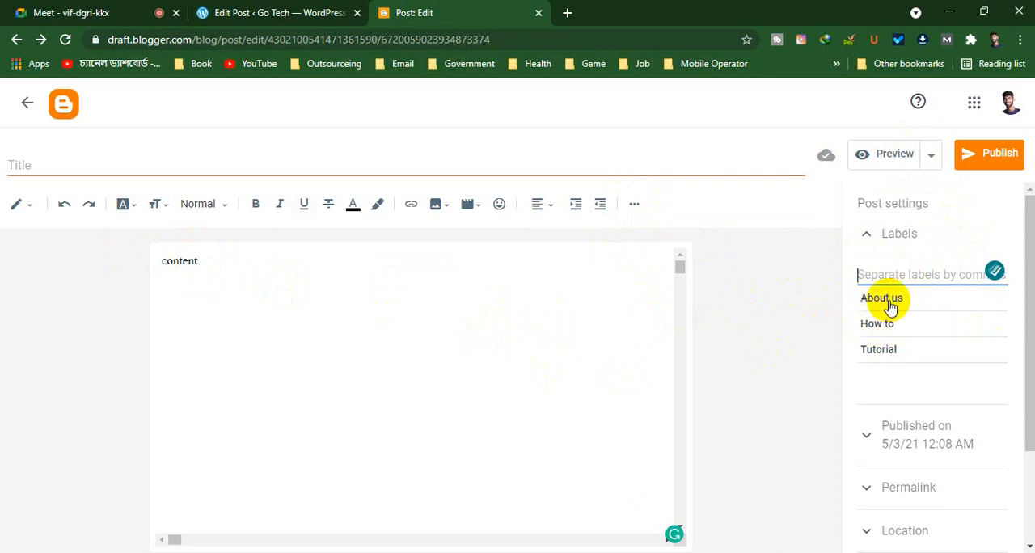
# Switch to the WordPress post and review its categories, tags and featured image settings for comparison with Blogger
pyautogui.click(271, 9)
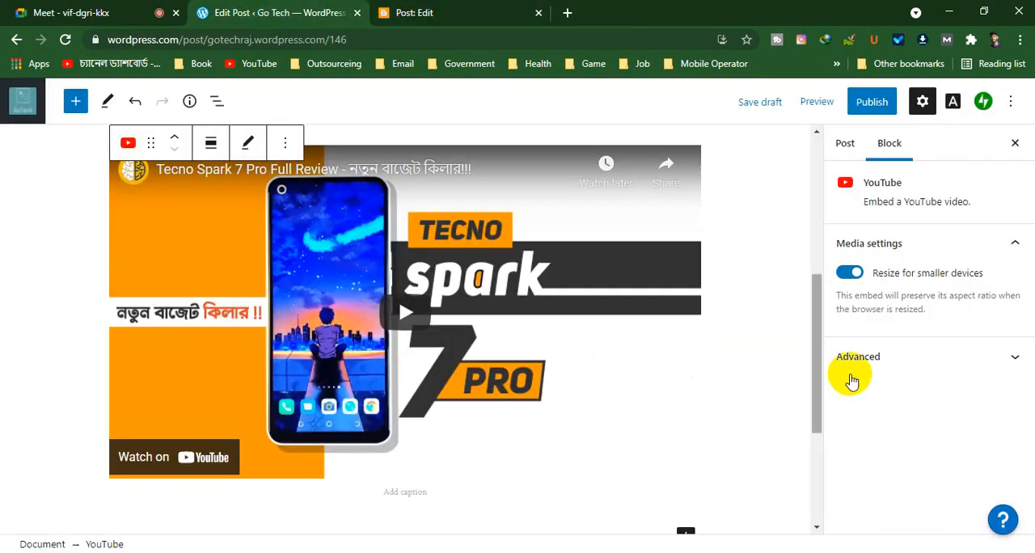
pyautogui.scroll(2, 719, 379)
pyautogui.scroll(3, 724, 368)
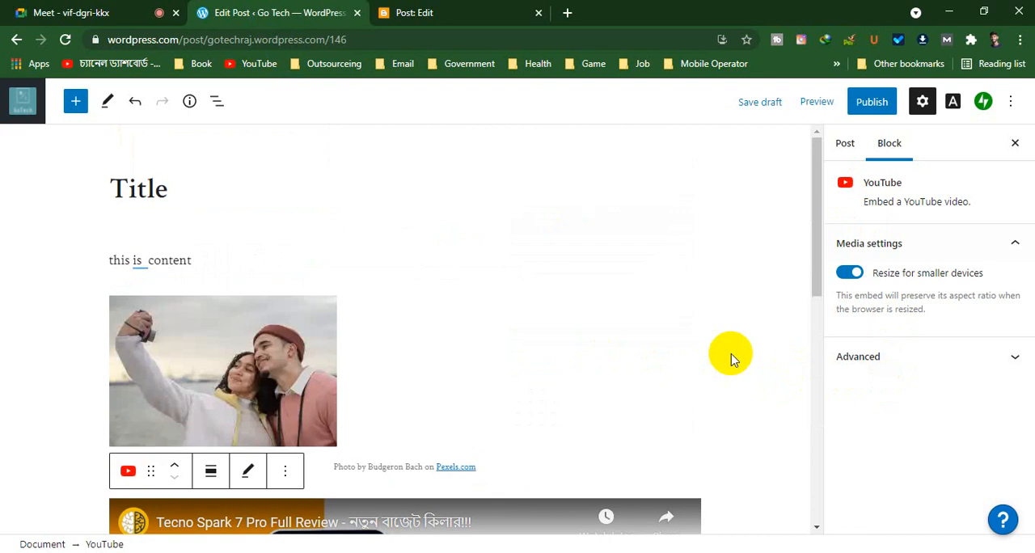
pyautogui.click(844, 142)
pyautogui.scroll(-10, 953, 347)
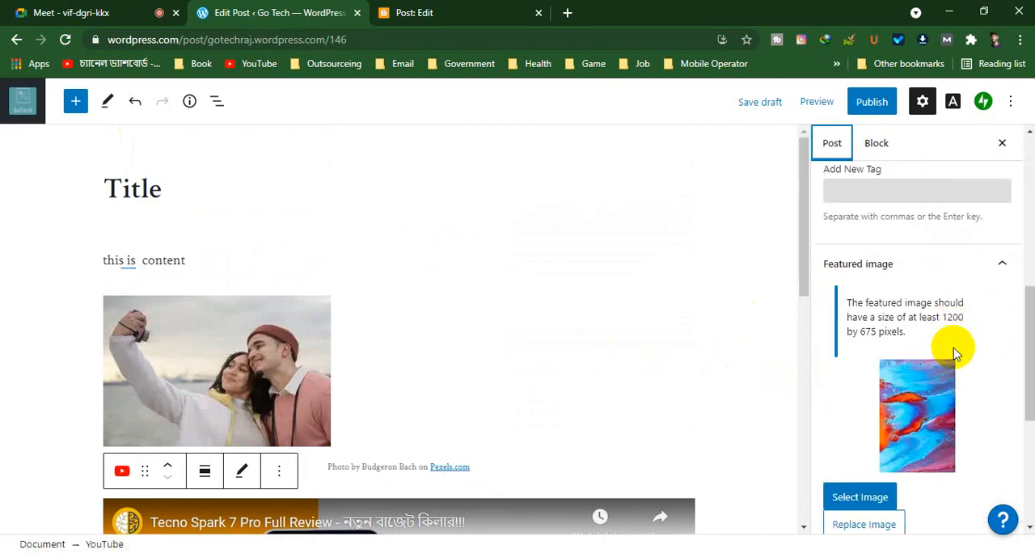
pyautogui.scroll(3, 951, 352)
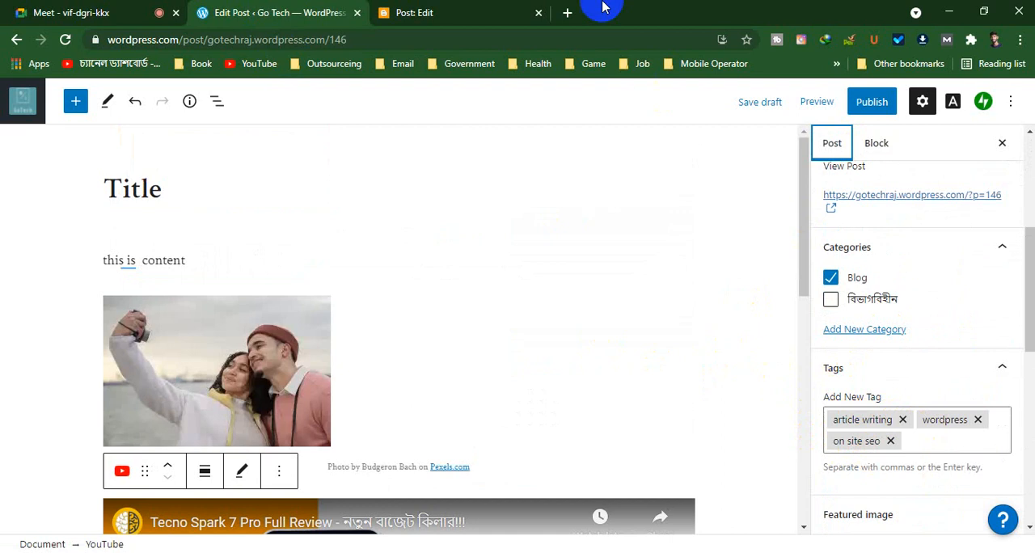
# Return to the Blogger post and view its labels and publication date settings
pyautogui.click(517, 12)
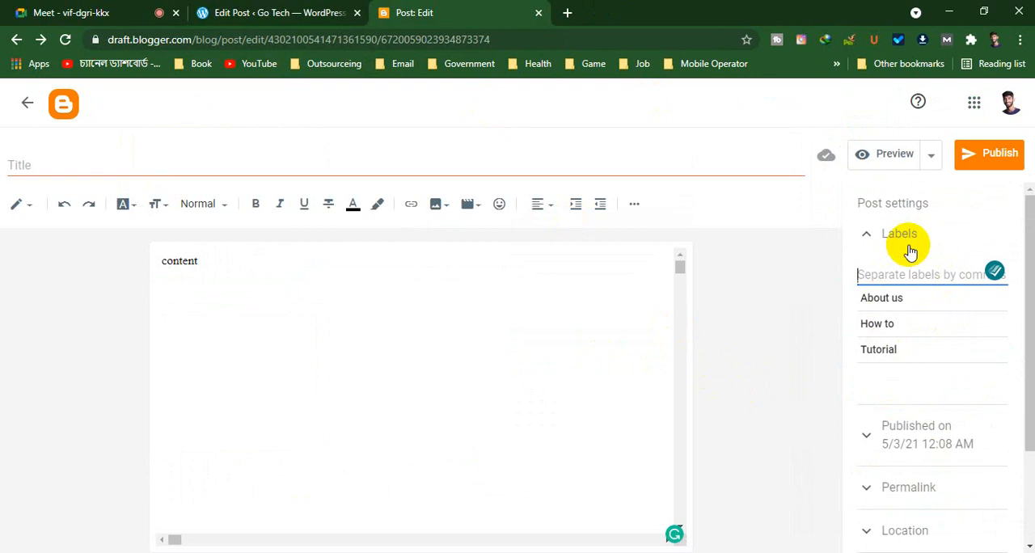
pyautogui.click(866, 440)
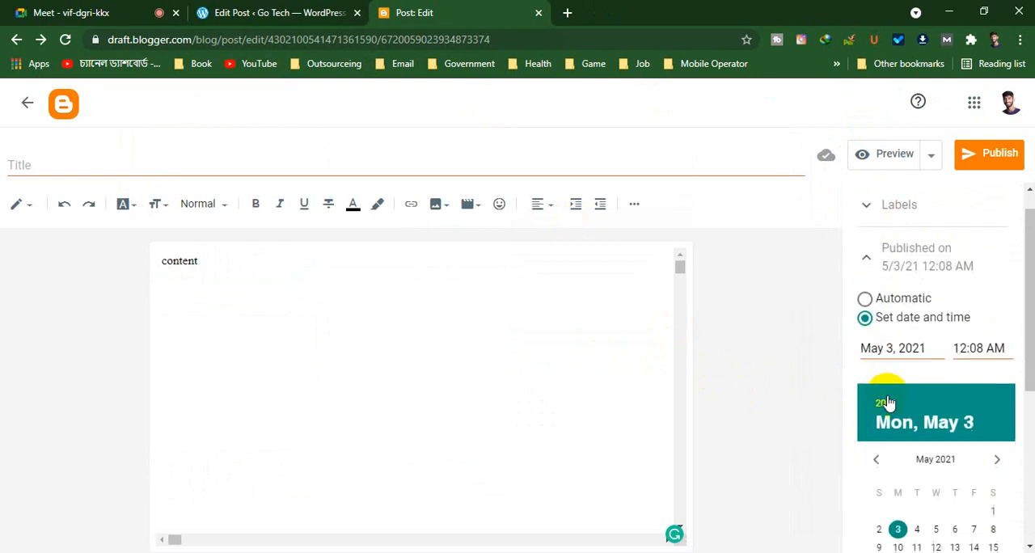
pyautogui.scroll(-4, 887, 402)
# Give the Blogger post a custom permalink named "posttype"
pyautogui.scroll(5, 881, 363)
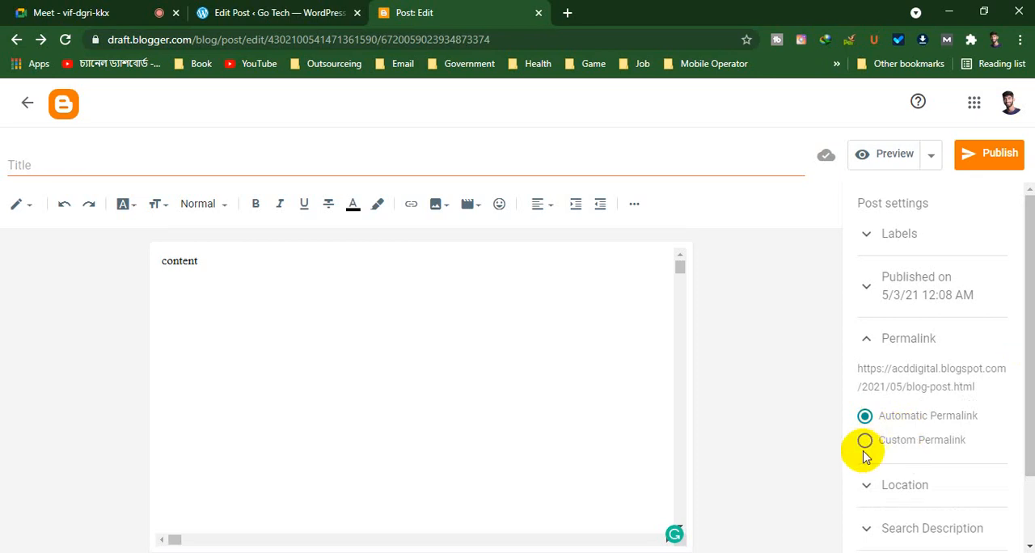
pyautogui.click(865, 443)
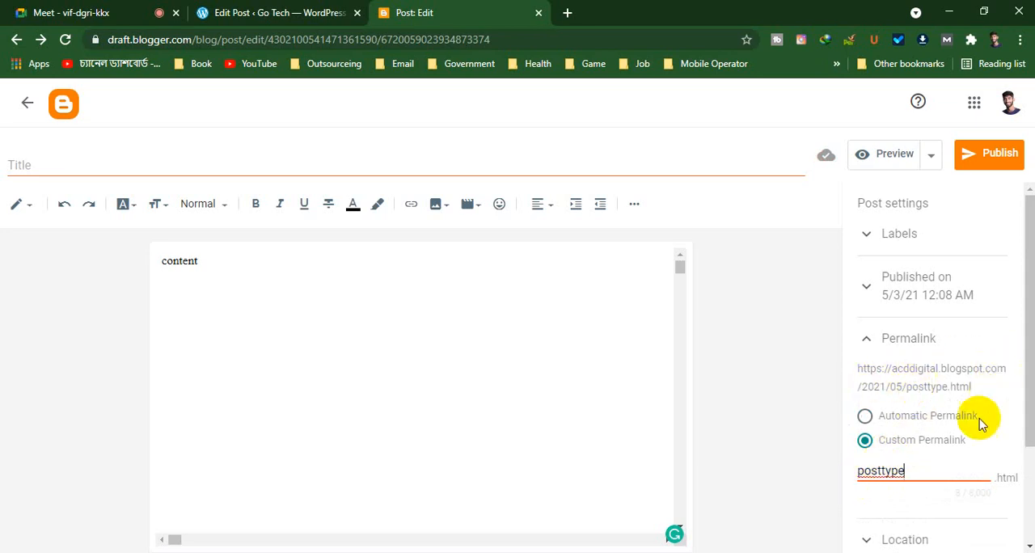
# Set the post's publication date to Automatic, then recheck the permalink settings and collapse them
pyautogui.click(866, 283)
pyautogui.click(864, 328)
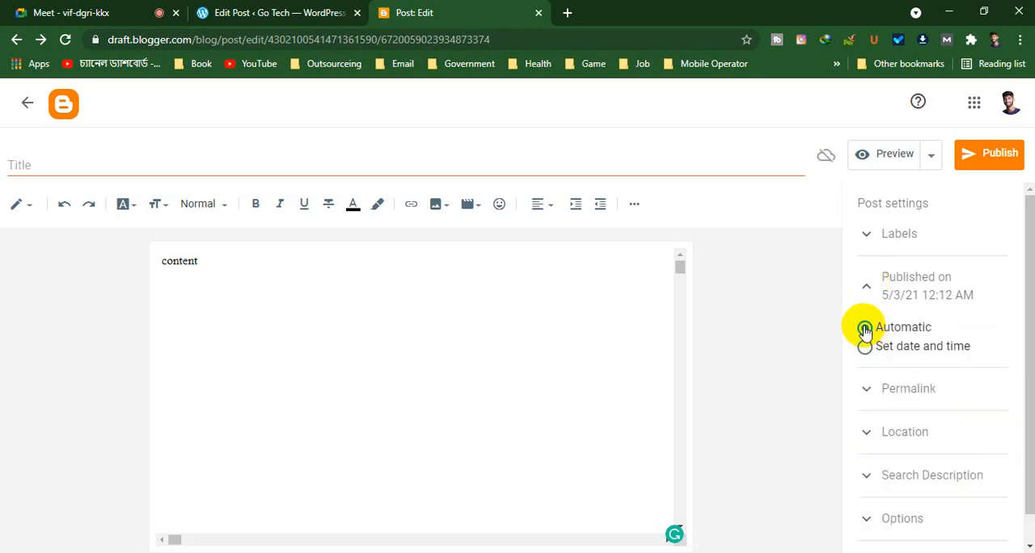
pyautogui.click(868, 388)
pyautogui.scroll(-1, 893, 437)
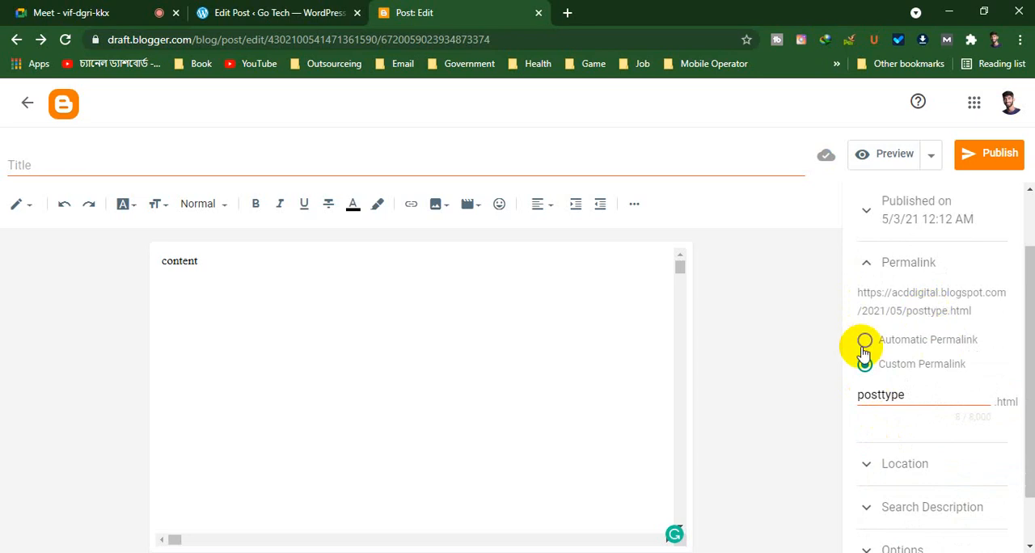
pyautogui.click(864, 265)
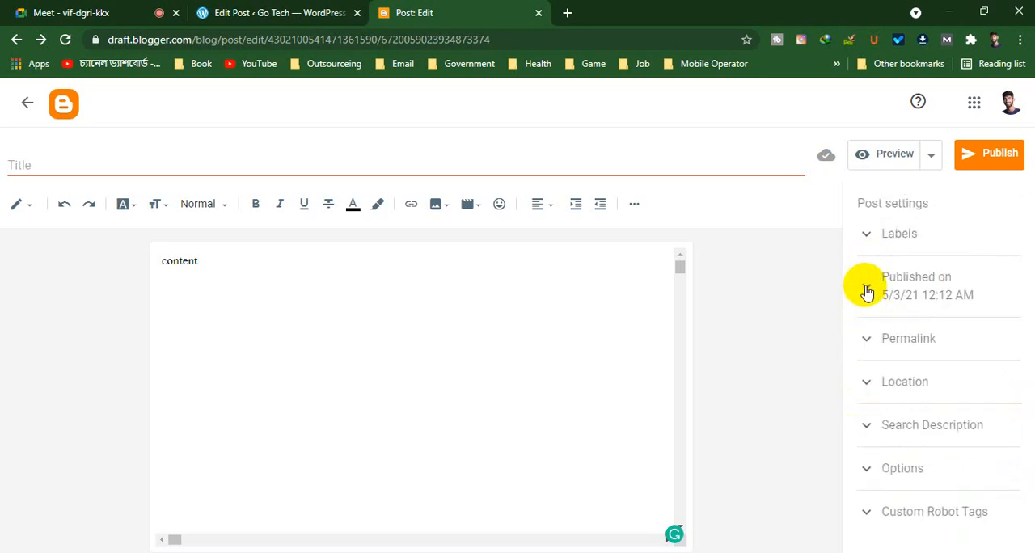
# Check the Blogger post's publication date, open its location settings and clear the location name
pyautogui.click(863, 287)
pyautogui.click(877, 295)
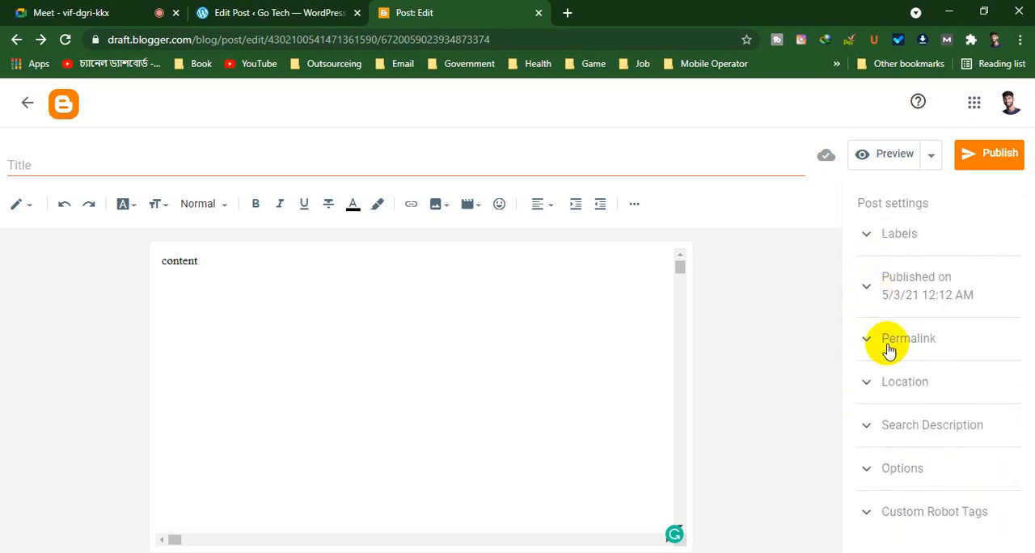
pyautogui.click(875, 383)
pyautogui.scroll(-3, 946, 378)
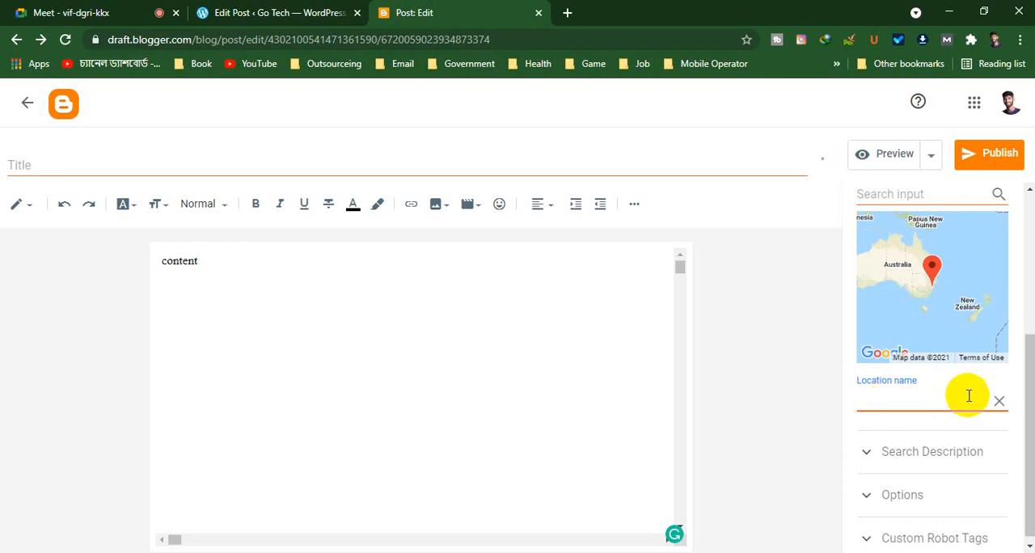
pyautogui.click(998, 400)
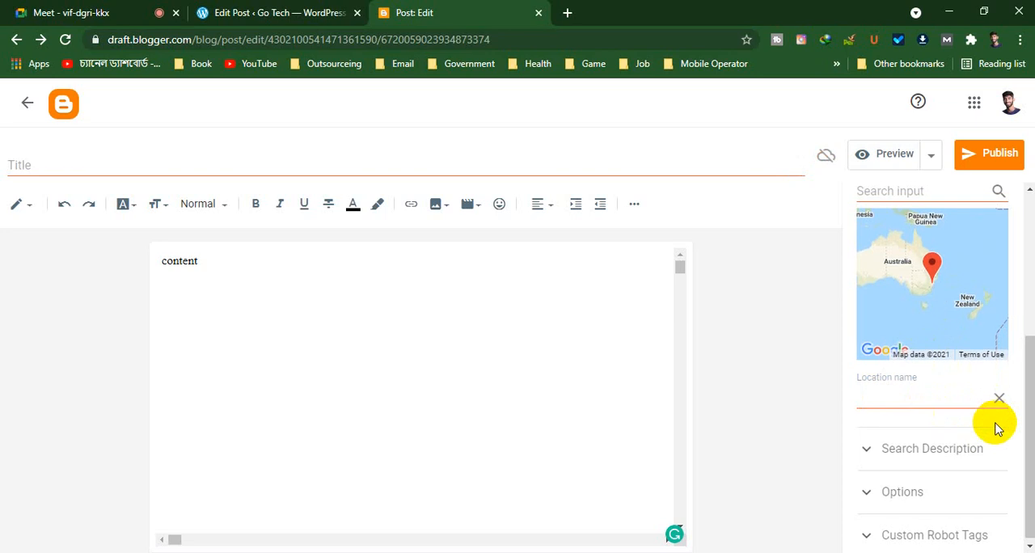
# Open the Blogger post's search description for entry and switch to the WordPress post to compare
pyautogui.click(908, 455)
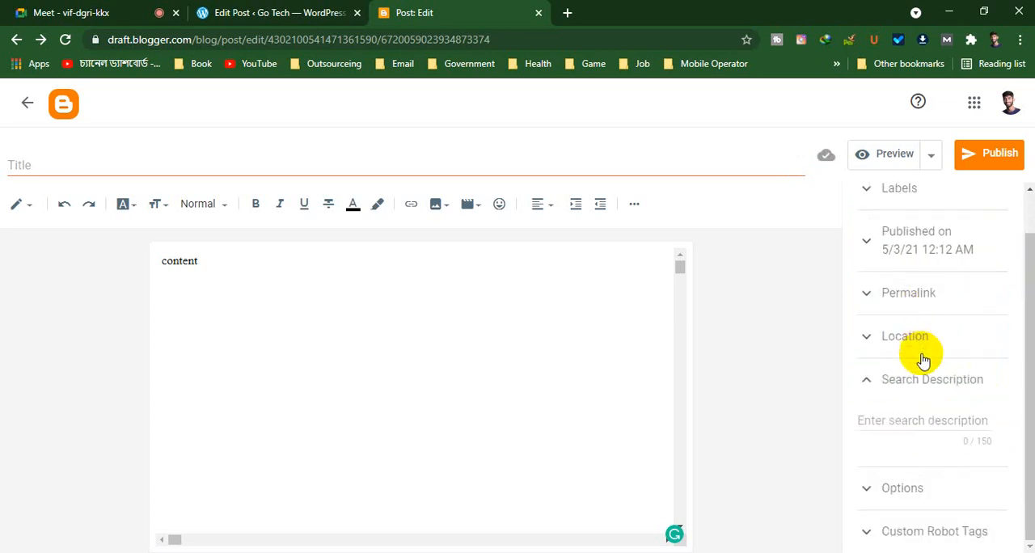
pyautogui.click(927, 421)
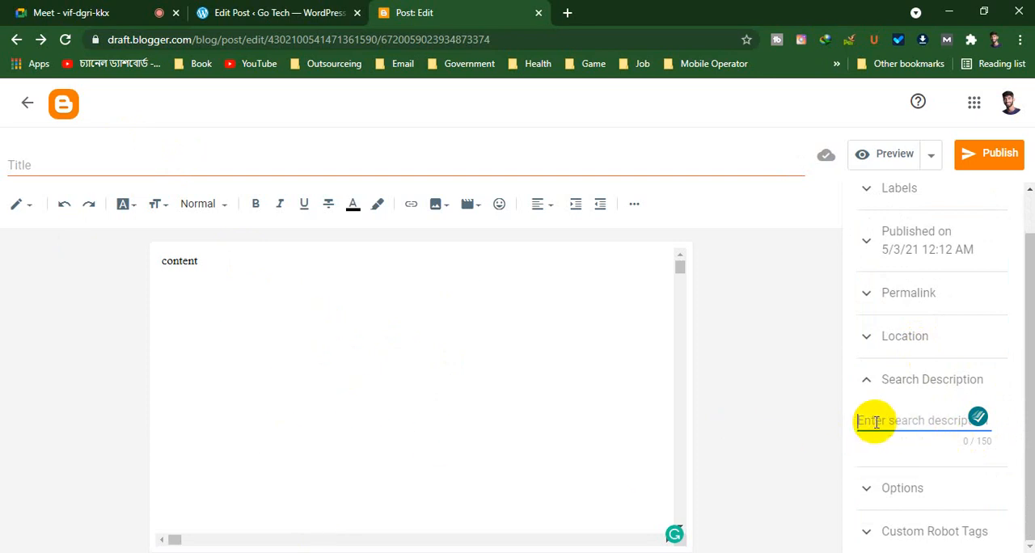
pyautogui.click(279, 12)
pyautogui.scroll(-3, 234, 453)
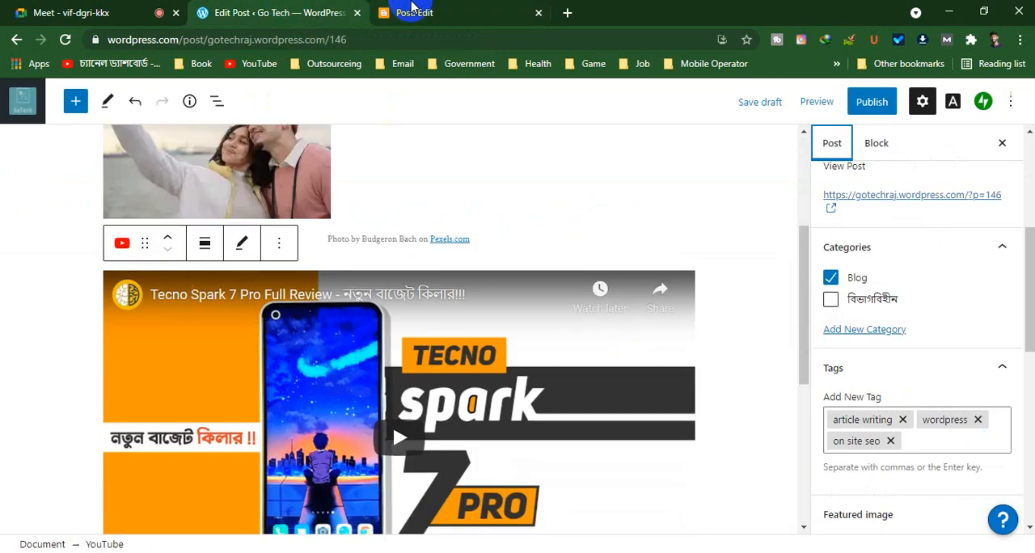
# Return to the Blogger post and view its reader comments options
pyautogui.click(412, 10)
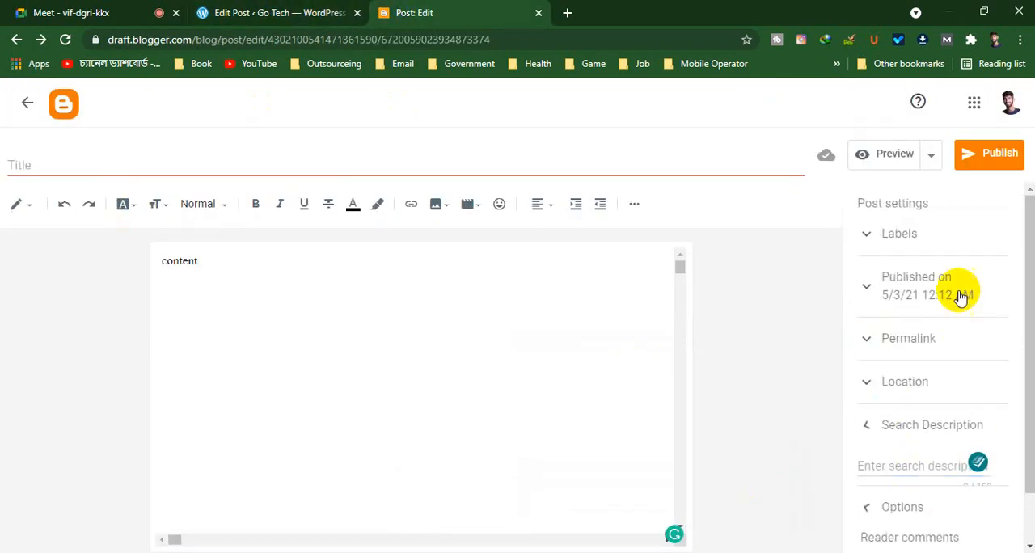
pyautogui.scroll(-2, 957, 301)
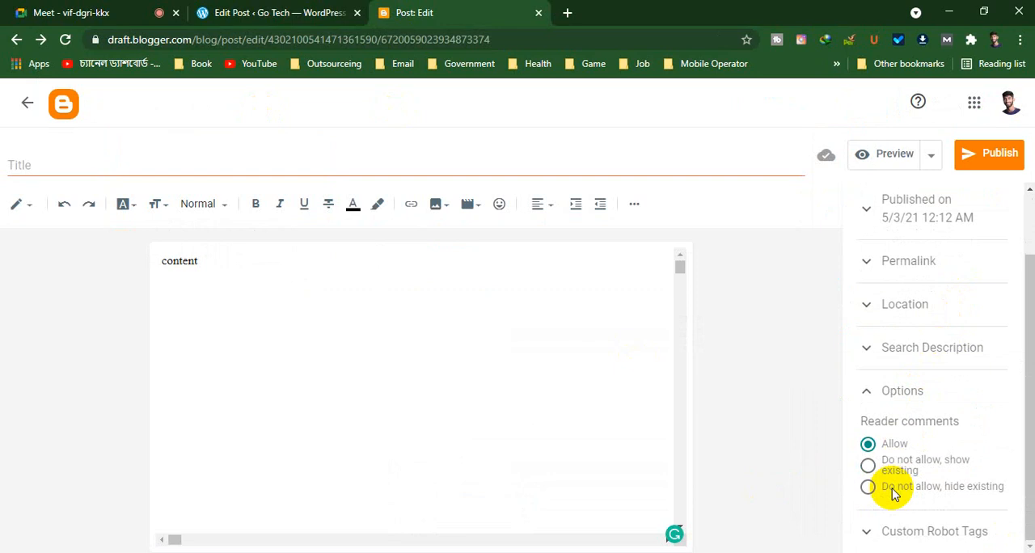
# In the custom robot tags, disable default, enable noindex and nofollow, and try the none tag before clearing it
pyautogui.click(894, 534)
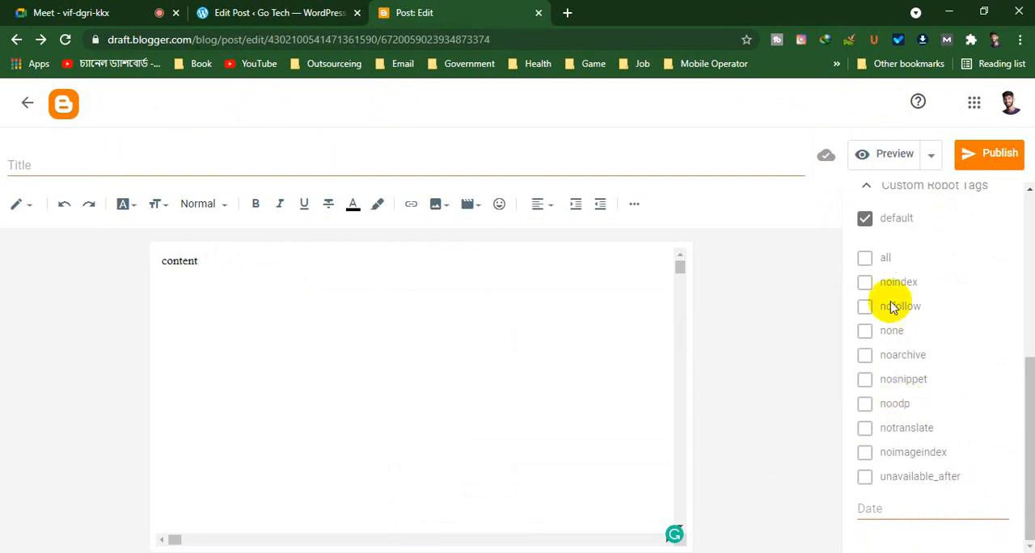
pyautogui.click(871, 222)
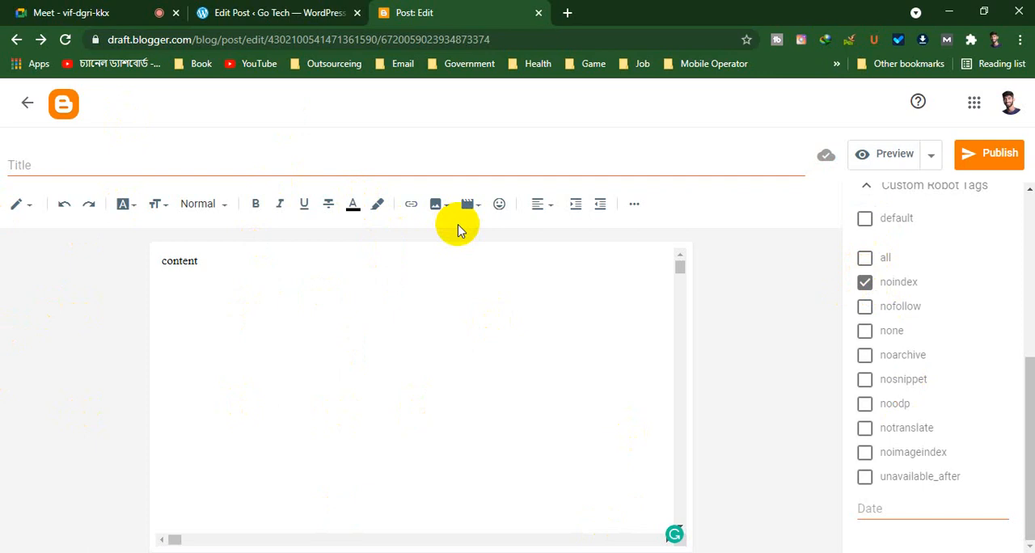
pyautogui.click(864, 306)
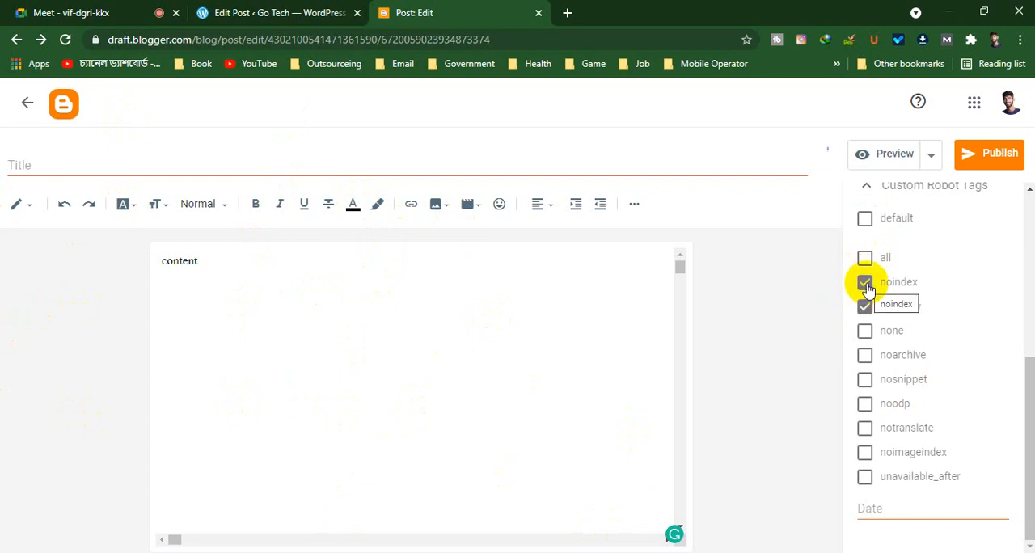
pyautogui.click(863, 333)
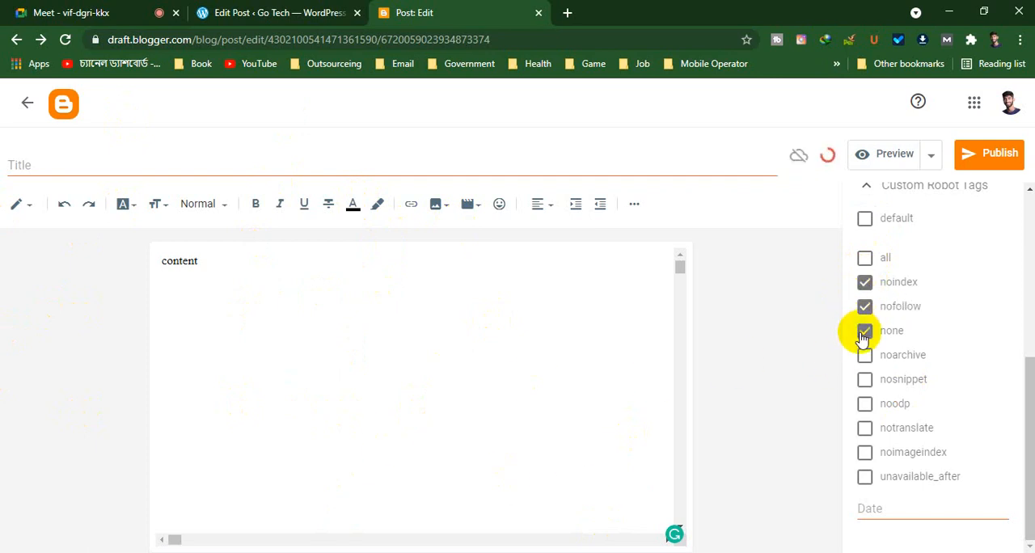
pyautogui.click(864, 333)
# Enable the noarchive, nosnippet, noodp, notranslate and noimageindex robot tags for the post
pyautogui.click(867, 358)
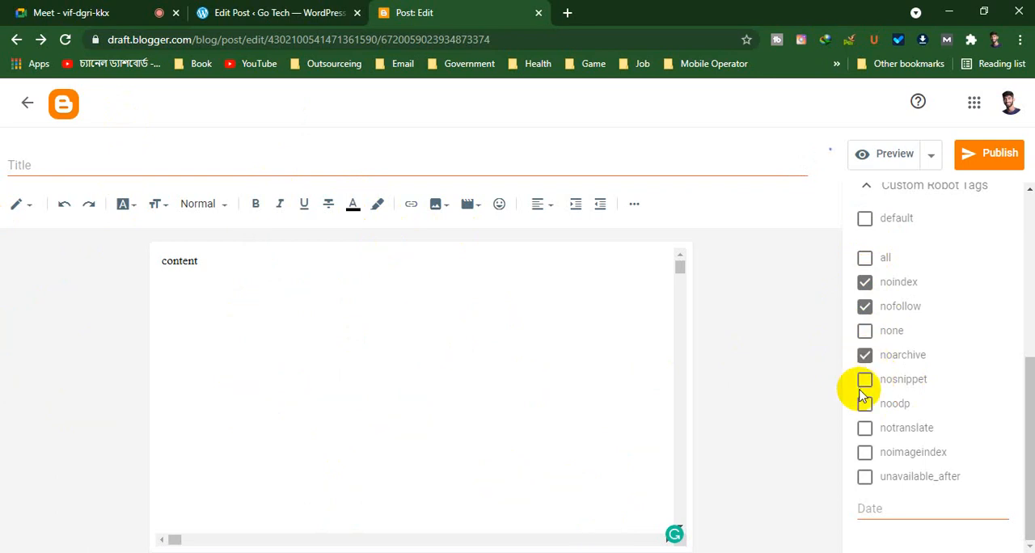
pyautogui.click(865, 383)
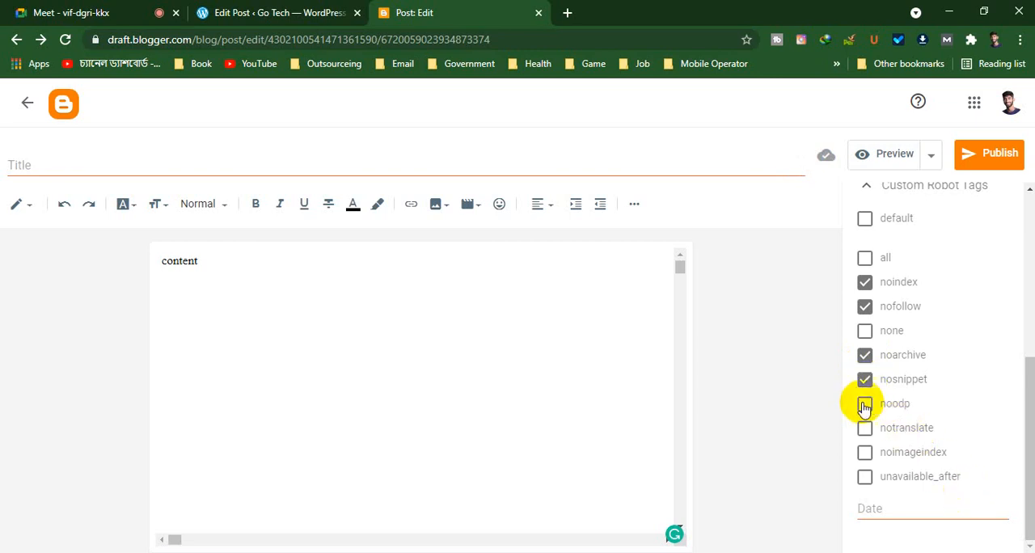
pyautogui.click(864, 405)
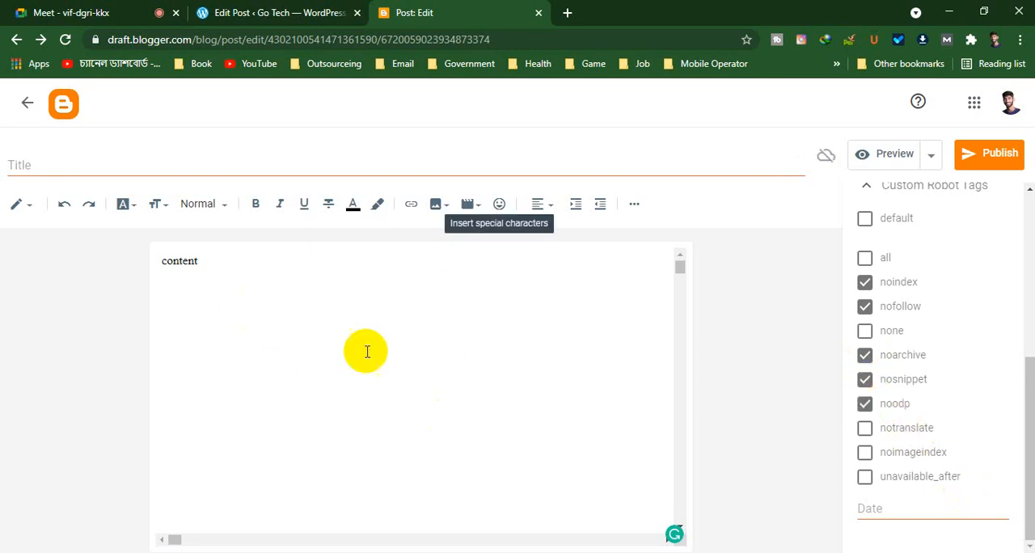
pyautogui.click(864, 429)
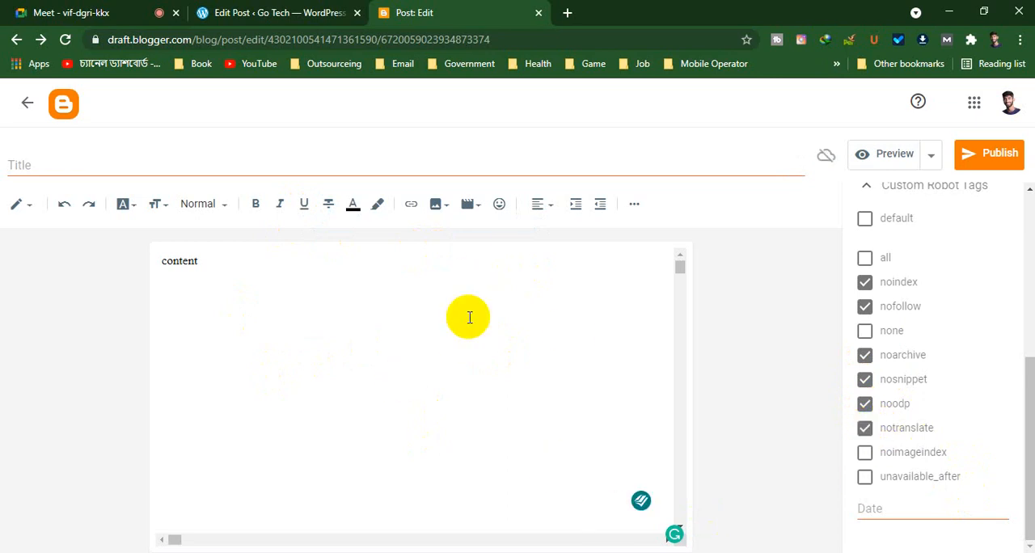
pyautogui.click(863, 455)
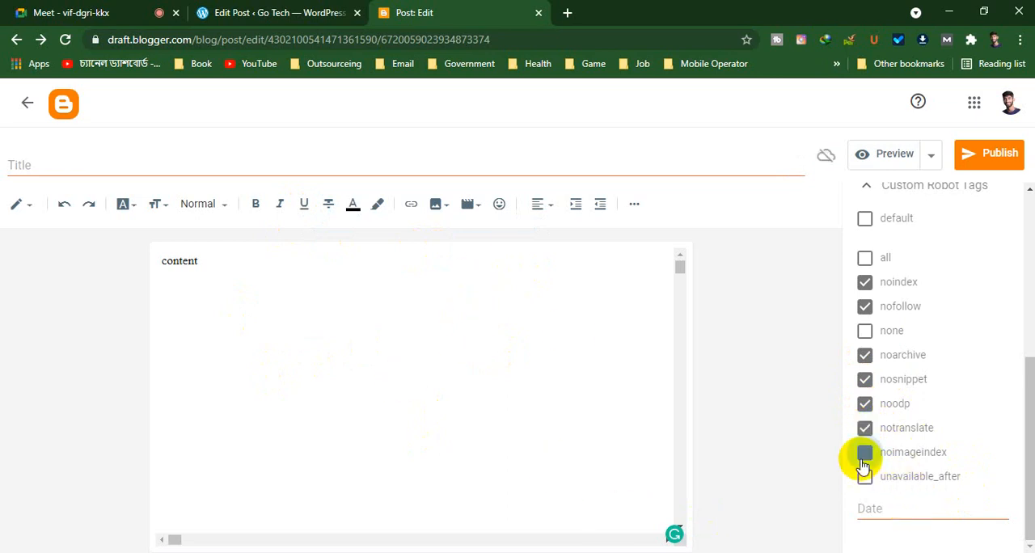
# Glance at the WordPress post, return to Blogger and disable the noimageindex and notranslate robot tags
pyautogui.click(206, 12)
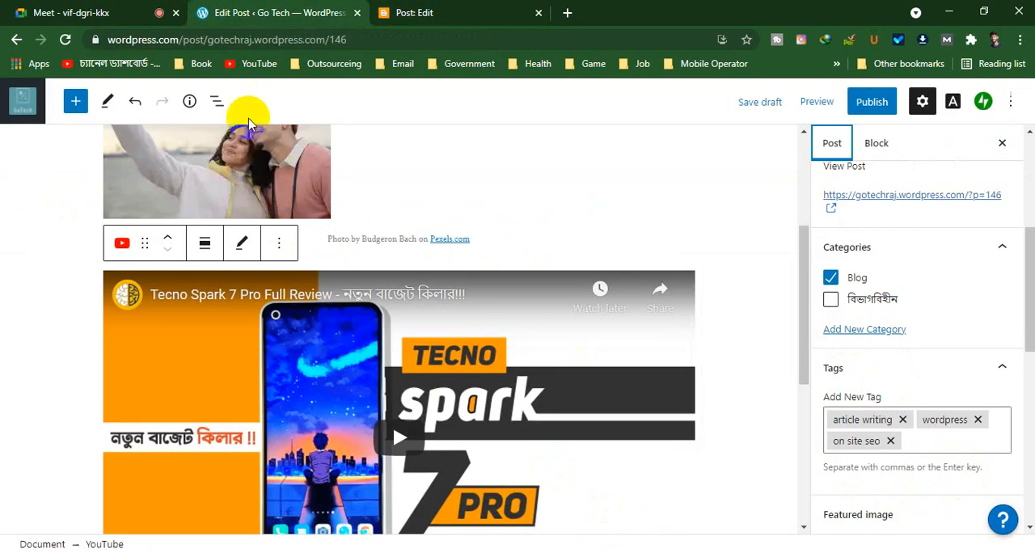
pyautogui.click(495, 13)
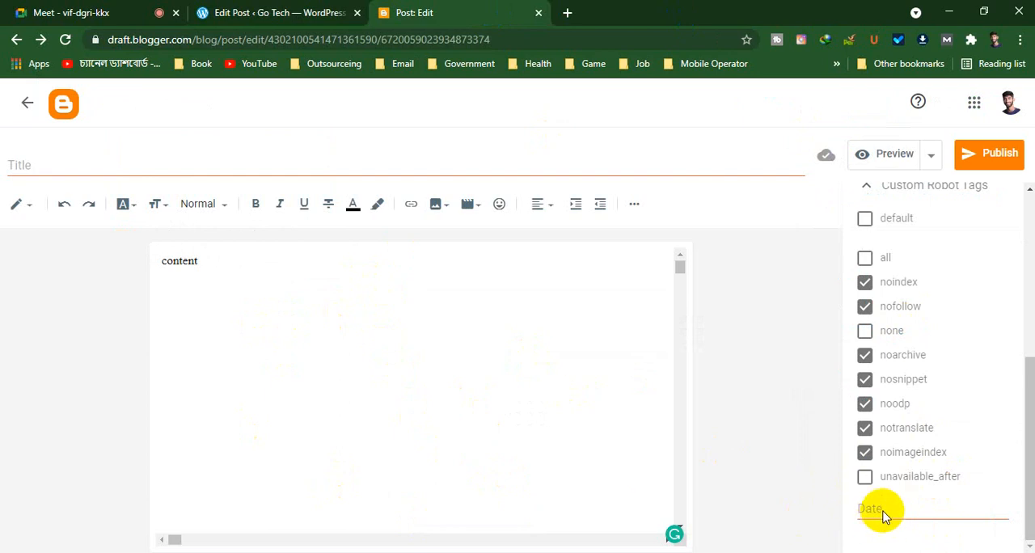
pyautogui.click(865, 451)
pyautogui.click(865, 429)
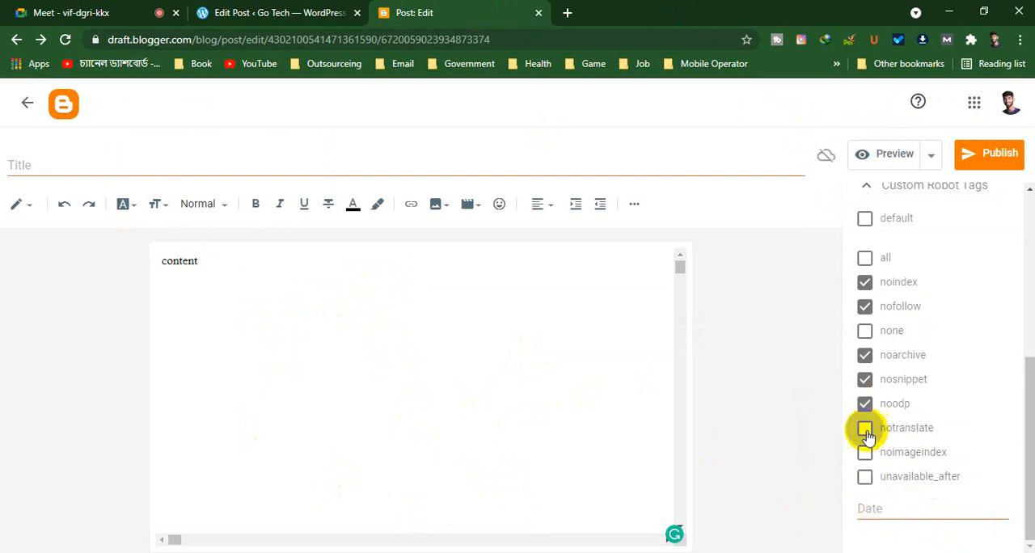
# Enable the unavailable_after robot tag, set its date to May 3, 2021, and disable the tag again
pyautogui.click(865, 477)
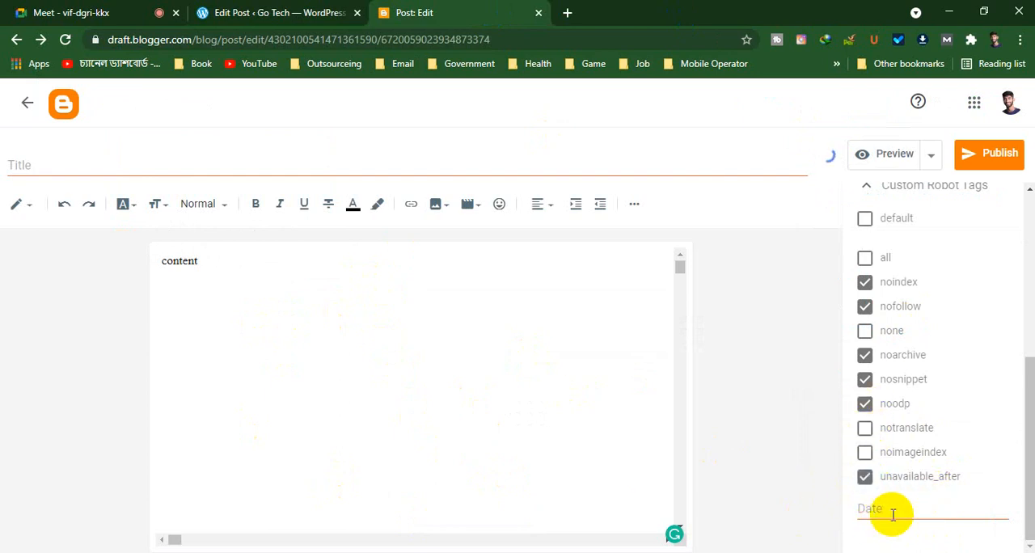
pyautogui.click(892, 514)
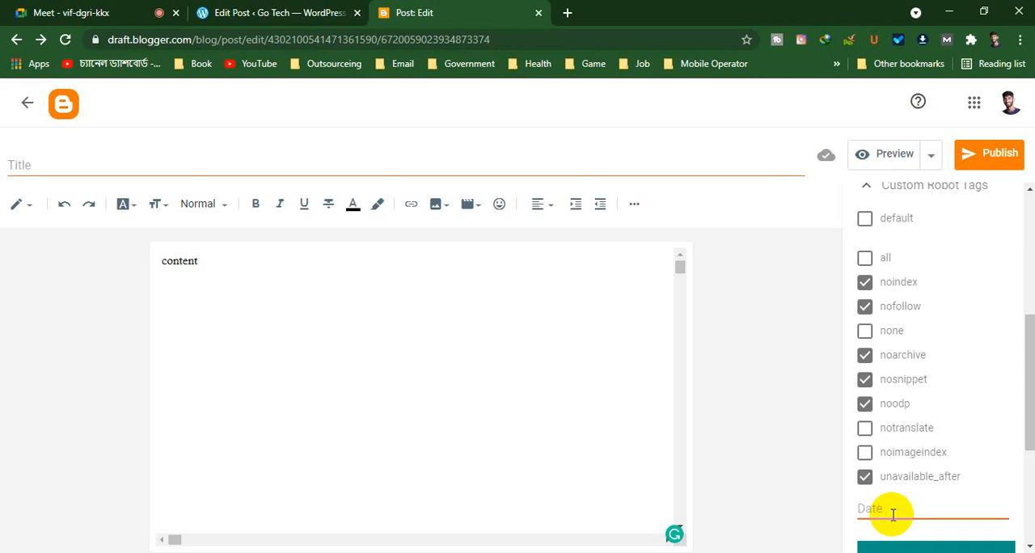
pyautogui.click(865, 476)
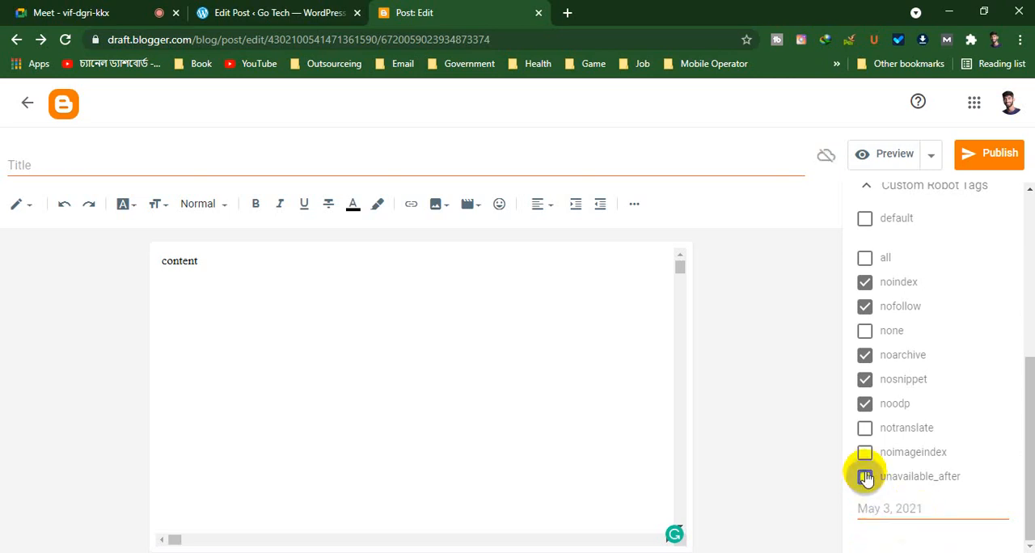
# Clear the noodp, nosnippet, noarchive, nofollow and noindex robot tags, re-enable default, and collapse the custom robot tags
pyautogui.click(865, 403)
pyautogui.click(865, 379)
pyautogui.click(865, 354)
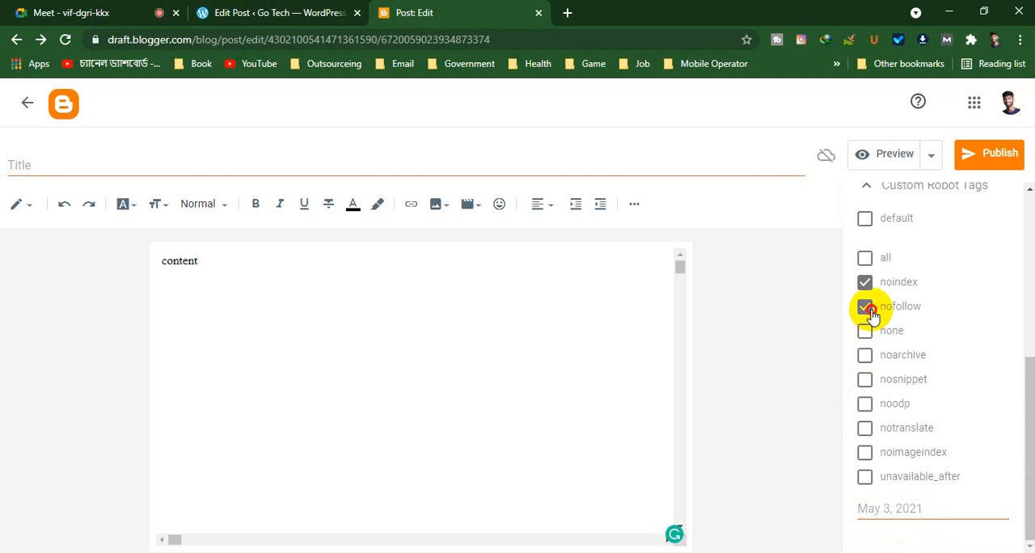
pyautogui.click(865, 307)
pyautogui.click(865, 282)
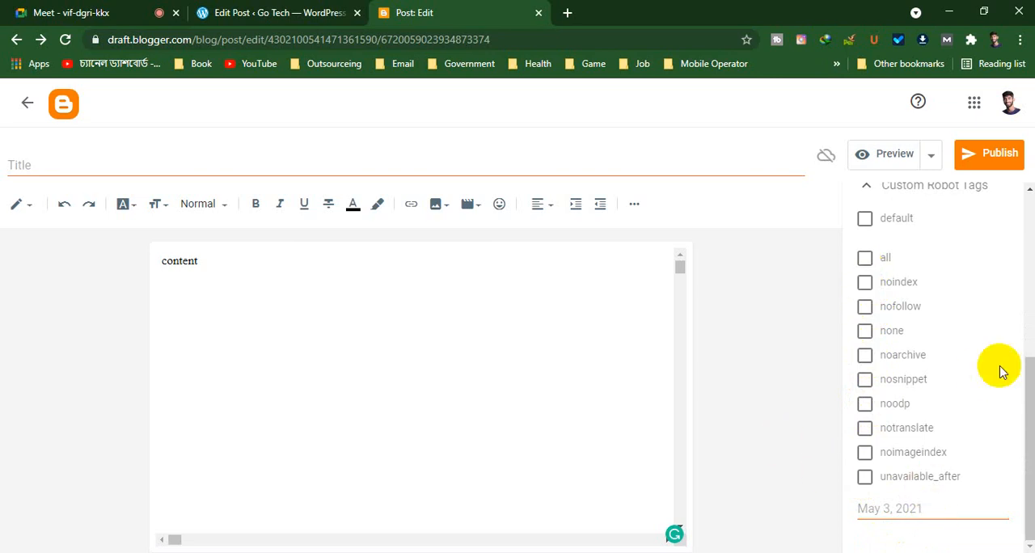
pyautogui.scroll(4, 865, 393)
pyautogui.scroll(-4, 865, 388)
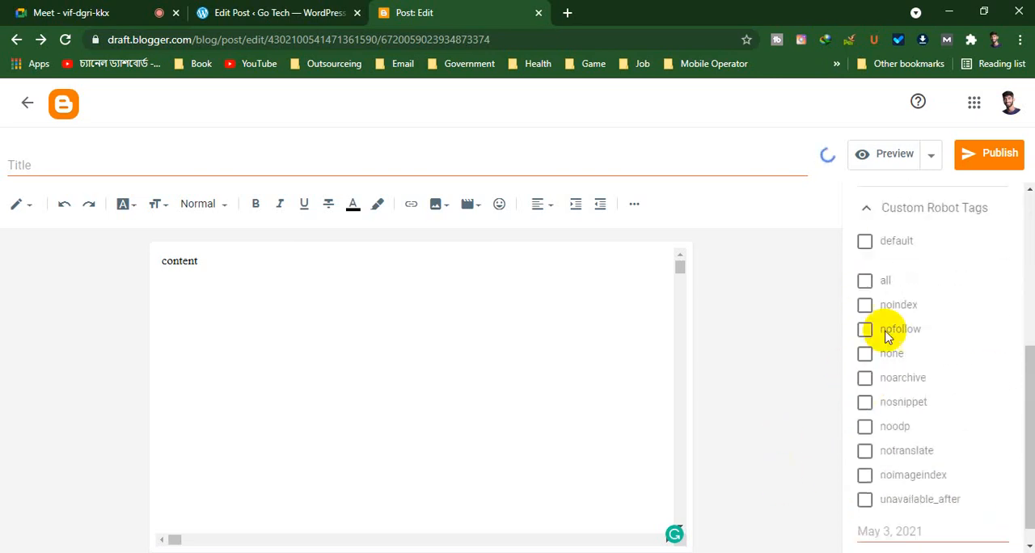
pyautogui.click(865, 247)
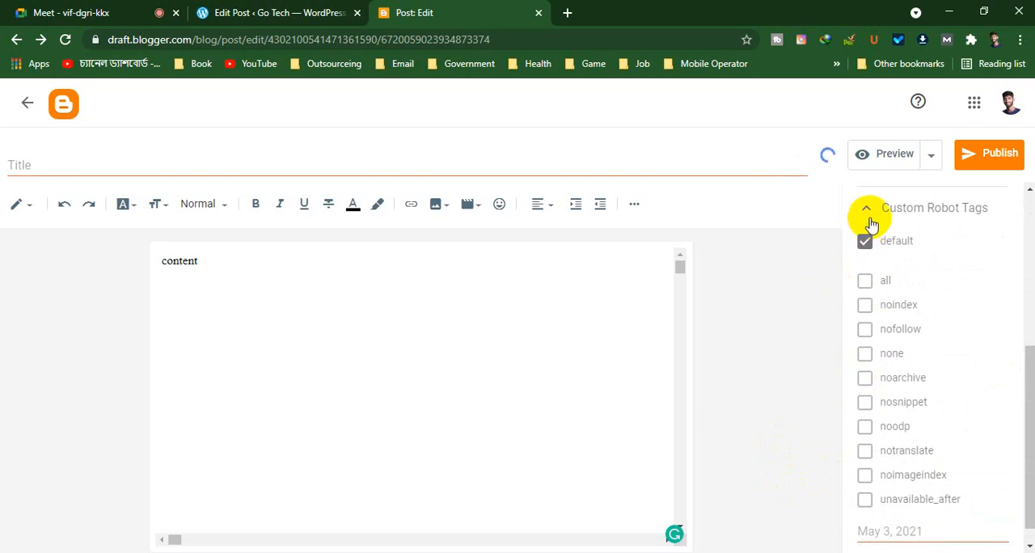
pyautogui.scroll(4, 868, 222)
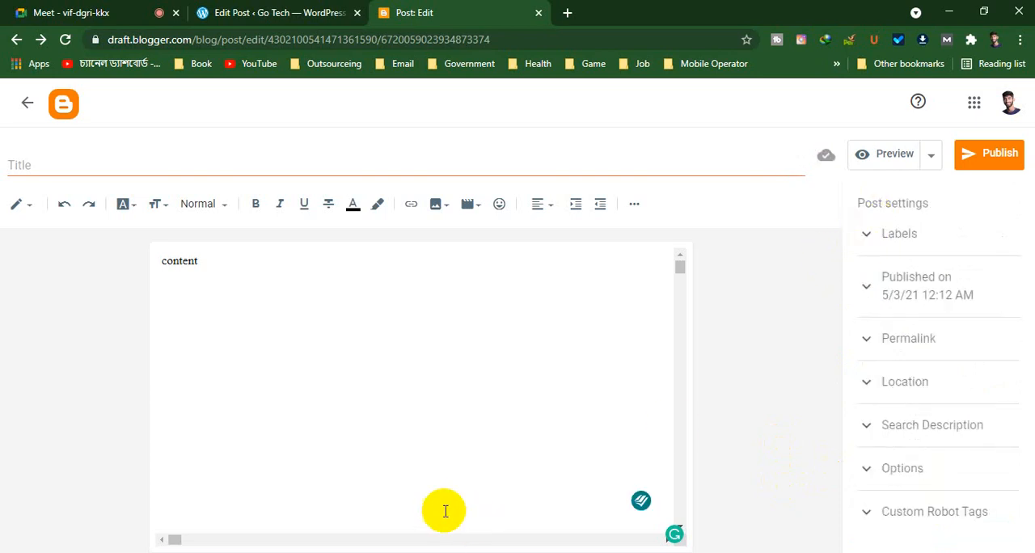
# Switch to the WordPress post and review its content along with the tags, featured image, excerpt and discussion settings
pyautogui.scroll(-3, 217, 545)
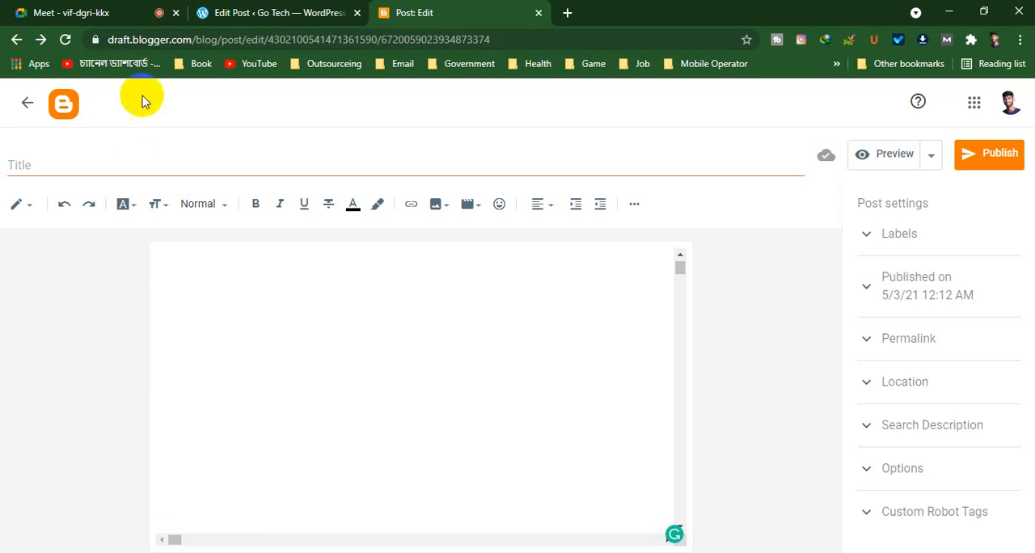
pyautogui.click(235, 12)
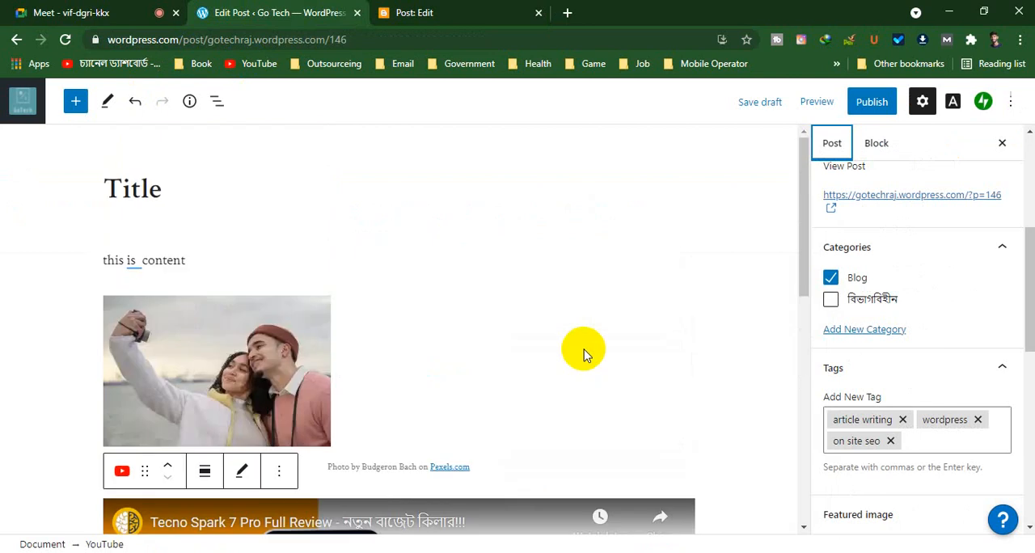
pyautogui.scroll(-7, 584, 349)
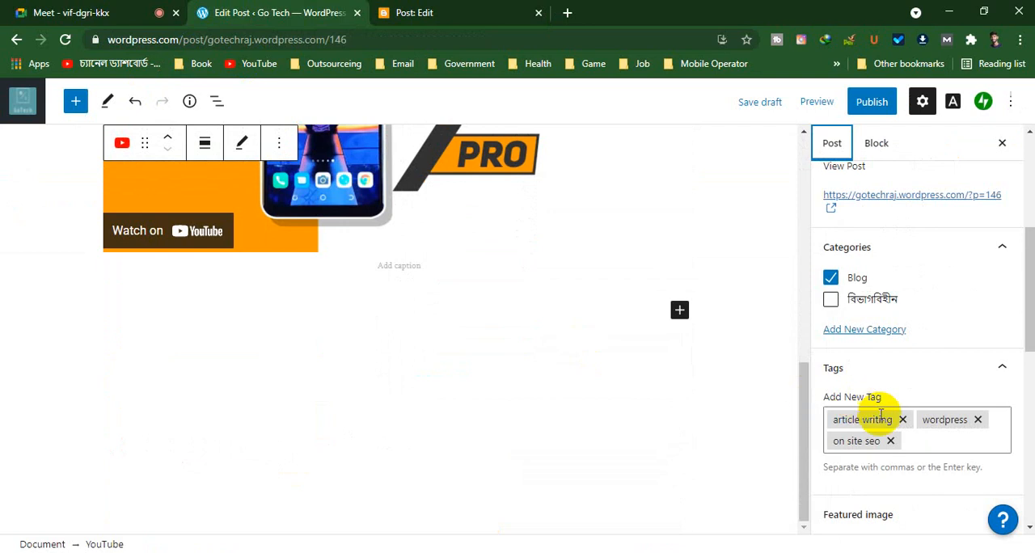
pyautogui.scroll(-5, 881, 421)
pyautogui.scroll(-1, 881, 420)
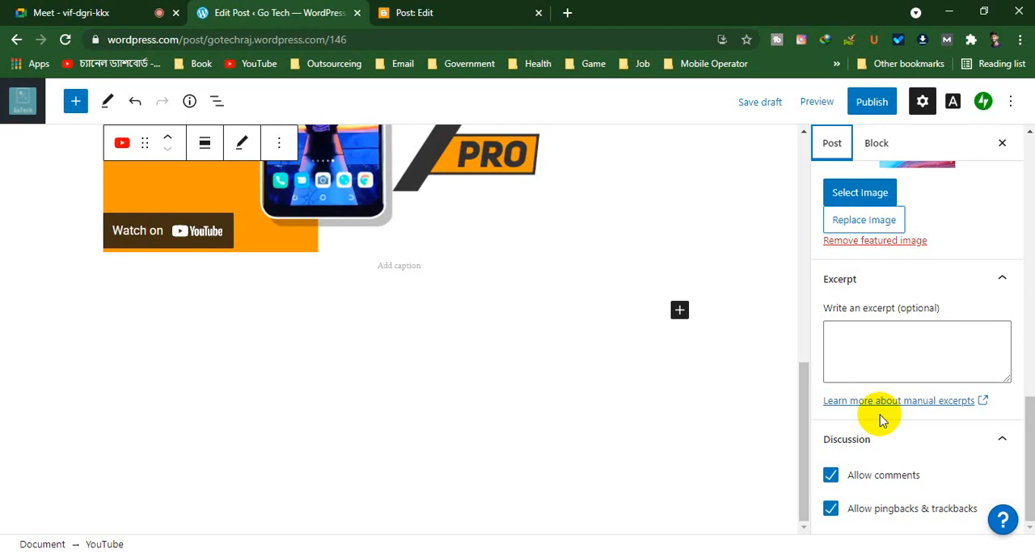
# Compare the Blogger post editor with the WordPress post's featured image and tag settings
pyautogui.click(450, 10)
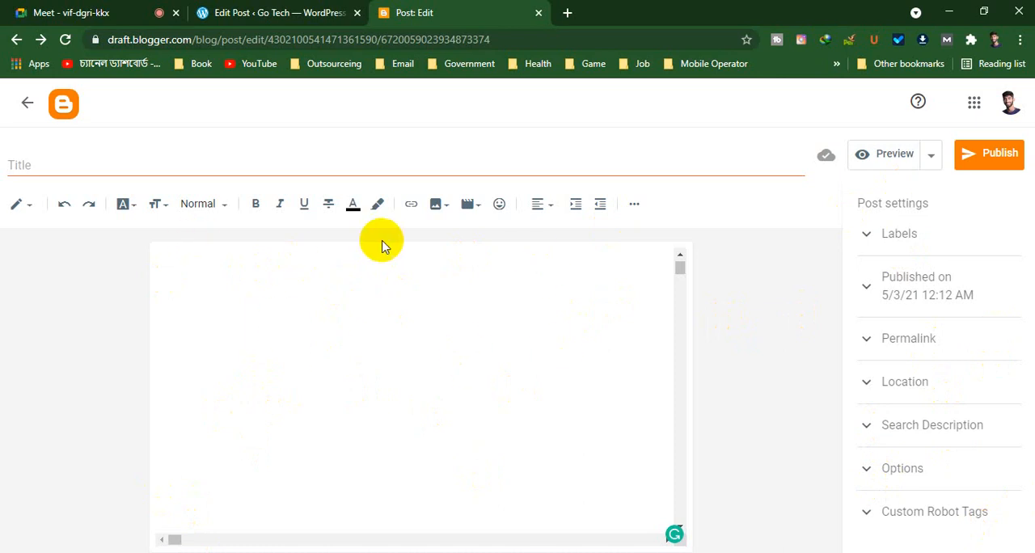
pyautogui.click(284, 13)
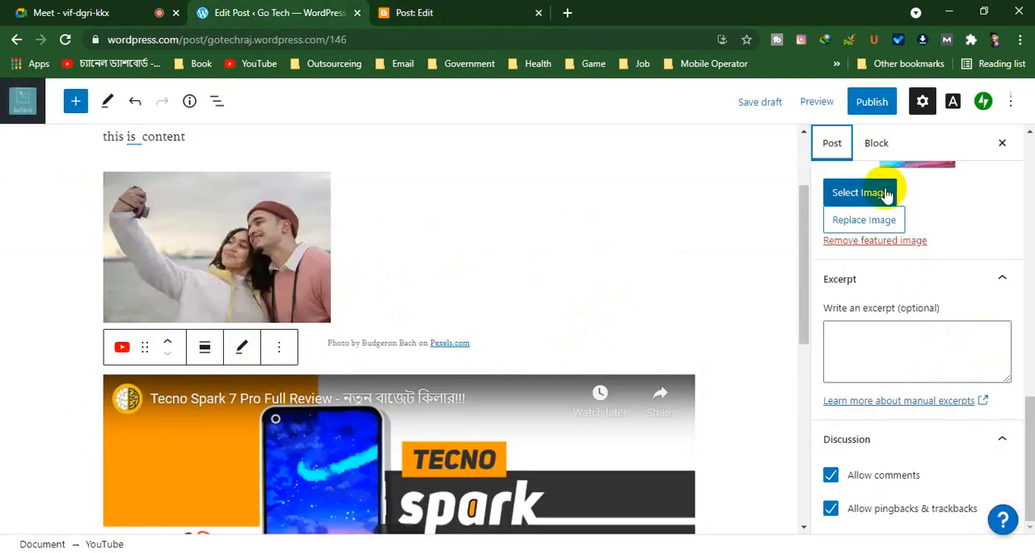
pyautogui.scroll(4, 857, 226)
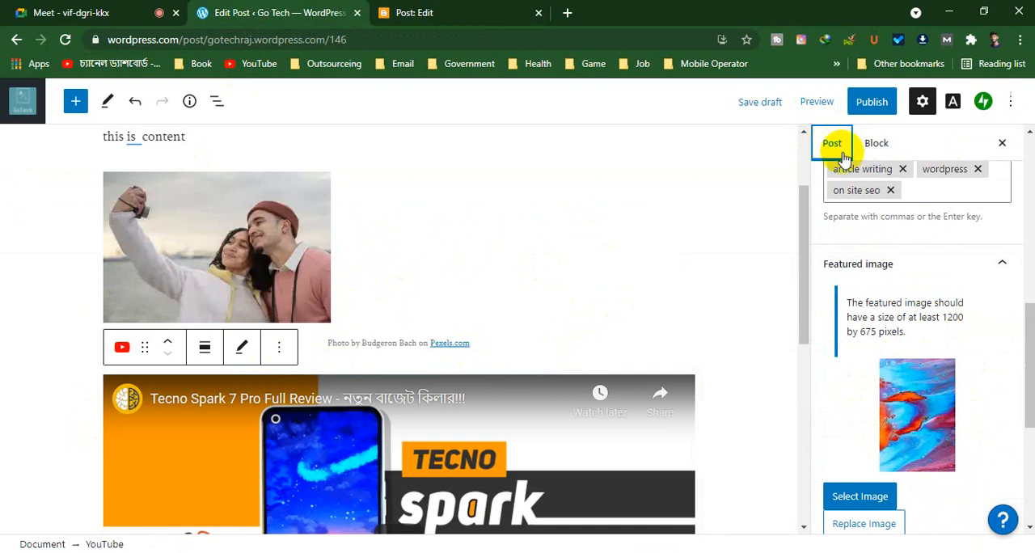
# Review the WordPress post's status, visibility, tags and featured image settings
pyautogui.click(876, 142)
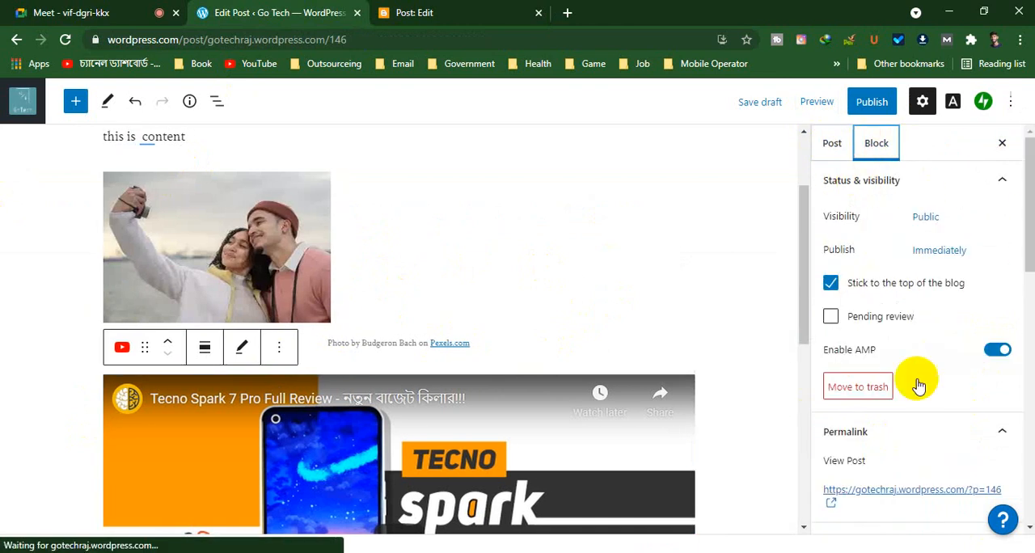
pyautogui.scroll(-10, 916, 381)
pyautogui.scroll(5, 907, 409)
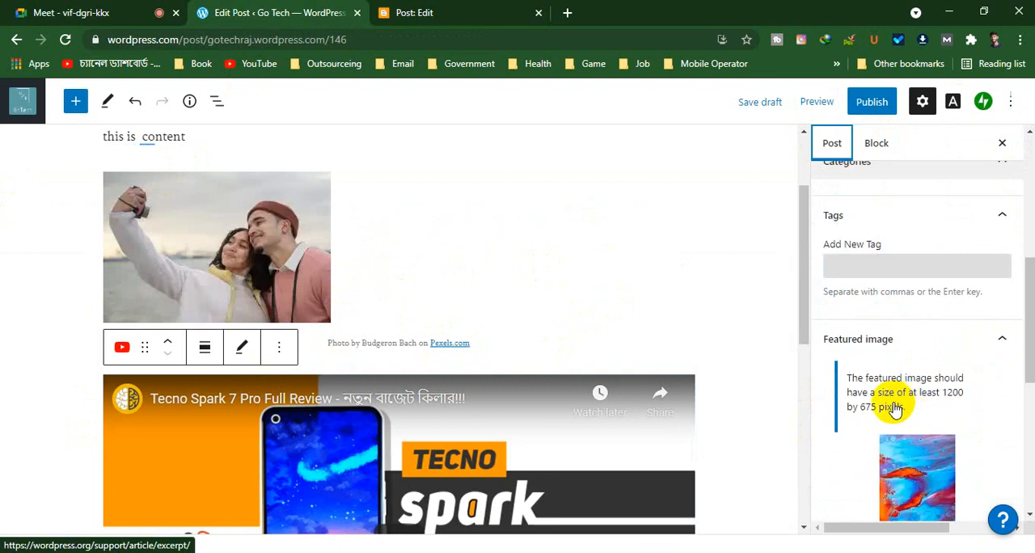
pyautogui.scroll(5, 905, 449)
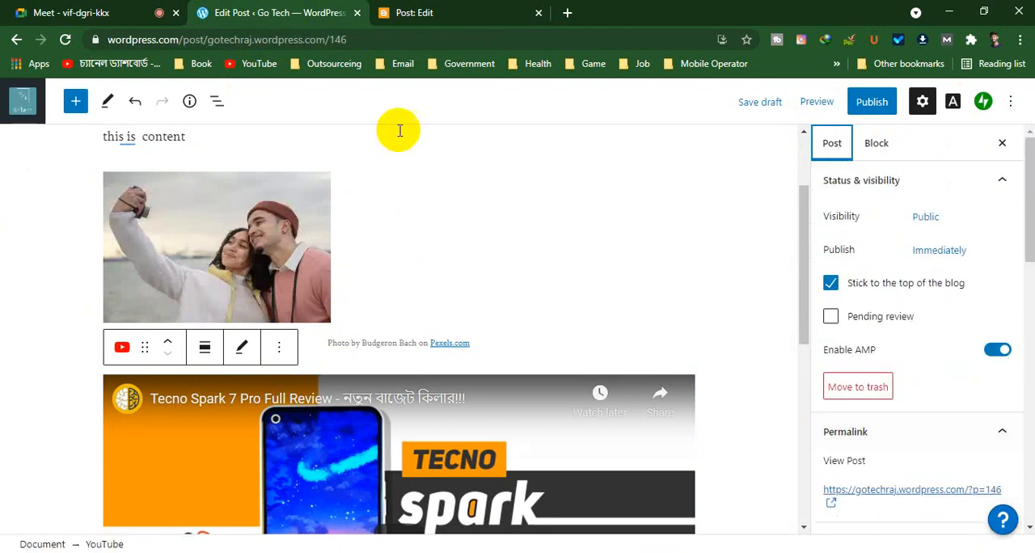
# Switch to the Blogger post, expand its search description, and add the labels About us, How to and Tutorial
pyautogui.click(475, 13)
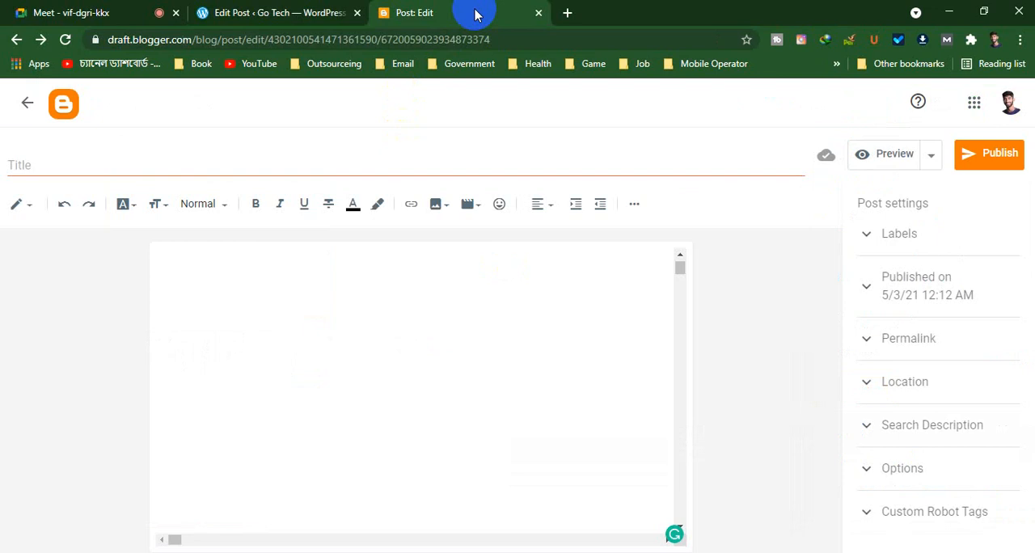
pyautogui.click(871, 425)
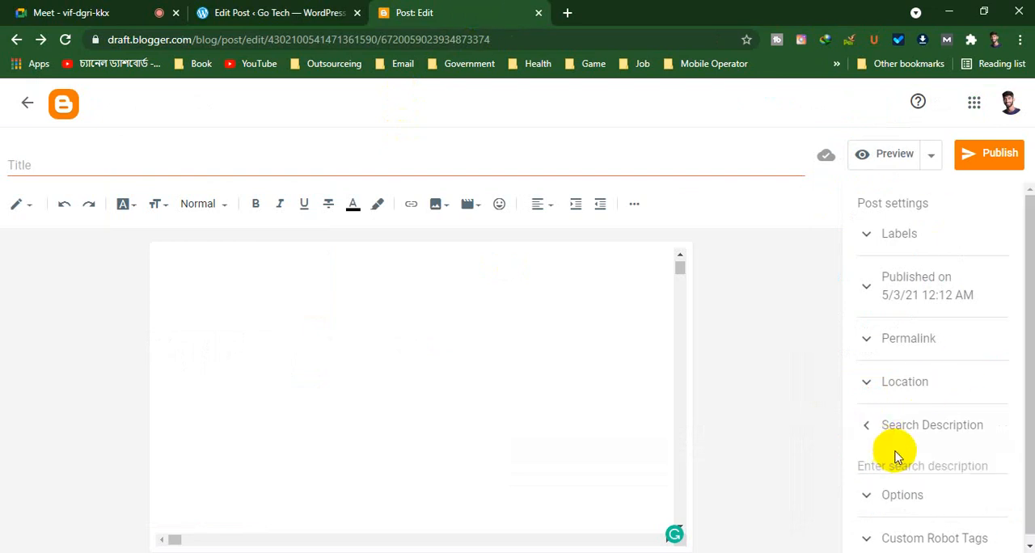
pyautogui.click(883, 244)
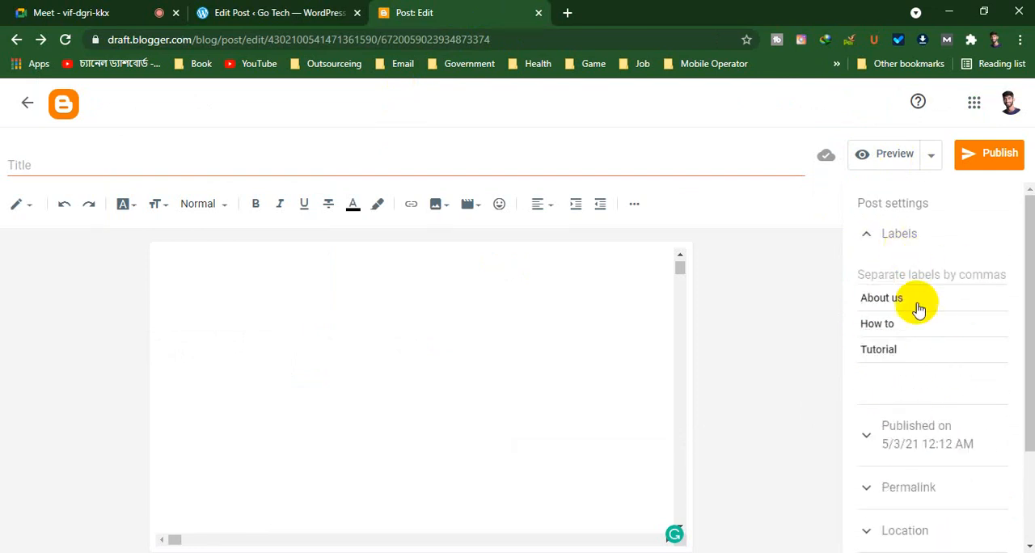
pyautogui.click(891, 298)
pyautogui.click(885, 303)
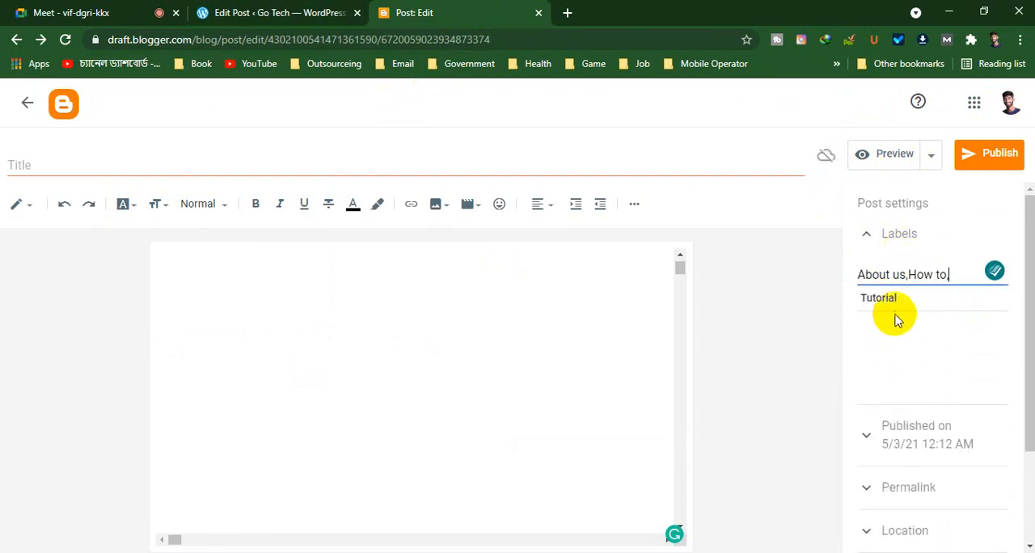
pyautogui.click(889, 304)
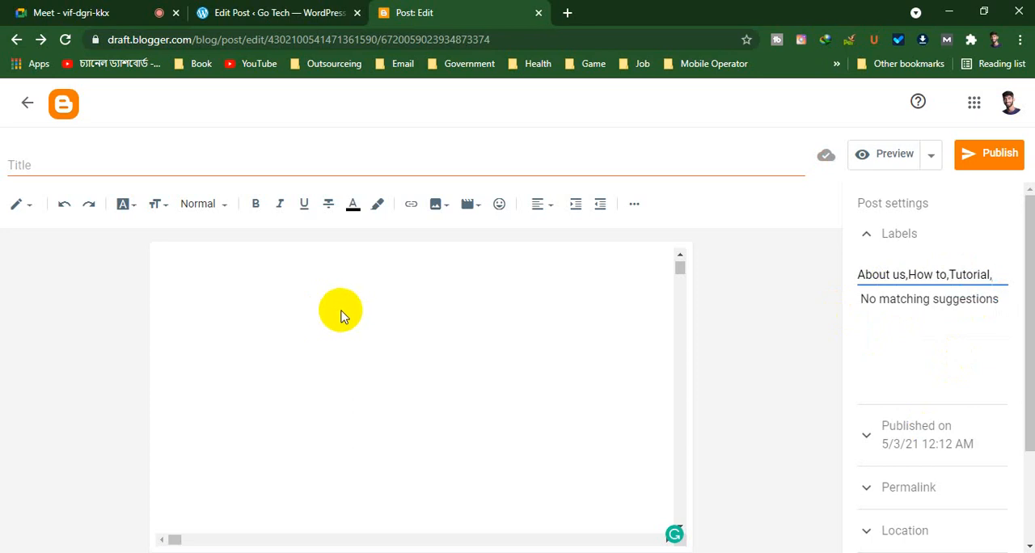
# Close the Blogger and WordPress post editors, leaving the WordPress post without saving its changes
pyautogui.click(540, 13)
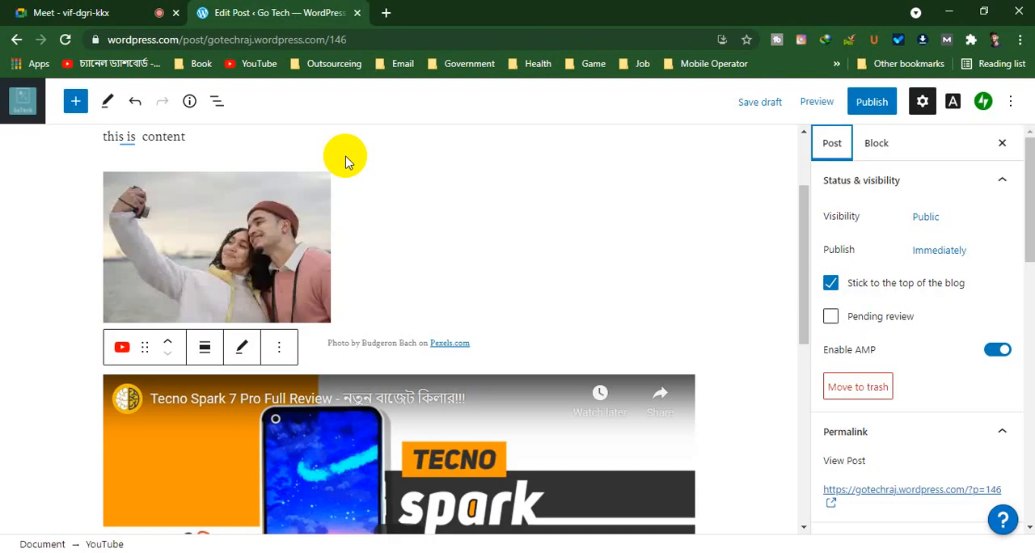
pyautogui.click(357, 14)
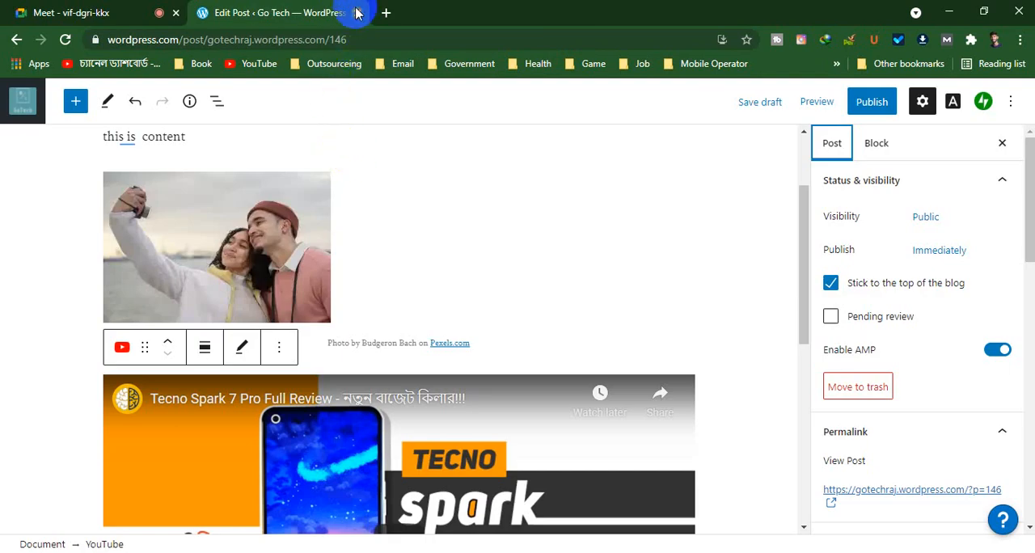
pyautogui.click(592, 131)
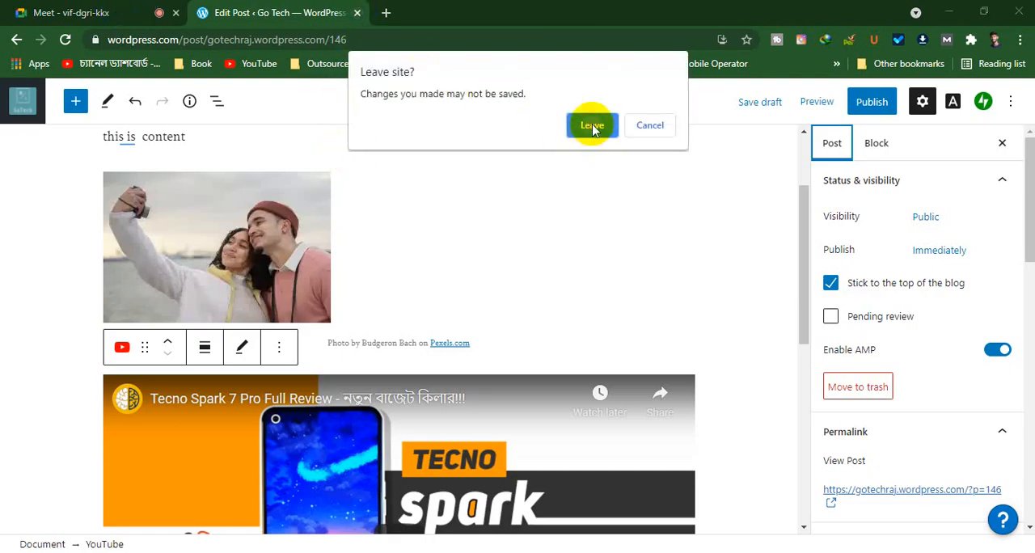